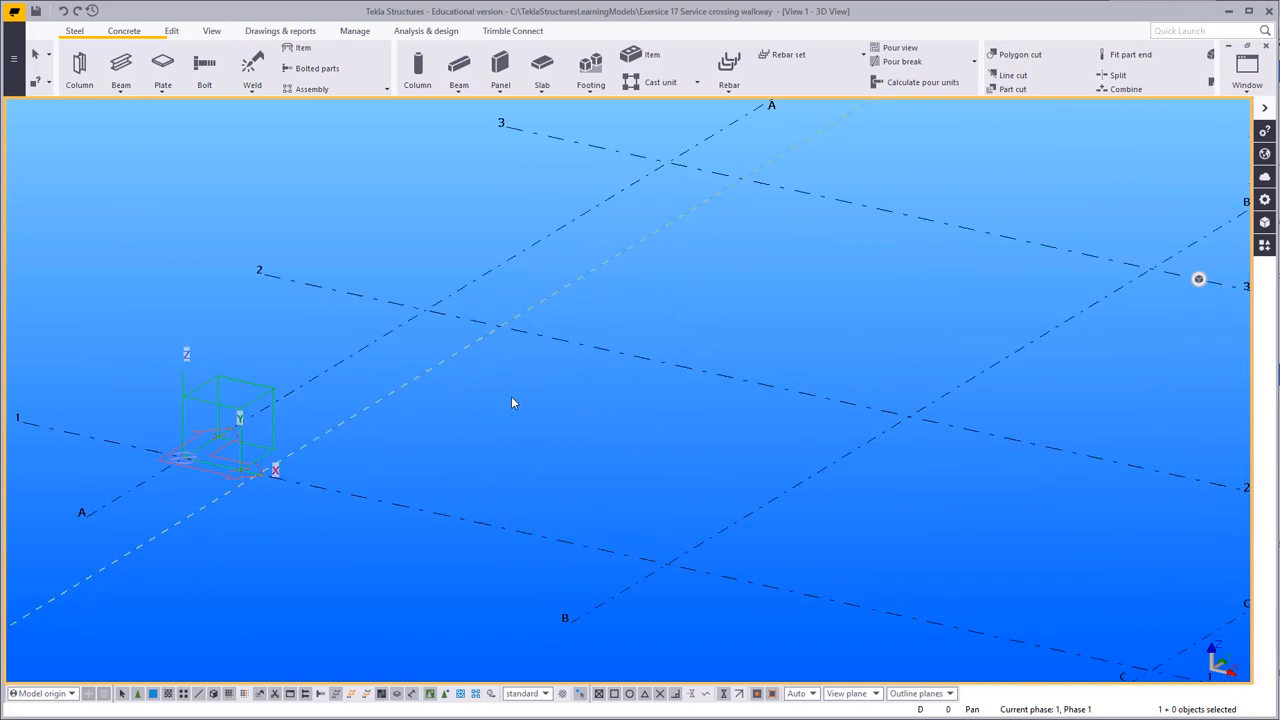
# Step: Model a concrete beam about 4500 mm long along grid line A, crossing grid line 1, and select it
pyautogui.moveTo(512, 399); pyautogui.dragTo(591, 415, button='middle')
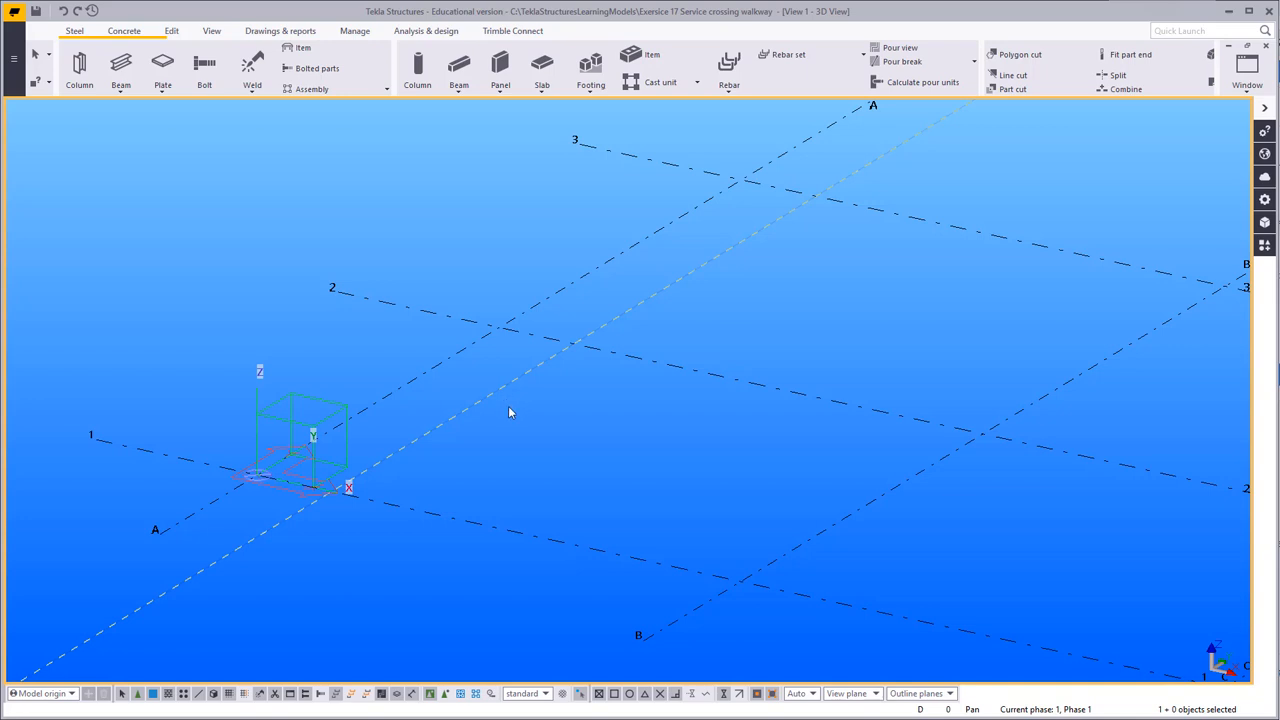
pyautogui.scroll(5, 234, 561)
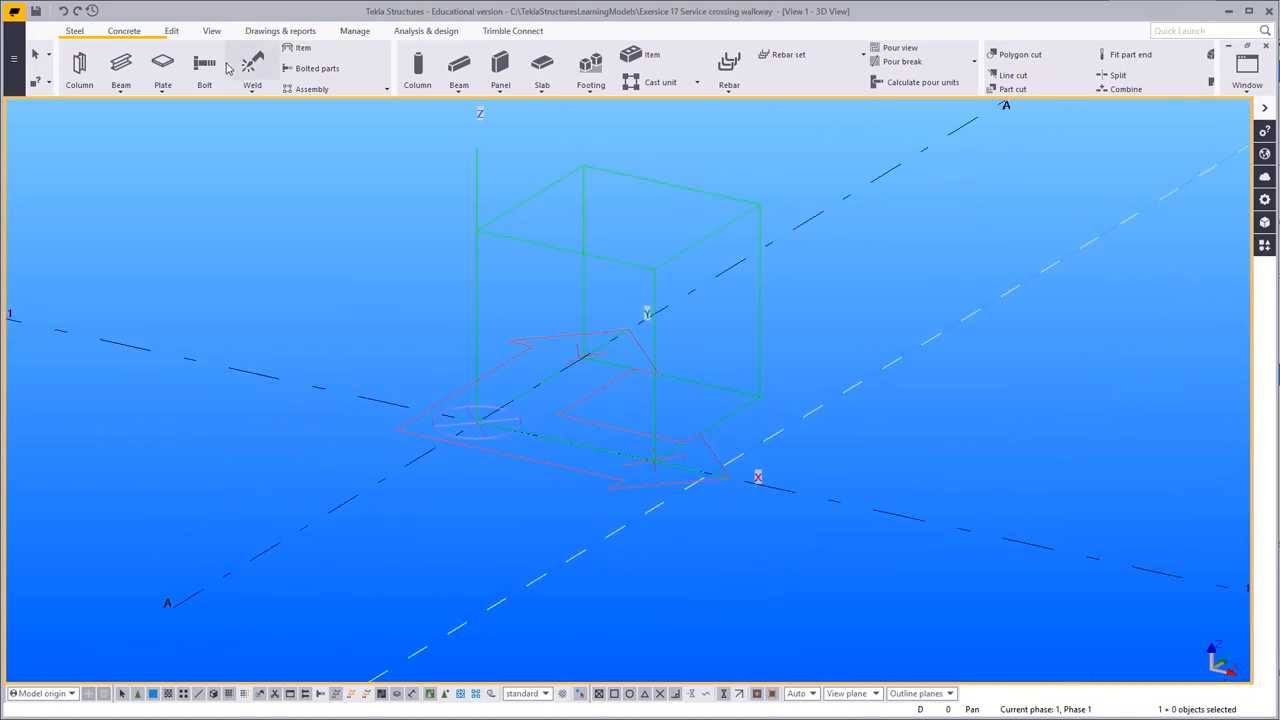
pyautogui.click(458, 65)
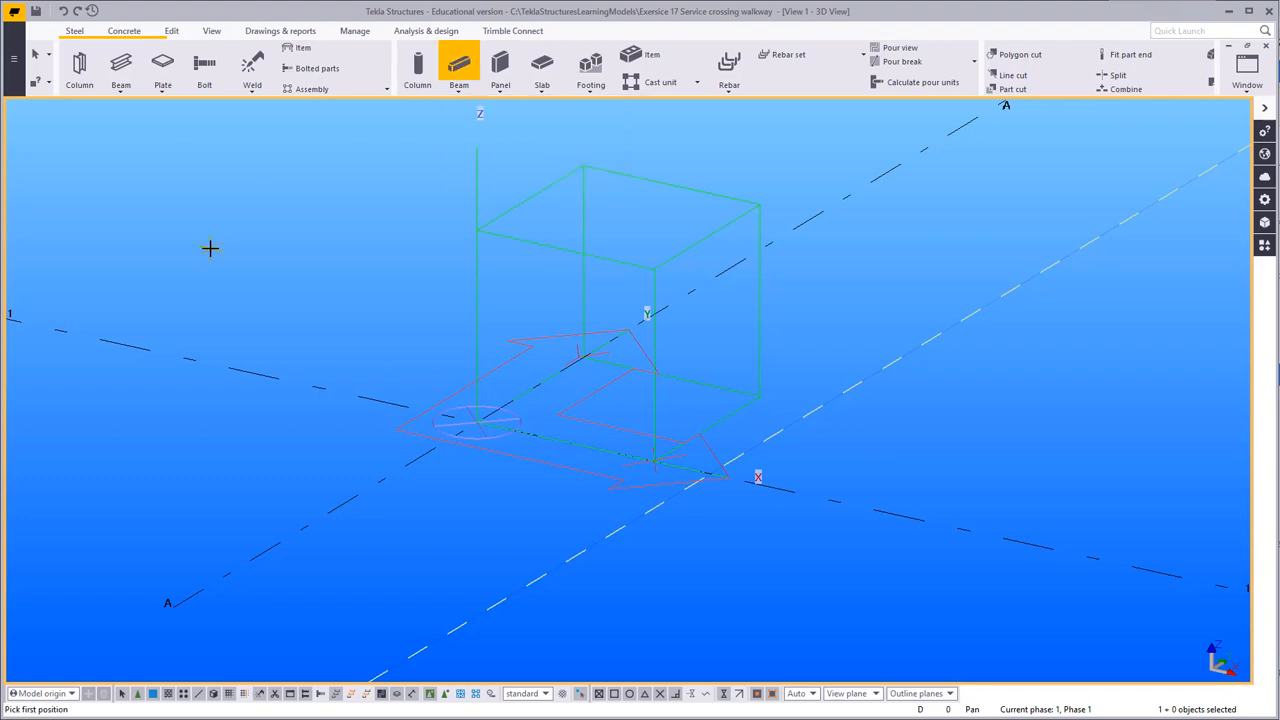
pyautogui.click(171, 606)
pyautogui.scroll(-3, 171, 606)
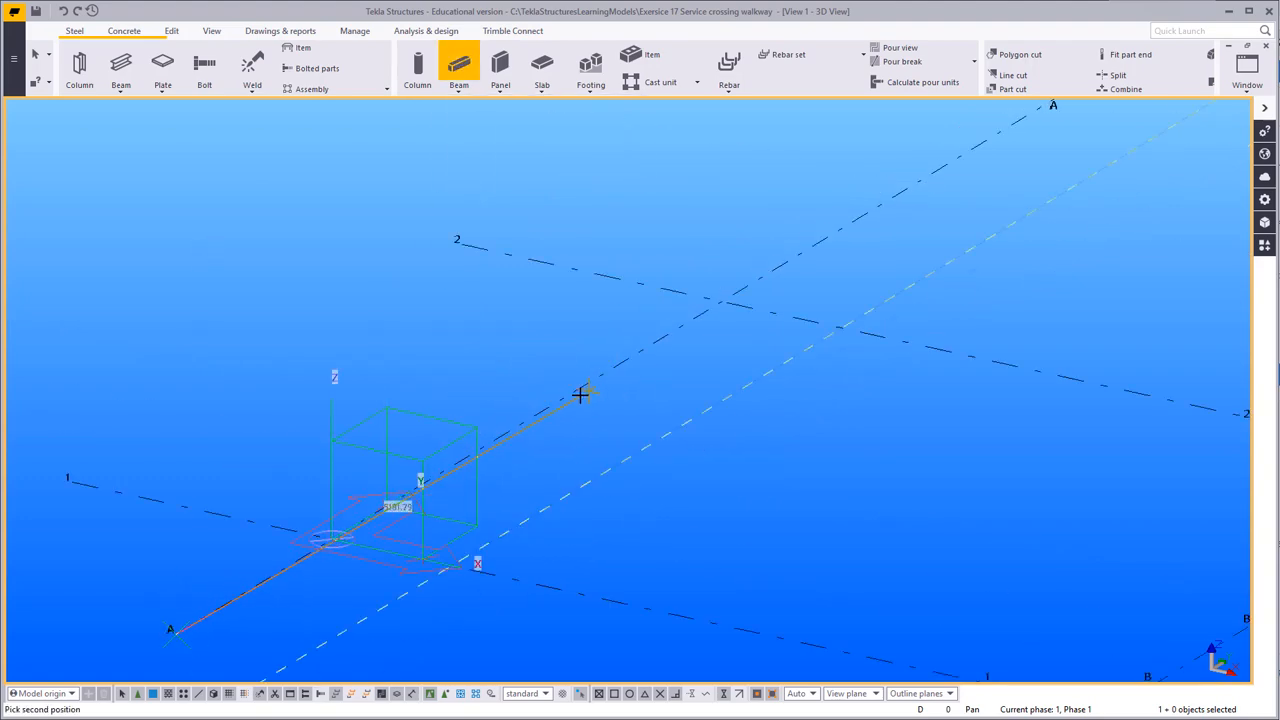
pyautogui.click(534, 420)
pyautogui.rightClick(455, 250)
pyautogui.click(465, 261)
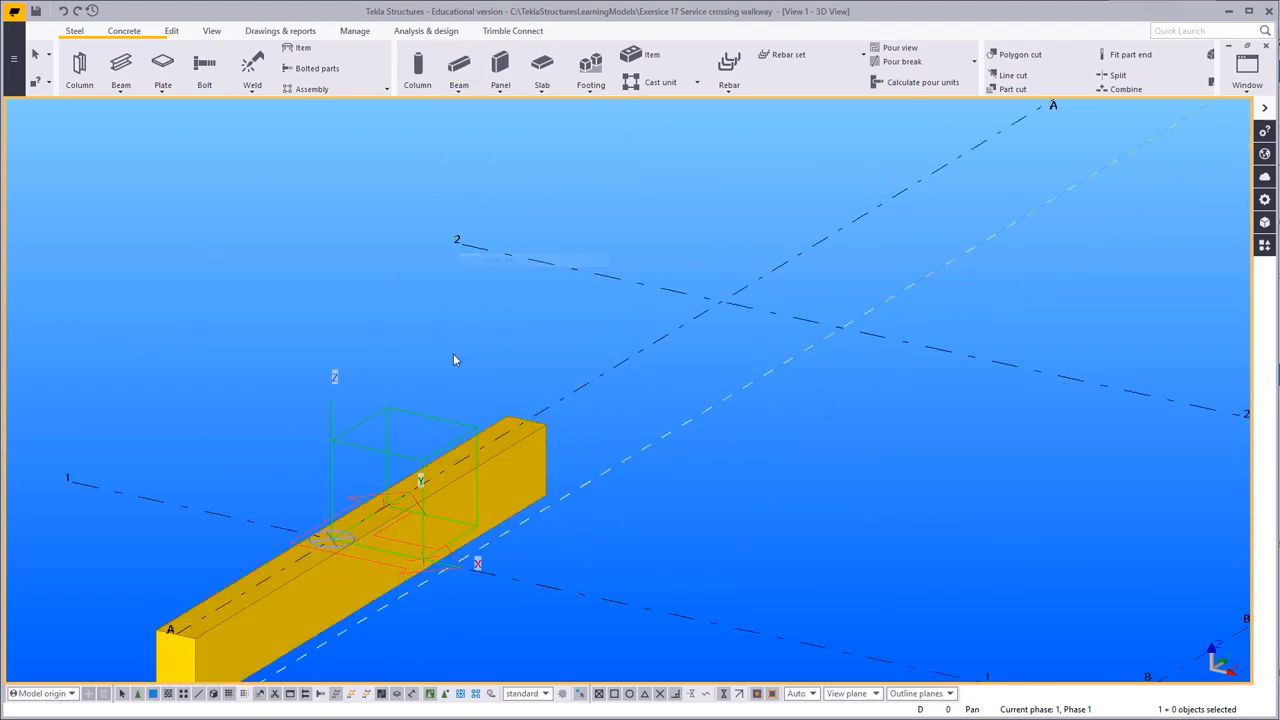
pyautogui.moveTo(327, 666); pyautogui.dragTo(564, 528, button='middle')
pyautogui.scroll(2, 564, 528)
pyautogui.click(537, 463)
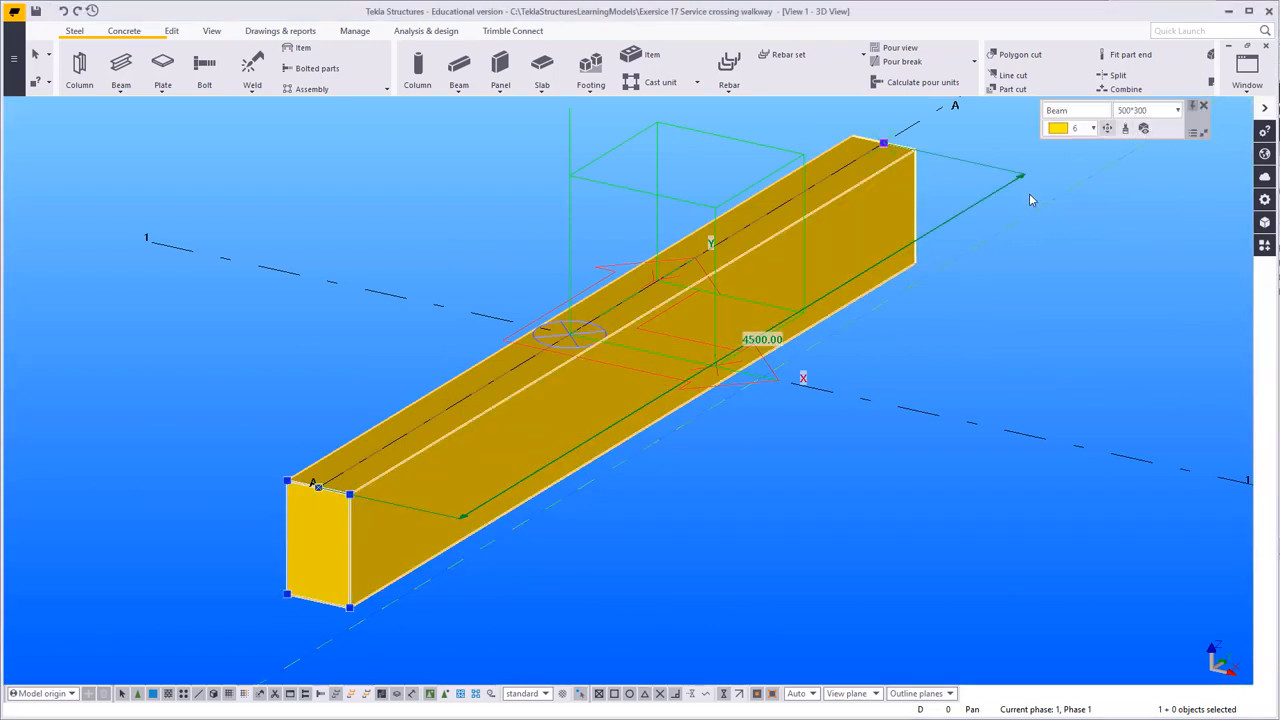
pyautogui.moveTo(943, 329); pyautogui.dragTo(914, 421, button='middle')
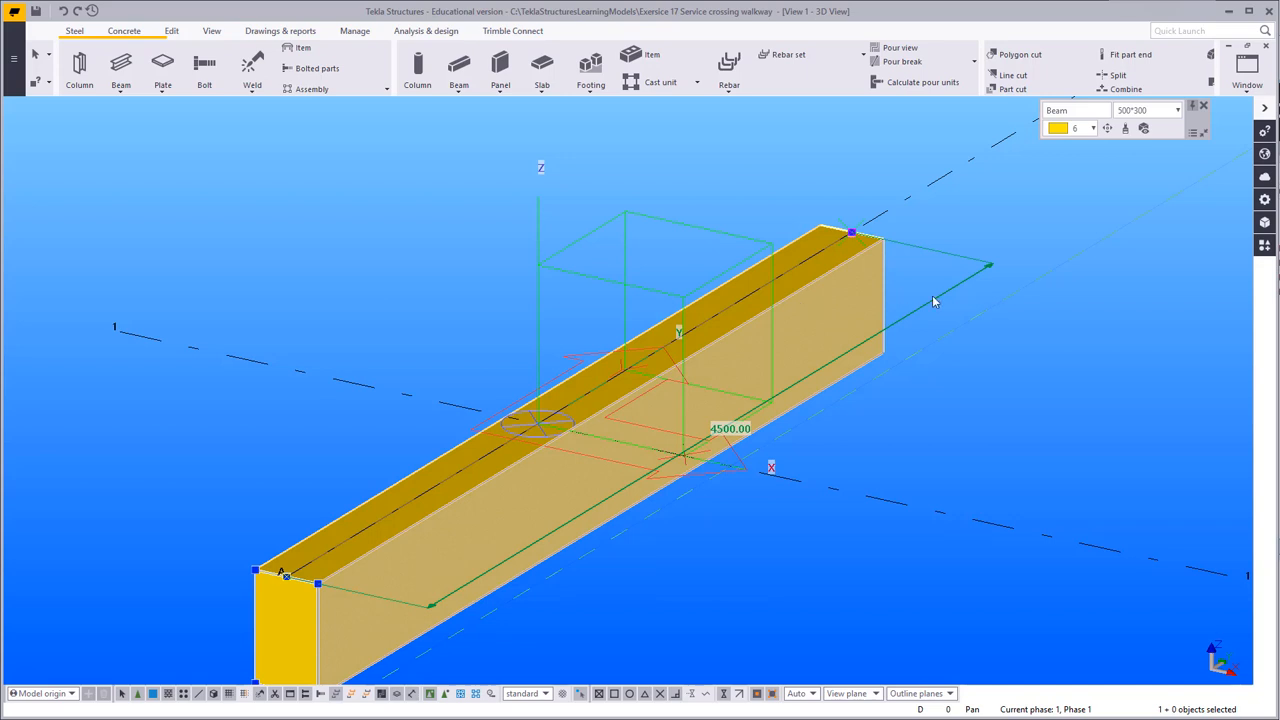
# Step: Set the selected beam's profile to 1500*800
pyautogui.click(1130, 111)
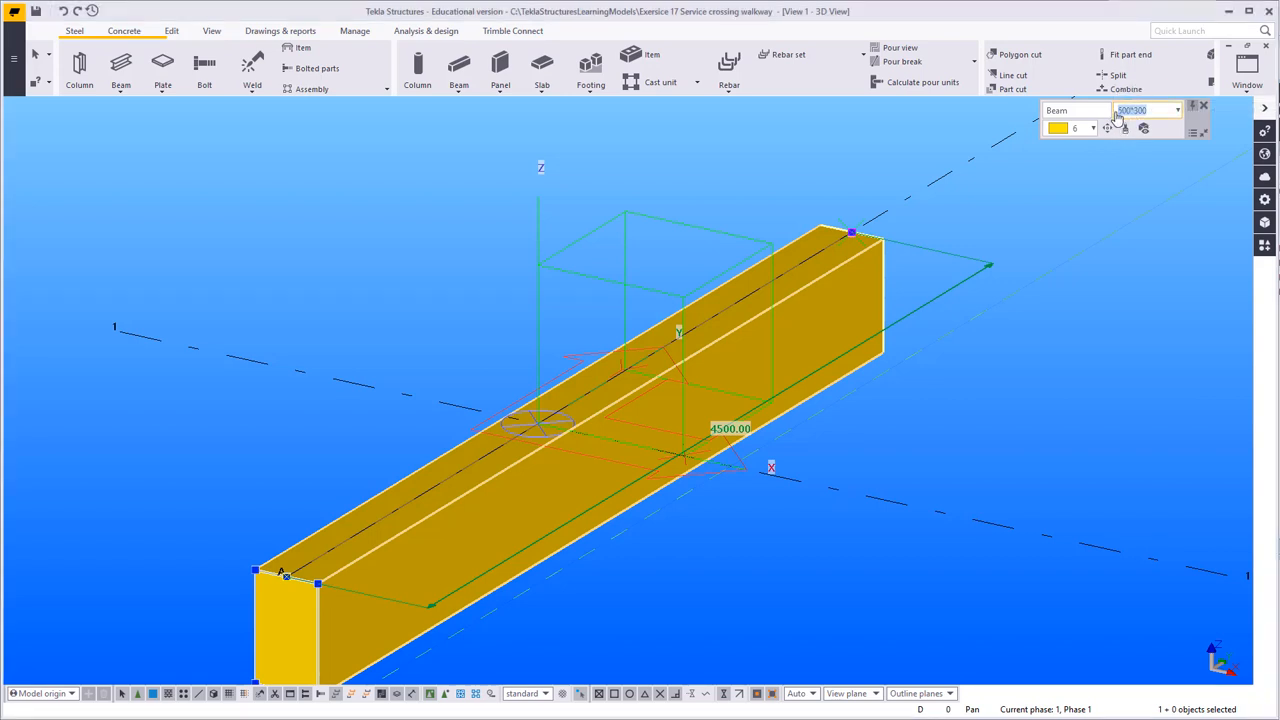
pyautogui.write('1')
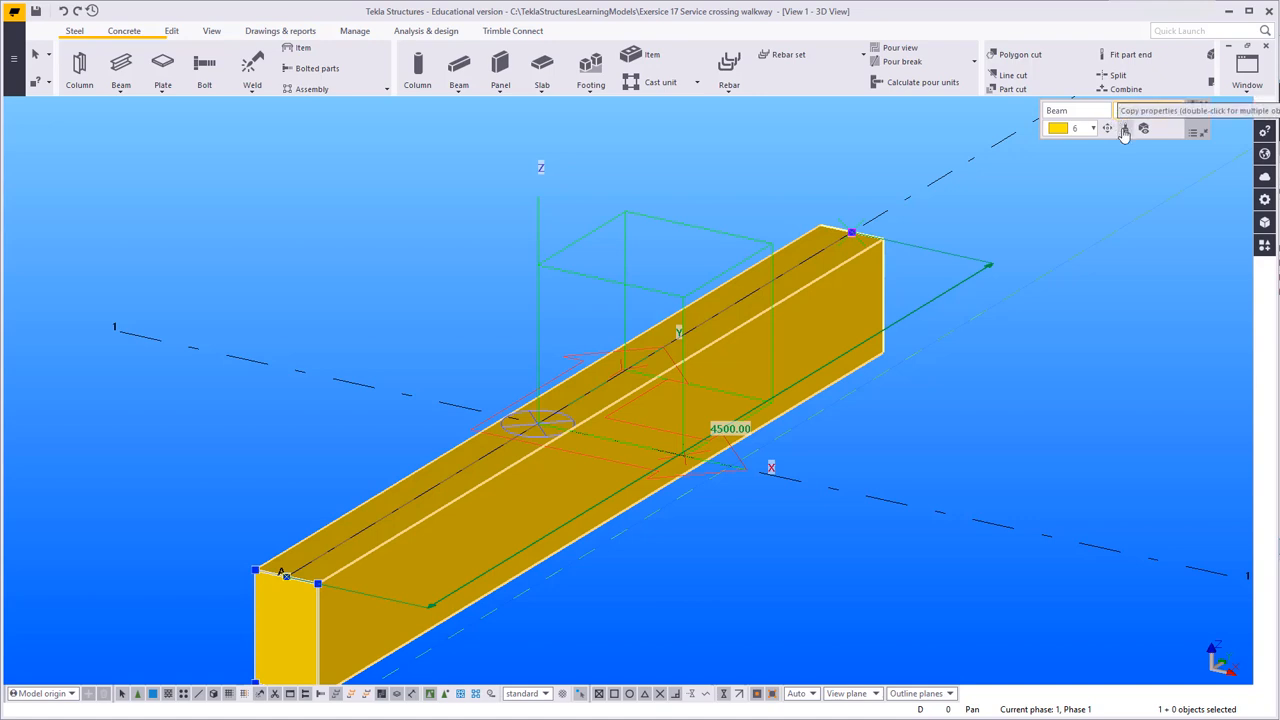
pyautogui.write('500*')
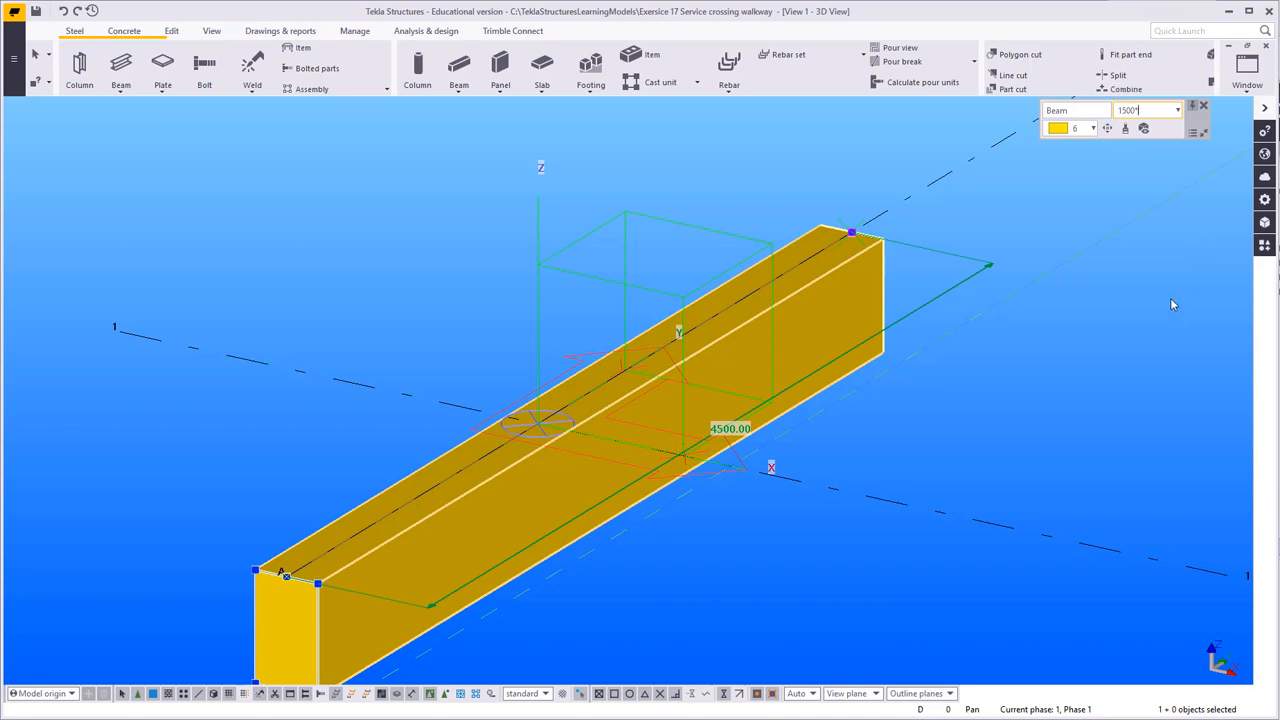
pyautogui.write('800')
pyautogui.press('Return')
pyautogui.moveTo(901, 331); pyautogui.dragTo(911, 279, button='middle')
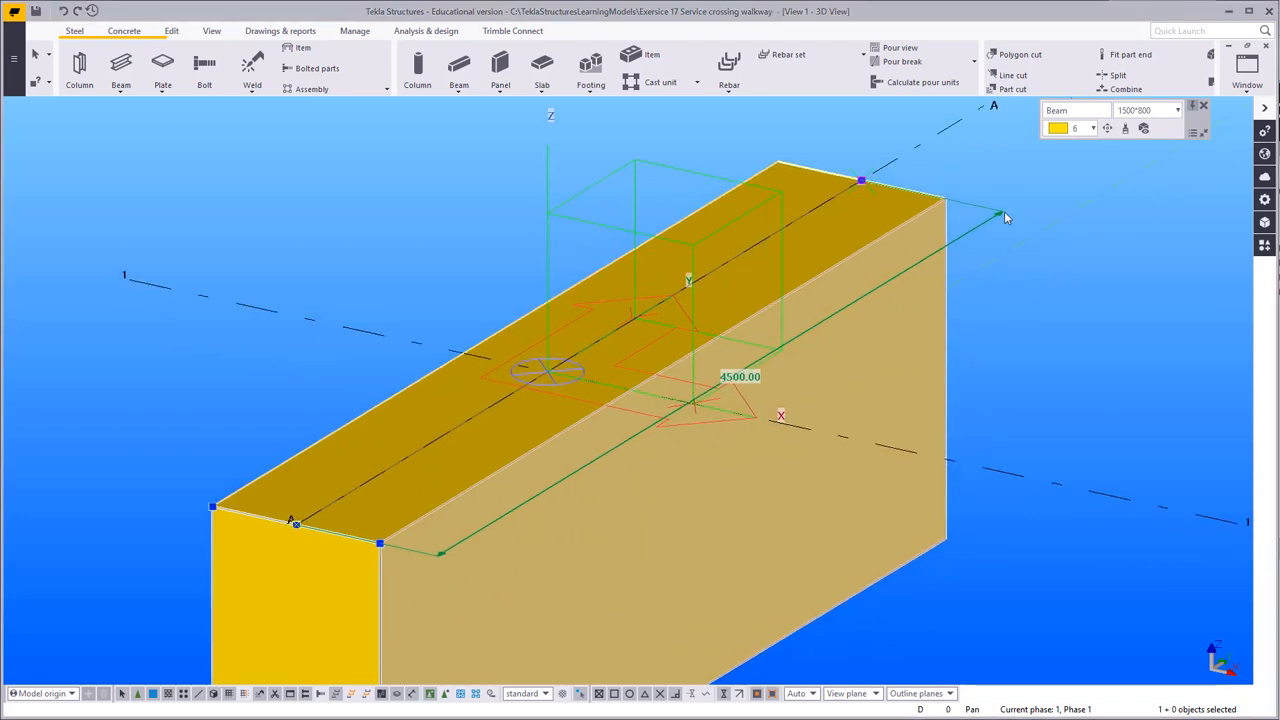
# Step: Set the selected beam's profile to 800*1500
pyautogui.click(1178, 111)
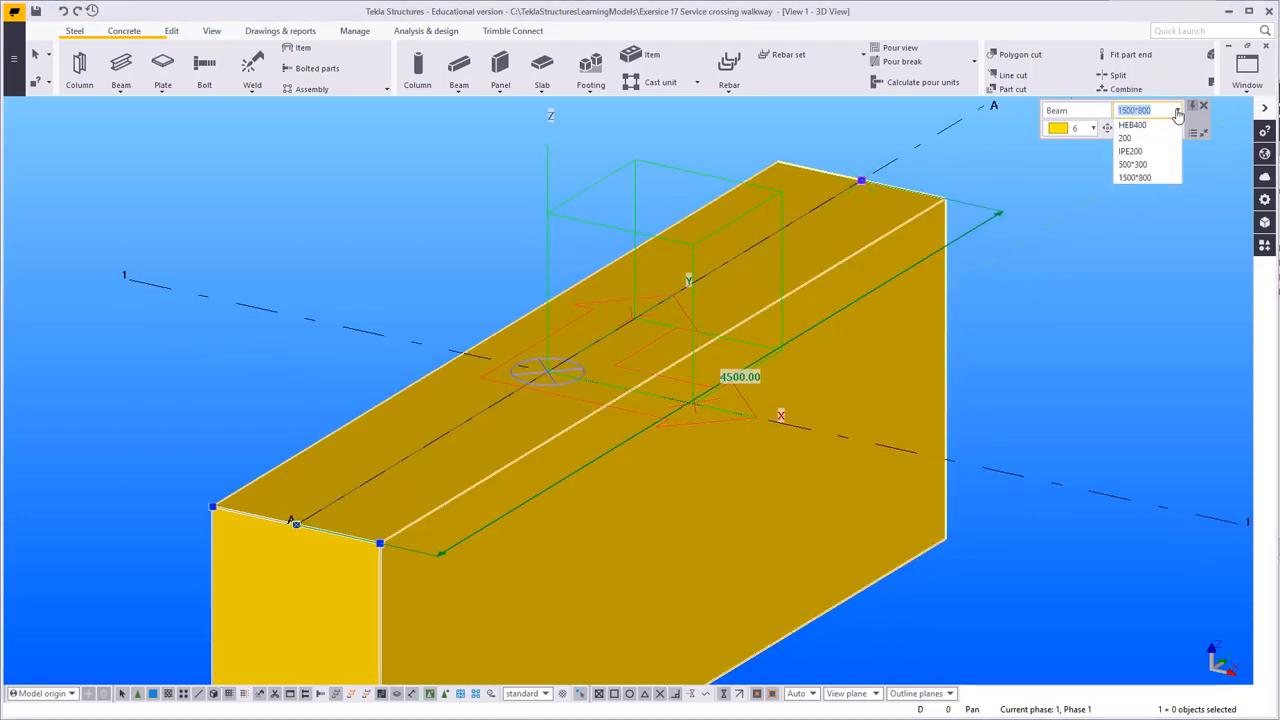
pyautogui.click(1178, 111)
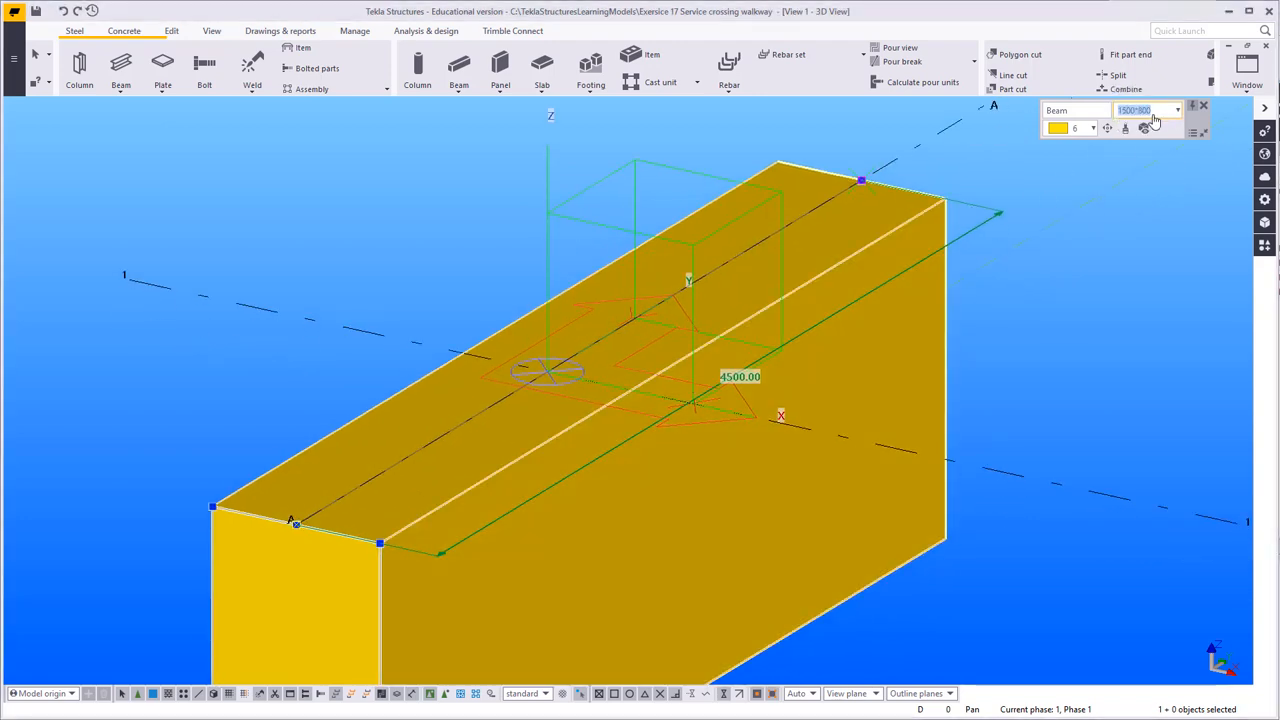
pyautogui.write('800*')
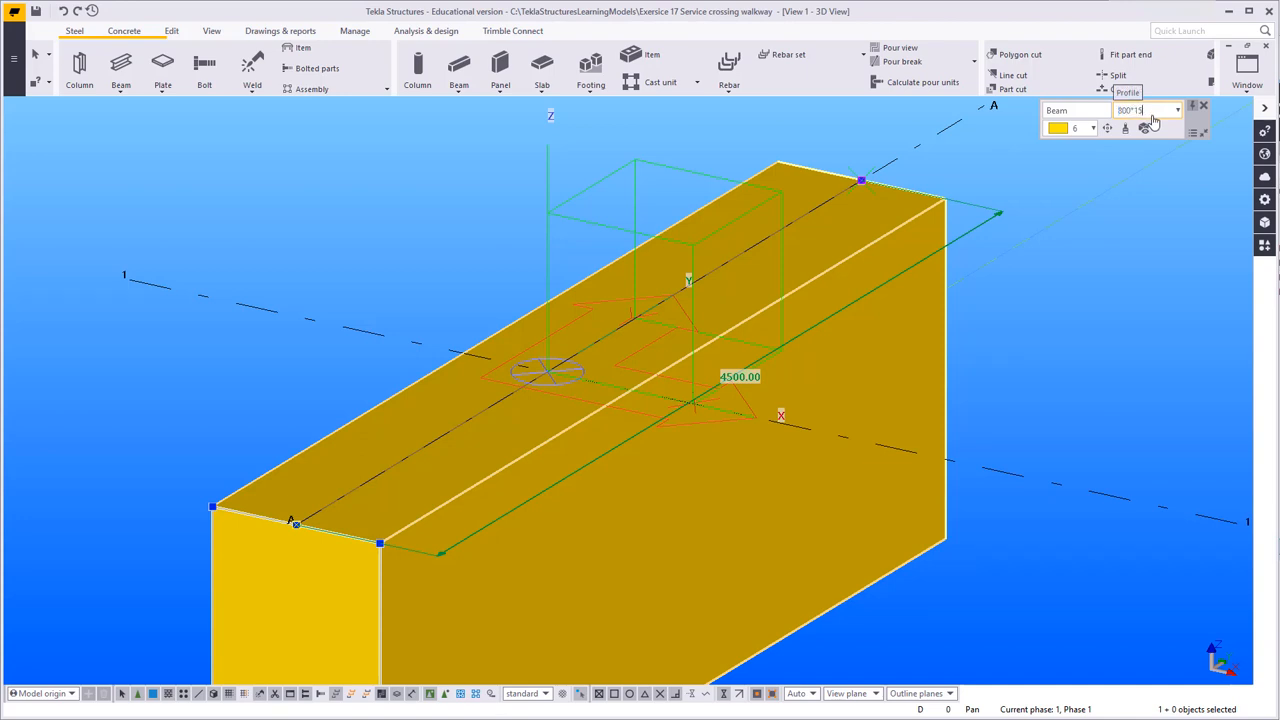
pyautogui.press('Return')
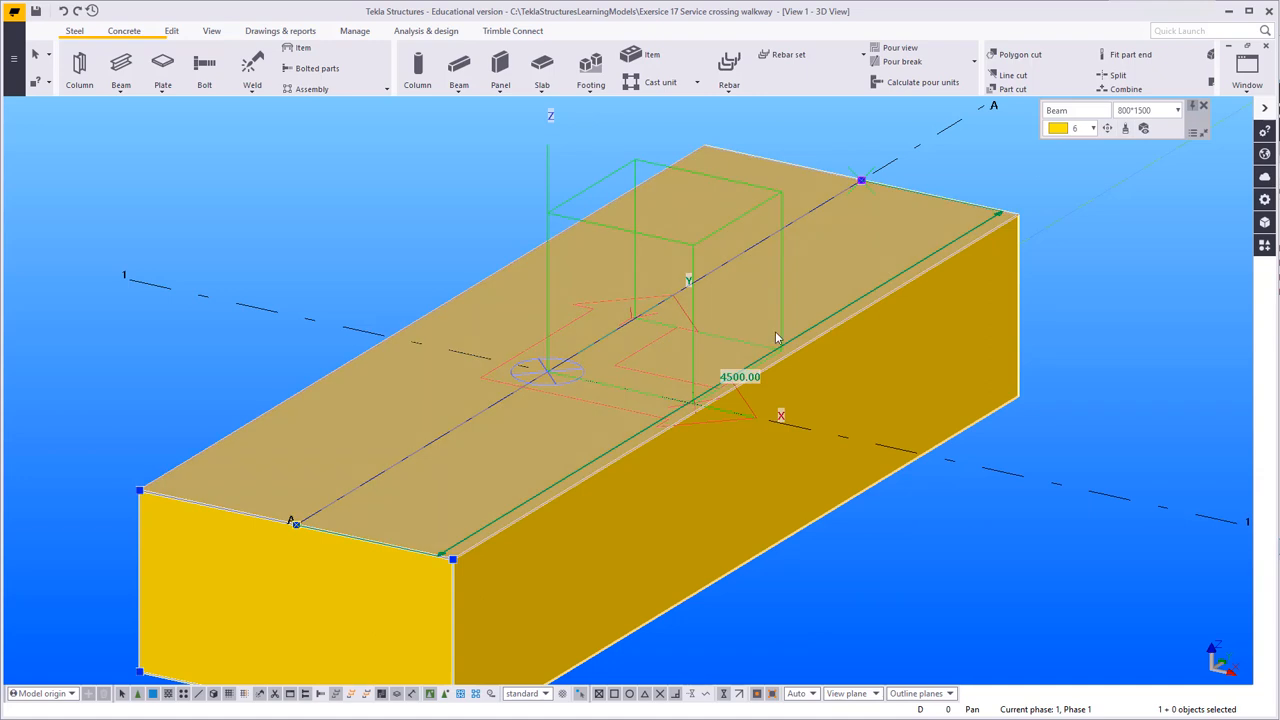
pyautogui.moveTo(790, 340); pyautogui.dragTo(850, 320, button='middle')
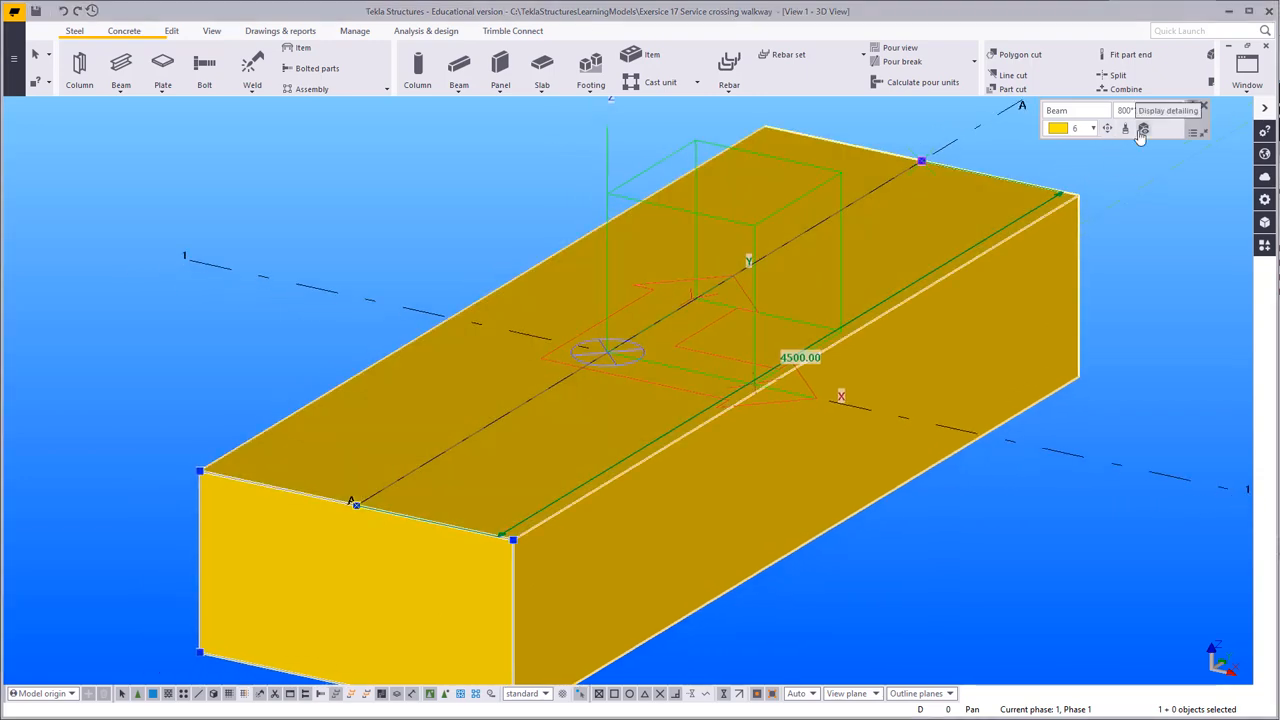
# Step: Change the beam's position setting so that the beam sits above its reference line, and deselect it
pyautogui.click(1107, 129)
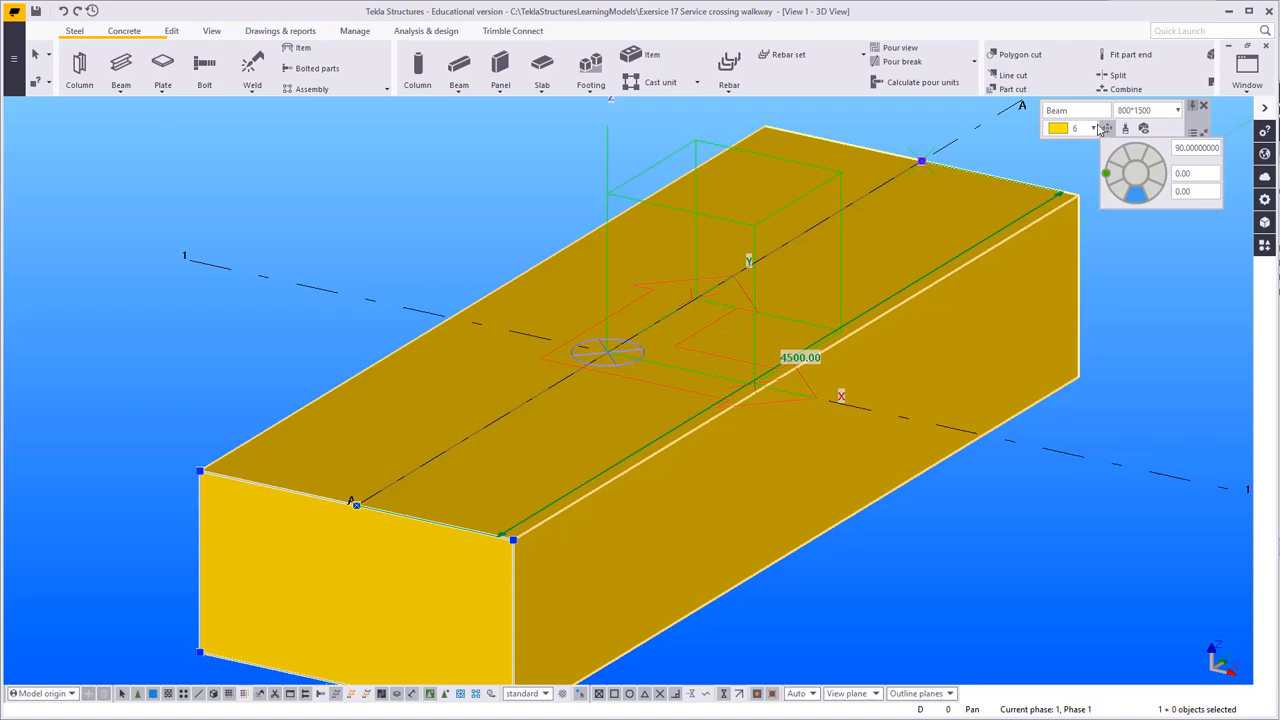
pyautogui.click(1137, 180)
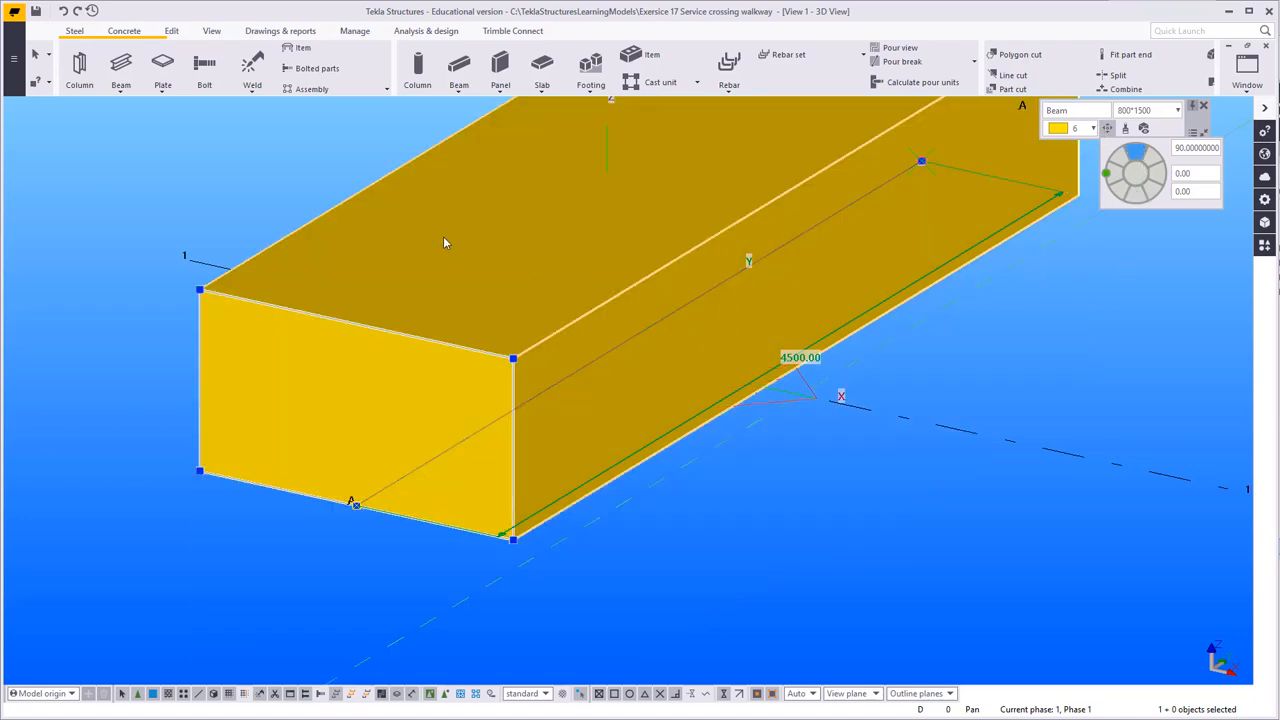
pyautogui.click(314, 150)
pyautogui.click(256, 222)
pyautogui.scroll(-3, 332, 222)
pyautogui.moveTo(332, 222); pyautogui.dragTo(519, 316, button='middle')
pyautogui.moveTo(460, 441); pyautogui.dragTo(536, 403, button='middle')
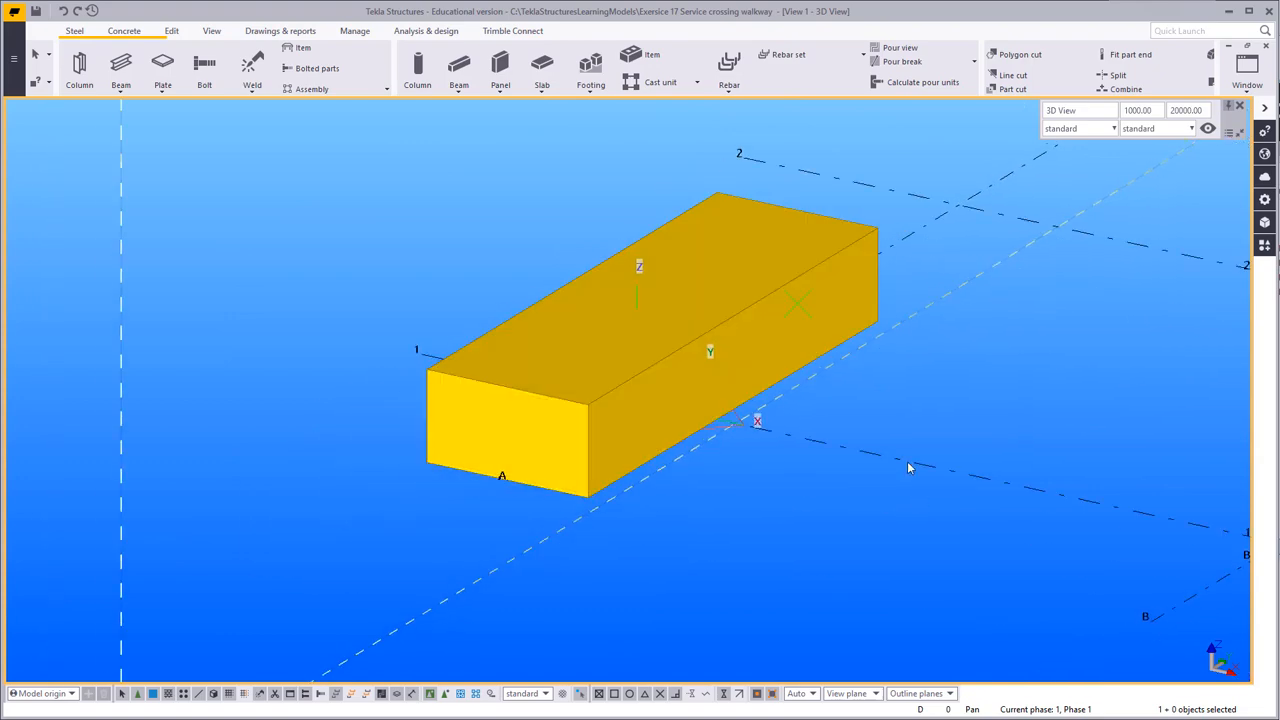
# Step: Modify the grid to a single X coordinate of 0.00 and a single Y coordinate of 0.00, keeping the Z levels
pyautogui.doubleClick(908, 467)
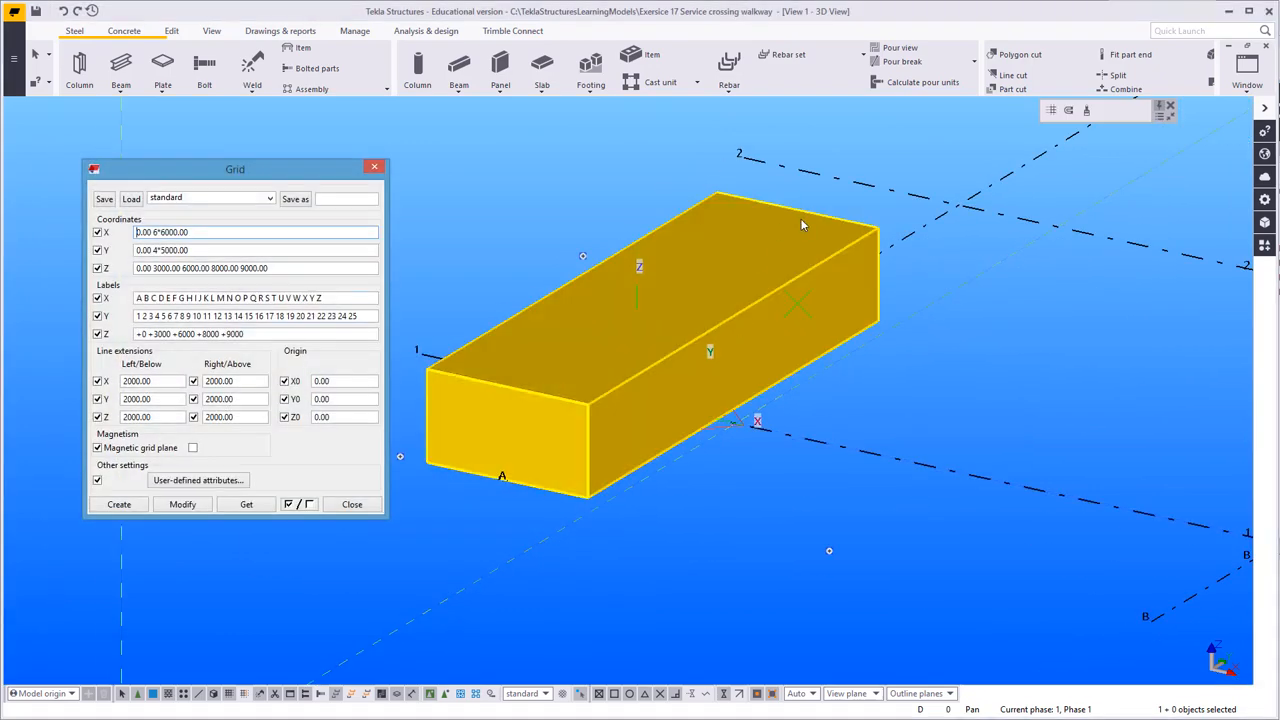
pyautogui.click(375, 167)
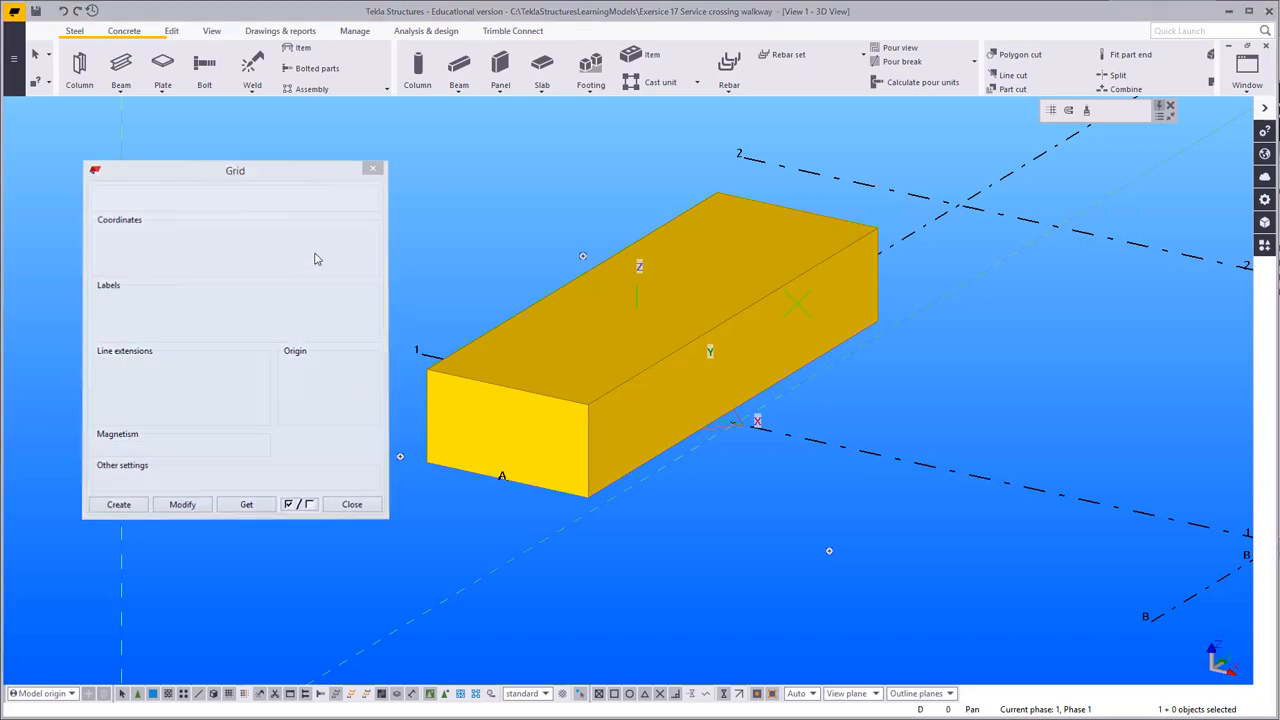
pyautogui.scroll(3, 286, 334)
pyautogui.doubleClick(395, 415)
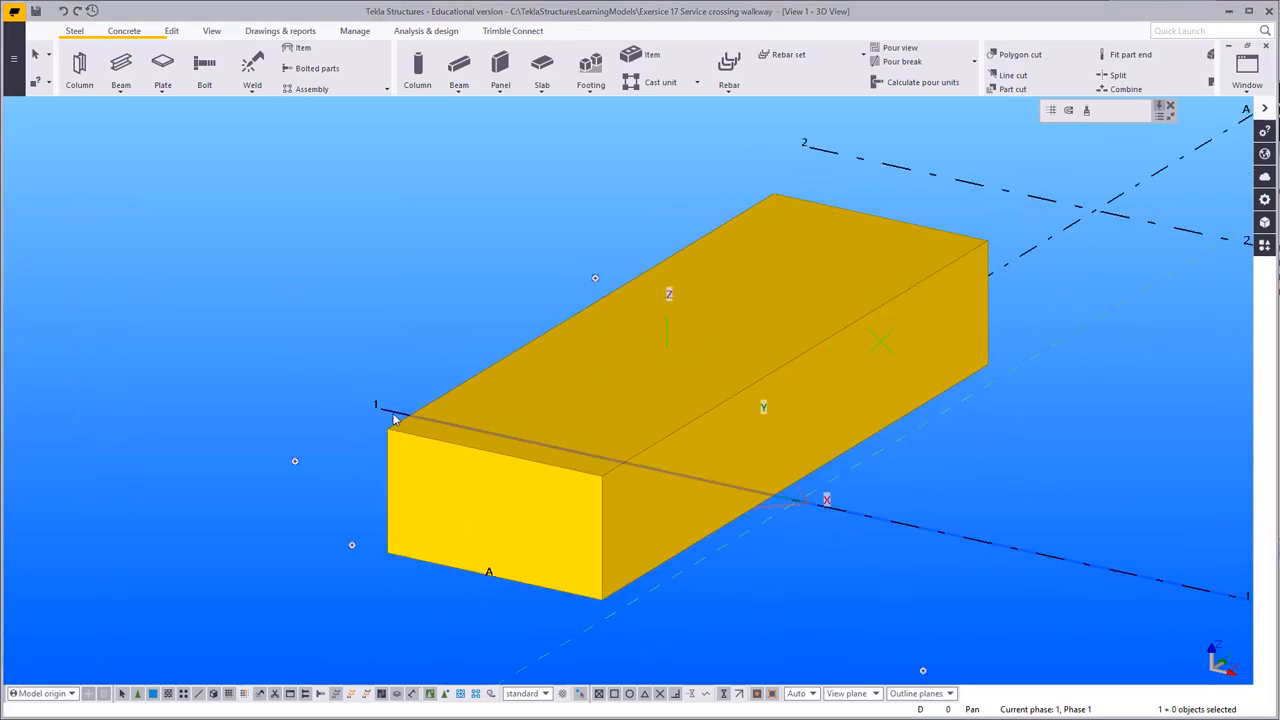
pyautogui.moveTo(197, 233); pyautogui.dragTo(100, 237)
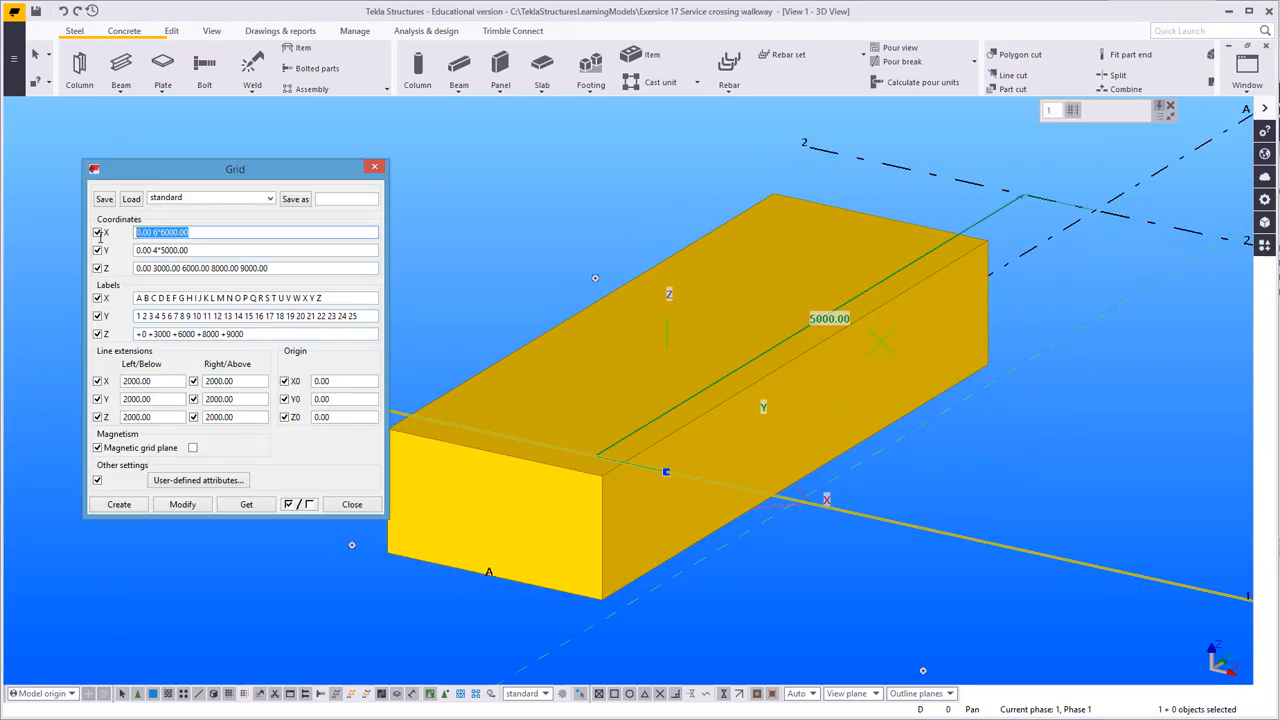
pyautogui.write('0.00')
pyautogui.press('Tab')
pyautogui.write('0')
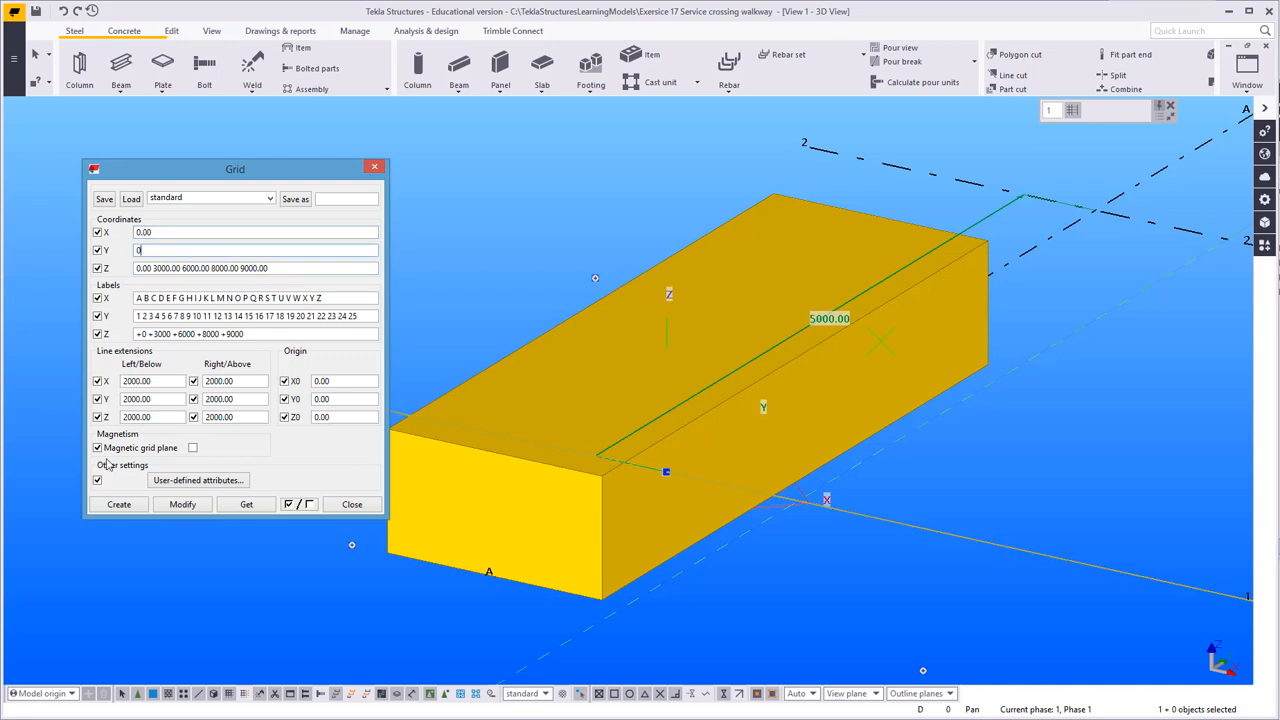
pyautogui.click(181, 506)
pyautogui.click(660, 395)
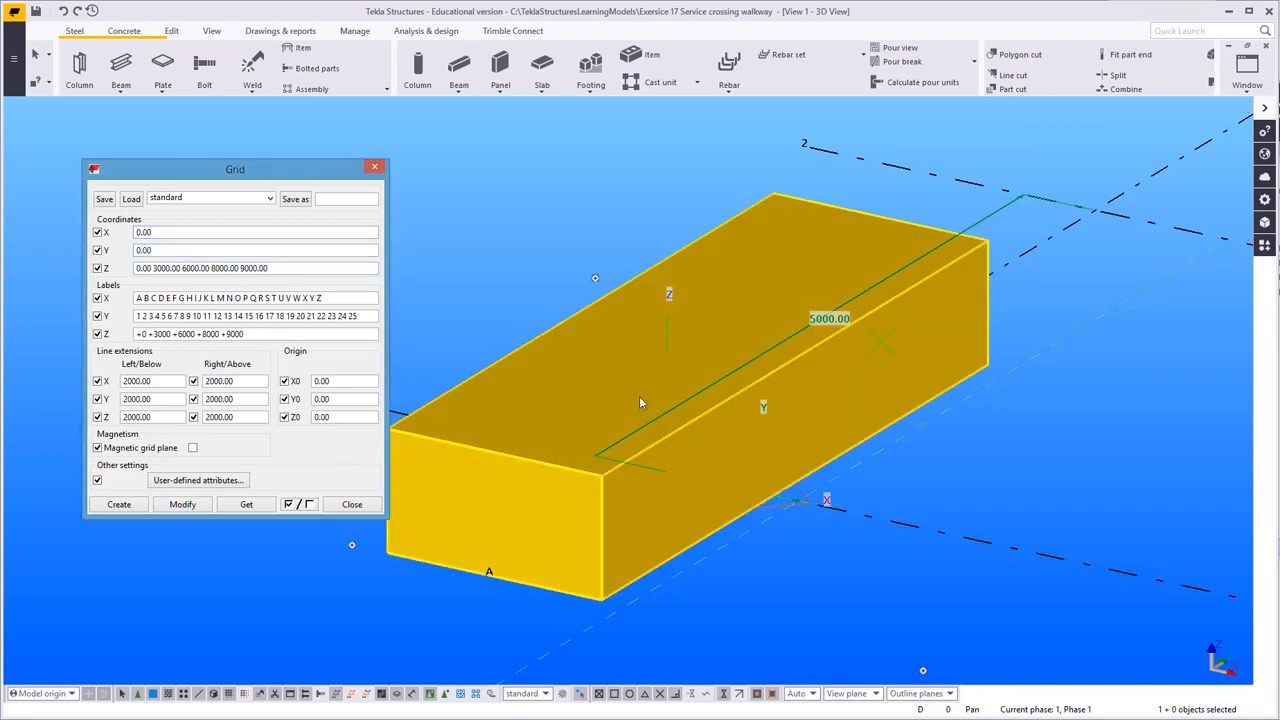
pyautogui.click(183, 507)
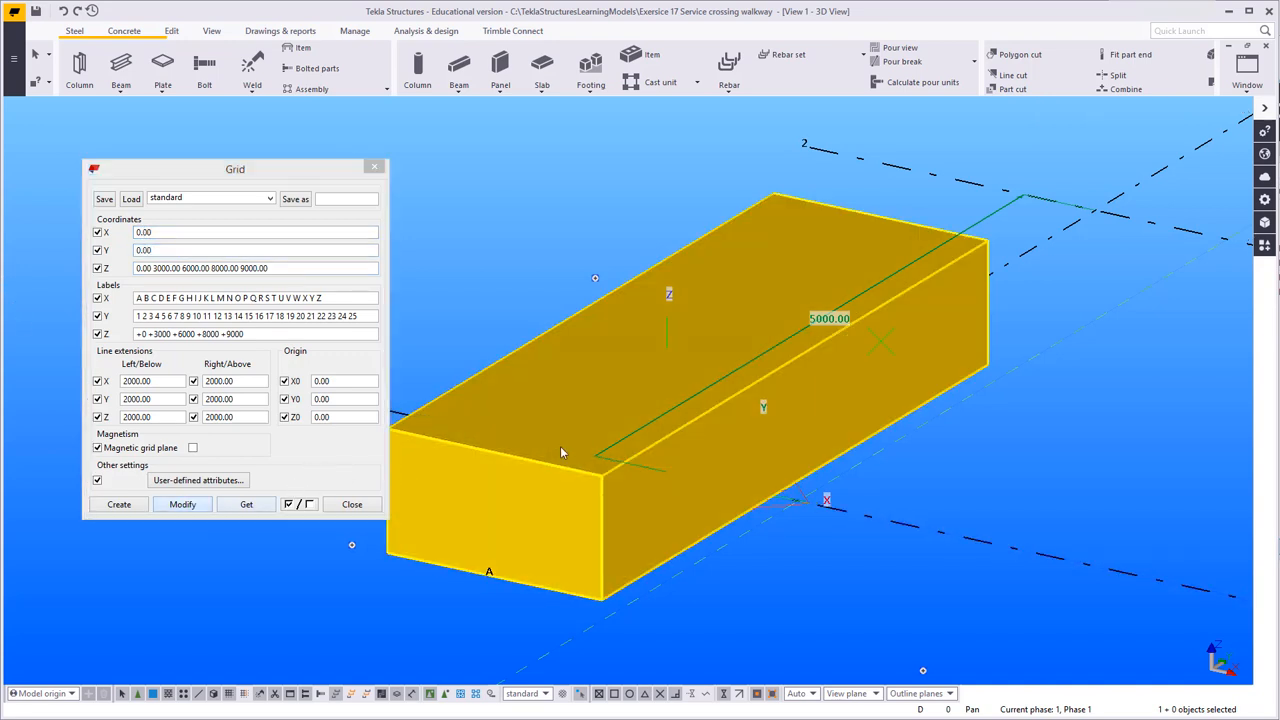
pyautogui.click(608, 397)
pyautogui.click(353, 505)
# Step: Examine the beam and the modified grid from a different viewing angle
pyautogui.scroll(-3, 343, 427)
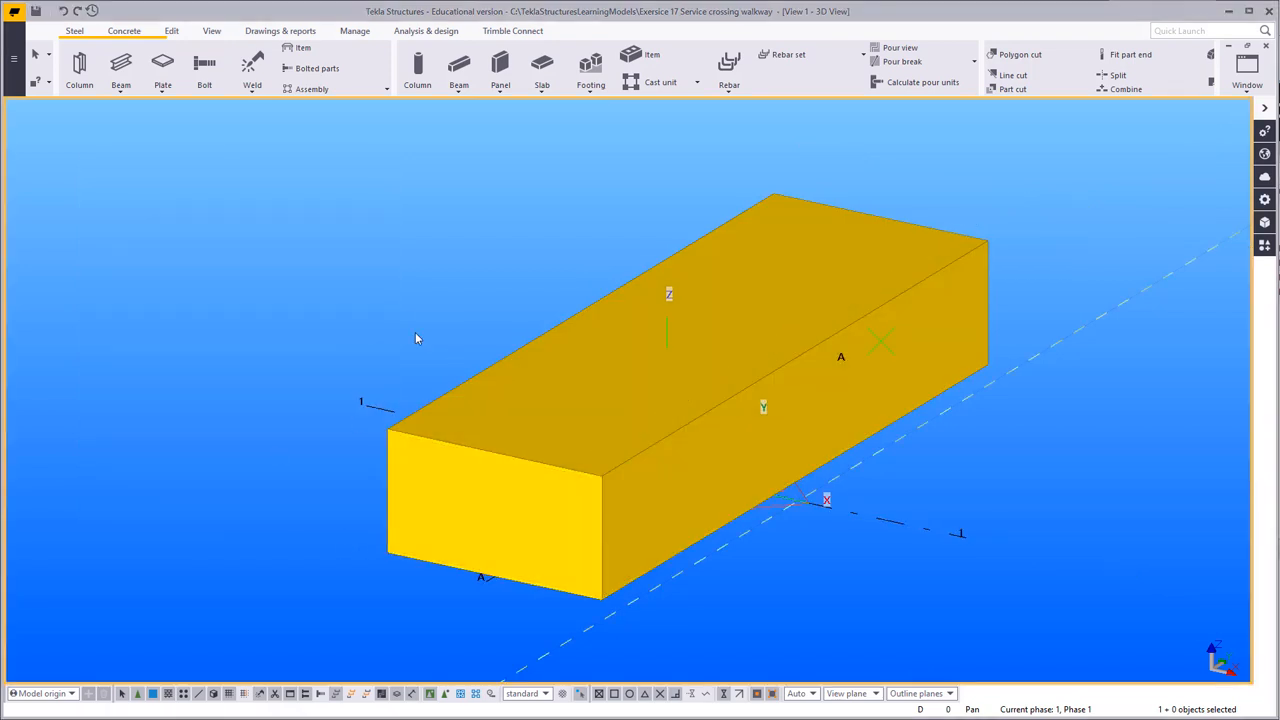
pyautogui.keyDown('ctrl'); pyautogui.moveTo(325, 396); pyautogui.dragTo(489, 382, button='middle'); pyautogui.keyUp('ctrl')
pyautogui.keyDown('ctrl'); pyautogui.moveTo(663, 388); pyautogui.dragTo(709, 442, button='middle'); pyautogui.keyUp('ctrl')
pyautogui.moveTo(461, 336); pyautogui.dragTo(398, 394, button='middle')
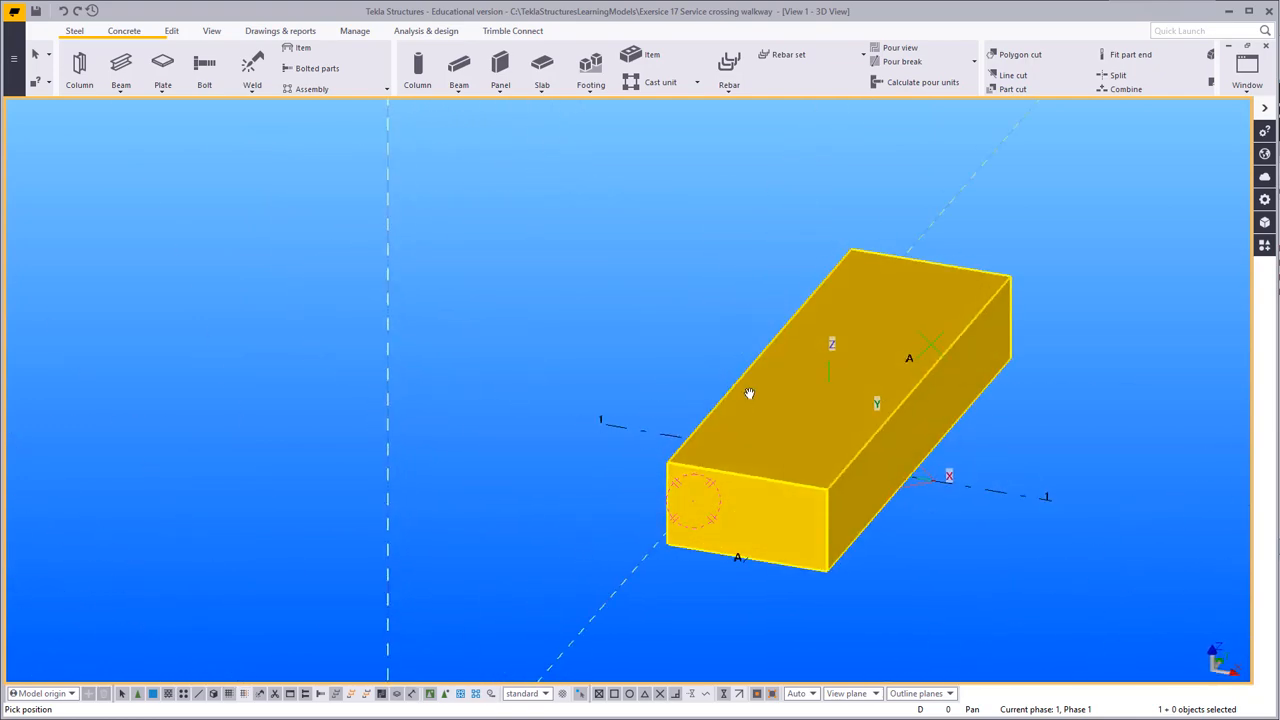
pyautogui.rightClick(567, 224)
pyautogui.click(576, 232)
pyautogui.moveTo(648, 312); pyautogui.dragTo(434, 314, button='middle')
pyautogui.scroll(4, 545, 408)
pyautogui.moveTo(546, 407); pyautogui.dragTo(479, 381, button='middle')
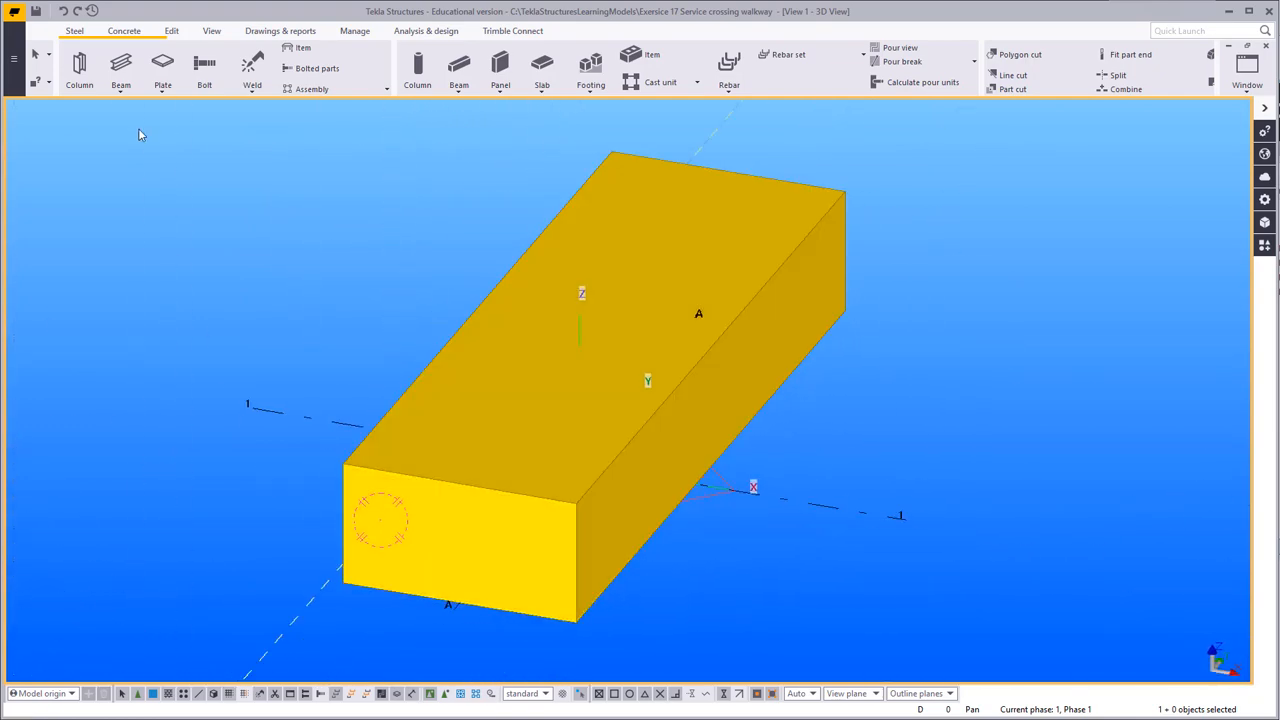
# Step: Create a new view through two points, picking both ends of grid line 1
pyautogui.click(218, 32)
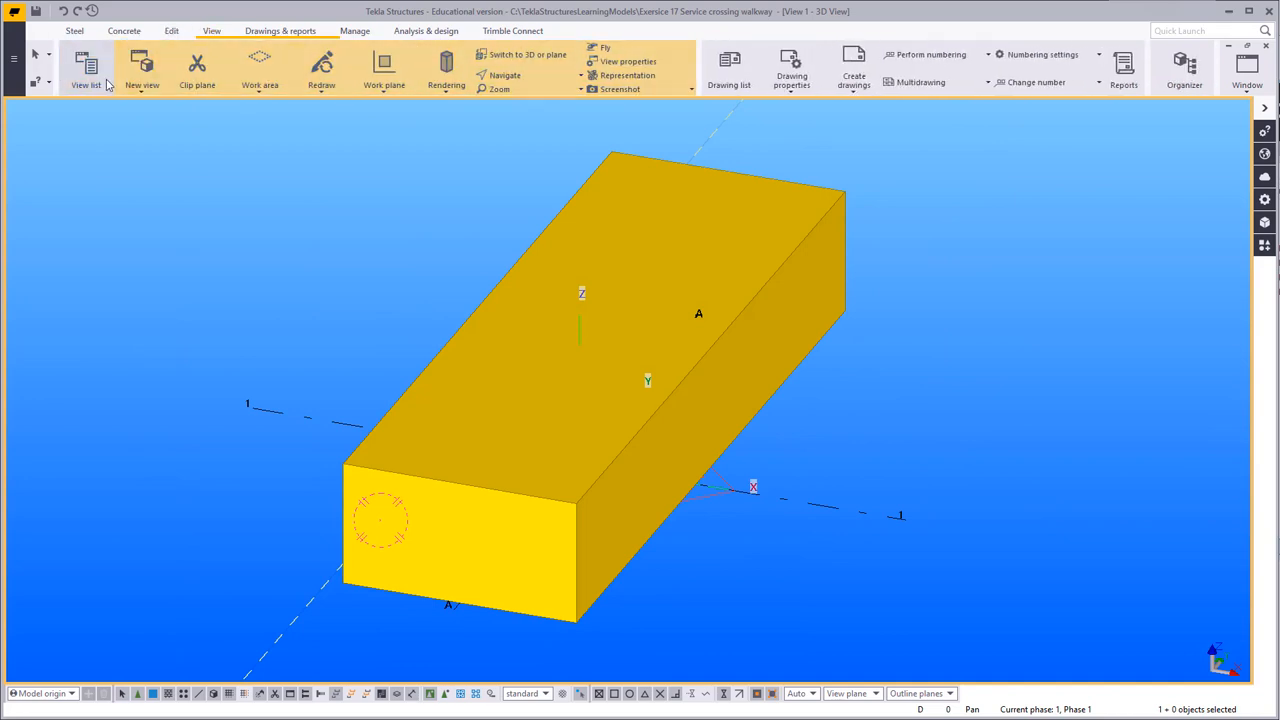
pyautogui.click(142, 68)
pyautogui.click(157, 150)
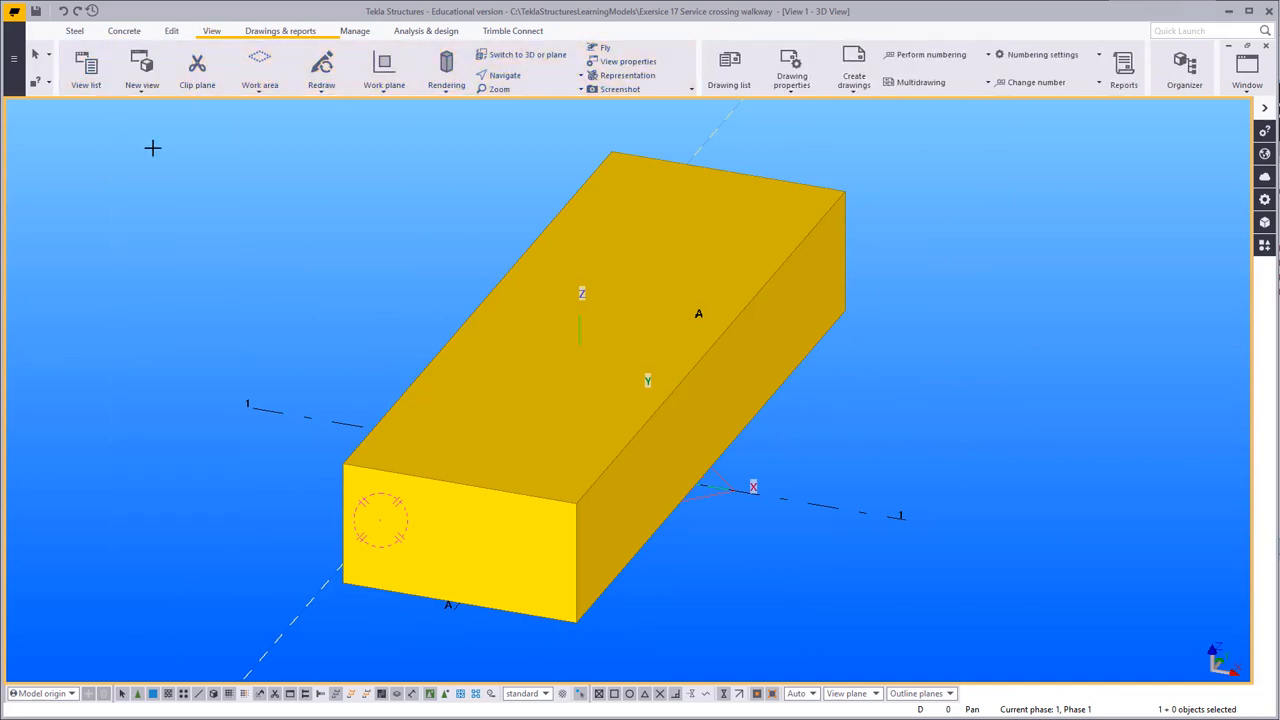
pyautogui.click(251, 407)
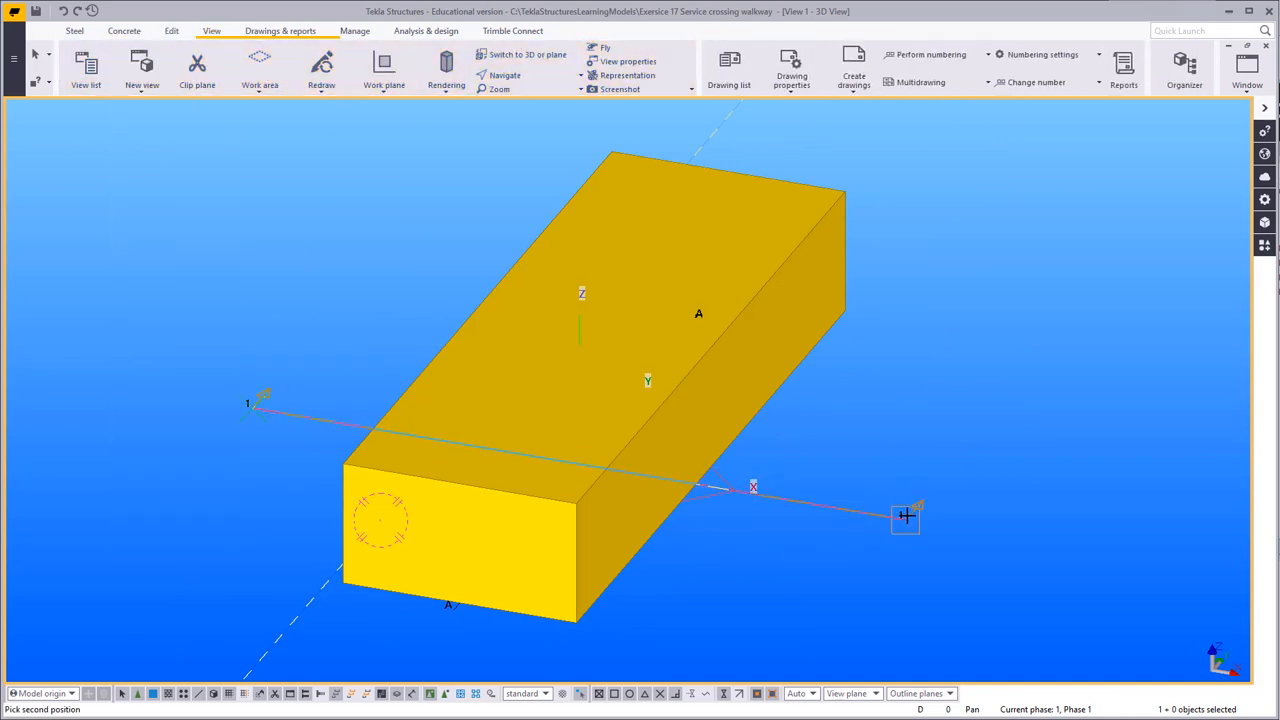
pyautogui.click(903, 514)
pyautogui.rightClick(541, 293)
pyautogui.click(560, 301)
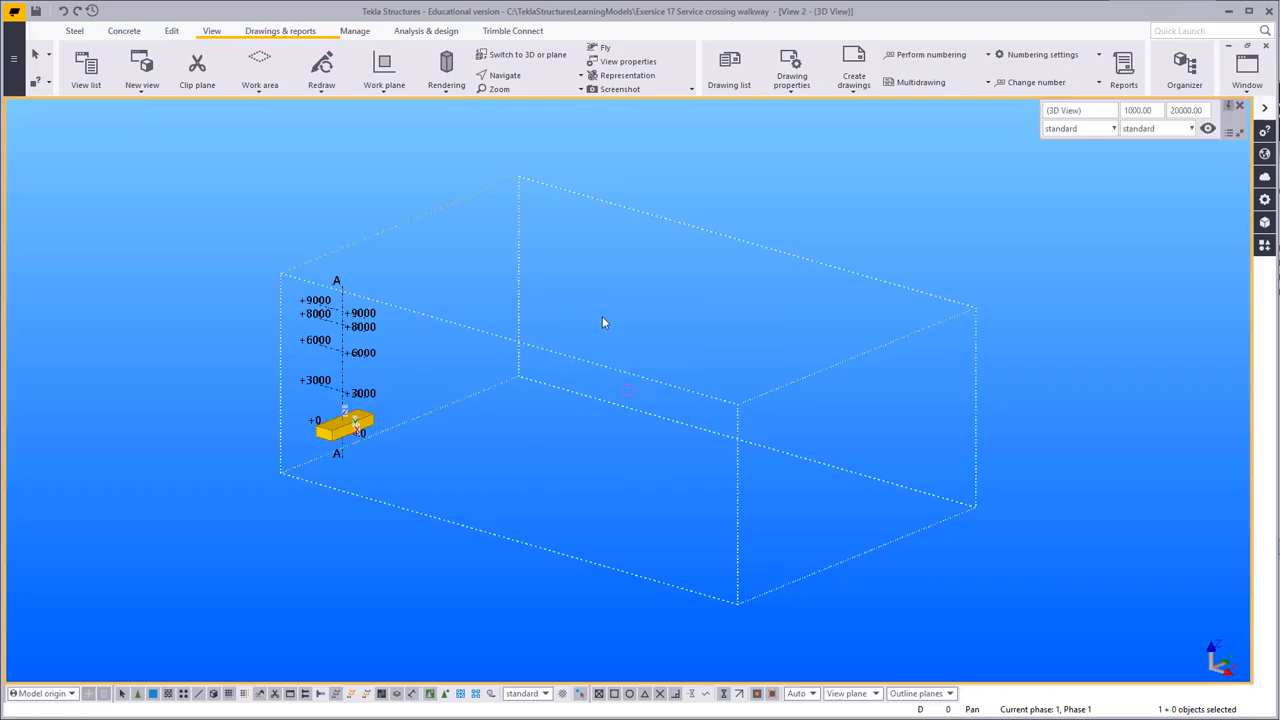
# Step: Switch the new view to plane display and fit its work area to the entire model
pyautogui.hotkey('ctrl', 'p')
pyautogui.rightClick(711, 333)
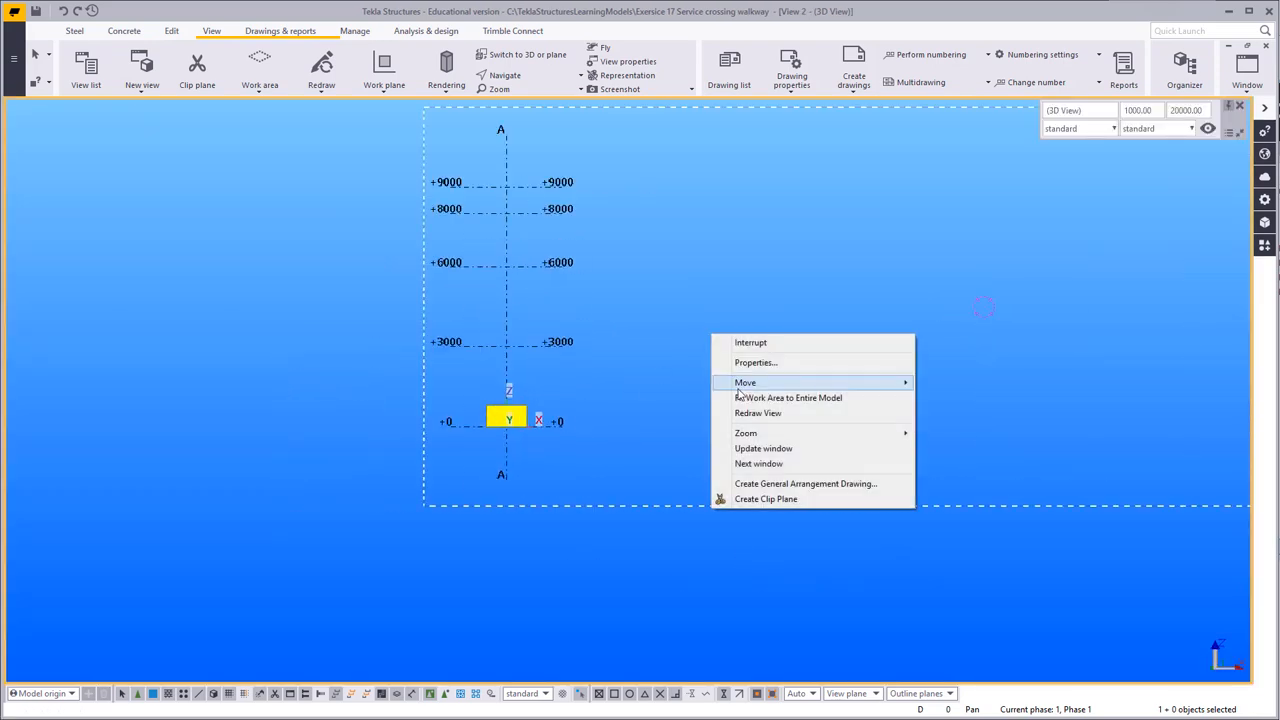
pyautogui.click(745, 397)
pyautogui.scroll(7, 708, 515)
pyautogui.moveTo(890, 431); pyautogui.dragTo(566, 348, button='middle')
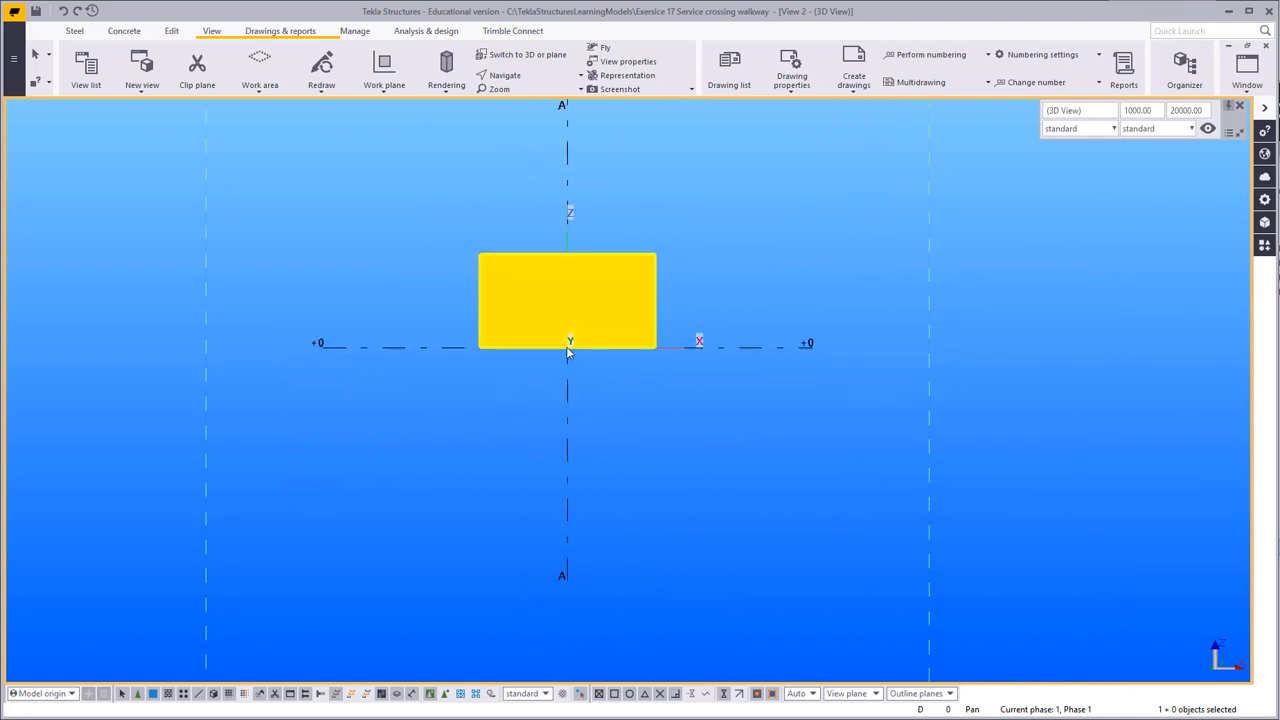
# Step: Add vertical construction lines along both side edges of the concrete beam's section by picking its corners
pyautogui.scroll(3, 566, 348)
pyautogui.moveTo(456, 277); pyautogui.dragTo(409, 324, button='middle')
pyautogui.scroll(3, 427, 317)
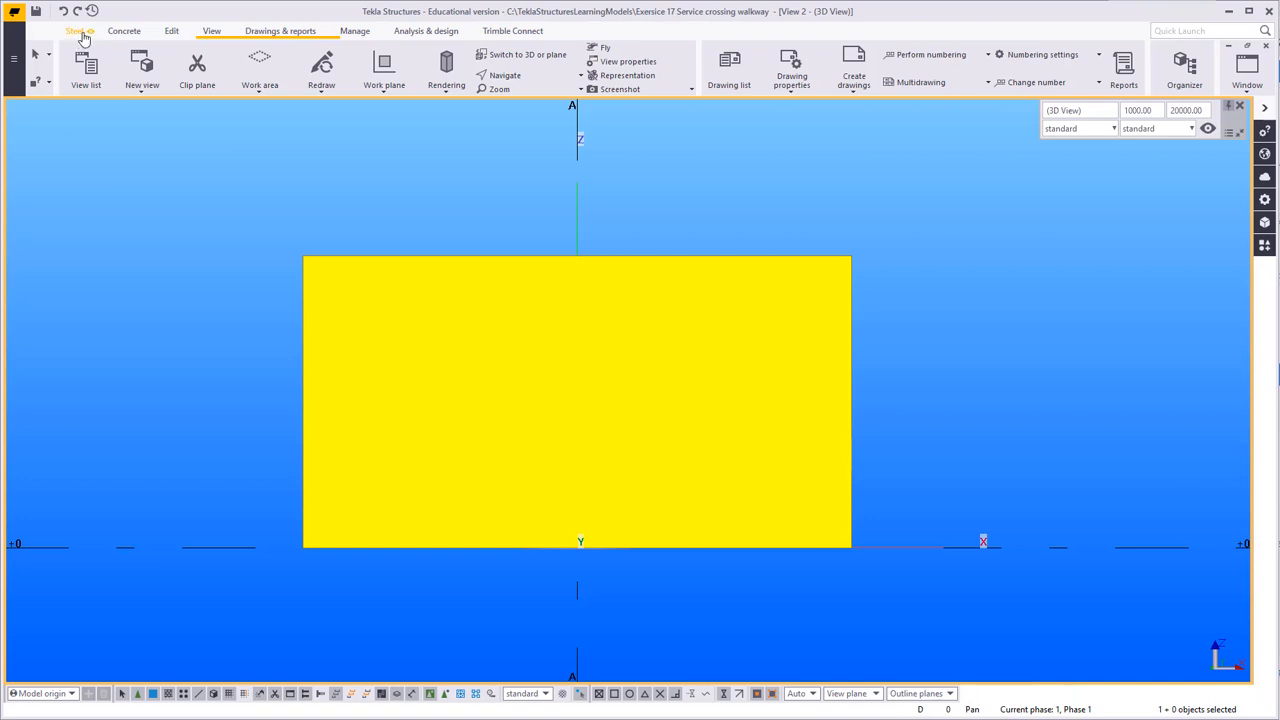
pyautogui.click(171, 32)
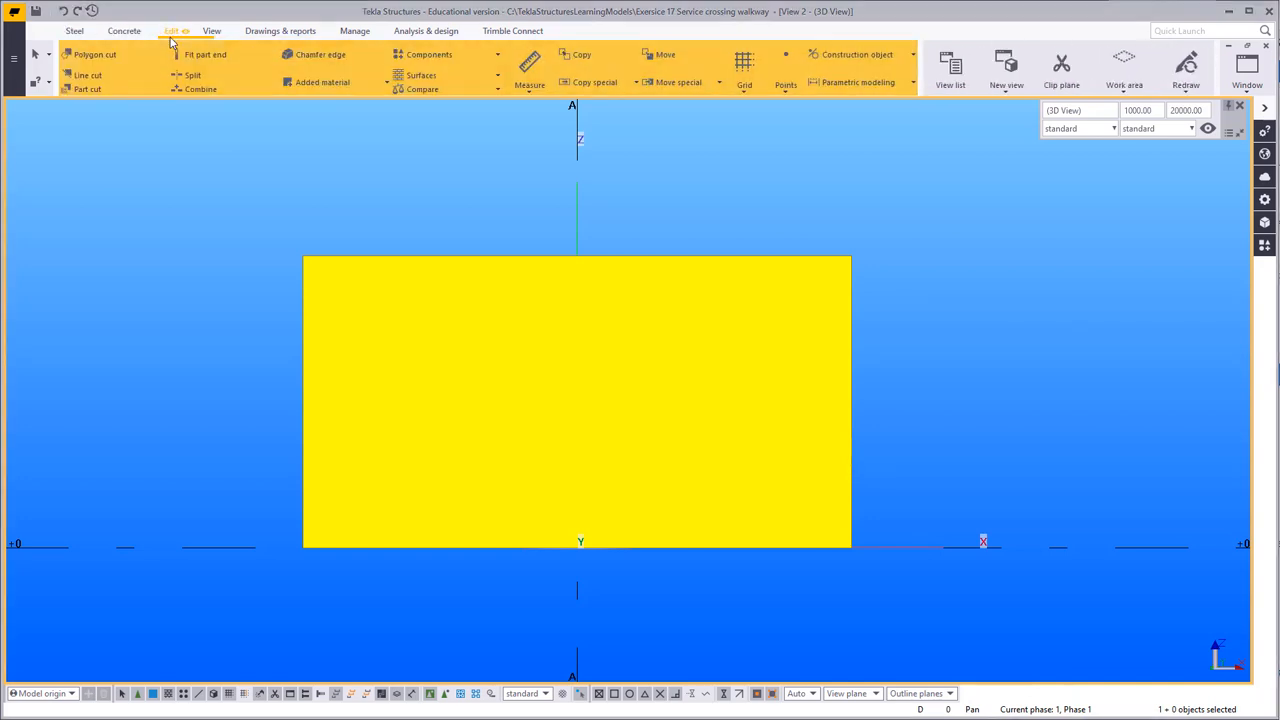
pyautogui.click(835, 55)
pyautogui.click(838, 84)
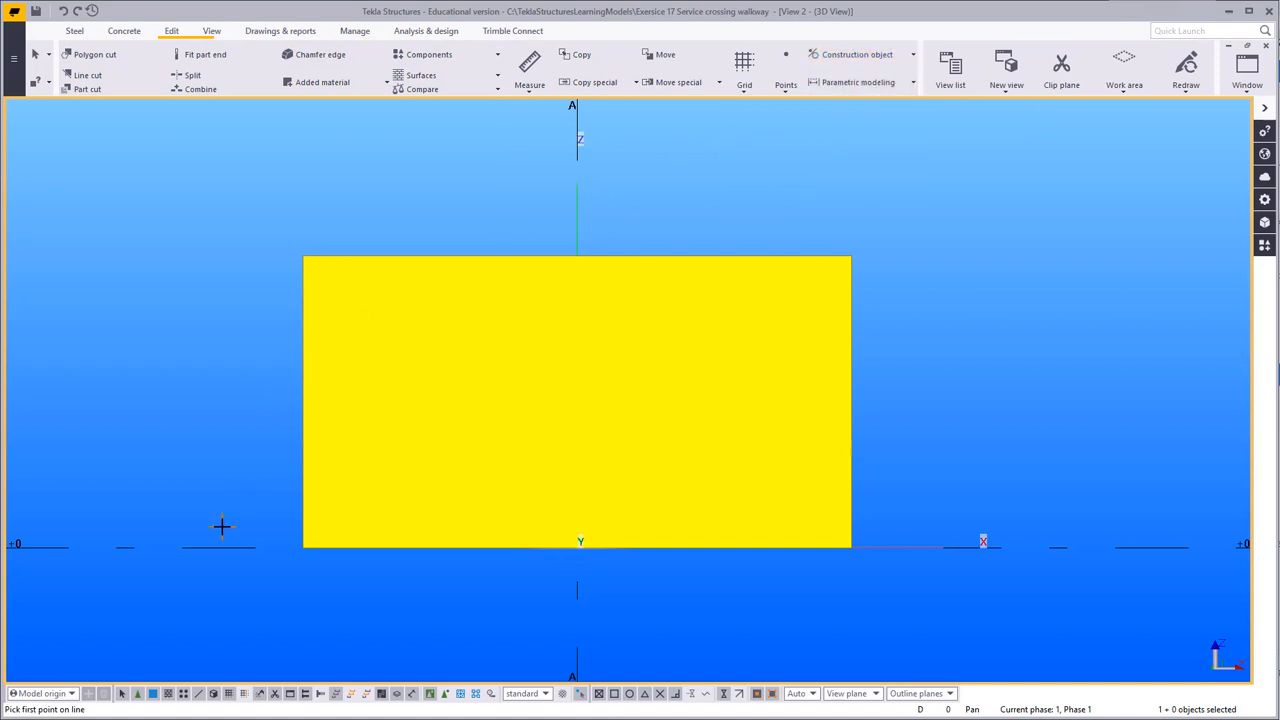
pyautogui.click(303, 547)
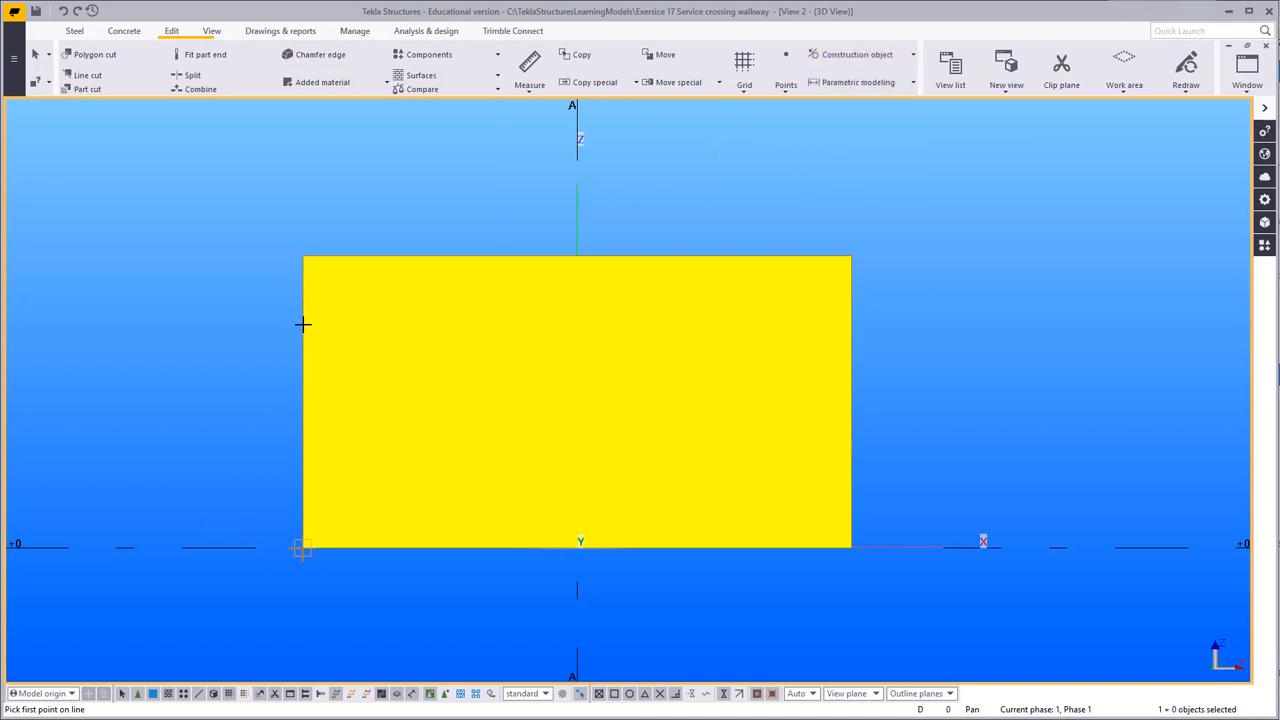
pyautogui.click(303, 256)
pyautogui.click(851, 256)
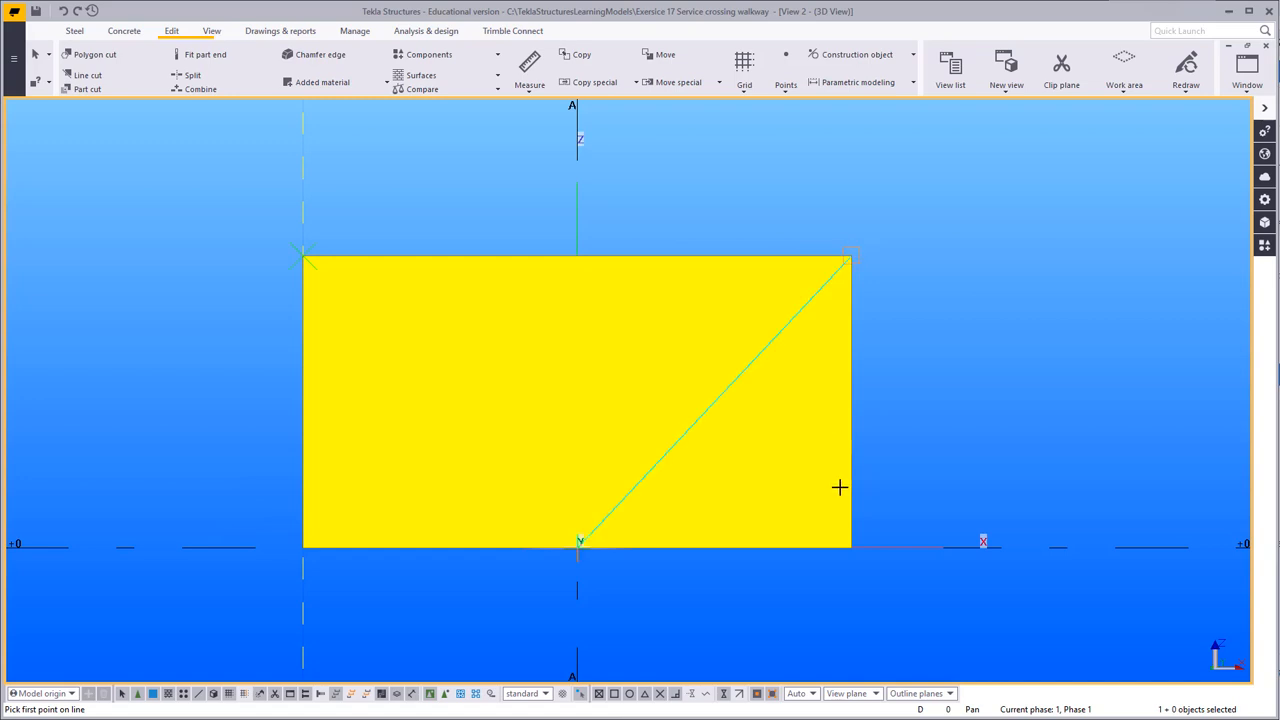
pyautogui.click(851, 547)
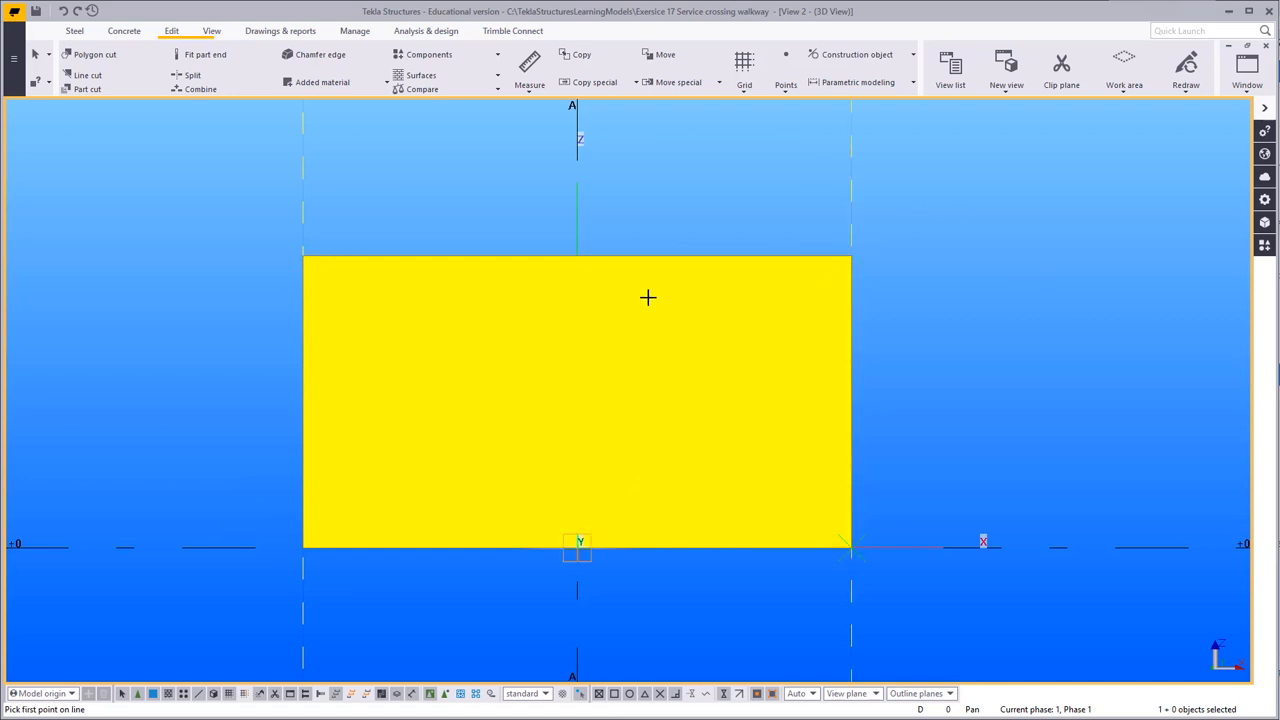
# Step: Measure the concrete section's height along one of its side edges
pyautogui.click(529, 62)
pyautogui.click(304, 251)
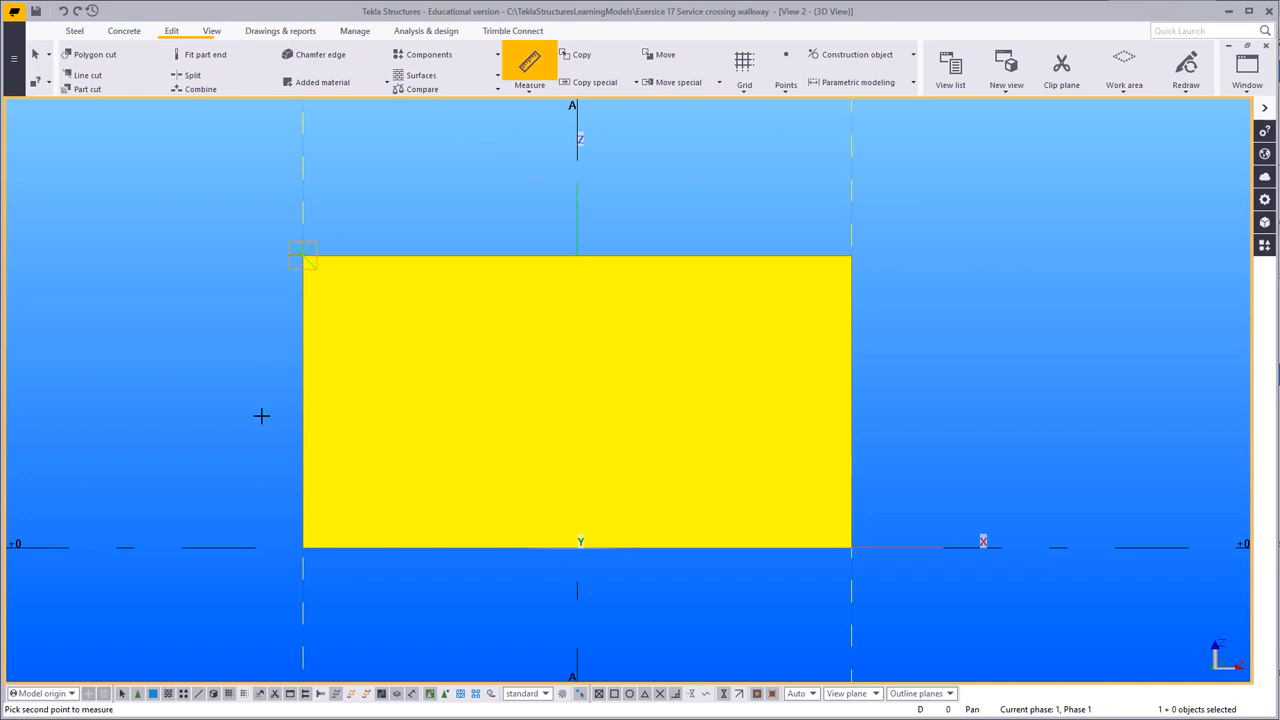
pyautogui.click(304, 551)
pyautogui.click(236, 480)
pyautogui.press('Escape')
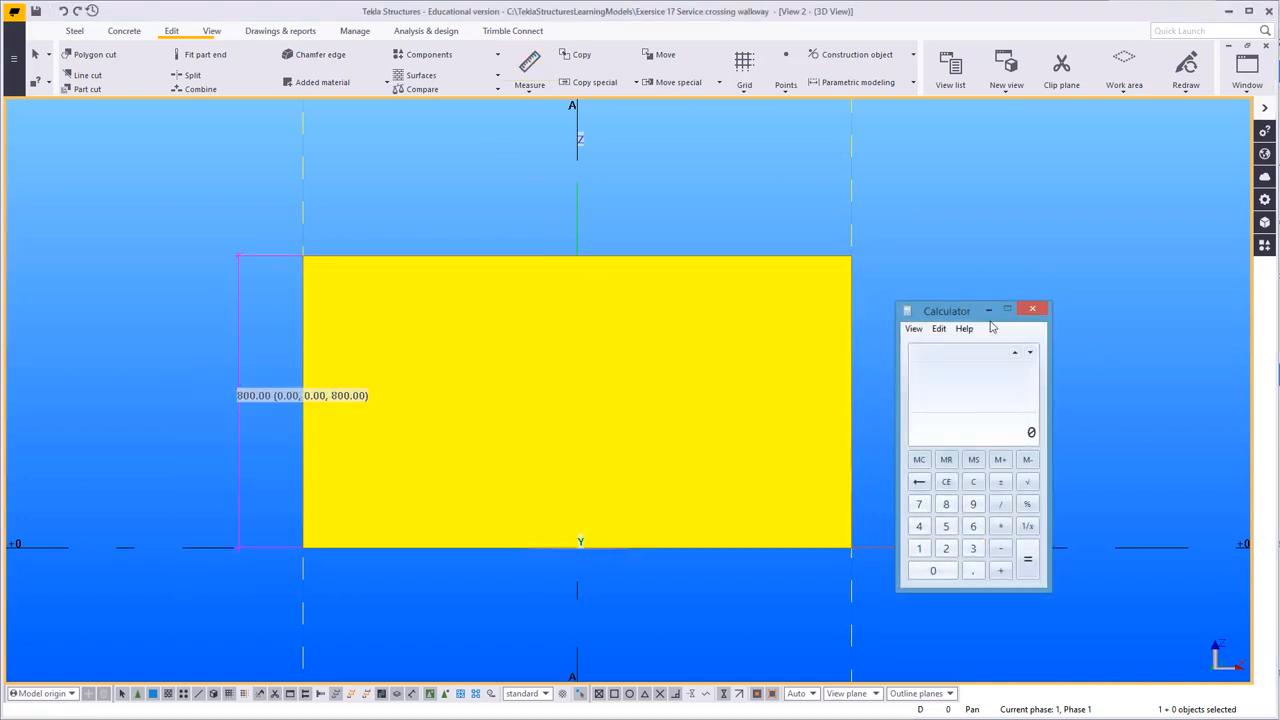
pyautogui.moveTo(957, 309); pyautogui.dragTo(1123, 242)
pyautogui.click(292, 228)
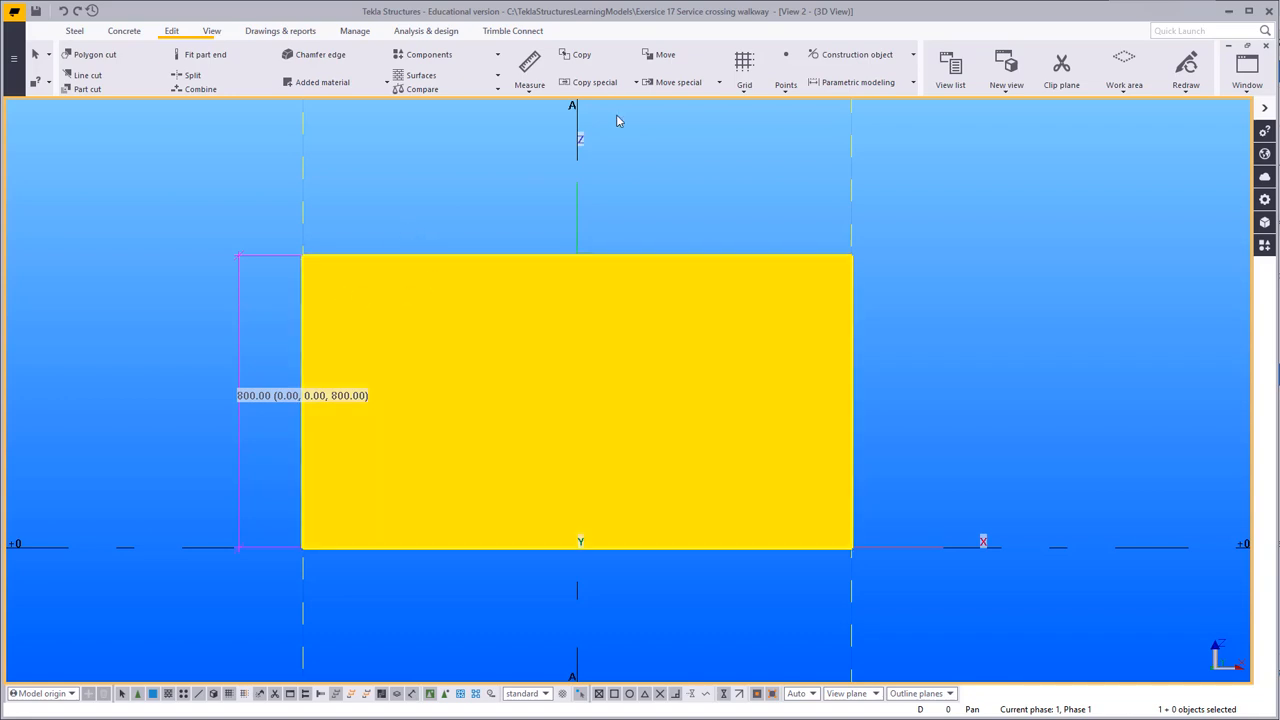
# Step: Add a horizontal construction line along the upper edge of the concrete section, from corner to corner
pyautogui.click(841, 48)
pyautogui.click(830, 80)
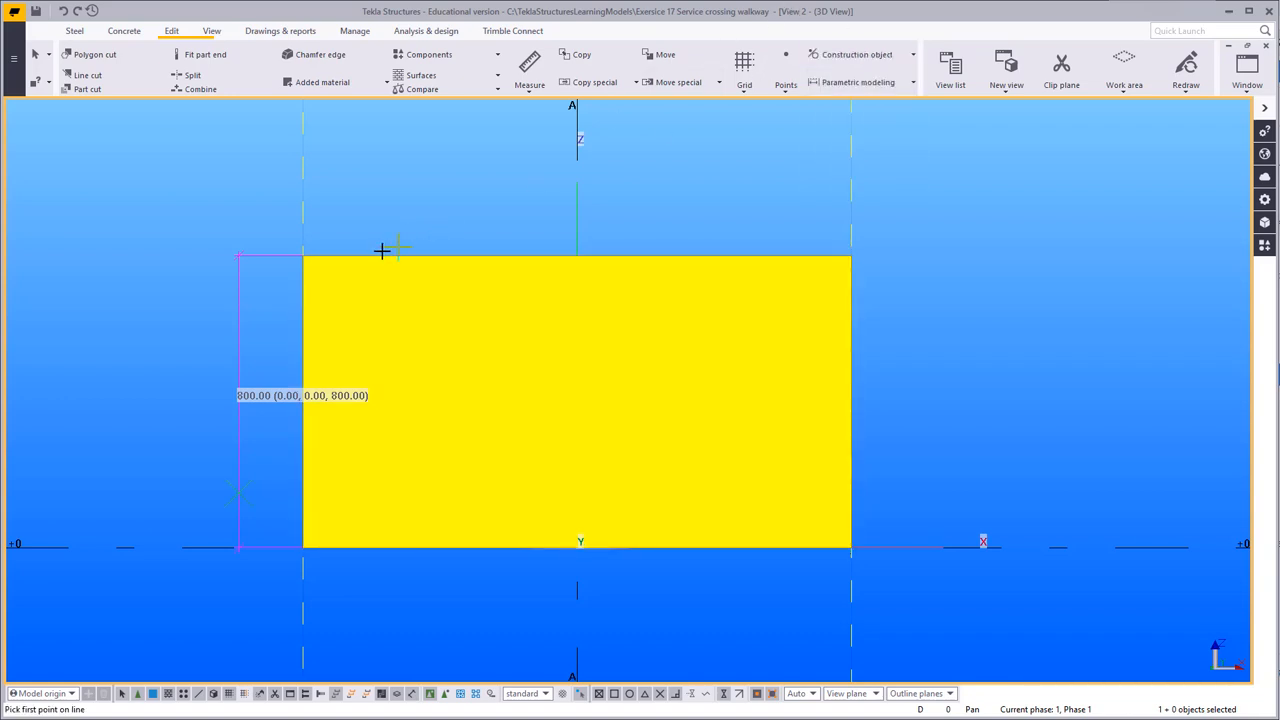
pyautogui.click(304, 253)
pyautogui.click(851, 256)
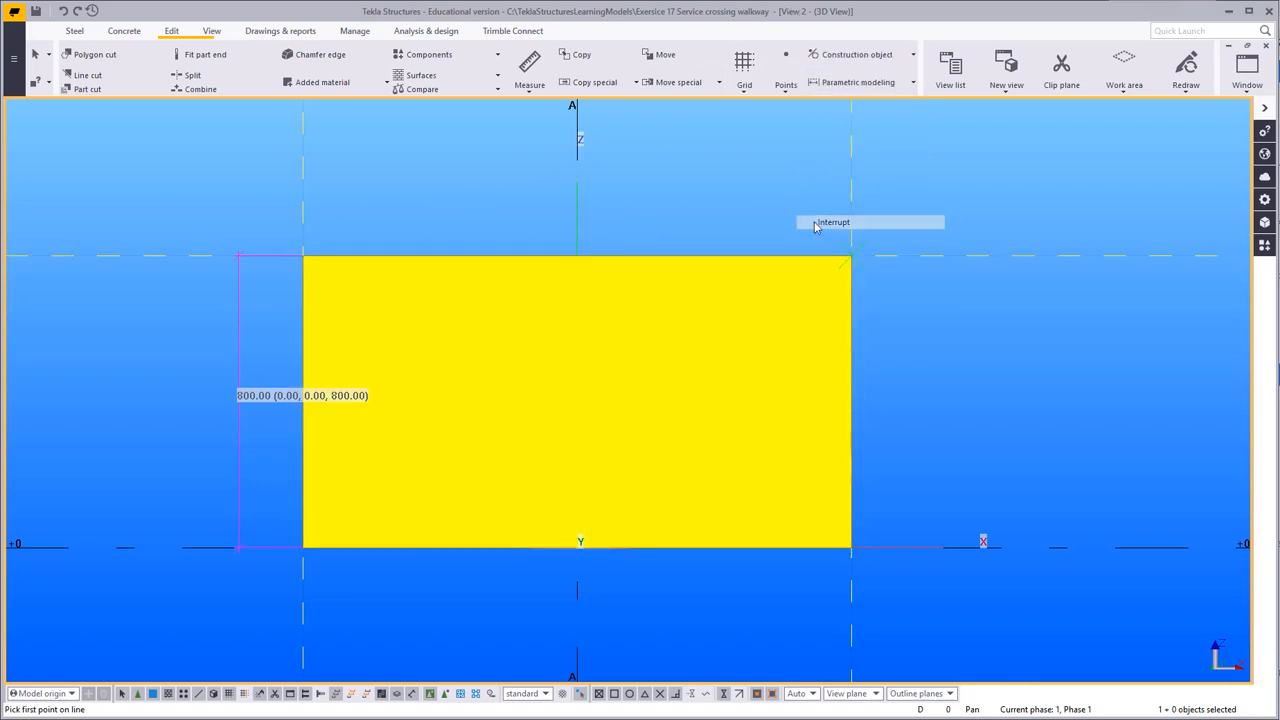
# Step: Move the horizontal construction line 50 mm upwards, above the concrete section
pyautogui.click(904, 257)
pyautogui.rightClick(576, 125)
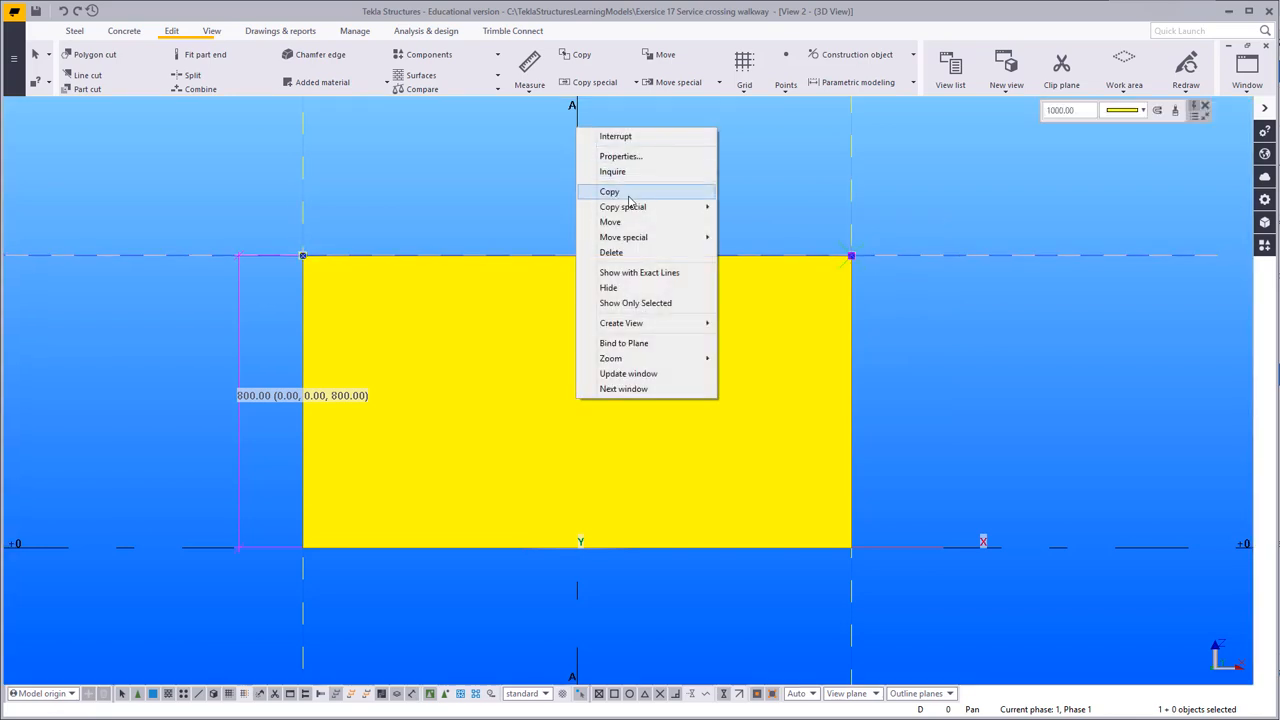
pyautogui.click(610, 221)
pyautogui.click(579, 244)
pyautogui.click(577, 237)
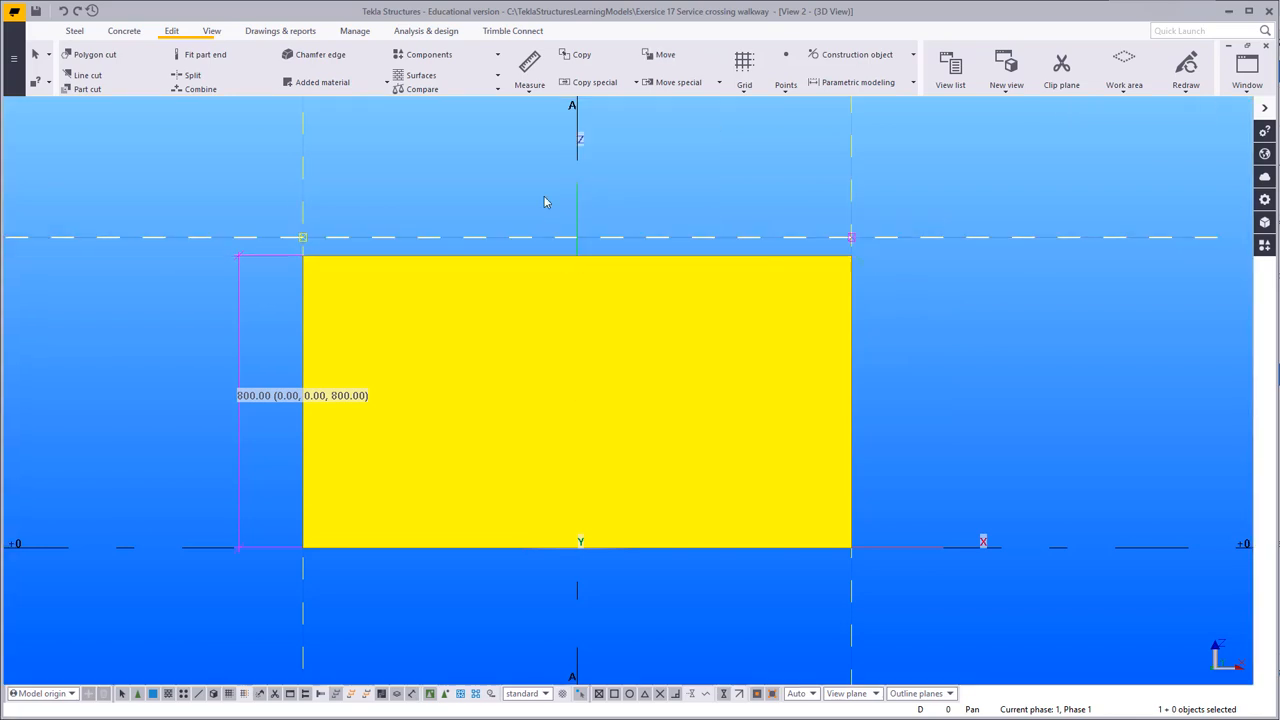
pyautogui.rightClick(545, 188)
pyautogui.click(550, 195)
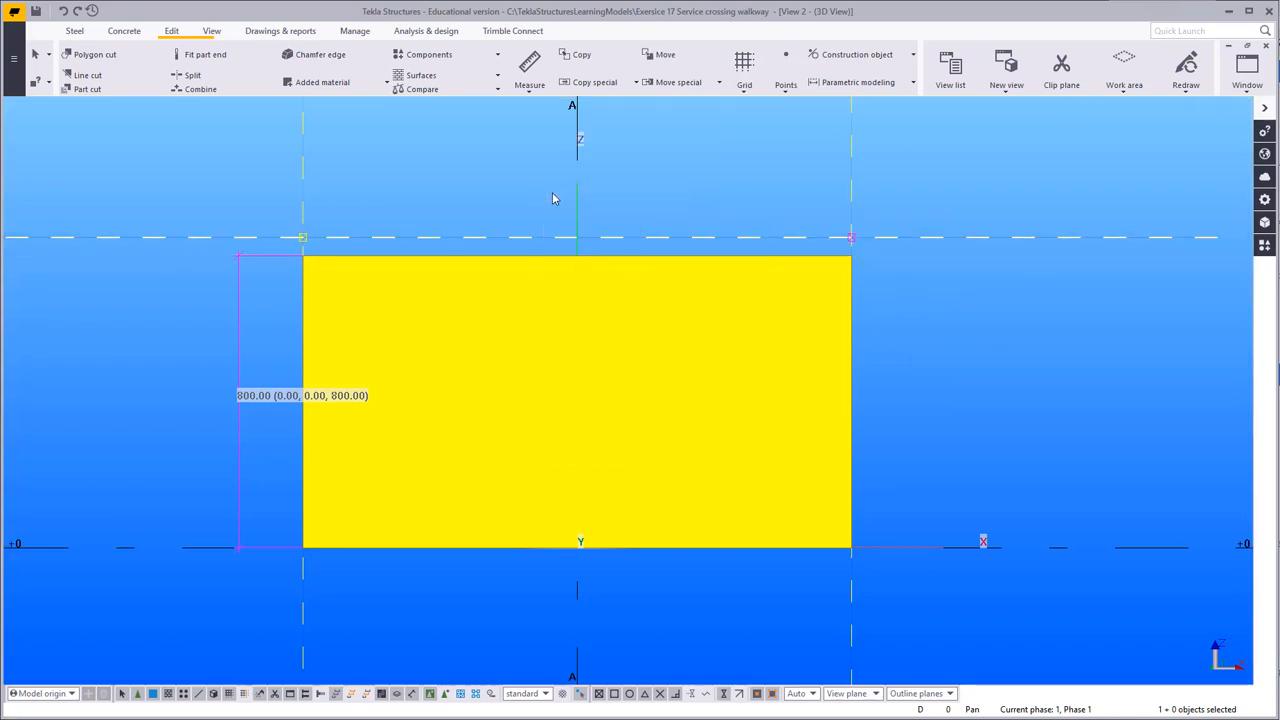
# Step: Move the left vertical construction line 50 mm outwards from the concrete section
pyautogui.rightClick(251, 190)
pyautogui.click(310, 281)
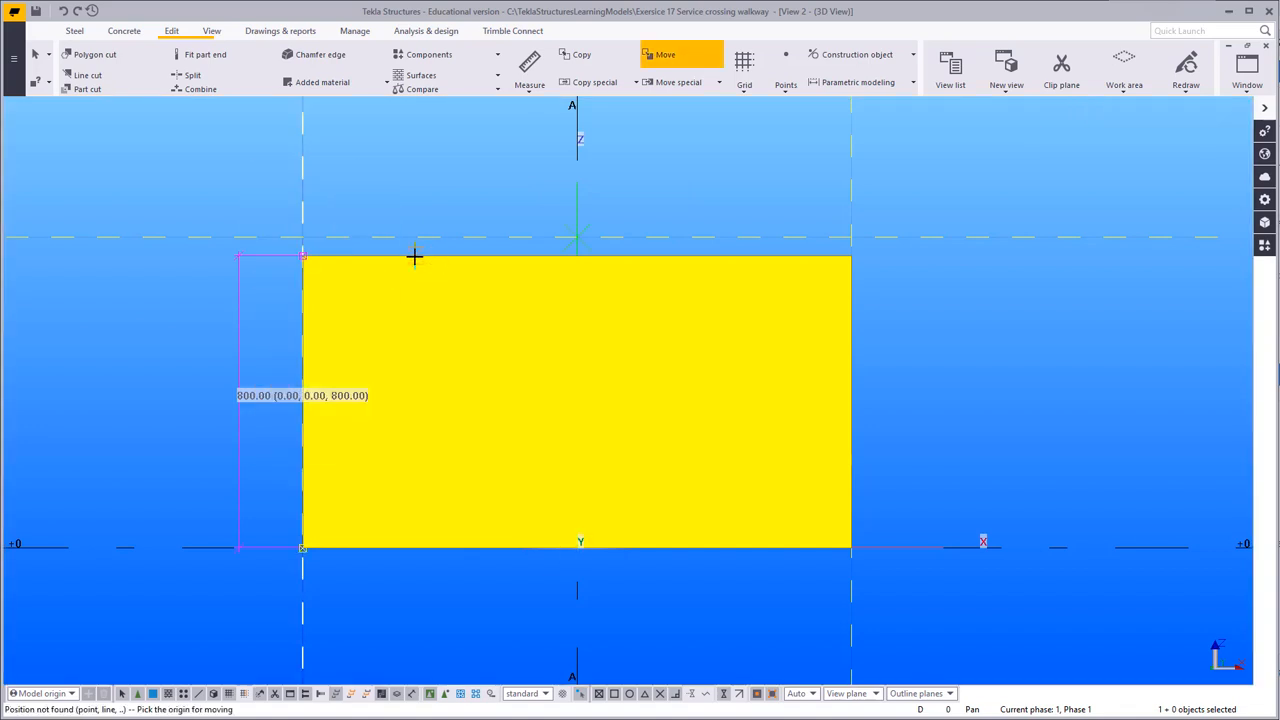
pyautogui.click(420, 253)
pyautogui.click(412, 252)
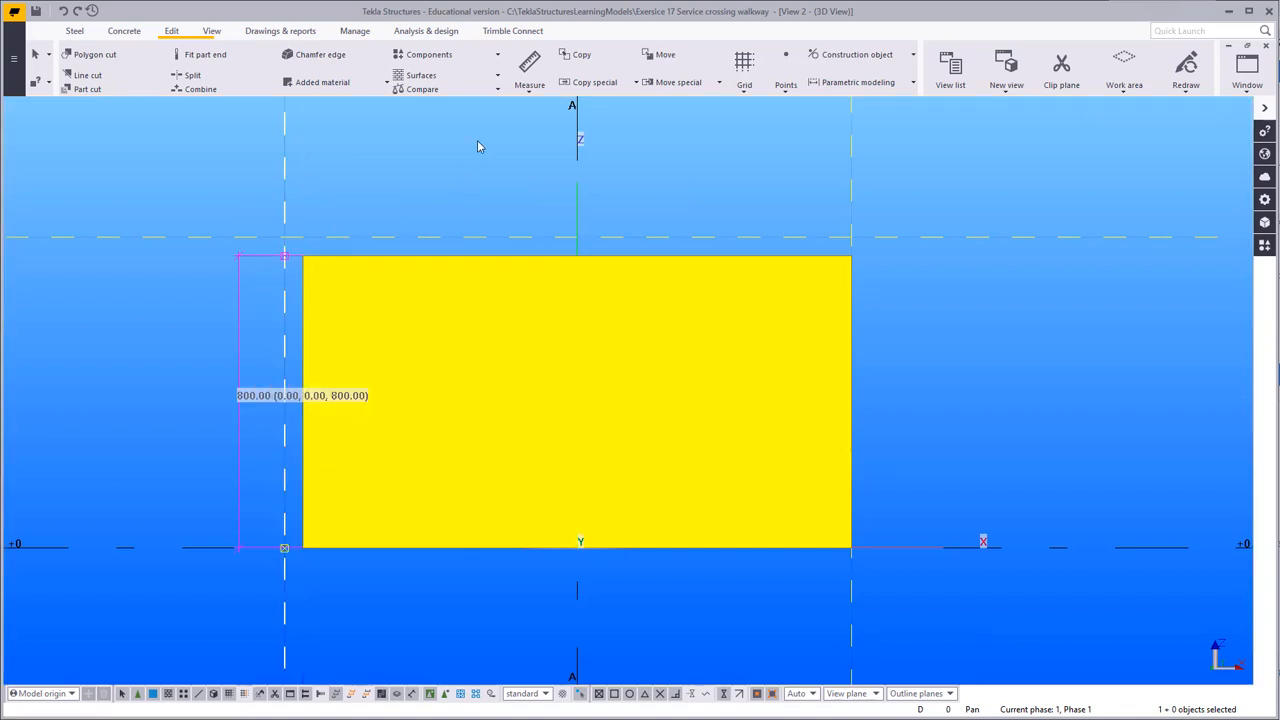
pyautogui.rightClick(479, 143)
pyautogui.click(486, 149)
# Step: Move the right vertical construction line 50 mm outwards from the concrete section
pyautogui.click(853, 193)
pyautogui.rightClick(816, 193)
pyautogui.click(811, 278)
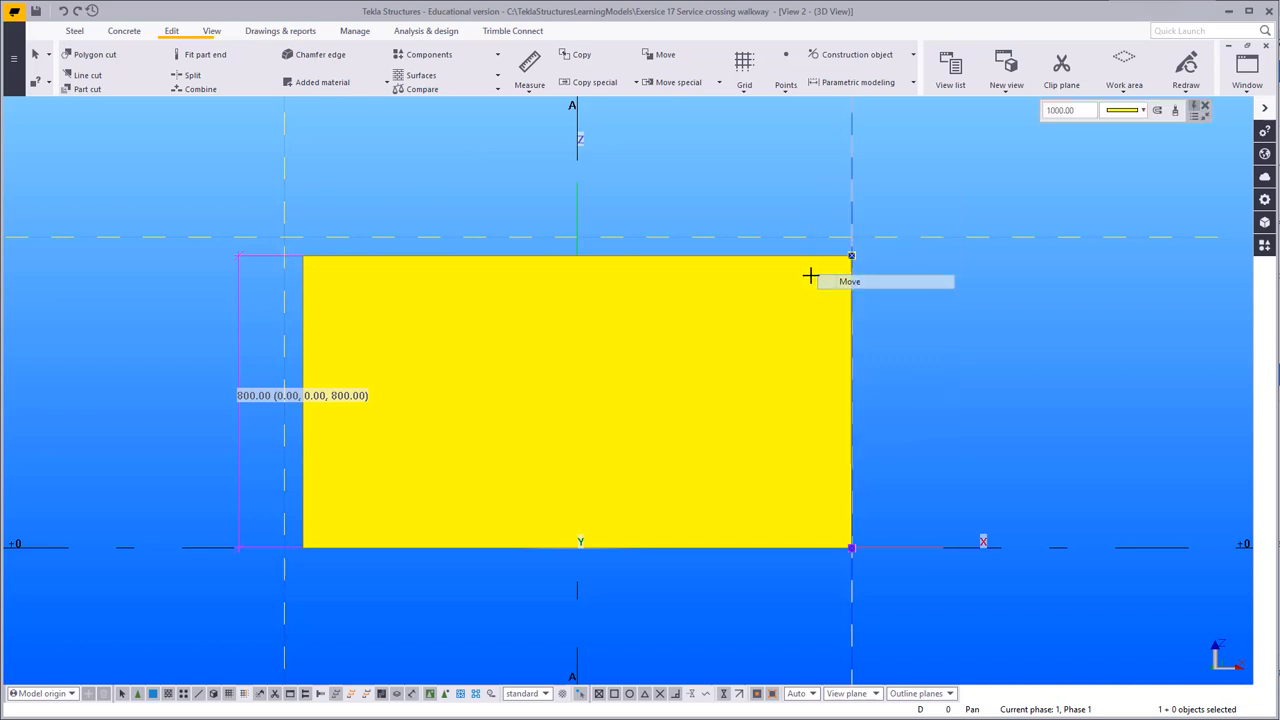
pyautogui.click(764, 255)
pyautogui.click(782, 255)
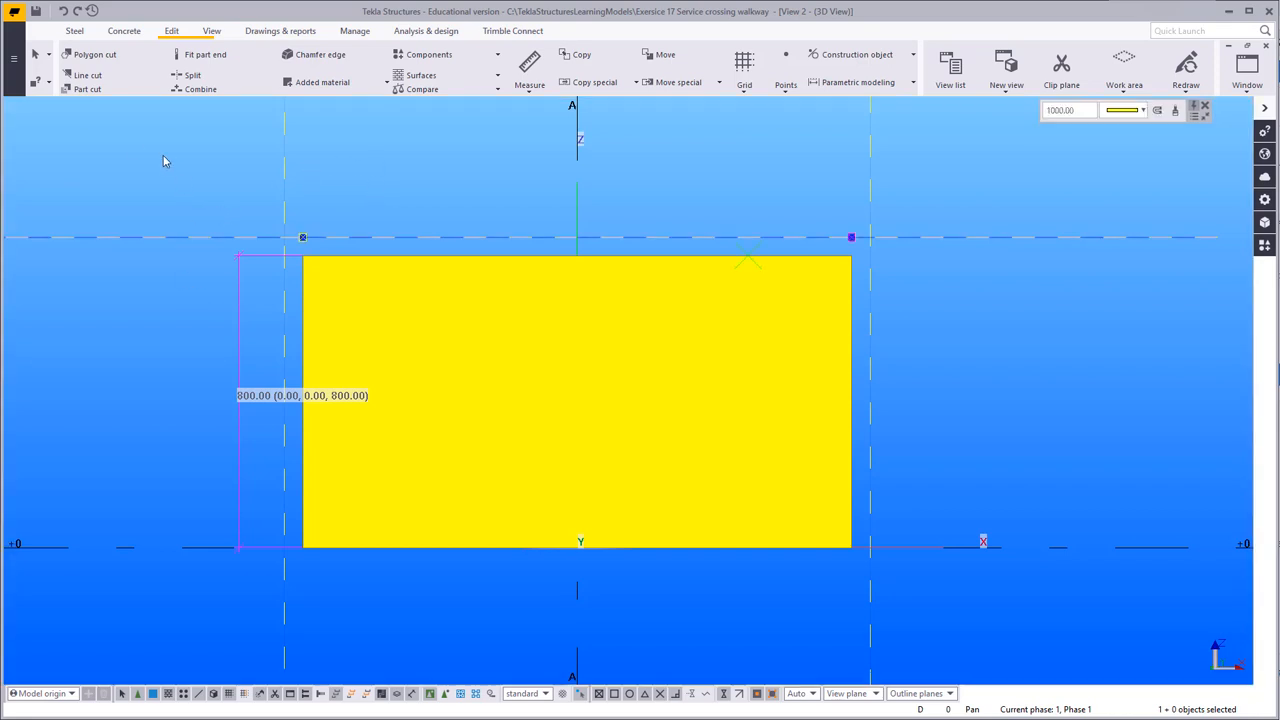
# Step: Create a steel beam along the horizontal construction line, from its right intersection with the vertical lines to its left one
pyautogui.click(72, 31)
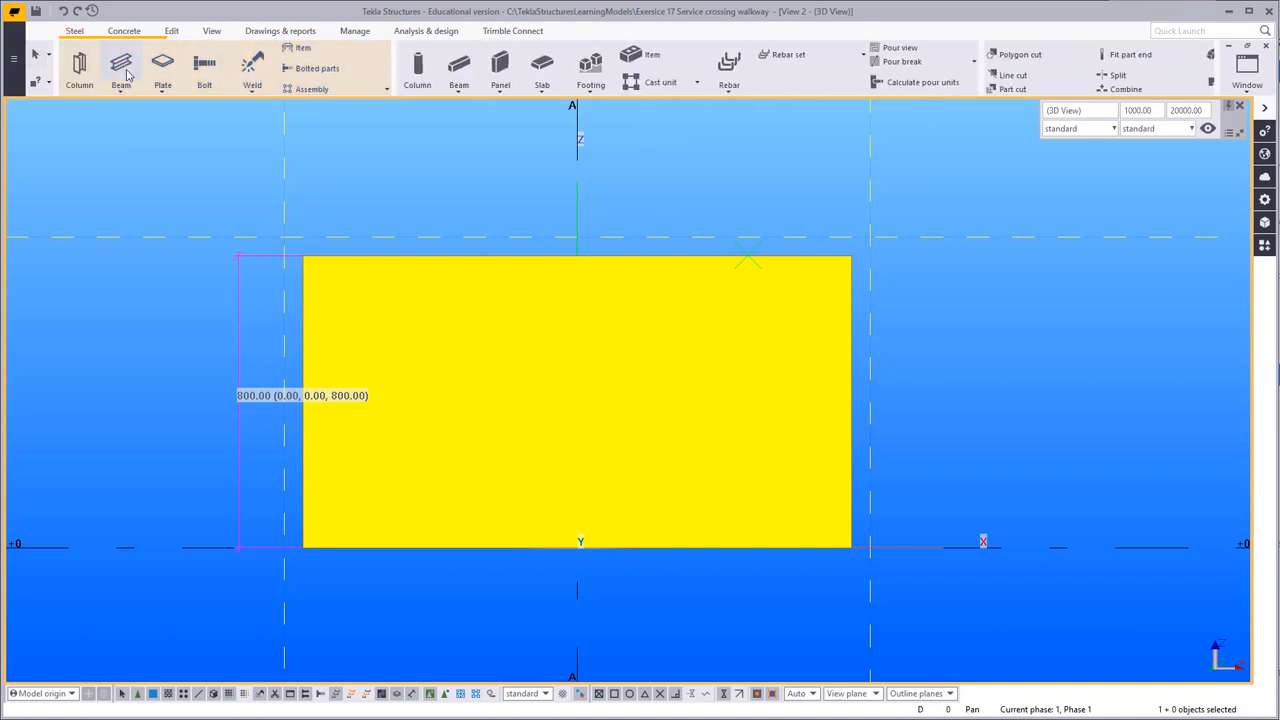
pyautogui.click(120, 68)
pyautogui.click(873, 235)
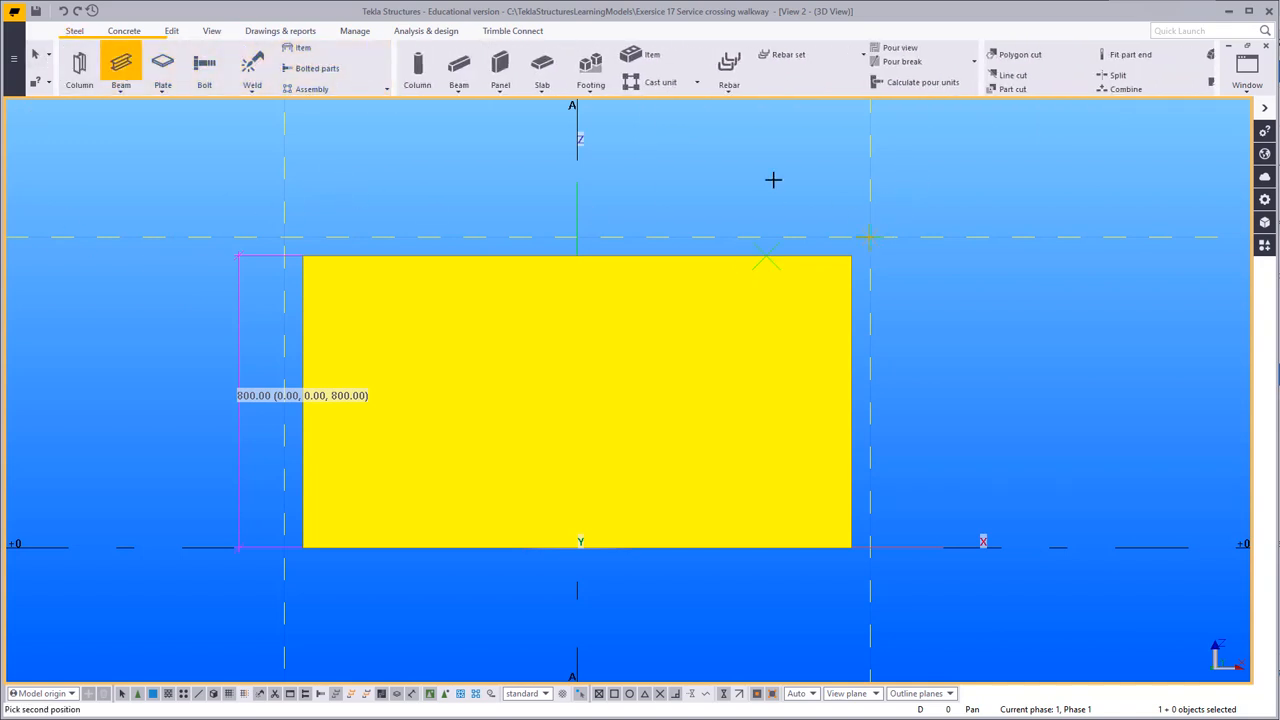
pyautogui.click(278, 232)
pyautogui.press('Escape')
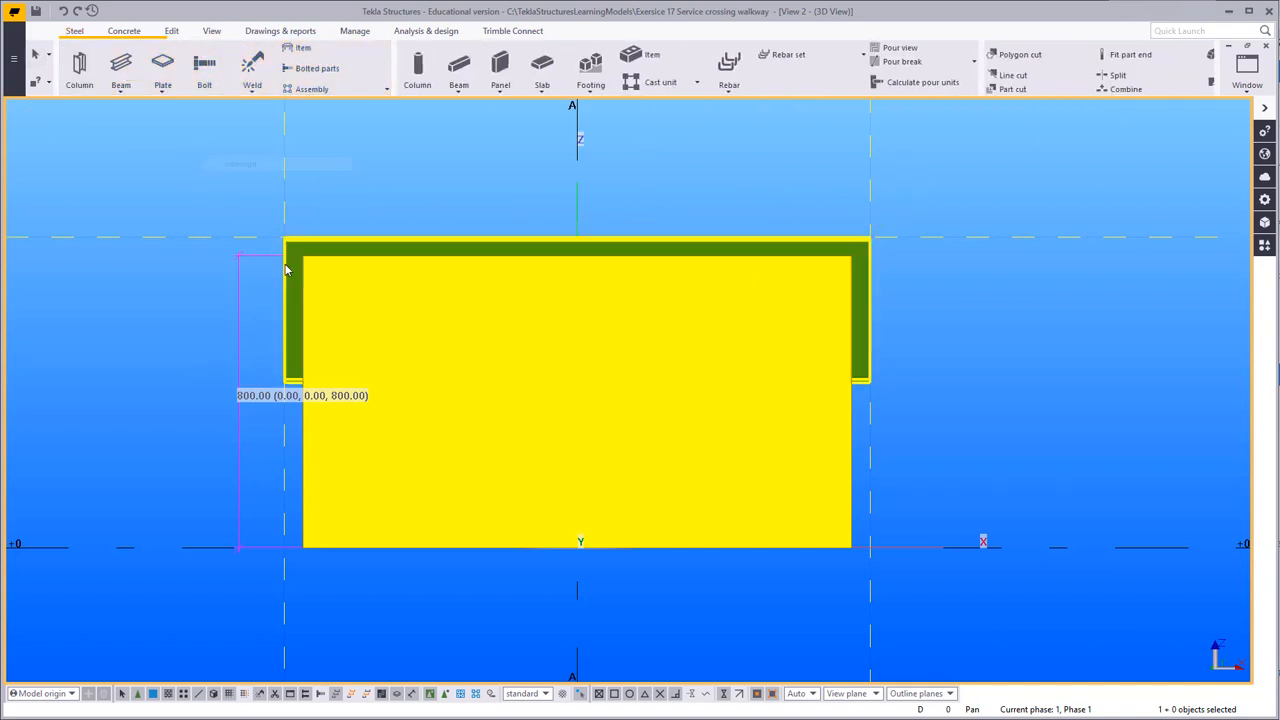
# Step: Change the new steel beam's profile to L80*80*6
pyautogui.click(288, 266)
pyautogui.doubleClick(1131, 113)
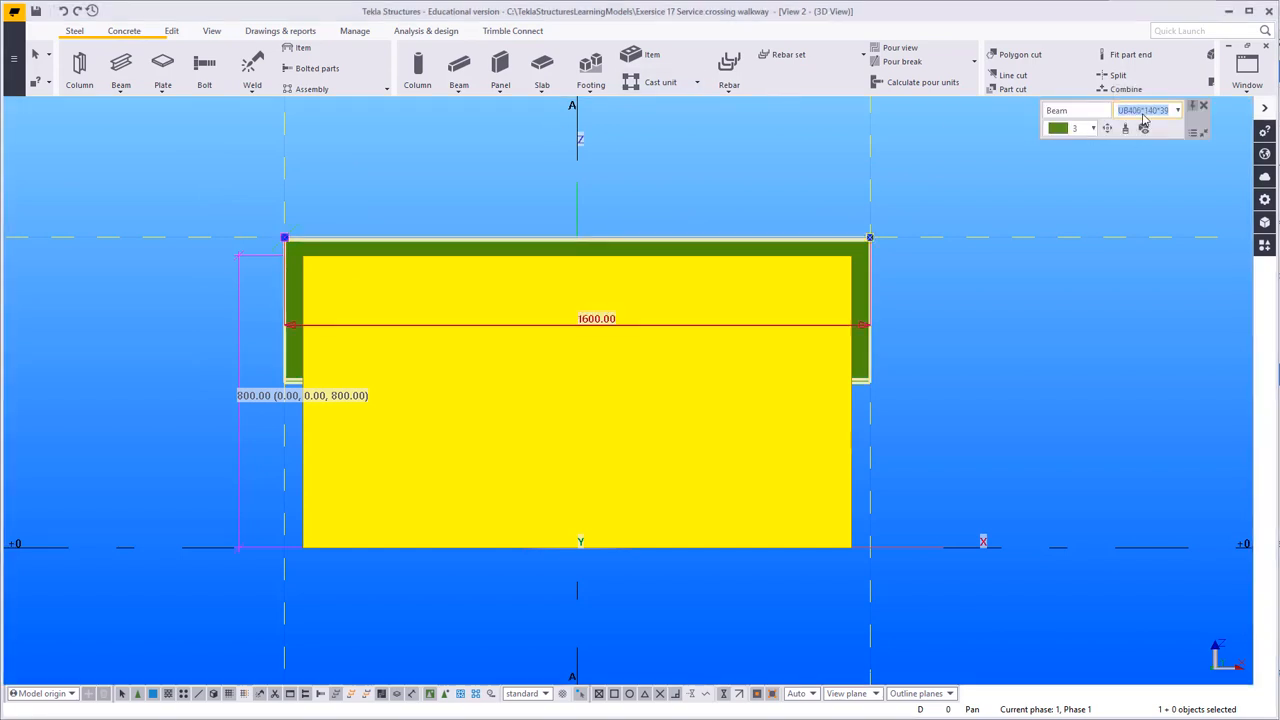
pyautogui.write('U')
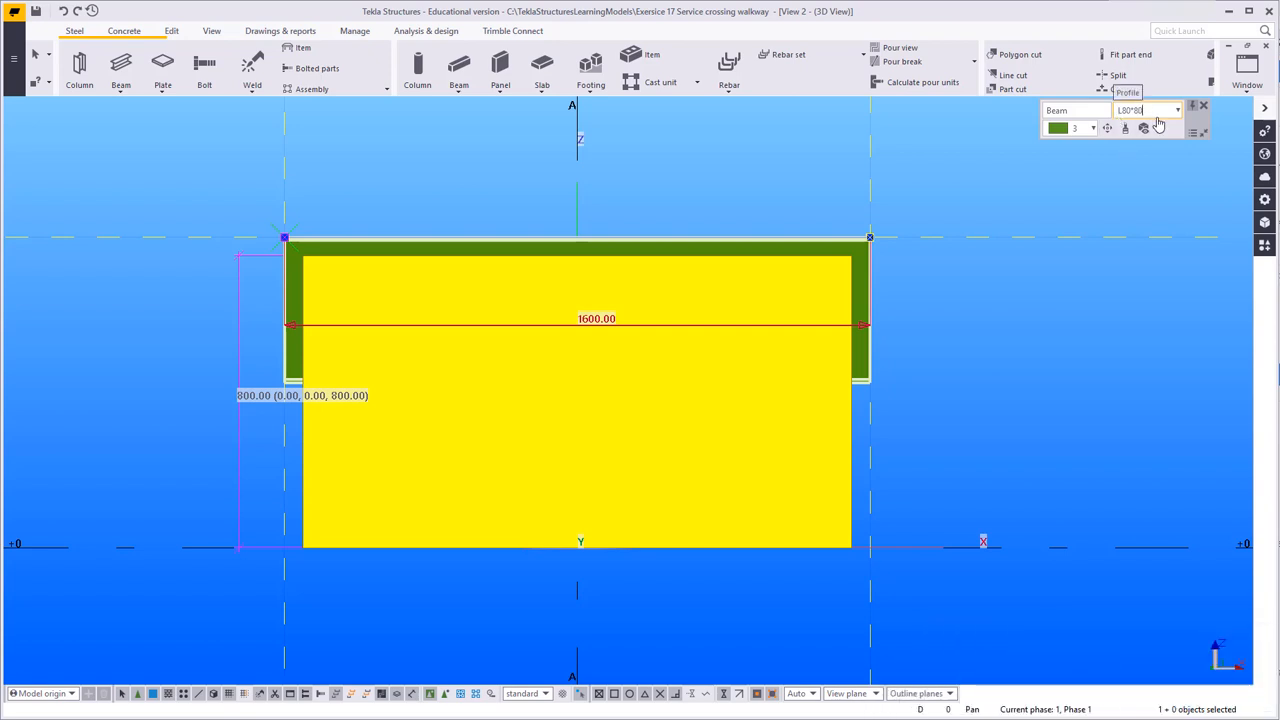
pyautogui.write('*6')
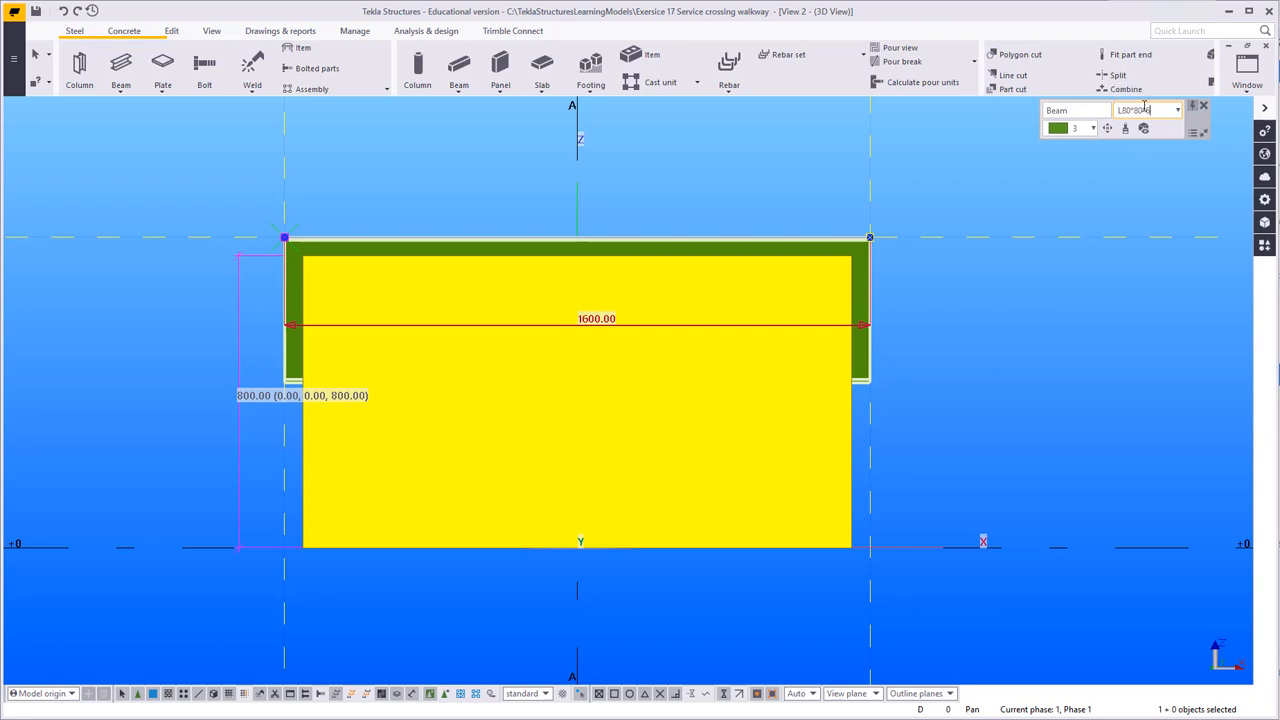
pyautogui.press('Return')
# Step: Move the steel angle up by its 80 mm height so its underside lies on the horizontal construction line
pyautogui.scroll(3, 876, 255)
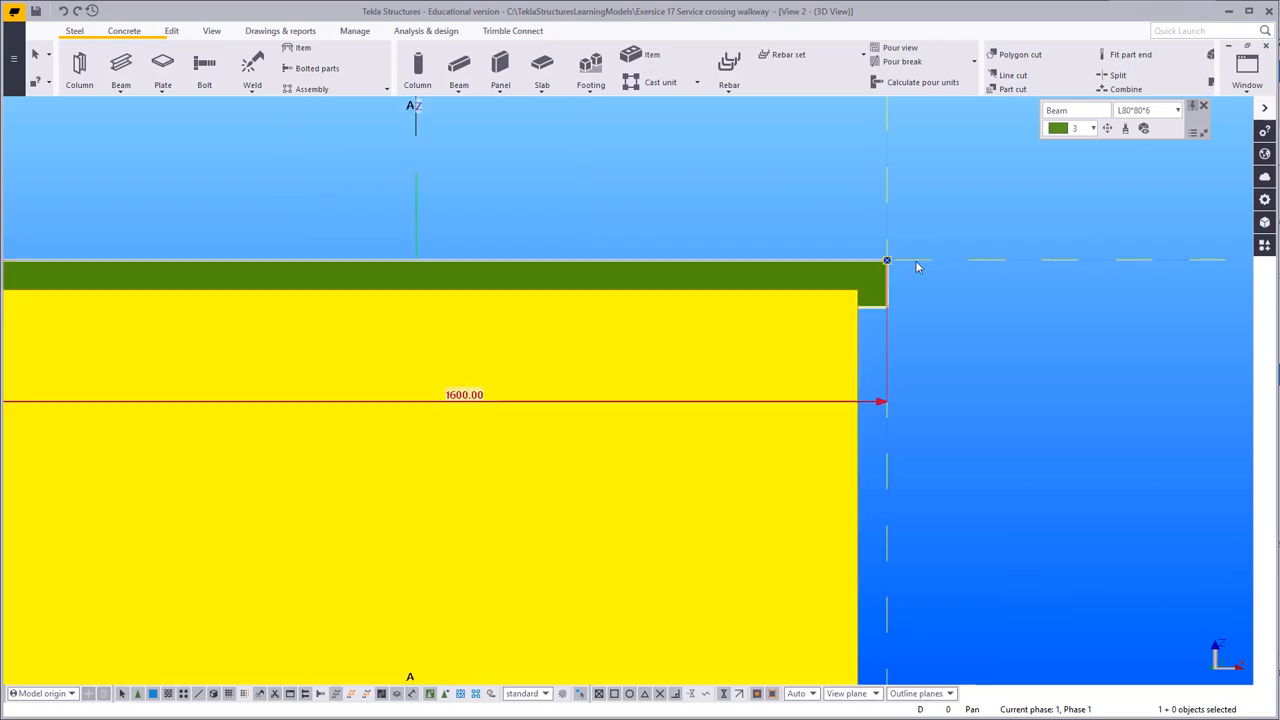
pyautogui.rightClick(893, 213)
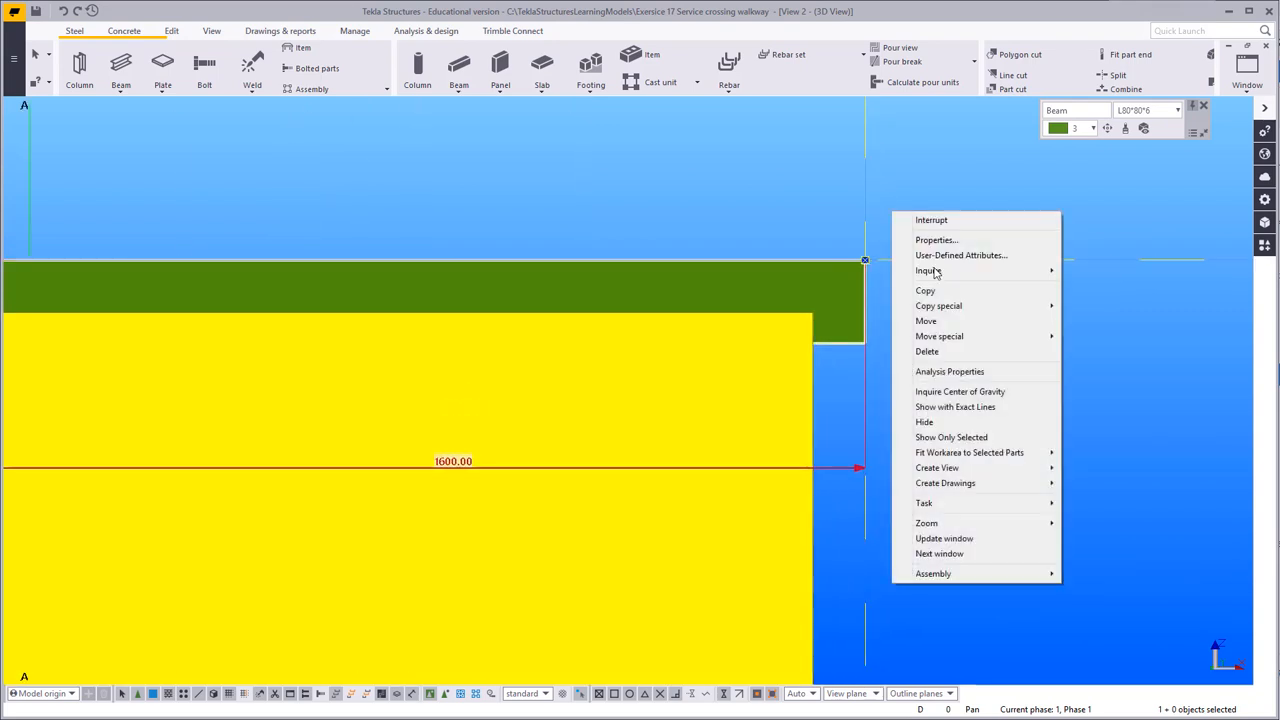
pyautogui.click(929, 321)
pyautogui.click(865, 345)
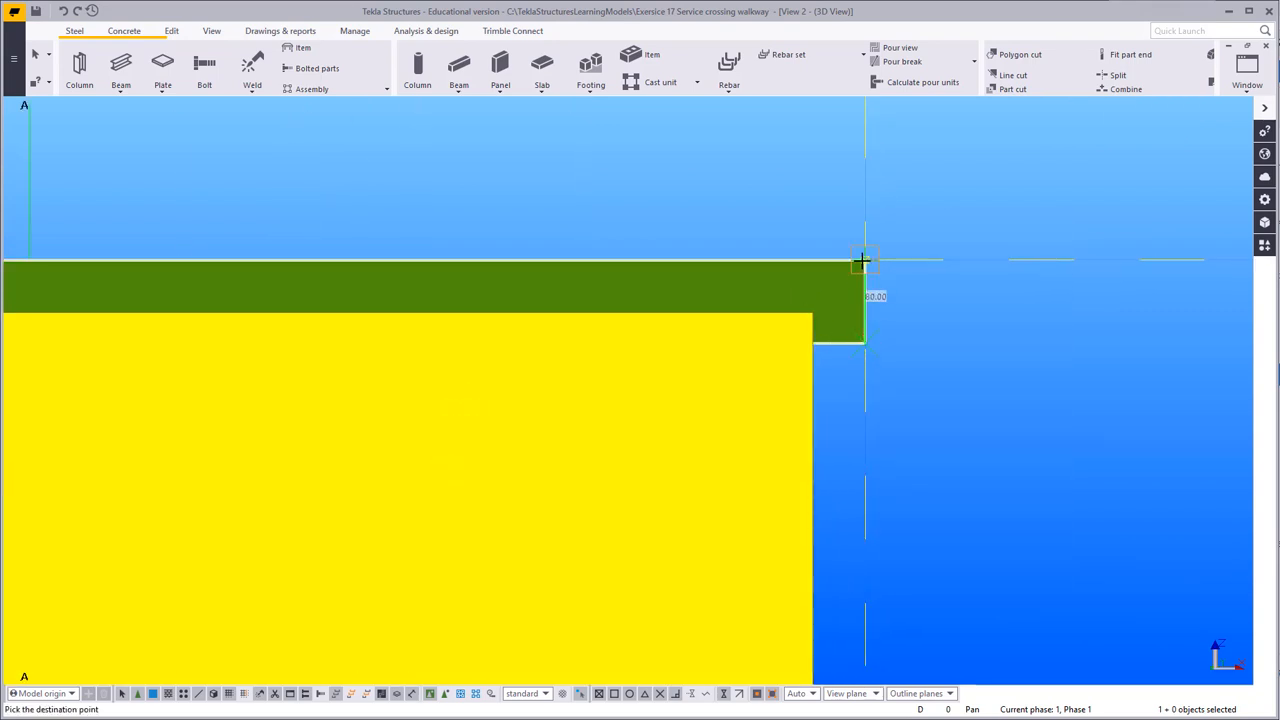
pyautogui.click(865, 260)
pyautogui.rightClick(708, 155)
pyautogui.click(744, 166)
pyautogui.click(833, 327)
pyautogui.scroll(-3, 786, 326)
pyautogui.moveTo(786, 326); pyautogui.dragTo(977, 321, button='middle')
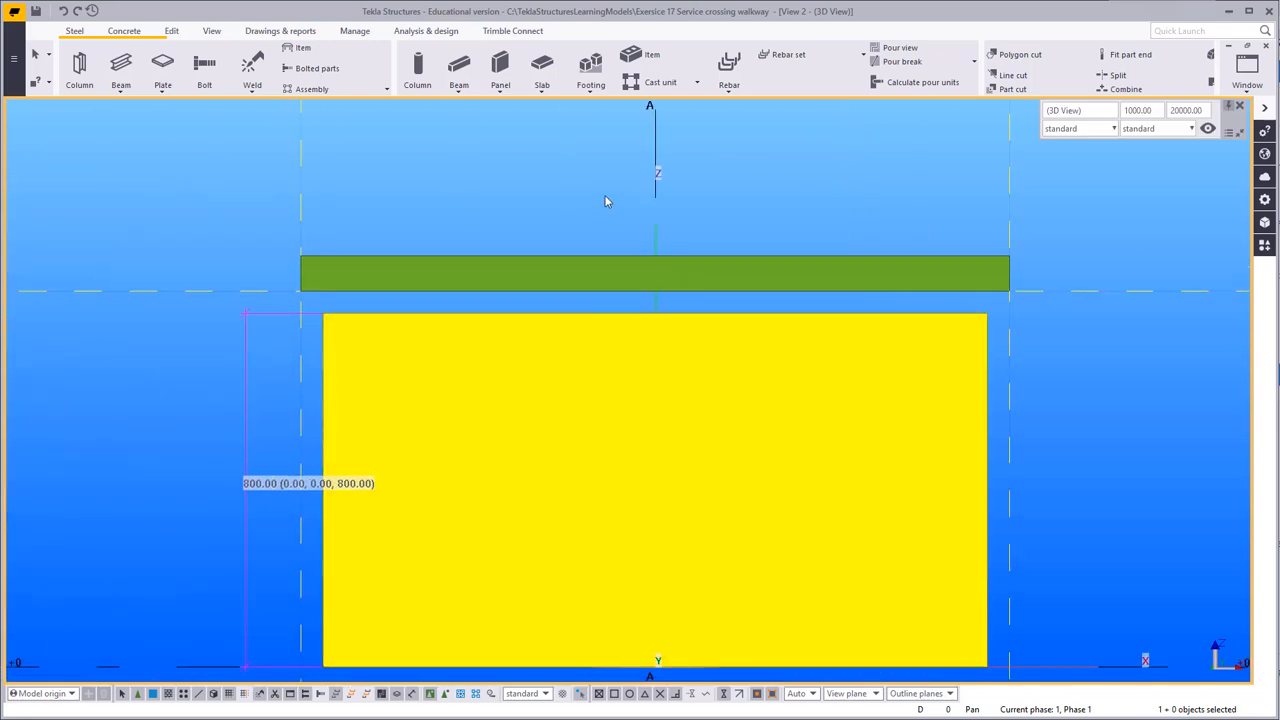
pyautogui.rightClick(523, 165)
pyautogui.click(536, 177)
# Step: Measure the vertical distance from the steel angle's upper edge to the underside of the concrete section
pyautogui.moveTo(551, 257); pyautogui.dragTo(597, 219, button='middle')
pyautogui.press('f')
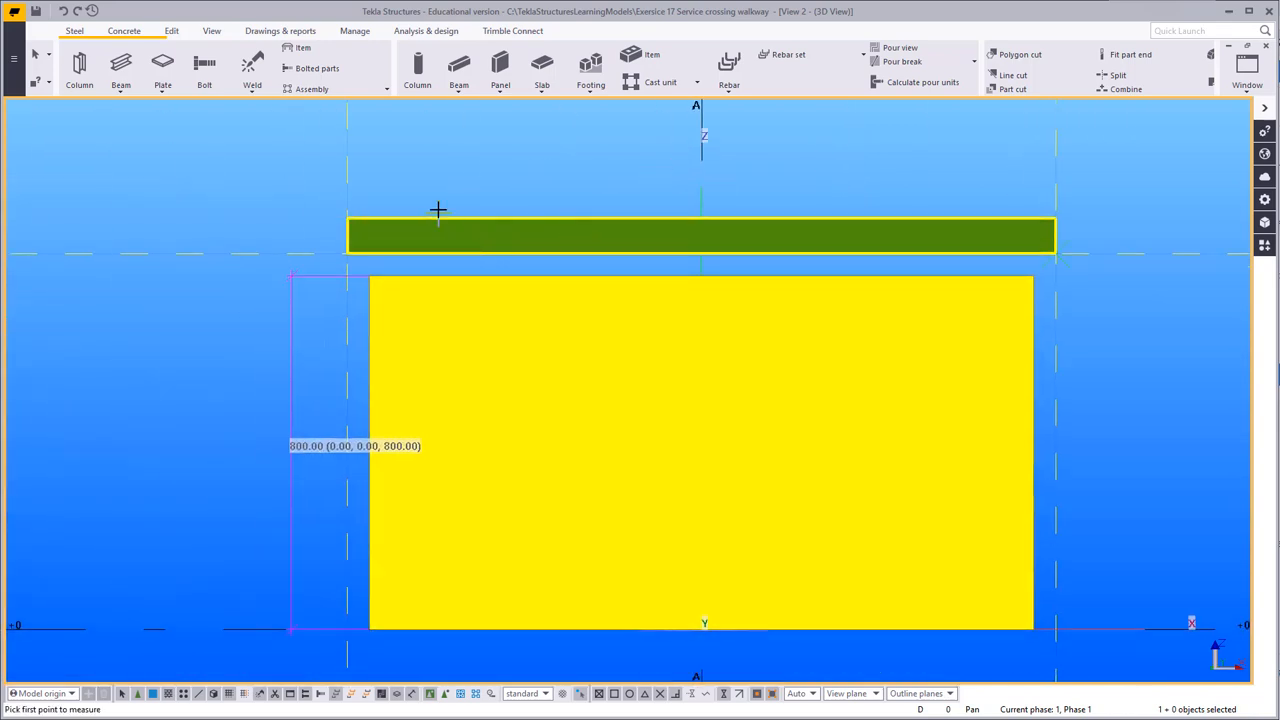
pyautogui.click(437, 217)
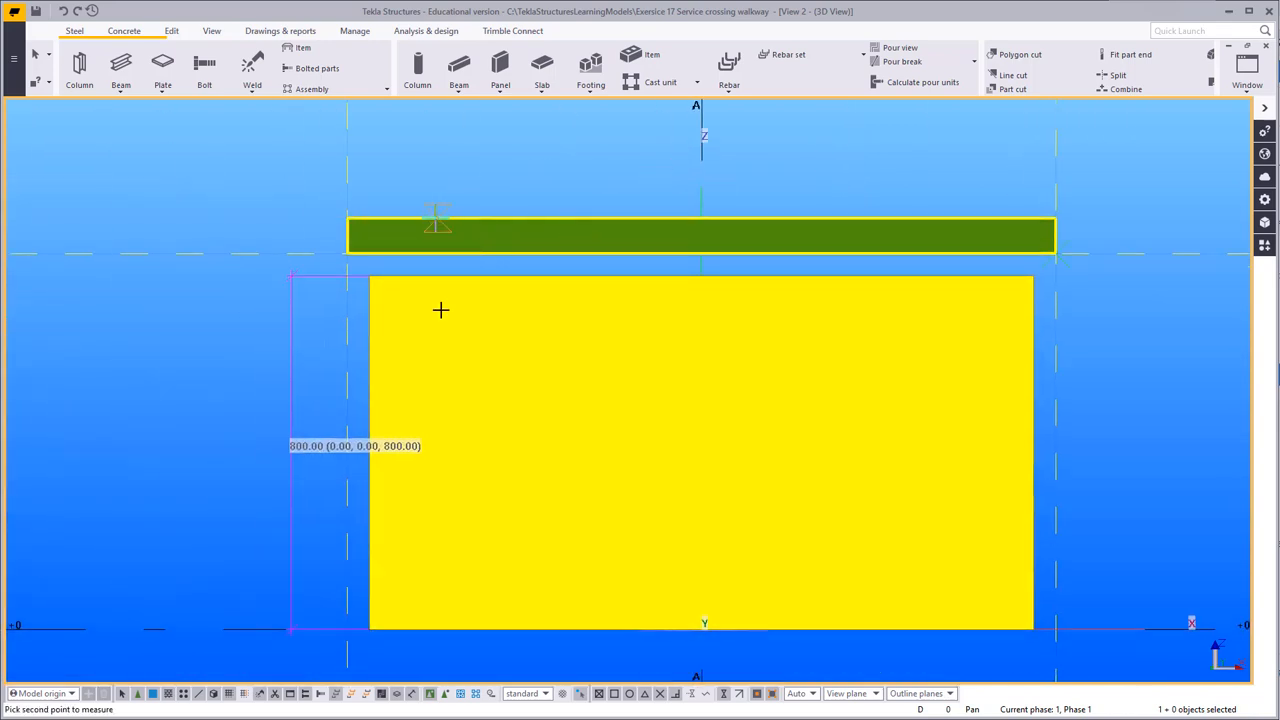
pyautogui.click(437, 628)
pyautogui.click(202, 514)
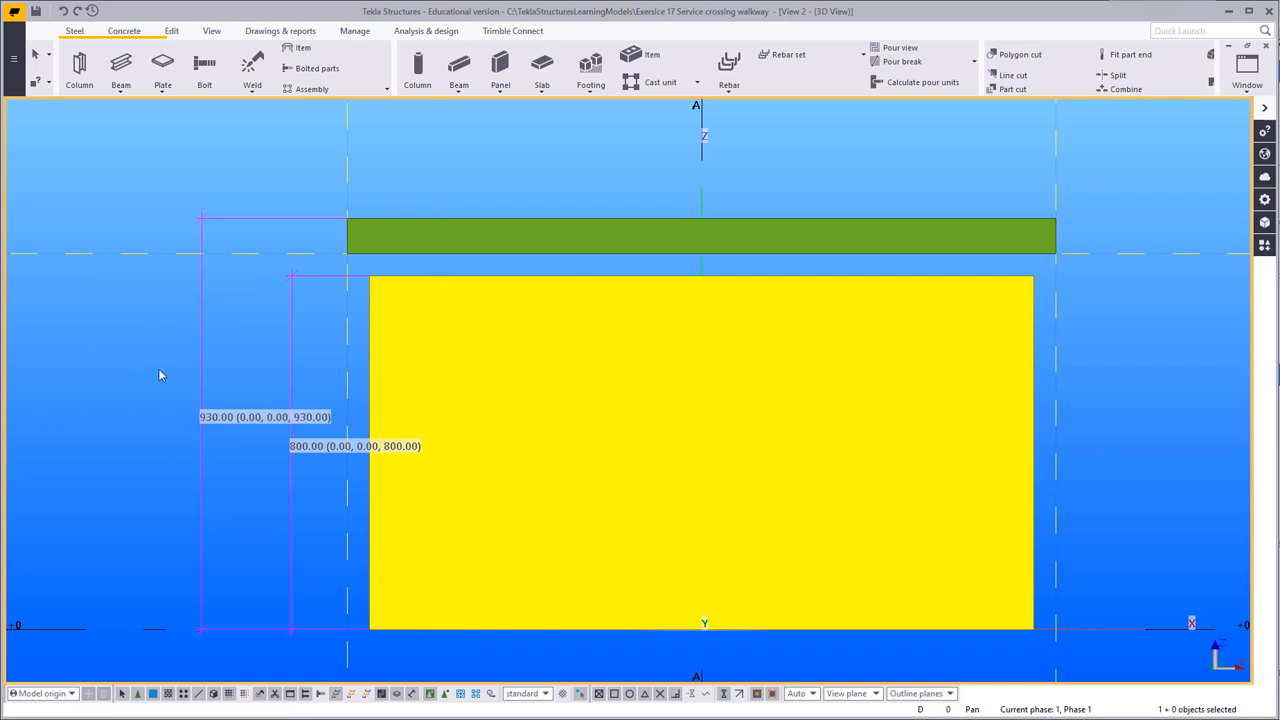
# Step: Switch to Calculator and divide 930 by 150
pyautogui.click(578, 718)
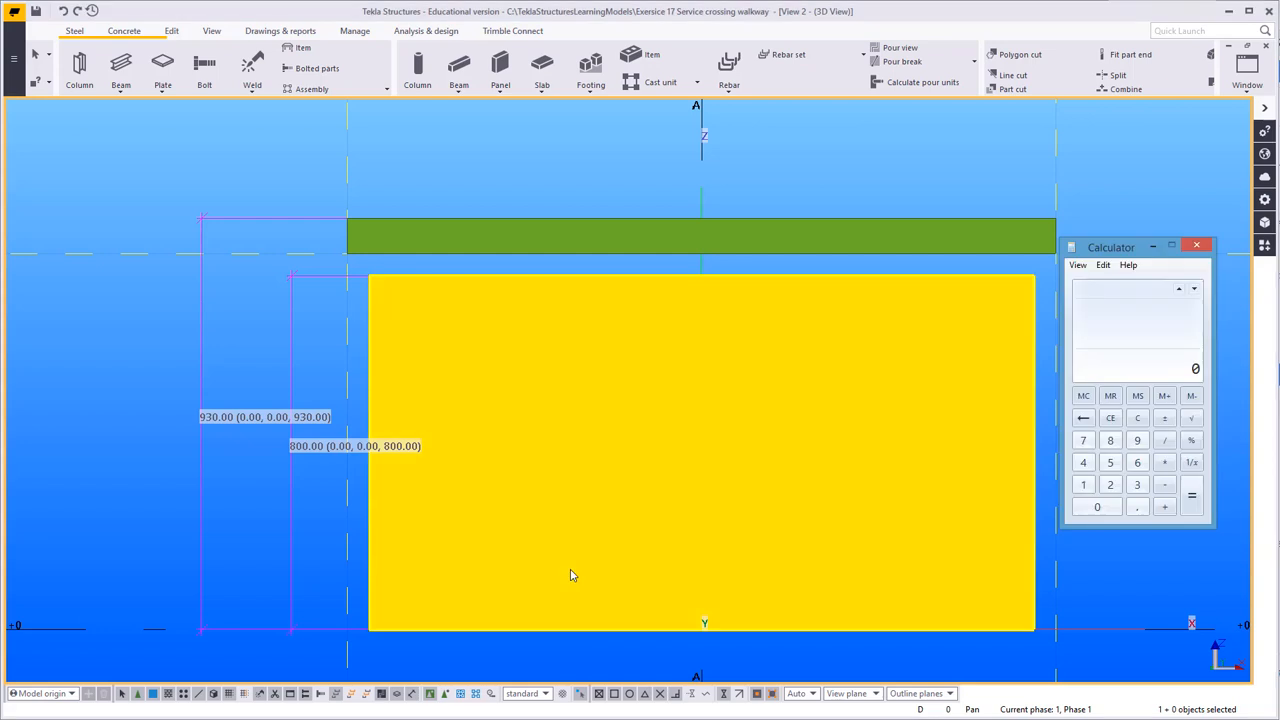
pyautogui.write('930')
pyautogui.click(1165, 441)
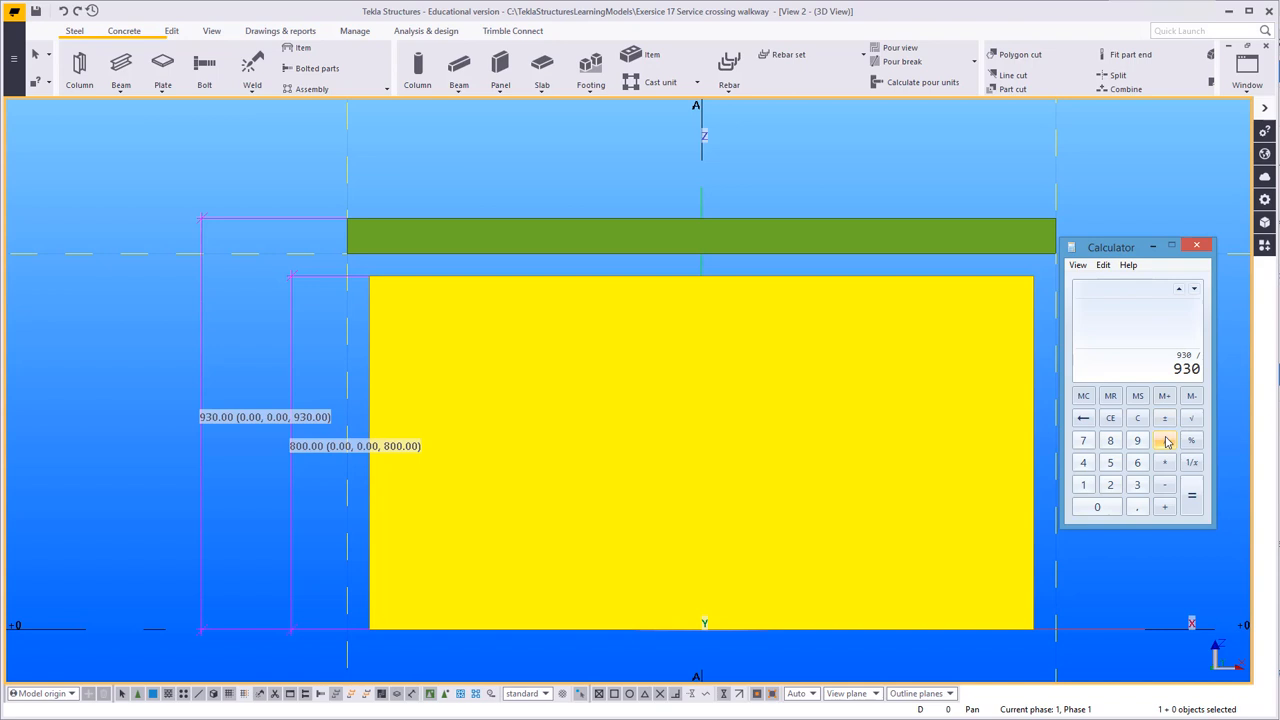
pyautogui.write('150')
pyautogui.press('Return')
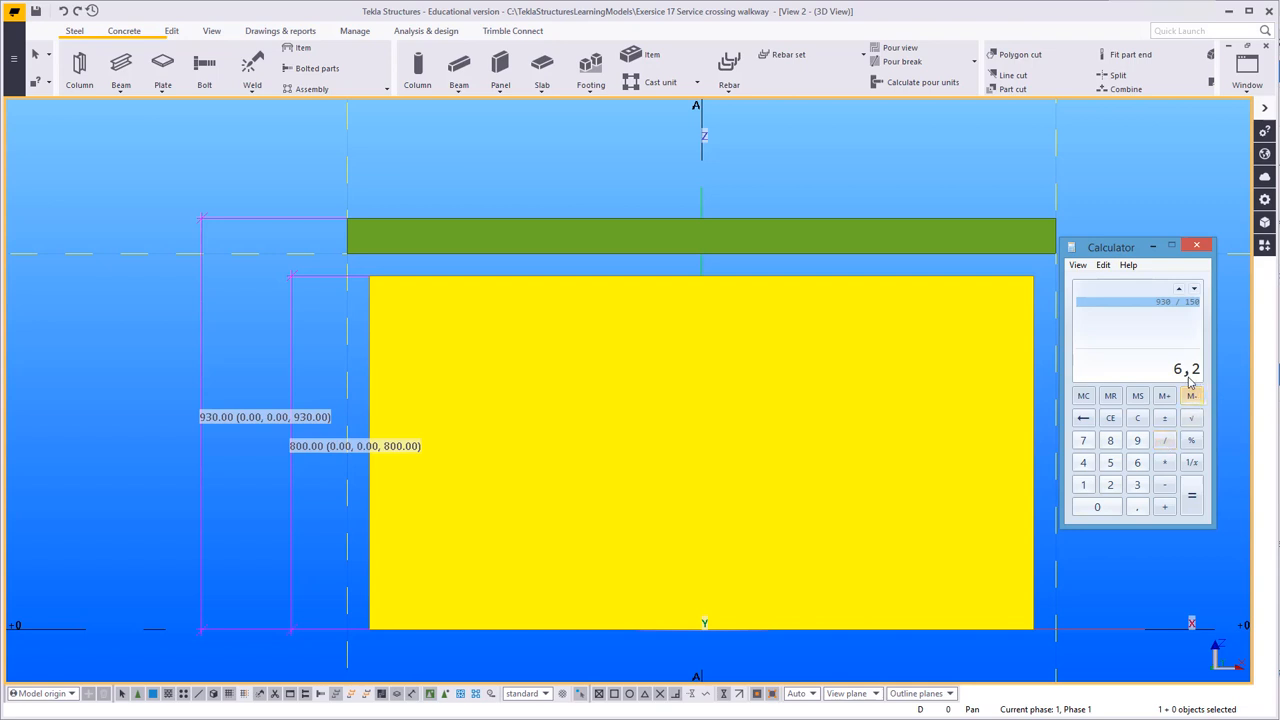
pyautogui.click(1164, 306)
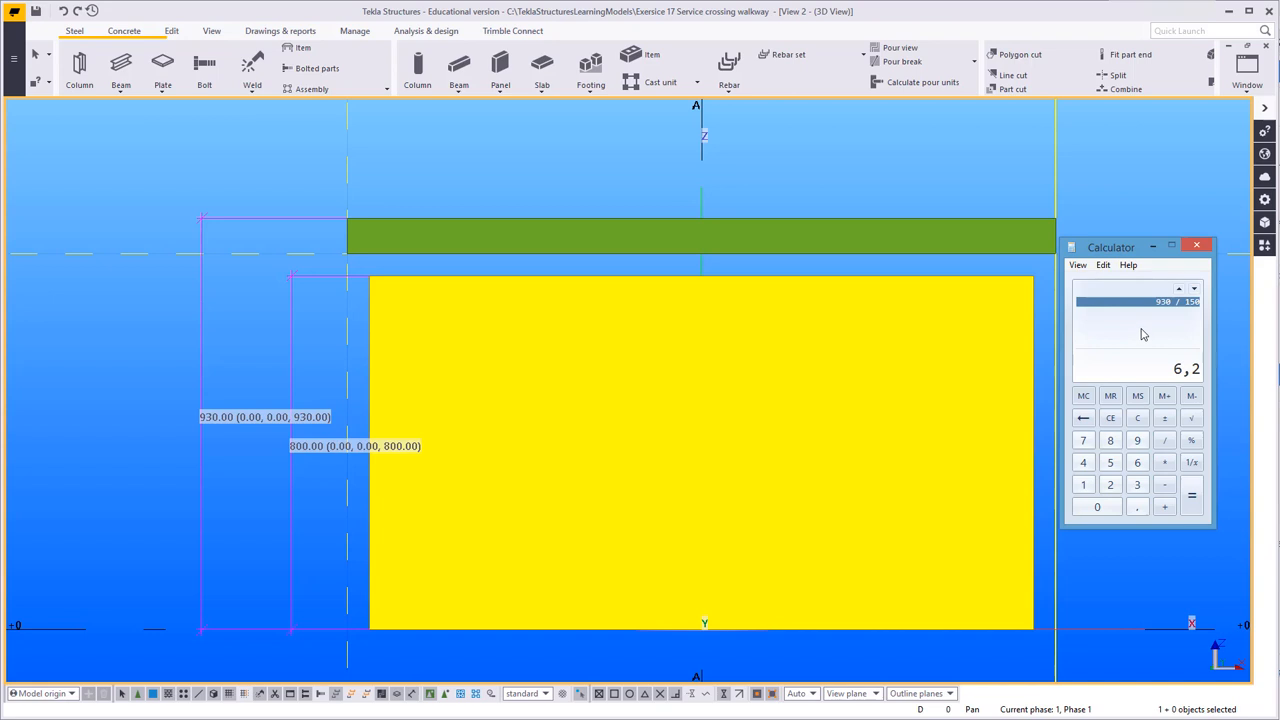
# Step: Clear the previous calculation and divide 930 by 160
pyautogui.press('Escape')
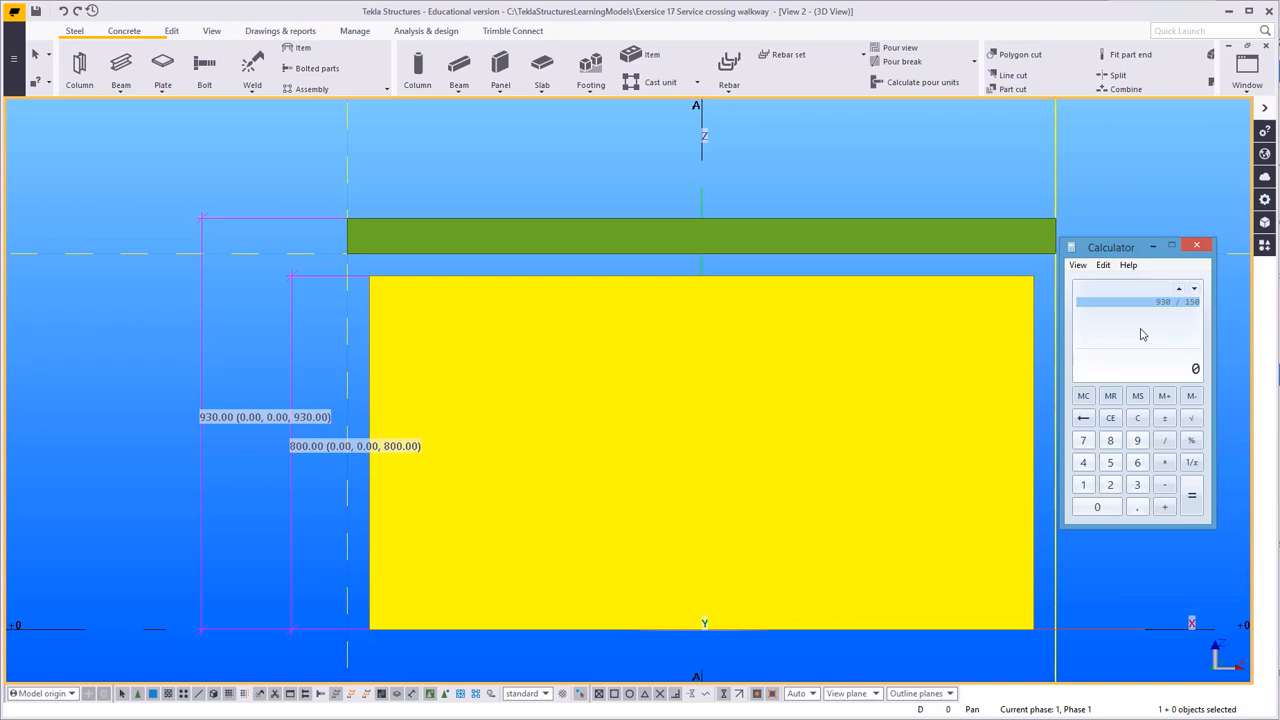
pyautogui.write('930')
pyautogui.click(1165, 443)
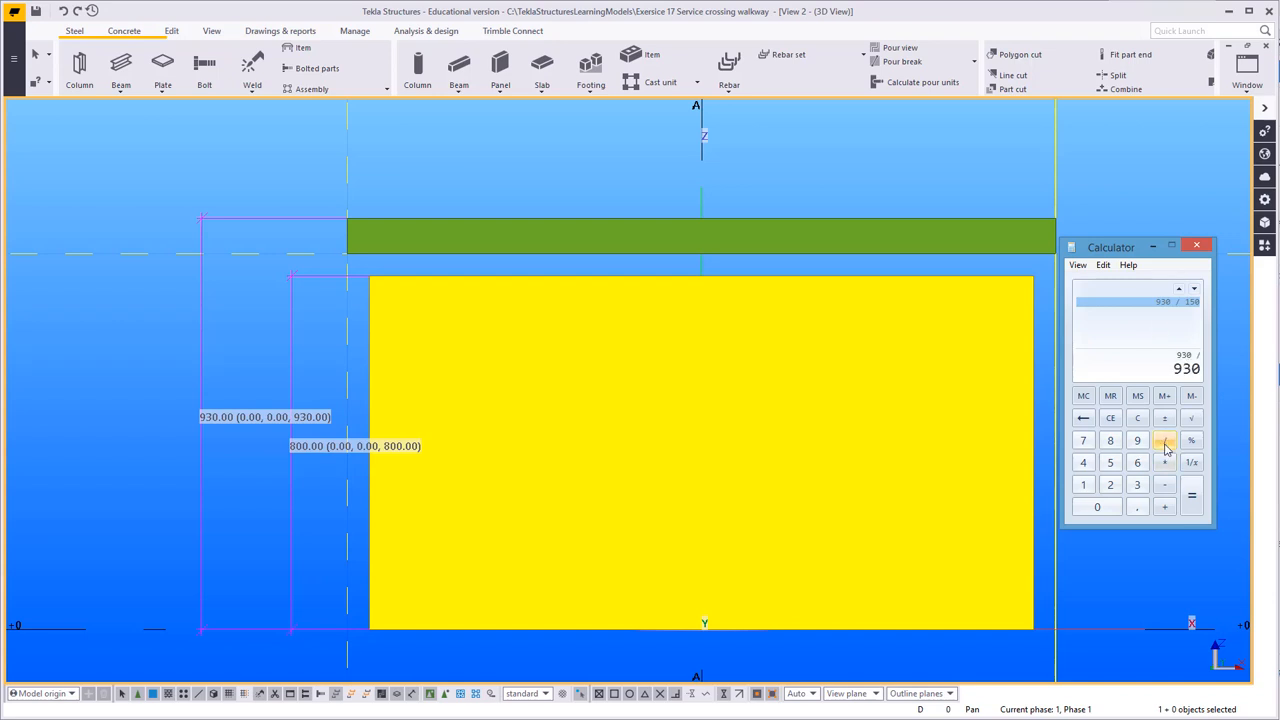
pyautogui.write('160')
pyautogui.press('Return')
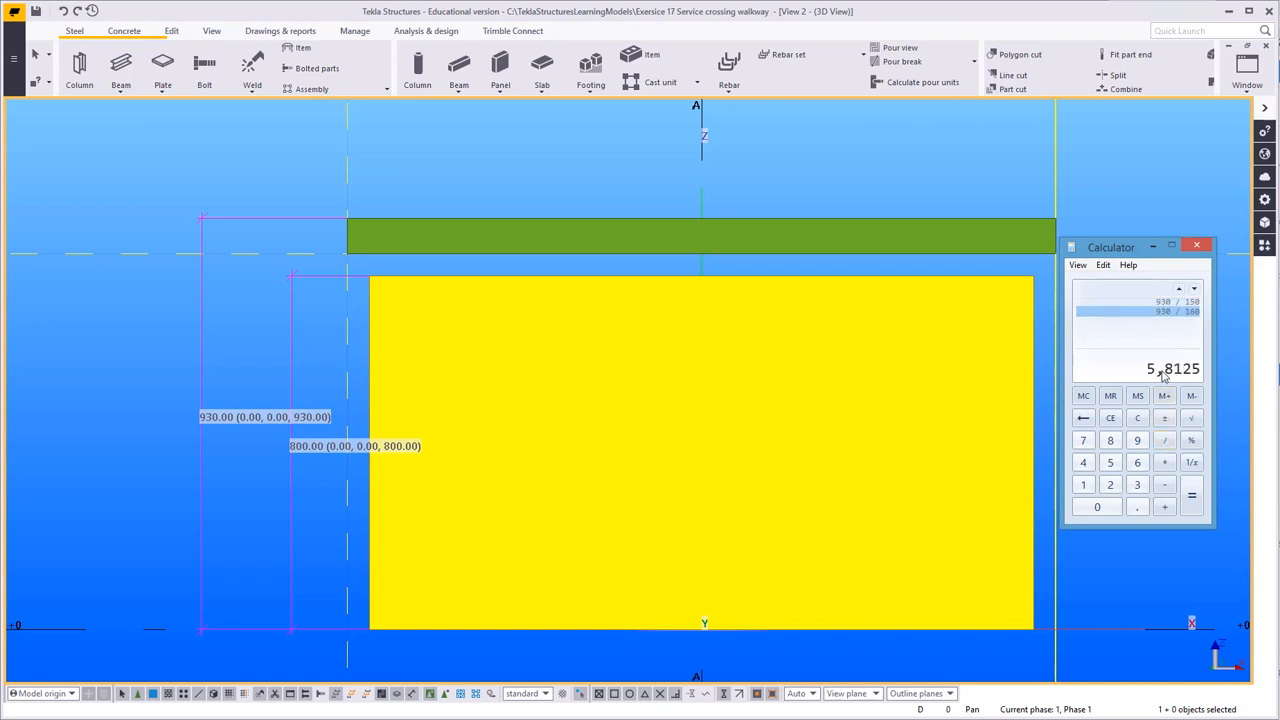
# Step: Multiply 160 by 7 to check the total height of seven steps
pyautogui.write('160')
pyautogui.click(1165, 397)
pyautogui.write('7')
pyautogui.press('Return')
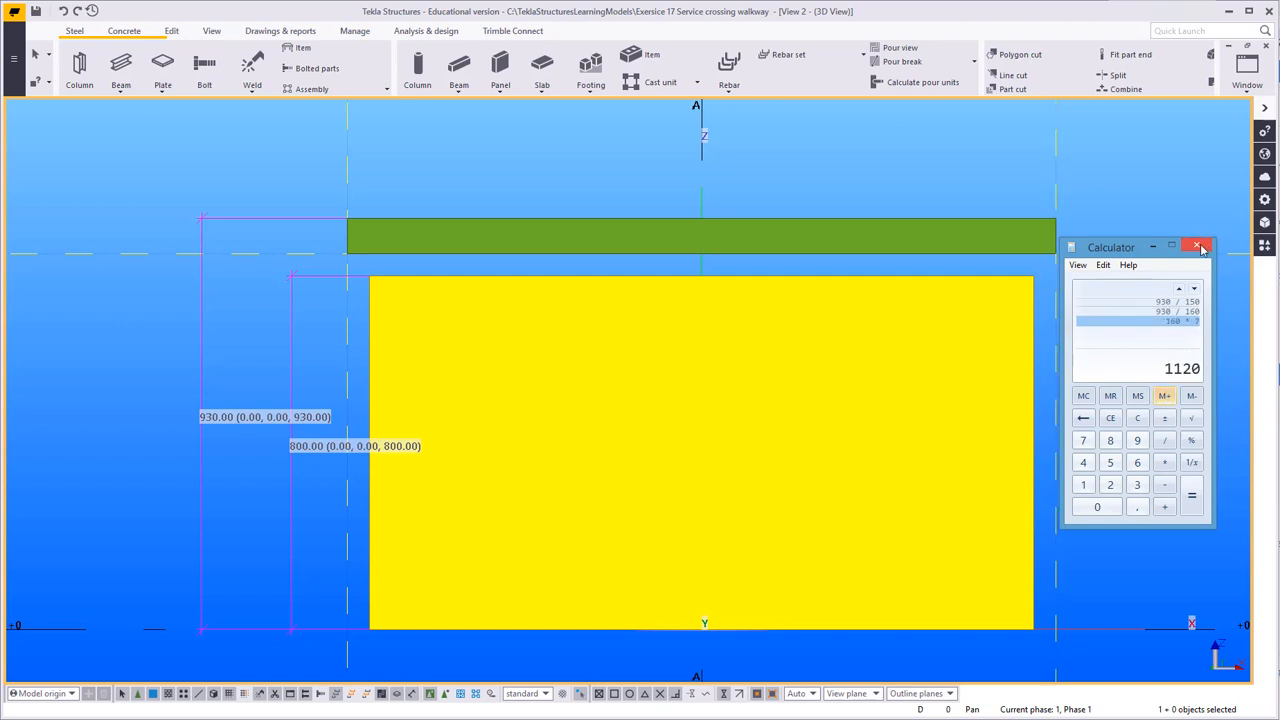
# Step: Switch back to Tekla Structures and move the horizontal construction line from the steel angle's underside down to the concrete section's underside
pyautogui.click(1113, 231)
pyautogui.rightClick(1090, 178)
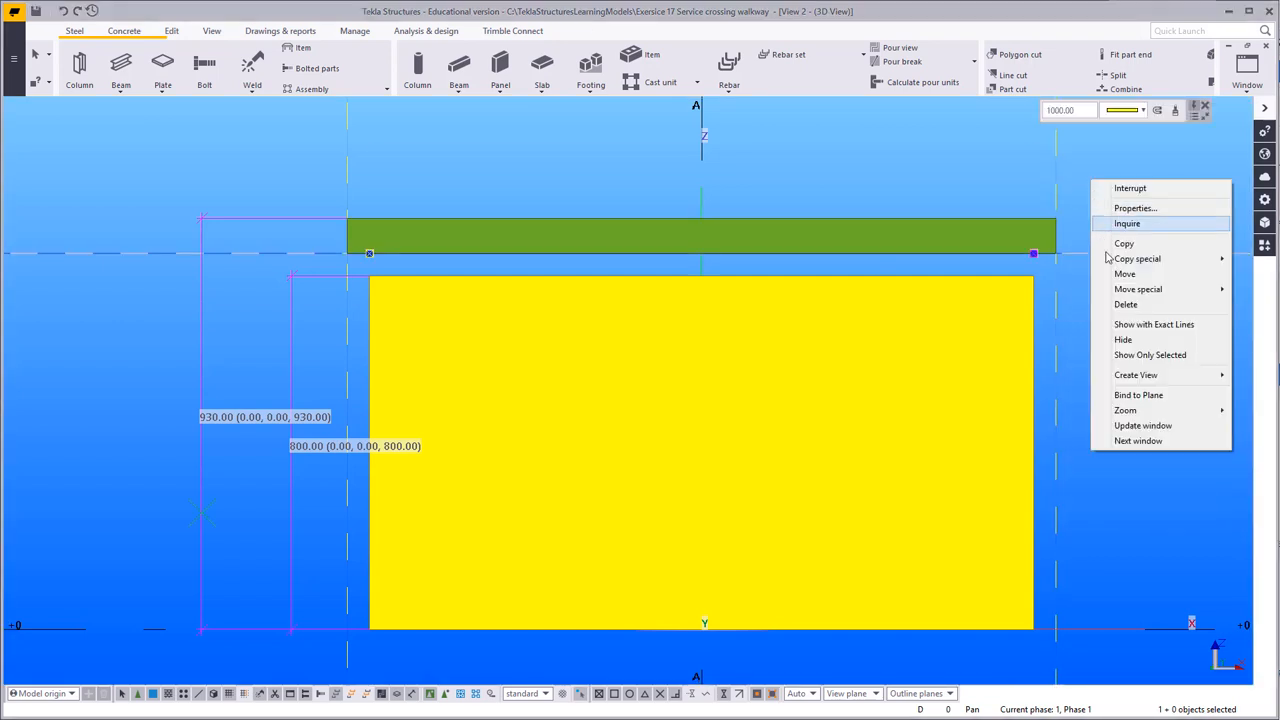
pyautogui.click(1124, 275)
pyautogui.click(1091, 253)
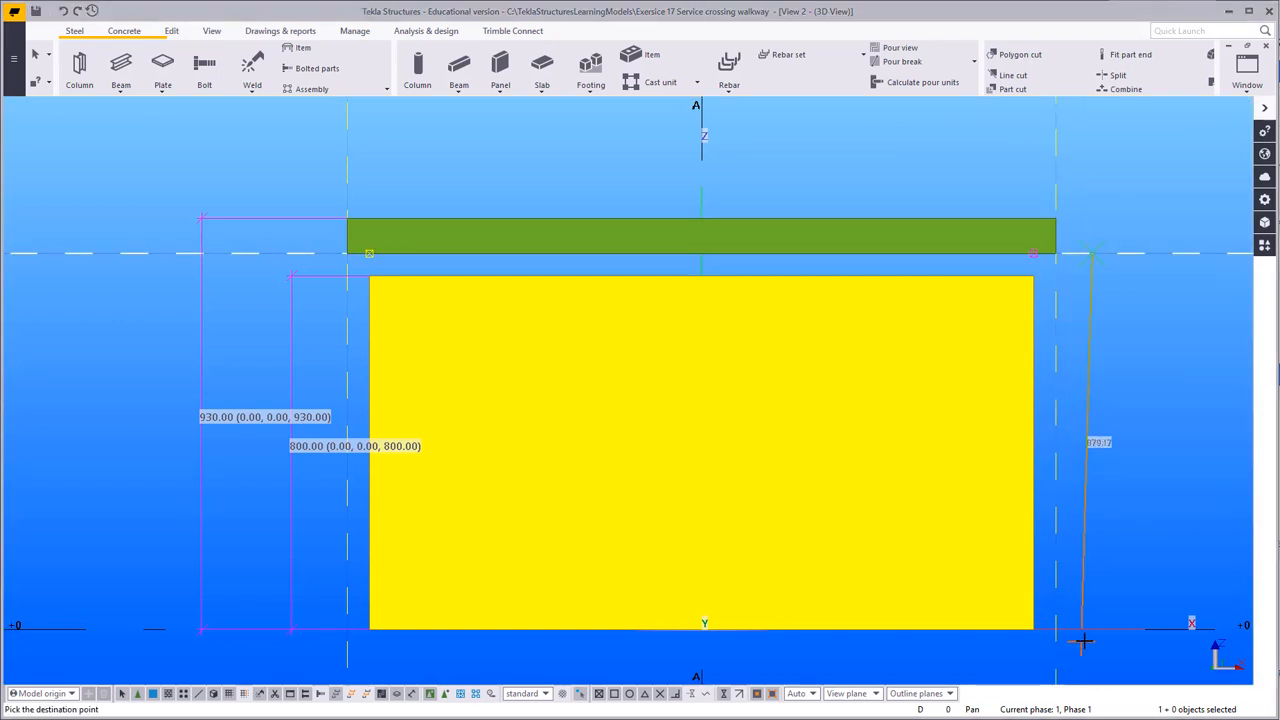
pyautogui.rightClick(1092, 628)
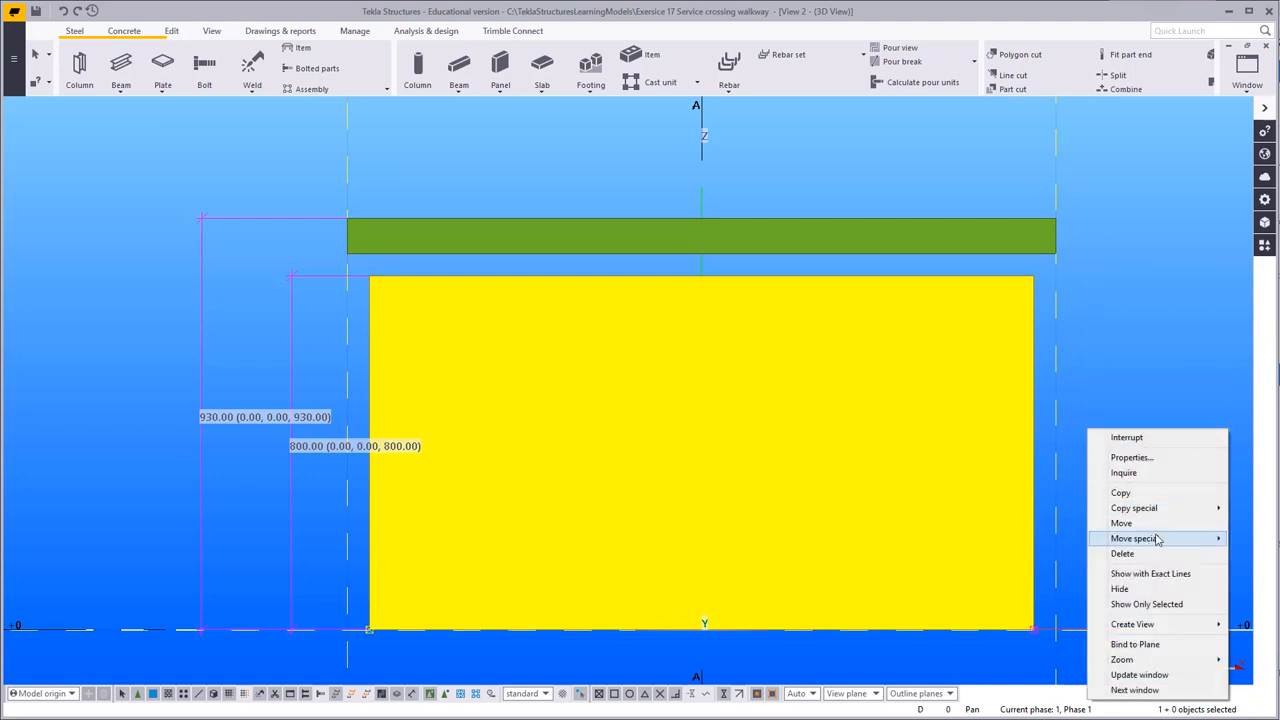
# Step: Make 7 linear copies of the horizontal construction line upward with a dZ spacing of 160 mm
pyautogui.moveTo(1165, 510)
pyautogui.click(1000, 507)
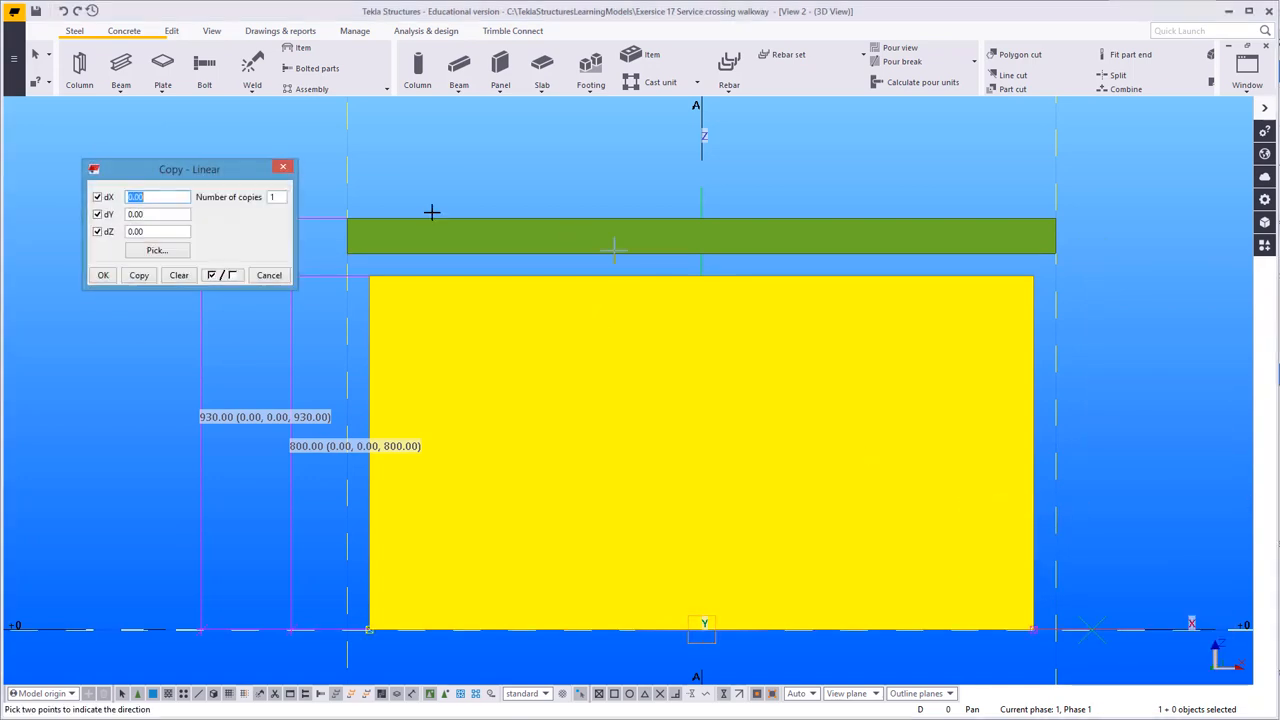
pyautogui.doubleClick(157, 232)
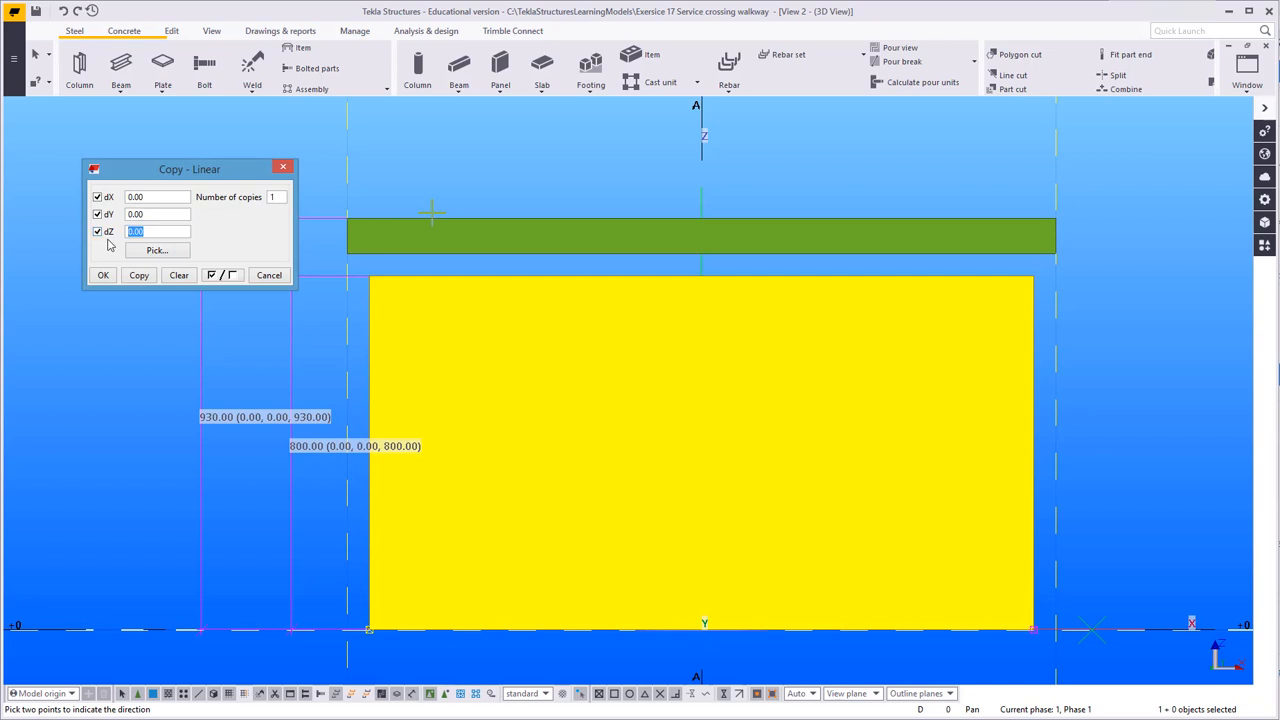
pyautogui.write('160')
pyautogui.moveTo(284, 200); pyautogui.dragTo(259, 203)
pyautogui.write('7')
pyautogui.click(137, 275)
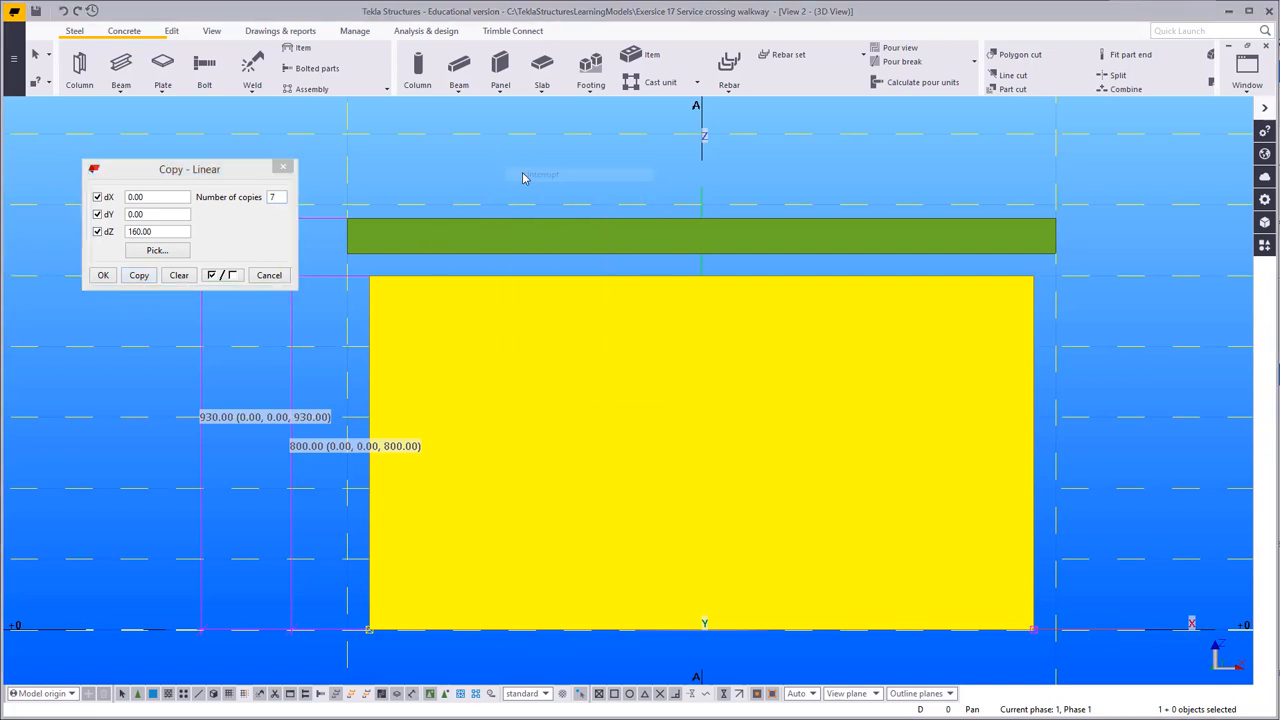
# Step: Move the steel angle up so its upper edge lies on the nearest copied construction line above it
pyautogui.moveTo(450, 163); pyautogui.dragTo(646, 280, button='middle')
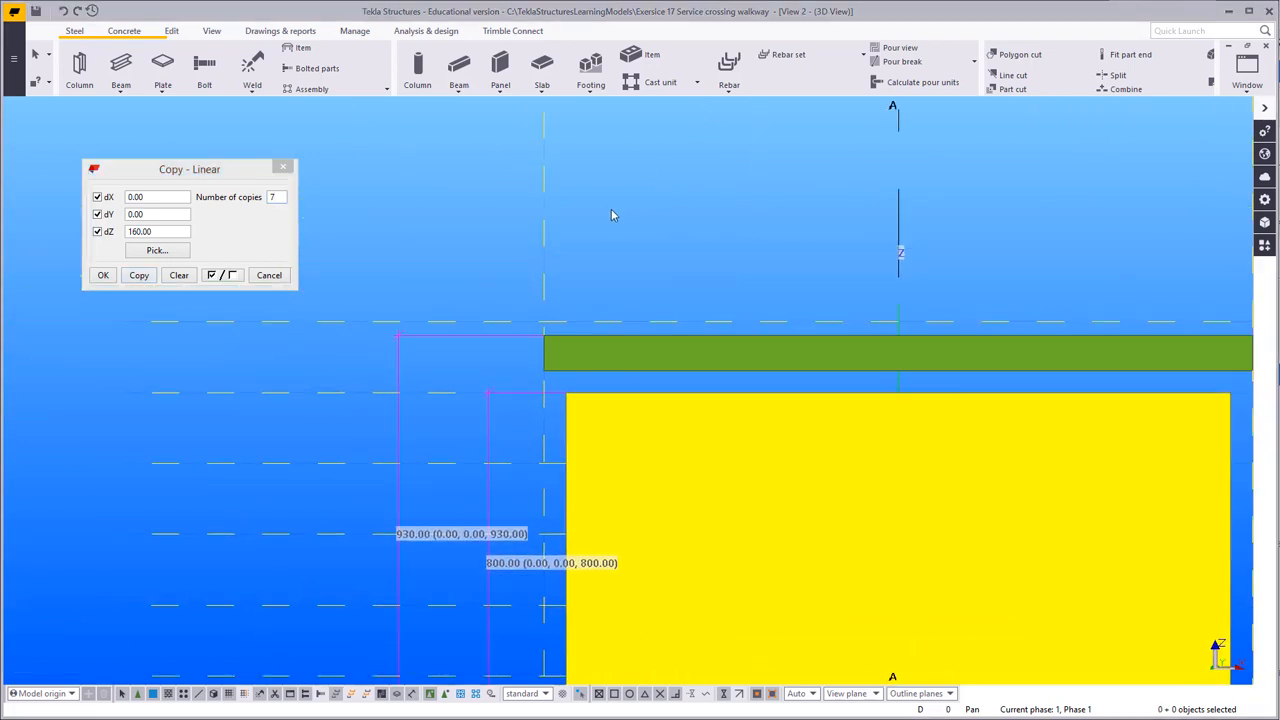
pyautogui.click(588, 352)
pyautogui.rightClick(579, 352)
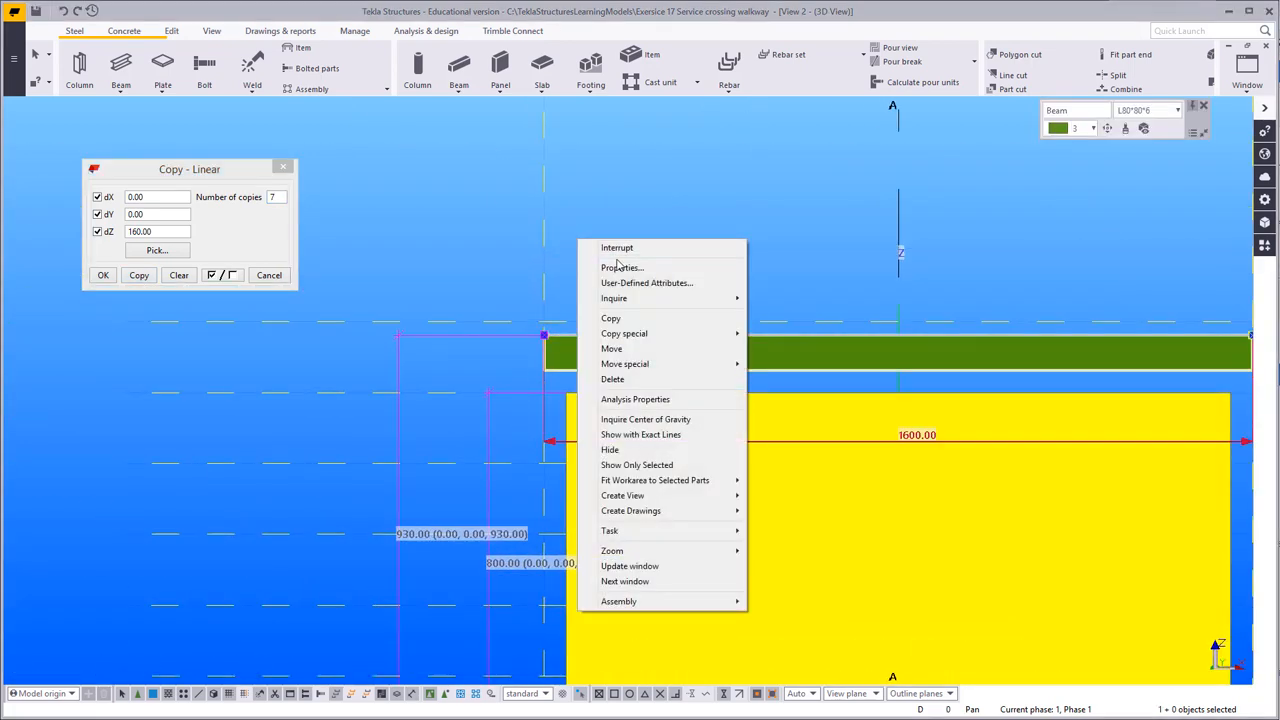
pyautogui.click(611, 349)
pyautogui.click(622, 336)
pyautogui.click(626, 320)
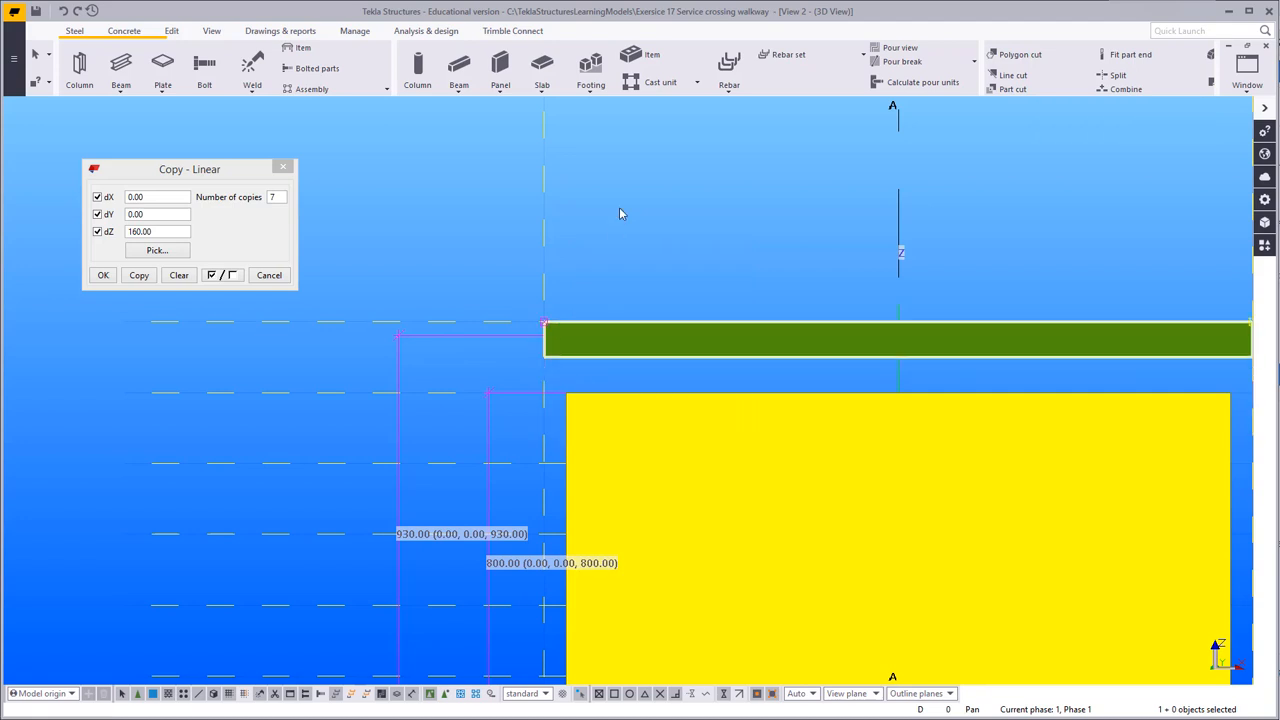
pyautogui.click(622, 290)
# Step: Close the linear copy settings and redraw the view to clear the old measurements
pyautogui.moveTo(501, 374); pyautogui.dragTo(533, 329, button='middle')
pyautogui.scroll(1, 533, 329)
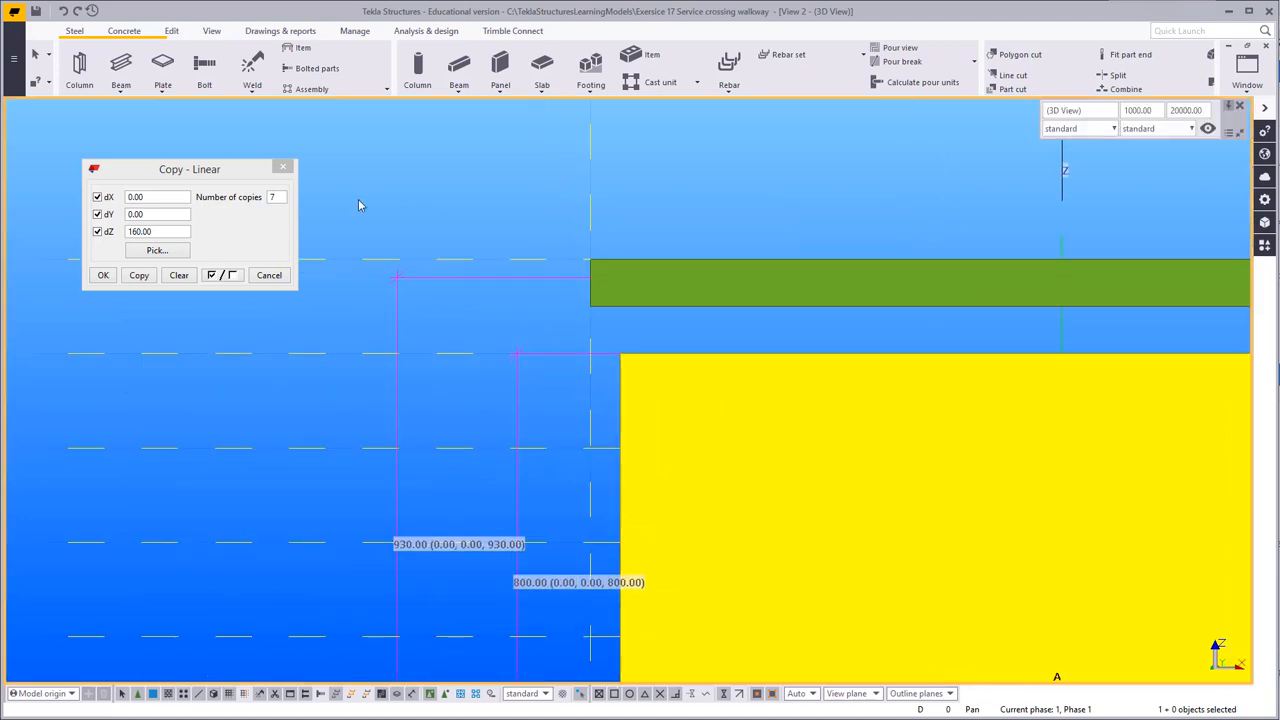
pyautogui.click(284, 167)
pyautogui.rightClick(361, 156)
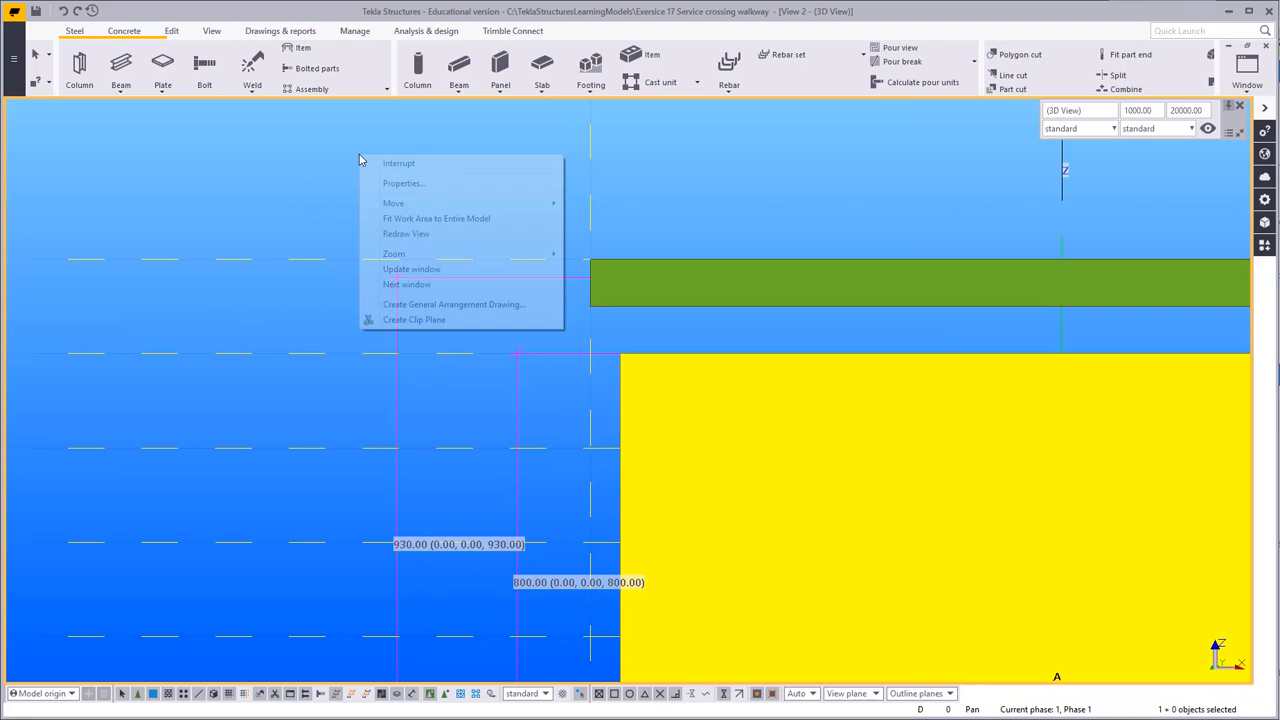
pyautogui.click(397, 238)
# Step: Measure the vertical distance from the steel angle's upper edge to the construction line at the concrete section's underside
pyautogui.moveTo(481, 351); pyautogui.dragTo(467, 291, button='middle')
pyautogui.press('f')
pyautogui.click(578, 199)
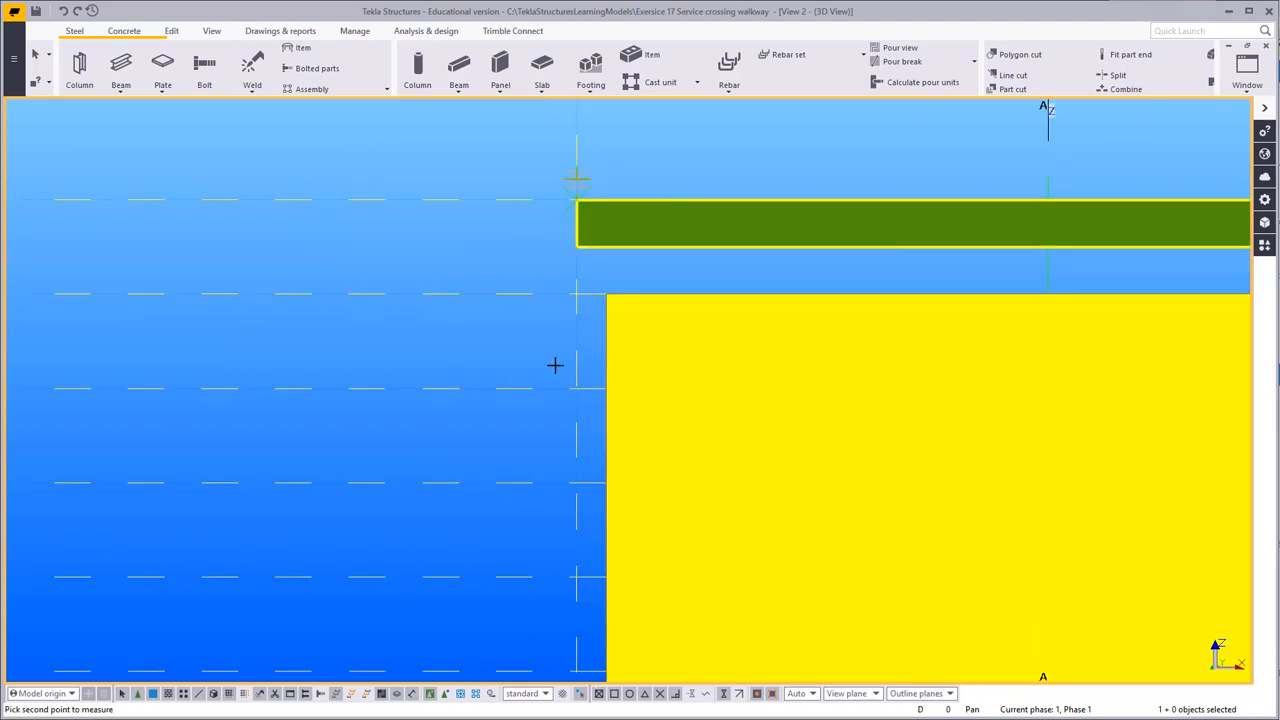
pyautogui.scroll(-1, 570, 470)
pyautogui.click(576, 578)
pyautogui.rightClick(455, 220)
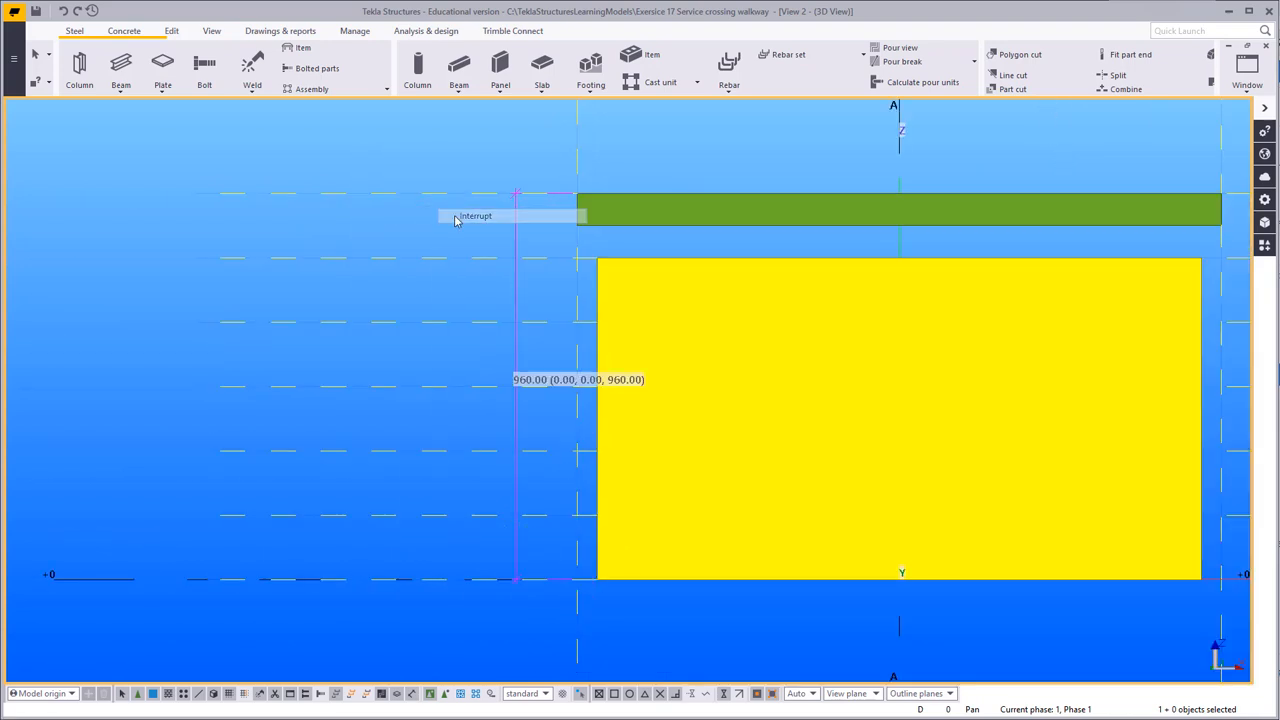
pyautogui.click(460, 217)
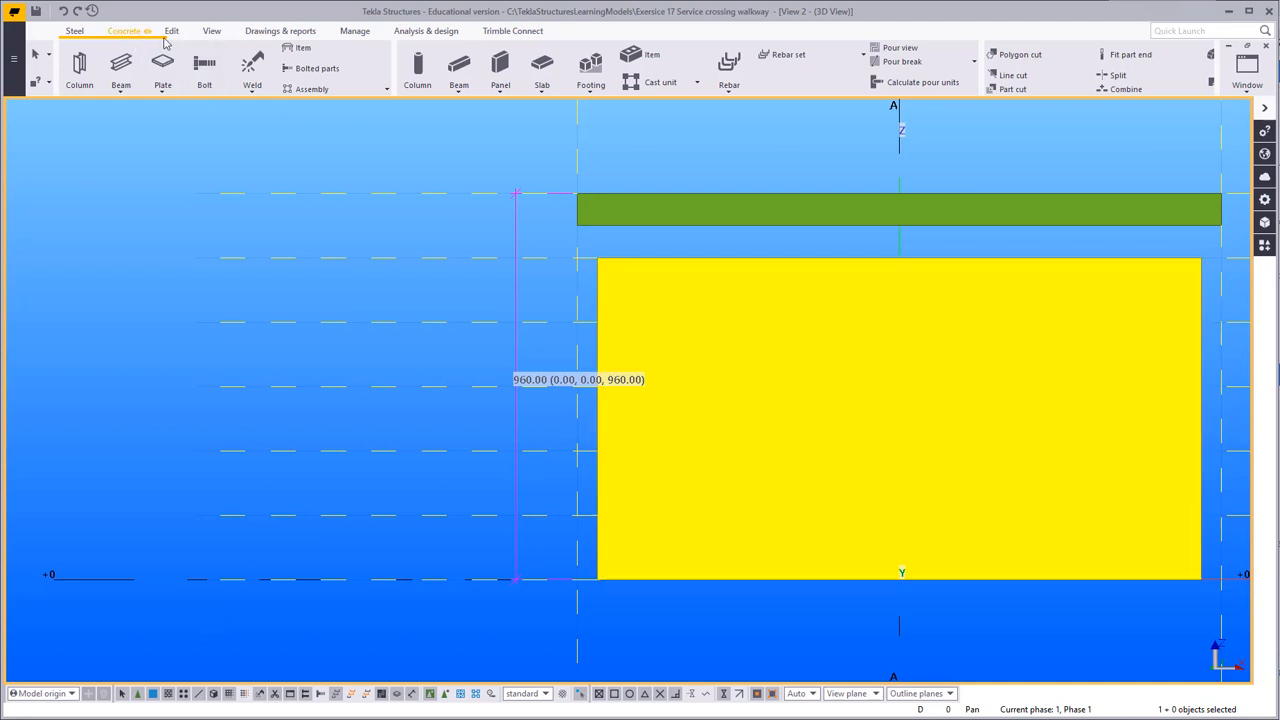
pyautogui.moveTo(627, 132); pyautogui.dragTo(421, 154)
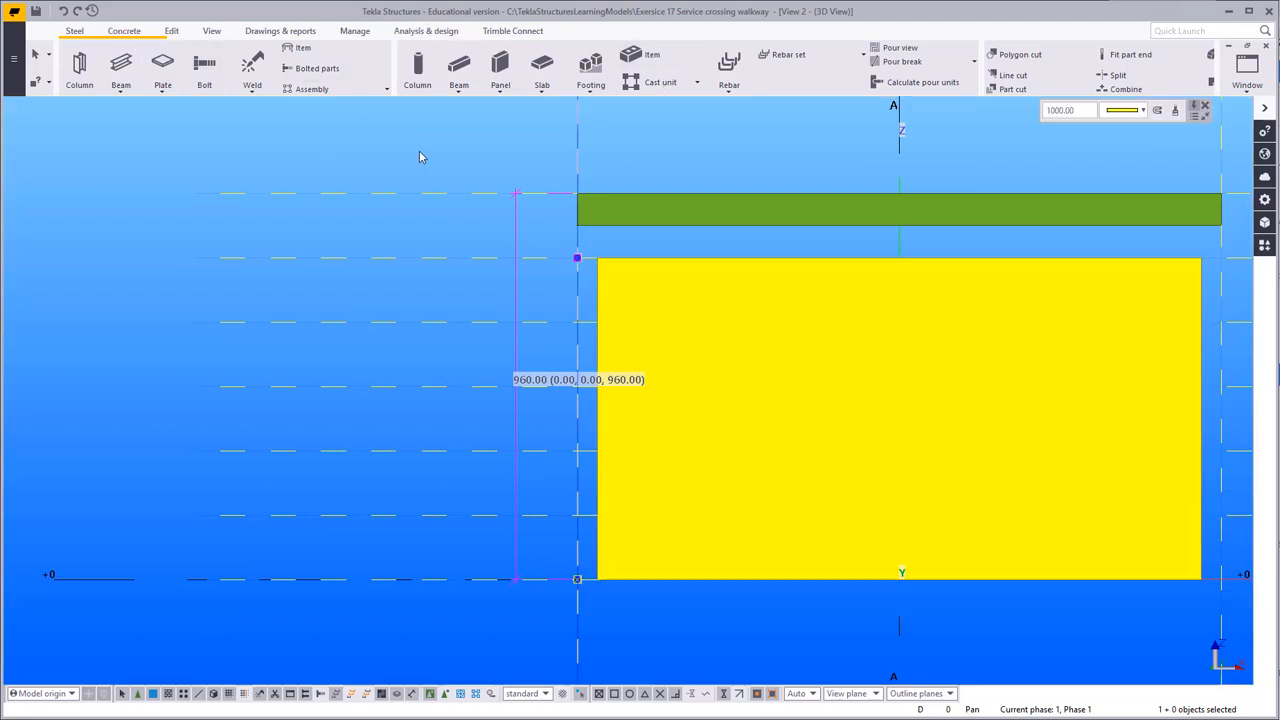
pyautogui.moveTo(403, 169); pyautogui.dragTo(63, 254, button='middle')
pyautogui.scroll(-2, 265, 236)
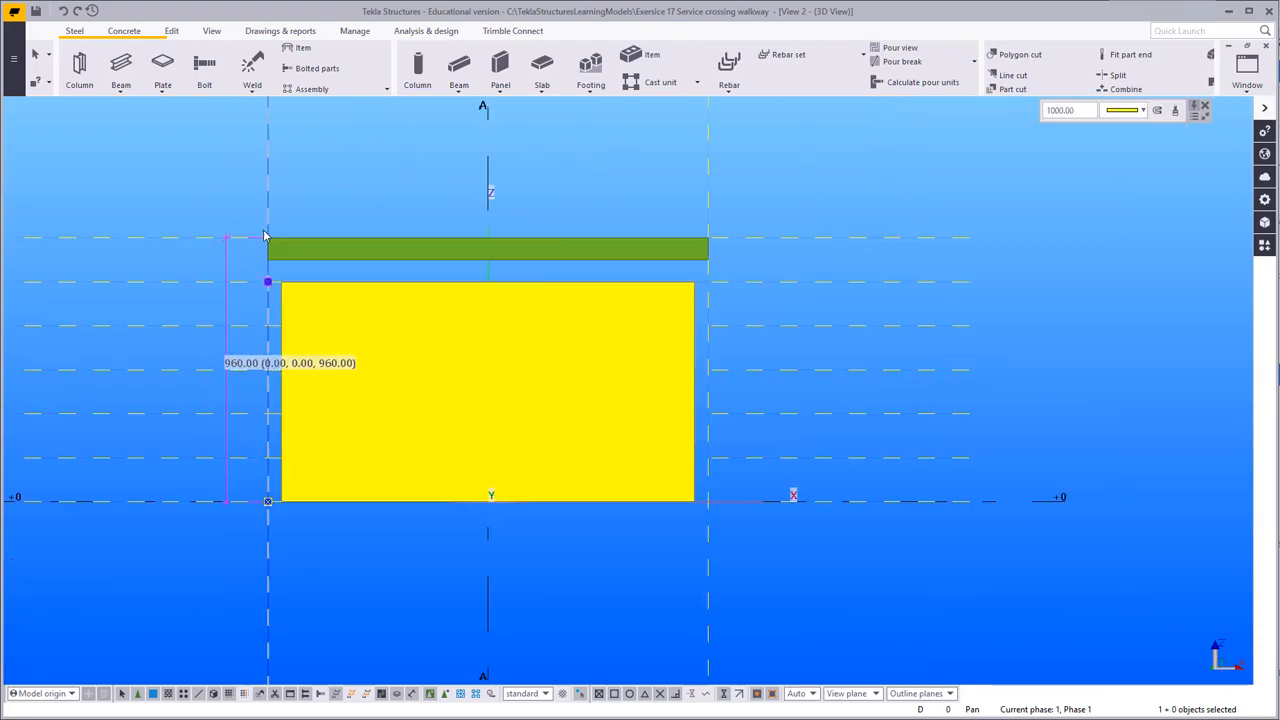
pyautogui.scroll(-1, 265, 236)
pyautogui.moveTo(265, 236); pyautogui.dragTo(417, 224, button='middle')
pyautogui.scroll(3, 306, 163)
pyautogui.click(134, 160)
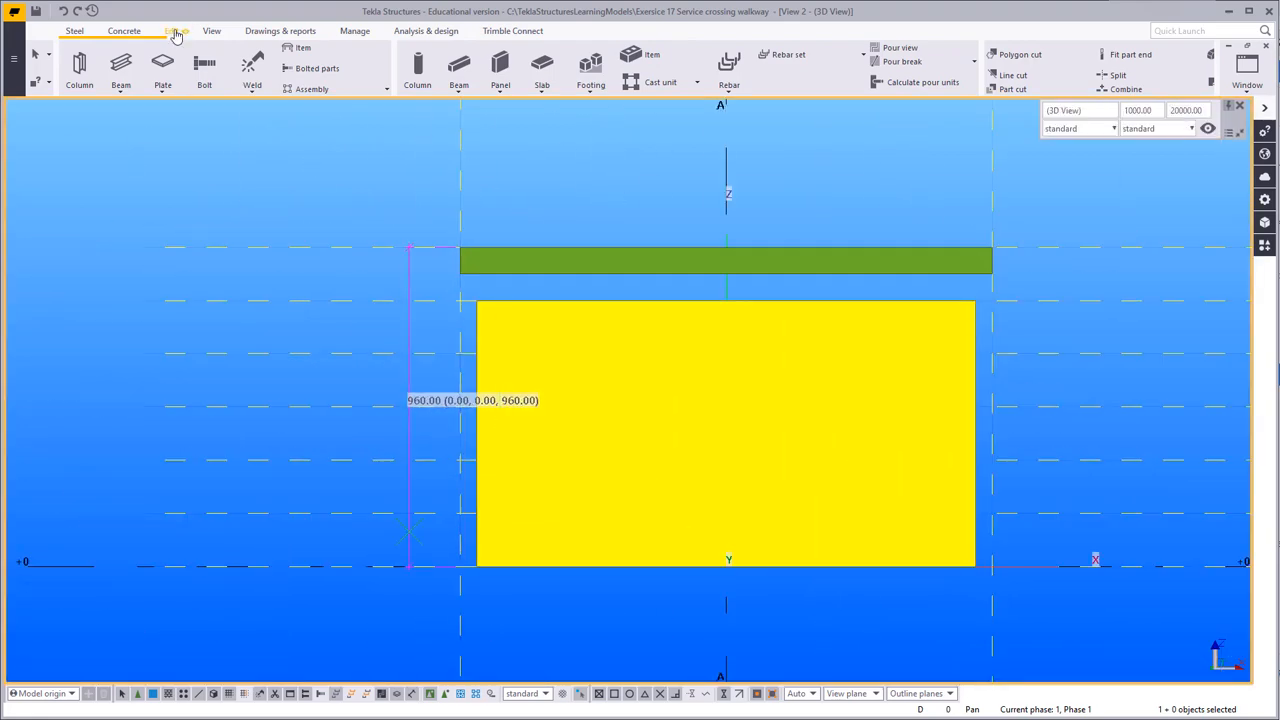
# Step: Set the work plane parallel to the plane of the current section view
pyautogui.click(212, 32)
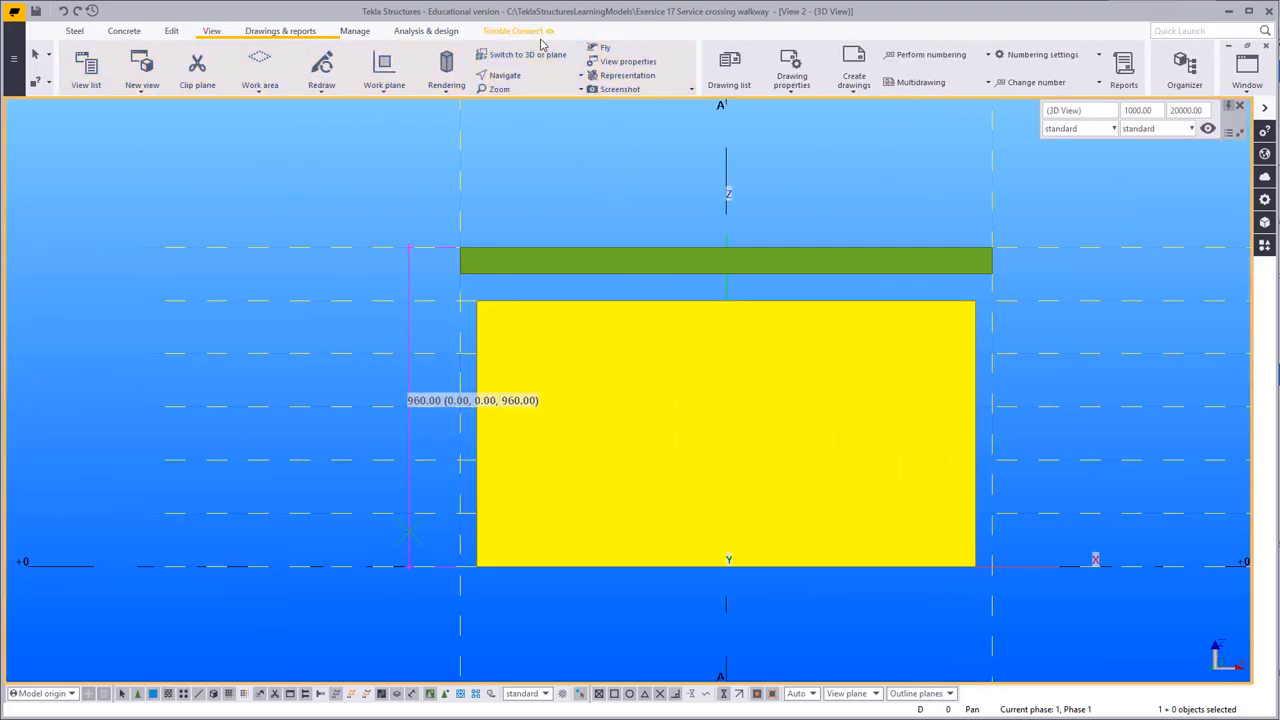
pyautogui.click(384, 88)
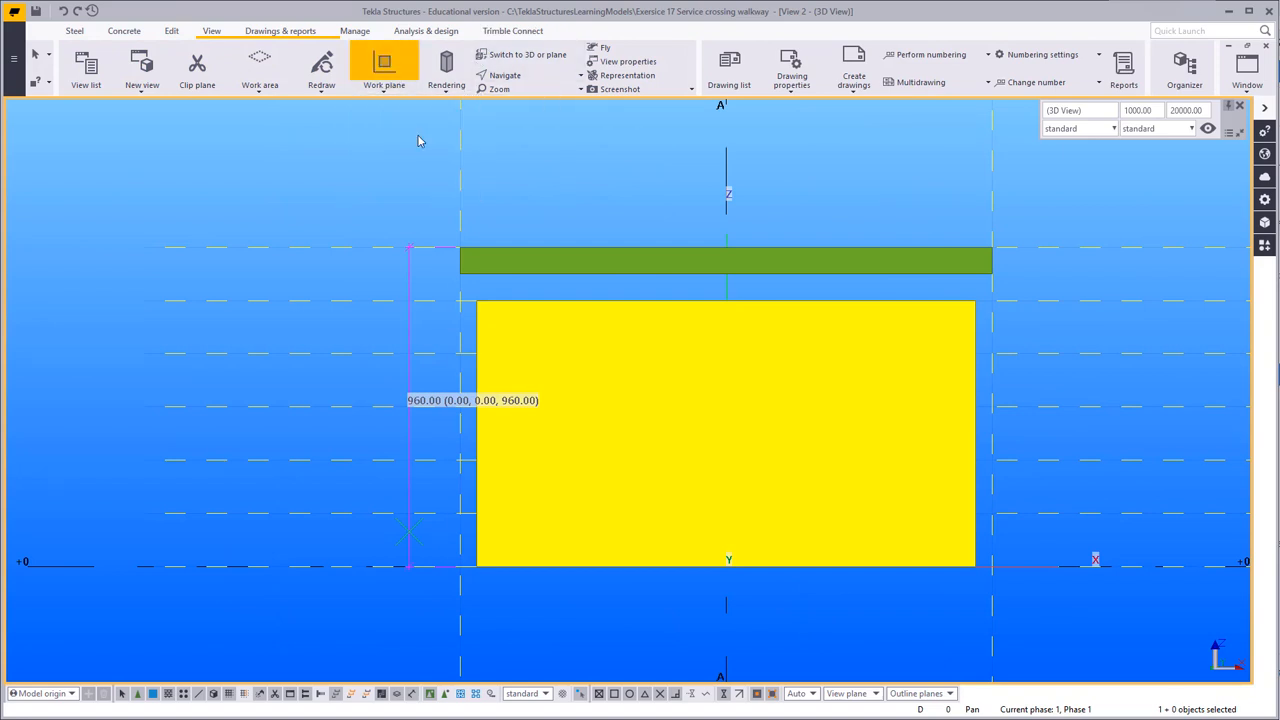
pyautogui.click(384, 90)
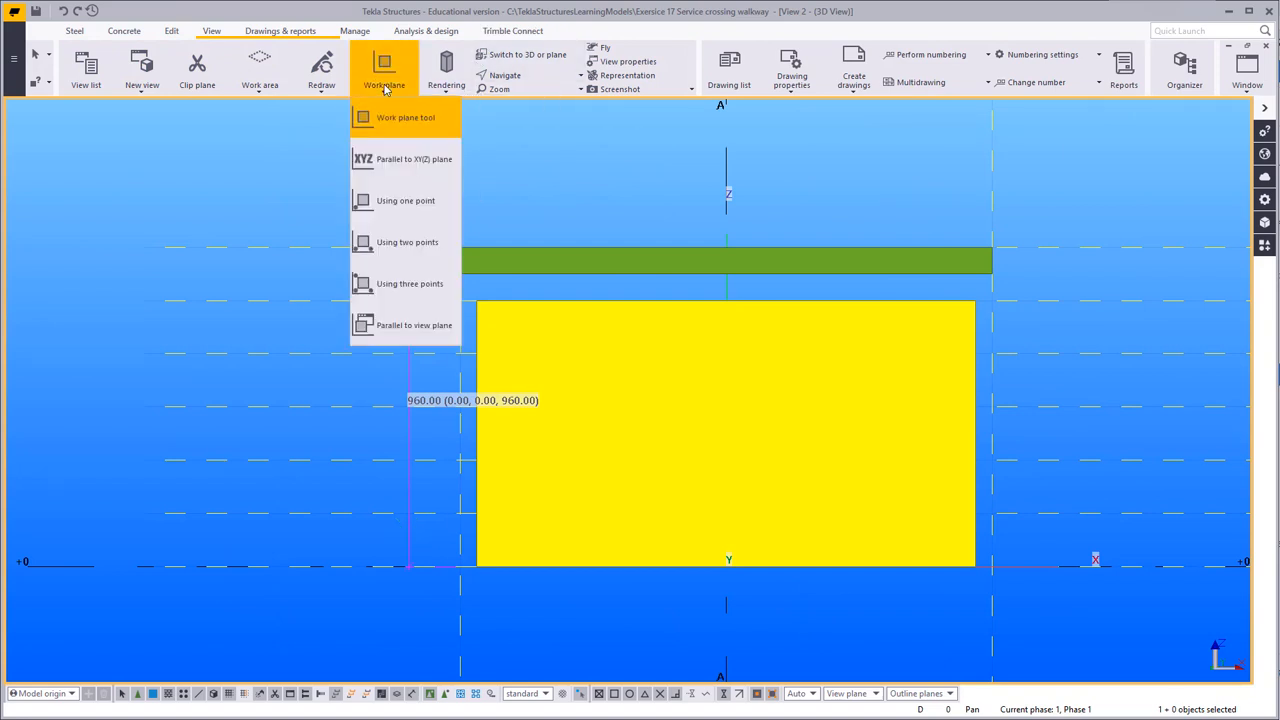
pyautogui.click(388, 338)
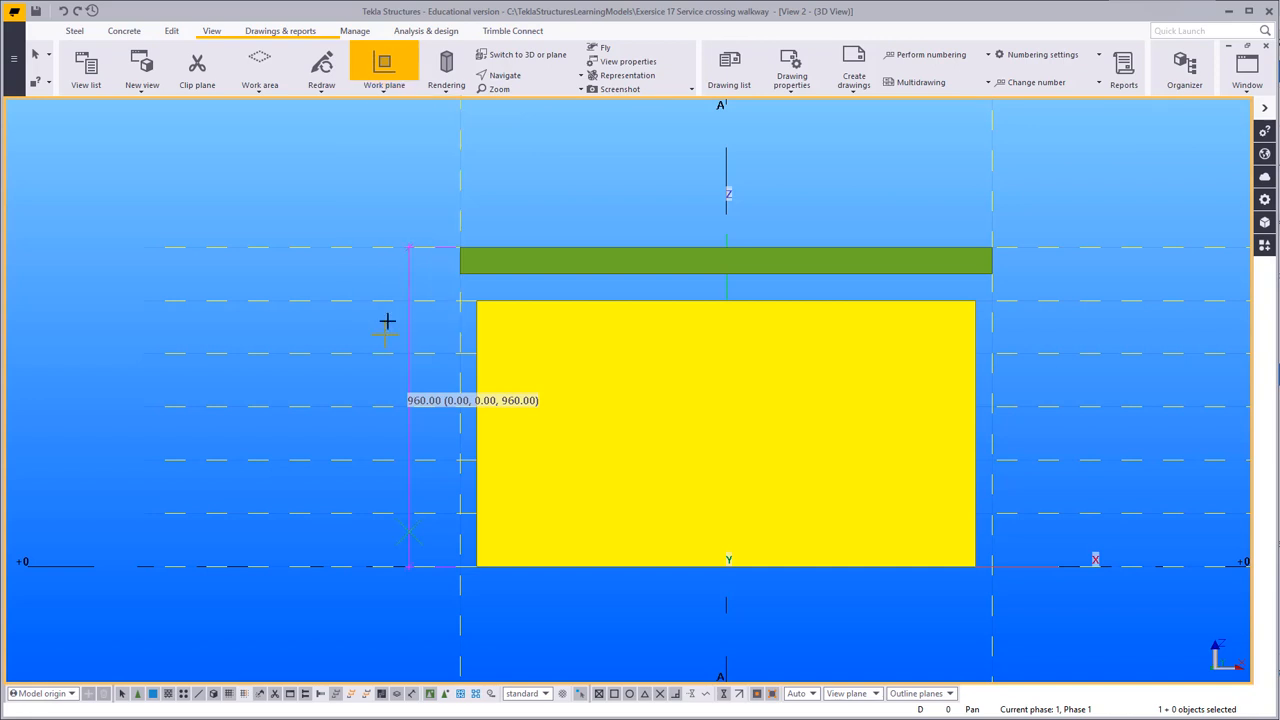
pyautogui.click(400, 180)
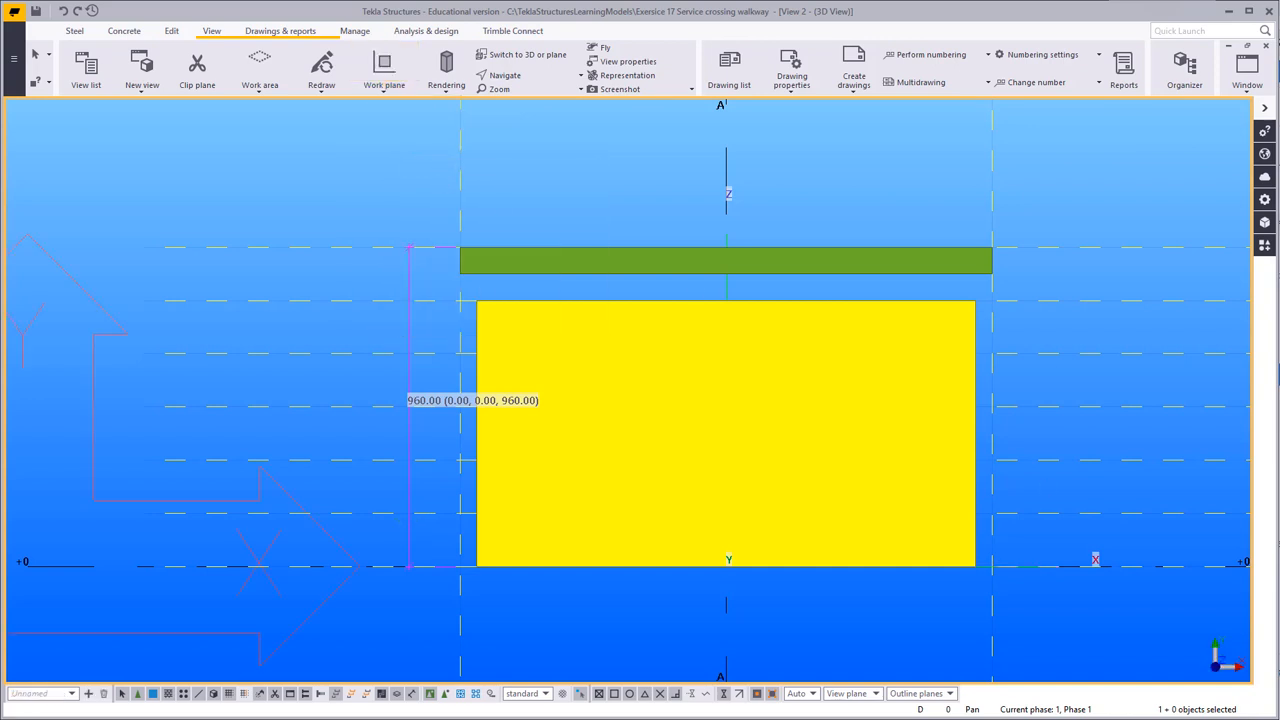
# Step: Try to copy the vertical construction line at the steel angle's left end, rotated 75° around Z about the angle's upper corner
pyautogui.moveTo(500, 157); pyautogui.dragTo(420, 166)
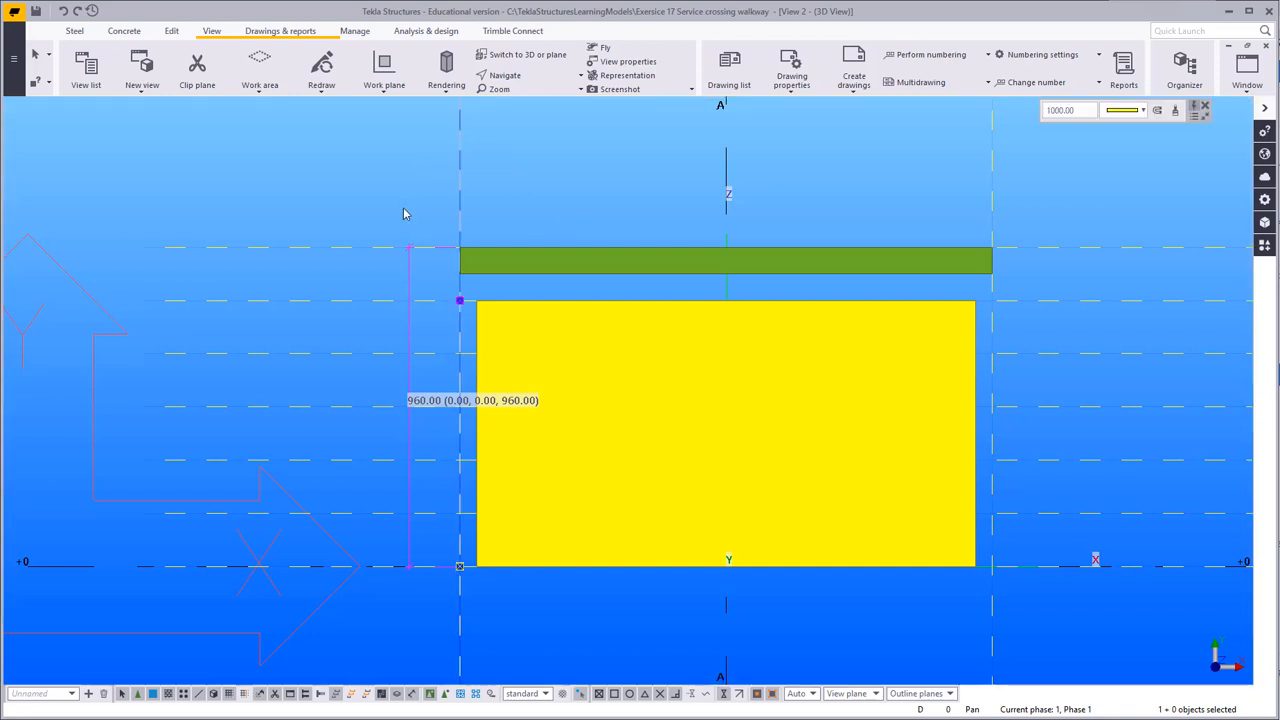
pyautogui.moveTo(460, 229); pyautogui.dragTo(531, 228, button='middle')
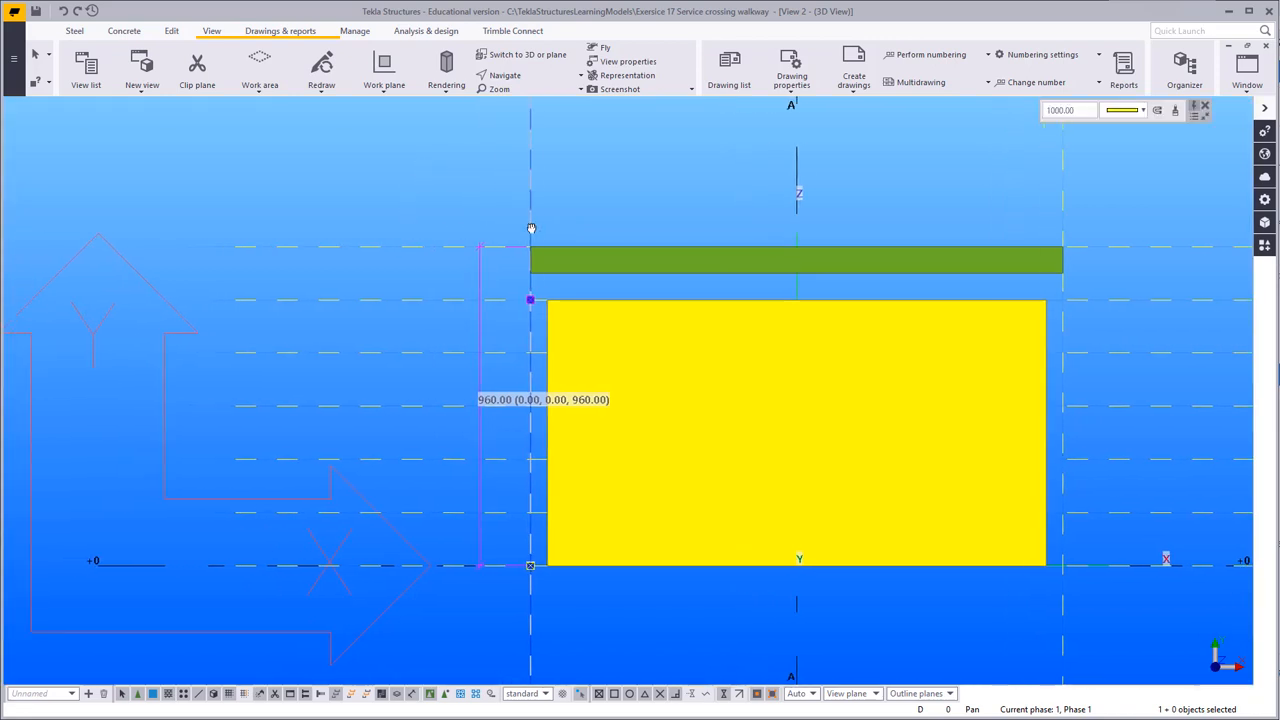
pyautogui.scroll(3, 487, 262)
pyautogui.rightClick(407, 156)
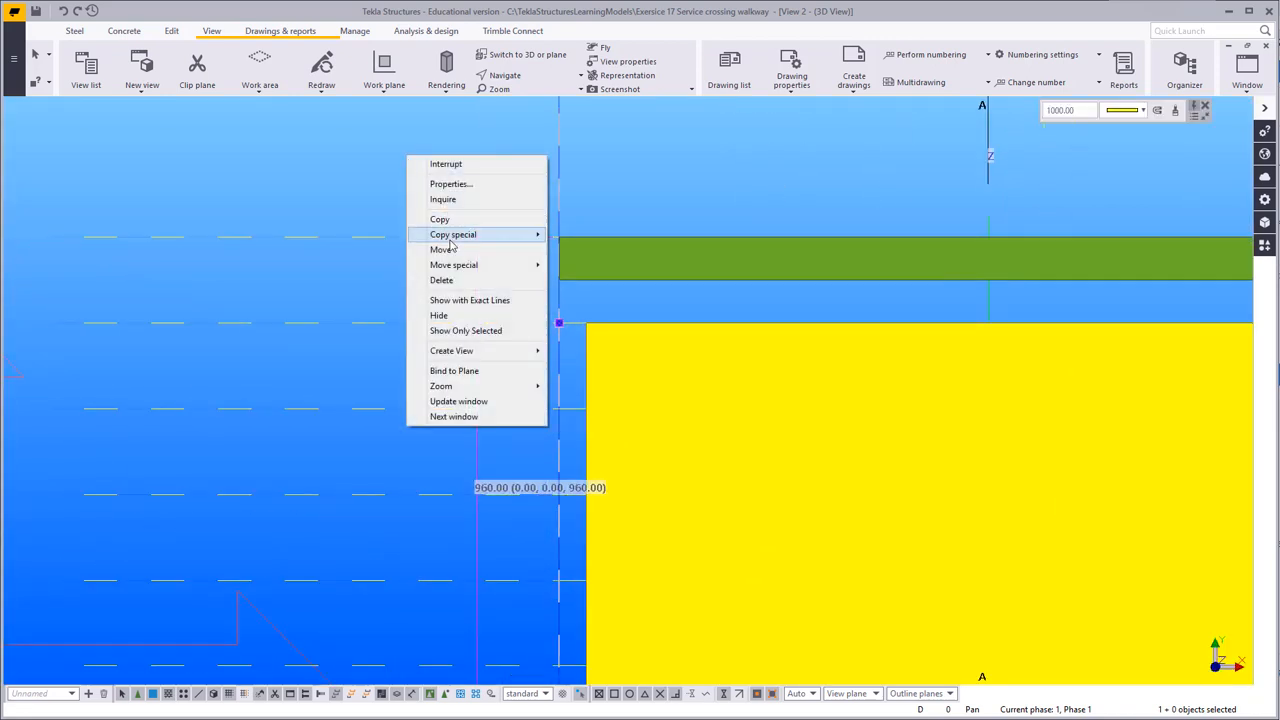
pyautogui.moveTo(506, 234)
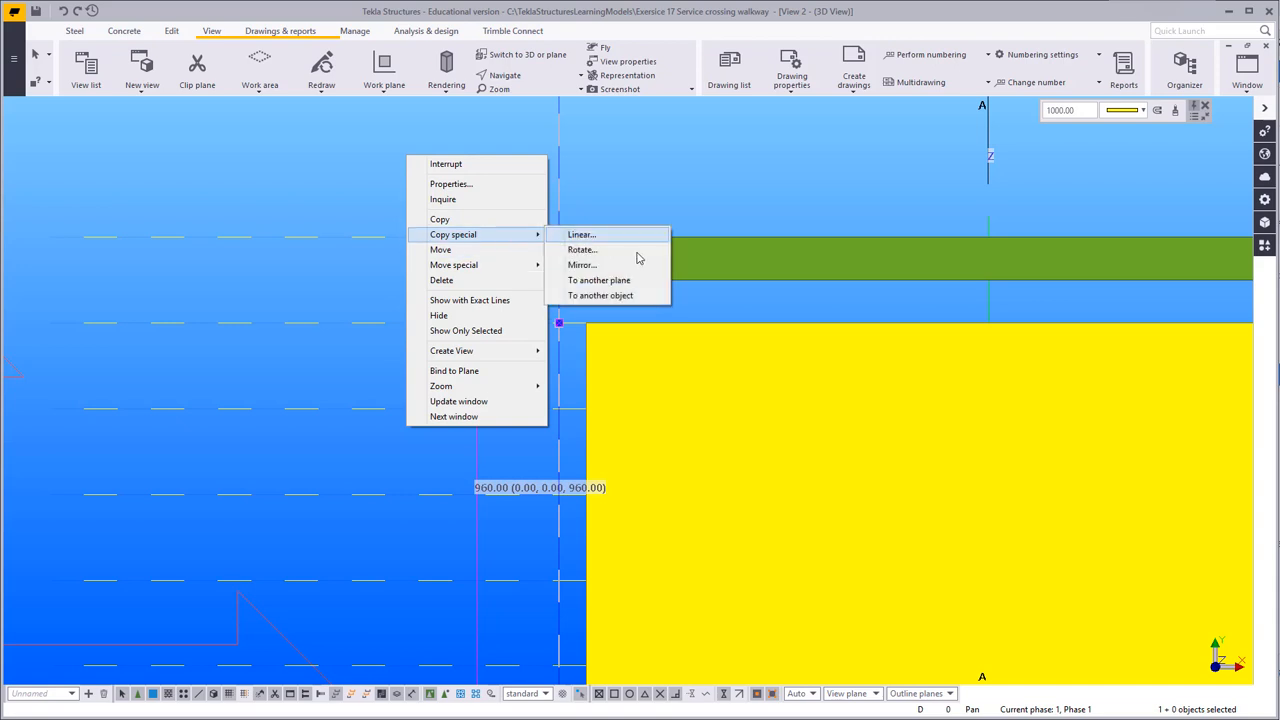
pyautogui.click(585, 252)
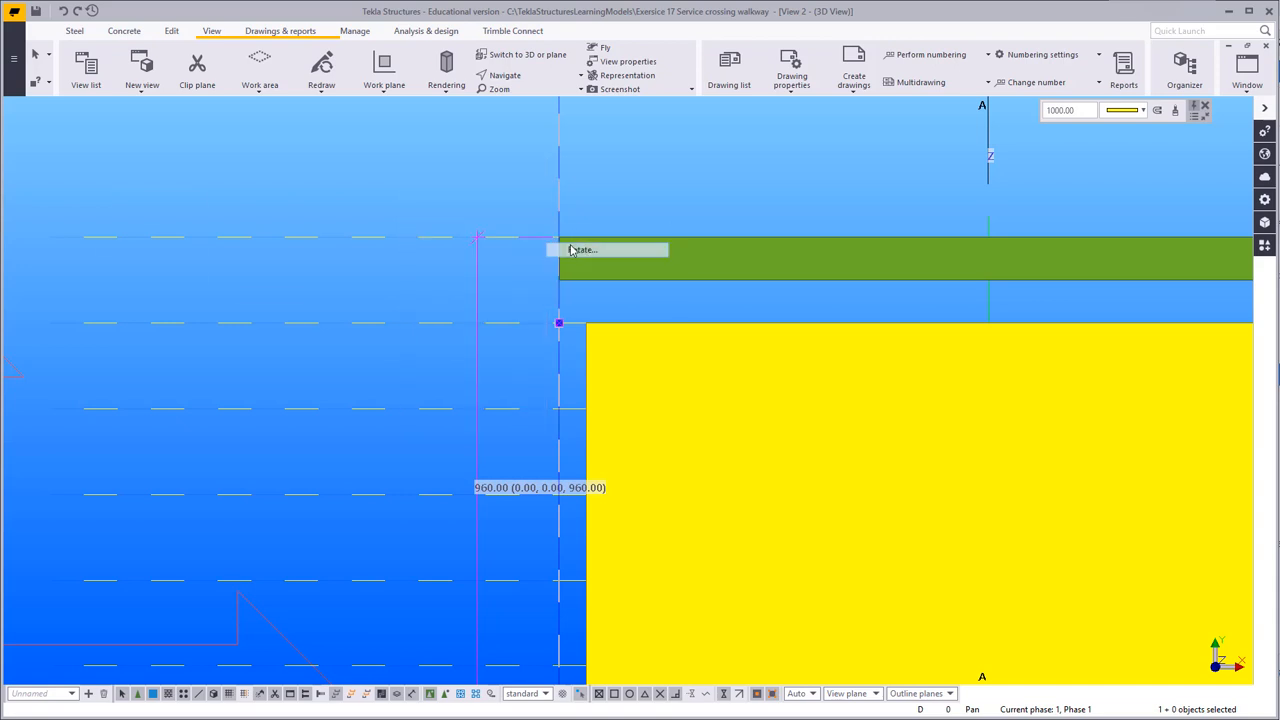
pyautogui.moveTo(300, 246); pyautogui.dragTo(235, 247)
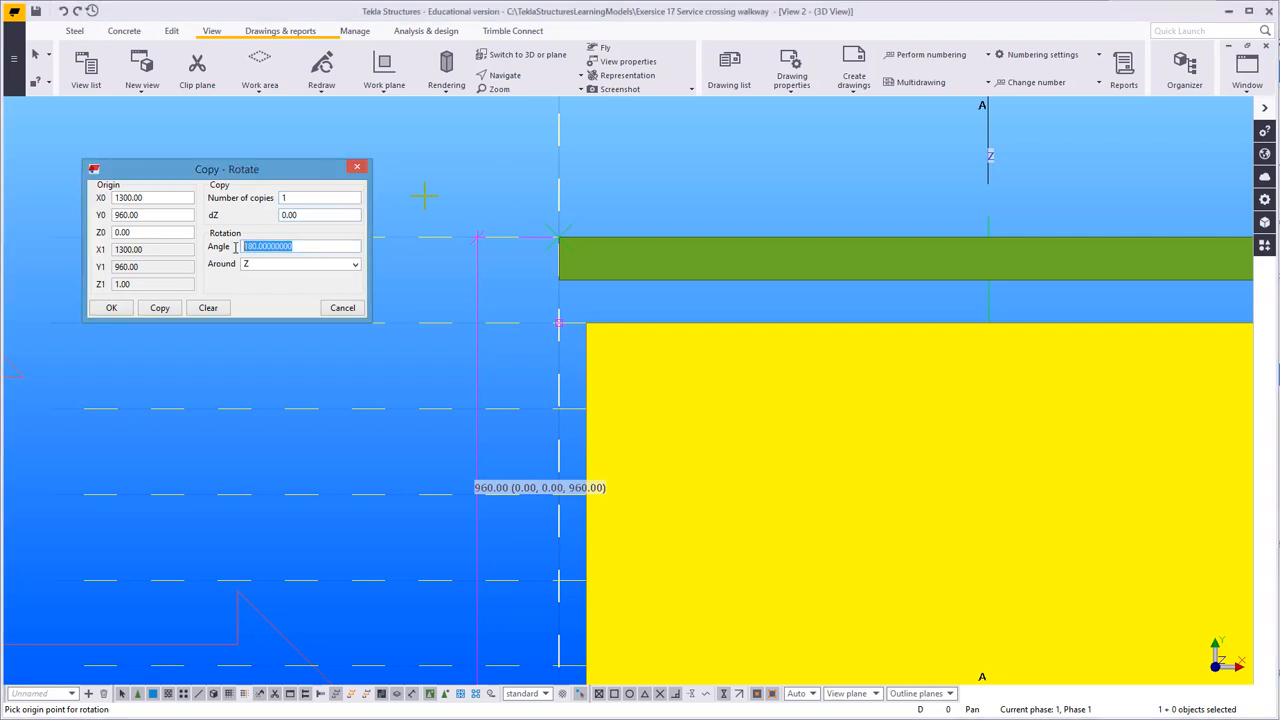
pyautogui.write('75')
pyautogui.click(159, 308)
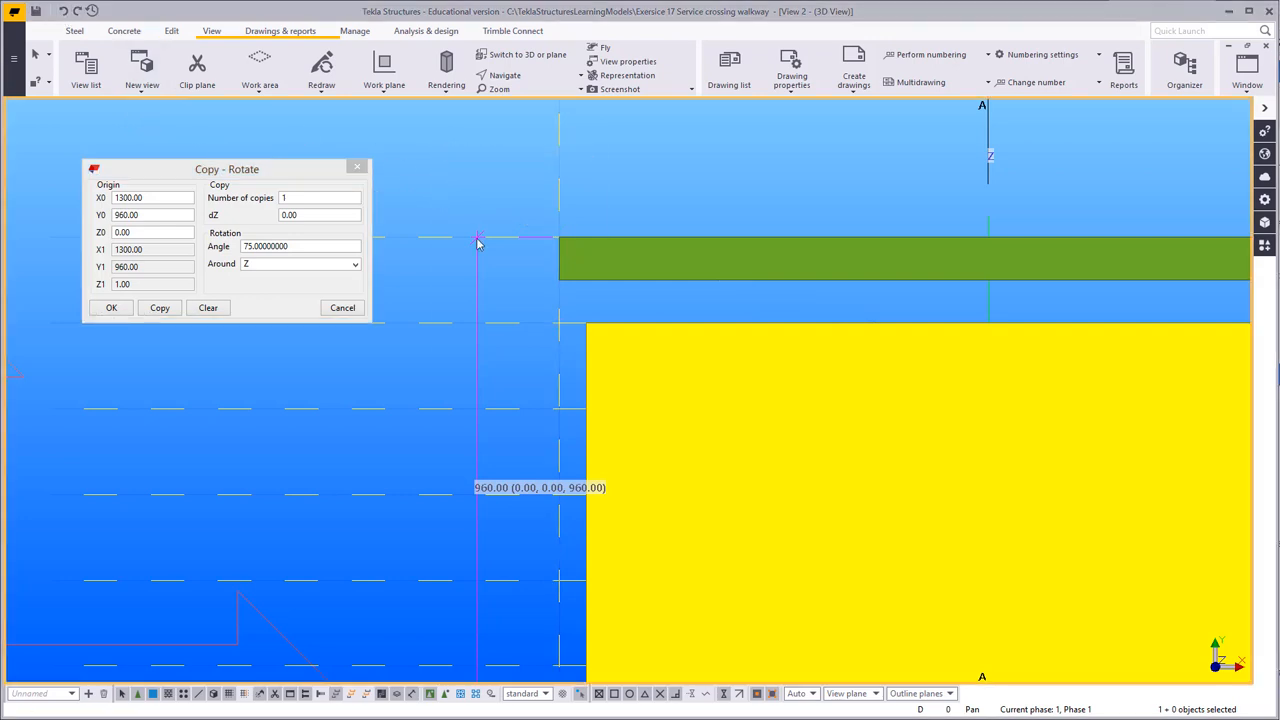
# Step: Copy the horizontal construction line along the steel angle's upper edge, rotated 75° around Z about the angle's upper-left corner
pyautogui.scroll(-5, 660, 250)
pyautogui.moveTo(563, 262); pyautogui.dragTo(542, 262, button='middle')
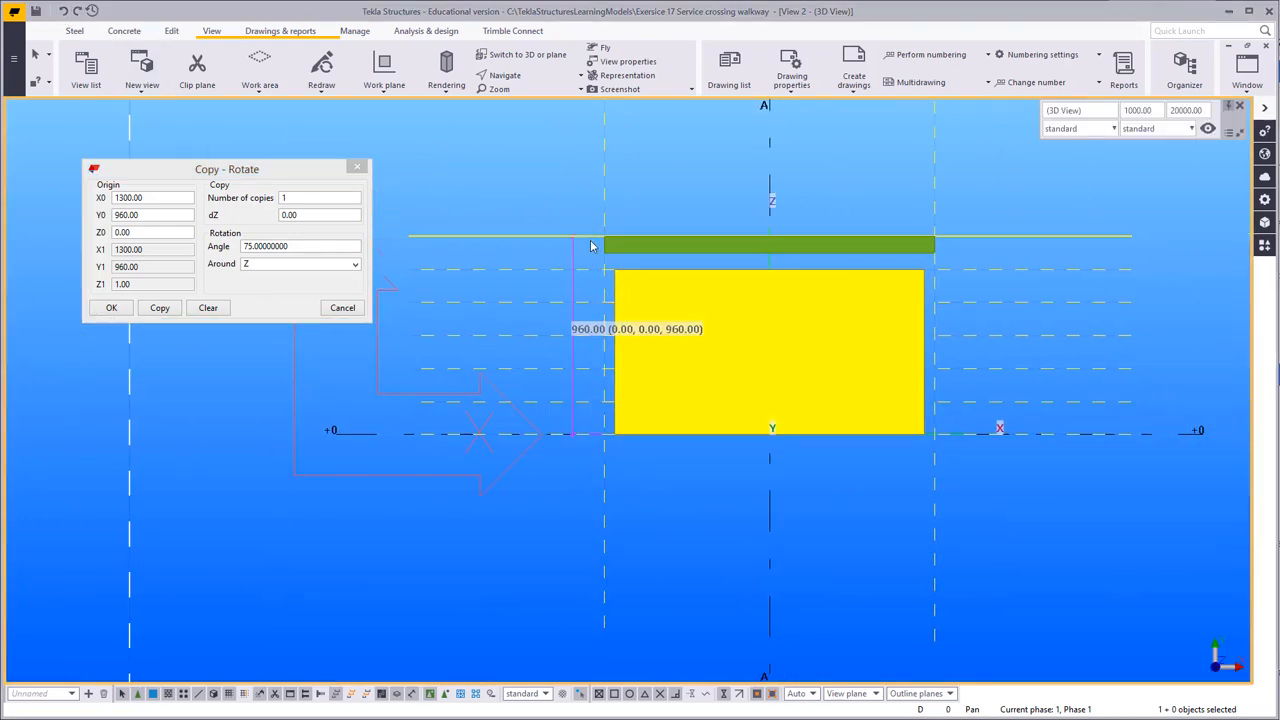
pyautogui.click(160, 308)
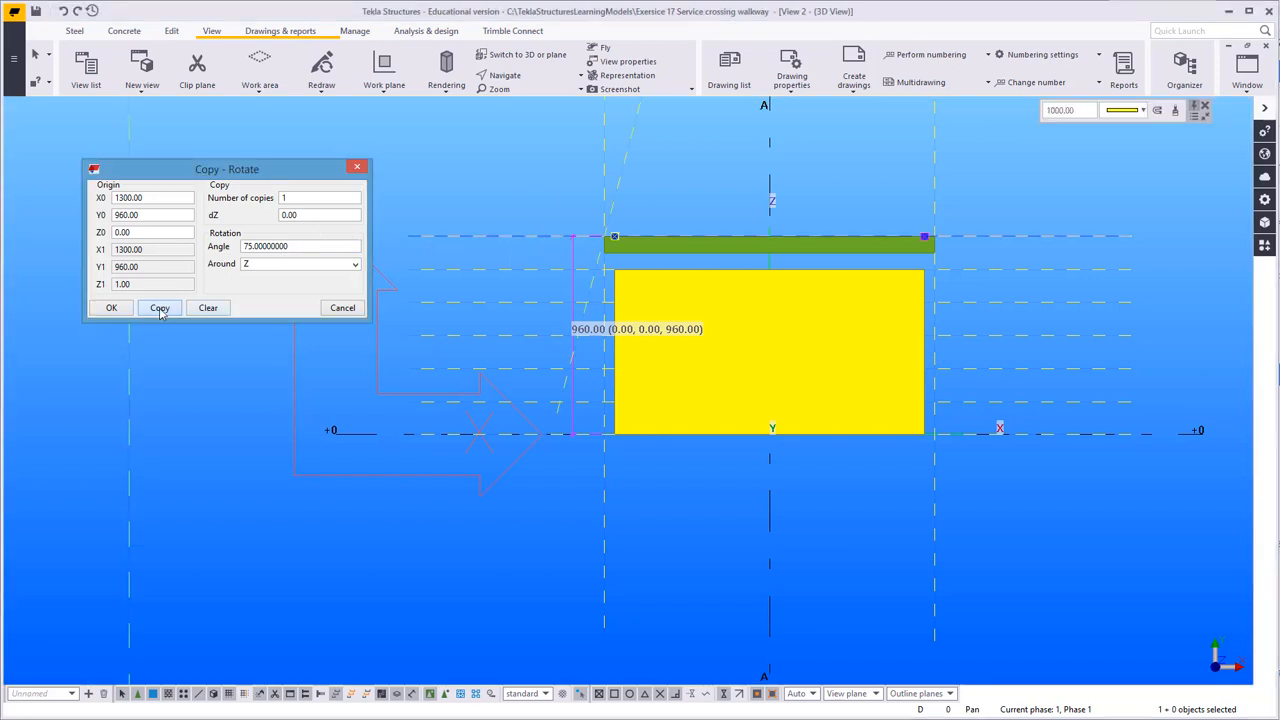
# Step: Delete the construction line rotated by 75° and close the rotated-copy settings
pyautogui.click(588, 300)
pyautogui.rightClick(539, 167)
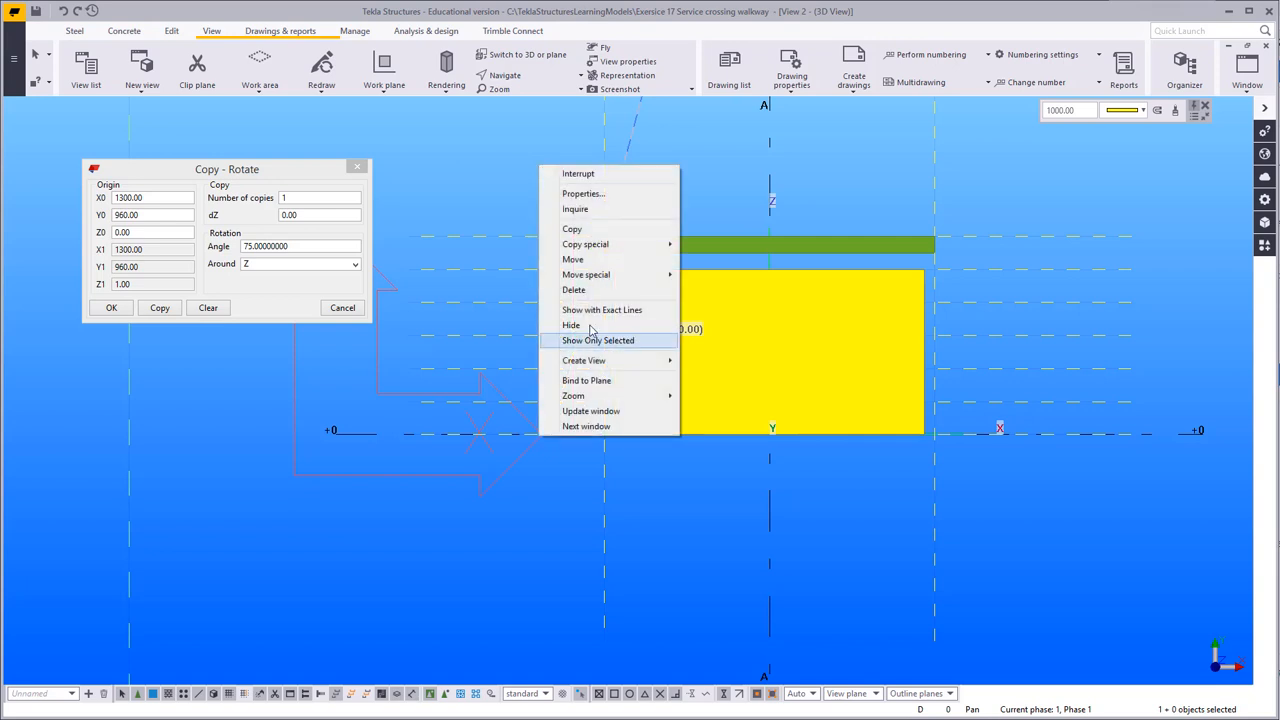
pyautogui.click(574, 290)
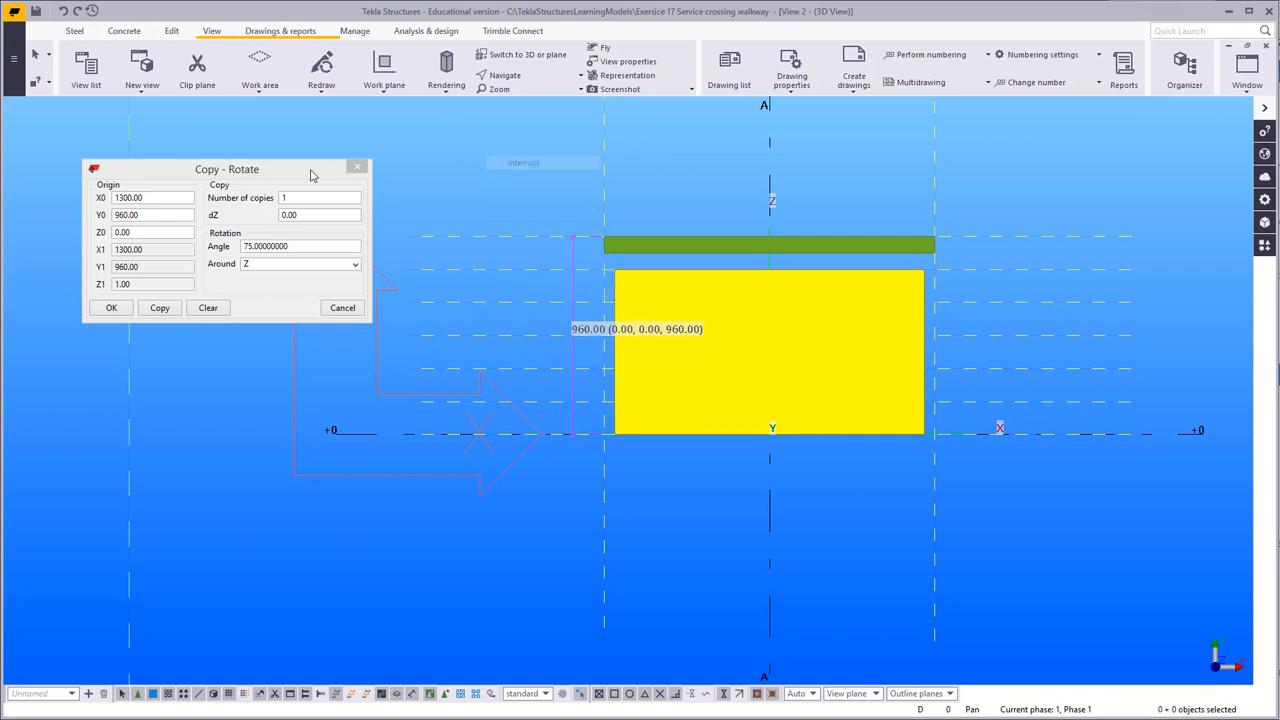
pyautogui.click(358, 167)
# Step: Copy the vertical construction line at the steel angle's left end linearly, with dX -100, dY 0, dZ 0 and 6 copies
pyautogui.moveTo(568, 175); pyautogui.dragTo(522, 218, button='middle')
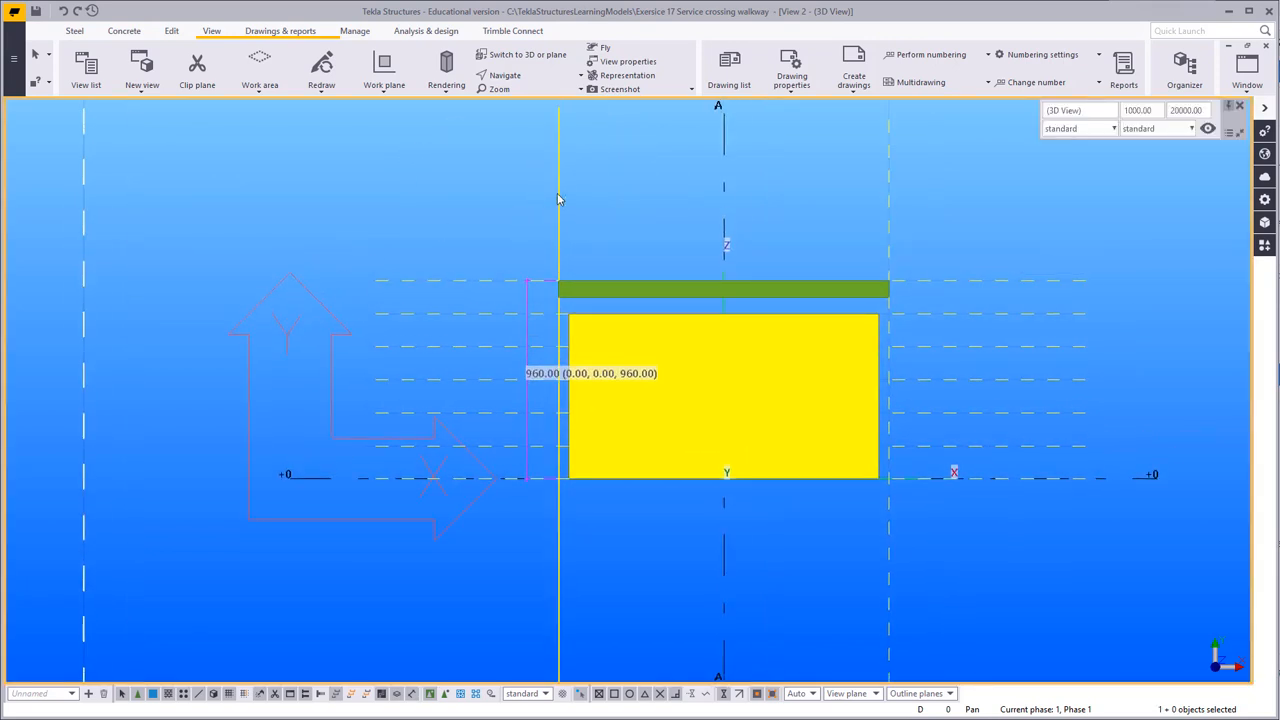
pyautogui.scroll(8, 582, 206)
pyautogui.moveTo(601, 196); pyautogui.dragTo(445, 222)
pyautogui.scroll(-4, 445, 231)
pyautogui.moveTo(445, 231); pyautogui.dragTo(502, 133, button='middle')
pyautogui.scroll(2, 512, 255)
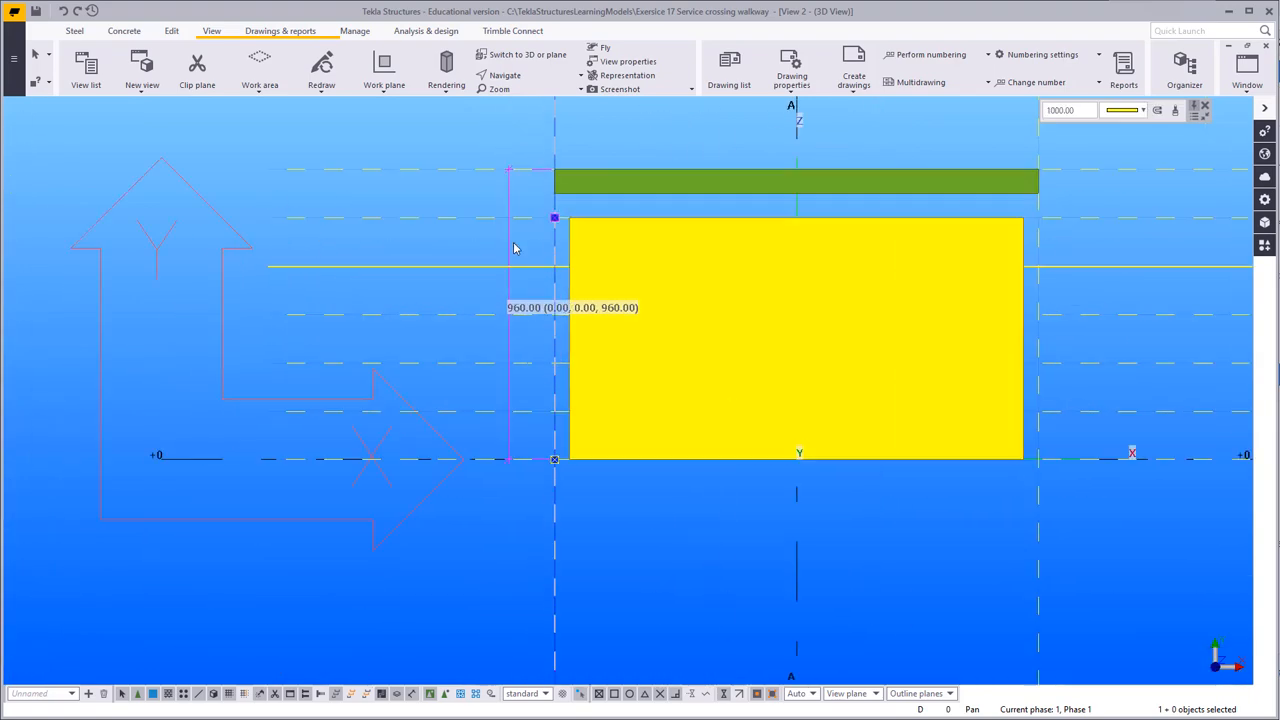
pyautogui.moveTo(511, 241)
pyautogui.mouseDown(button='middle')
pyautogui.moveTo(512, 271)
pyautogui.moveTo(514, 251)
pyautogui.mouseUp(button='middle')
pyautogui.scroll(2, 511, 268)
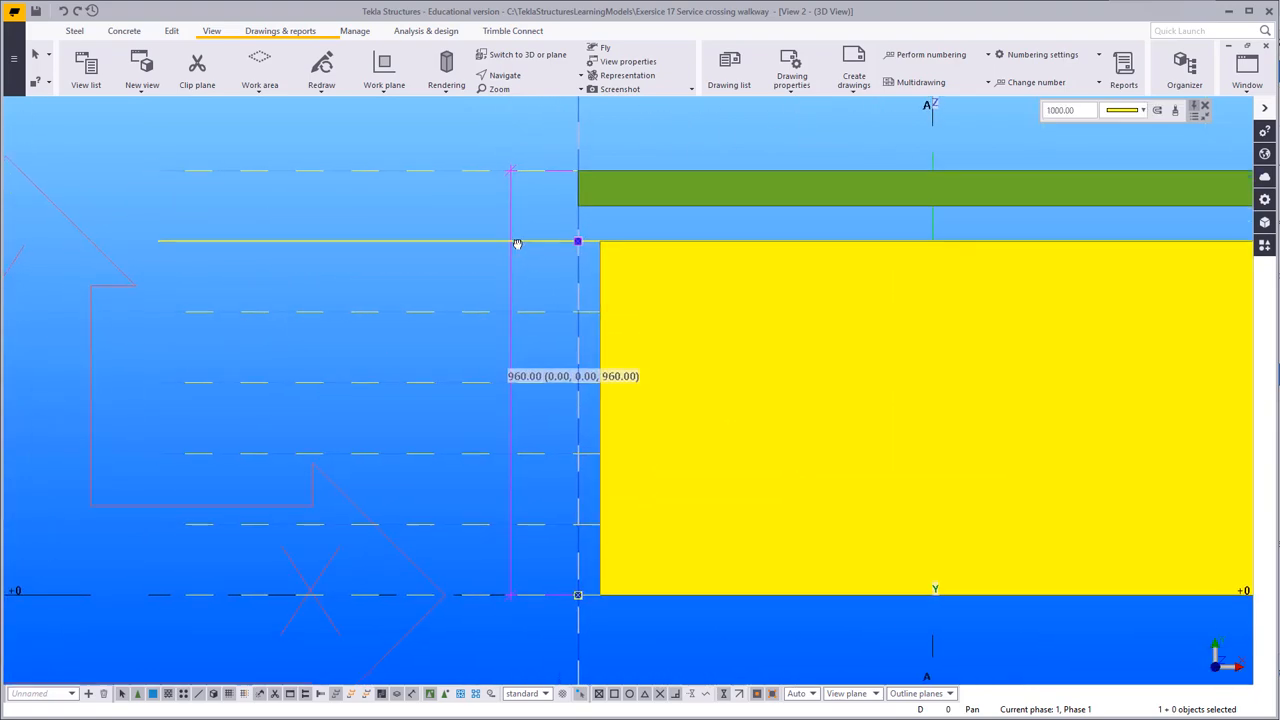
pyautogui.rightClick(494, 147)
pyautogui.moveTo(590, 220)
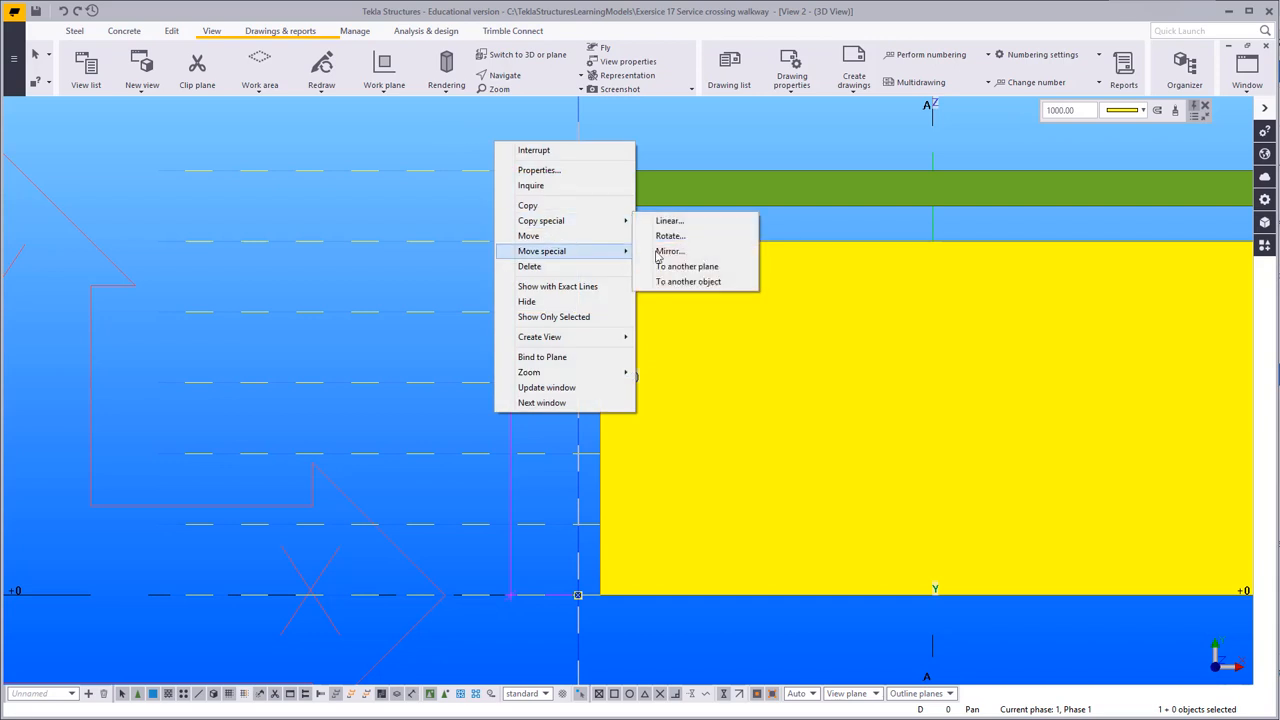
pyautogui.click(670, 220)
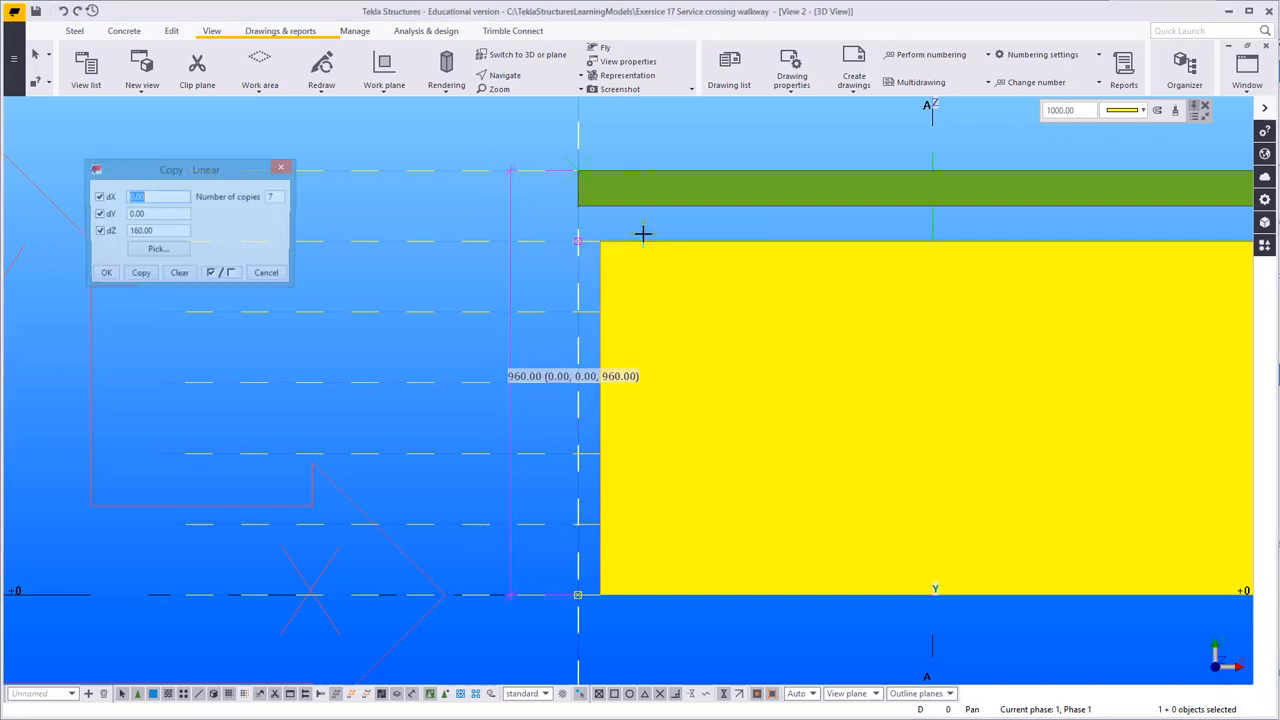
pyautogui.click(180, 279)
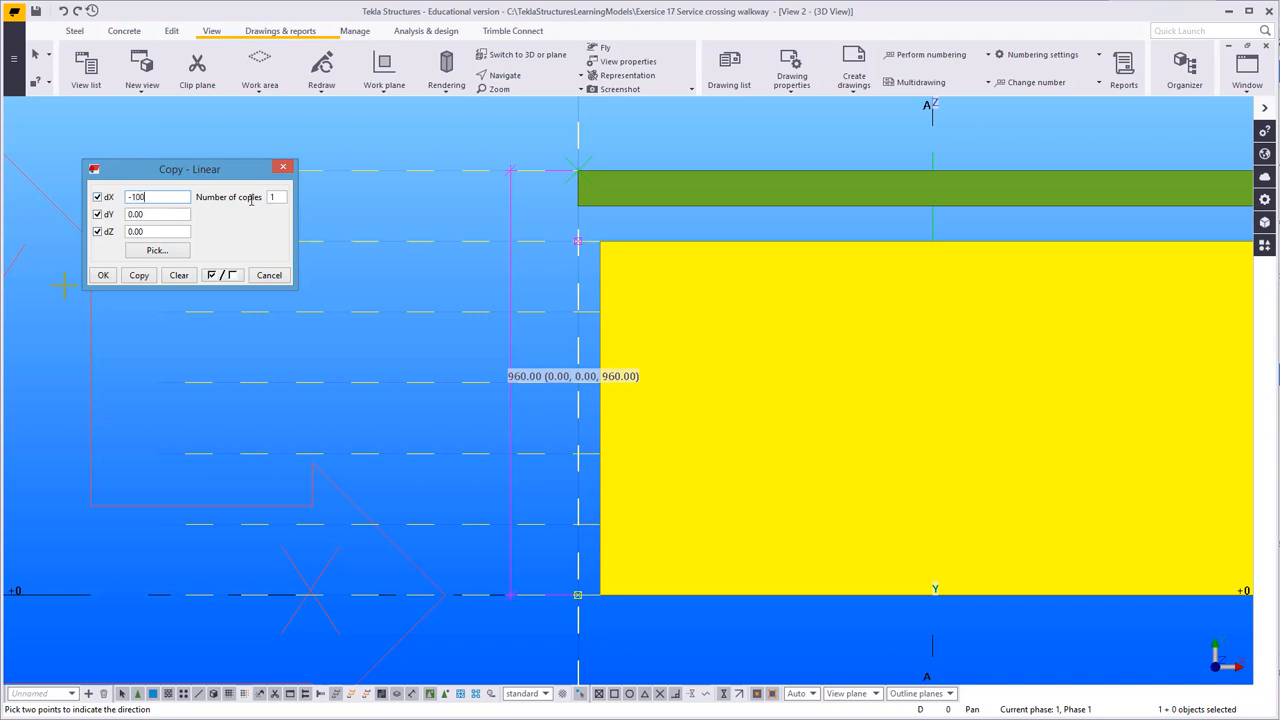
pyautogui.click(149, 281)
pyautogui.rightClick(522, 181)
pyautogui.click(534, 185)
pyautogui.moveTo(517, 263); pyautogui.dragTo(618, 263, button='middle')
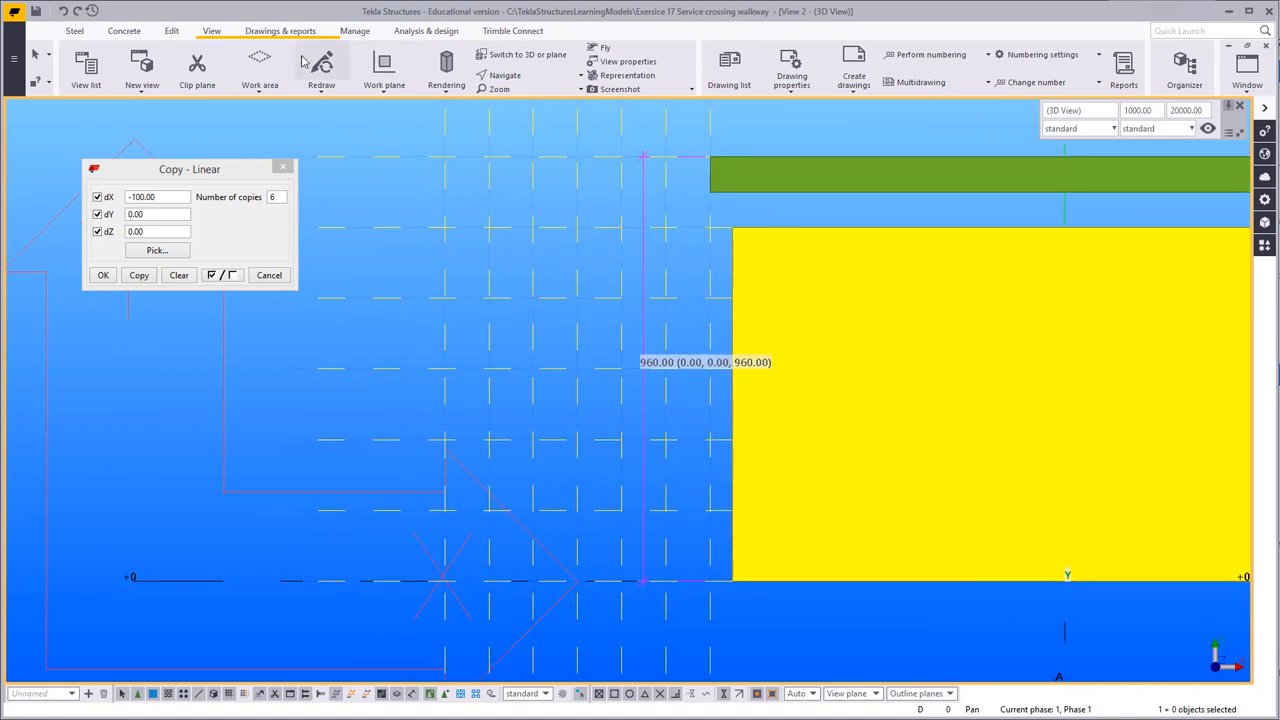
# Step: Measure the angle between the base line and the diagonal one cell across and up, from the leftmost construction line's base intersection
pyautogui.click(171, 31)
pyautogui.click(527, 85)
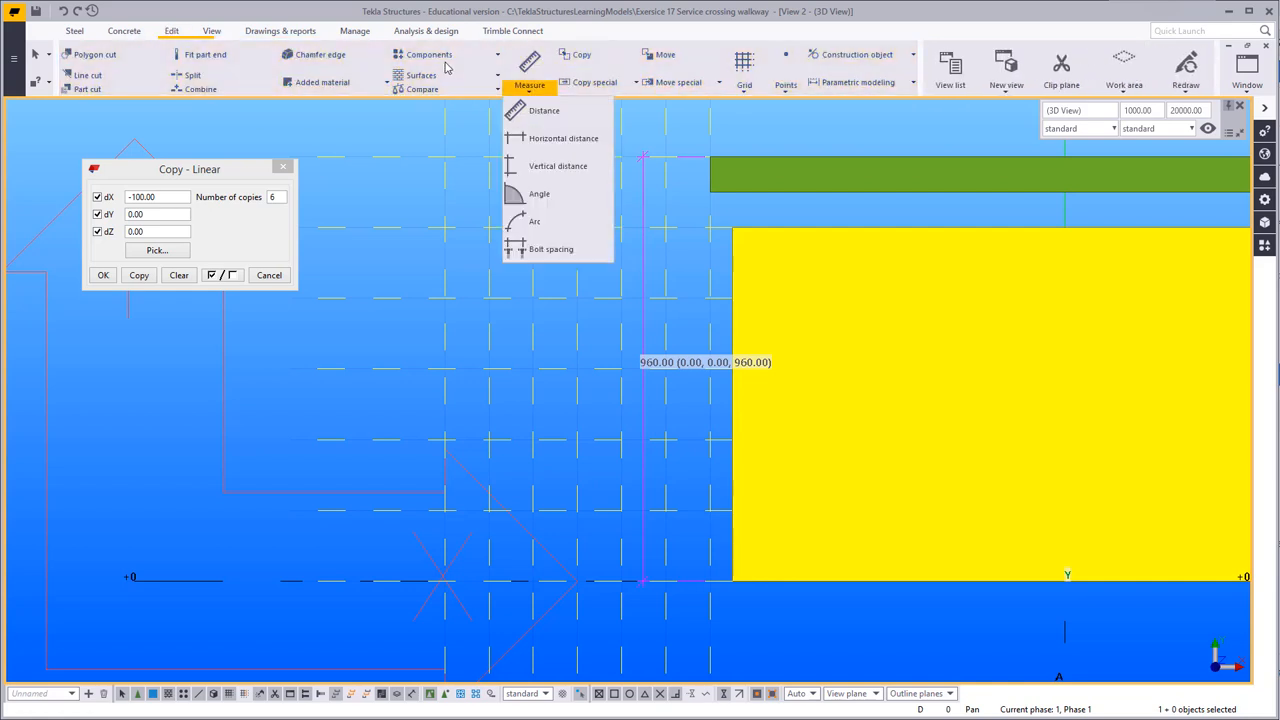
pyautogui.click(529, 170)
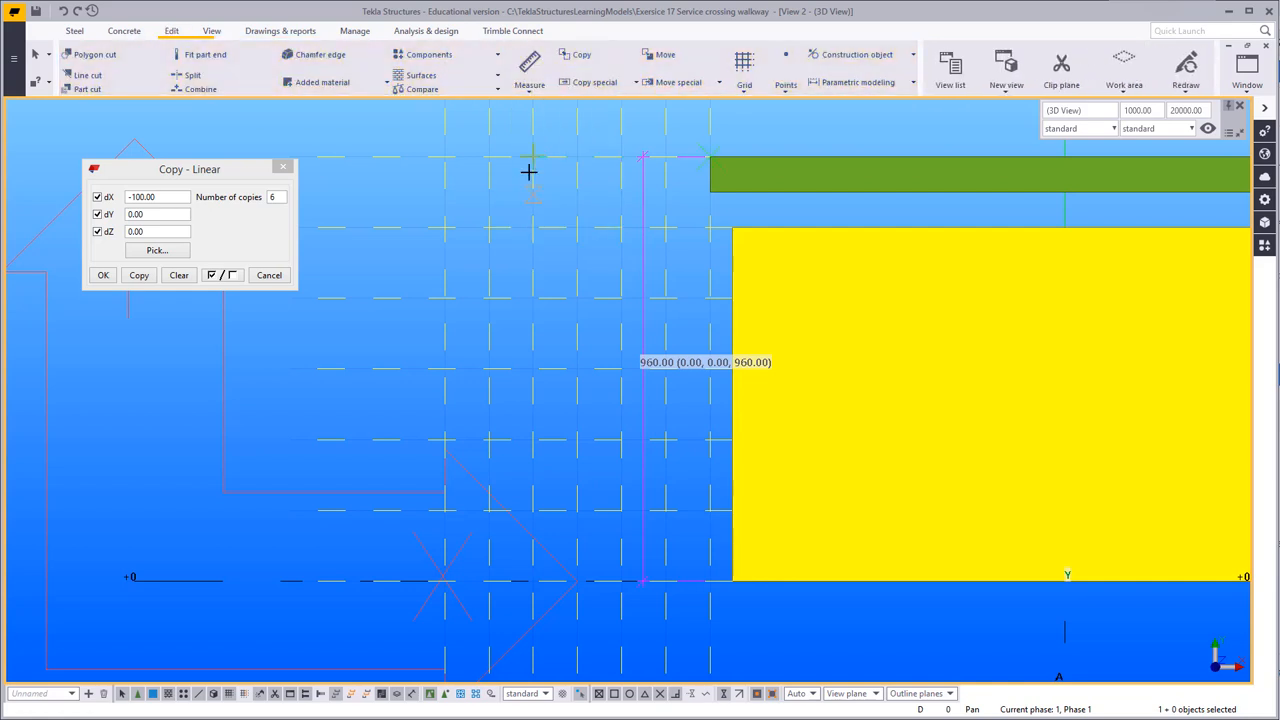
pyautogui.click(440, 578)
pyautogui.click(622, 580)
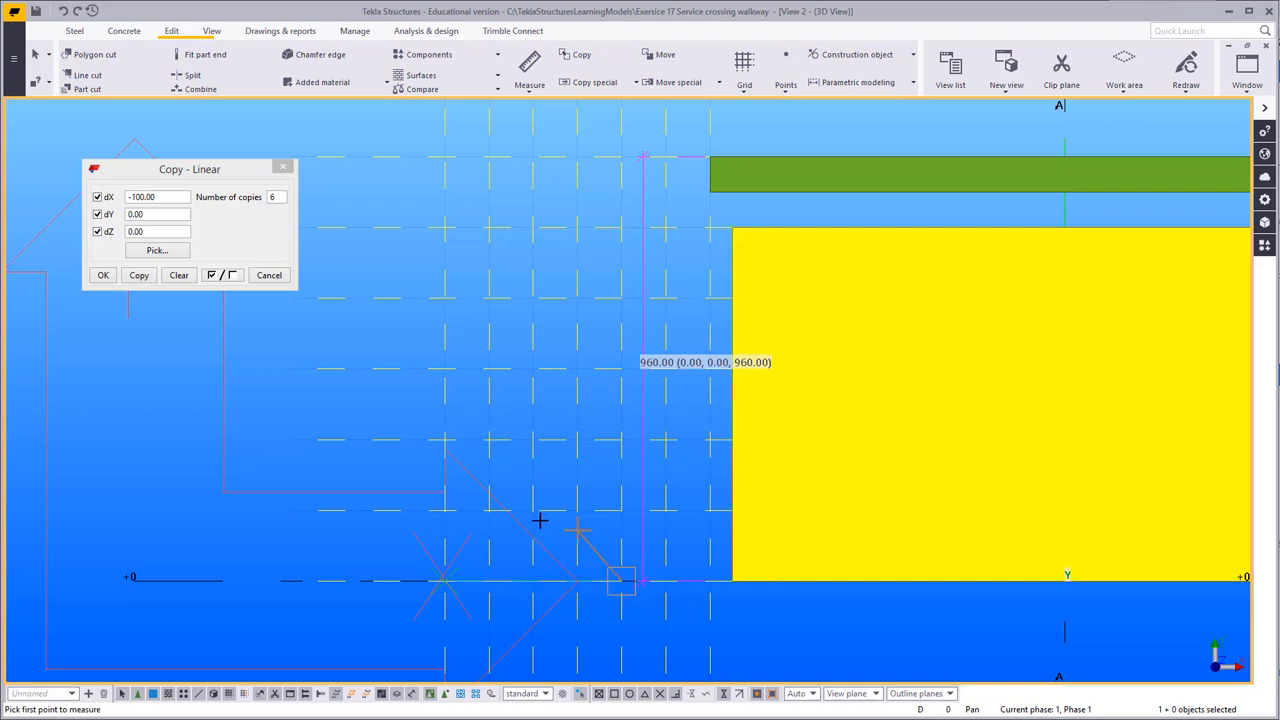
pyautogui.click(489, 511)
pyautogui.rightClick(353, 425)
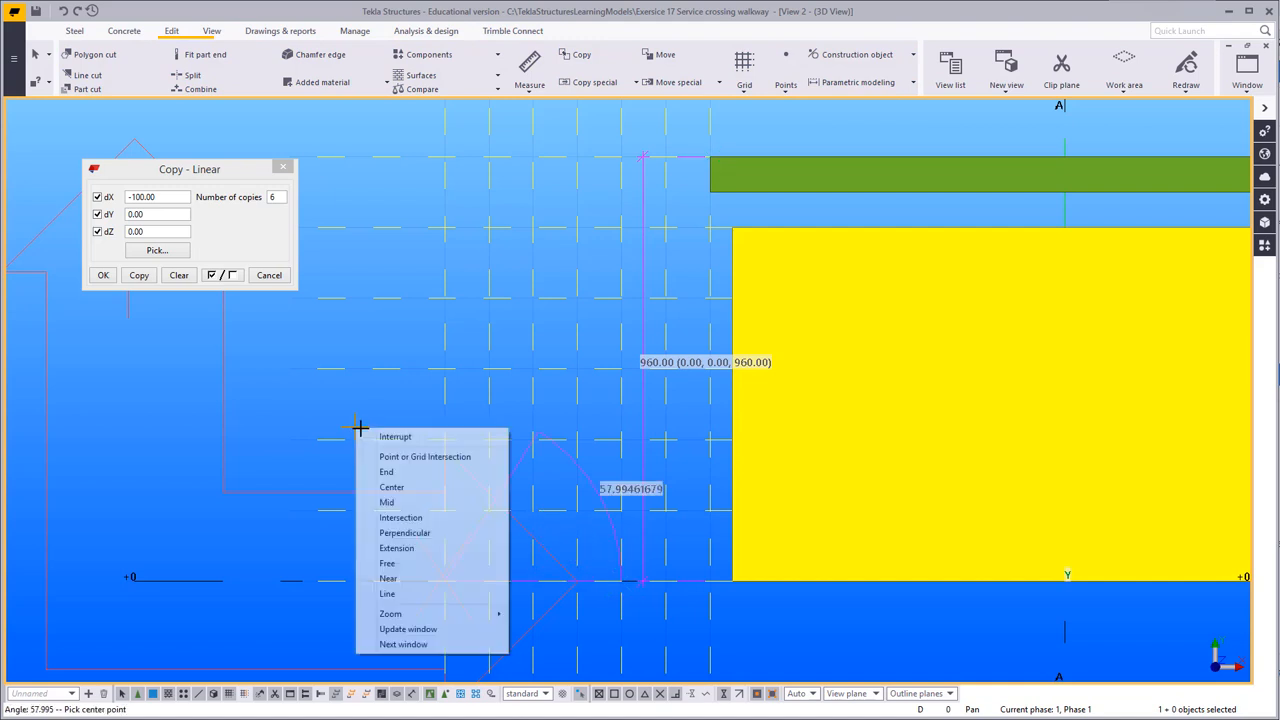
pyautogui.click(376, 438)
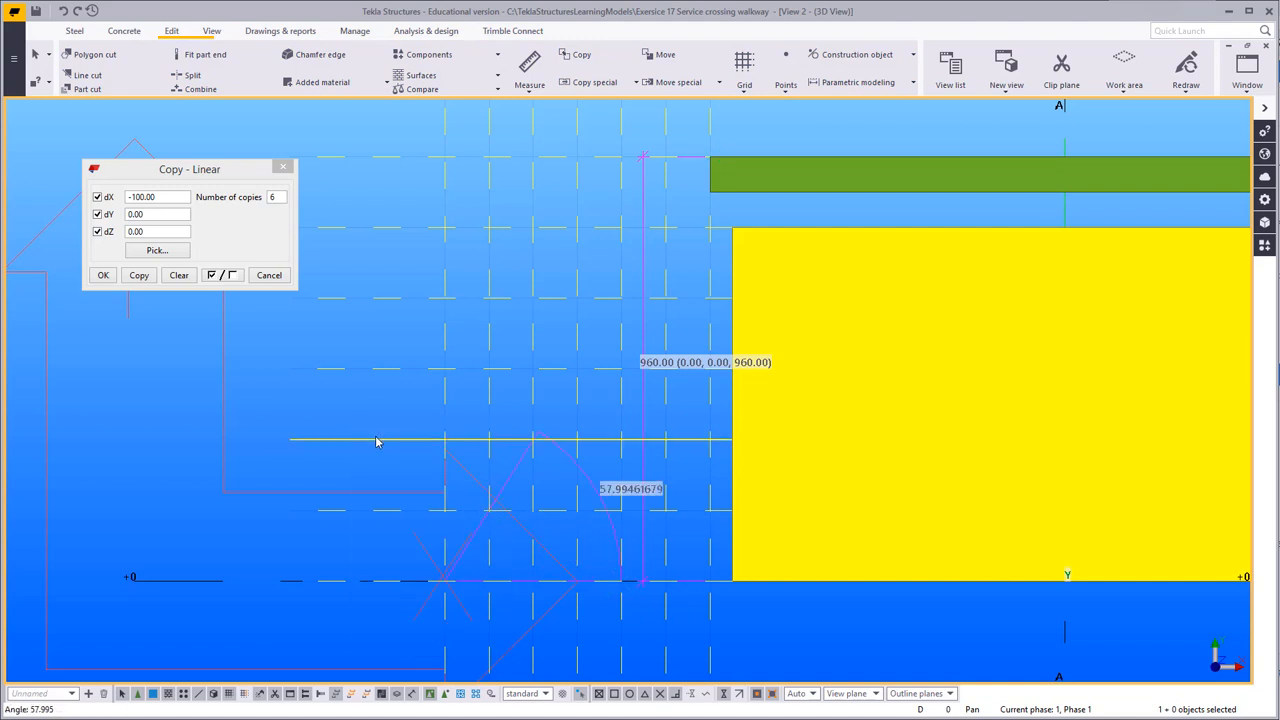
# Step: Redraw the section view to clear the angle and distance measurements
pyautogui.scroll(1, 376, 442)
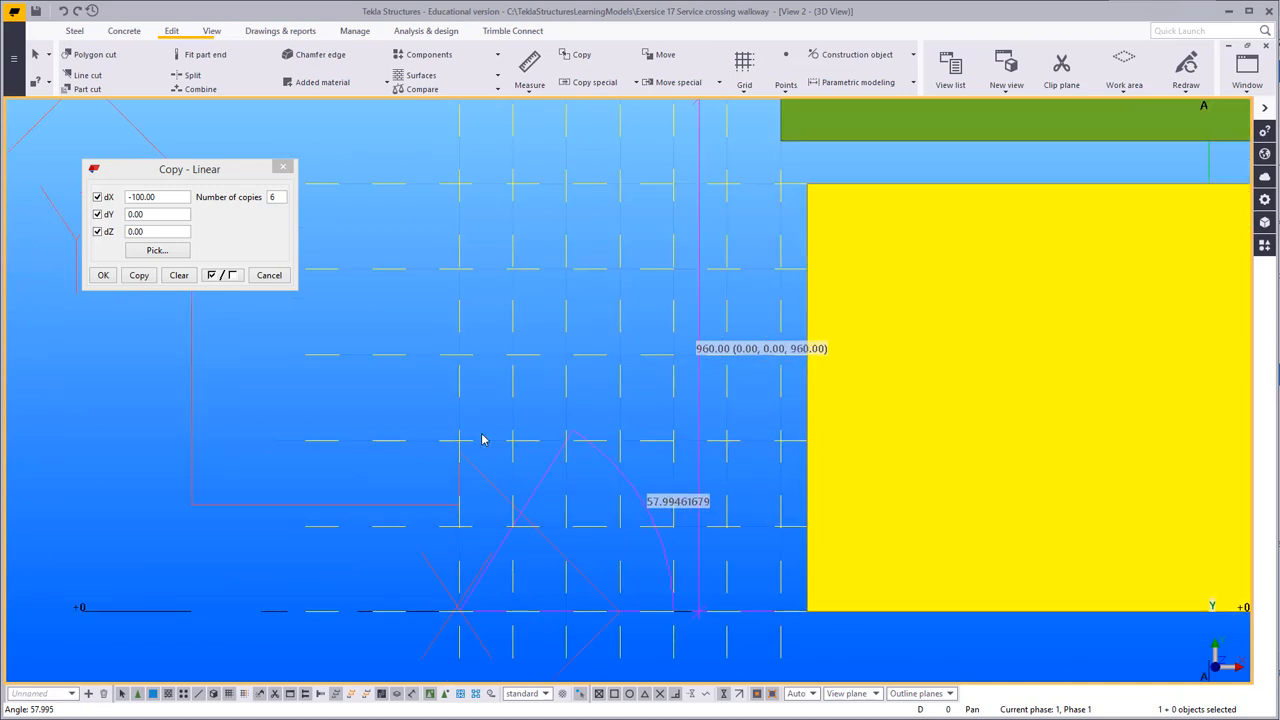
pyautogui.rightClick(538, 390)
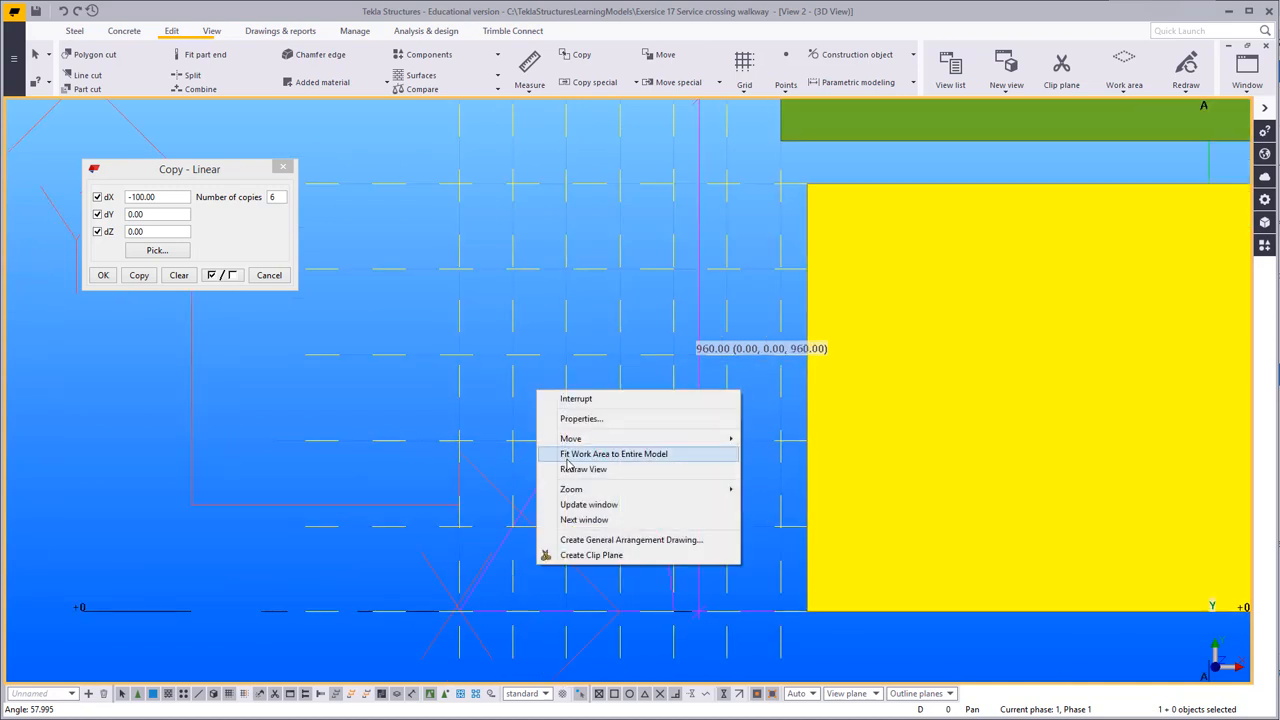
pyautogui.click(583, 469)
pyautogui.scroll(-5, 540, 440)
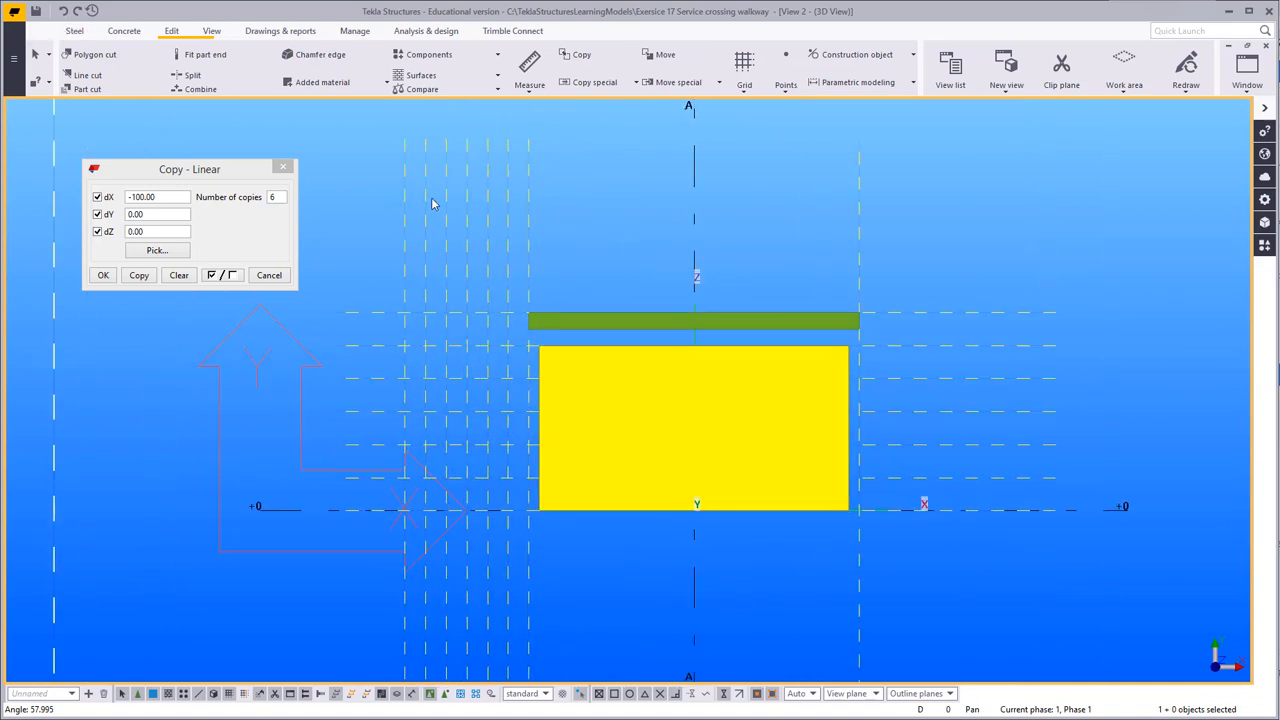
# Step: Switch to the 3D view, View 1, and set the L80*80*6 beam's rotation to Front, with its horizontal leg on top
pyautogui.click(1247, 70)
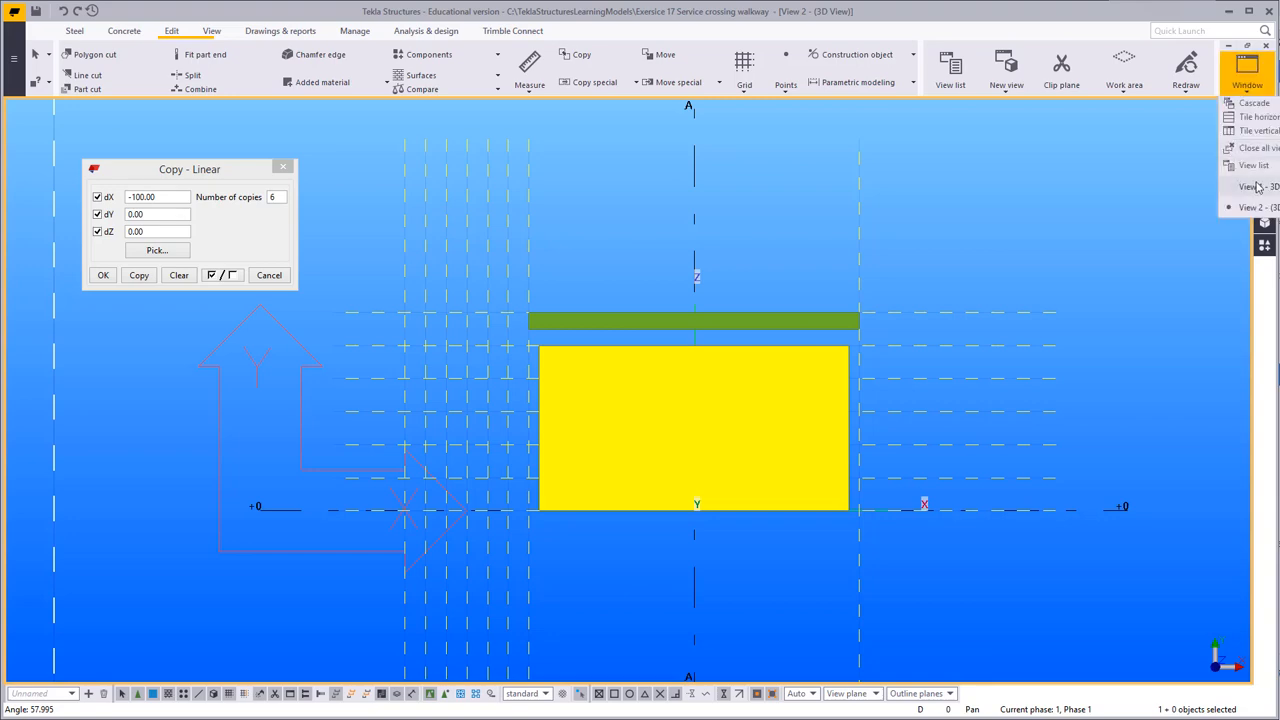
pyautogui.click(1250, 190)
pyautogui.moveTo(783, 282); pyautogui.dragTo(897, 249, button='middle')
pyautogui.keyDown('ctrl'); pyautogui.moveTo(827, 335); pyautogui.dragTo(505, 346, button='middle'); pyautogui.keyUp('ctrl')
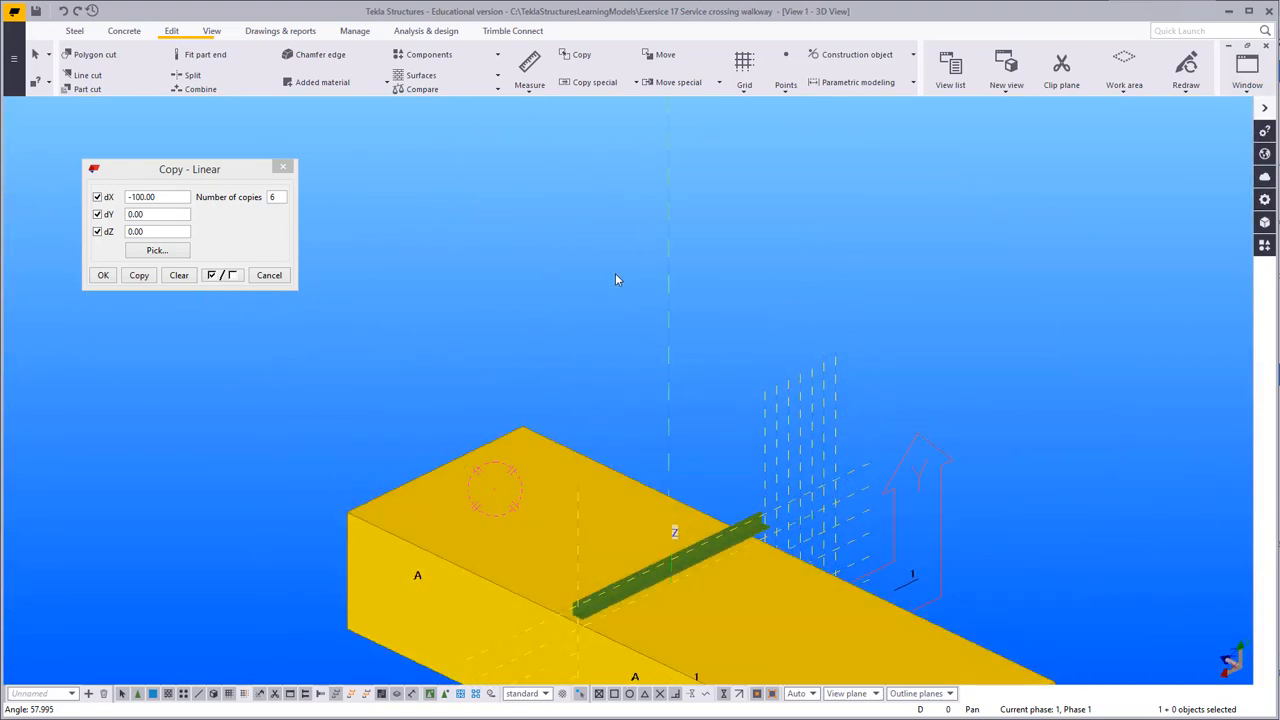
pyautogui.moveTo(677, 312); pyautogui.dragTo(677, 254, button='middle')
pyautogui.scroll(10, 566, 412)
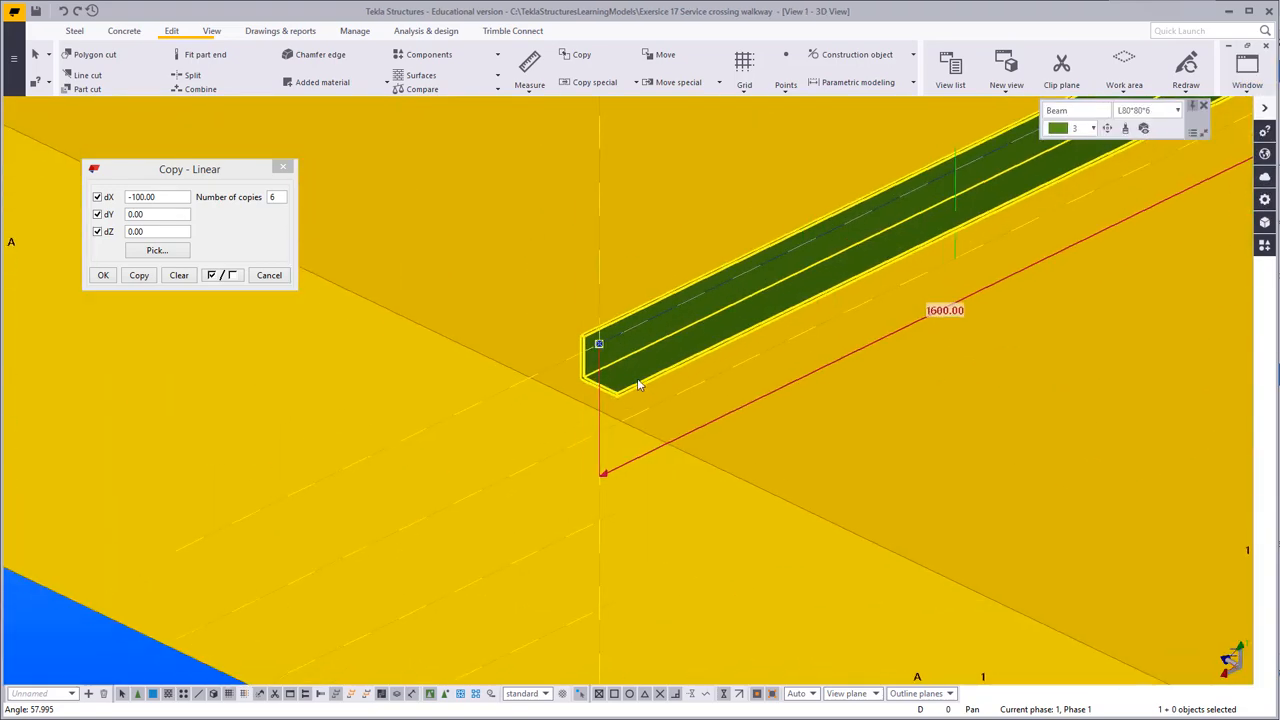
pyautogui.click(1107, 129)
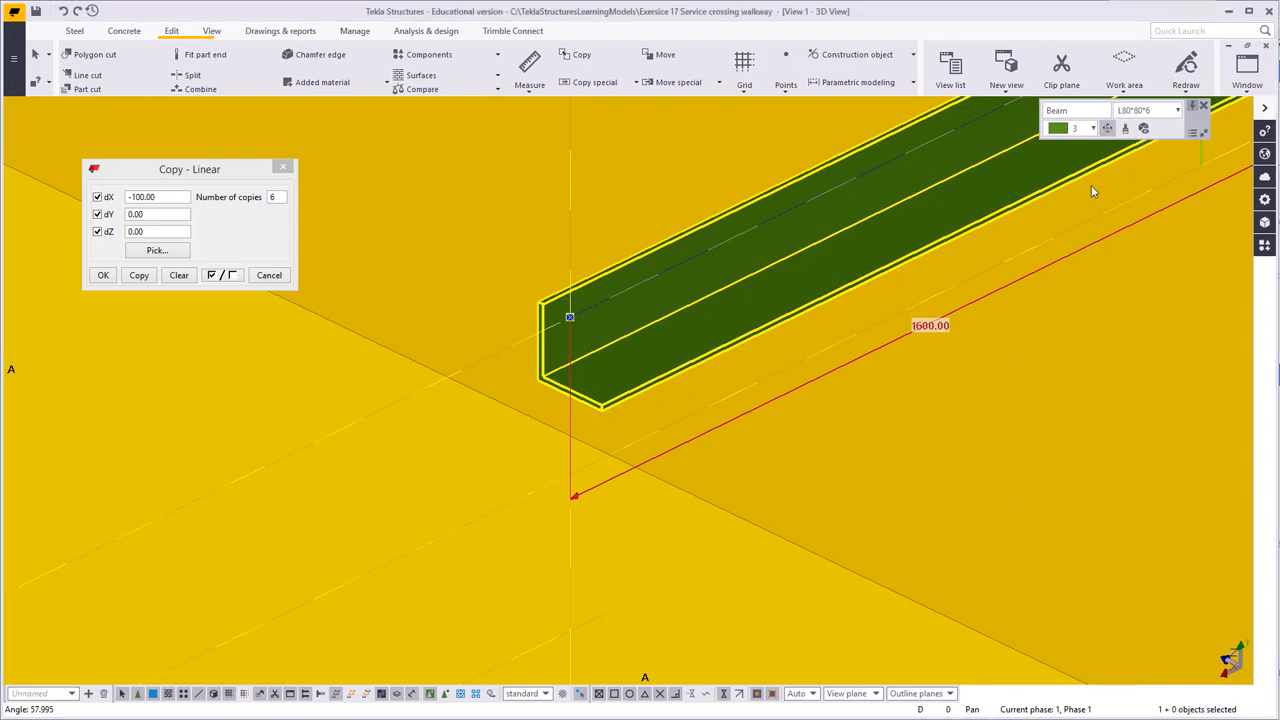
pyautogui.moveTo(1139, 208); pyautogui.dragTo(1136, 146)
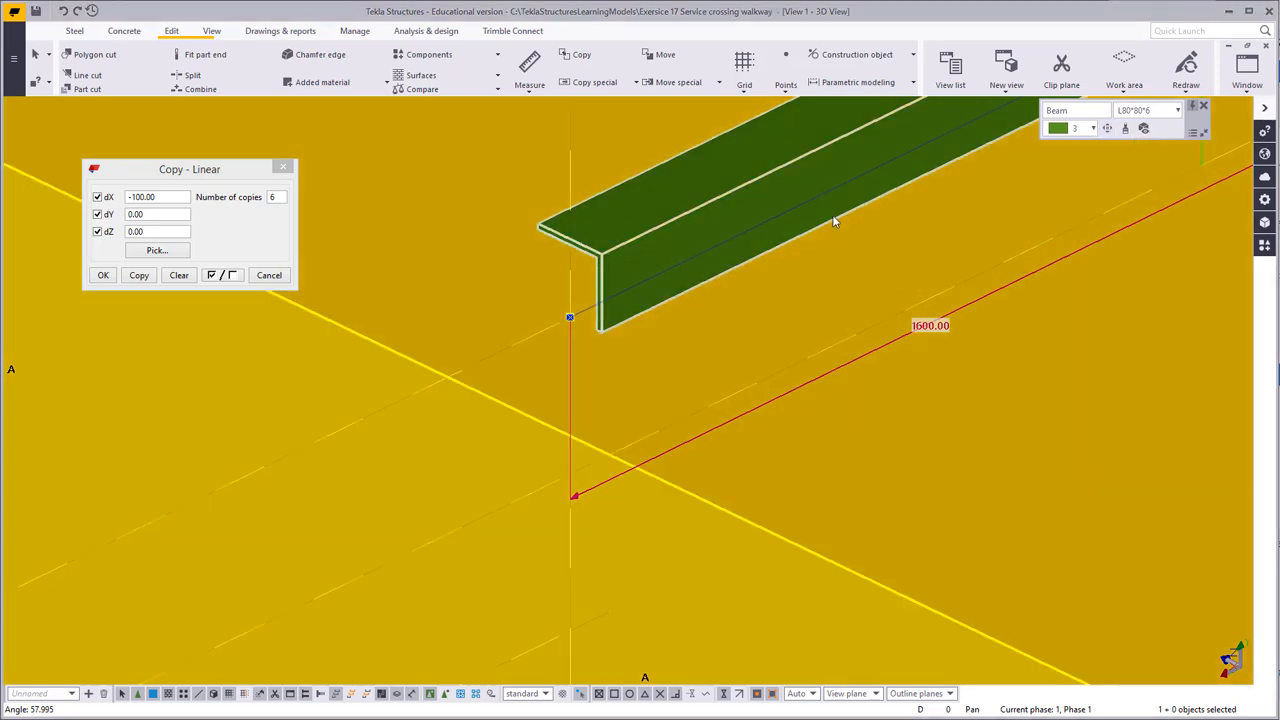
# Step: Set the L80*80*6 beam's position to Left on plane and Front at depth, aligning its outer corner with the construction lines' intersection
pyautogui.scroll(-5, 660, 342)
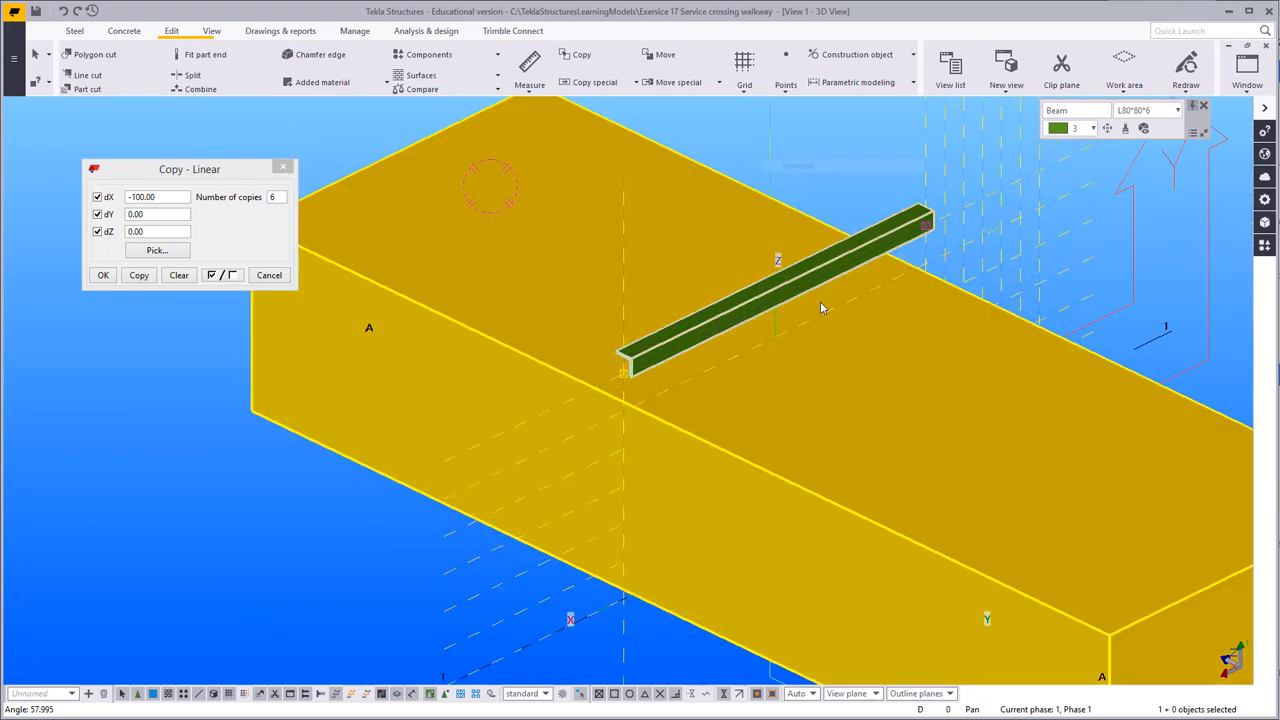
pyautogui.keyDown('ctrl'); pyautogui.moveTo(820, 301); pyautogui.dragTo(684, 424, button='middle'); pyautogui.keyUp('ctrl')
pyautogui.scroll(5, 757, 338)
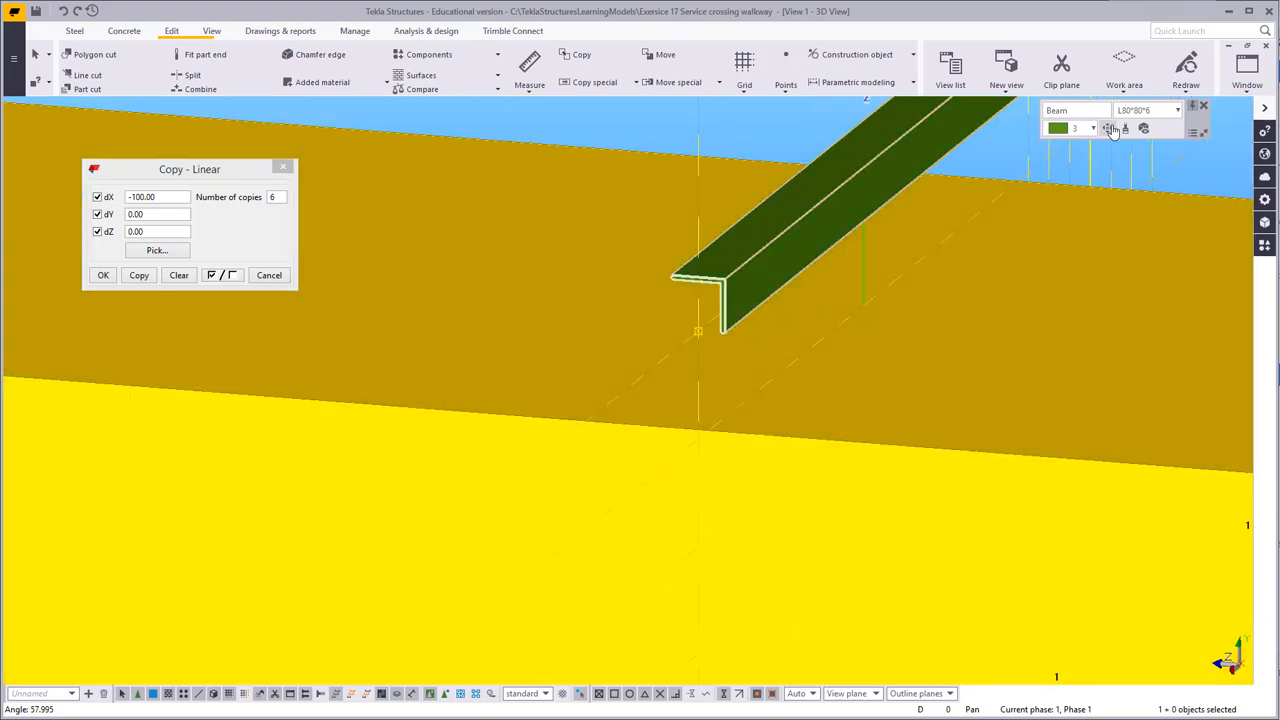
pyautogui.click(1110, 129)
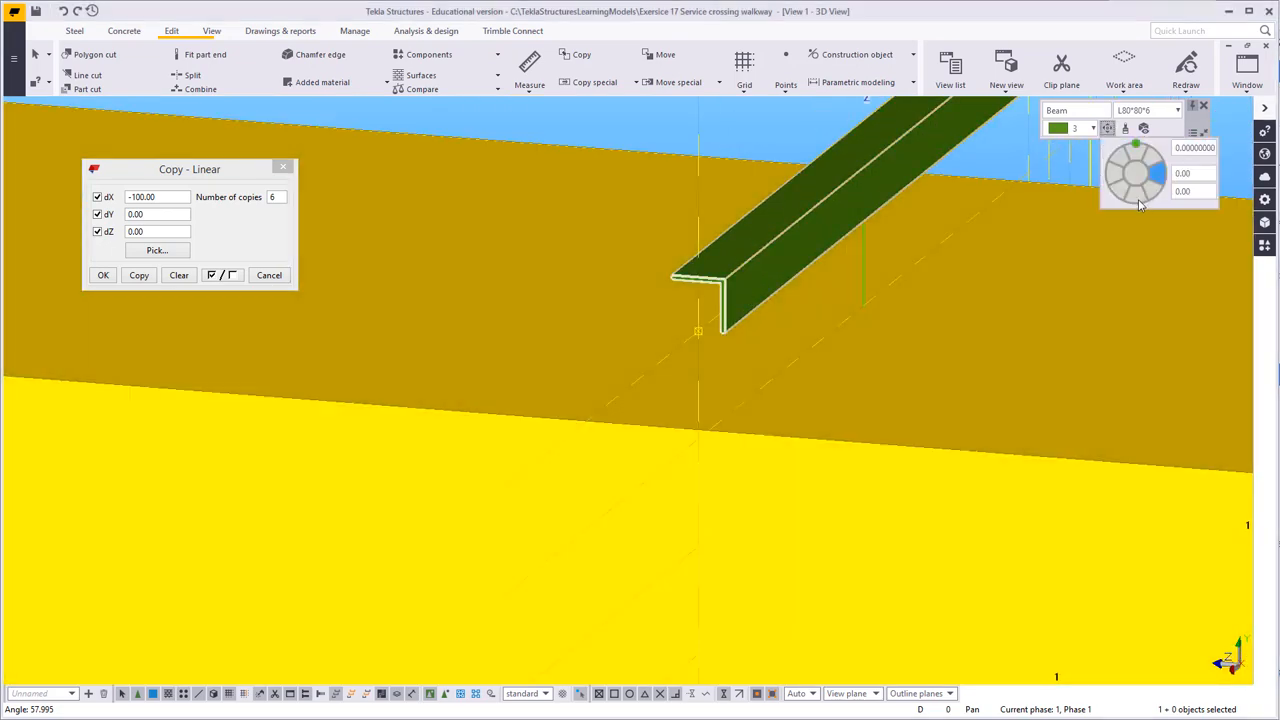
pyautogui.click(1138, 199)
pyautogui.click(1110, 177)
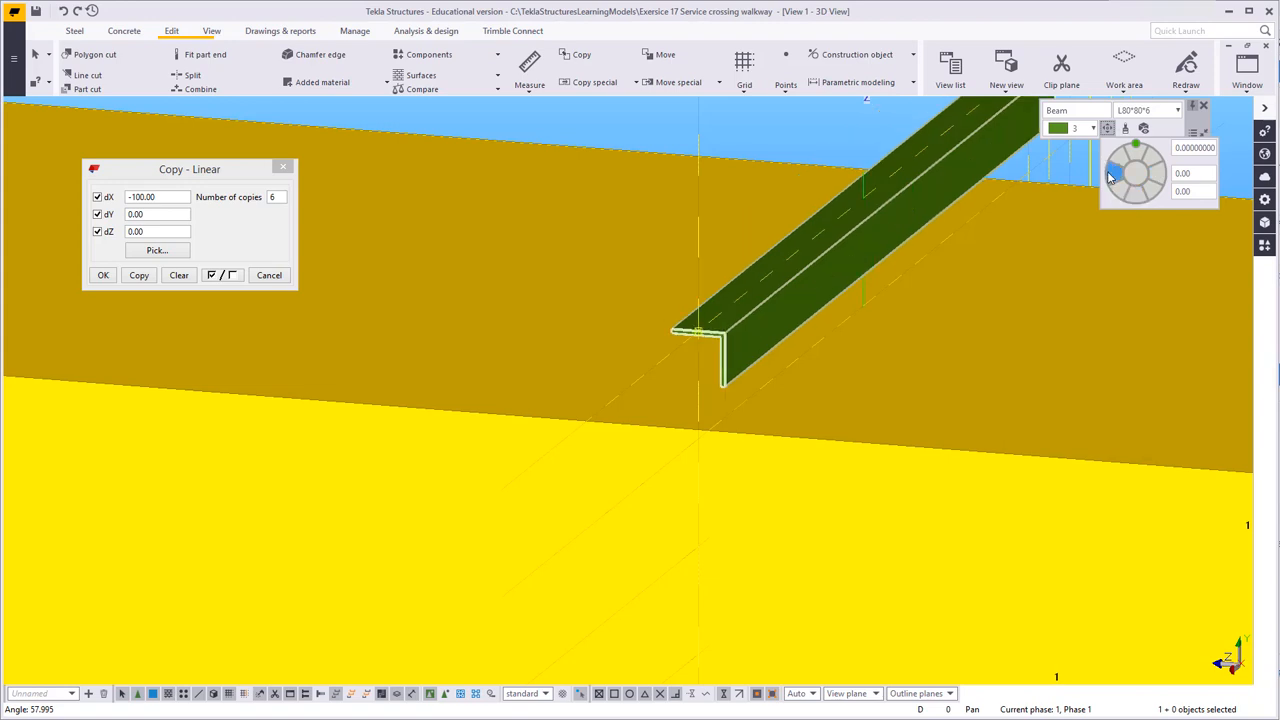
pyautogui.click(1119, 196)
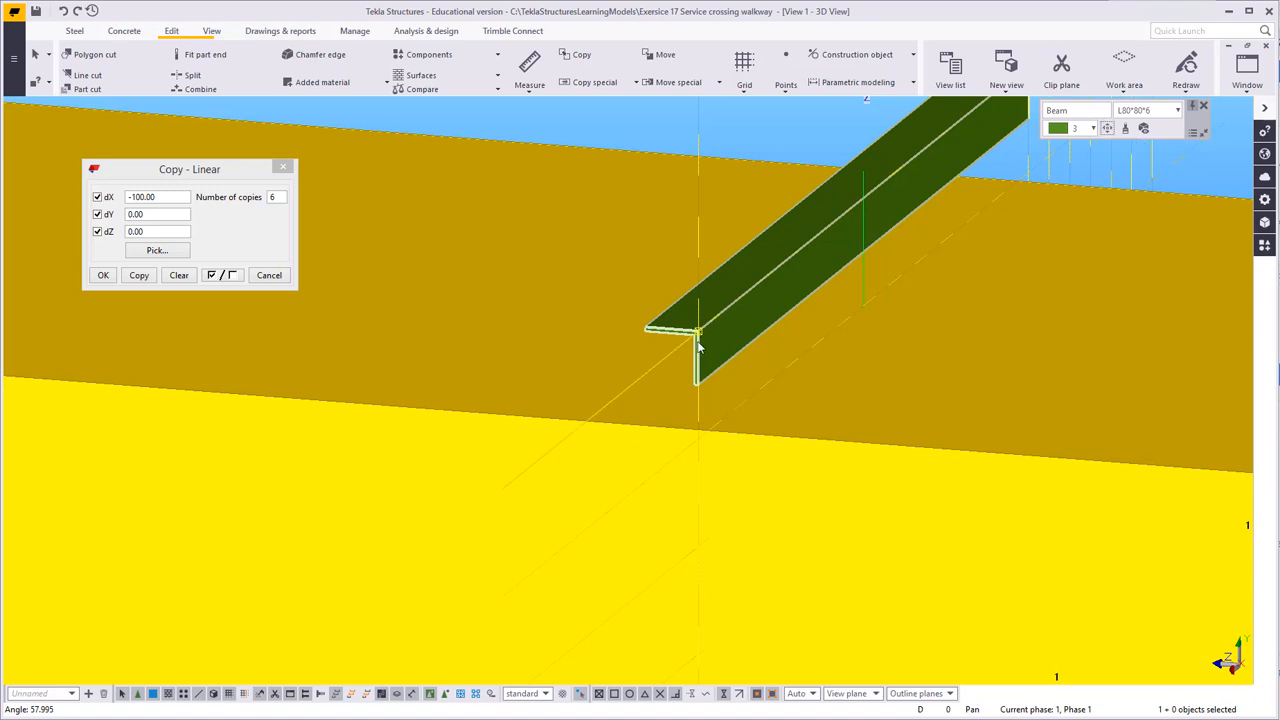
pyautogui.moveTo(706, 354); pyautogui.dragTo(567, 222, button='middle')
pyautogui.rightClick(530, 184)
pyautogui.click(566, 192)
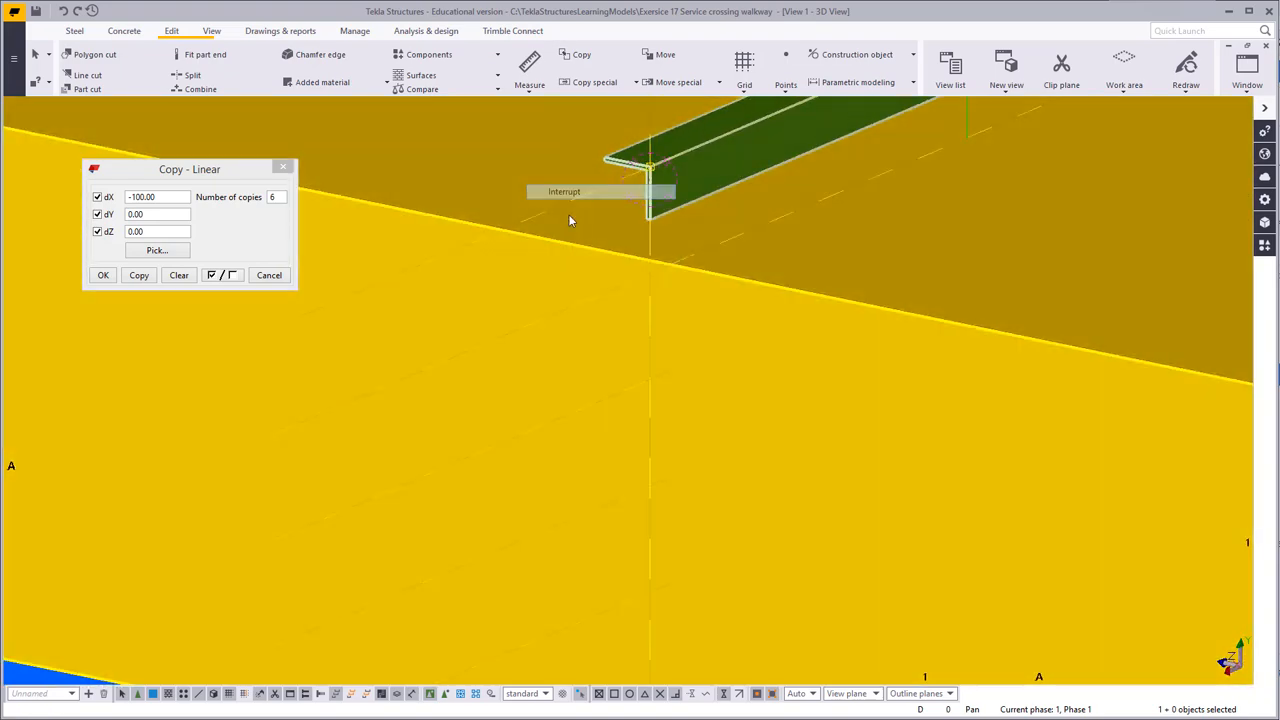
# Step: Open the steel angle's properties and move the contextual toolbar clear of the properties pane
pyautogui.scroll(-3, 569, 216)
pyautogui.moveTo(700, 214); pyautogui.dragTo(577, 349, button='middle')
pyautogui.scroll(3, 580, 320)
pyautogui.doubleClick(585, 290)
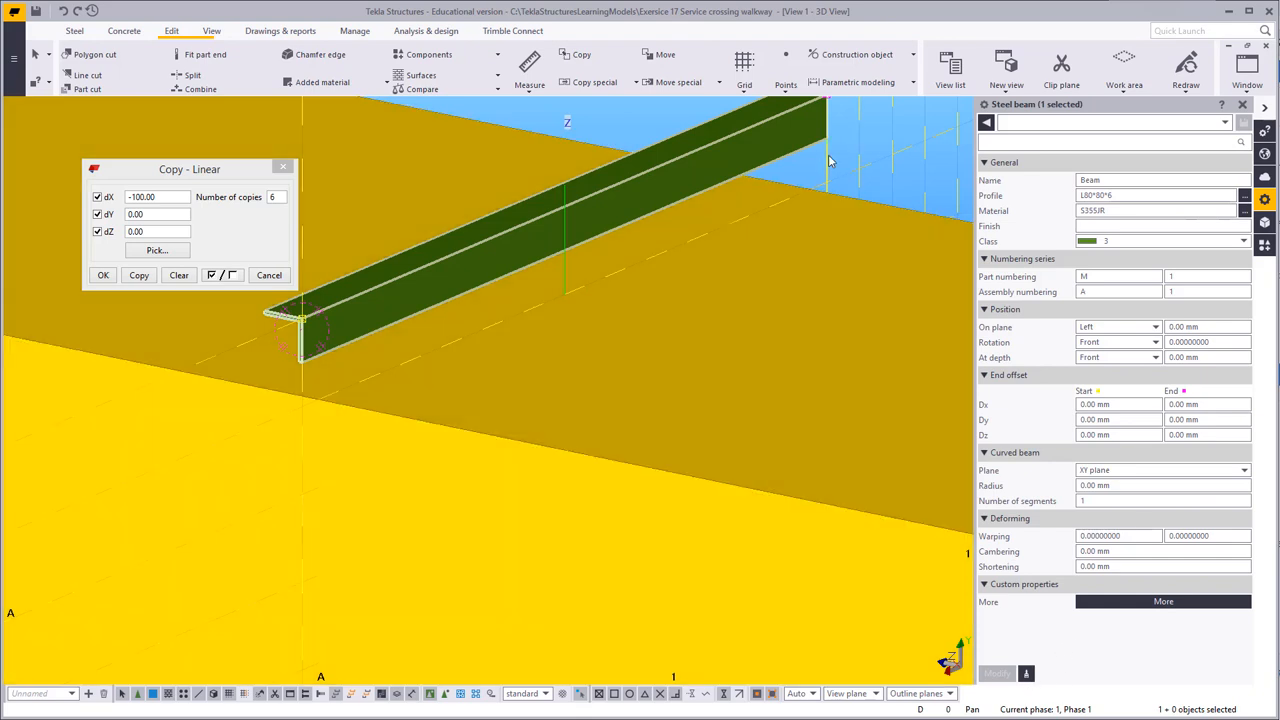
pyautogui.click(812, 169)
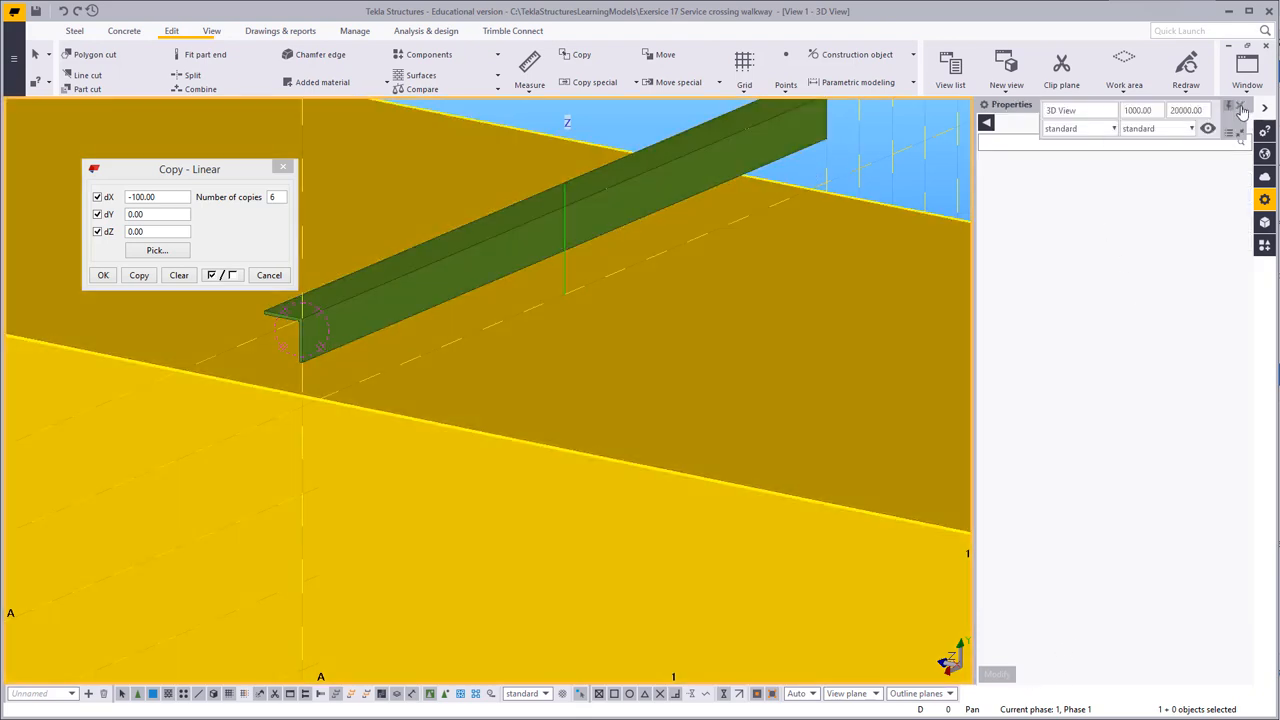
pyautogui.moveTo(1236, 119); pyautogui.dragTo(961, 121)
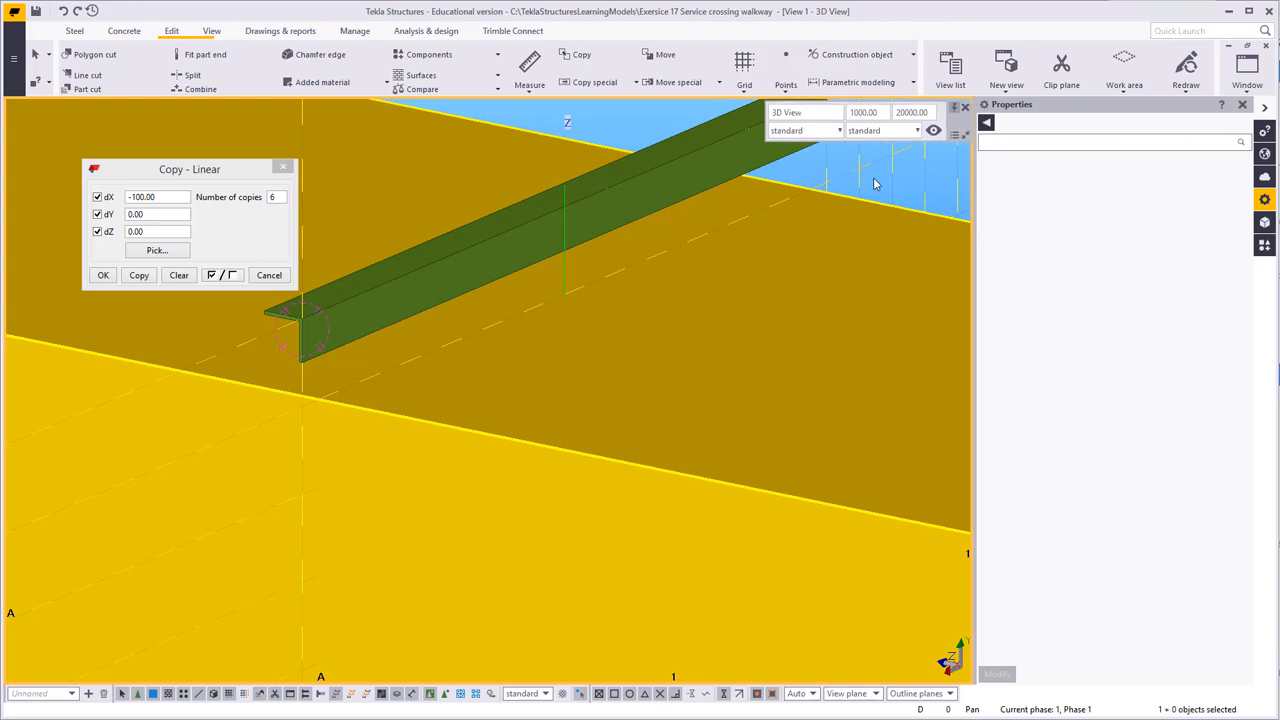
pyautogui.click(749, 172)
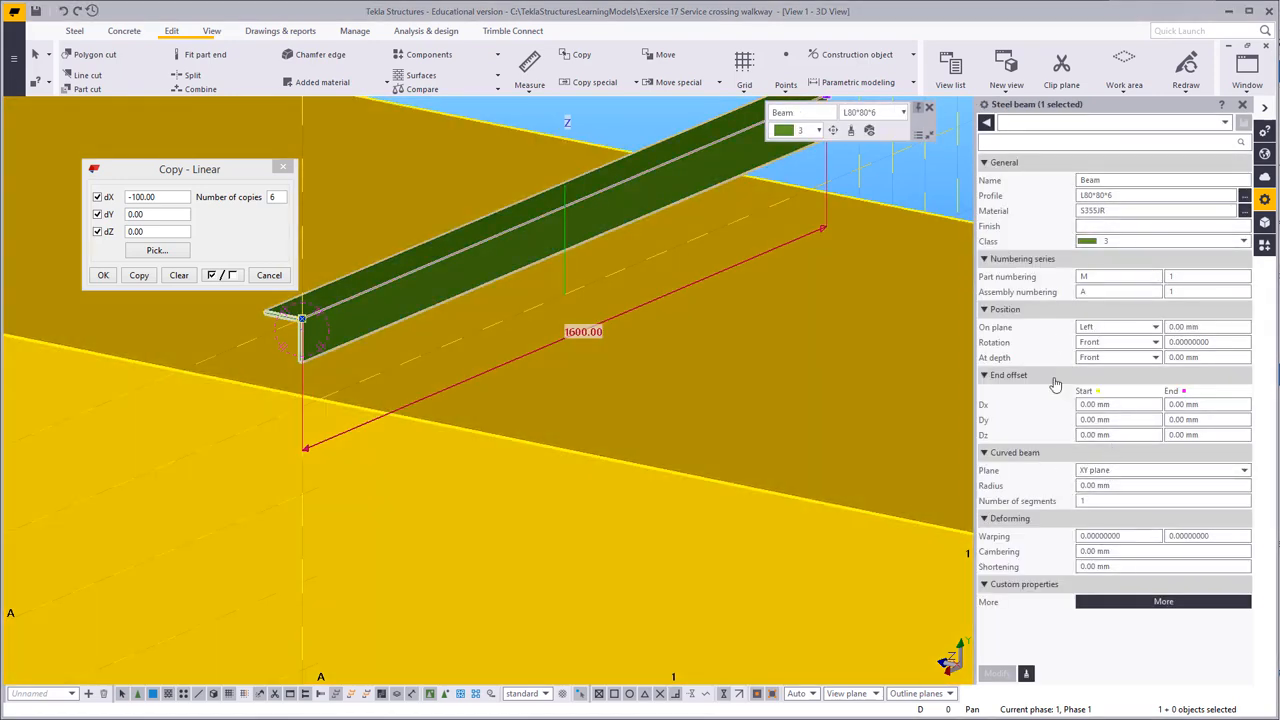
pyautogui.click(1026, 675)
pyautogui.rightClick(788, 290)
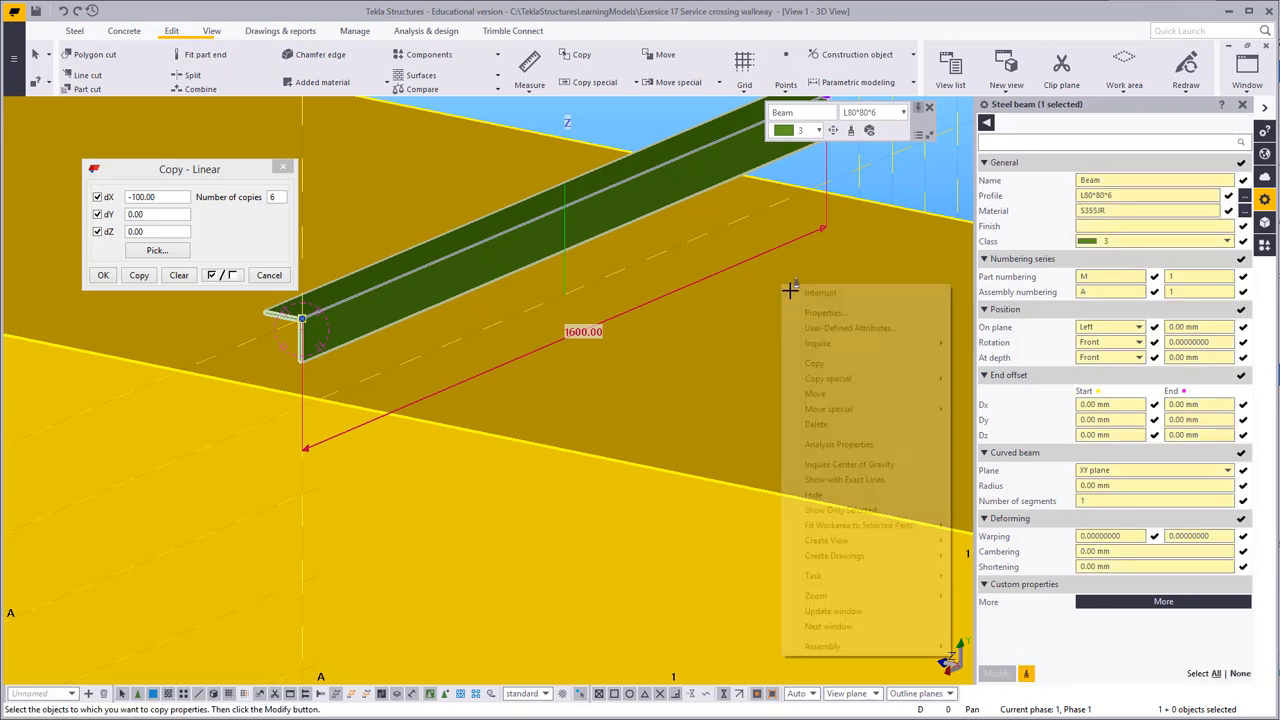
pyautogui.click(789, 291)
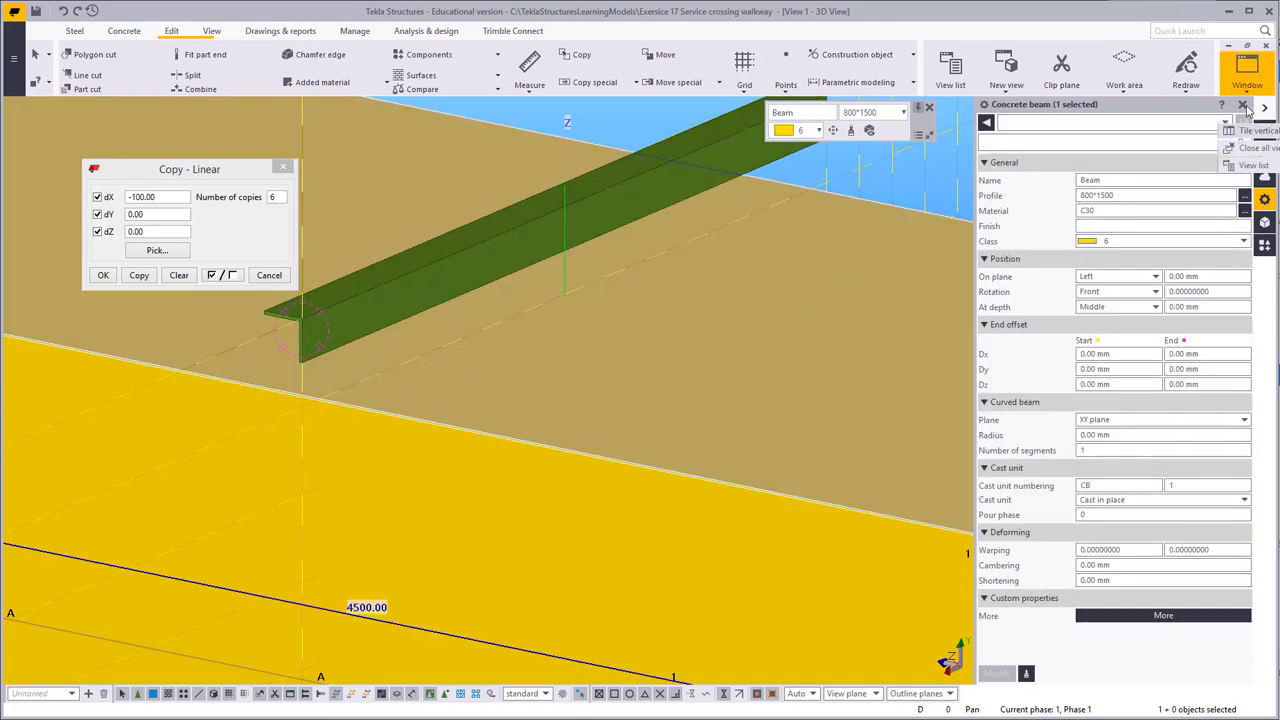
# Step: Switch to the section view, View 2, and select the horizontal L80*80*6 angle above the concrete beam
pyautogui.click(1247, 70)
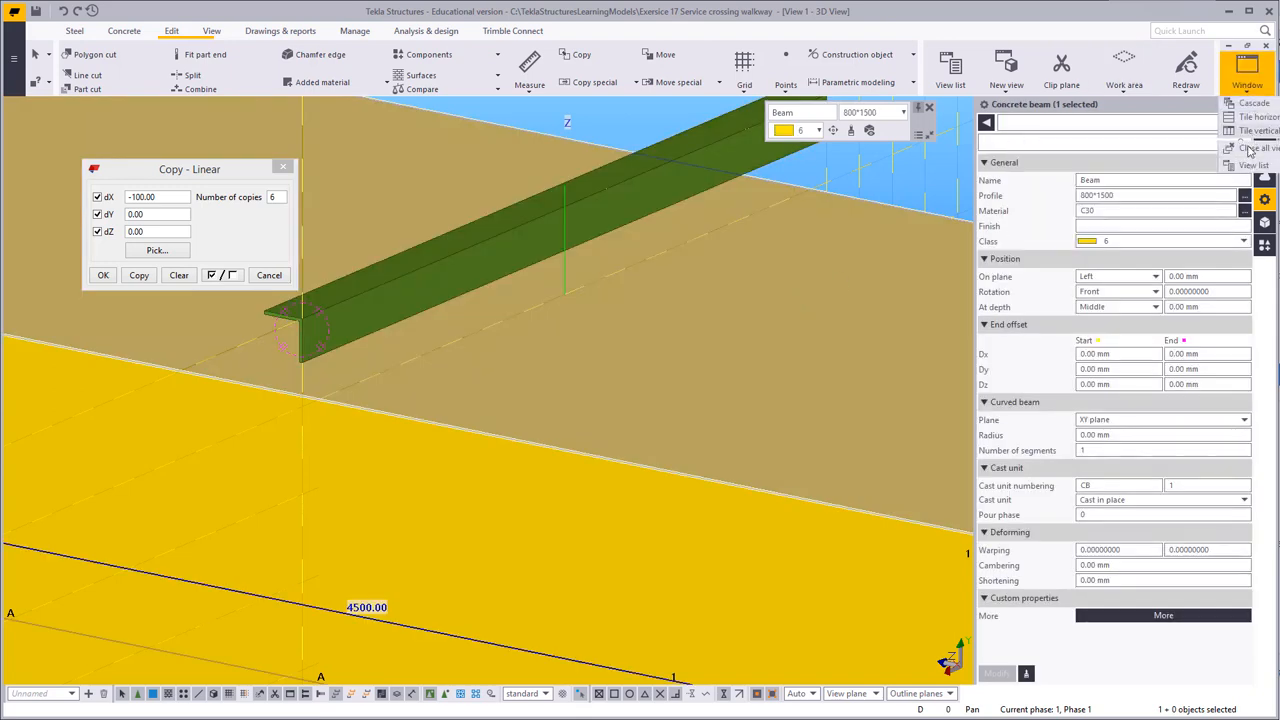
pyautogui.click(1250, 163)
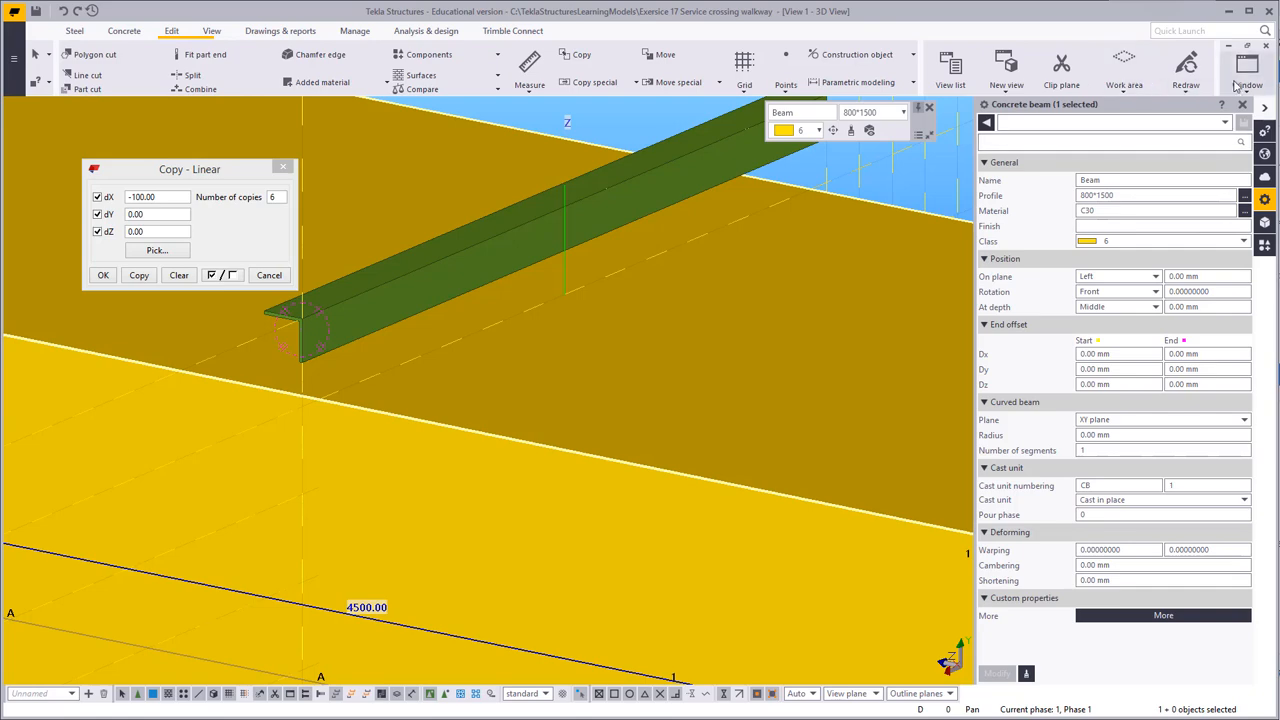
pyautogui.click(1247, 70)
pyautogui.click(1250, 210)
pyautogui.moveTo(366, 393); pyautogui.dragTo(431, 386, button='middle')
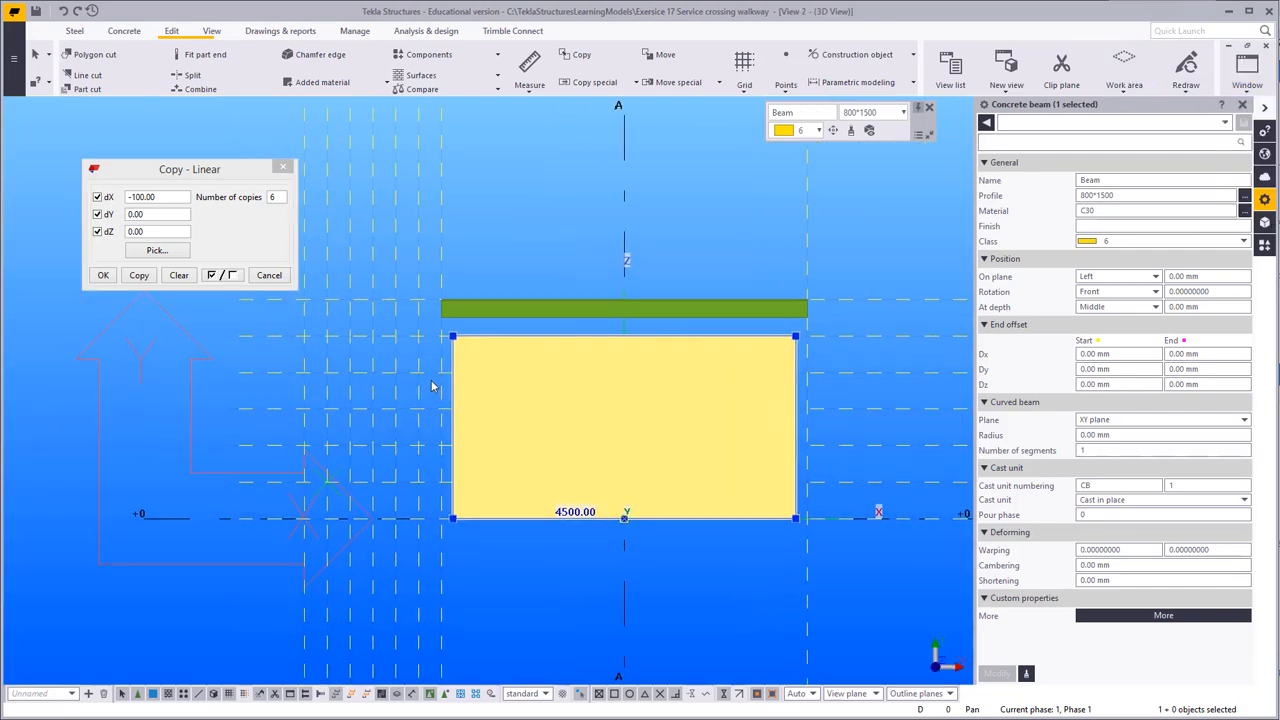
pyautogui.scroll(2, 434, 380)
pyautogui.click(474, 275)
pyautogui.moveTo(446, 307); pyautogui.dragTo(541, 280, button='middle')
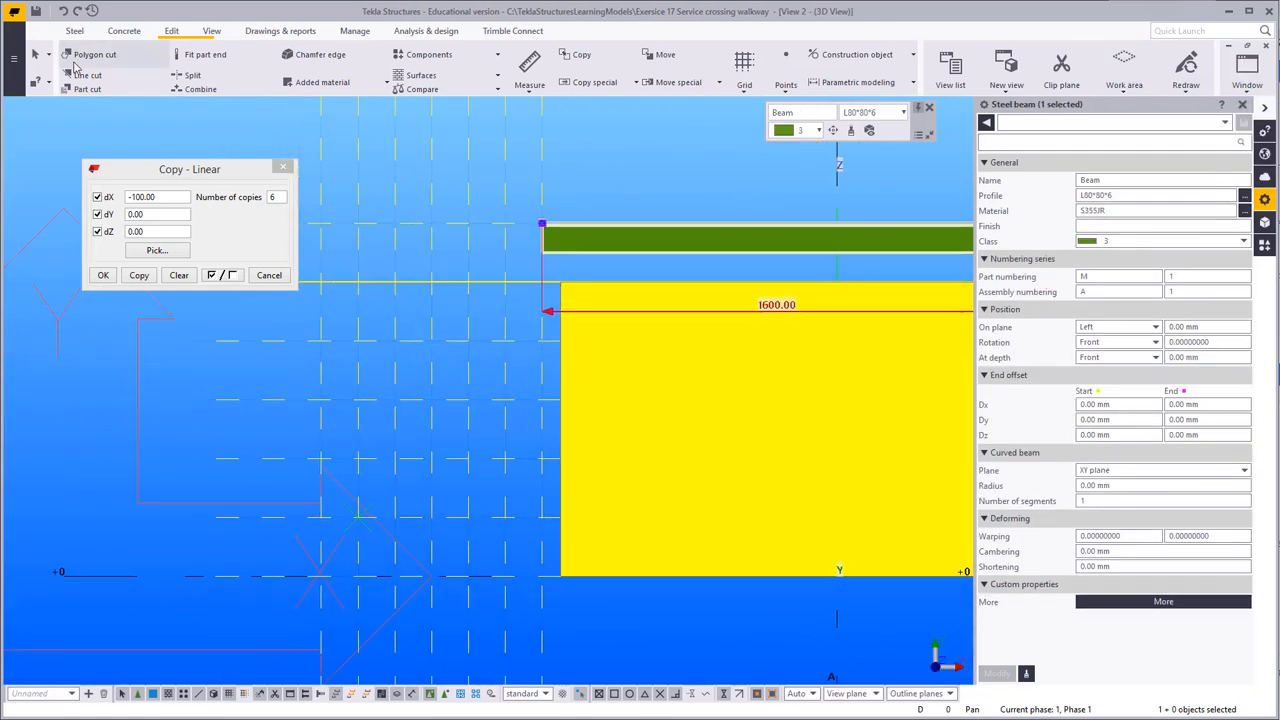
# Step: Create a sloping L80*80*6 steel beam from the lowest outer construction-line intersection up to the horizontal angle's left end
pyautogui.click(74, 30)
pyautogui.click(120, 65)
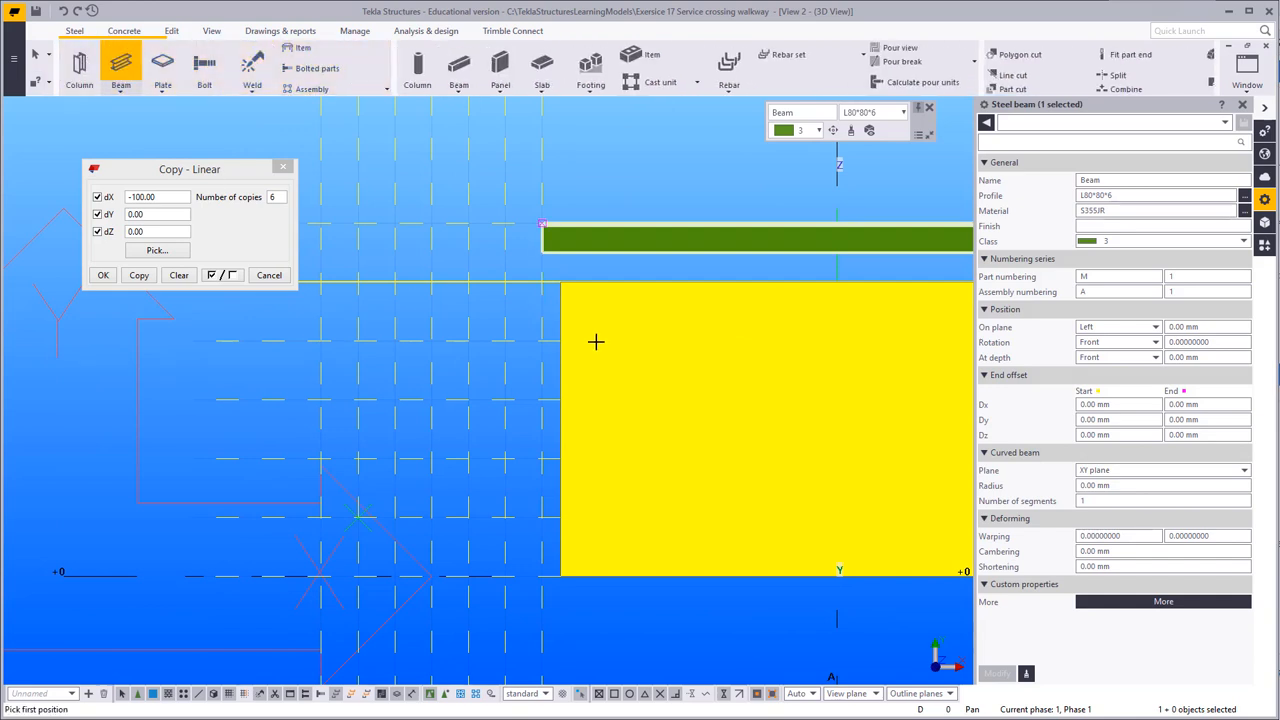
pyautogui.moveTo(492, 326); pyautogui.dragTo(681, 265, button='middle')
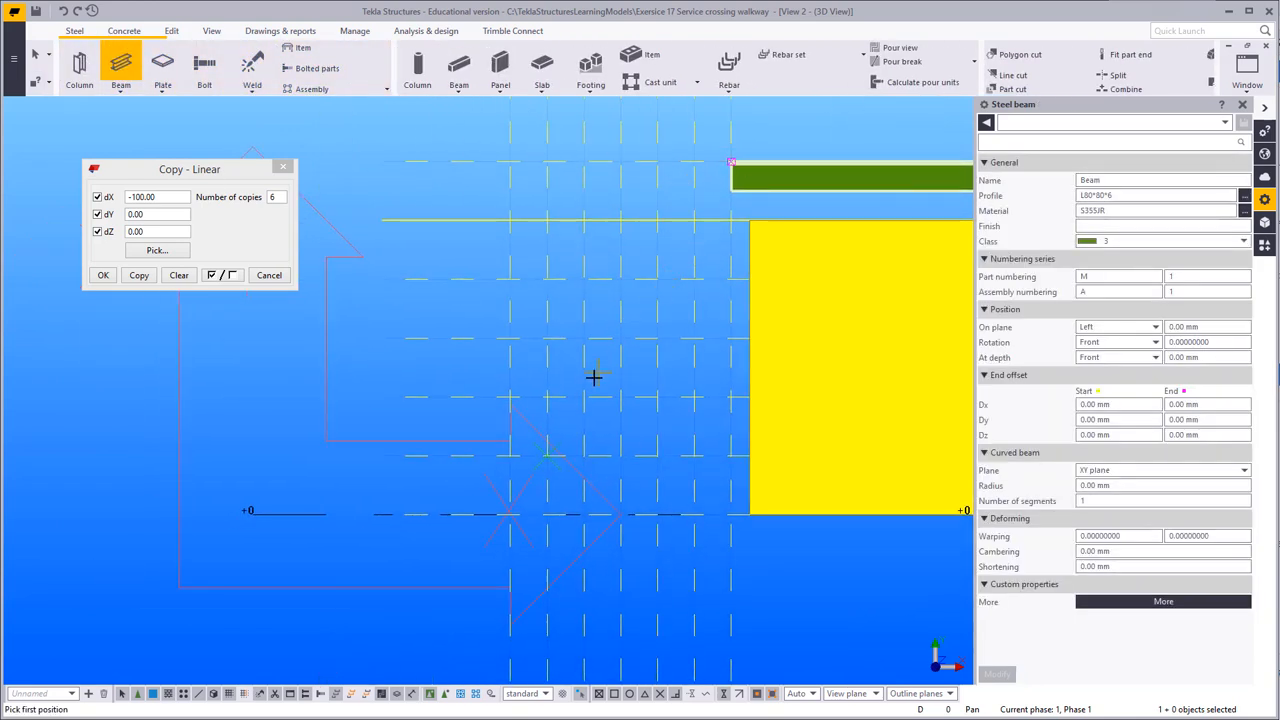
pyautogui.click(510, 513)
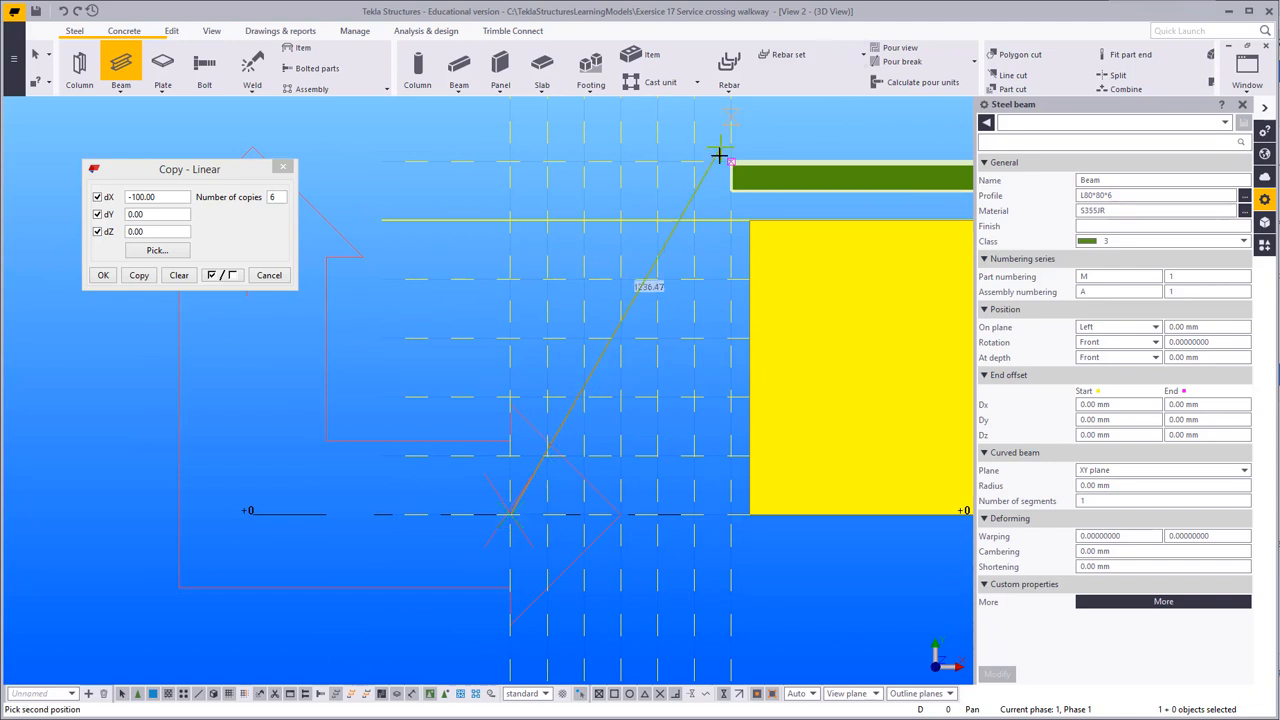
pyautogui.click(727, 160)
pyautogui.scroll(2, 745, 158)
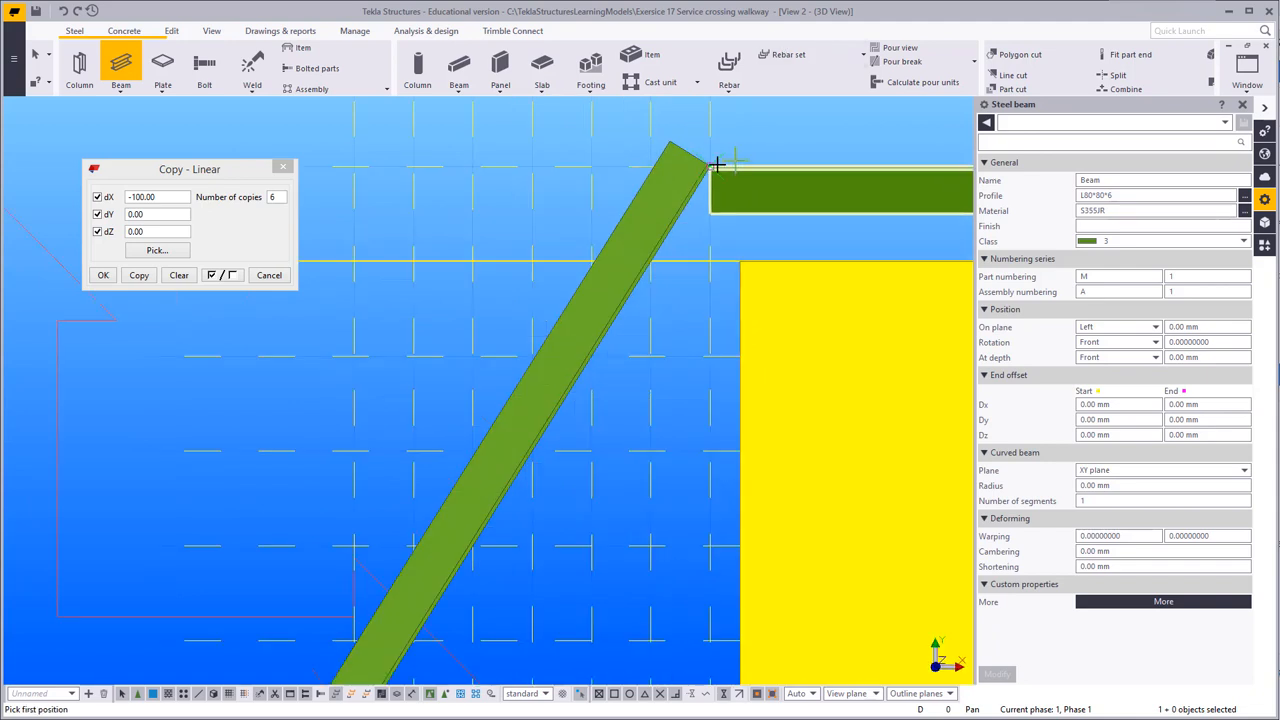
# Step: Create another sloping L80*80*6 beam in the opposite direction, from the horizontal angle's left end down to the lowest outer grid intersection
pyautogui.click(647, 197)
pyautogui.moveTo(556, 383); pyautogui.dragTo(791, 80, button='middle')
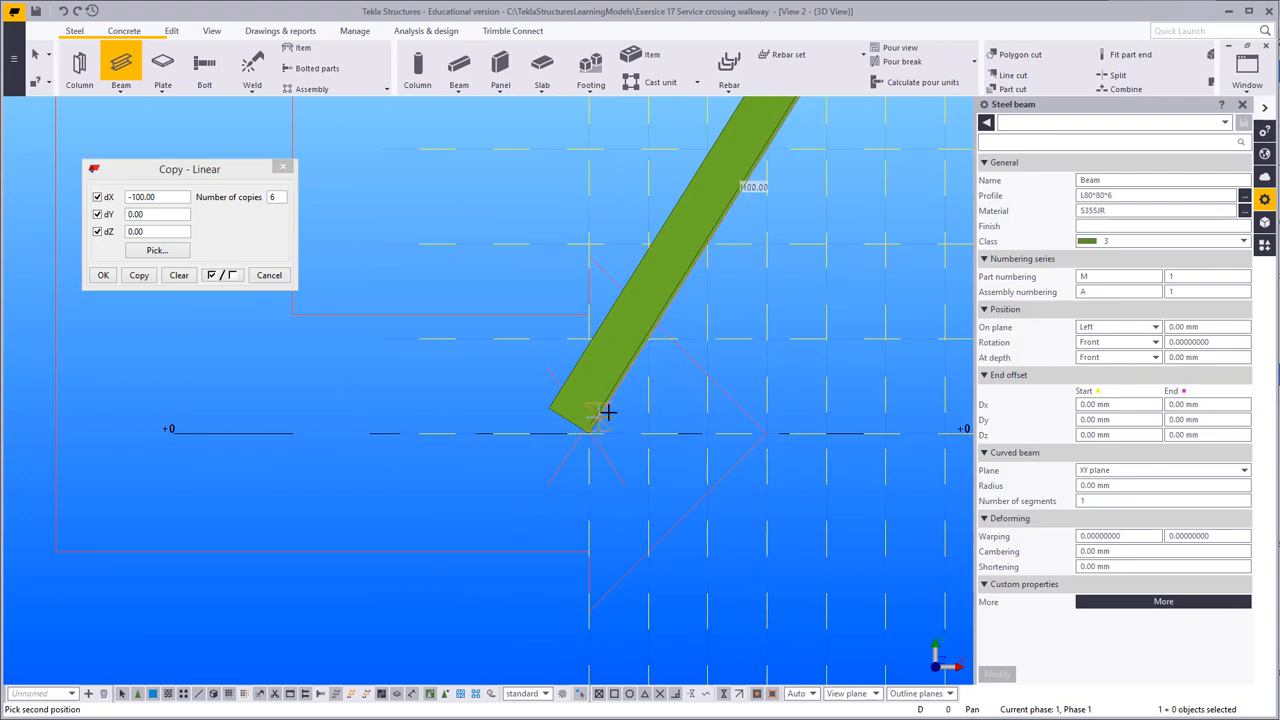
pyautogui.click(534, 471)
pyautogui.scroll(-4, 509, 477)
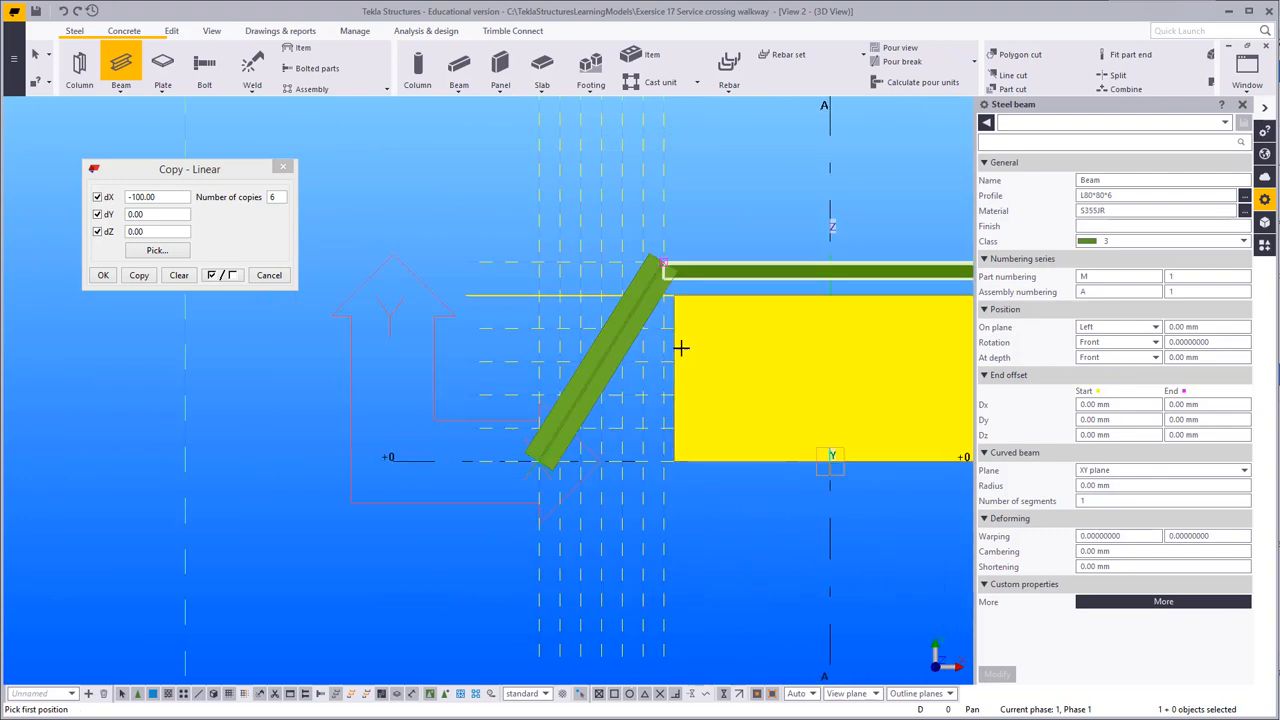
pyautogui.moveTo(960, 316); pyautogui.dragTo(660, 289, button='middle')
pyautogui.scroll(1, 663, 289)
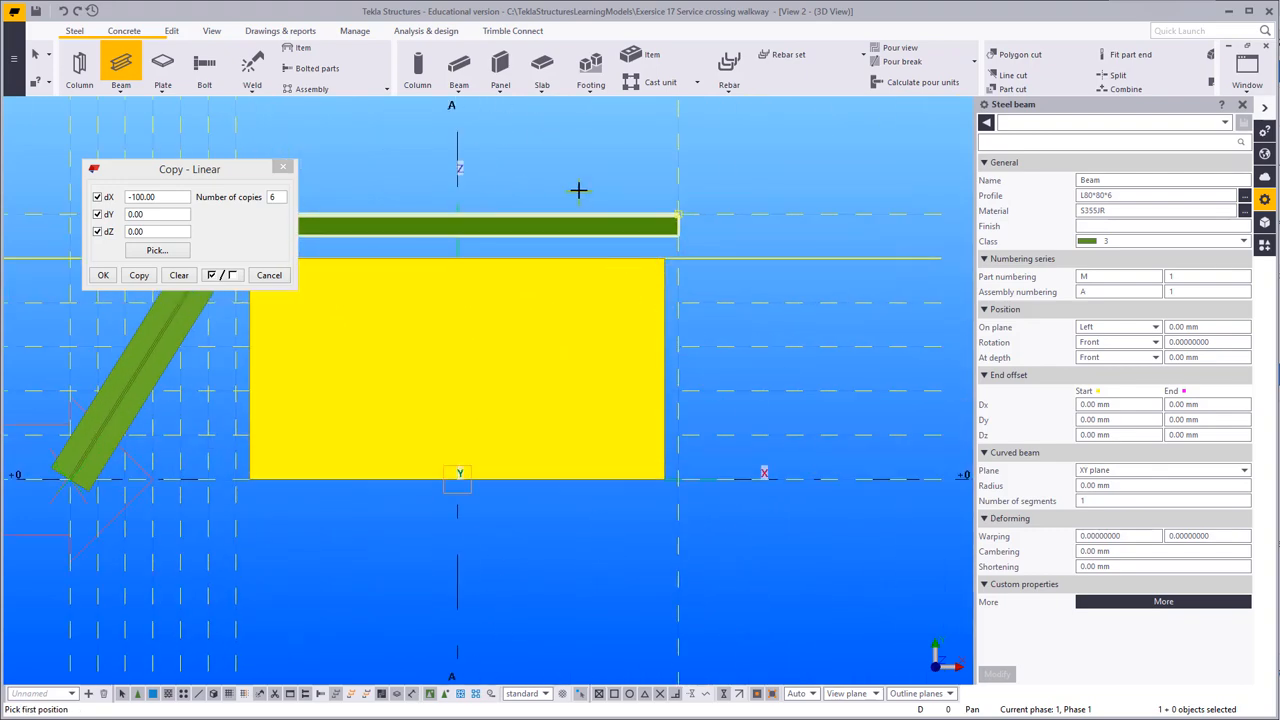
pyautogui.rightClick(578, 190)
pyautogui.click(617, 198)
pyautogui.rightClick(514, 164)
pyautogui.click(532, 177)
# Step: Delete the sloping angle that was drawn upward, keeping the one drawn from top to bottom
pyautogui.moveTo(454, 262); pyautogui.dragTo(314, 309, button='middle')
pyautogui.moveTo(443, 398); pyautogui.dragTo(757, 357, button='middle')
pyautogui.scroll(4, 374, 218)
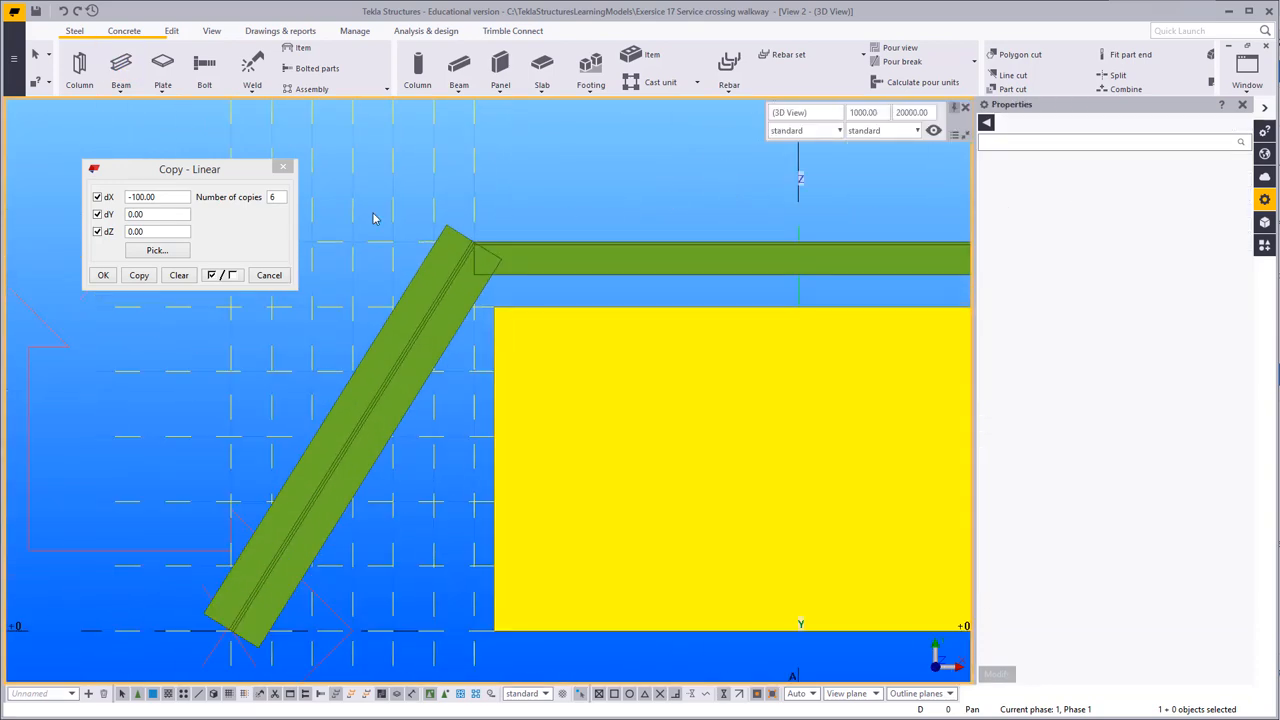
pyautogui.scroll(1, 374, 218)
pyautogui.rightClick(520, 258)
pyautogui.click(523, 331)
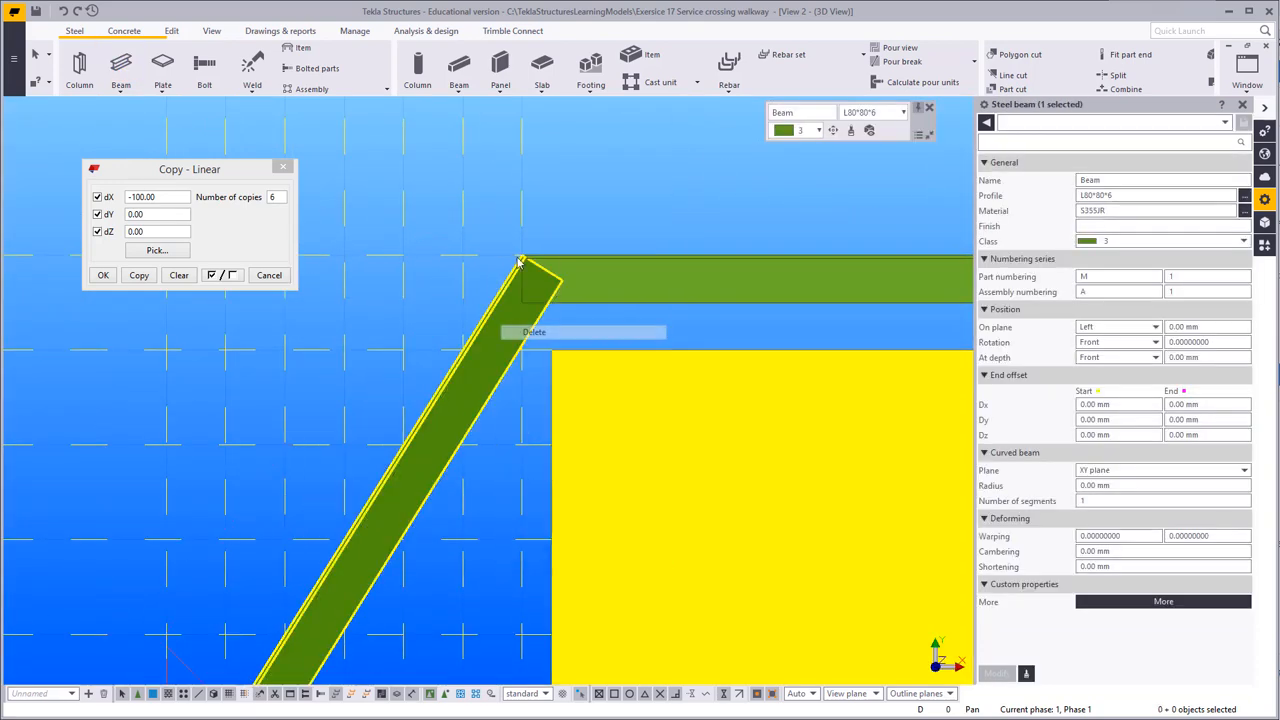
# Step: Switch to the 3D view, View 1, turn it towards the sloping angle and set the work plane to the model origin
pyautogui.click(1247, 68)
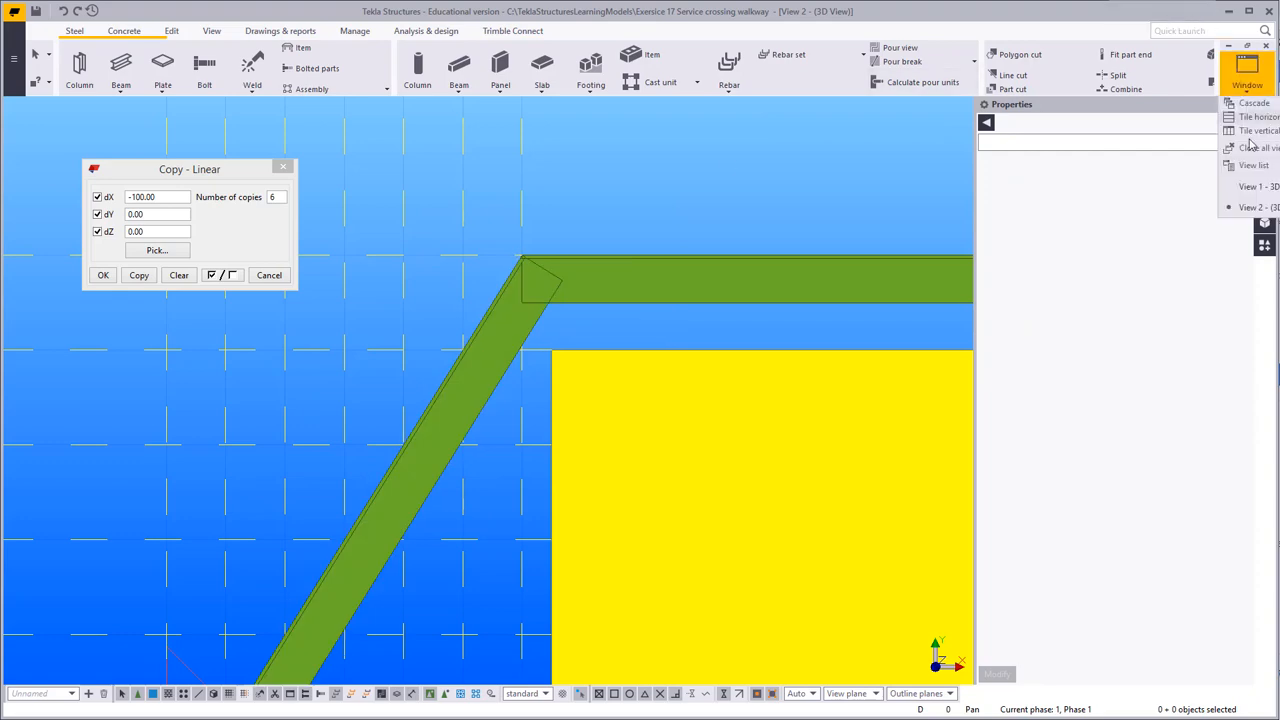
pyautogui.click(1262, 190)
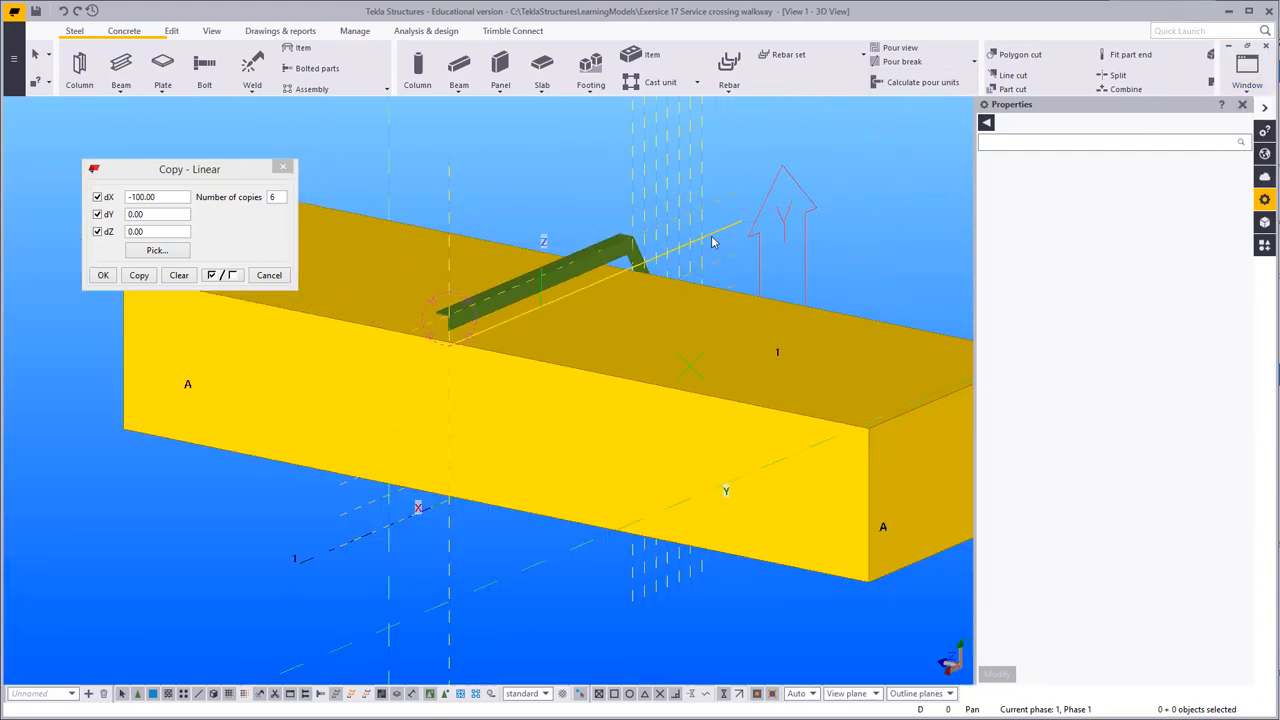
pyautogui.keyDown('ctrl'); pyautogui.moveTo(713, 242); pyautogui.dragTo(414, 274, button='middle'); pyautogui.keyUp('ctrl')
pyautogui.moveTo(674, 540); pyautogui.dragTo(630, 312, button='middle')
pyautogui.scroll(3, 640, 364)
pyautogui.moveTo(630, 312); pyautogui.dragTo(683, 380, button='middle')
pyautogui.scroll(-3, 683, 317)
pyautogui.scroll(-1, 683, 380)
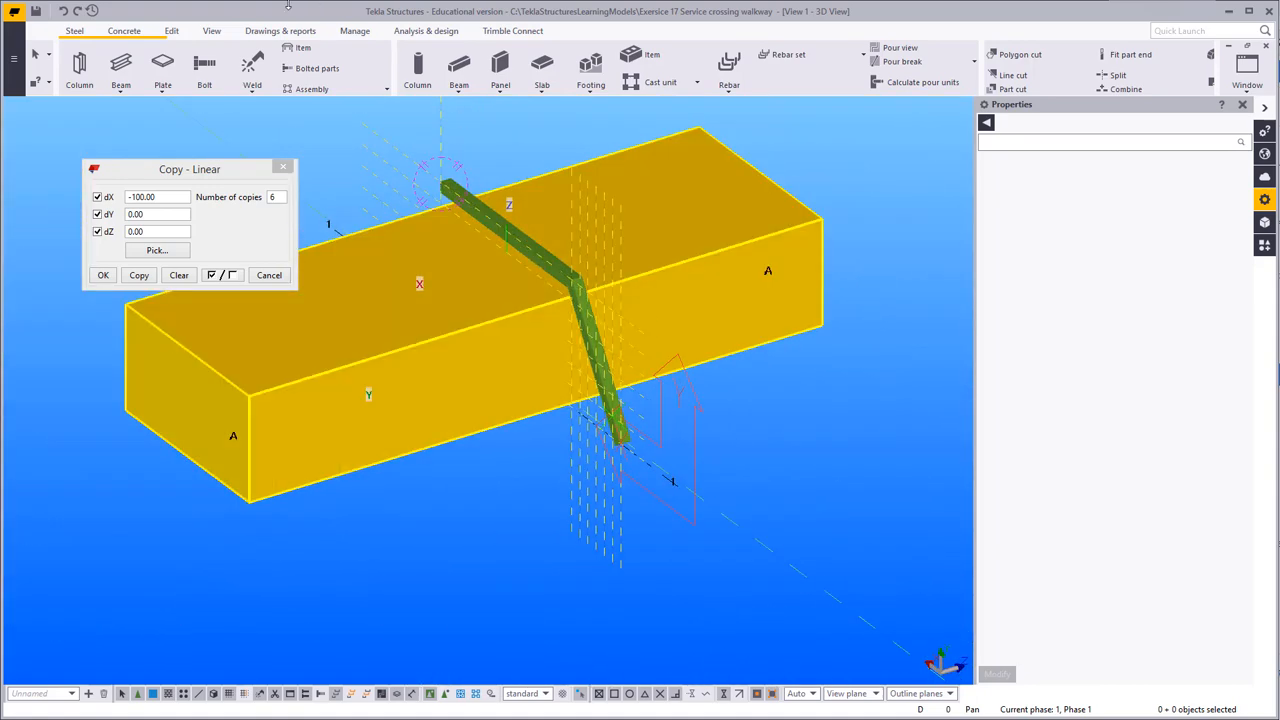
pyautogui.click(207, 35)
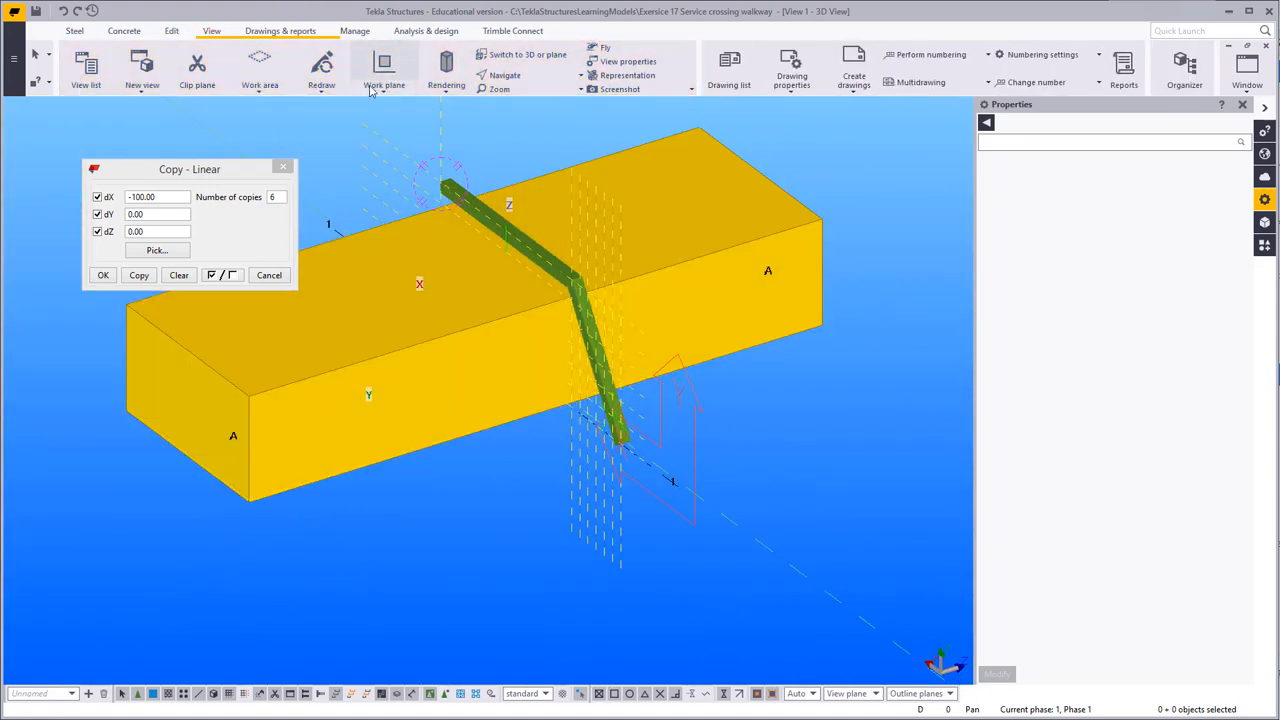
pyautogui.click(370, 90)
pyautogui.click(400, 326)
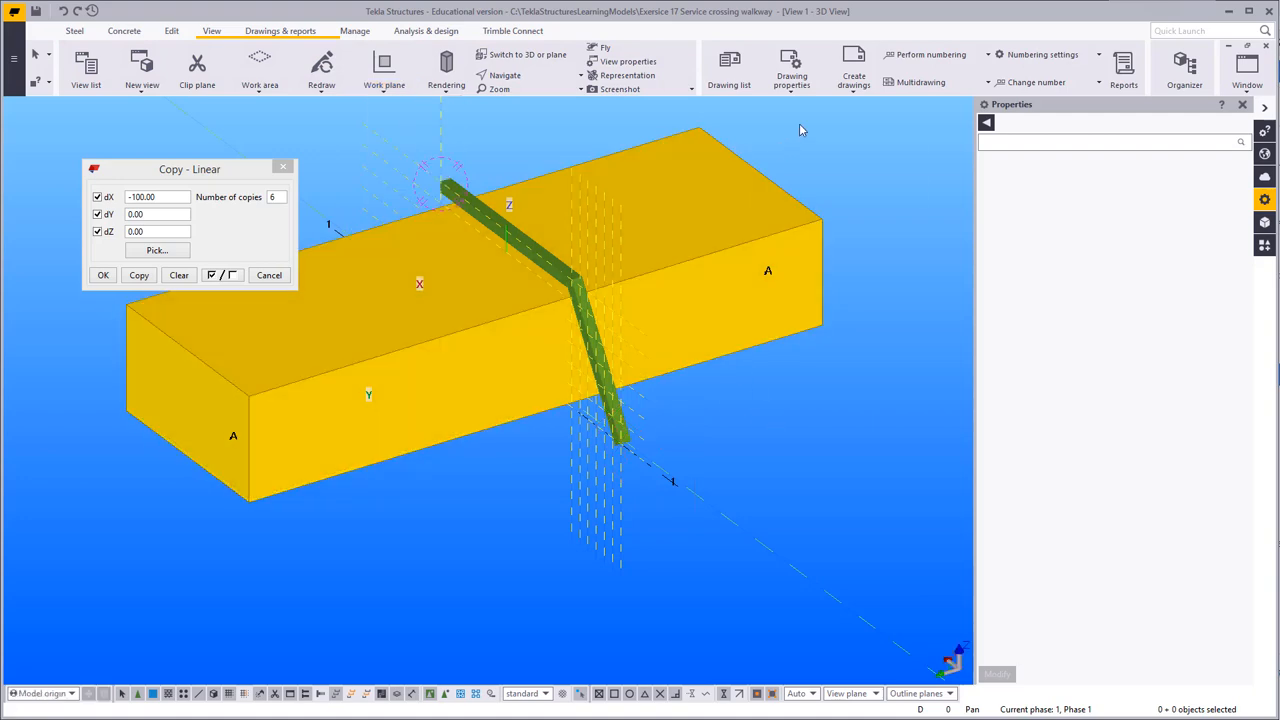
# Step: Examine the sloping angle, especially its lower end, against the construction-line grid in the 3D view
pyautogui.scroll(-3, 791, 428)
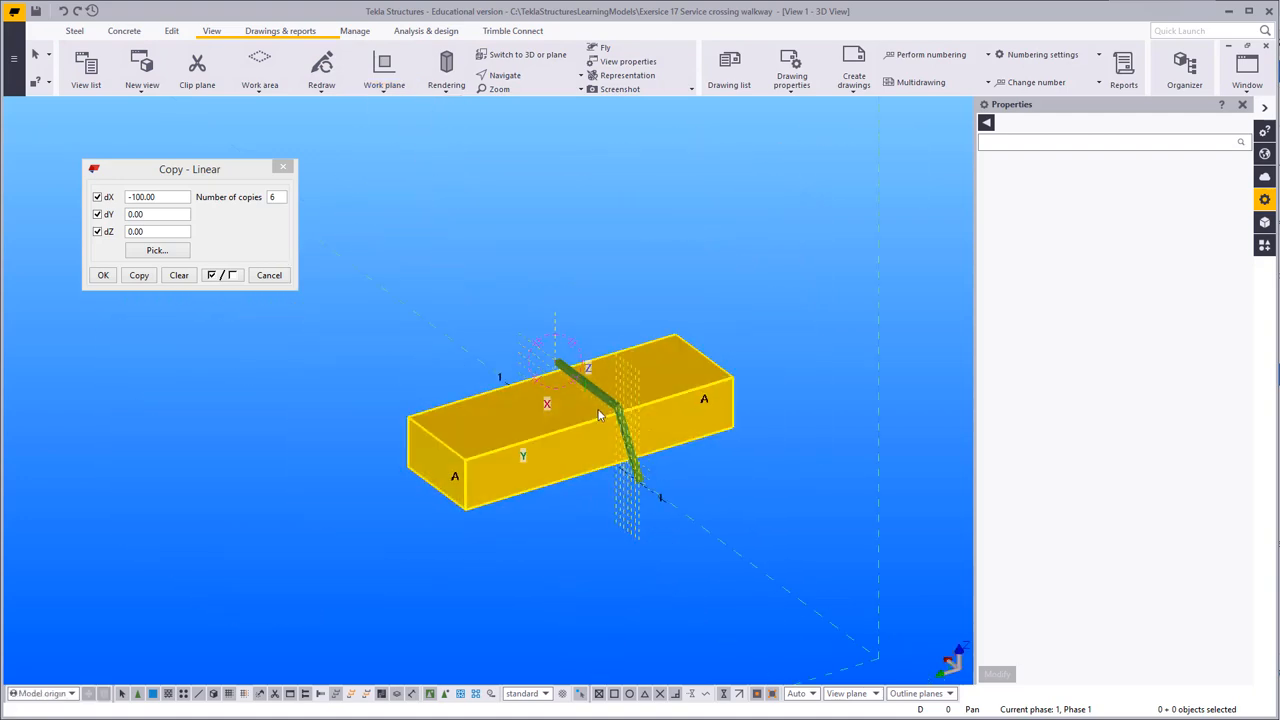
pyautogui.keyDown('ctrl'); pyautogui.moveTo(600, 415); pyautogui.dragTo(618, 463, button='middle'); pyautogui.keyUp('ctrl')
pyautogui.scroll(4, 618, 467)
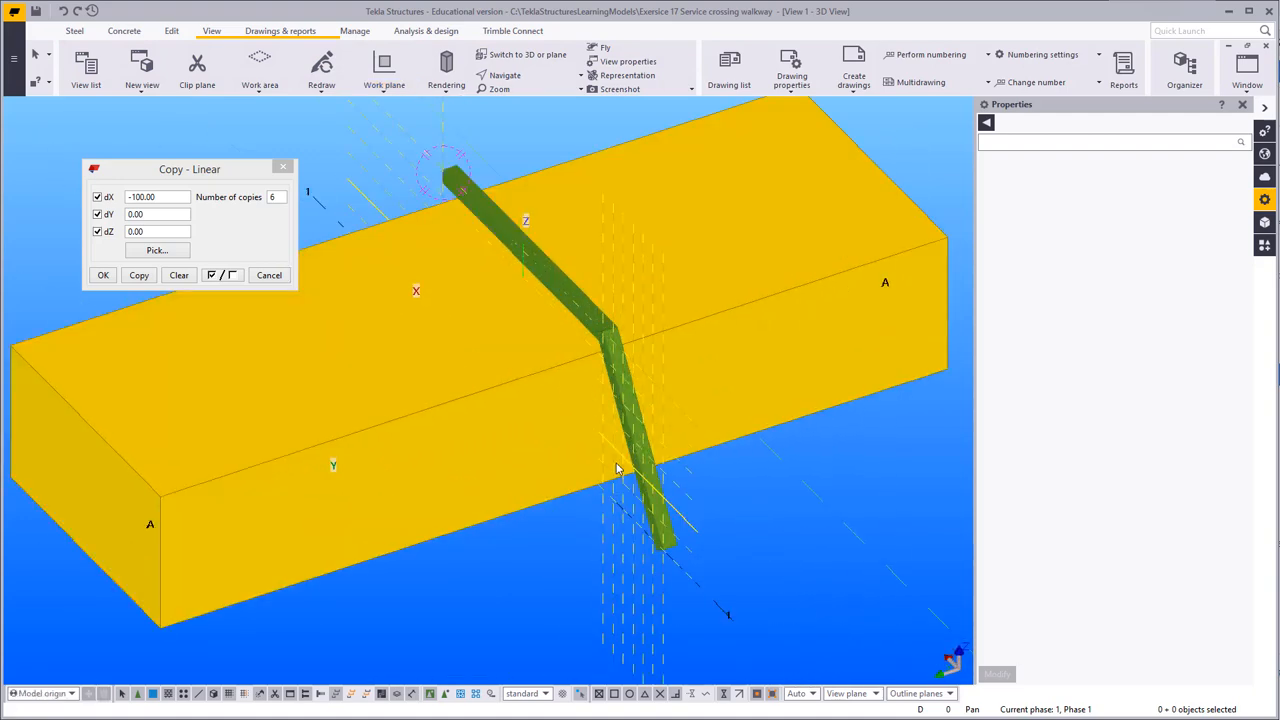
pyautogui.scroll(3, 618, 467)
pyautogui.moveTo(540, 502); pyautogui.dragTo(645, 395, button='middle')
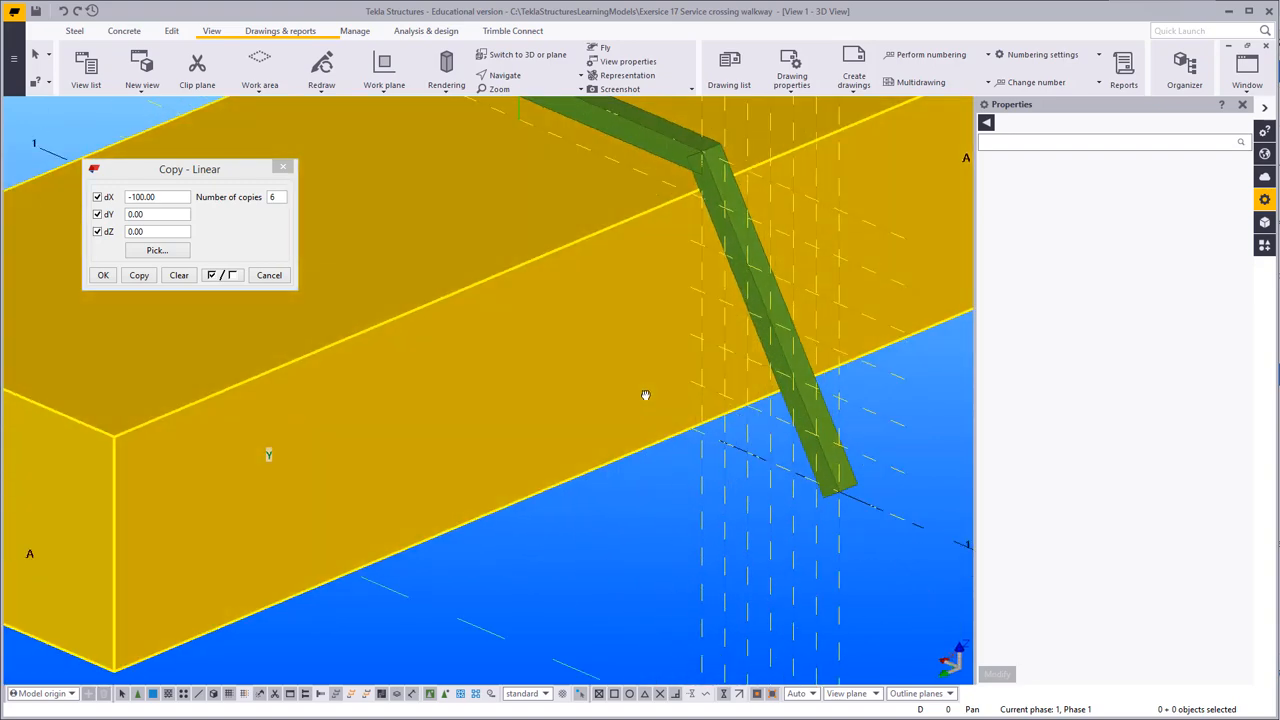
pyautogui.scroll(-3, 645, 395)
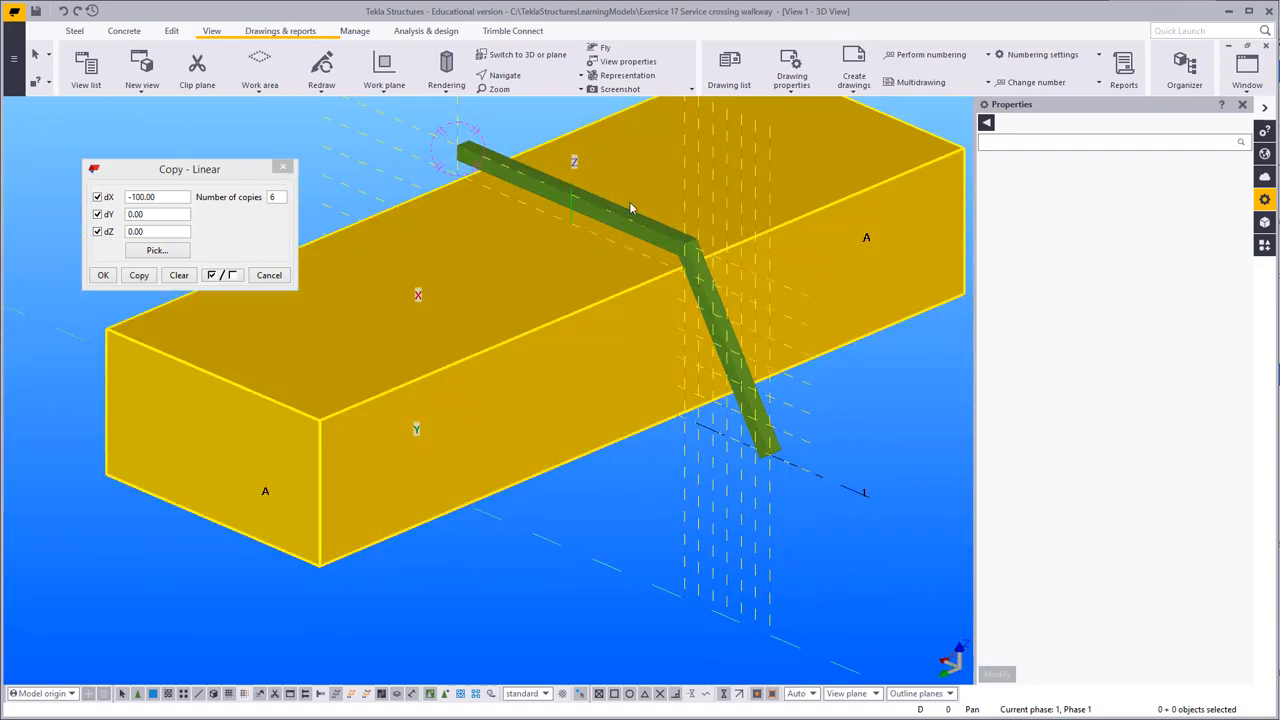
pyautogui.moveTo(598, 190); pyautogui.dragTo(582, 262, button='middle')
pyautogui.scroll(6, 803, 506)
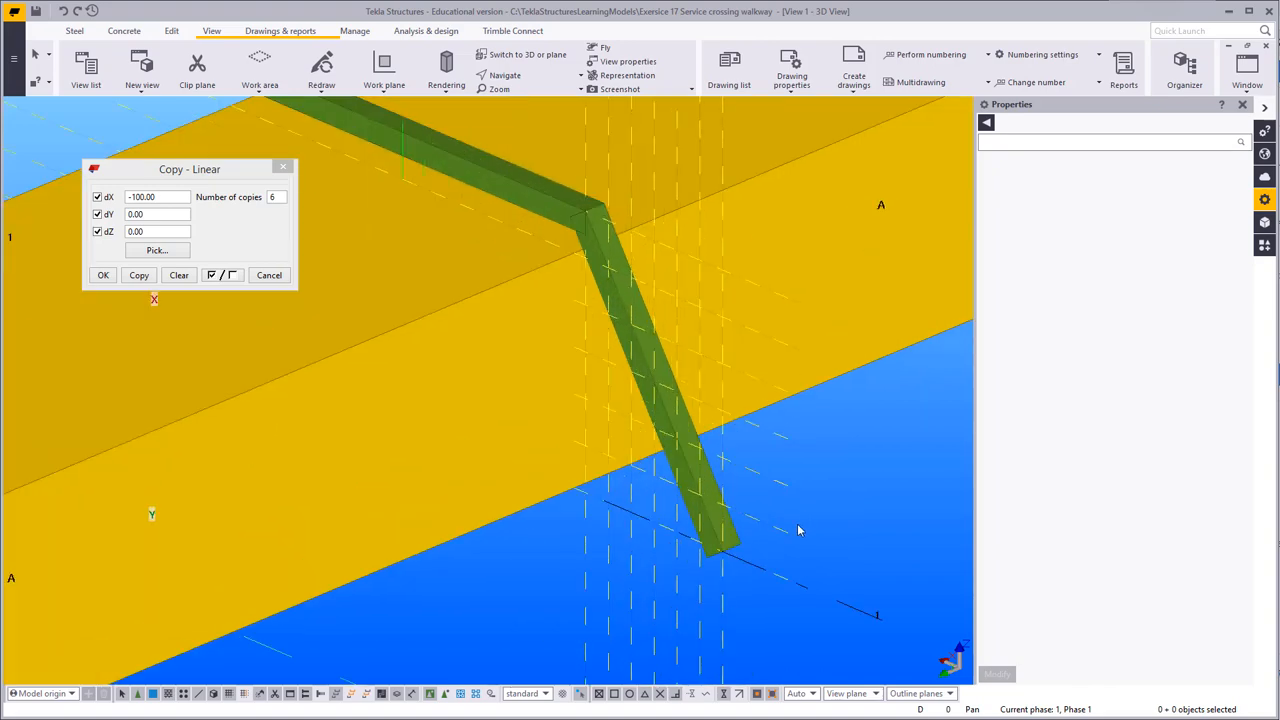
pyautogui.moveTo(728, 566); pyautogui.dragTo(810, 433, button='middle')
pyautogui.scroll(2, 772, 479)
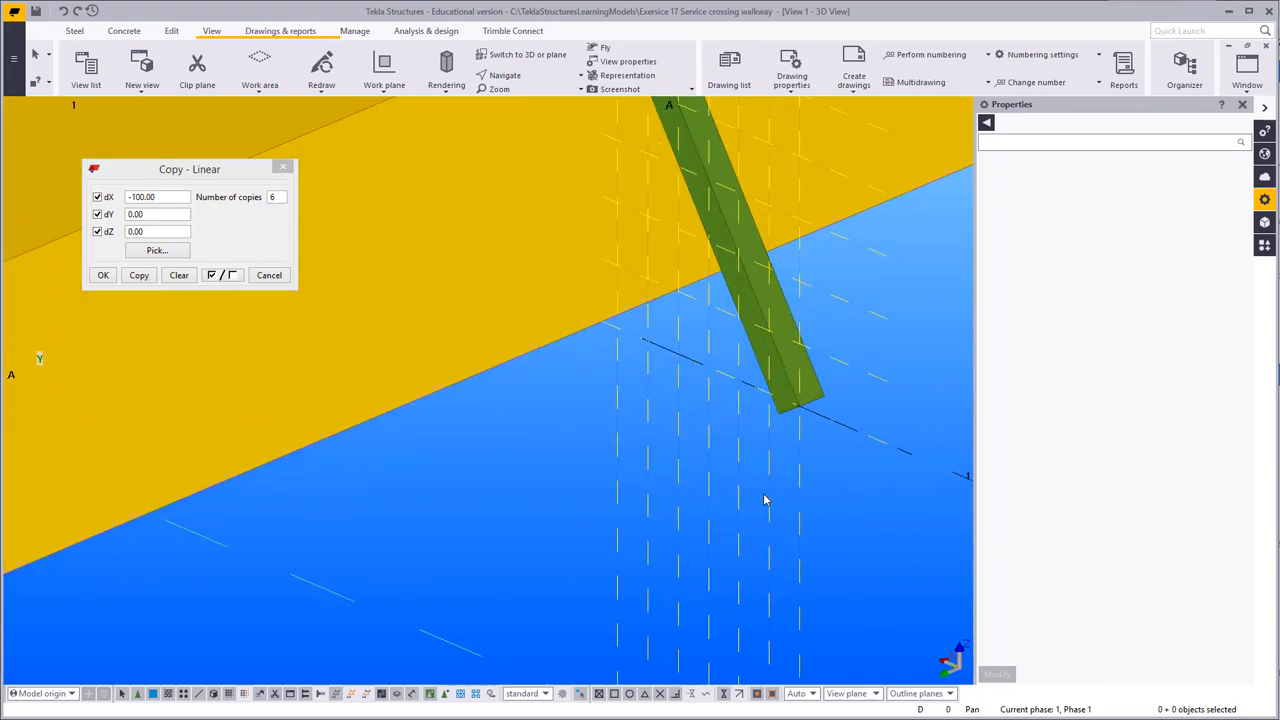
pyautogui.scroll(-5, 716, 474)
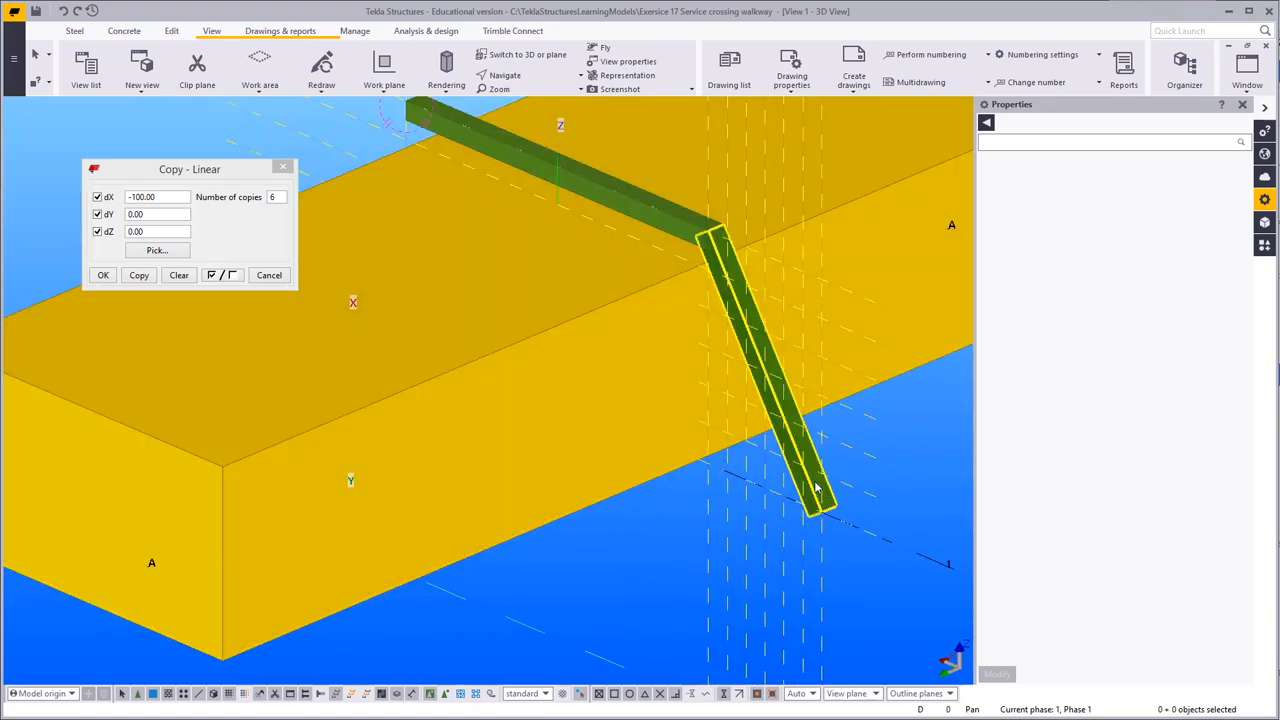
pyautogui.moveTo(816, 493); pyautogui.dragTo(742, 505, button='middle')
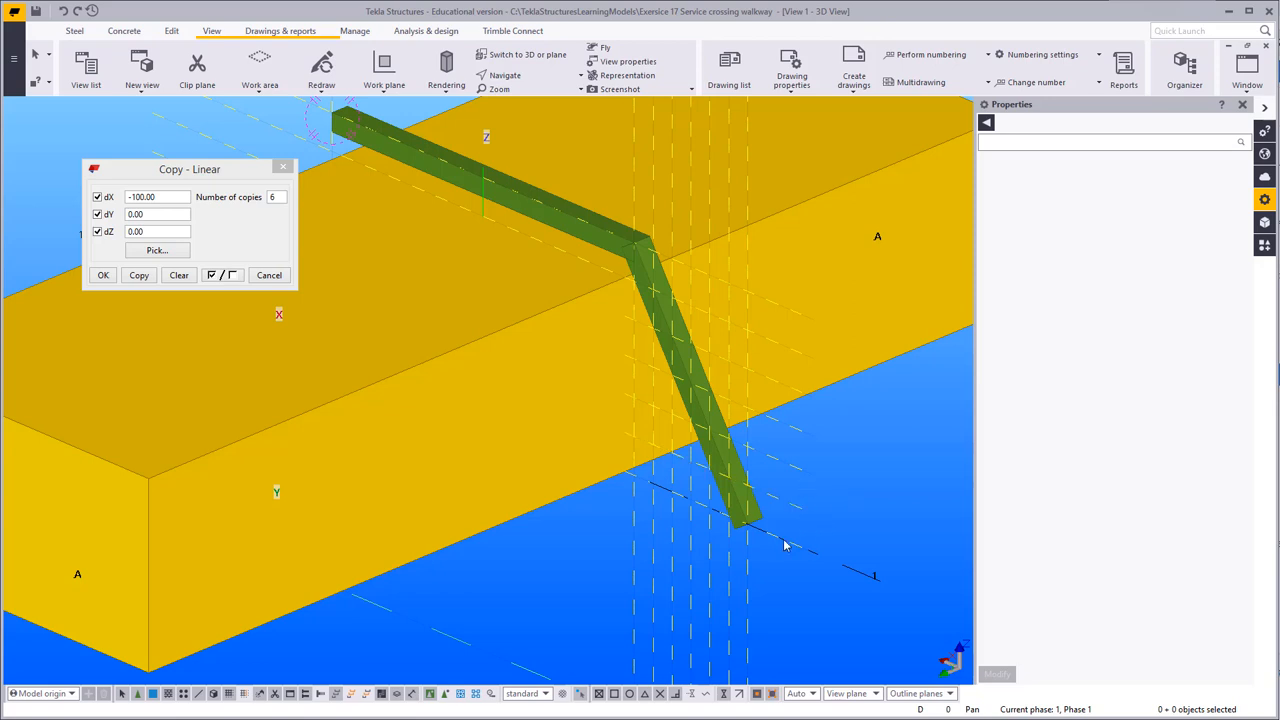
pyautogui.scroll(-3, 785, 540)
pyautogui.scroll(5, 760, 525)
pyautogui.scroll(3, 720, 540)
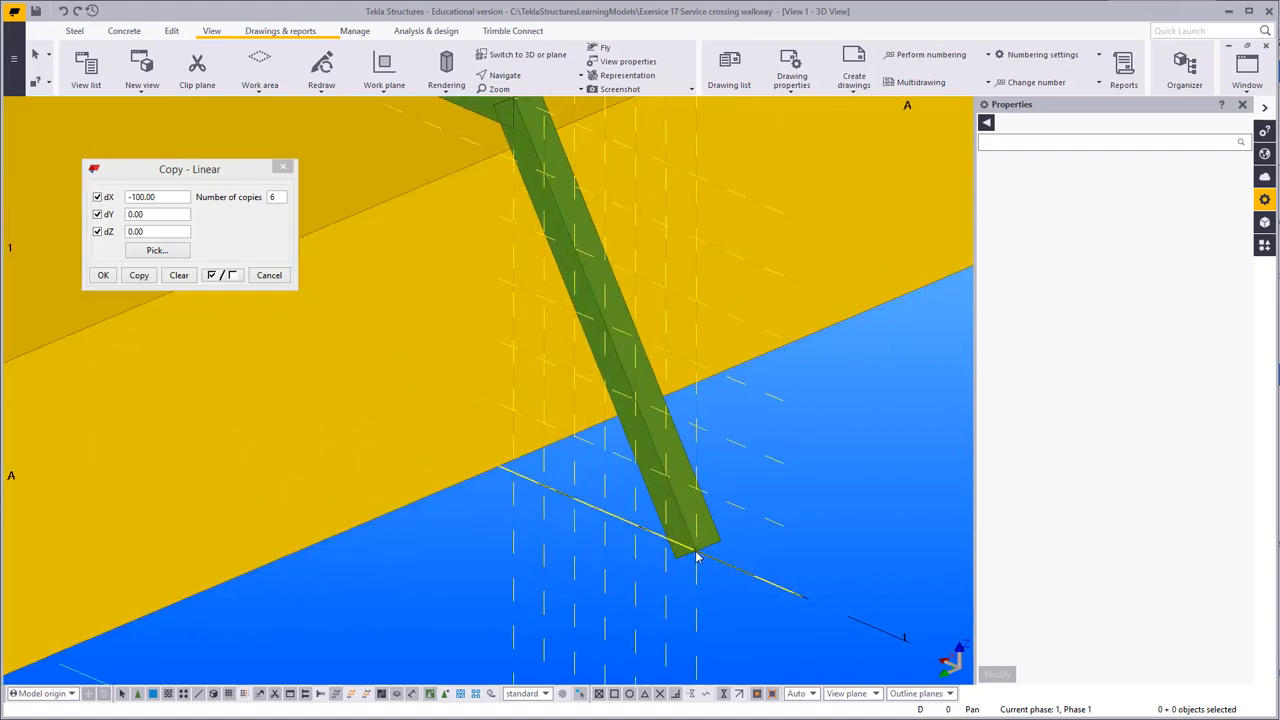
pyautogui.moveTo(700, 555); pyautogui.dragTo(764, 532, button='middle')
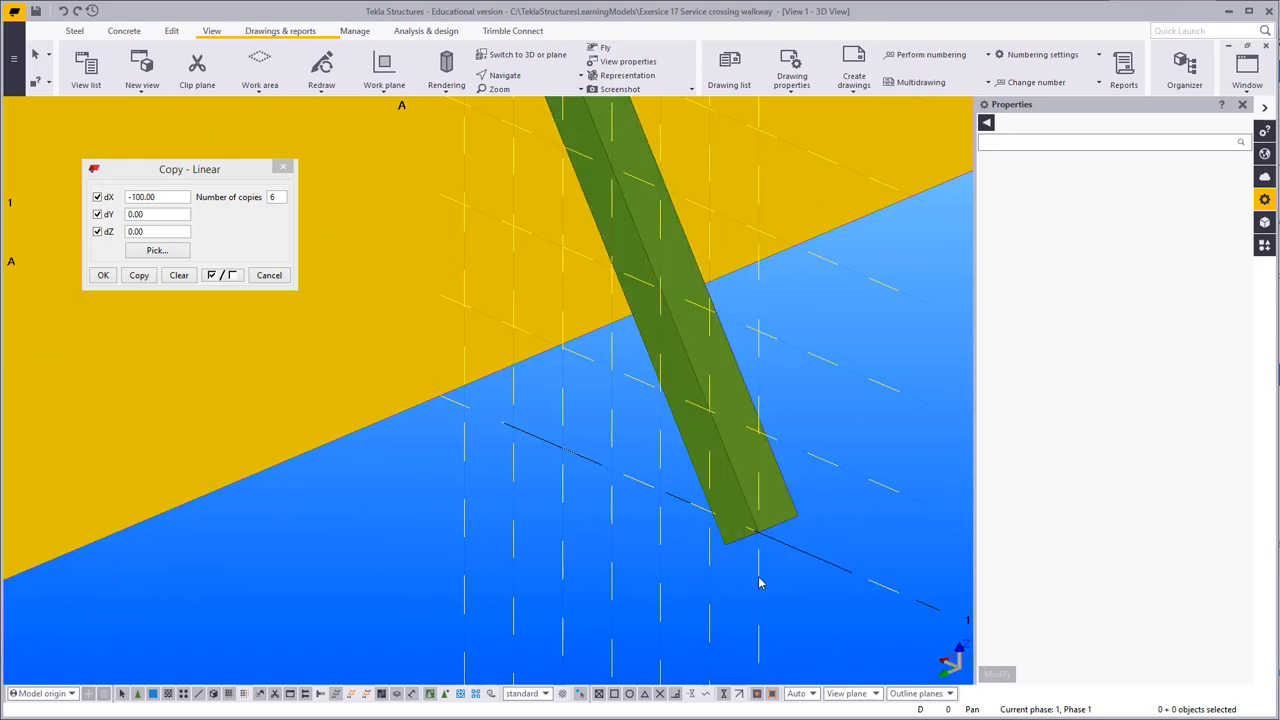
pyautogui.moveTo(736, 583); pyautogui.dragTo(767, 535, button='middle')
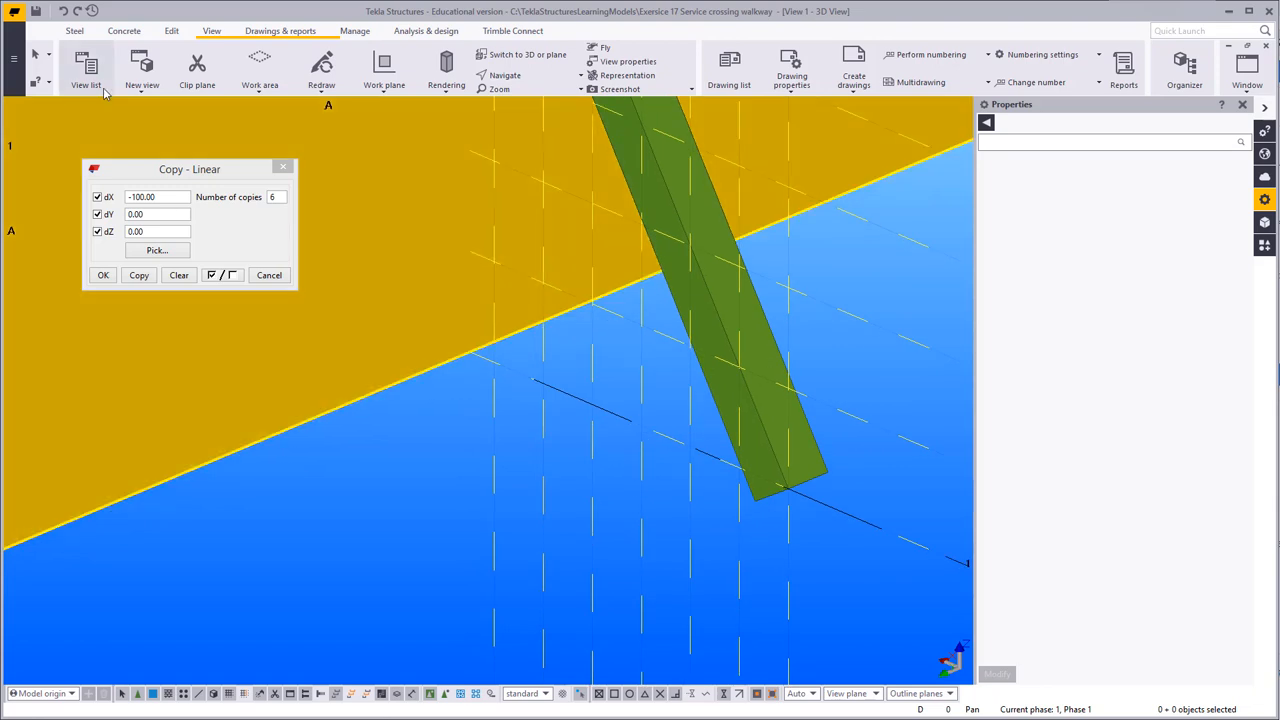
# Step: Create an L80*80*6 steel beam from the first grid intersection above the sloping angle's lower end to the relative location @0,600,0
pyautogui.click(74, 31)
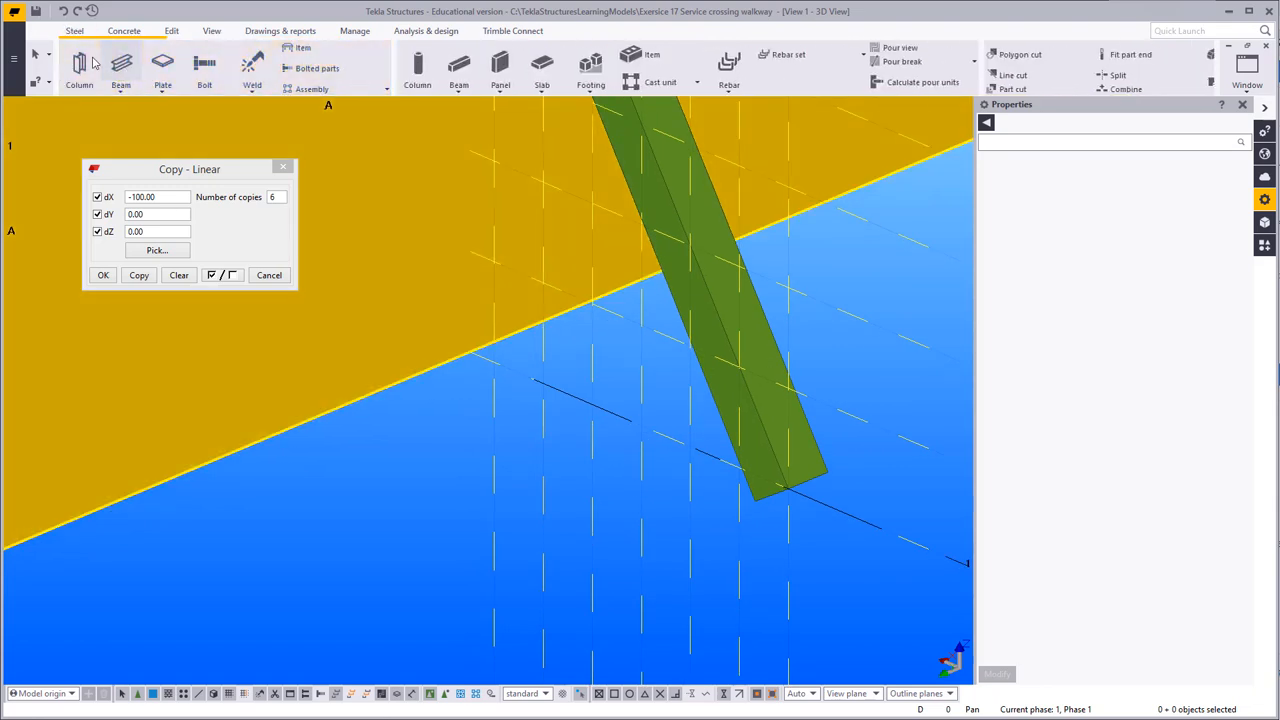
pyautogui.click(120, 66)
pyautogui.moveTo(463, 466); pyautogui.dragTo(445, 366, button='middle')
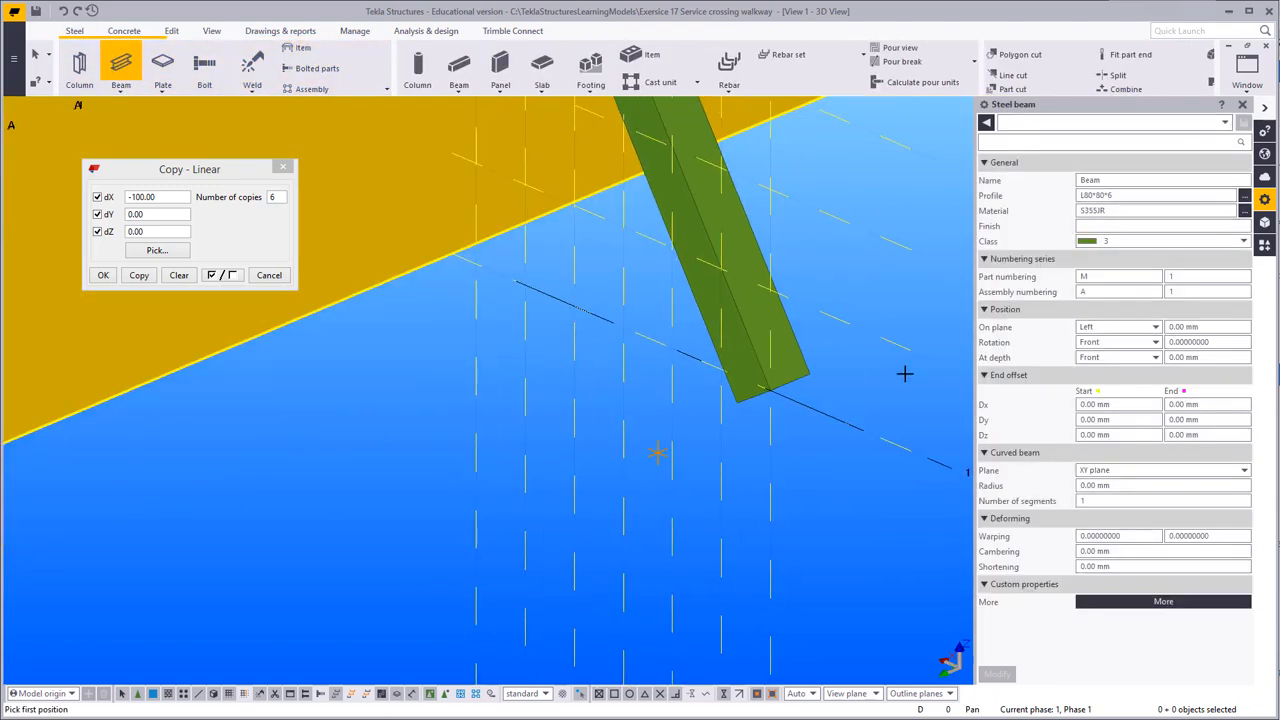
pyautogui.click(720, 268)
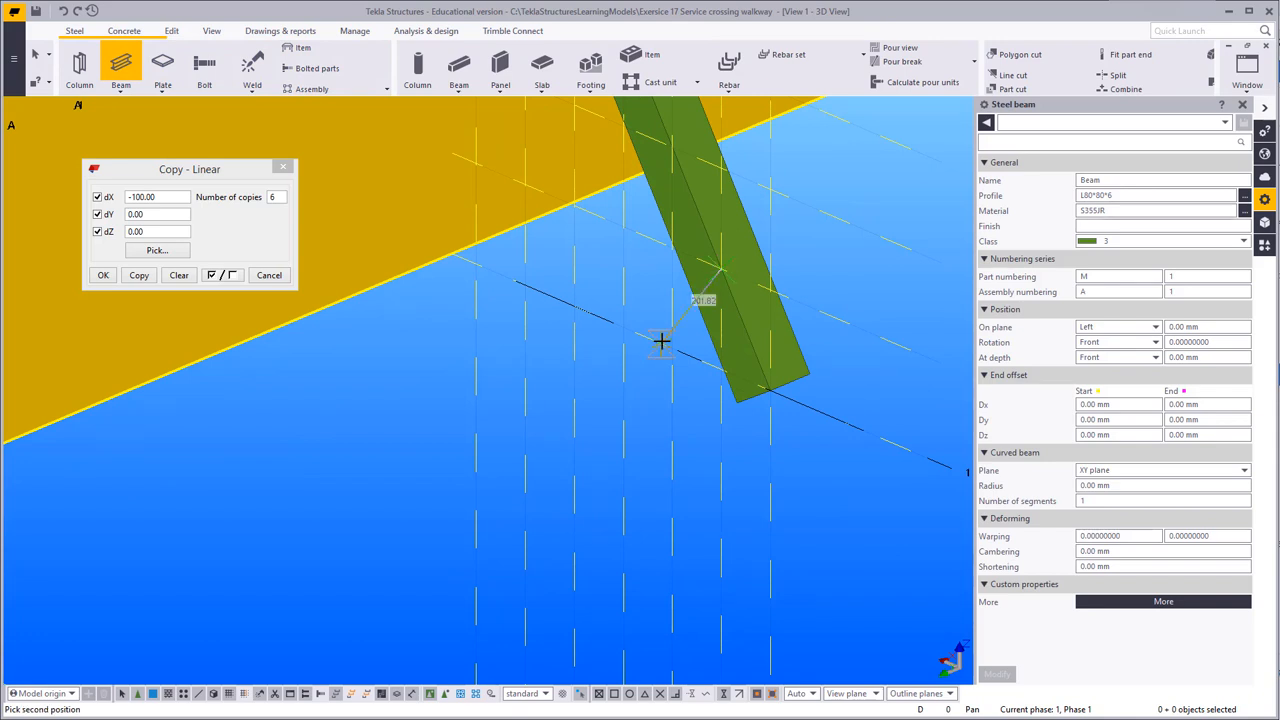
pyautogui.write('@0,600,0')
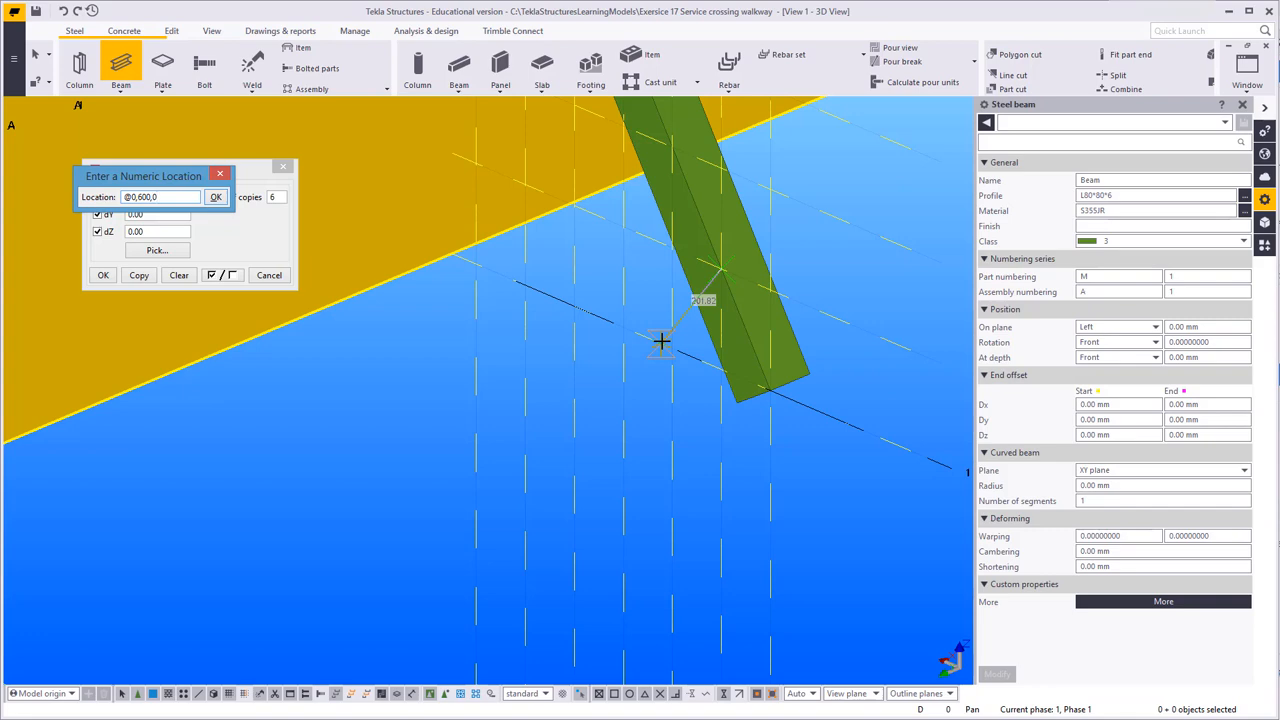
pyautogui.press('Return')
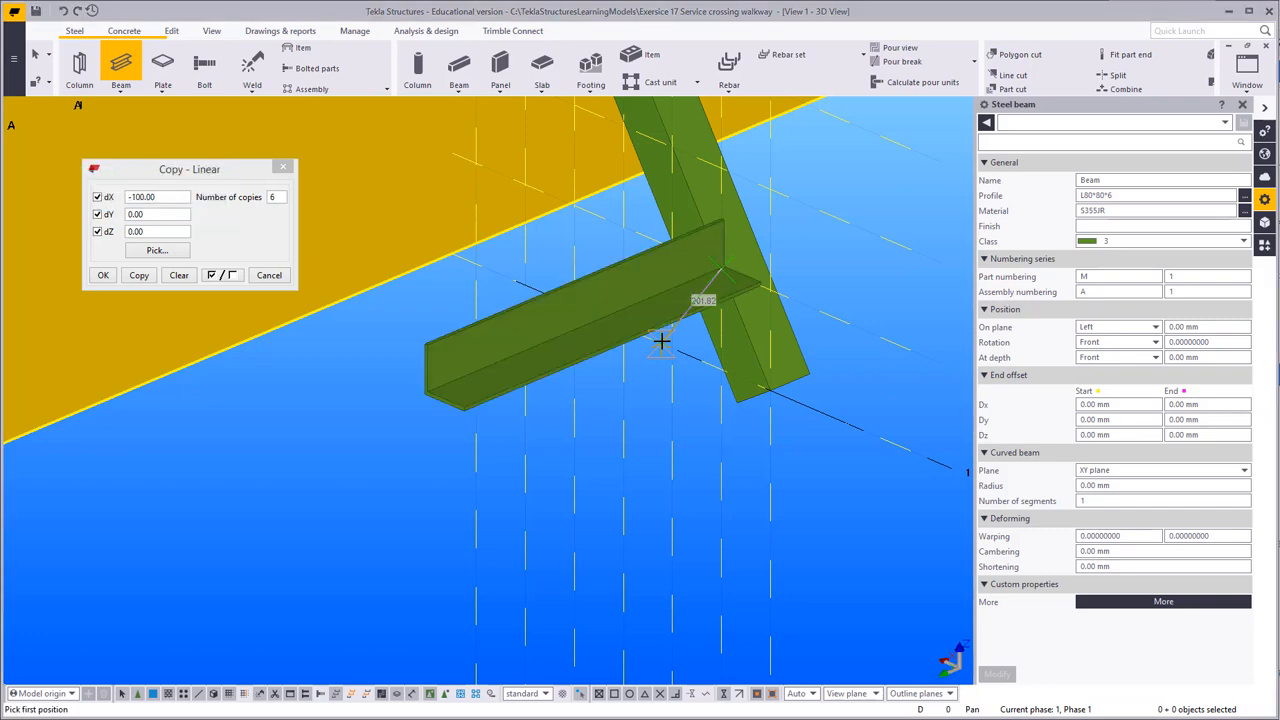
pyautogui.rightClick(862, 178)
pyautogui.click(876, 187)
# Step: Rename both the sloping angle and the horizontal angle as Stair
pyautogui.click(722, 190)
pyautogui.scroll(-7, 683, 420)
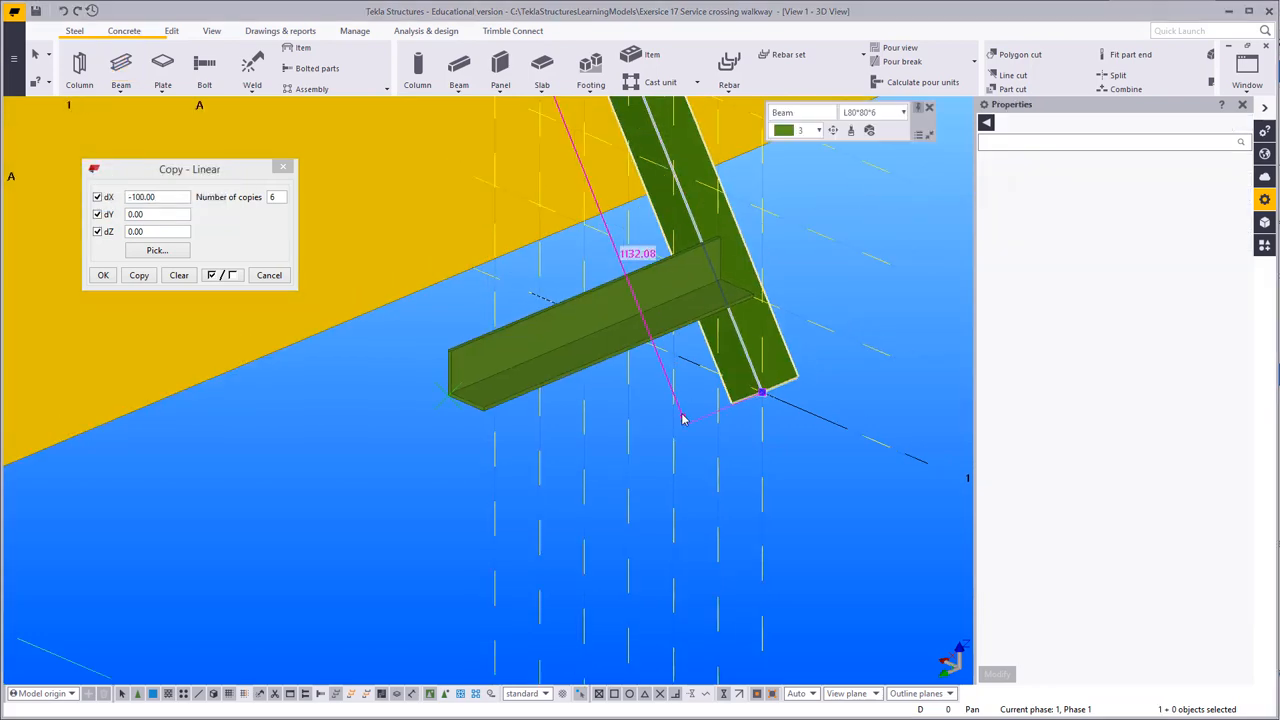
pyautogui.moveTo(699, 350); pyautogui.dragTo(753, 575, button='middle')
pyautogui.keyDown('ctrl'); pyautogui.click(470, 228); pyautogui.keyUp('ctrl')
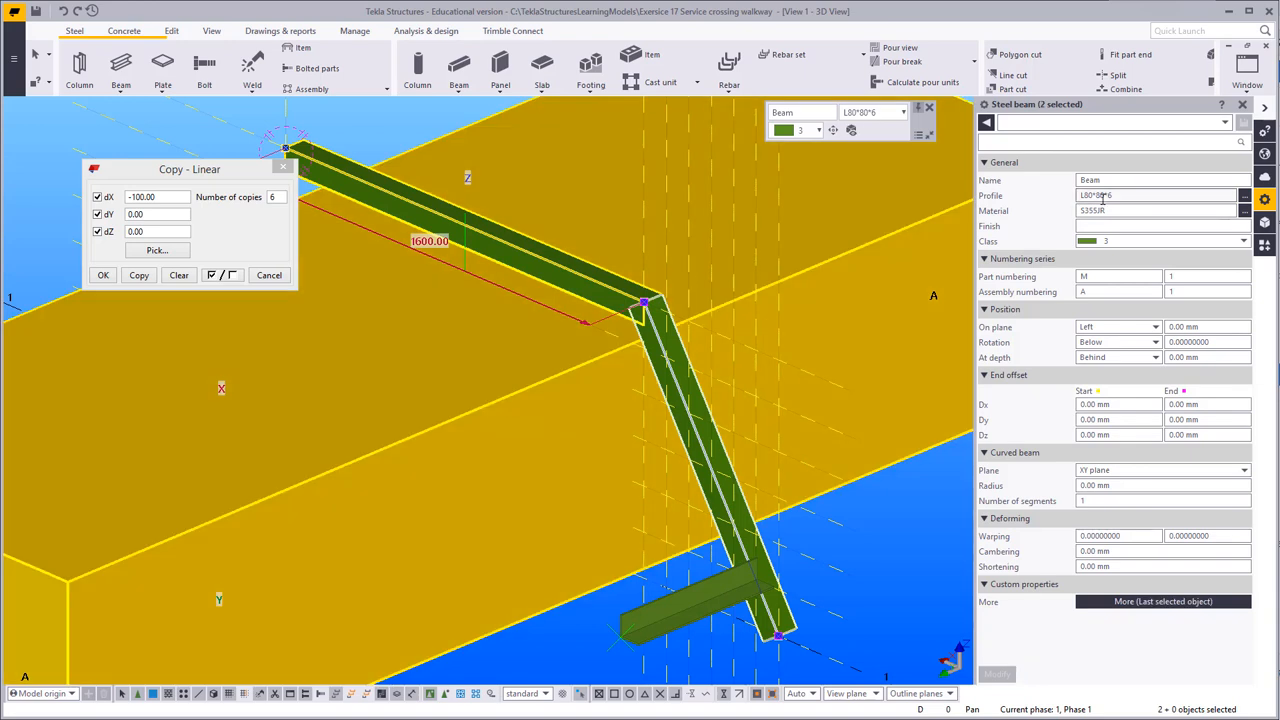
pyautogui.hotkey('ctrl', 'a')
pyautogui.write('S')
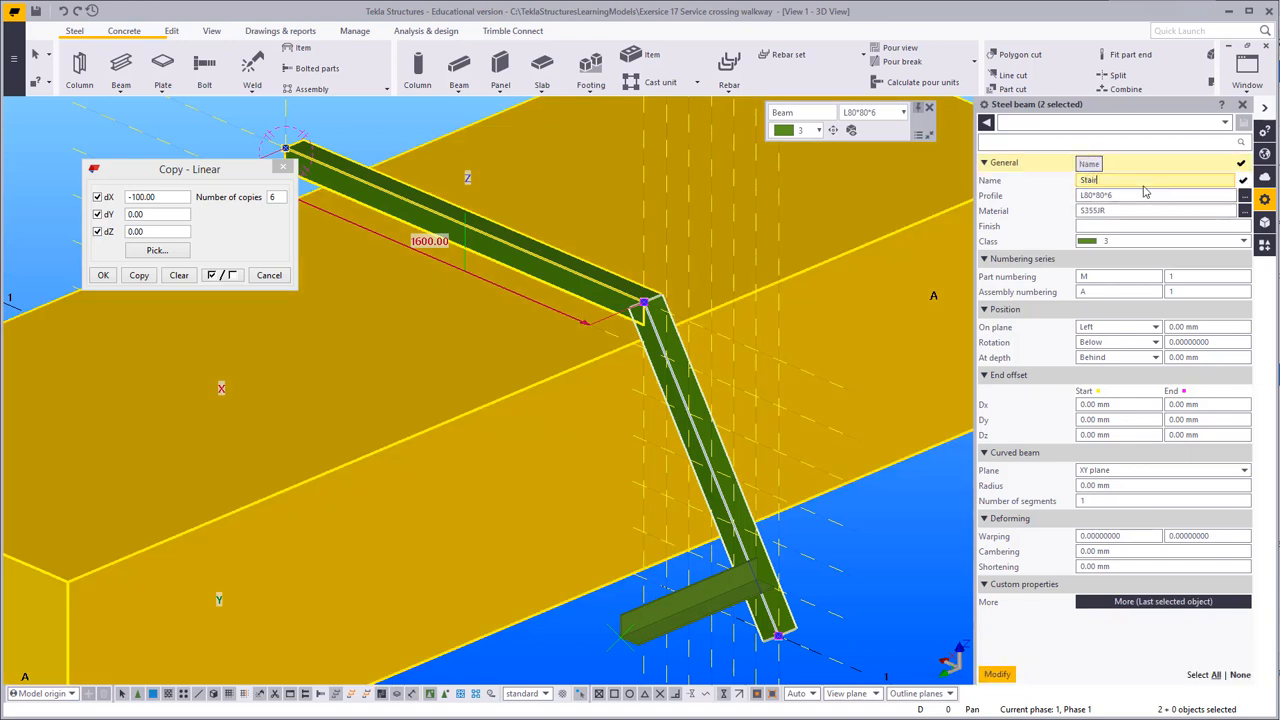
pyautogui.press('Return')
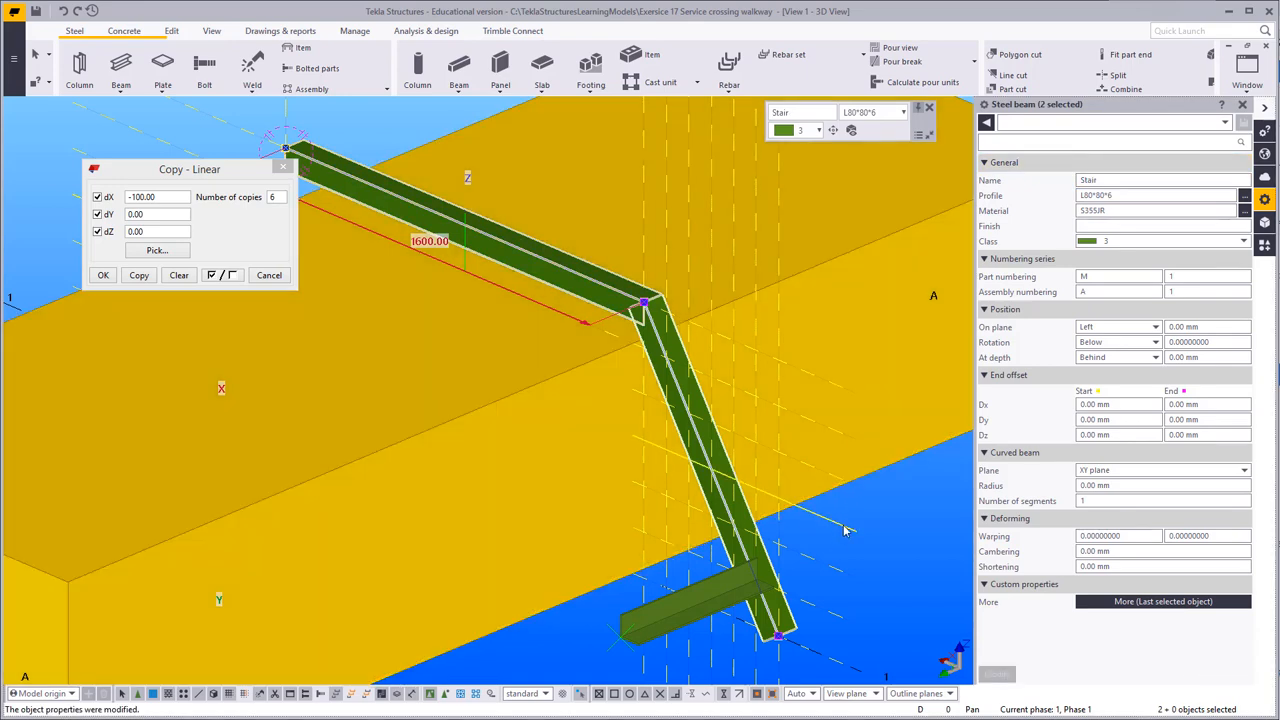
# Step: Name the 600 mm step angle Rung and choose class 5 for it
pyautogui.click(874, 589)
pyautogui.click(651, 598)
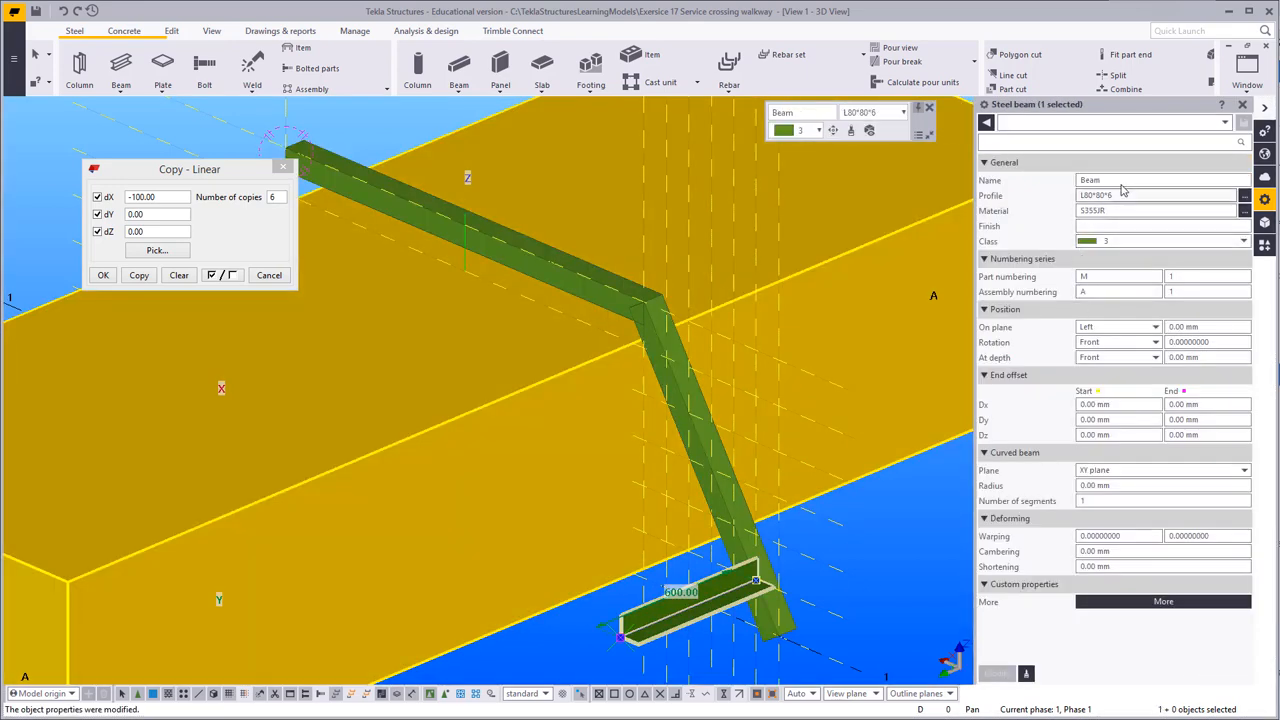
pyautogui.hotkey('ctrl', 'a')
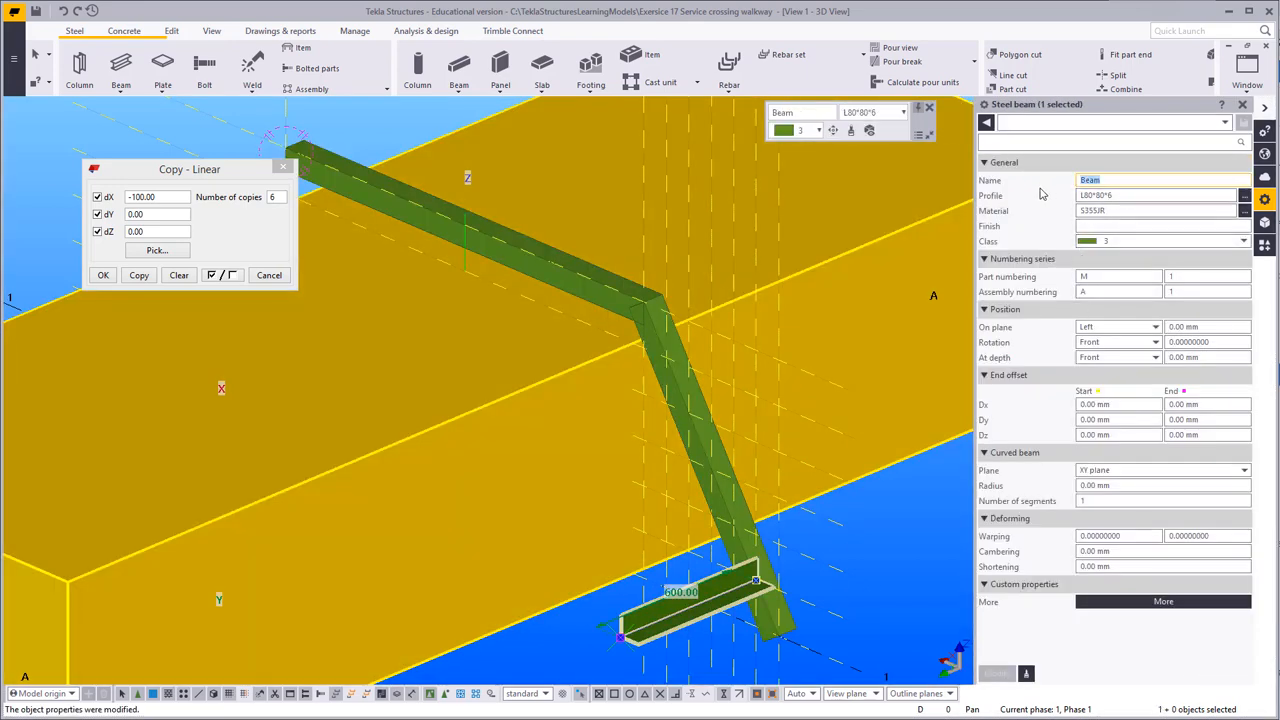
pyautogui.write('B')
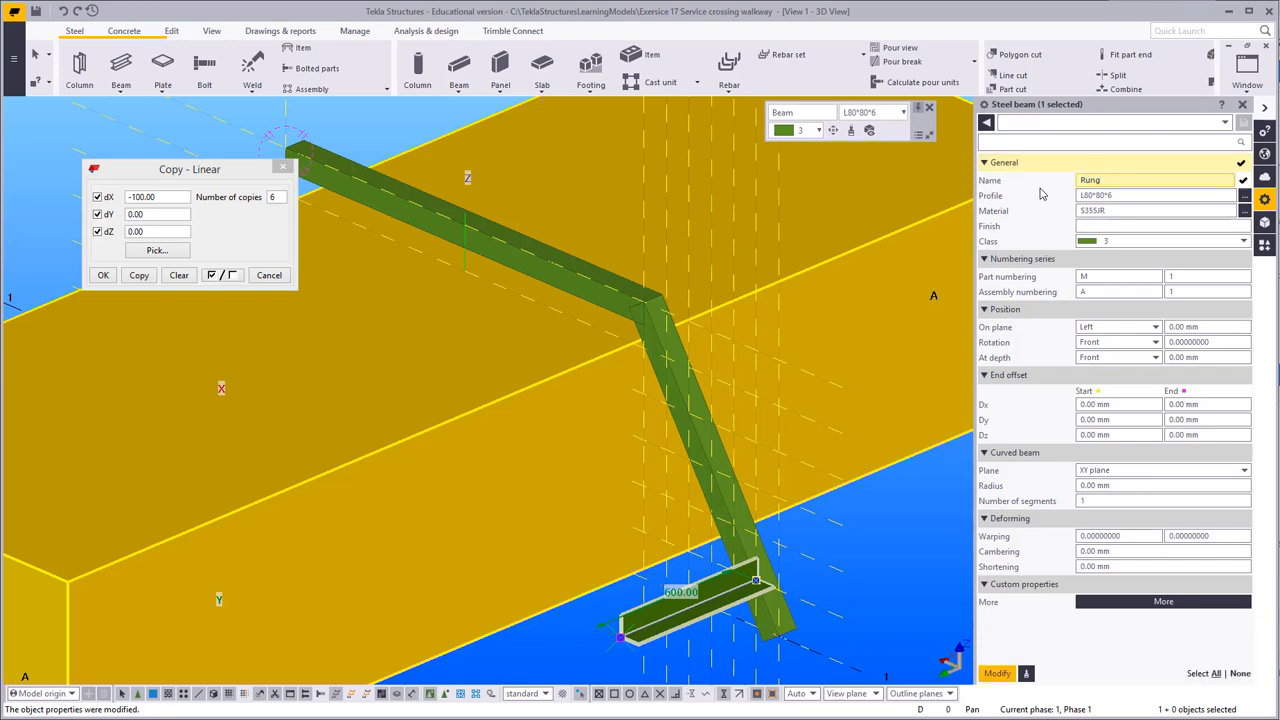
pyautogui.click(1110, 241)
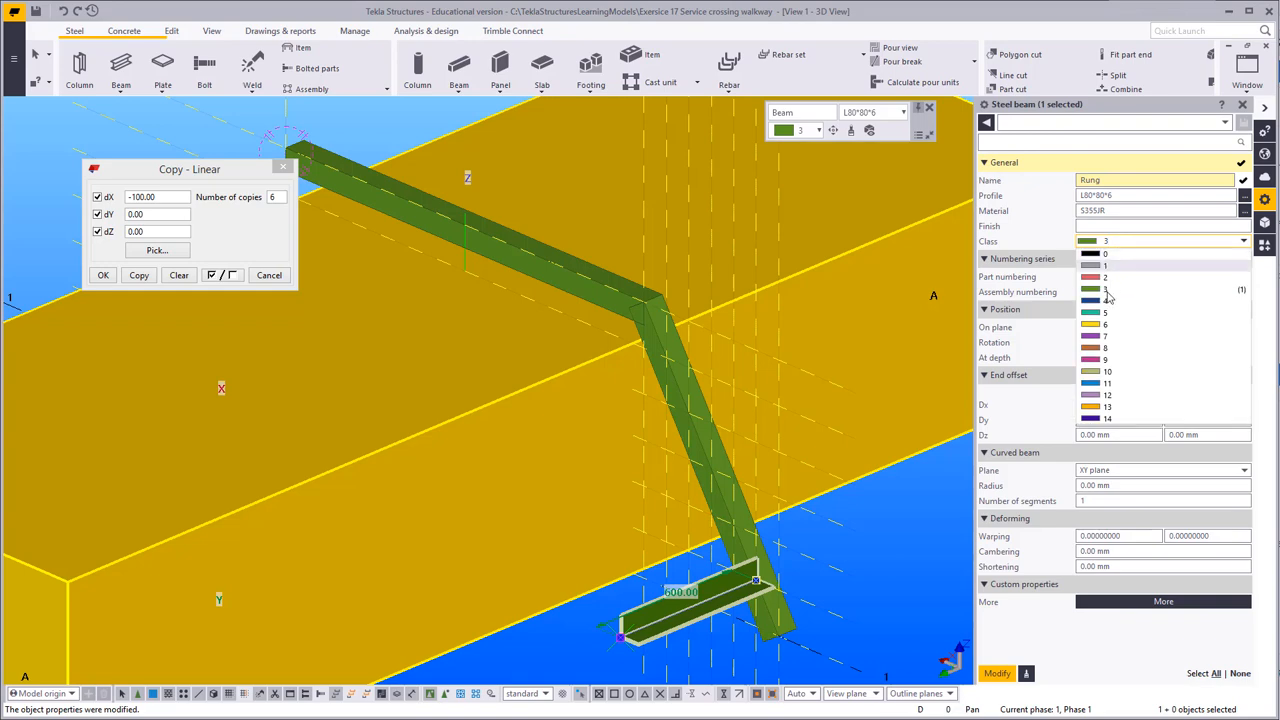
pyautogui.click(1105, 312)
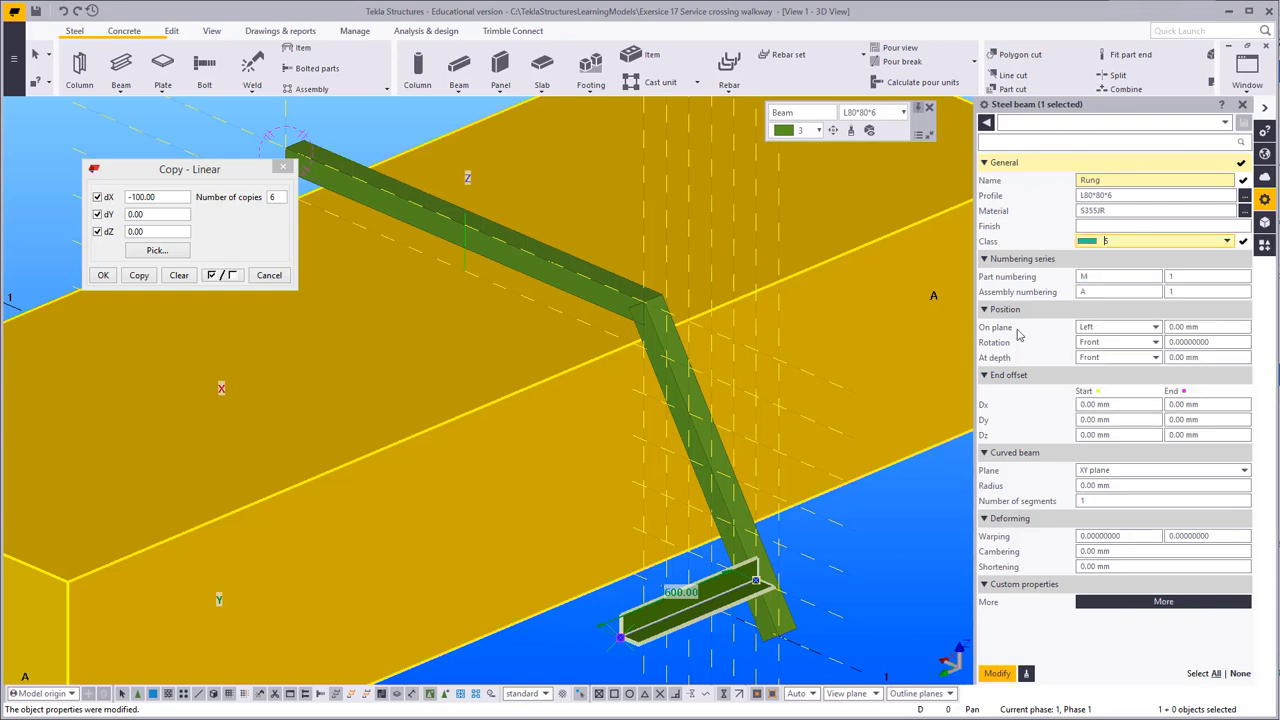
# Step: Set the step's profile to CHS50*4 and apply the changed properties to it
pyautogui.moveTo(815, 620); pyautogui.dragTo(778, 510, button='middle')
pyautogui.scroll(3, 778, 503)
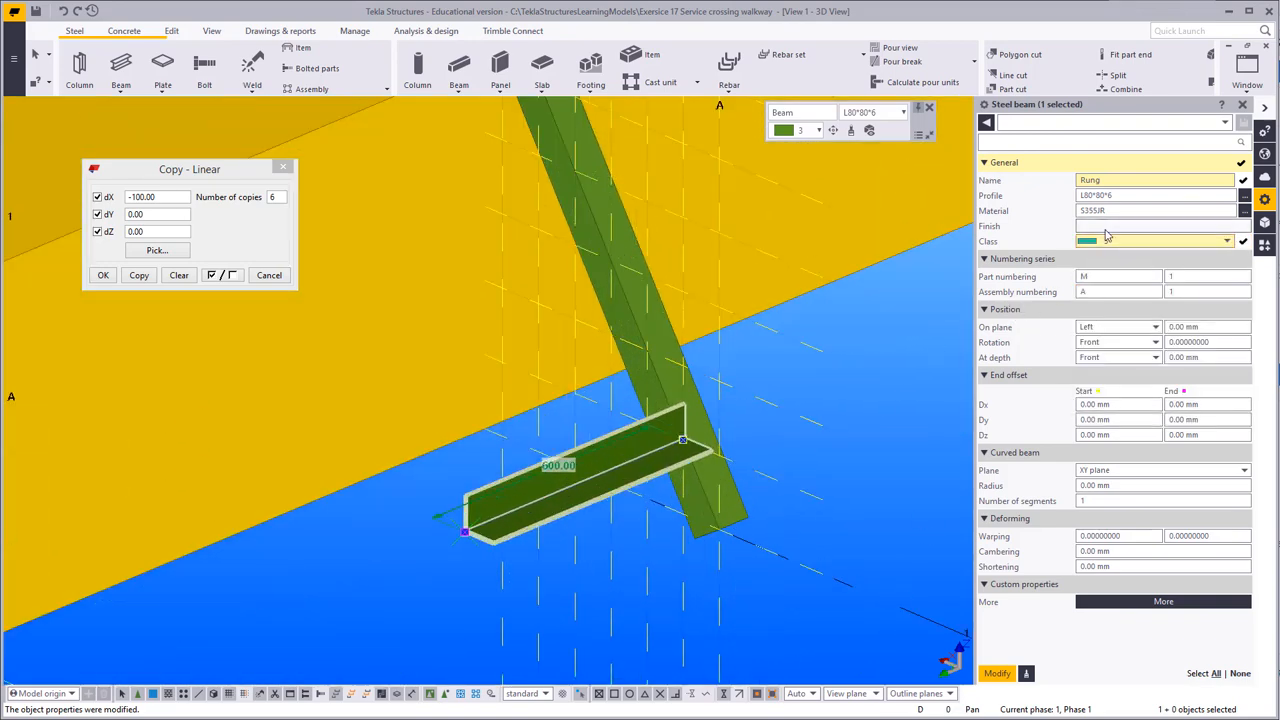
pyautogui.click(1124, 195)
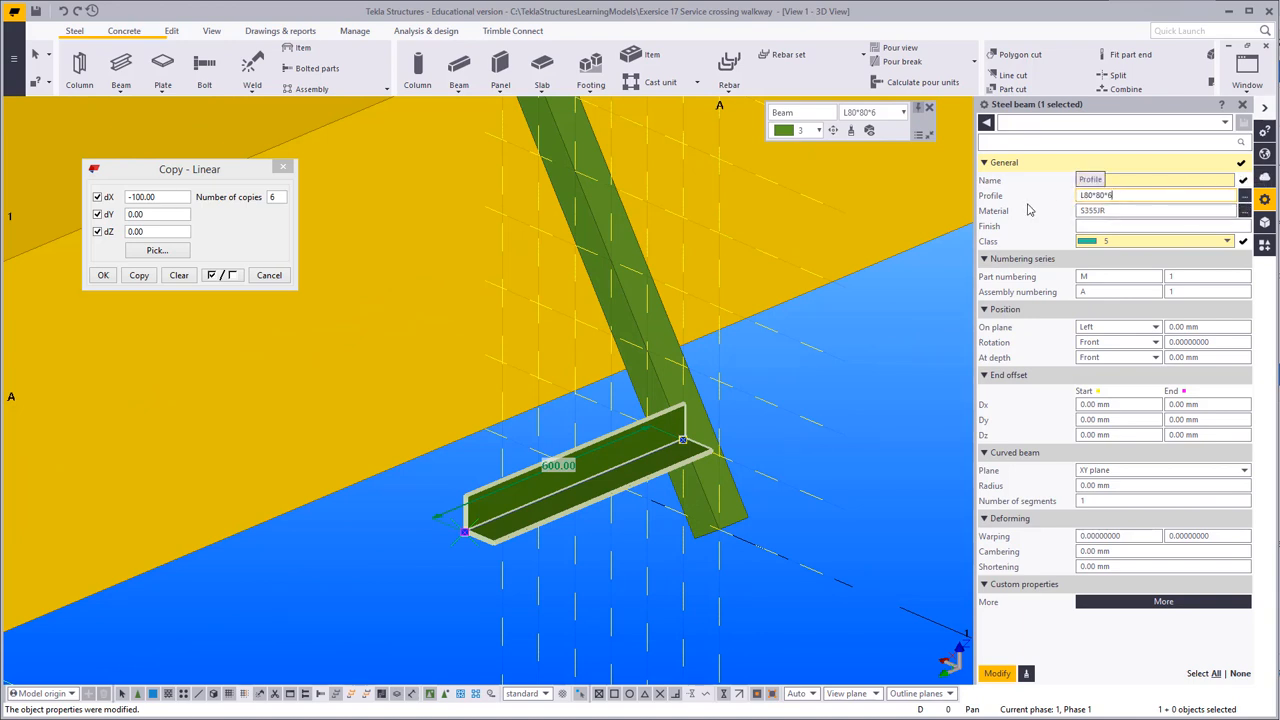
pyautogui.moveTo(1124, 196); pyautogui.dragTo(1030, 209)
pyautogui.write('CHS50*')
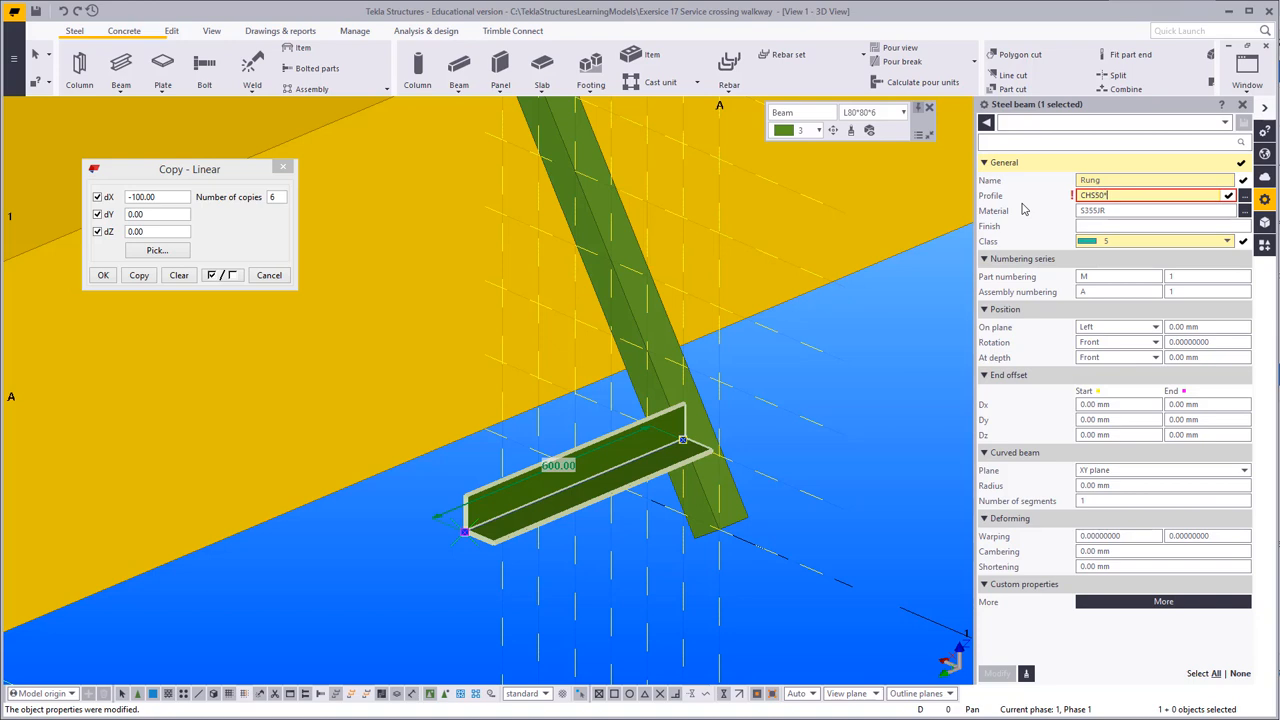
pyautogui.write('4')
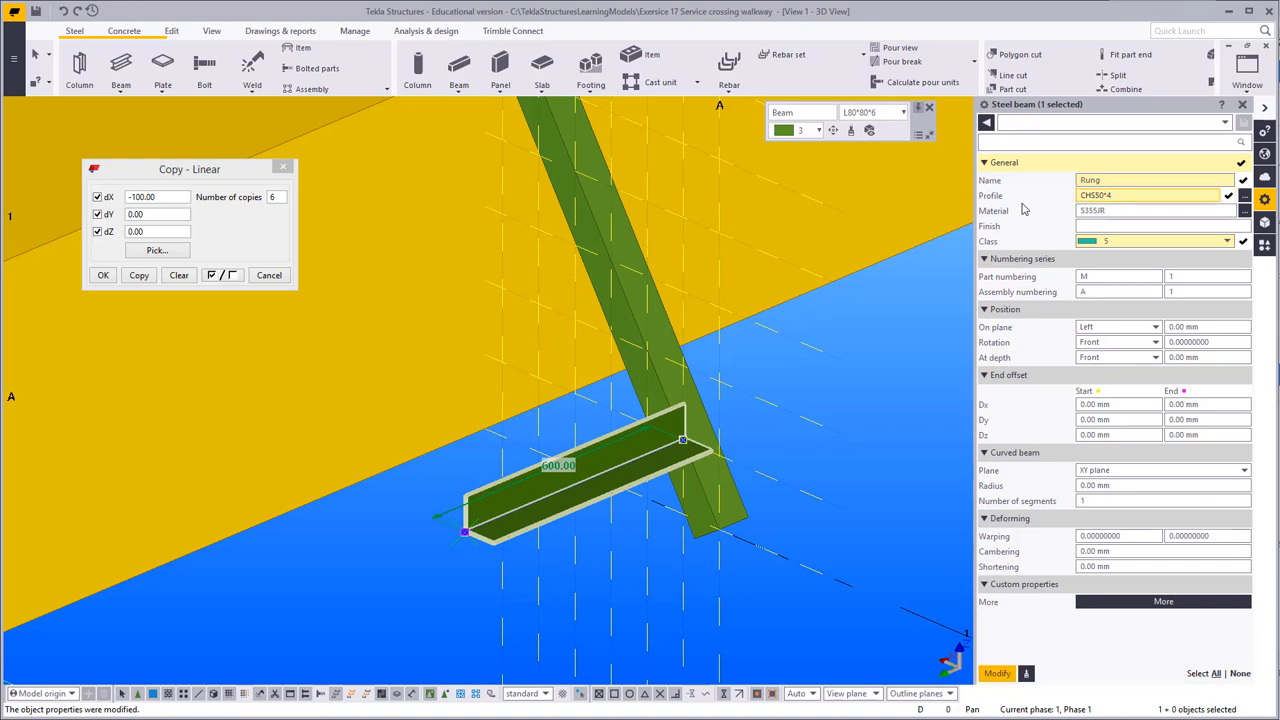
pyautogui.press('Return')
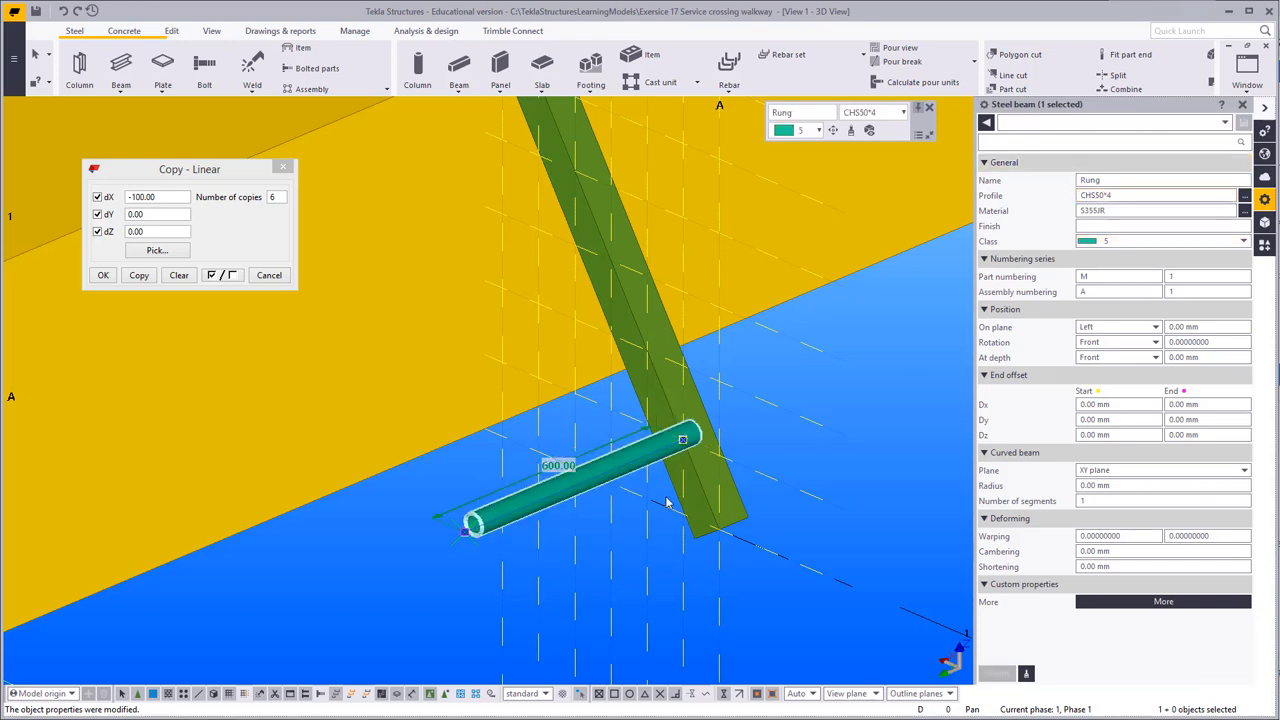
# Step: In the side view, View 2, position the CHS50*4 rung Right on plane and Behind at depth relative to its grid intersection
pyautogui.click(1247, 70)
pyautogui.click(1255, 208)
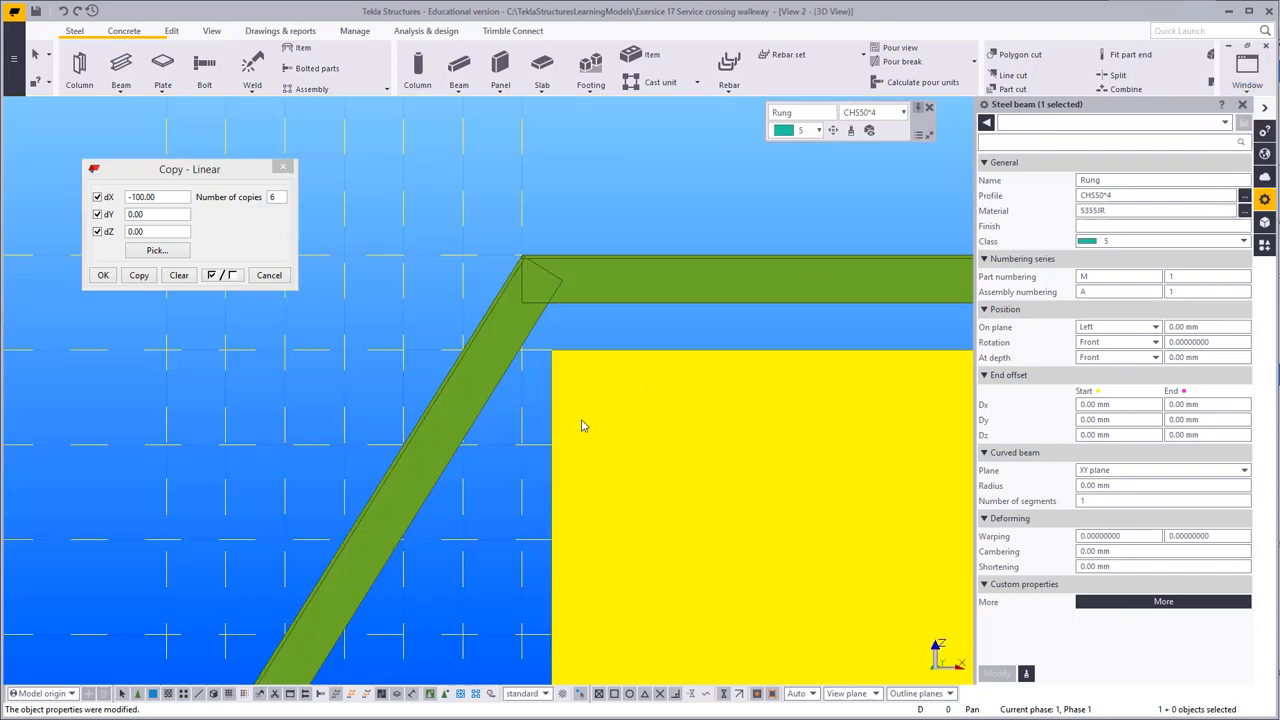
pyautogui.moveTo(306, 648); pyautogui.dragTo(686, 294, button='middle')
pyautogui.scroll(4, 600, 400)
pyautogui.scroll(-1, 638, 370)
pyautogui.moveTo(643, 372); pyautogui.dragTo(553, 505, button='middle')
pyautogui.scroll(1, 573, 451)
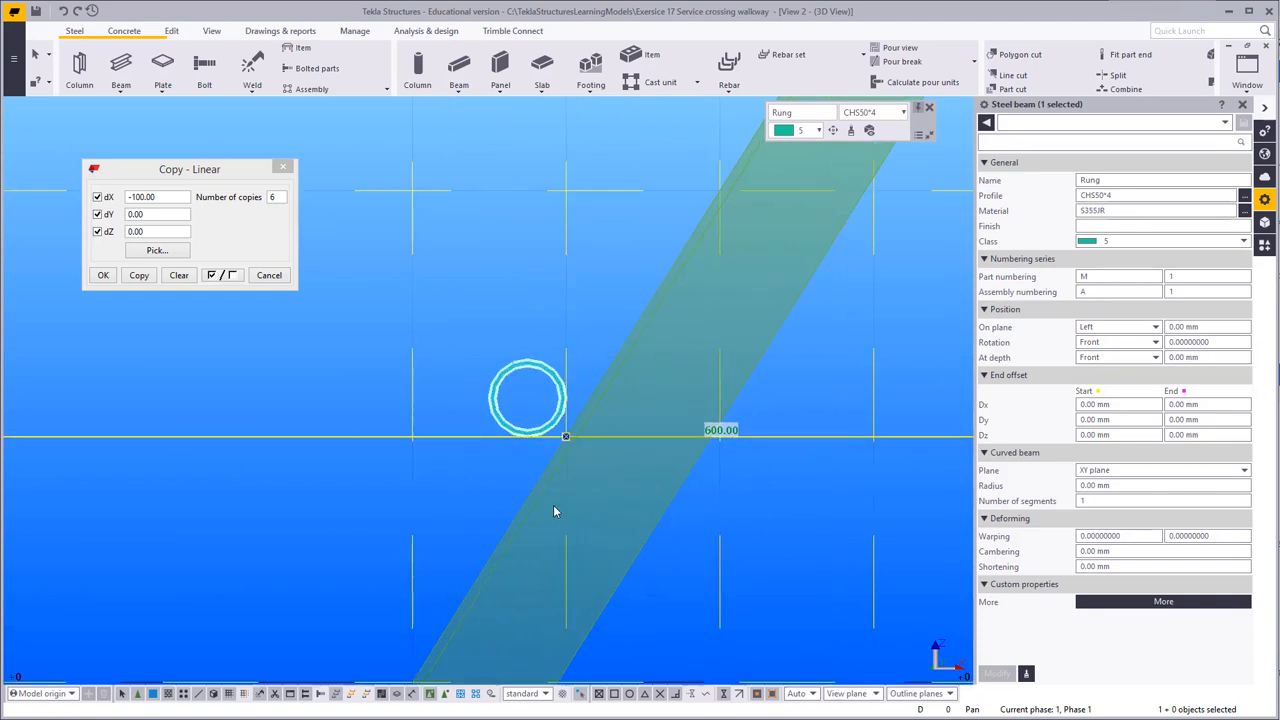
pyautogui.click(833, 130)
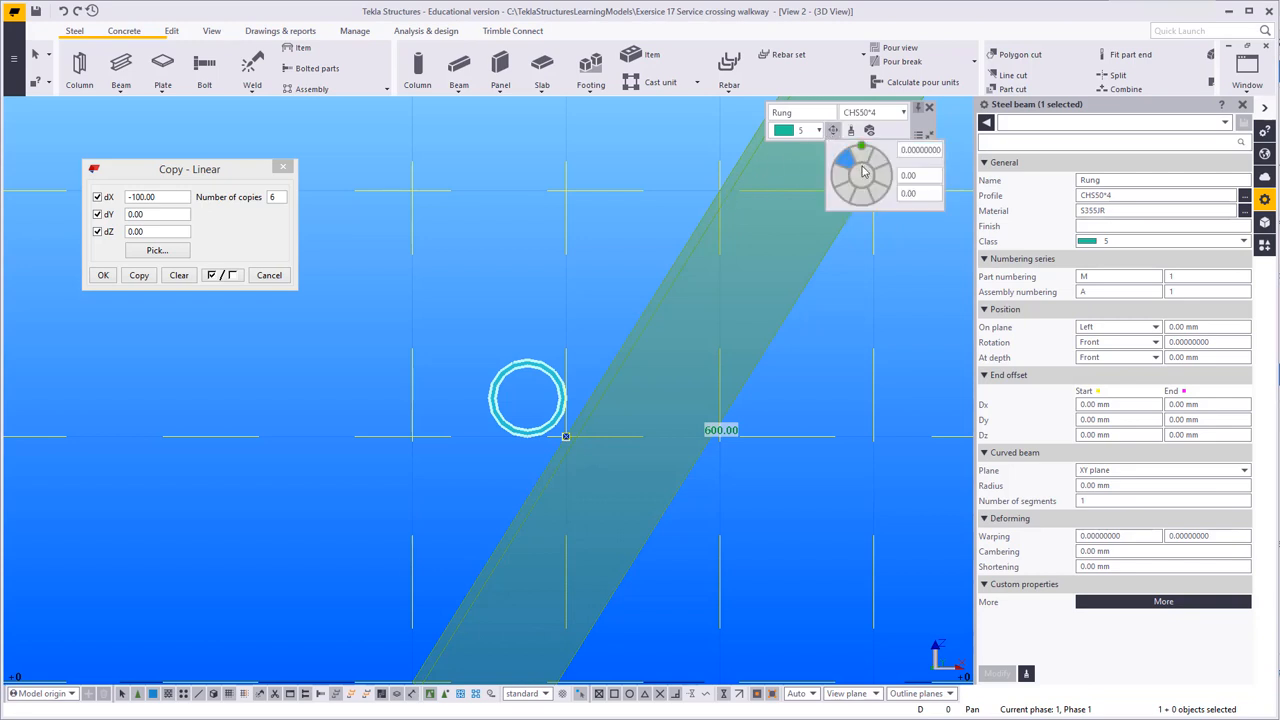
pyautogui.click(877, 203)
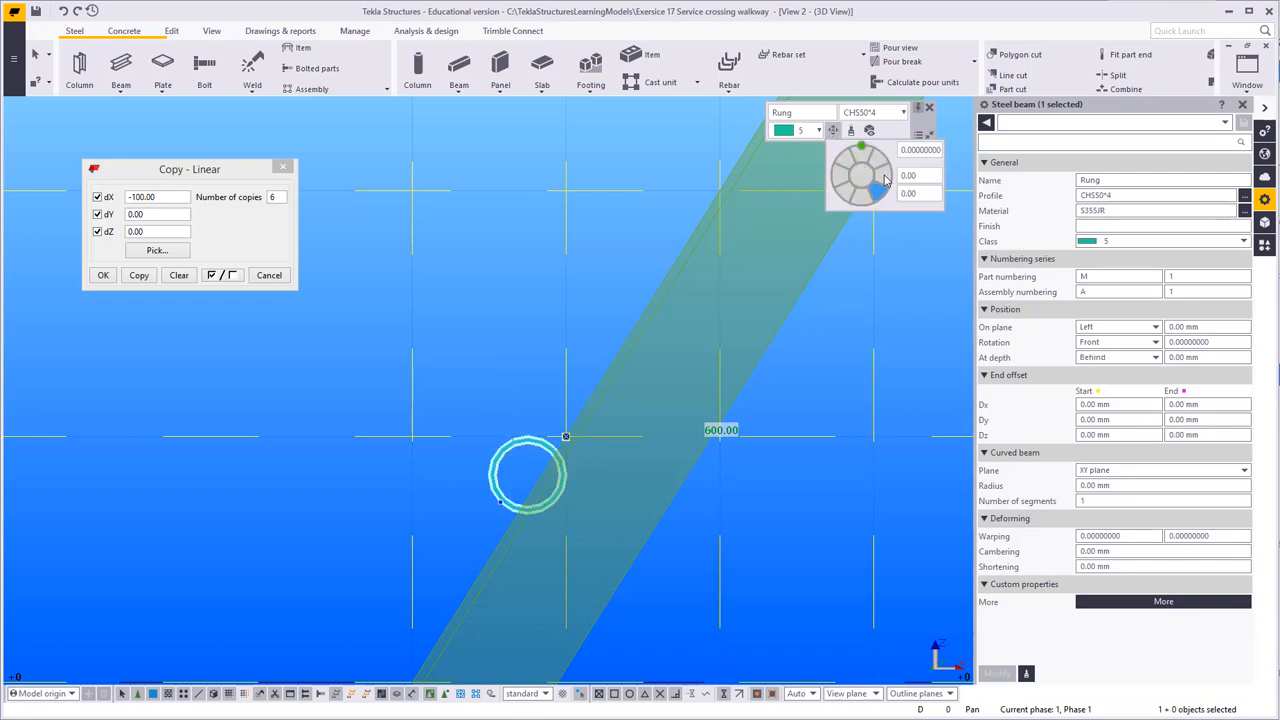
pyautogui.click(885, 180)
pyautogui.click(845, 180)
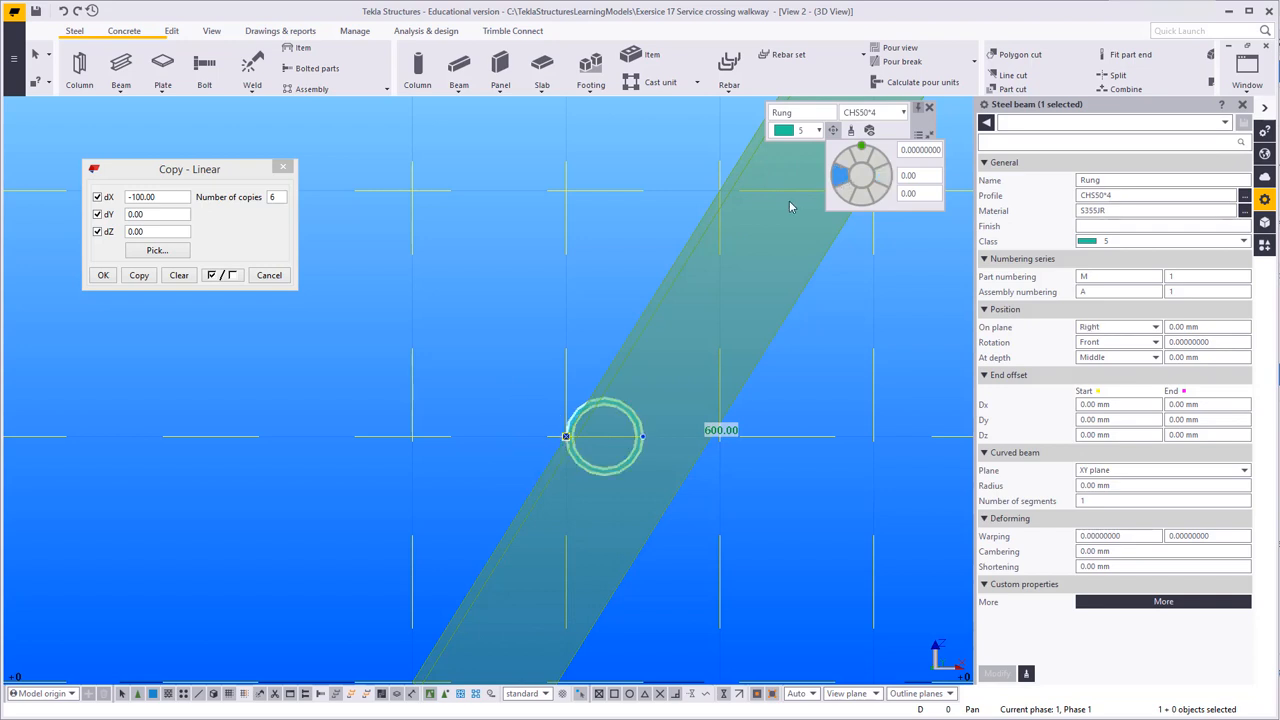
pyautogui.click(846, 163)
pyautogui.click(843, 197)
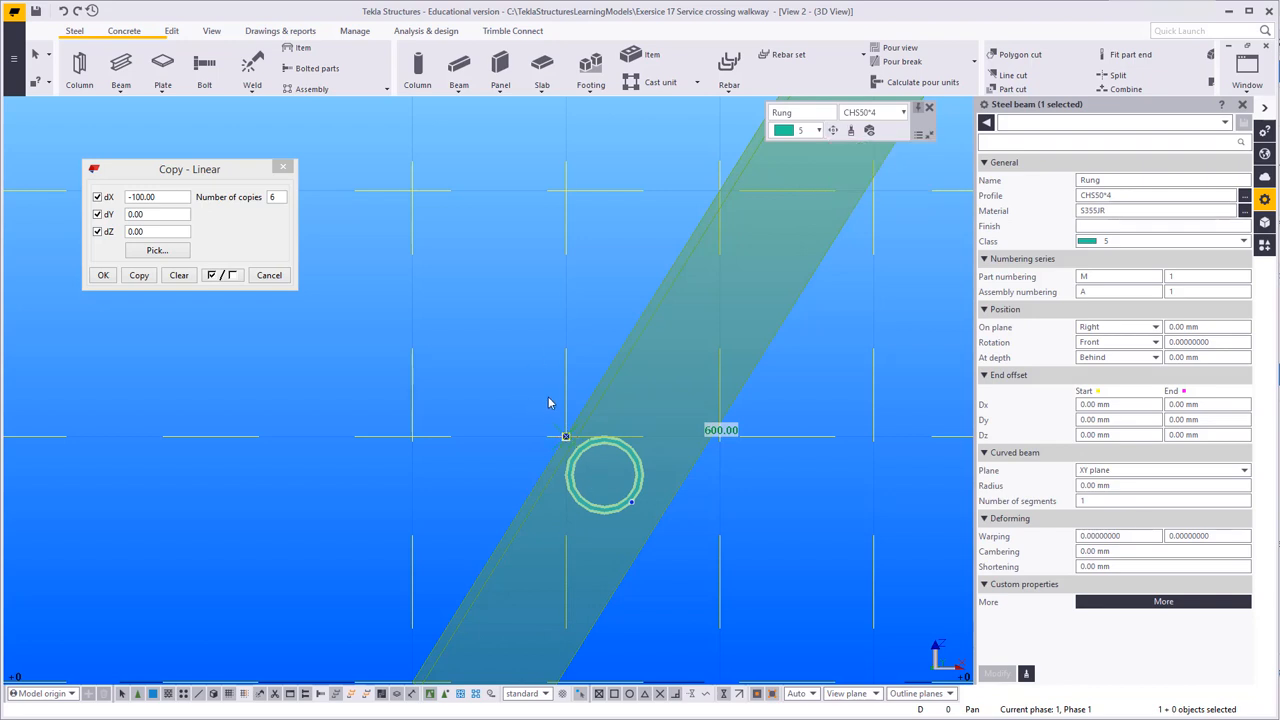
# Step: Measure the distance from the grid intersection to the rung's outer edge and clear the temporary measurement from the view
pyautogui.click(548, 399)
pyautogui.scroll(-2, 572, 444)
pyautogui.scroll(5, 541, 381)
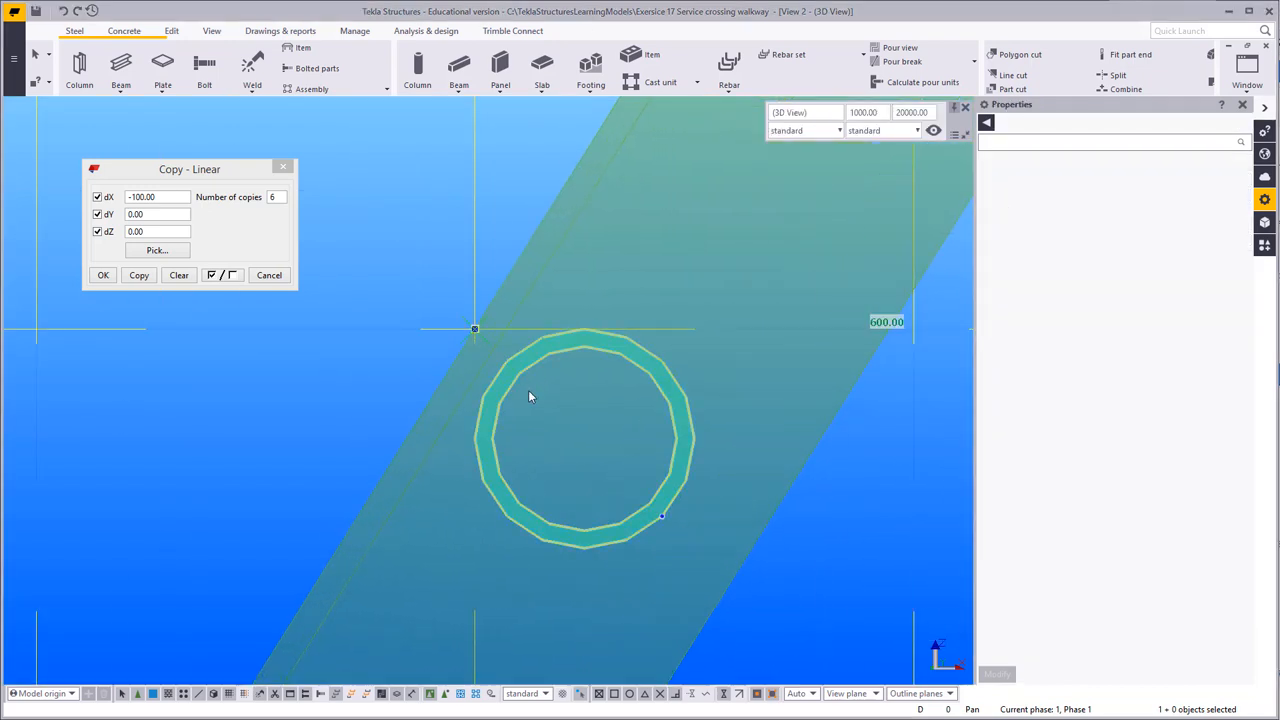
pyautogui.click(519, 390)
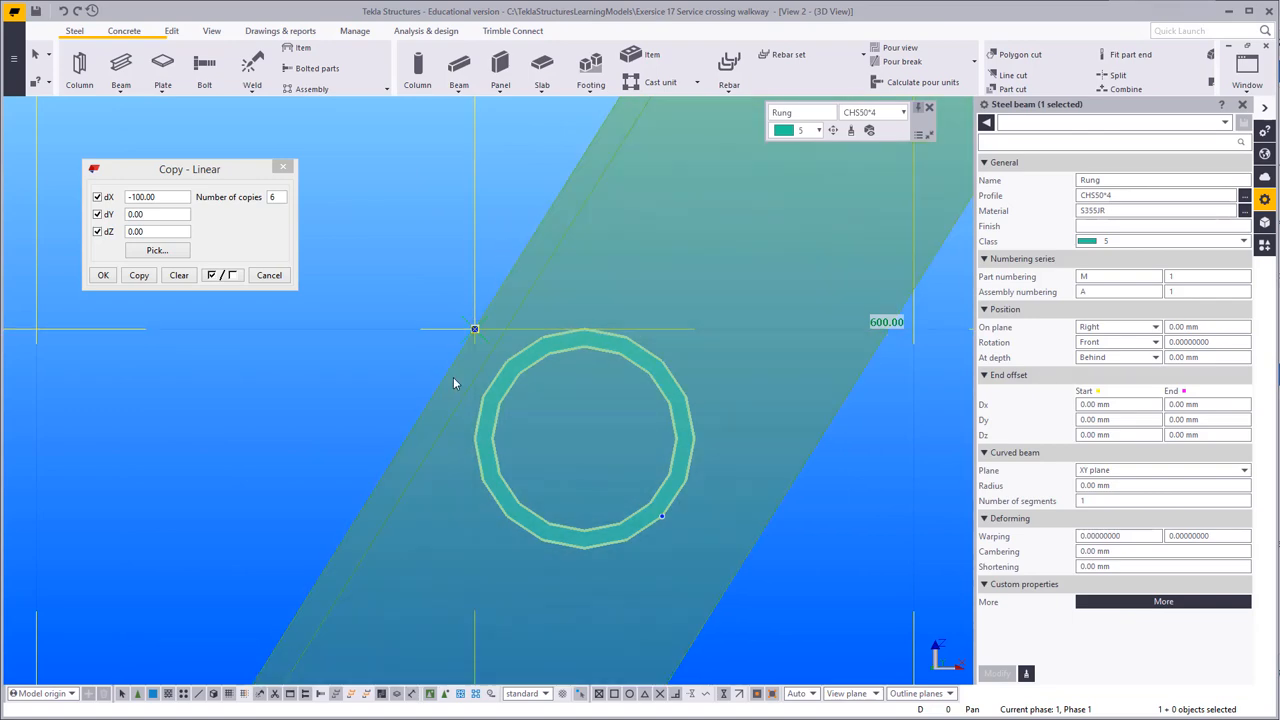
pyautogui.press('f')
pyautogui.click(473, 330)
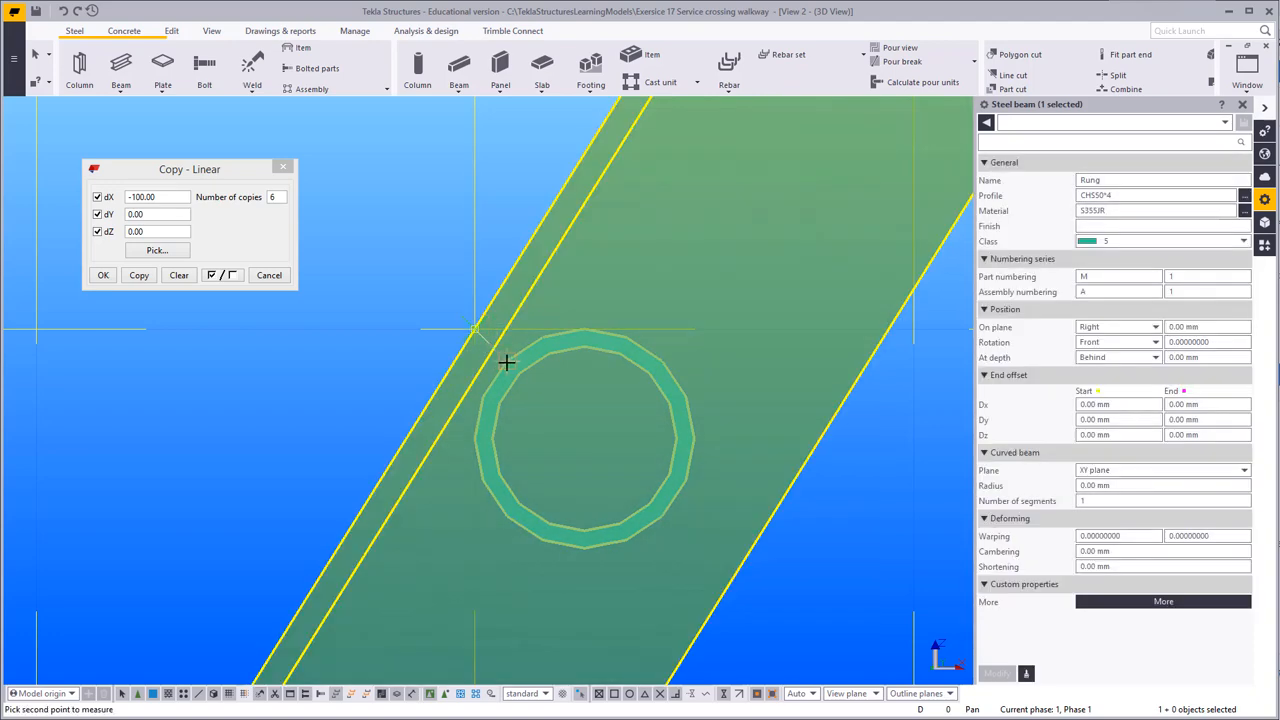
pyautogui.click(551, 286)
pyautogui.rightClick(414, 214)
pyautogui.click(457, 222)
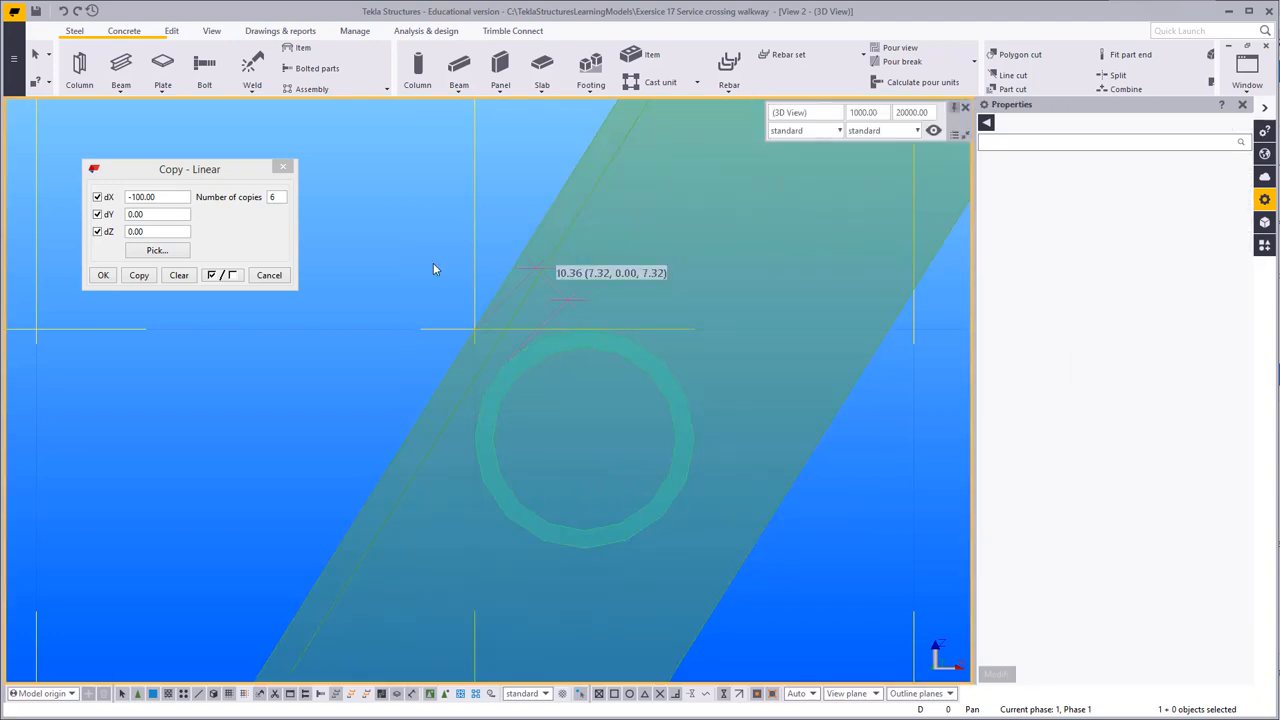
pyautogui.rightClick(411, 245)
pyautogui.click(445, 320)
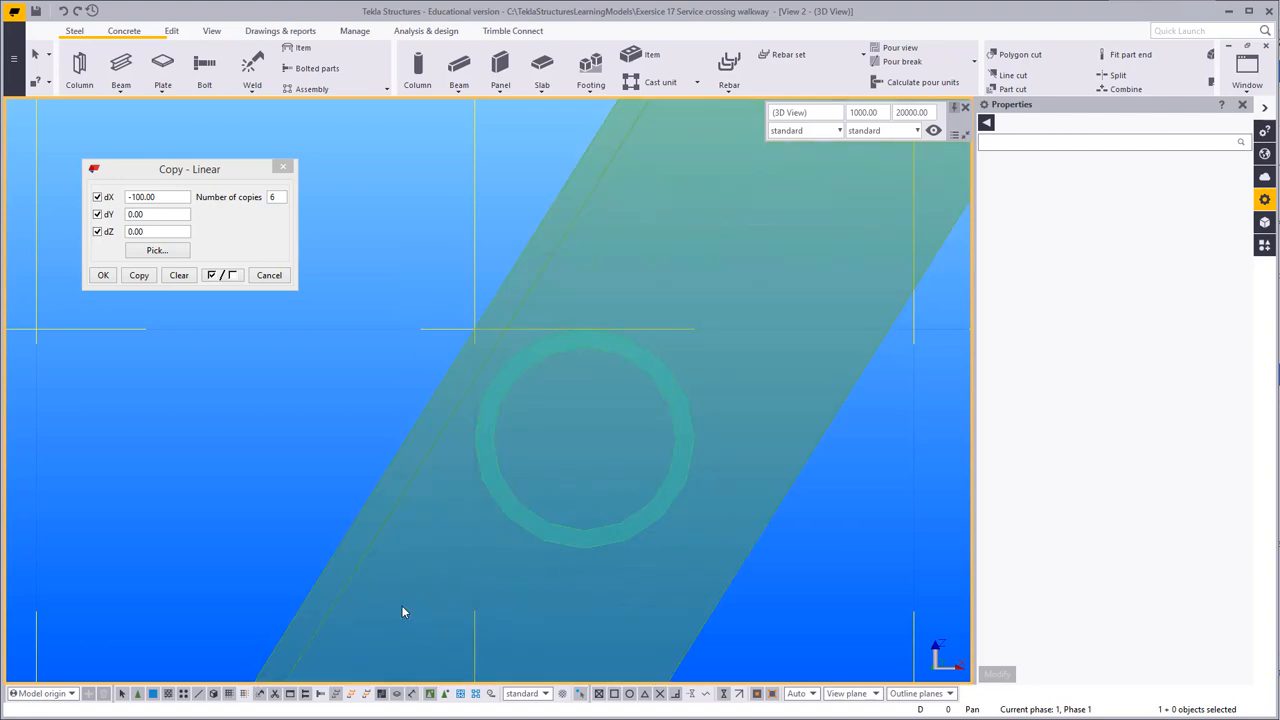
# Step: Copy the rung from its grid intersection to each higher intersection along the sloping angle, ending at the top corner with the horizontal angle
pyautogui.scroll(-3, 681, 504)
pyautogui.scroll(-9, 630, 460)
pyautogui.moveTo(594, 524); pyautogui.dragTo(496, 558, button='middle')
pyautogui.scroll(5, 491, 506)
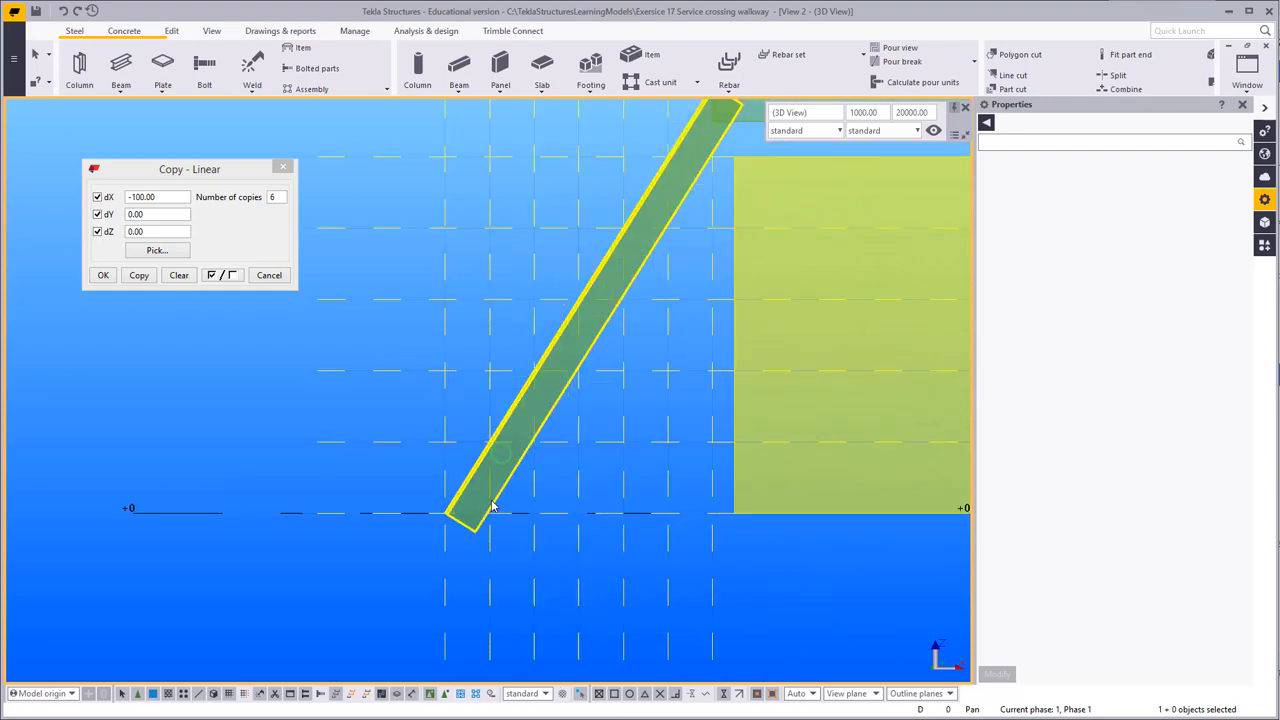
pyautogui.rightClick(502, 442)
pyautogui.click(475, 357)
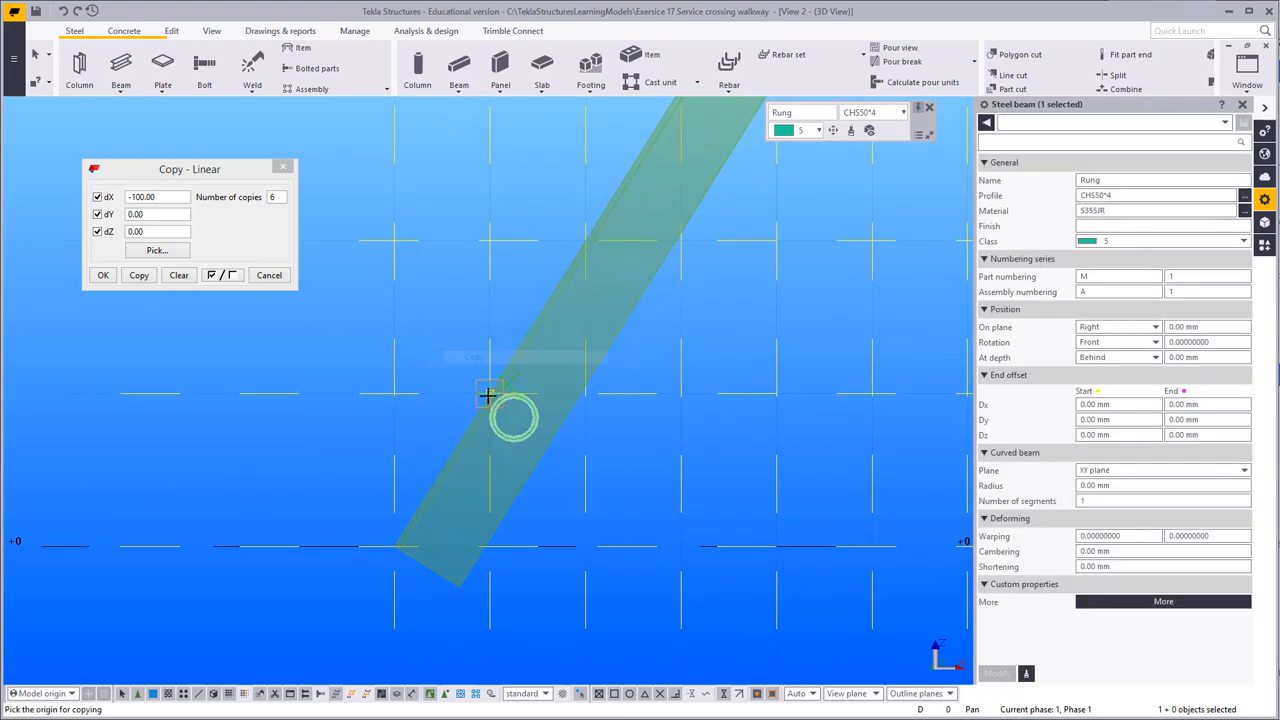
pyautogui.click(490, 393)
pyautogui.moveTo(629, 170); pyautogui.dragTo(466, 431, button='middle')
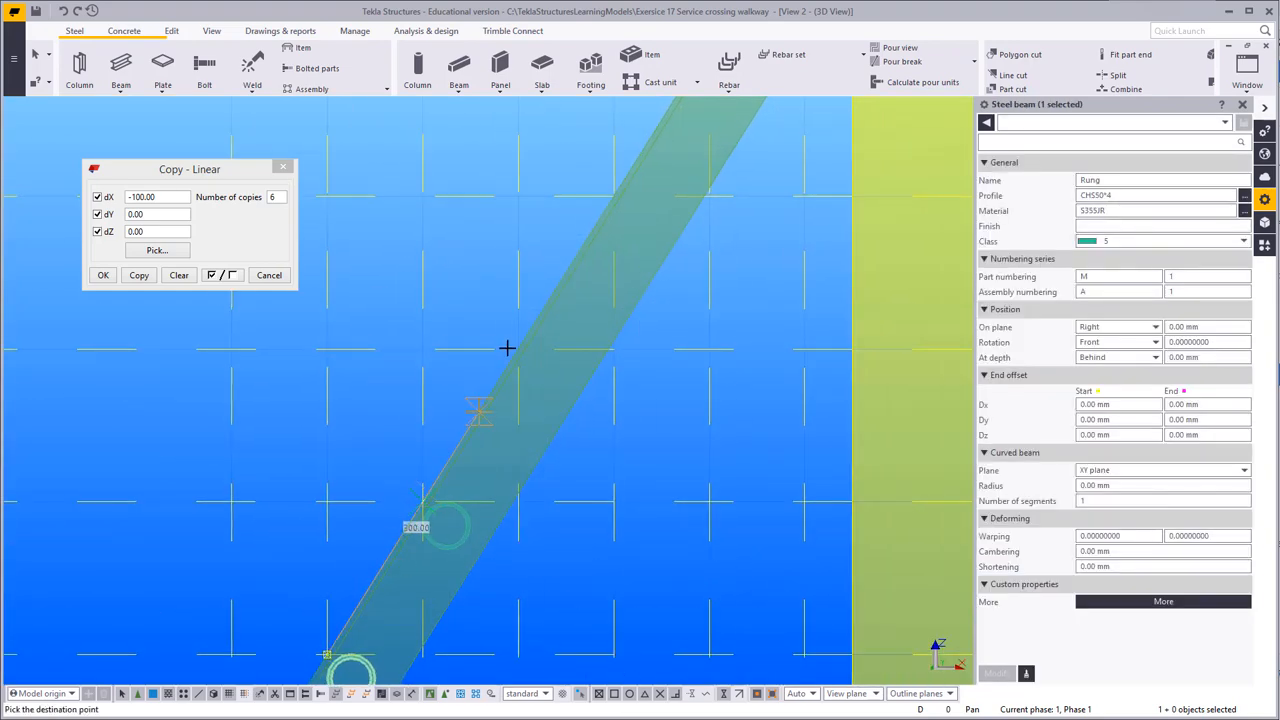
pyautogui.scroll(4, 560, 251)
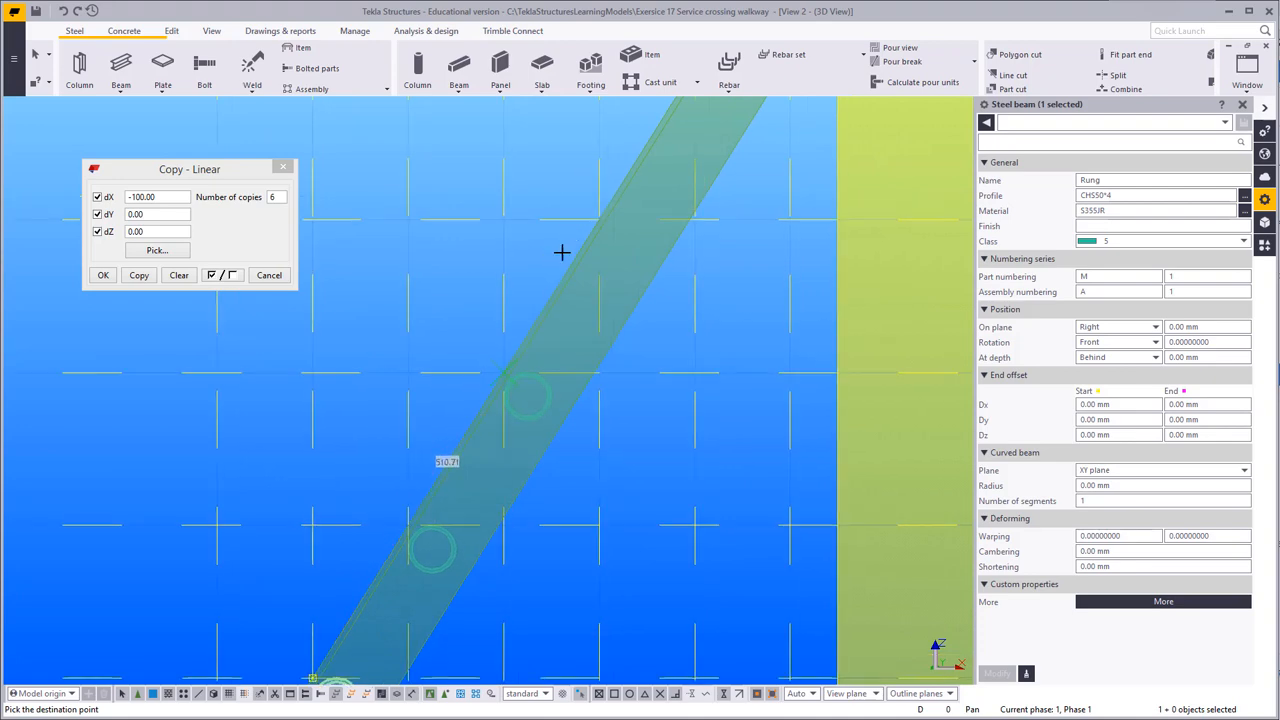
pyautogui.scroll(2, 488, 425)
pyautogui.scroll(-5, 511, 346)
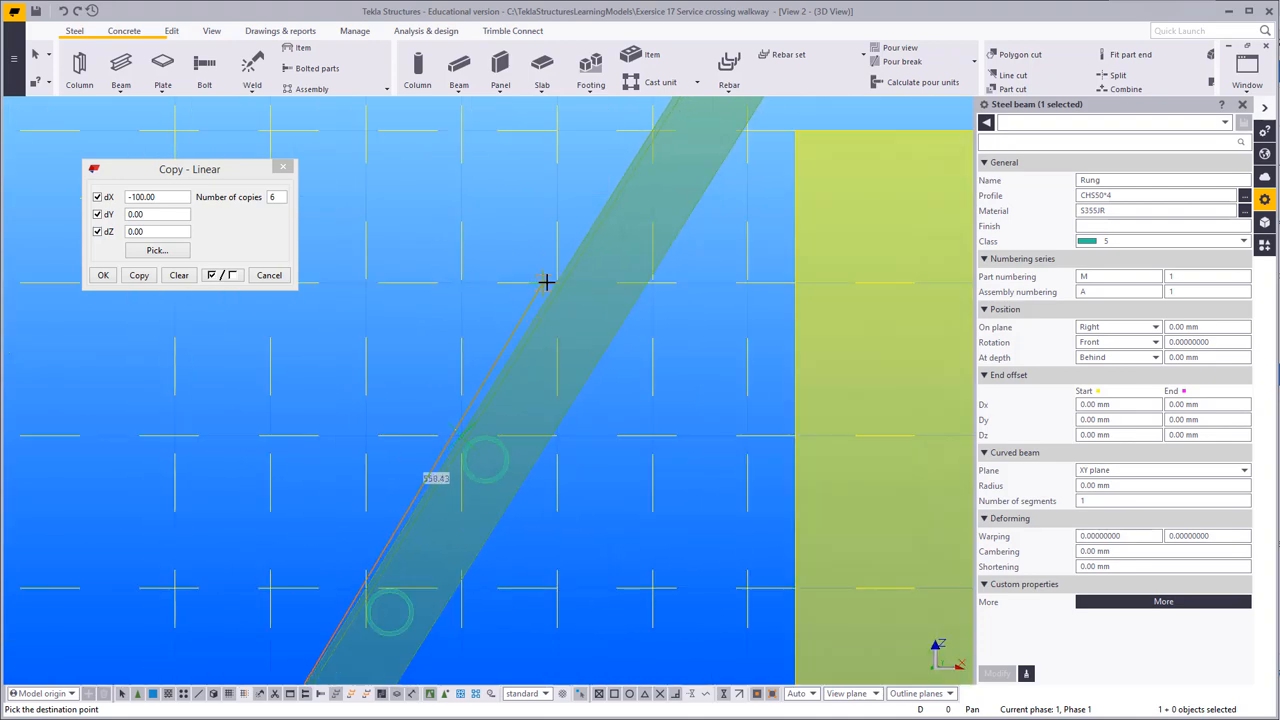
pyautogui.moveTo(503, 381); pyautogui.dragTo(358, 548, button='middle')
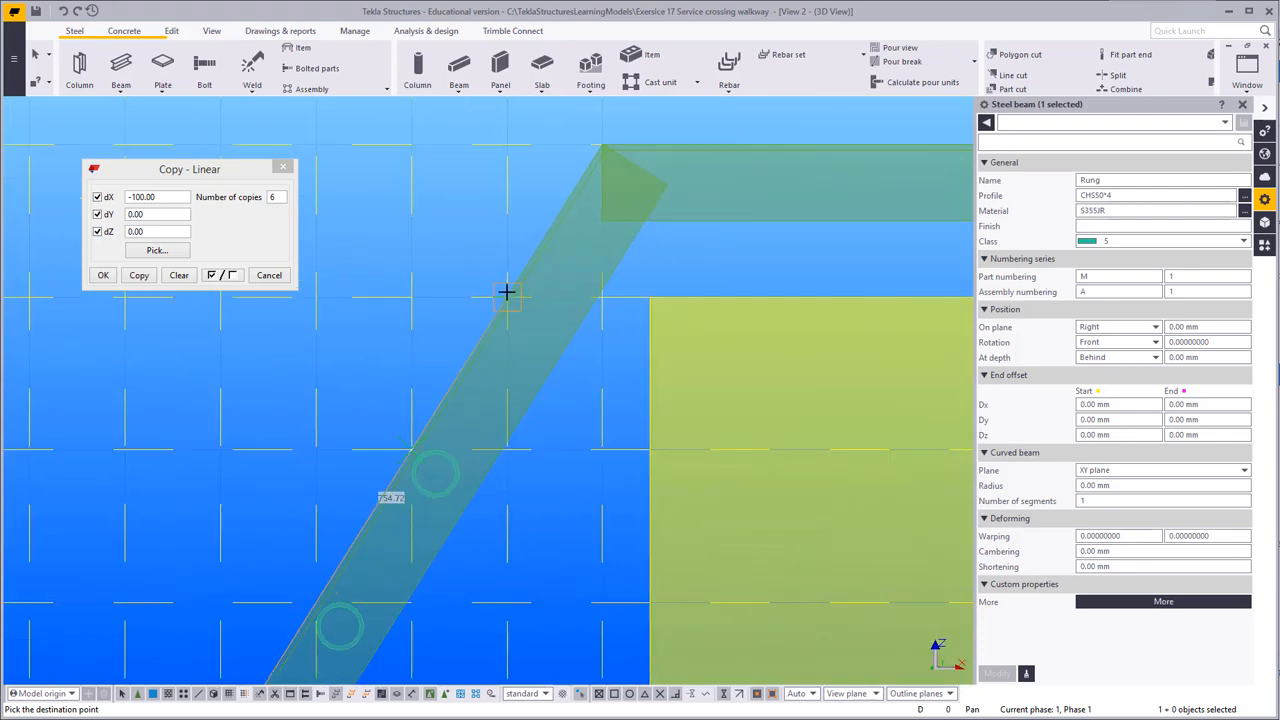
pyautogui.scroll(3, 530, 220)
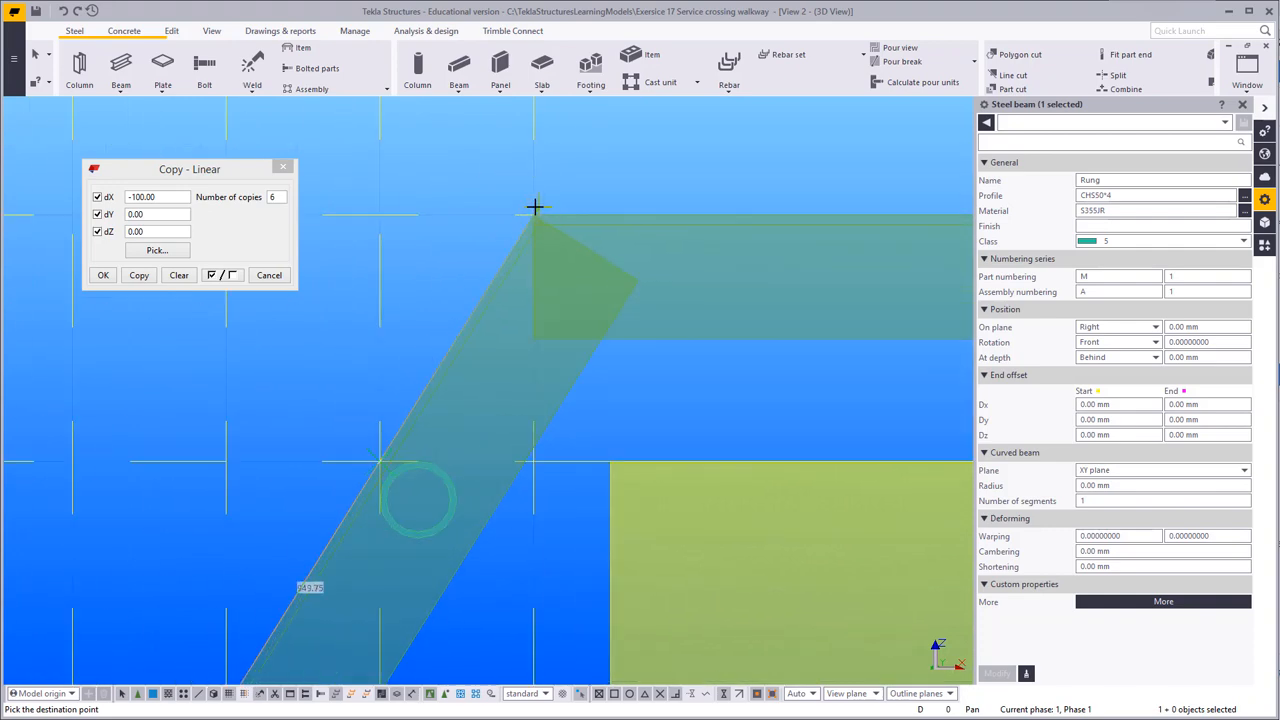
pyautogui.click(533, 214)
pyautogui.press('Escape')
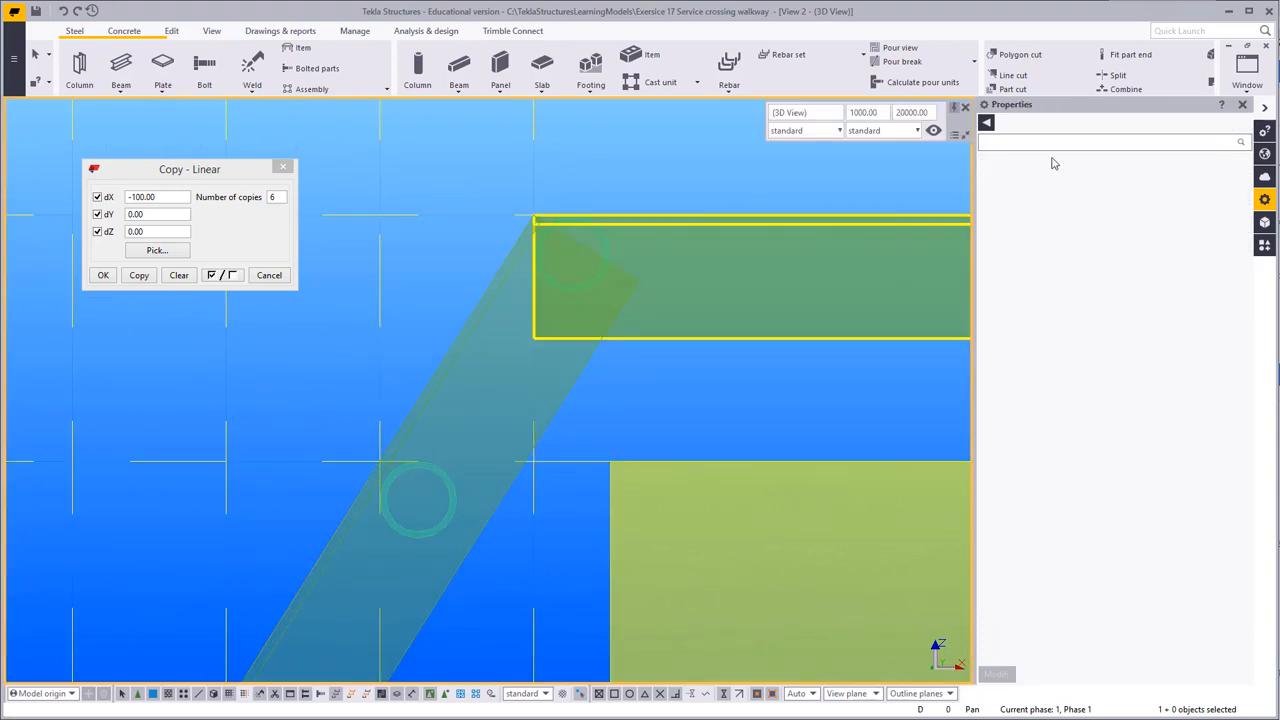
# Step: Find the Cranked beam (41) component and apply it between the horizontal and sloping angles at the top corner
pyautogui.click(1263, 246)
pyautogui.click(1108, 440)
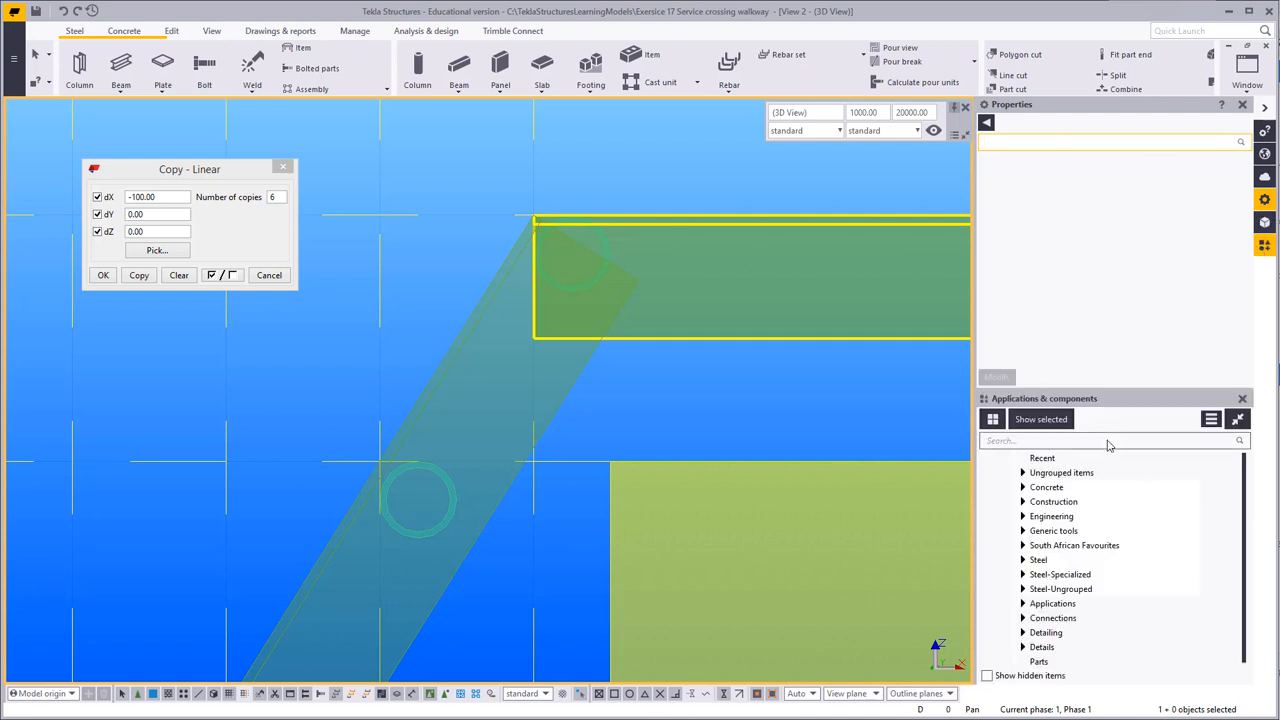
pyautogui.write('cra')
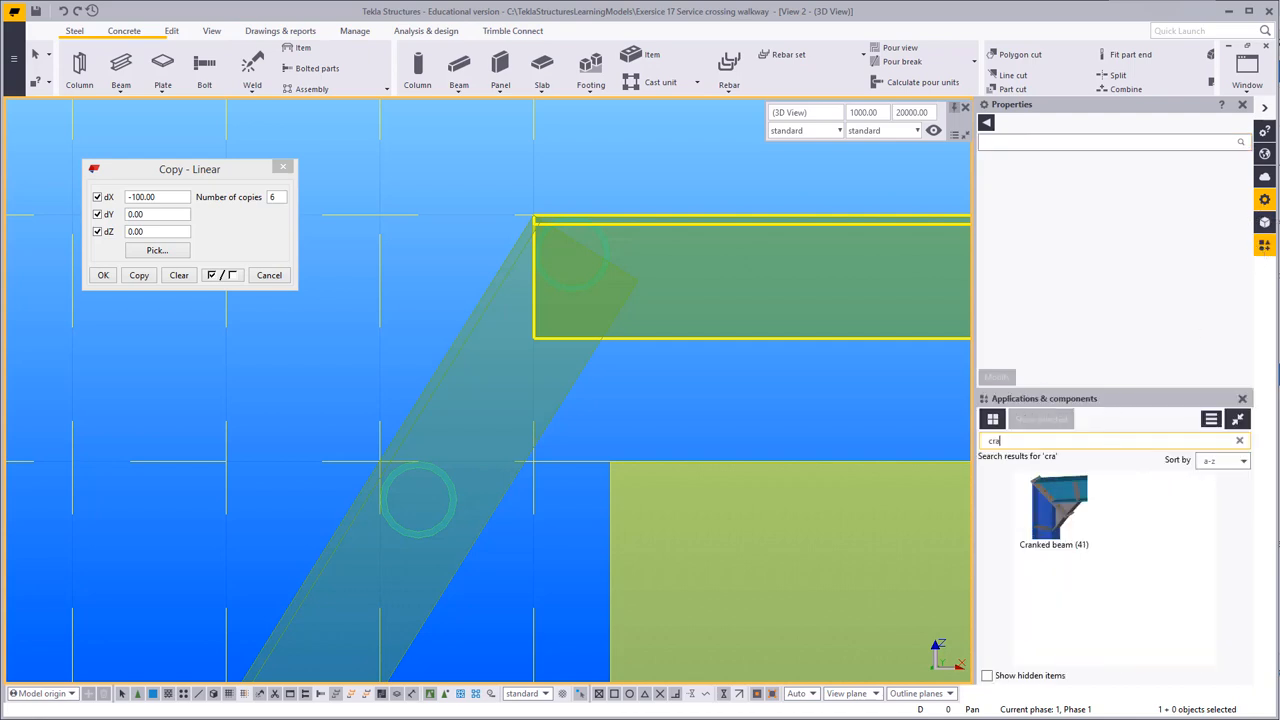
pyautogui.write('nk')
pyautogui.click(1058, 508)
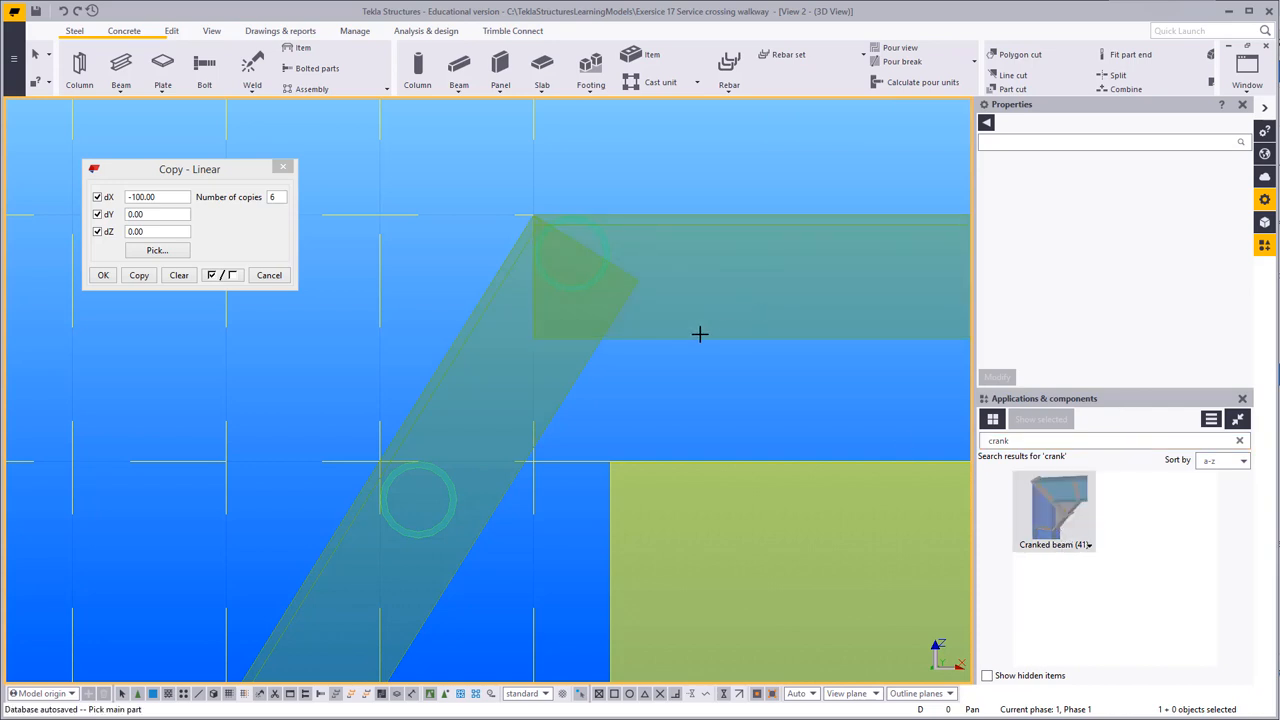
pyautogui.click(591, 366)
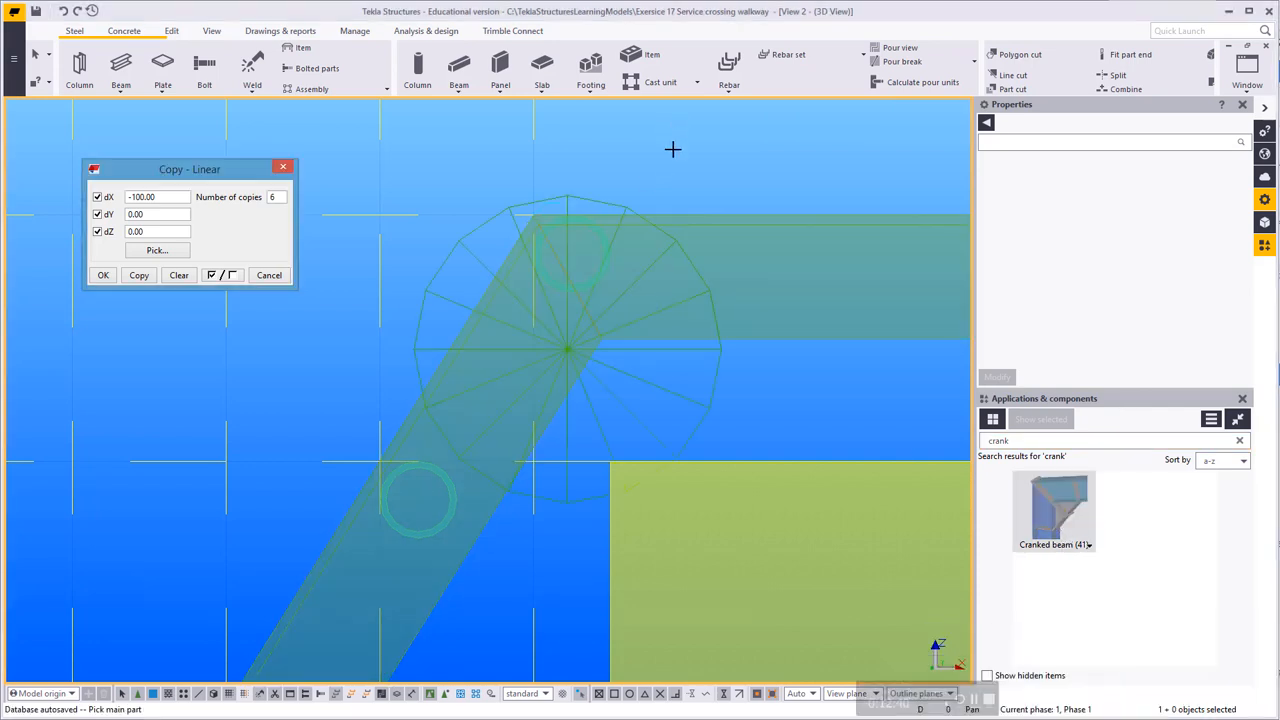
pyautogui.rightClick(677, 151)
pyautogui.click(718, 159)
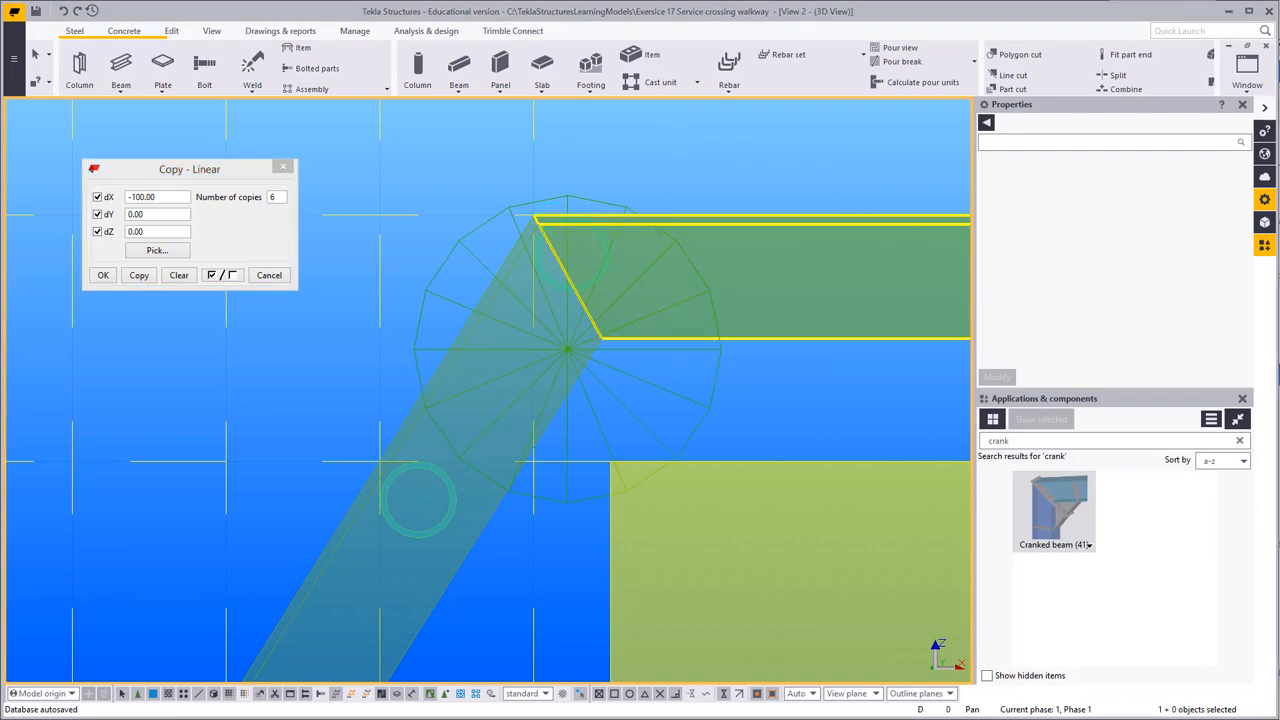
pyautogui.click(1240, 441)
# Step: Examine the cranked joint at the top corner where the two angles and the rung meet
pyautogui.scroll(-4, 570, 361)
pyautogui.moveTo(558, 440); pyautogui.dragTo(611, 275, button='middle')
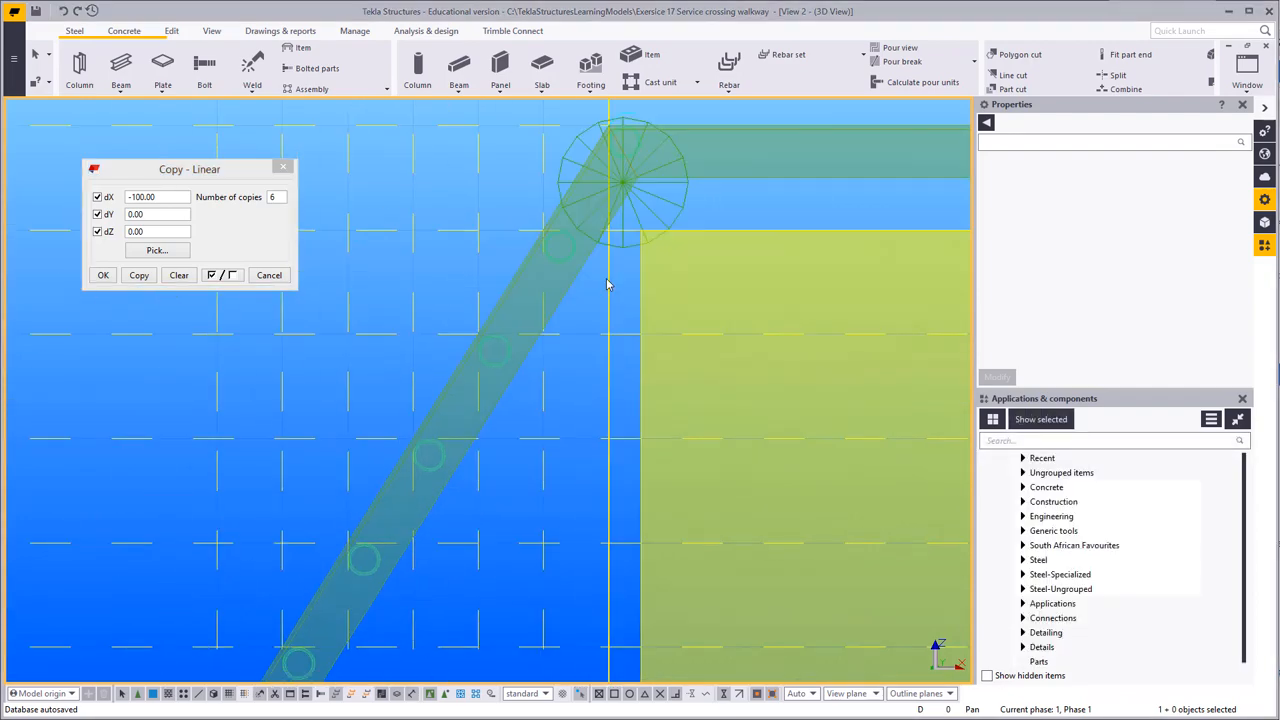
pyautogui.moveTo(625, 178); pyautogui.dragTo(615, 258, button='middle')
pyautogui.scroll(2, 613, 197)
pyautogui.scroll(4, 613, 197)
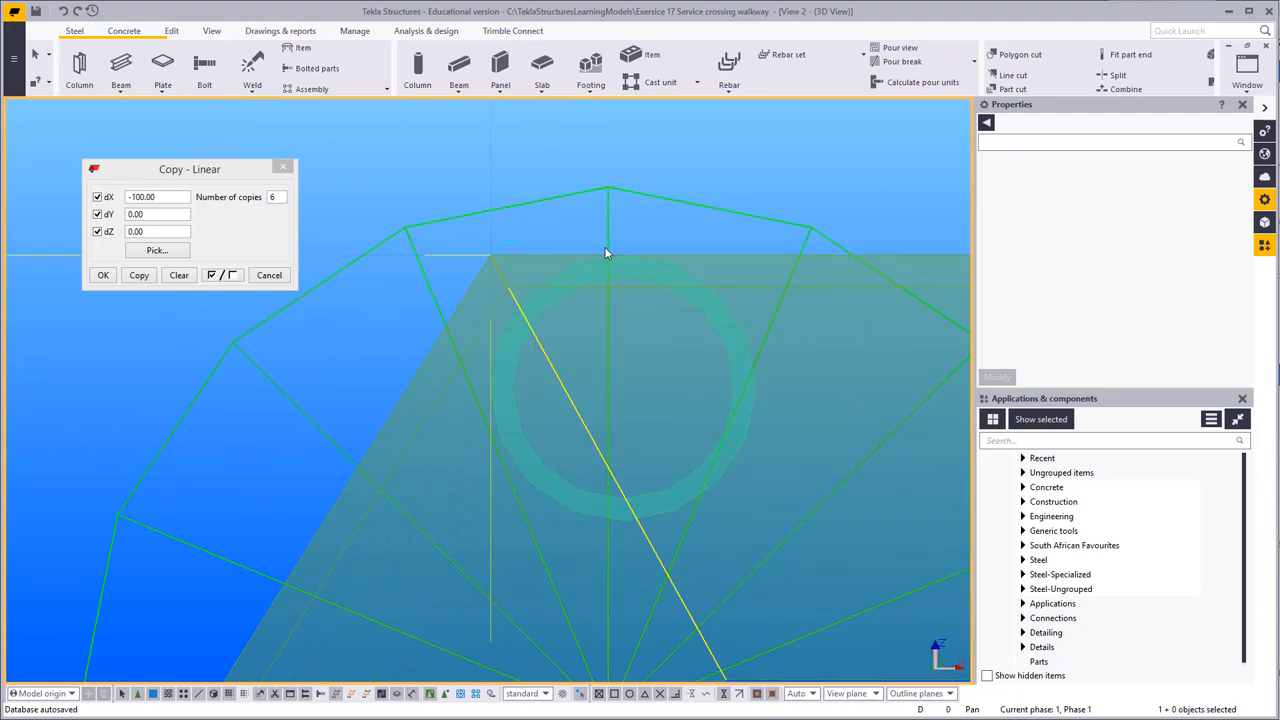
pyautogui.rightClick(683, 147)
pyautogui.click(726, 223)
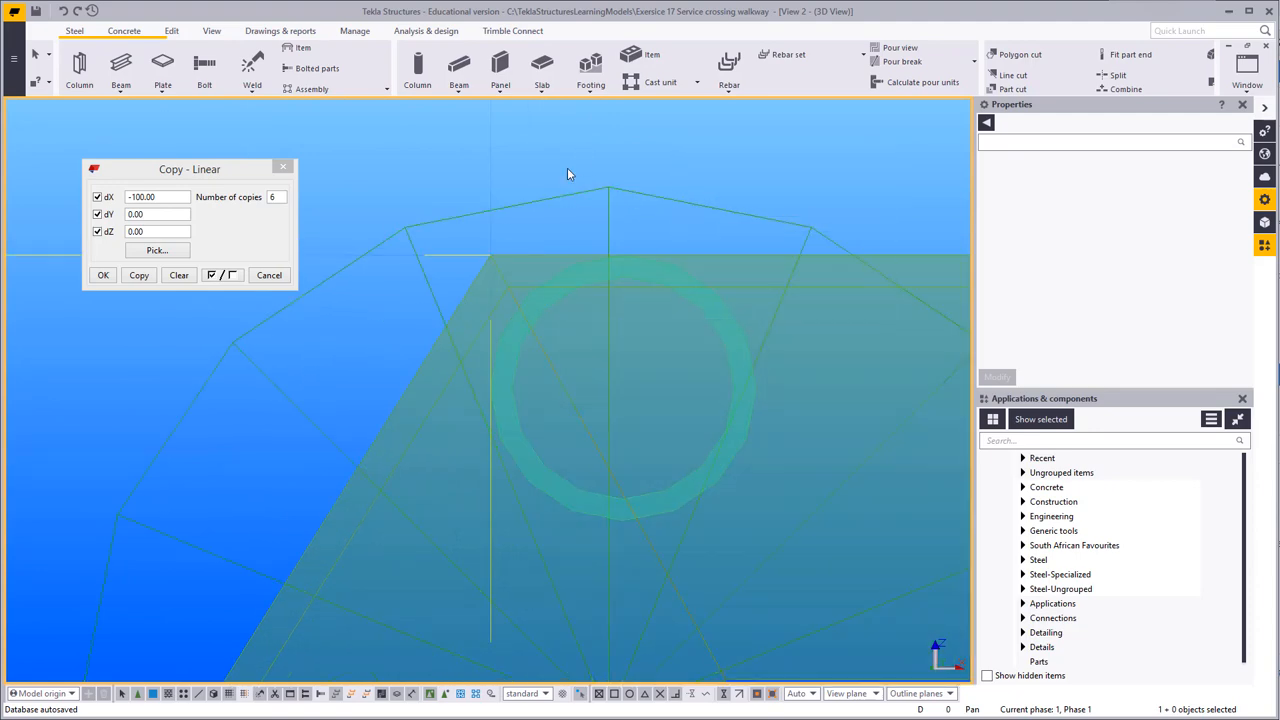
# Step: Hide all the vertical and horizontal construction lines around the sloping angle
pyautogui.scroll(-8, 592, 248)
pyautogui.moveTo(613, 320); pyautogui.dragTo(716, 148, button='middle')
pyautogui.scroll(-2, 617, 234)
pyautogui.moveTo(563, 274); pyautogui.dragTo(577, 380, button='middle')
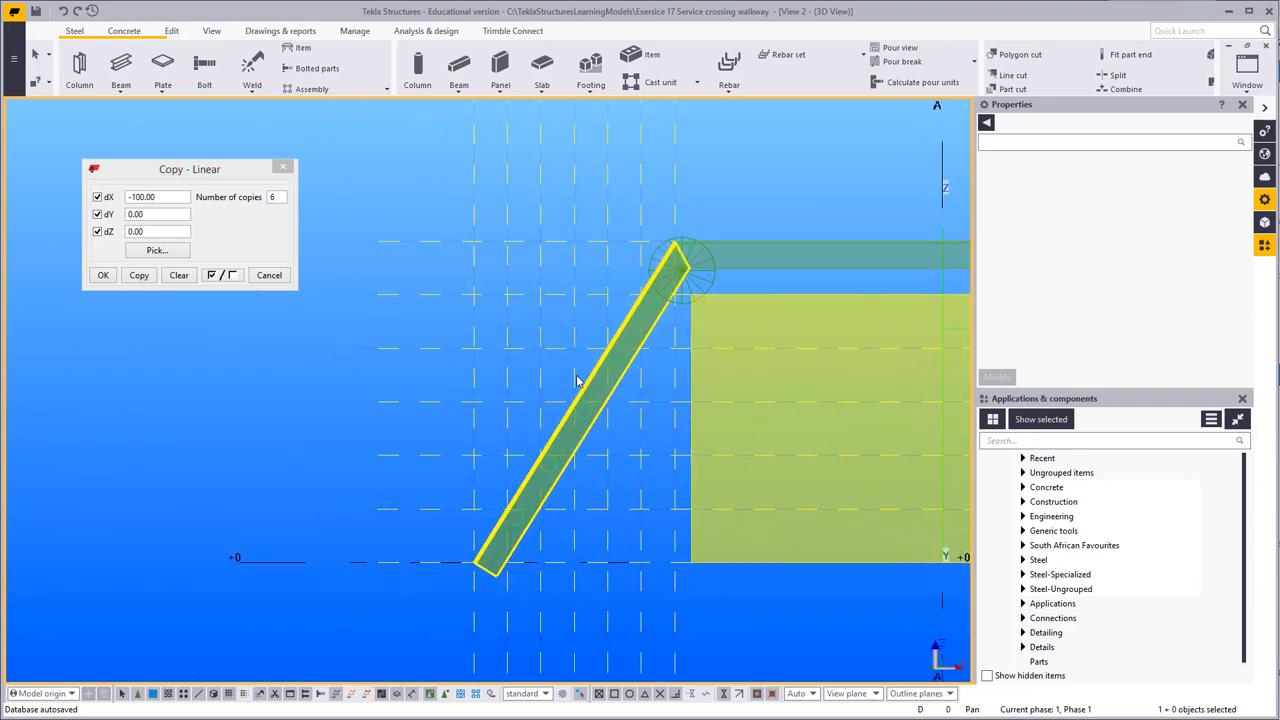
pyautogui.moveTo(661, 240); pyautogui.dragTo(661, 329, button='middle')
pyautogui.moveTo(729, 220); pyautogui.dragTo(306, 233)
pyautogui.moveTo(467, 375); pyautogui.dragTo(499, 160, button='middle')
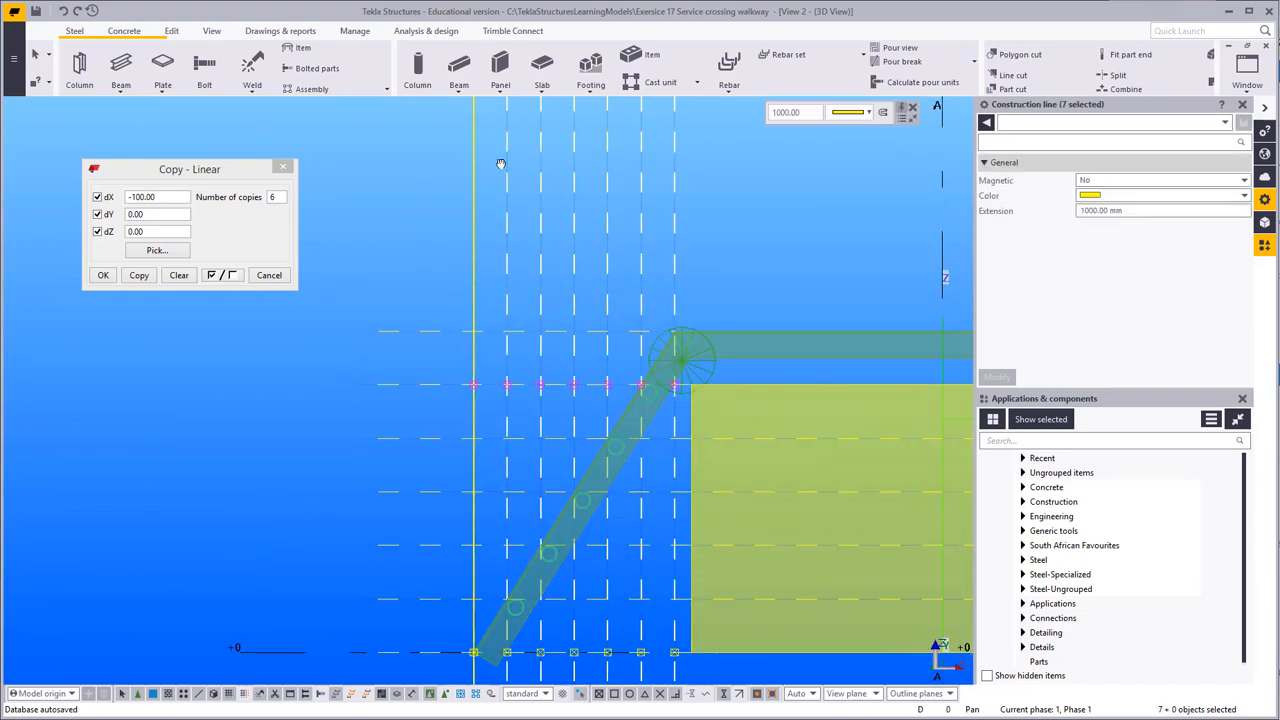
pyautogui.scroll(-2, 471, 250)
pyautogui.moveTo(447, 228); pyautogui.dragTo(471, 291, button='middle')
pyautogui.moveTo(480, 193); pyautogui.dragTo(412, 471)
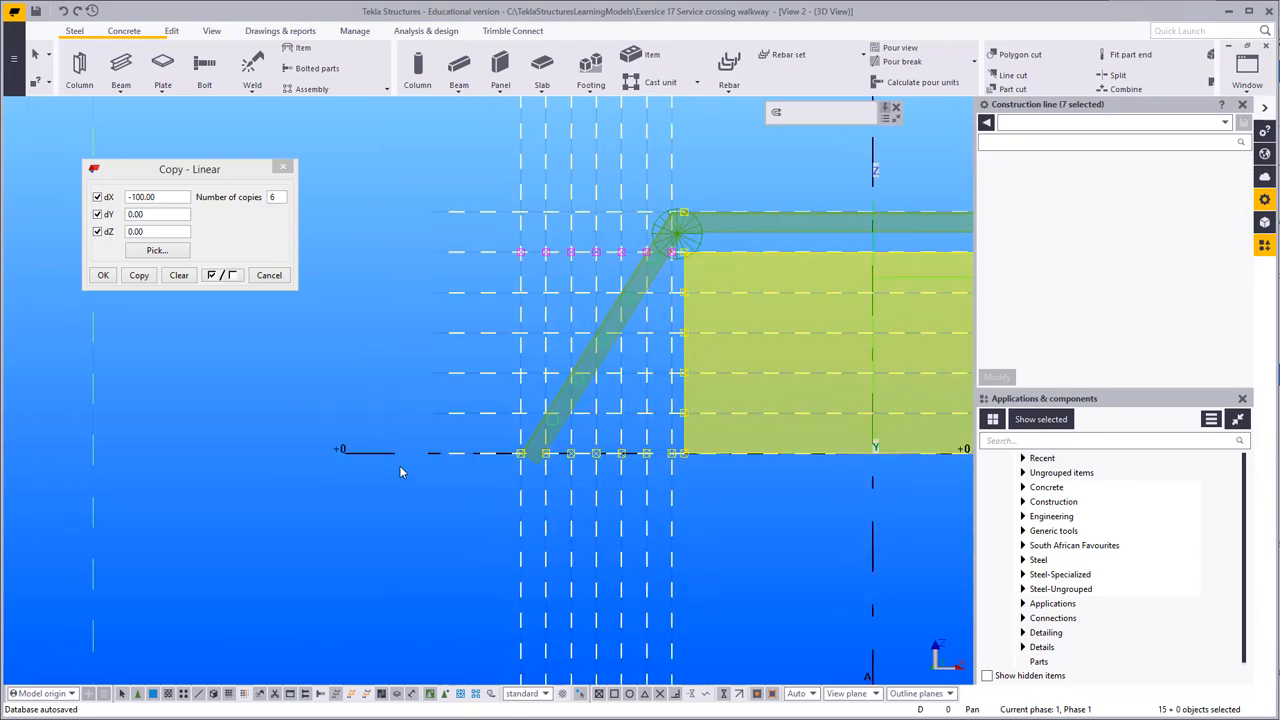
pyautogui.rightClick(378, 274)
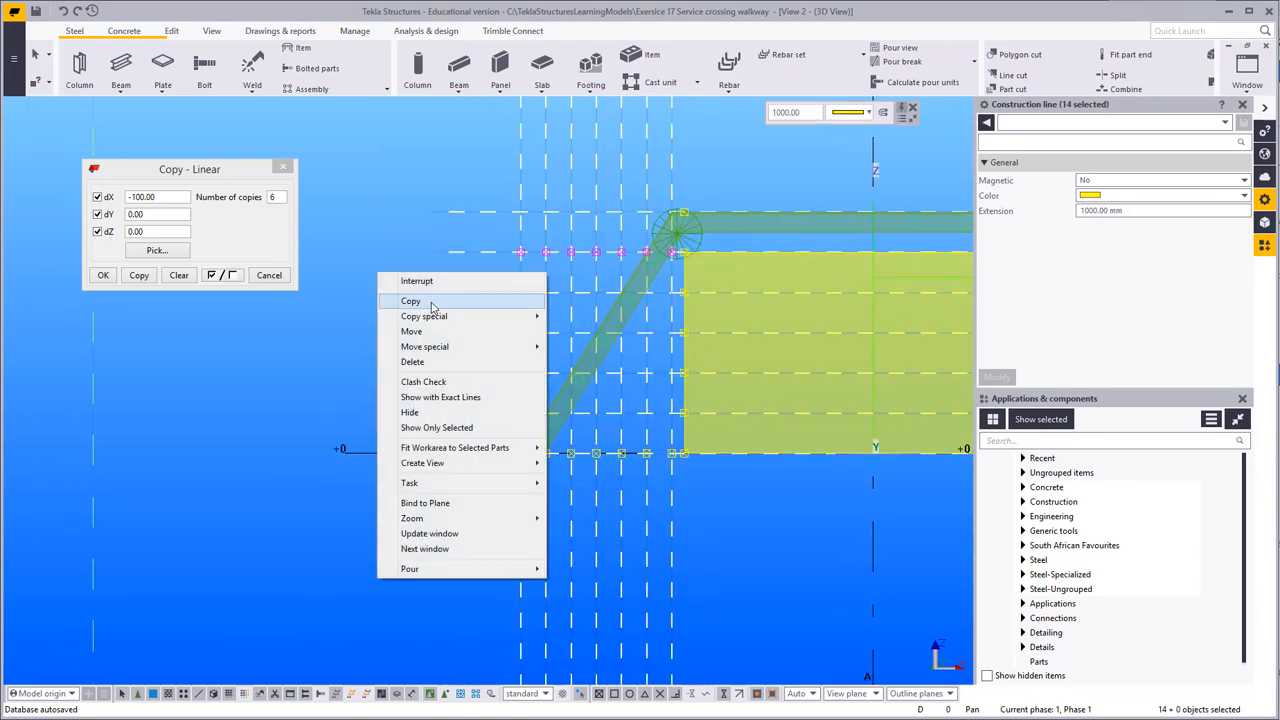
pyautogui.click(412, 412)
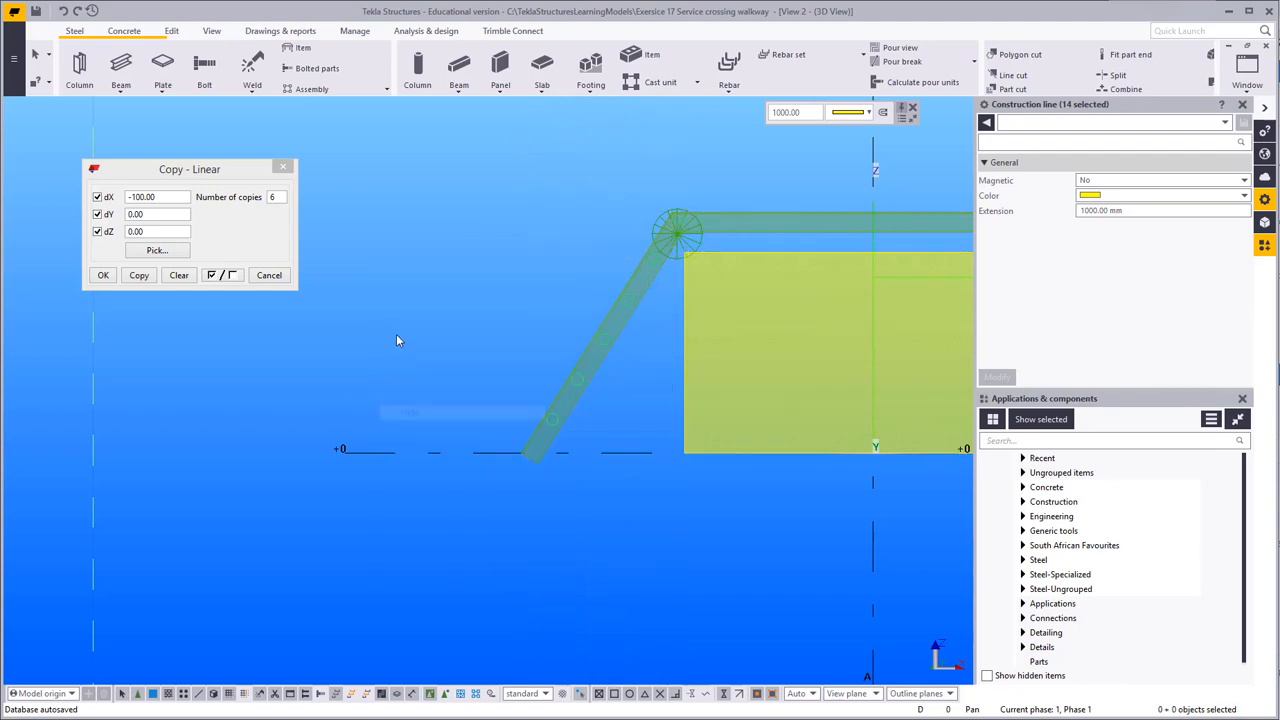
pyautogui.click(396, 340)
# Step: In the grid's properties, reduce the Z labels to +0 and set the Z coordinates to 0.00 and 800
pyautogui.scroll(-5, 520, 389)
pyautogui.moveTo(546, 390); pyautogui.dragTo(520, 437, button='middle')
pyautogui.scroll(7, 535, 428)
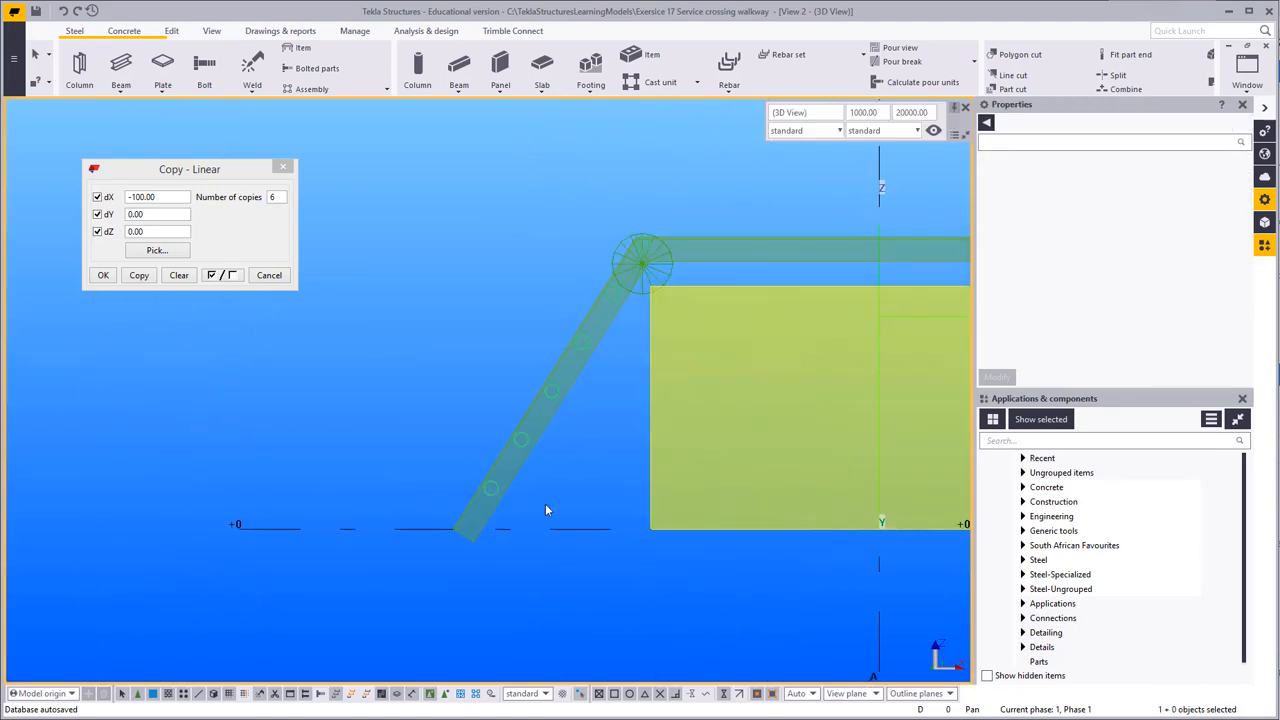
pyautogui.doubleClick(559, 529)
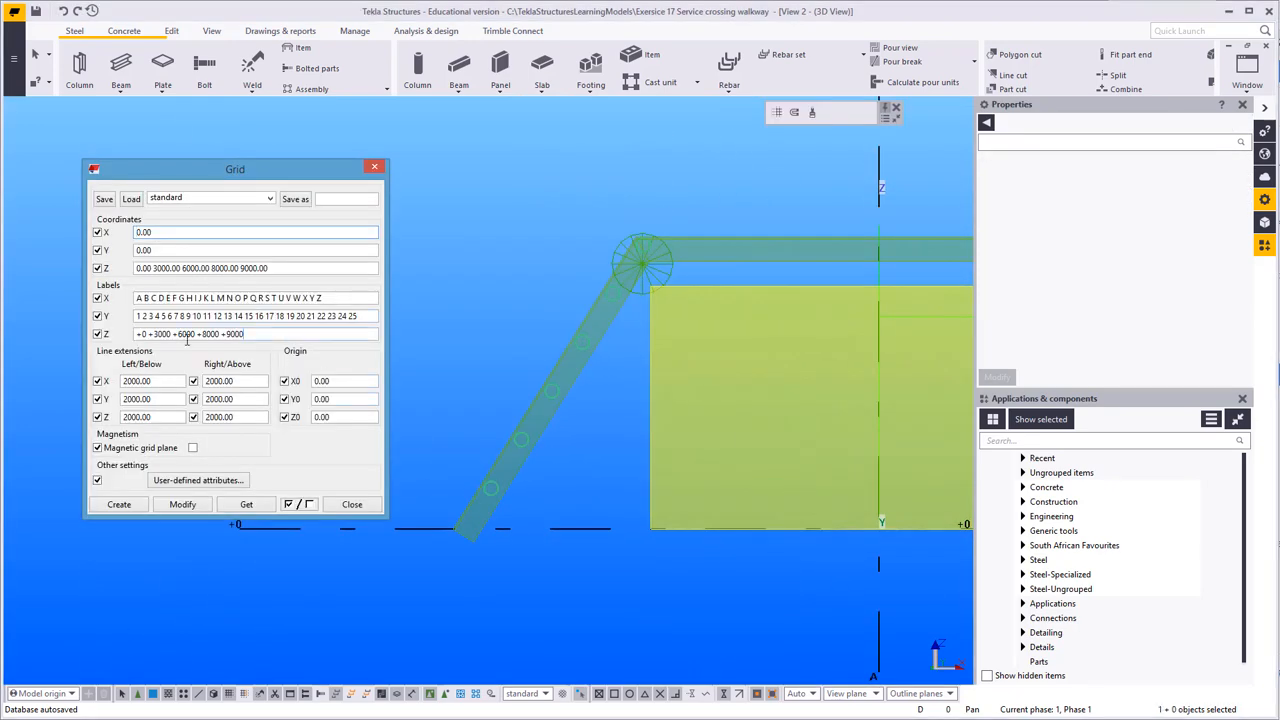
pyautogui.hotkey('shift', 'Home')
pyautogui.write('+0')
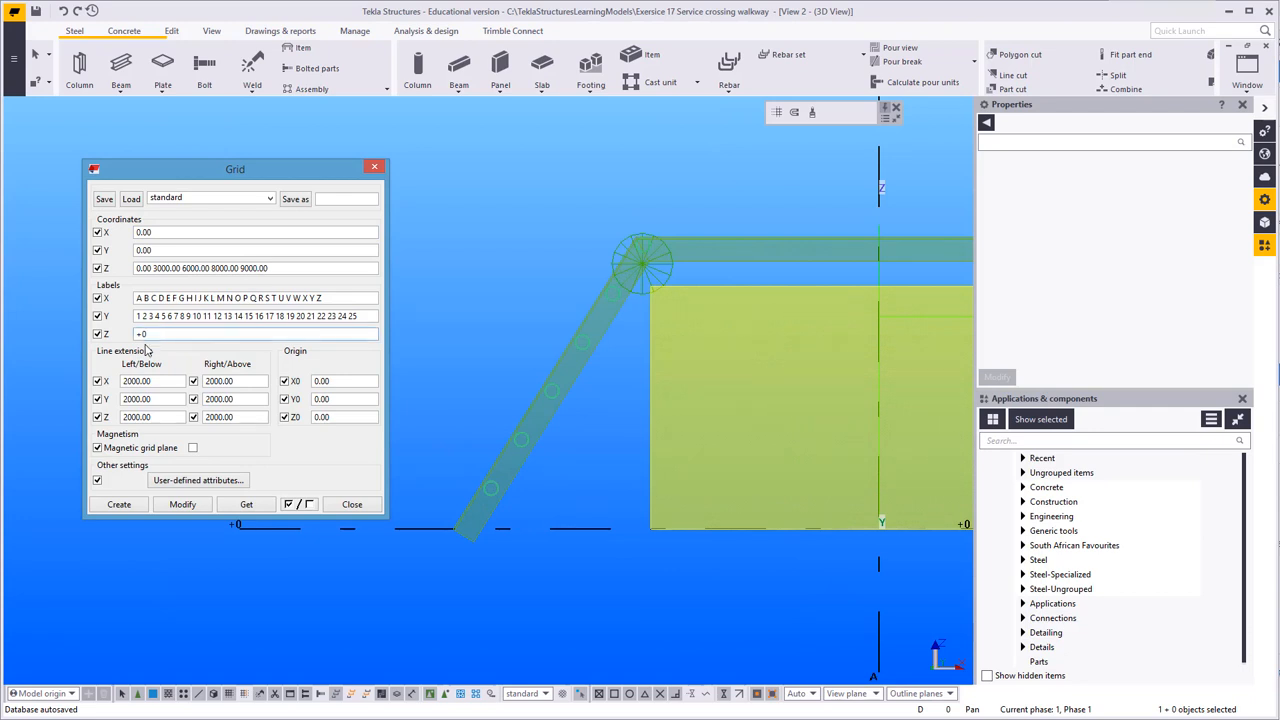
pyautogui.moveTo(269, 269); pyautogui.dragTo(152, 269)
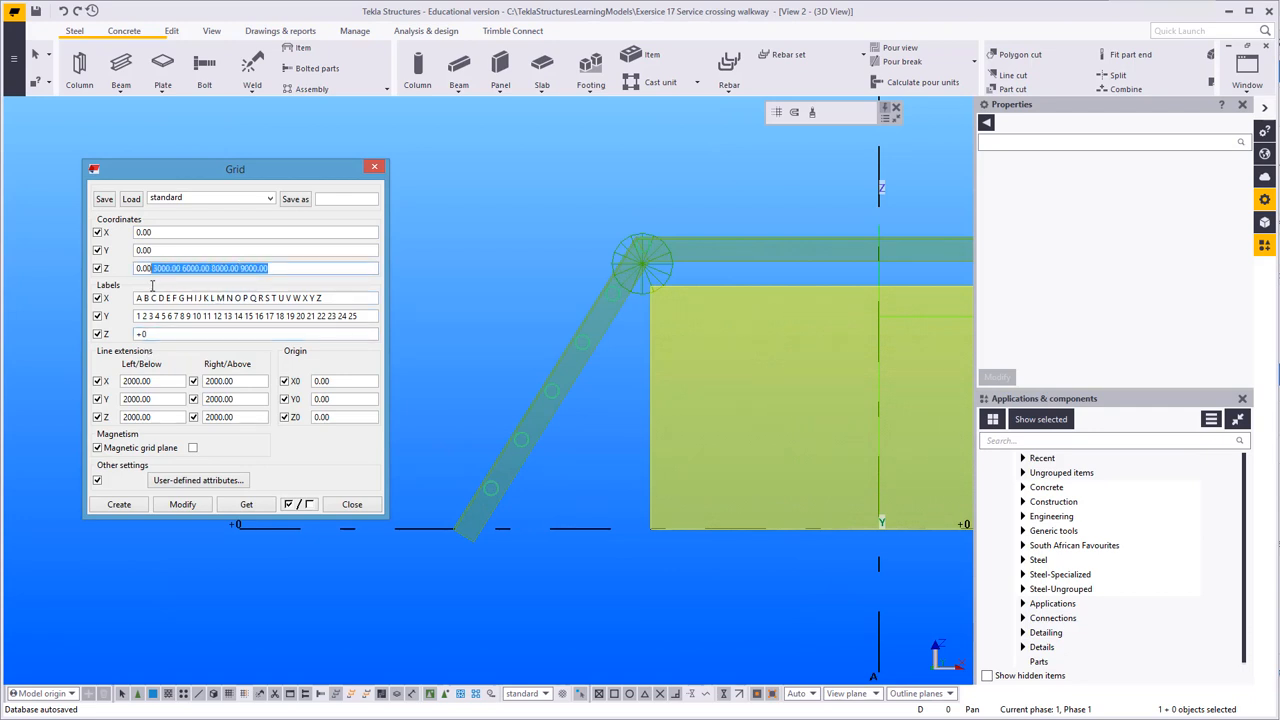
pyautogui.press('BackSpace')
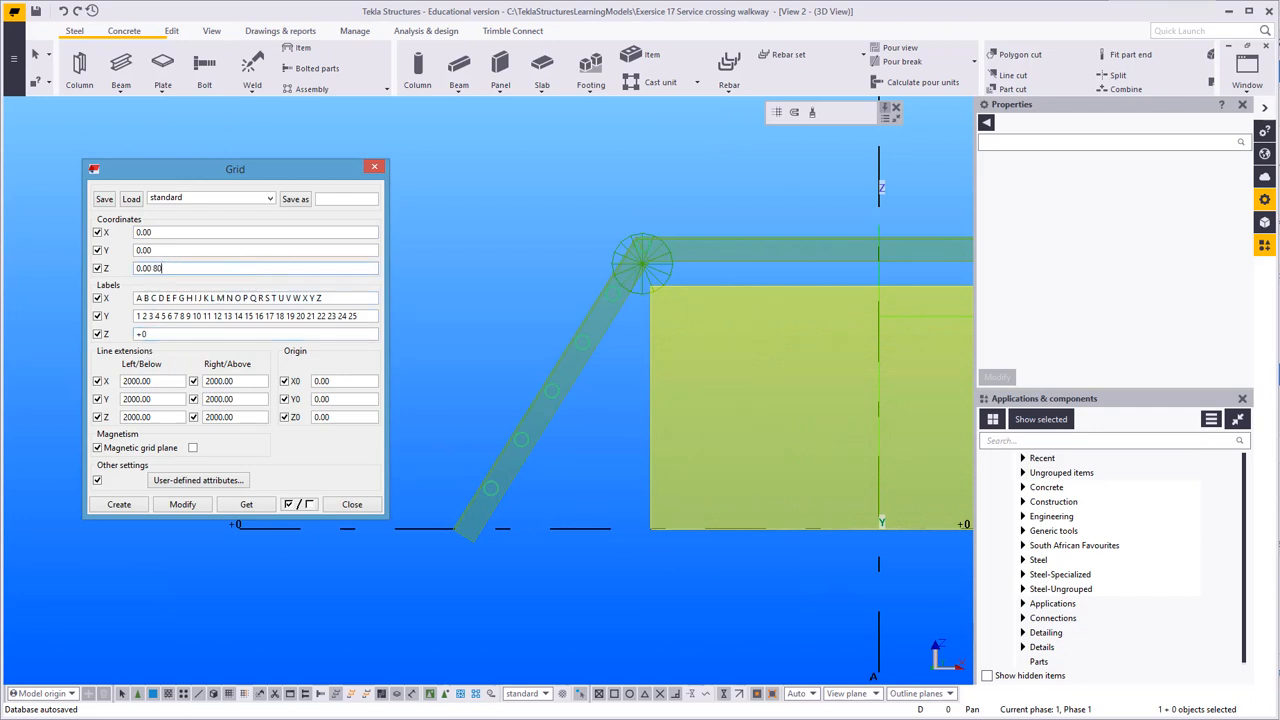
pyautogui.write('800')
# Step: Set the grid's Z labels to +0 +800, apply the modification, and close the grid and linear copy settings
pyautogui.click(172, 336)
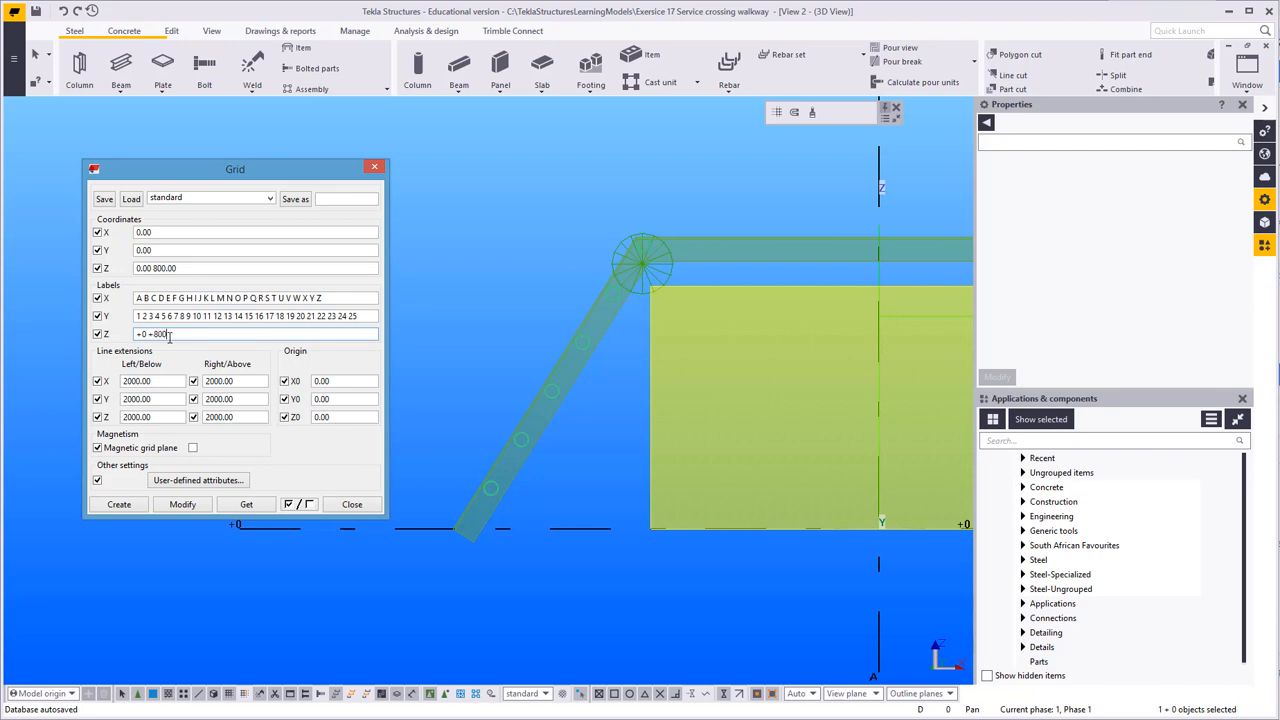
pyautogui.click(182, 504)
pyautogui.click(612, 396)
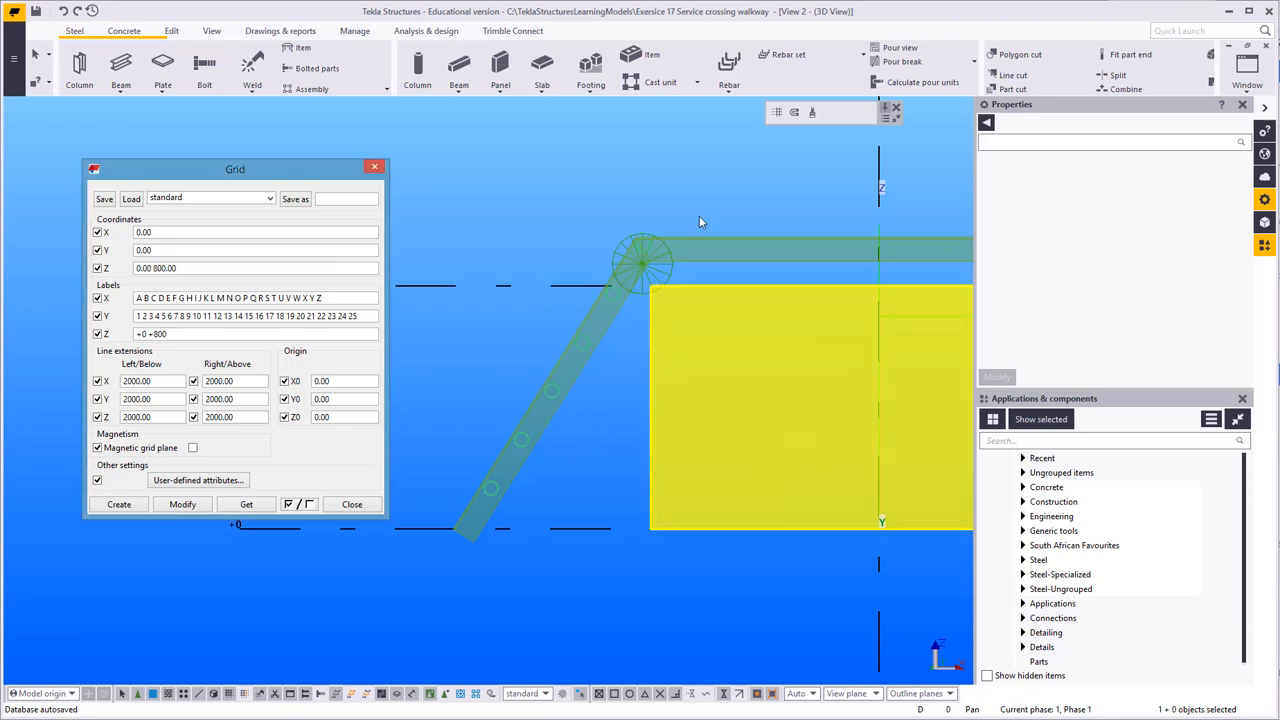
pyautogui.click(374, 167)
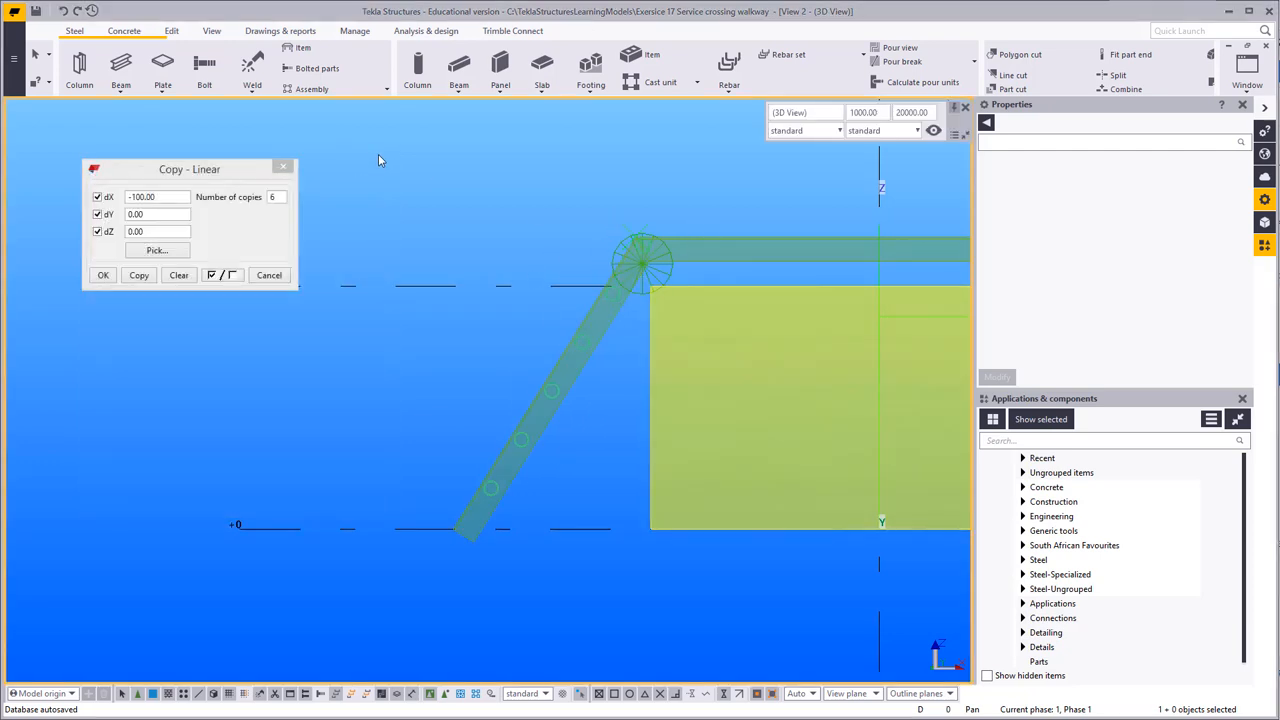
pyautogui.click(282, 168)
# Step: Search the component catalogue for "base" and look through the available base plate components
pyautogui.keyDown('shift'); pyautogui.hscroll(3, 486, 337); pyautogui.keyUp('shift')
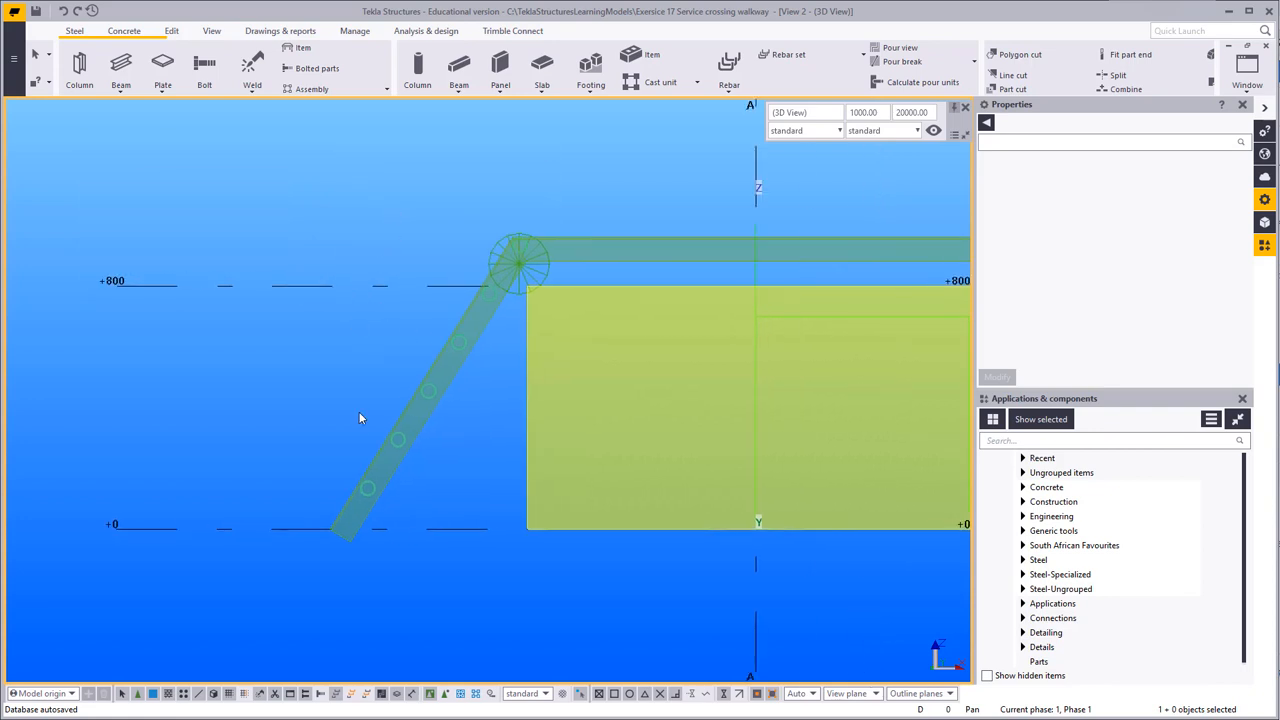
pyautogui.moveTo(348, 505); pyautogui.dragTo(285, 402, button='middle')
pyautogui.scroll(2, 286, 396)
pyautogui.moveTo(358, 305); pyautogui.dragTo(333, 406, button='middle')
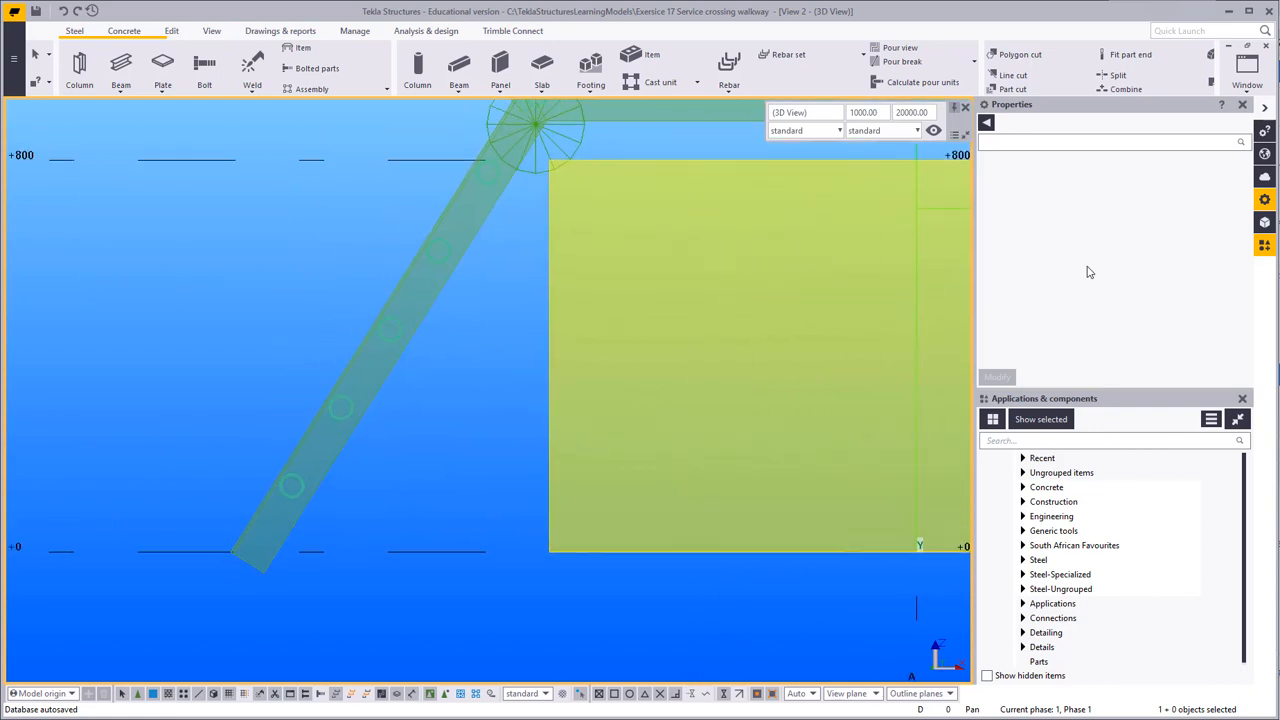
pyautogui.click(1077, 440)
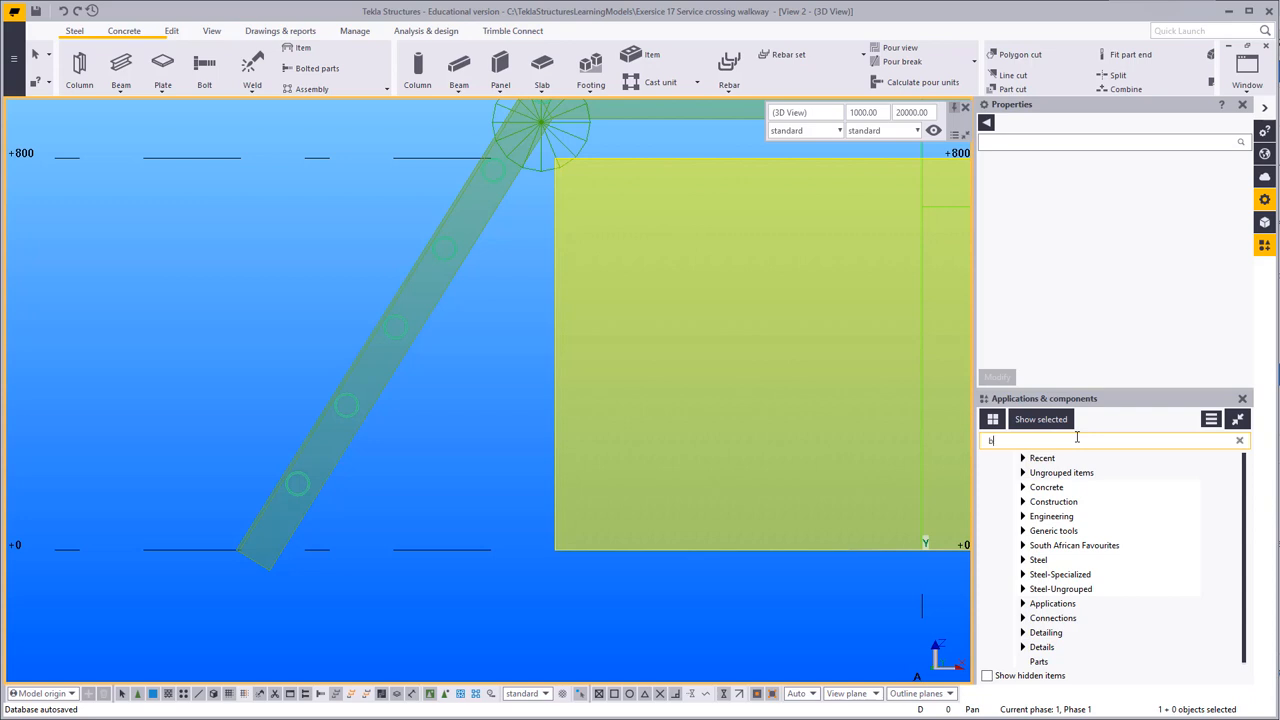
pyautogui.write('ase')
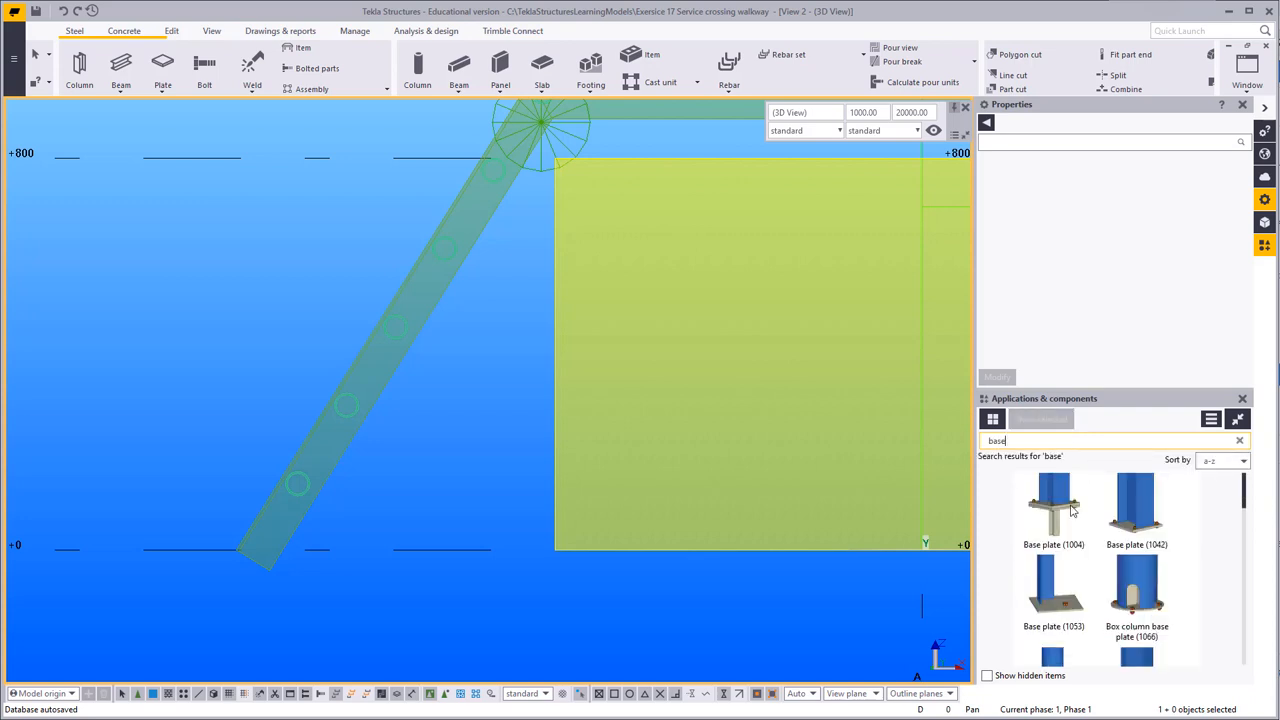
pyautogui.click(1064, 507)
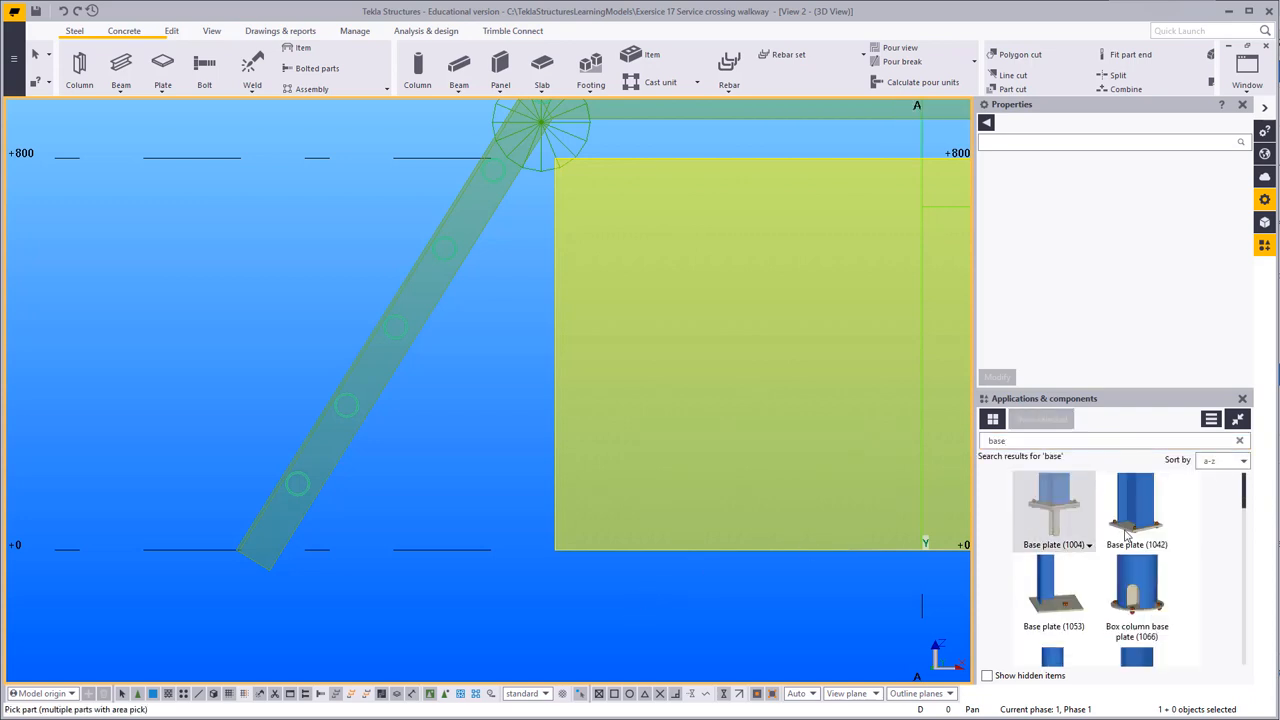
pyautogui.scroll(-1, 1130, 538)
pyautogui.scroll(-3, 1130, 535)
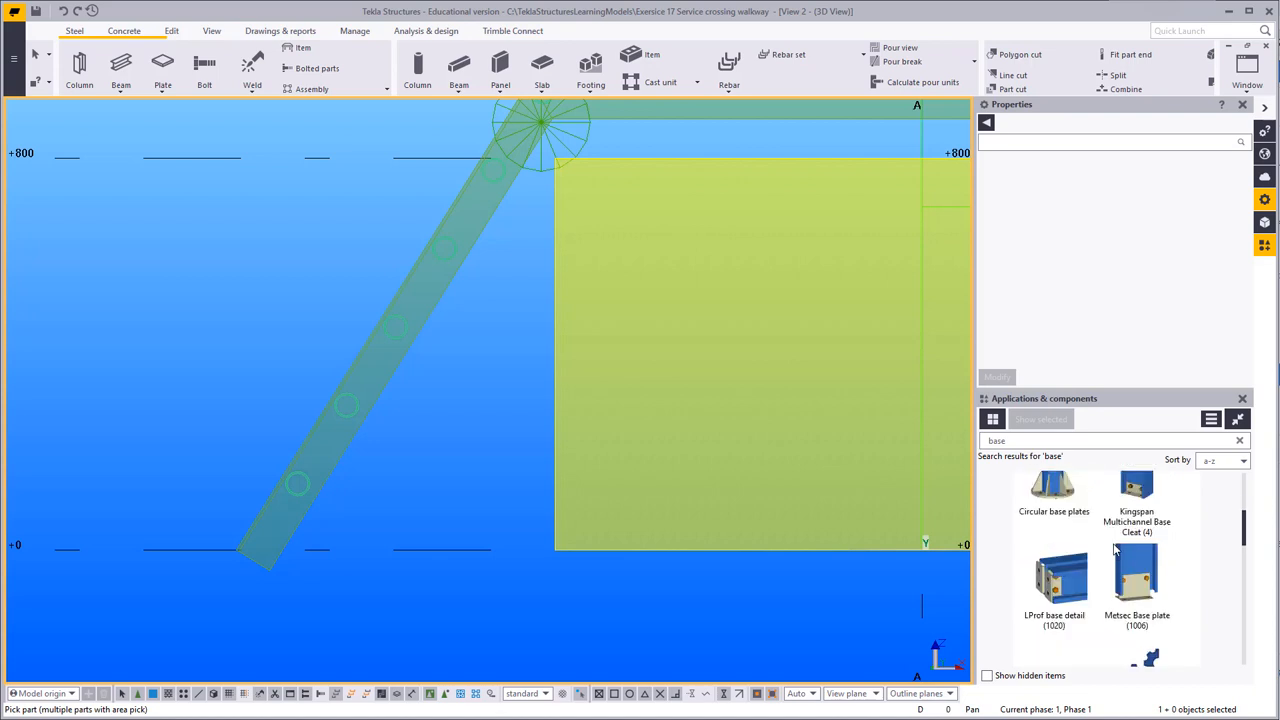
pyautogui.scroll(3, 1117, 548)
pyautogui.scroll(1, 1116, 546)
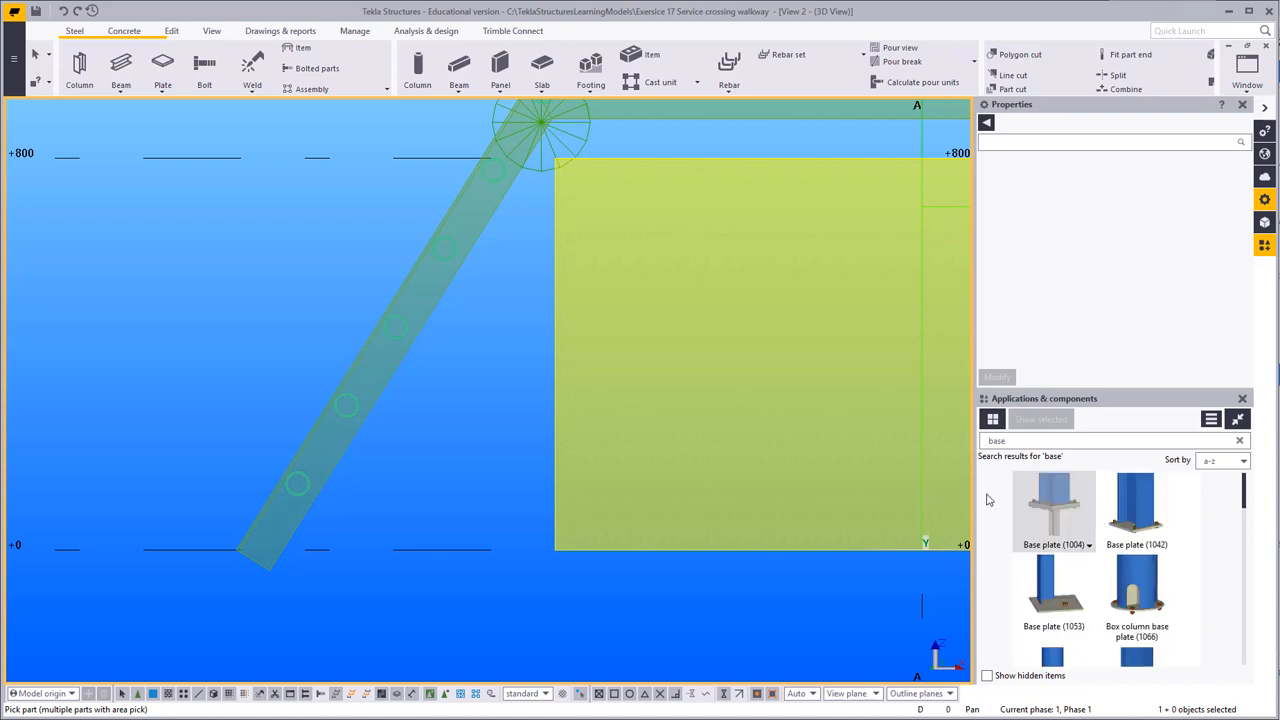
# Step: Add the Base plate (1042) component to the sloping angle at its lower end on the +0 level
pyautogui.moveTo(469, 512); pyautogui.dragTo(577, 415, button='middle')
pyautogui.click(1137, 528)
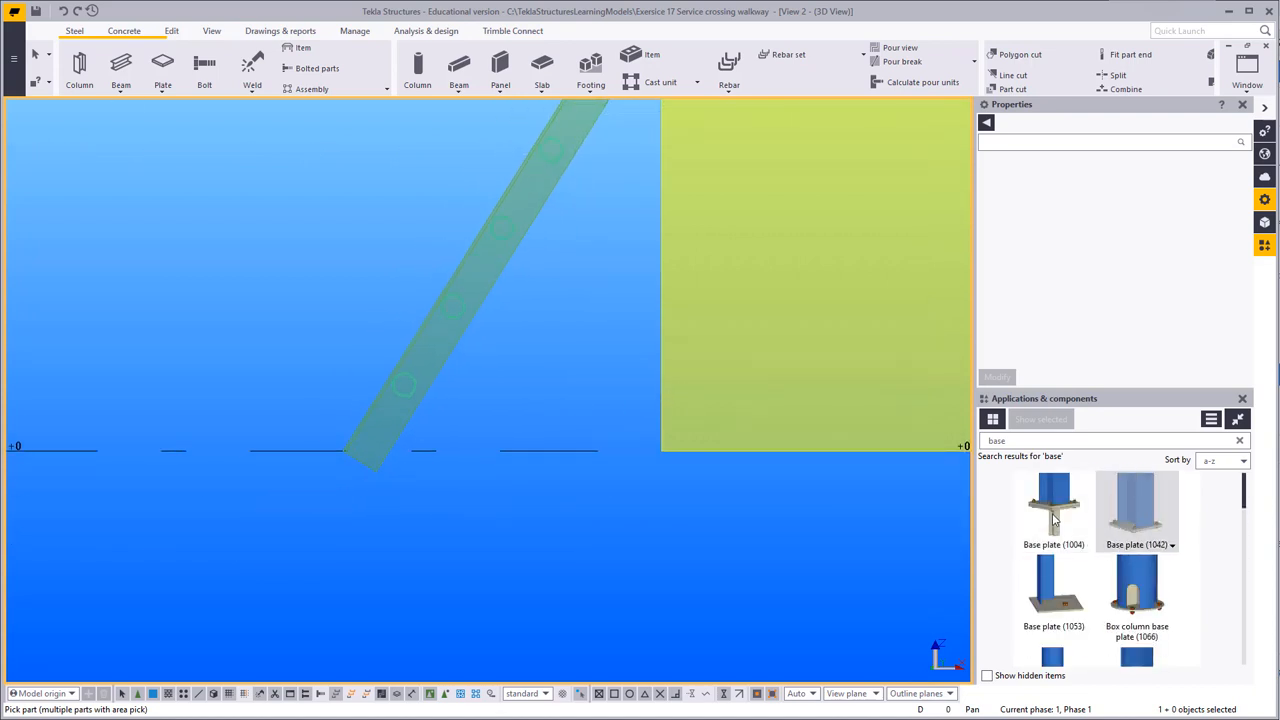
pyautogui.moveTo(665, 532); pyautogui.dragTo(666, 531, button='middle')
pyautogui.scroll(1, 403, 409)
pyautogui.click(400, 365)
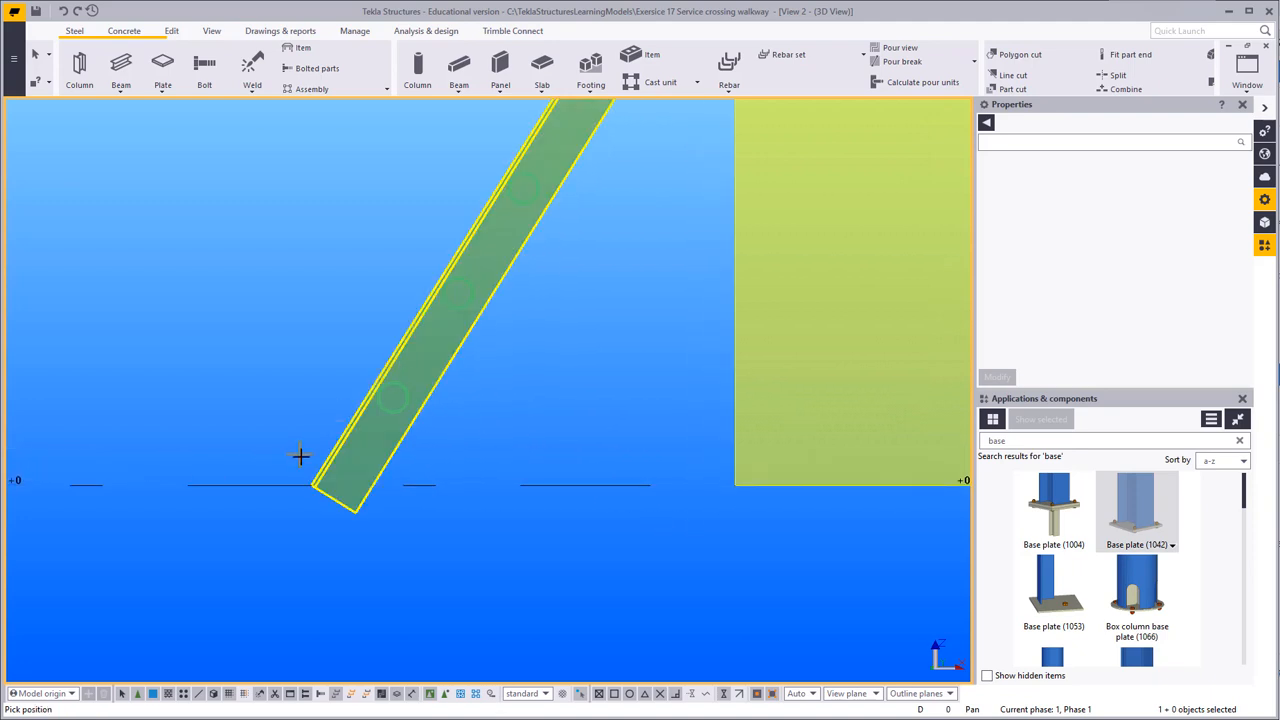
pyautogui.click(308, 487)
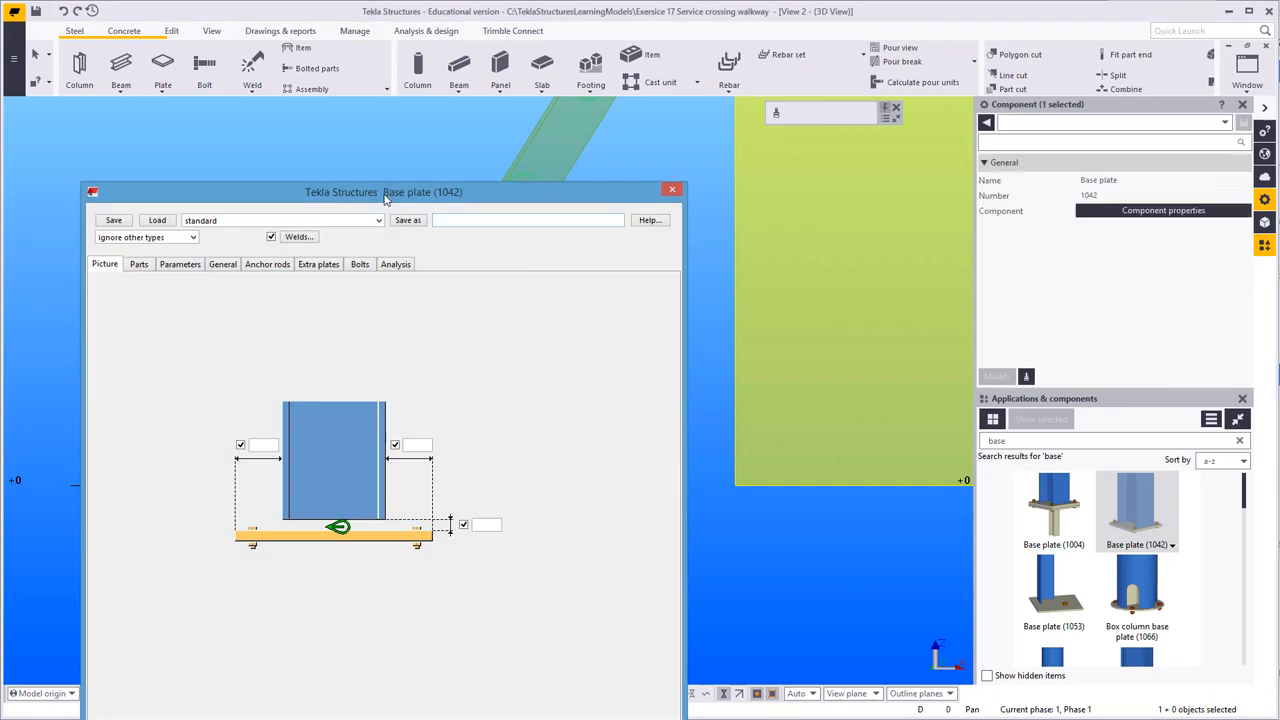
# Step: Set the base plate component's up direction to -x with a rotation of 0, and apply the modification so the plate is realigned
pyautogui.moveTo(393, 193); pyautogui.dragTo(983, 78)
pyautogui.click(811, 148)
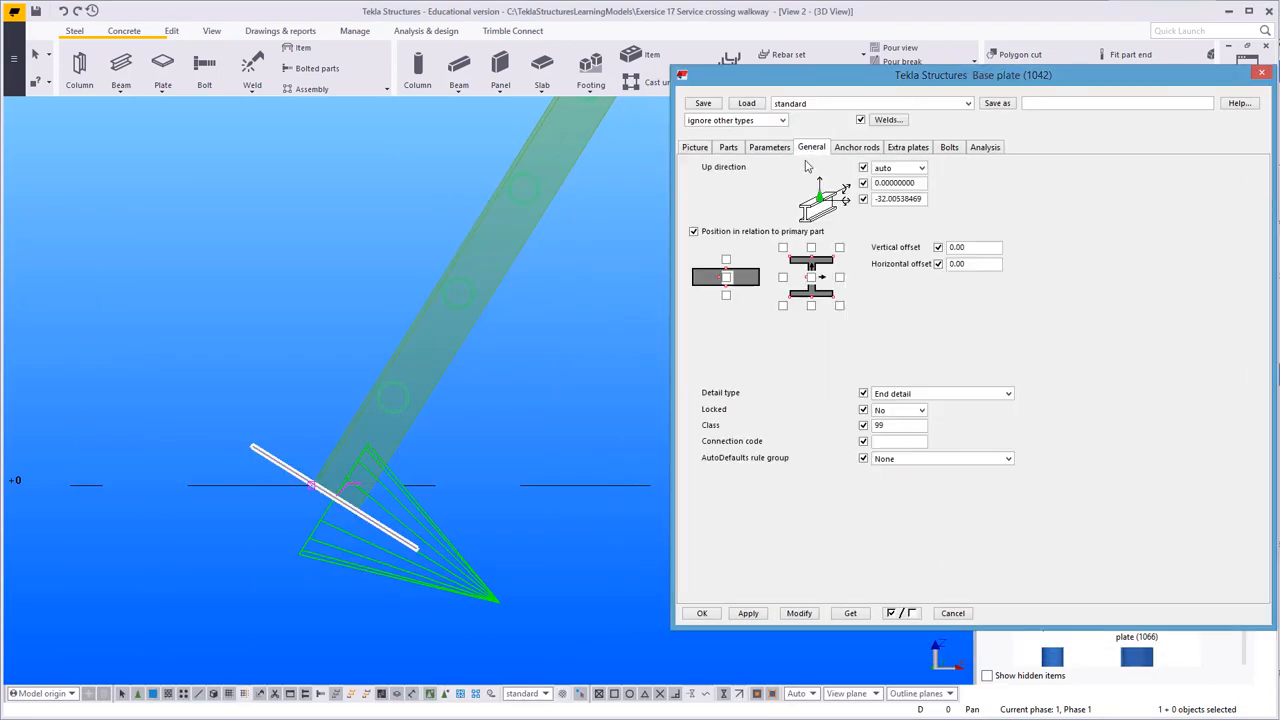
pyautogui.click(918, 169)
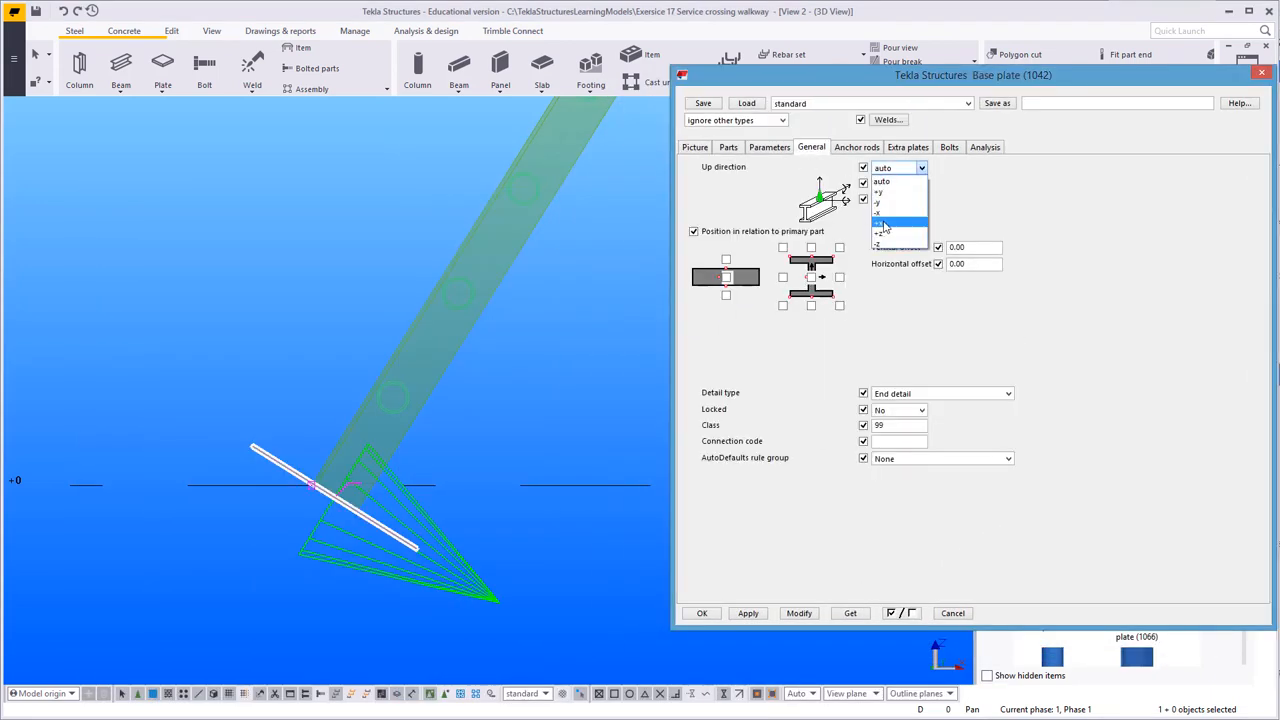
pyautogui.click(890, 212)
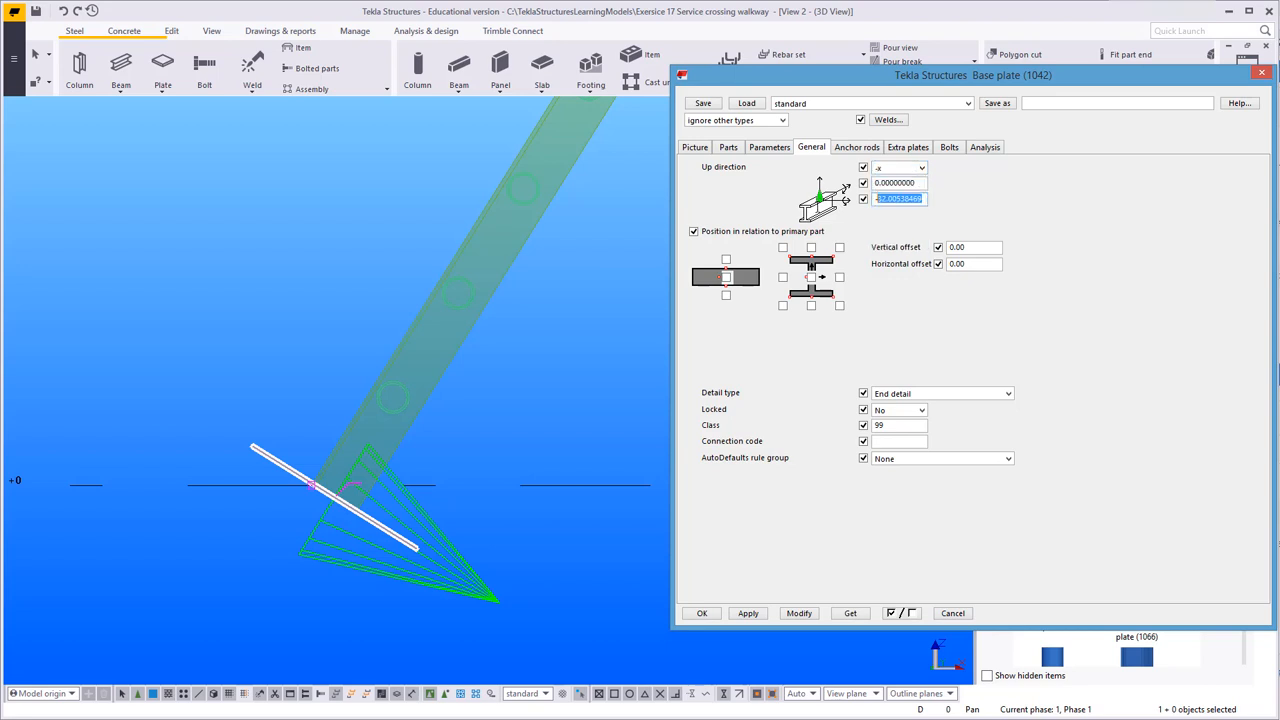
pyautogui.write('0')
pyautogui.click(799, 613)
pyautogui.scroll(1, 428, 534)
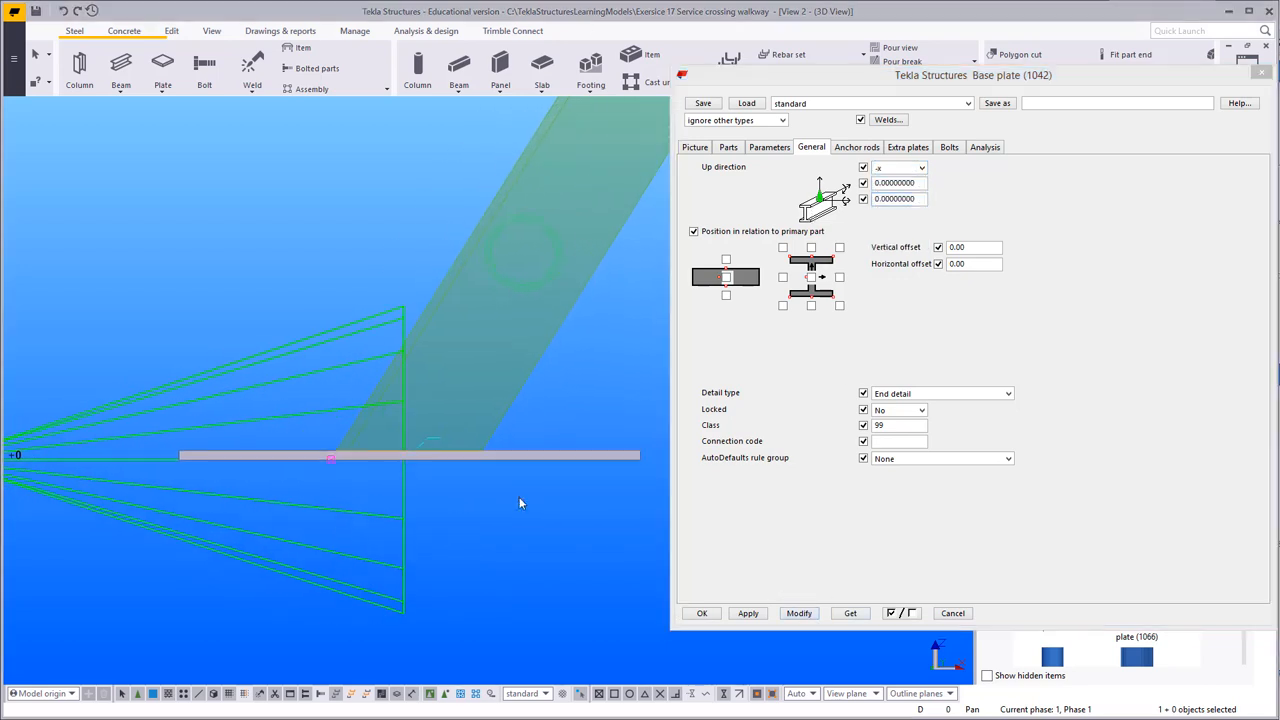
# Step: Set the base plate's thickness t to 6 mm and move the component settings clear of the ribbon
pyautogui.click(728, 148)
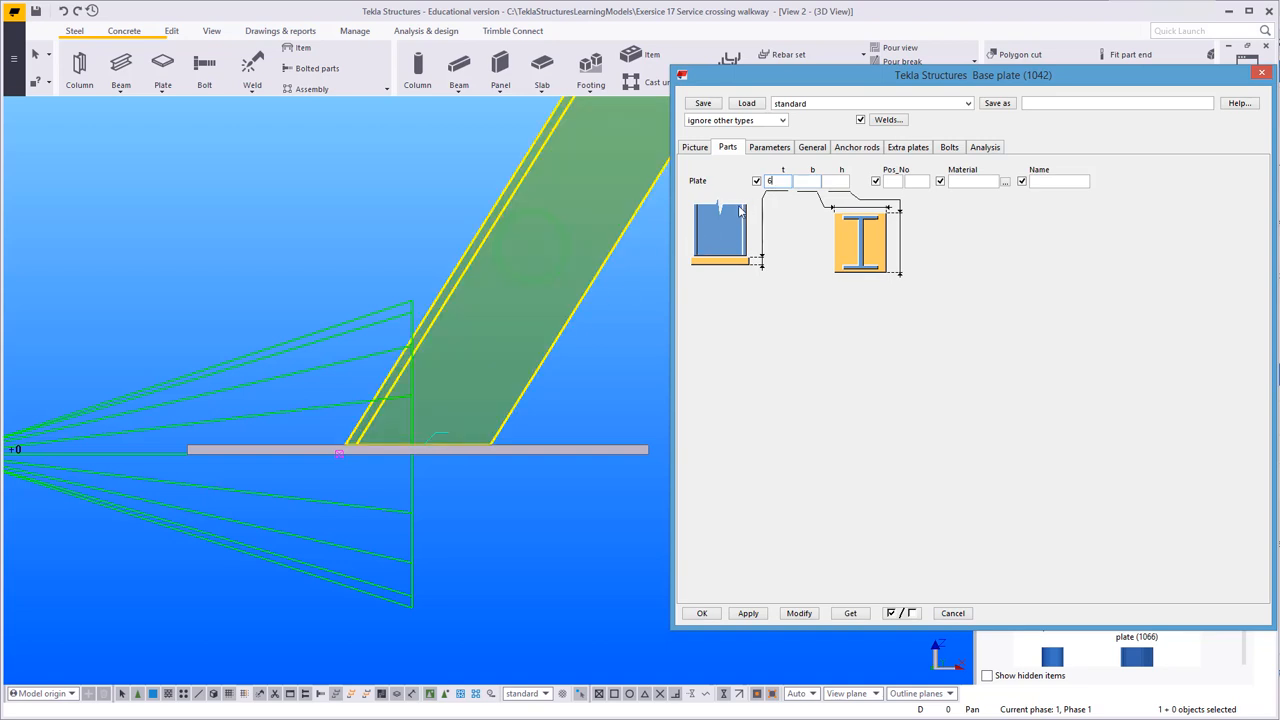
pyautogui.moveTo(1179, 74); pyautogui.dragTo(1181, 102)
pyautogui.click(1246, 74)
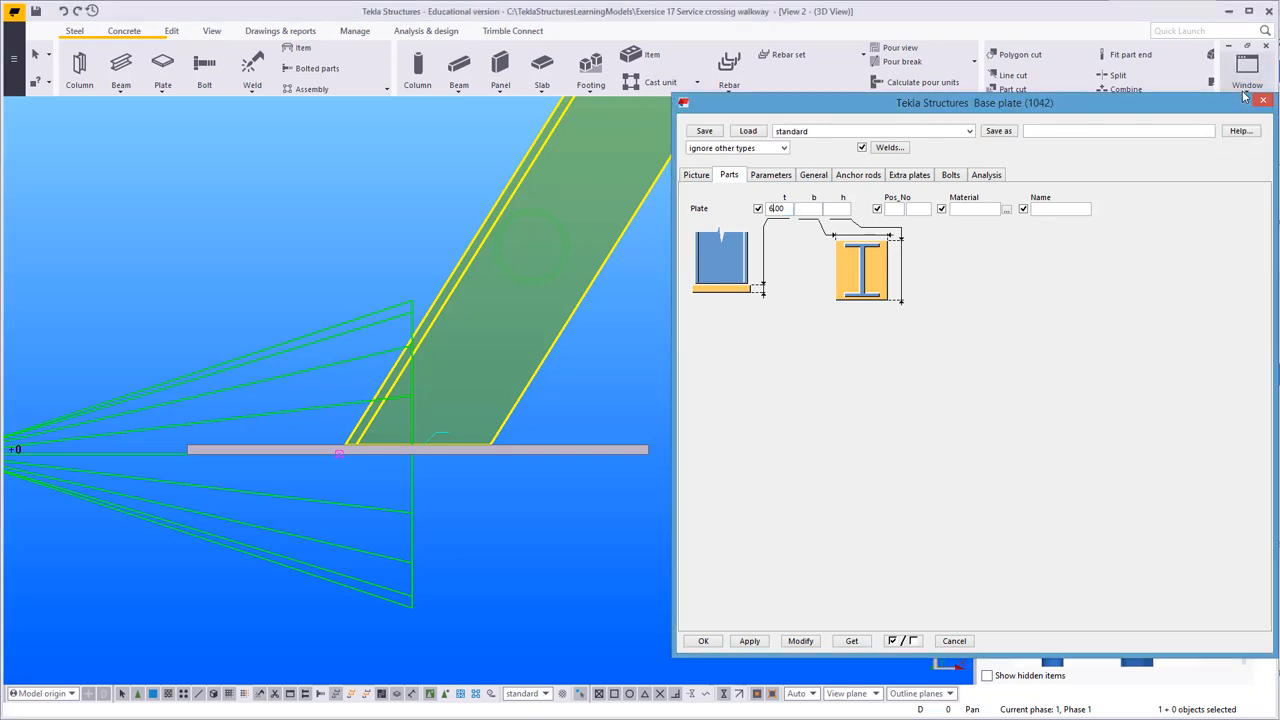
# Step: Switch to the other 3D view and examine the base plate and its bolt holes at the sloping angle's lower end
pyautogui.rightClick(652, 260)
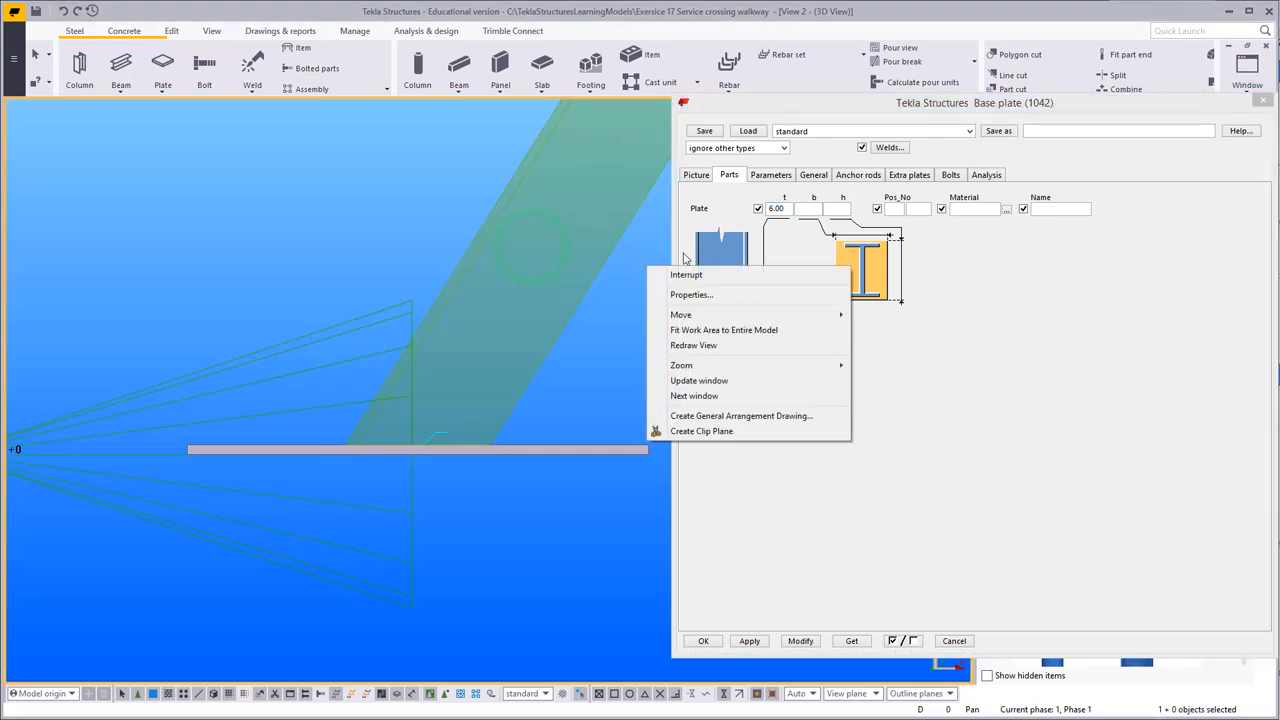
pyautogui.click(702, 396)
pyautogui.scroll(-10, 490, 405)
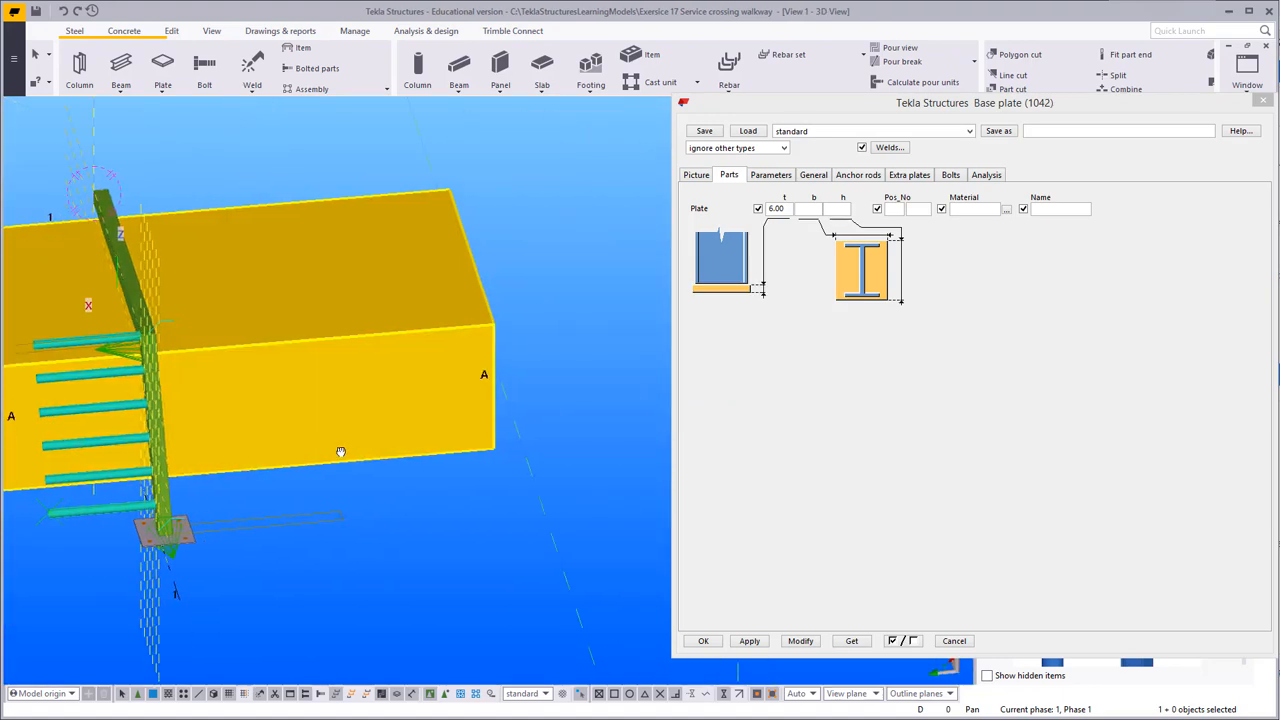
pyautogui.keyDown('ctrl'); pyautogui.moveTo(468, 360); pyautogui.dragTo(205, 405, button='middle'); pyautogui.keyUp('ctrl')
pyautogui.scroll(10, 190, 413)
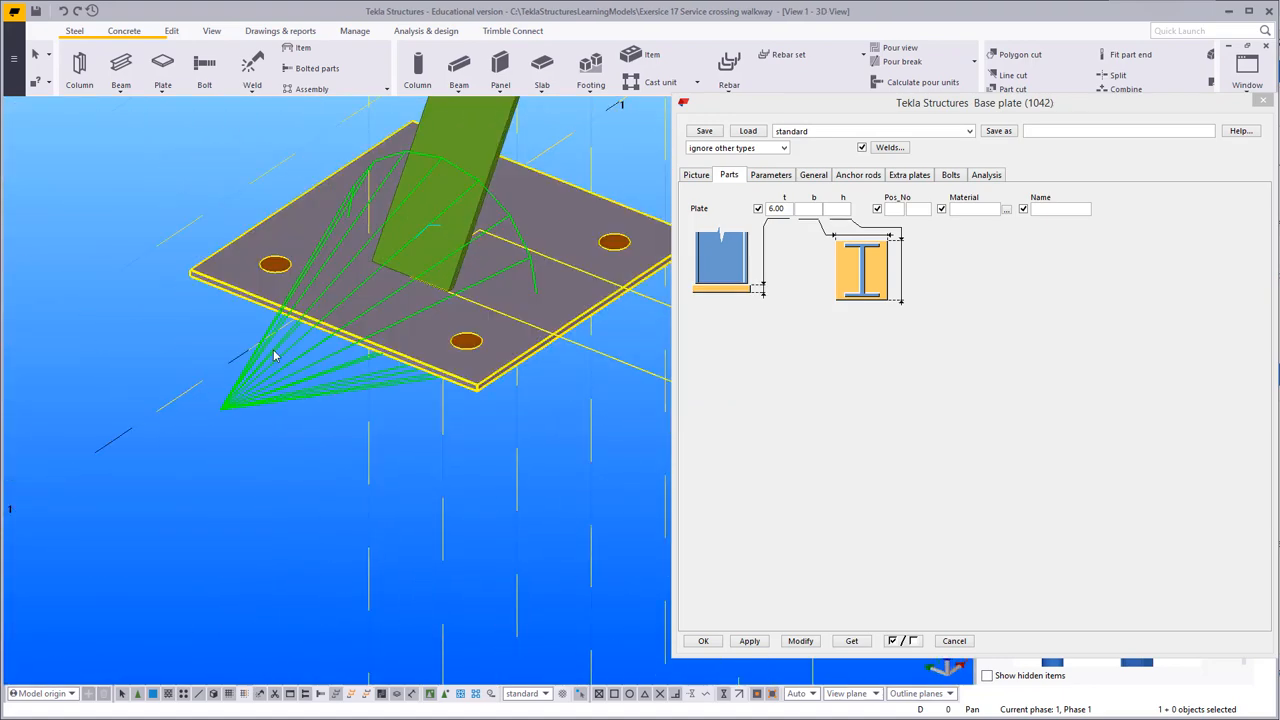
pyautogui.scroll(-5, 301, 360)
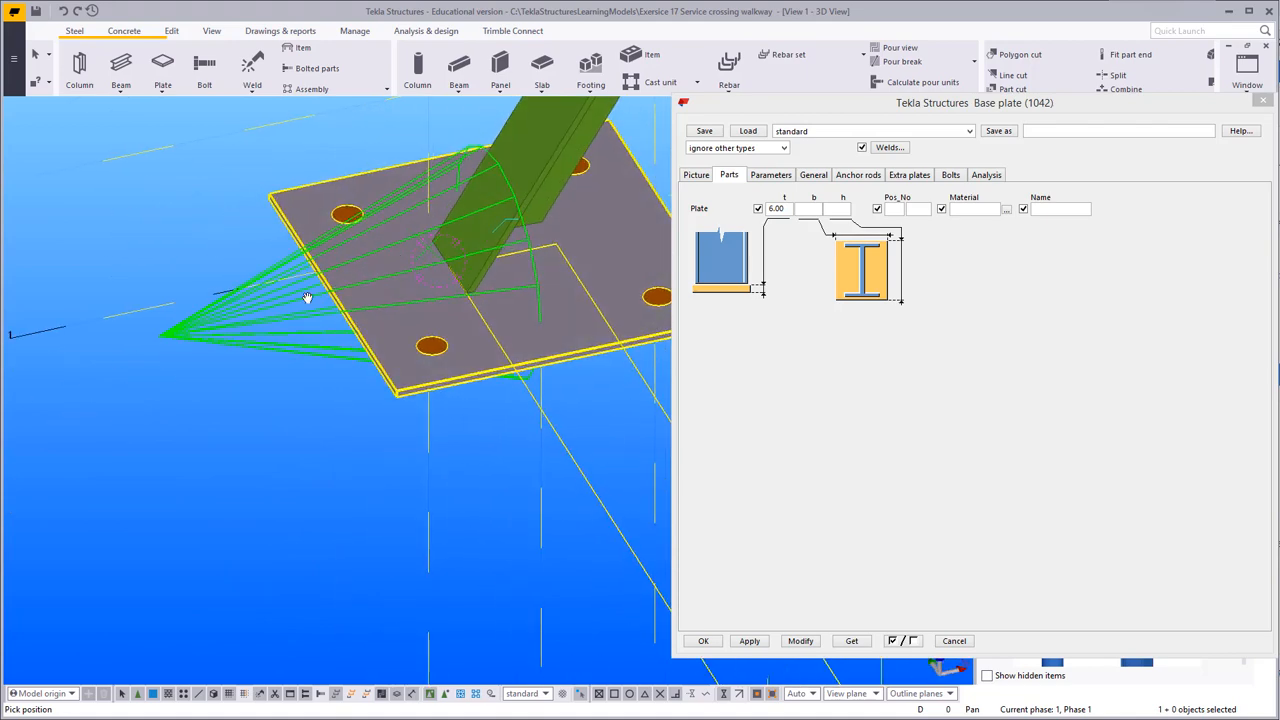
pyautogui.scroll(5, 318, 350)
pyautogui.rightClick(219, 175)
pyautogui.click(223, 180)
pyautogui.moveTo(308, 341); pyautogui.dragTo(274, 323, button='middle')
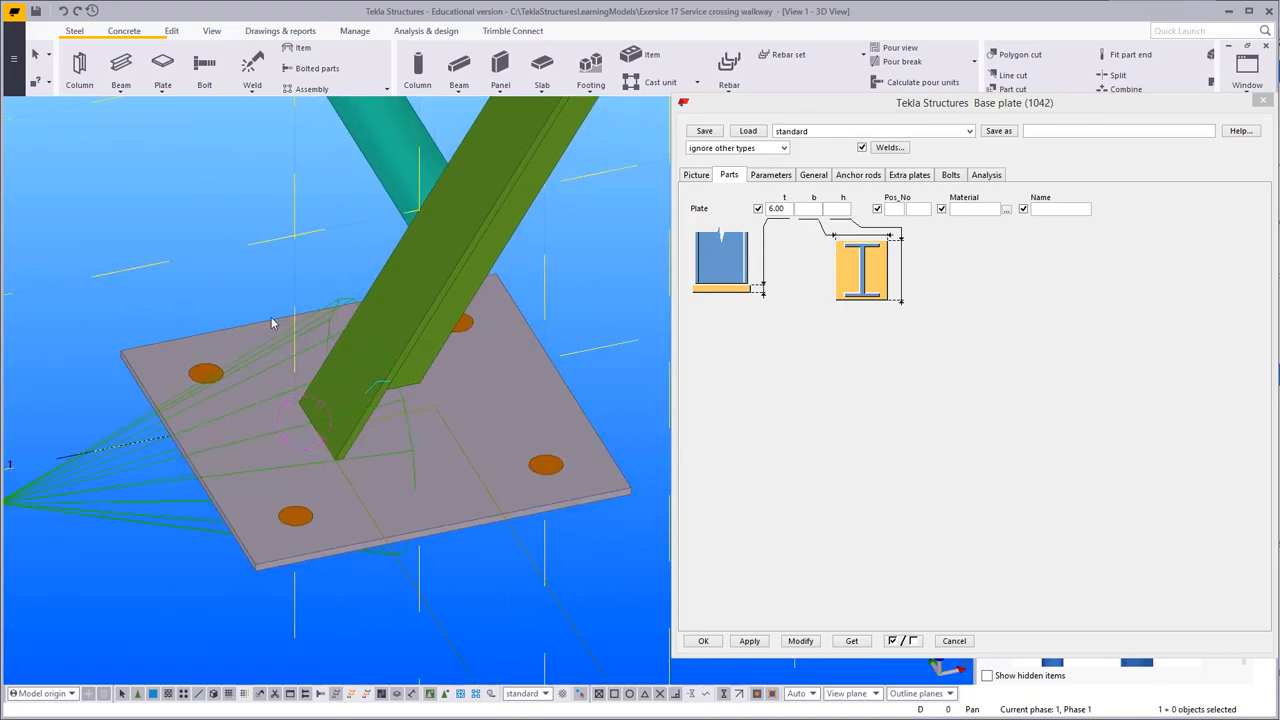
# Step: Give the selected base plate one bolt in each direction with 50 mm bolt edge distances, and apply the modification
pyautogui.click(167, 427)
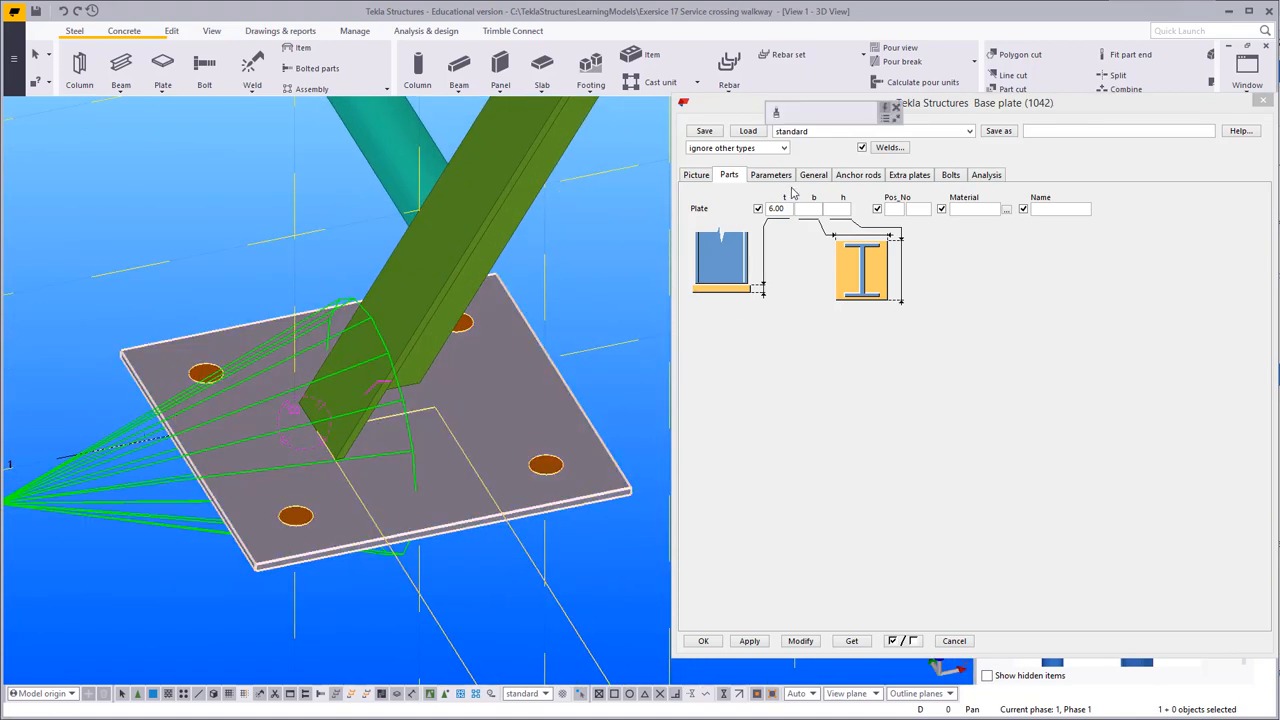
pyautogui.click(858, 175)
pyautogui.click(813, 175)
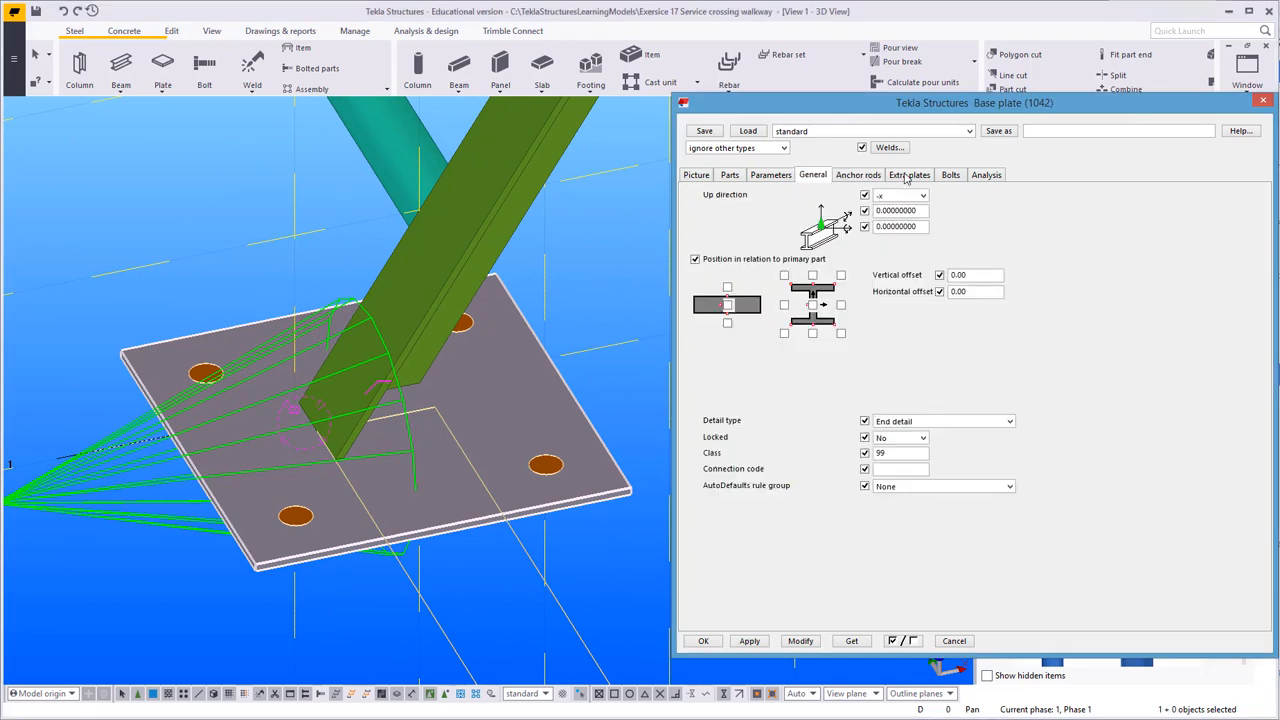
pyautogui.click(950, 176)
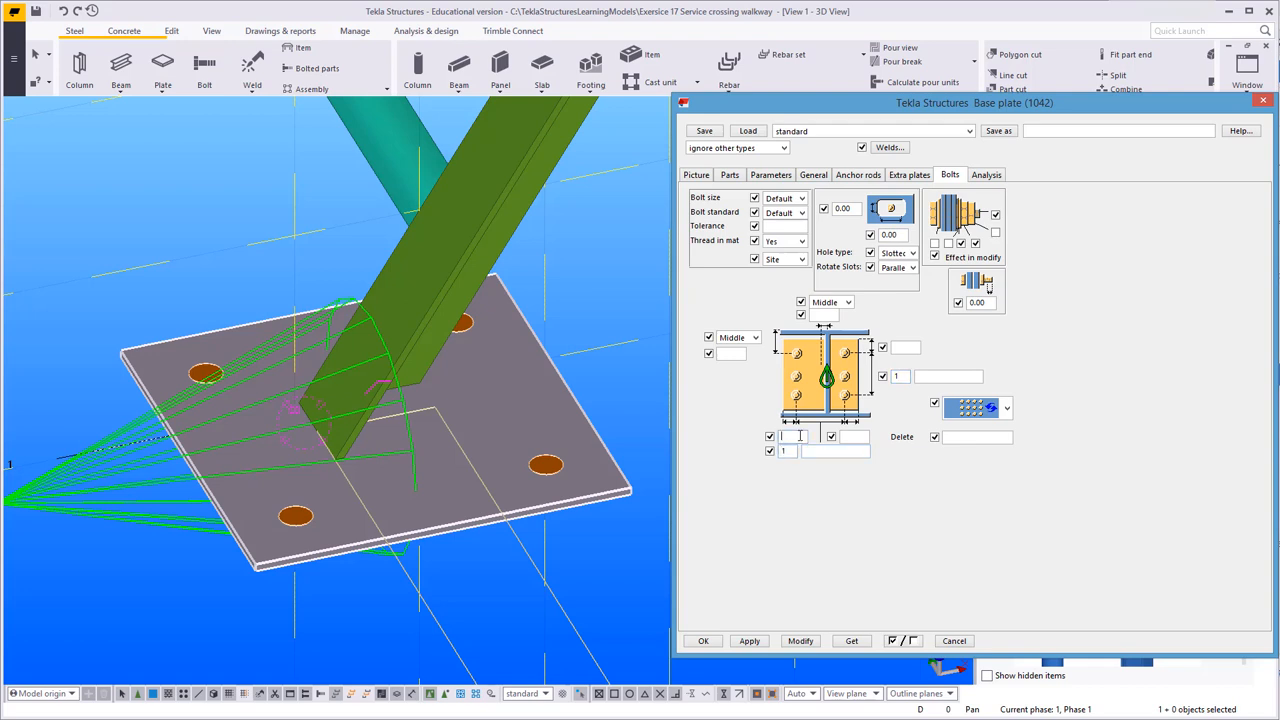
pyautogui.write('50')
pyautogui.click(904, 347)
pyautogui.click(801, 641)
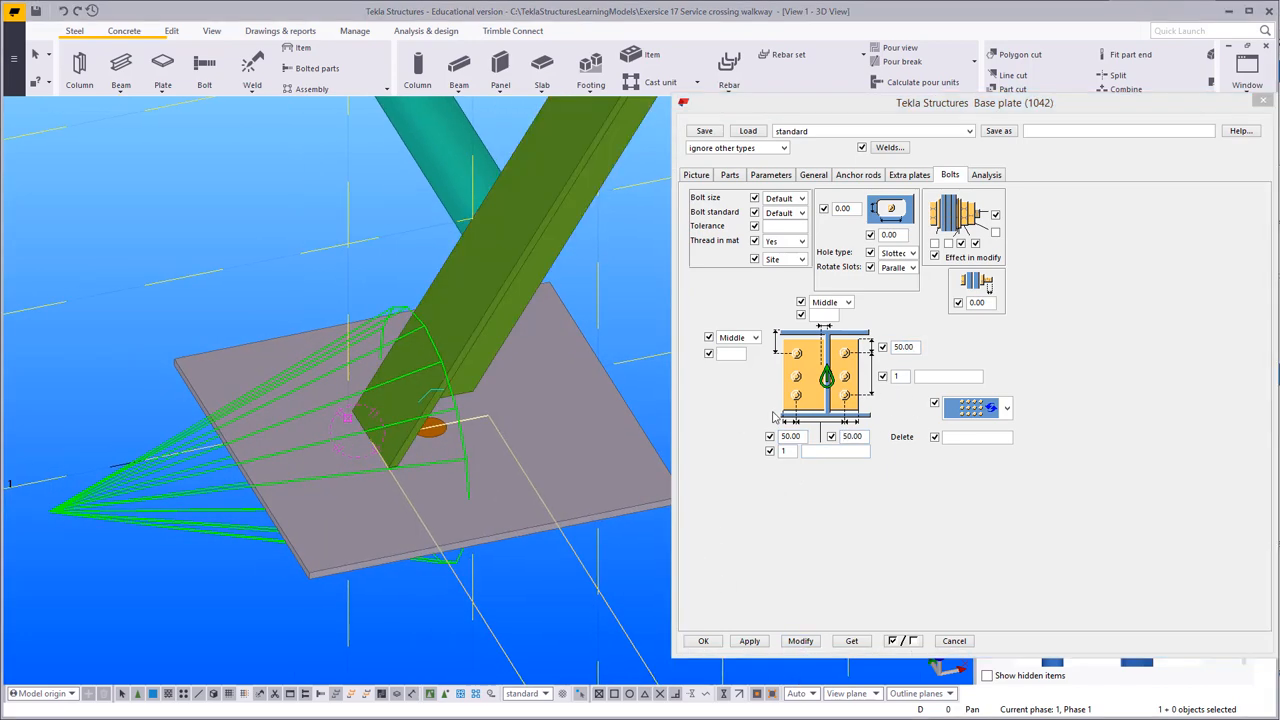
# Step: Clear the bolt edge distances of the base plate component
pyautogui.click(730, 175)
pyautogui.click(697, 175)
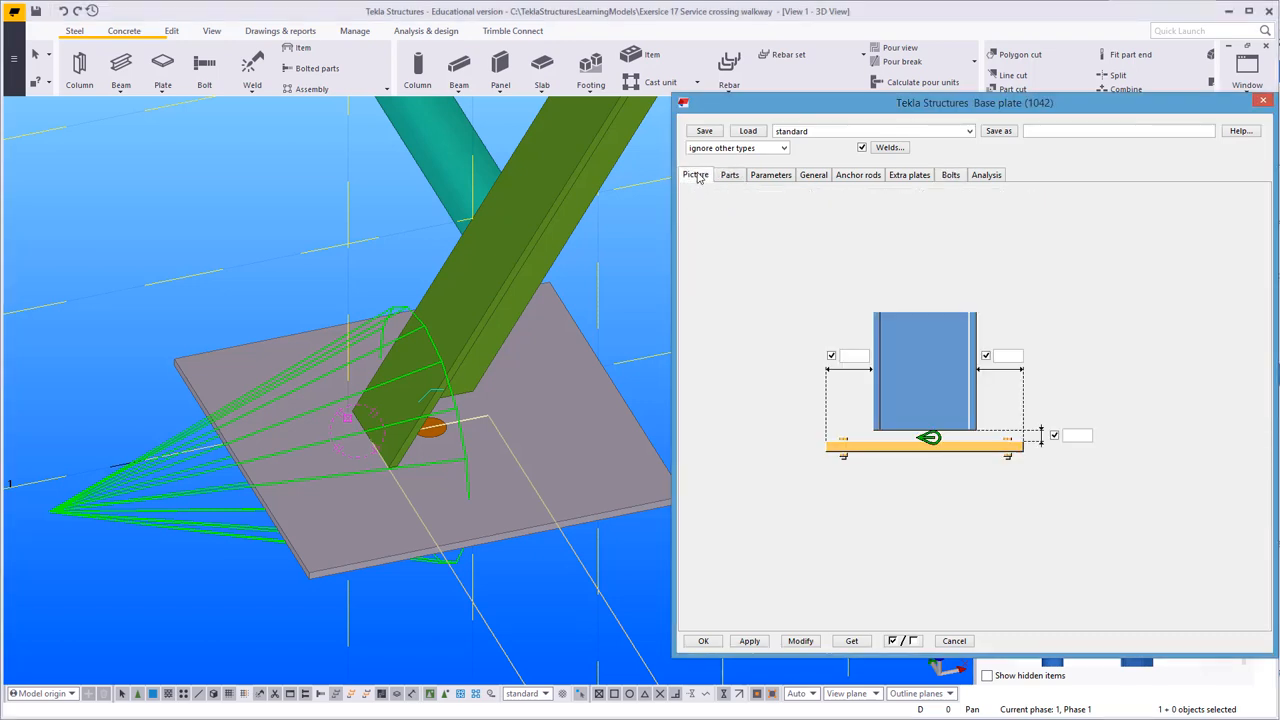
pyautogui.click(950, 176)
pyautogui.doubleClick(918, 348)
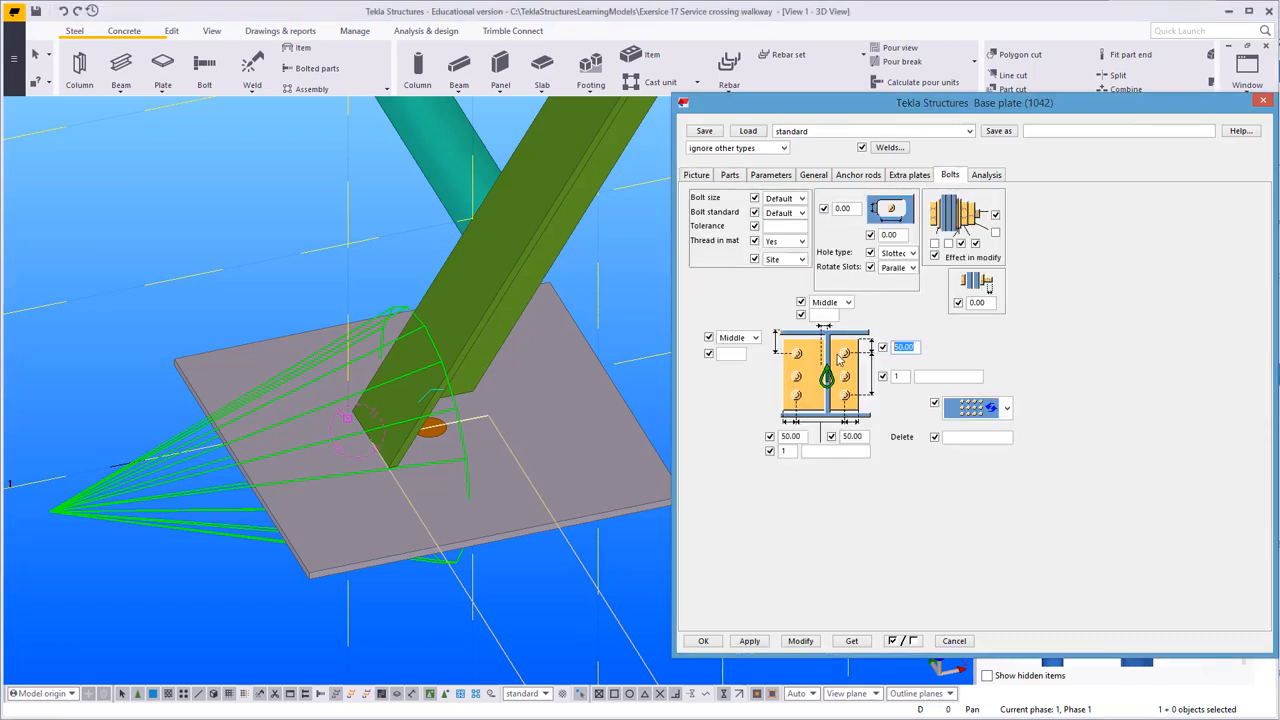
pyautogui.press('Delete')
pyautogui.doubleClick(862, 437)
pyautogui.press('Delete')
# Step: Set the base plate's width b to 100 mm and height h to 120 mm, and apply the modification
pyautogui.click(733, 176)
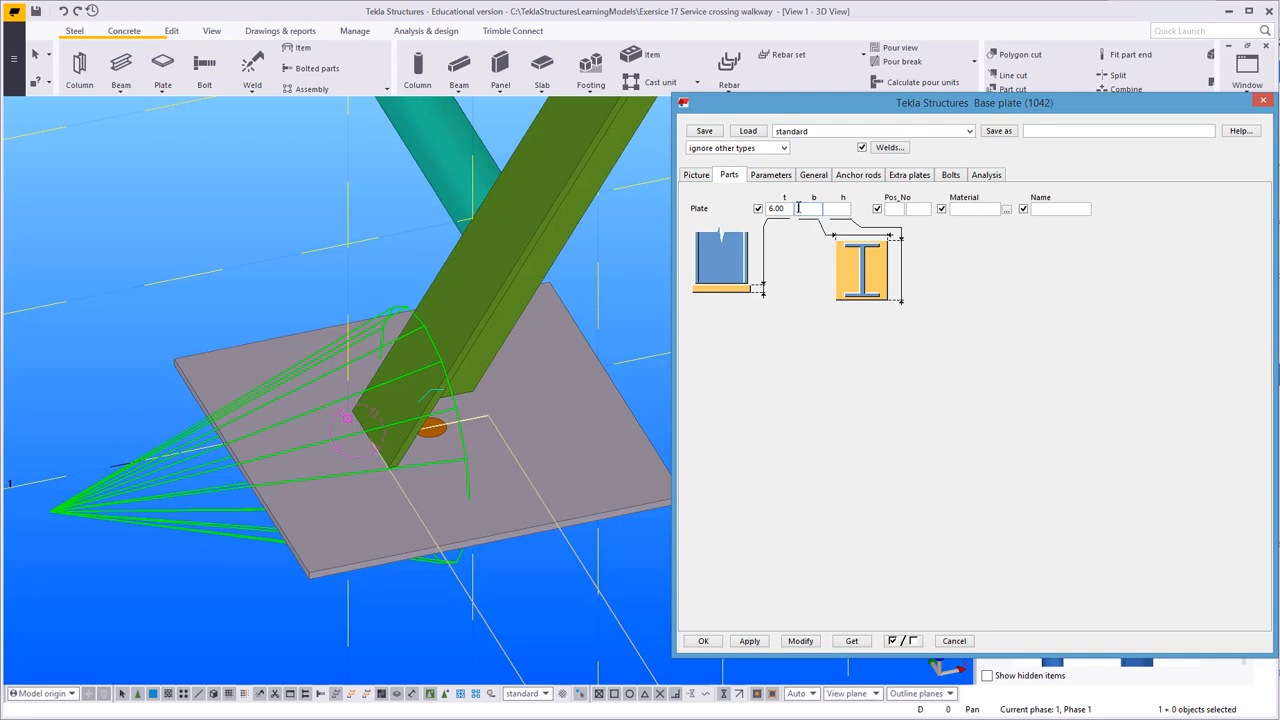
pyautogui.write('100')
pyautogui.click(843, 208)
pyautogui.write('120')
pyautogui.click(800, 641)
# Step: Try a base plate height h of 100 mm against the angle's foot by applying the modification
pyautogui.scroll(5, 430, 400)
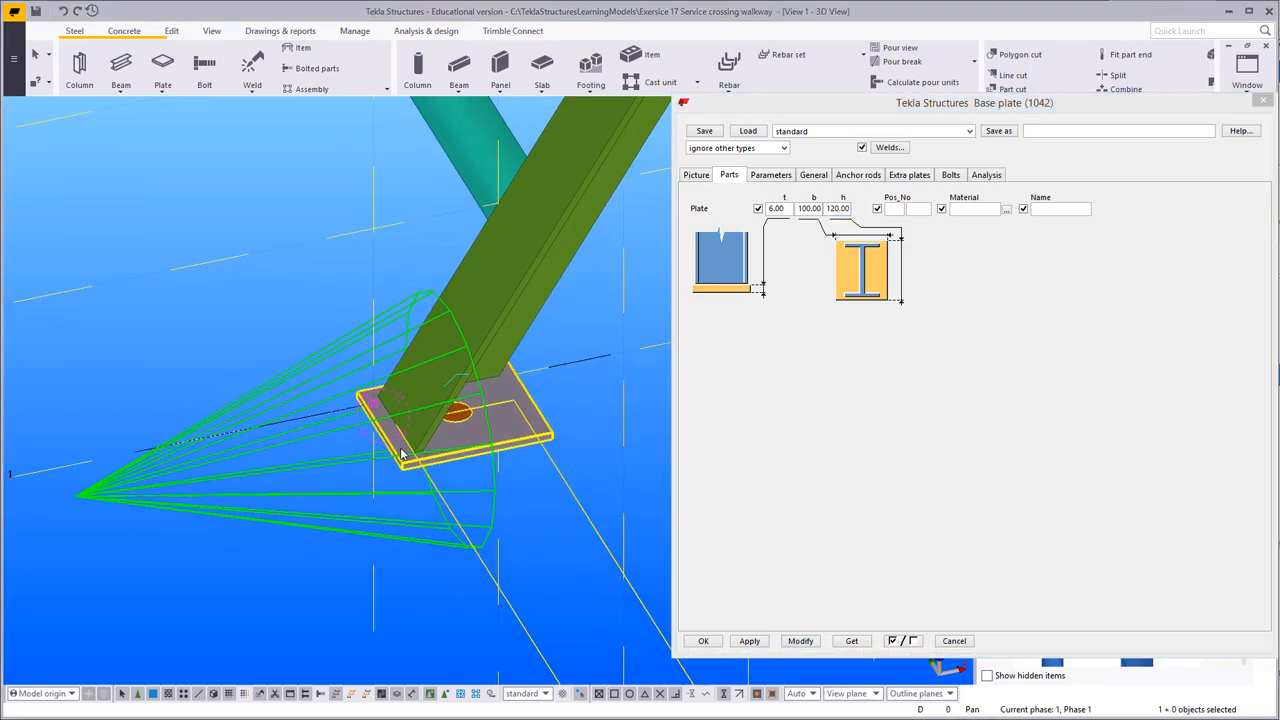
pyautogui.press('v')
pyautogui.click(444, 361)
pyautogui.keyDown('ctrl'); pyautogui.moveTo(444, 361); pyautogui.dragTo(320, 447, button='middle'); pyautogui.keyUp('ctrl')
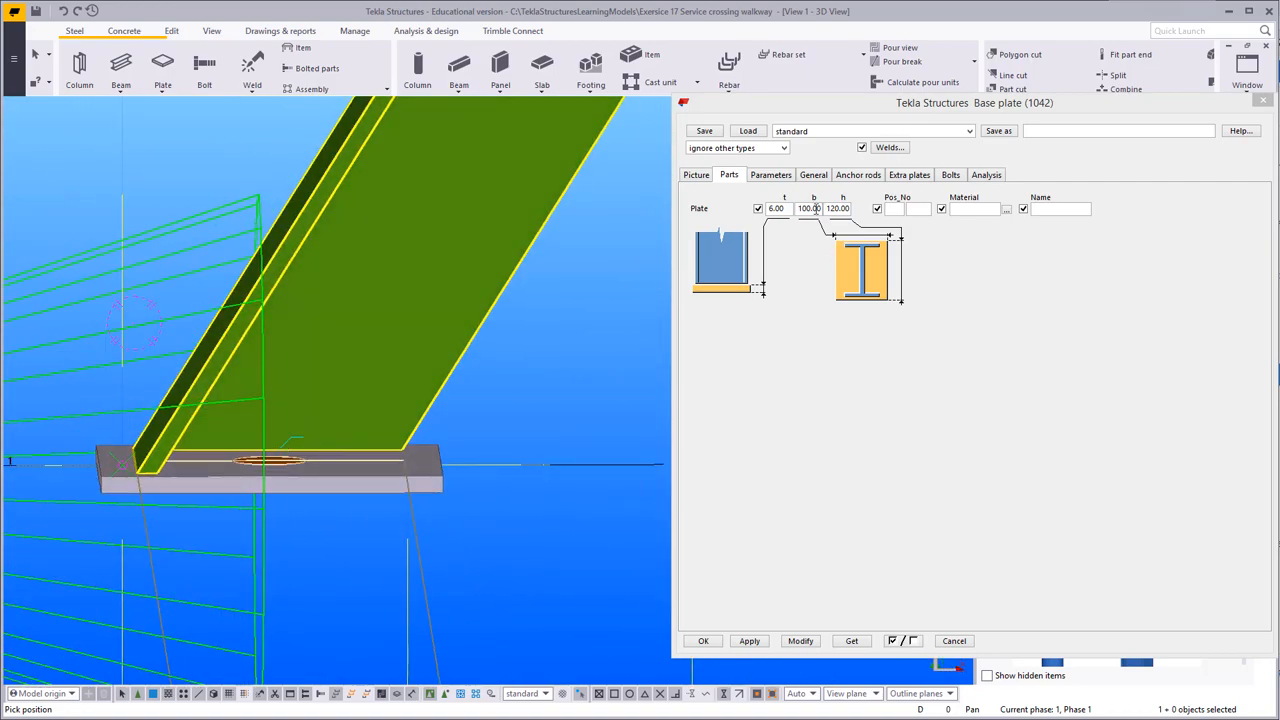
pyautogui.click(829, 208)
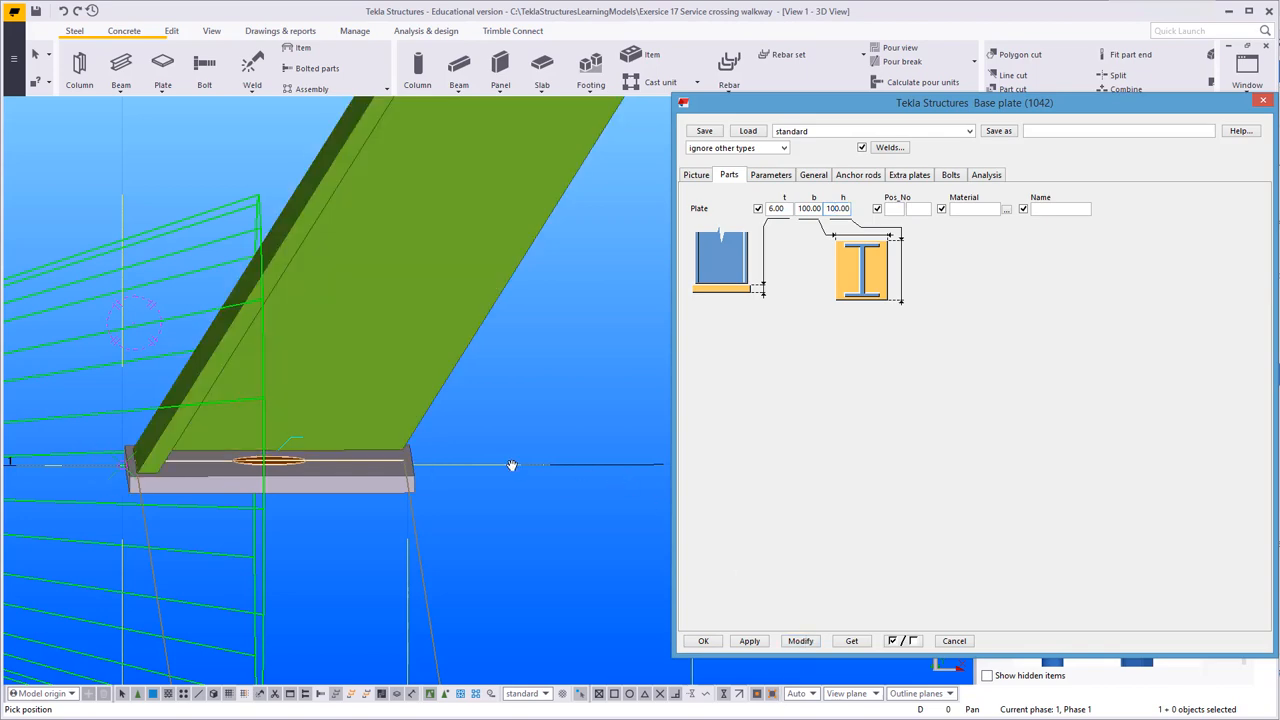
# Step: Set the base plate's height h to 110 mm and apply the modification
pyautogui.keyDown('ctrl'); pyautogui.moveTo(512, 466); pyautogui.dragTo(240, 395, button='middle'); pyautogui.keyUp('ctrl')
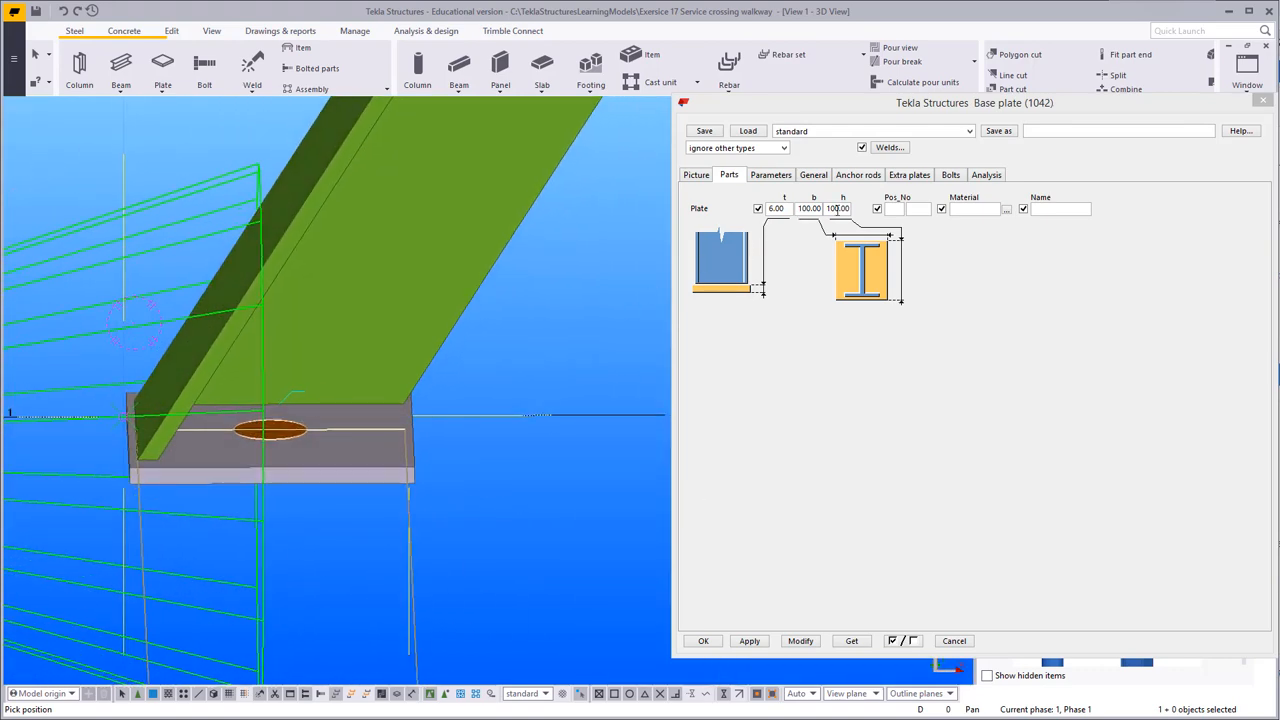
pyautogui.moveTo(837, 208); pyautogui.dragTo(831, 219)
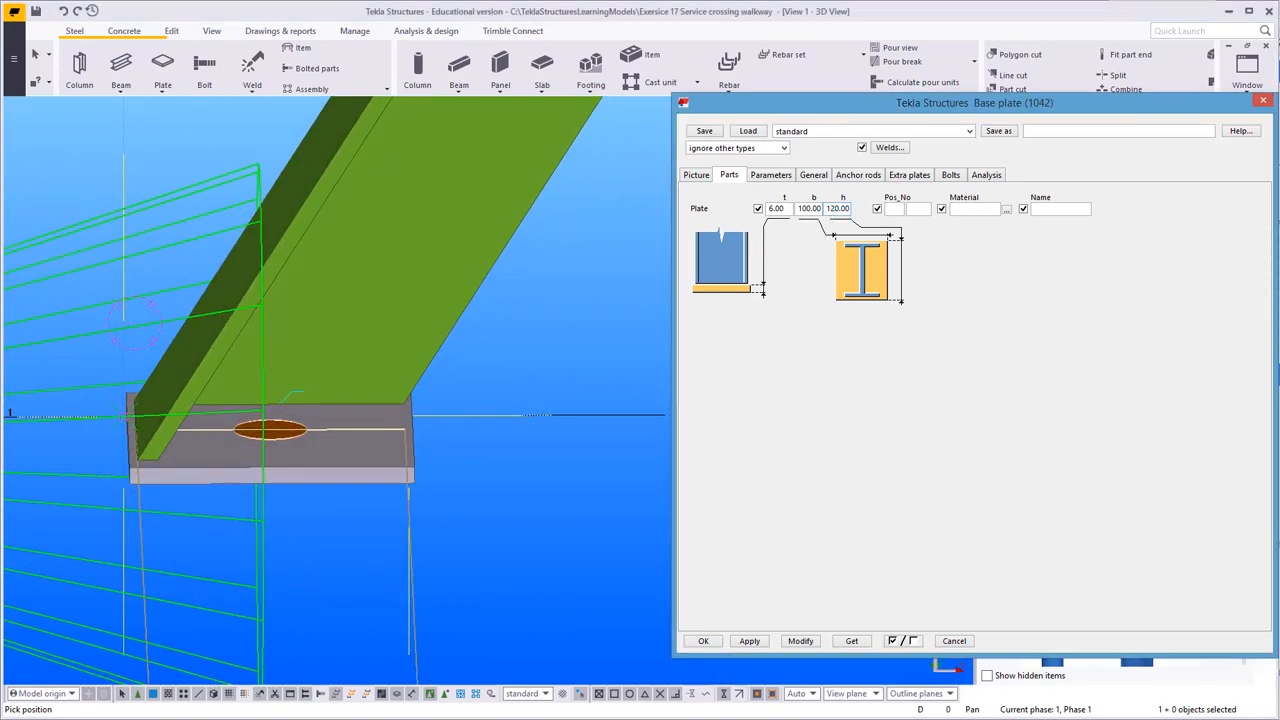
pyautogui.click(800, 641)
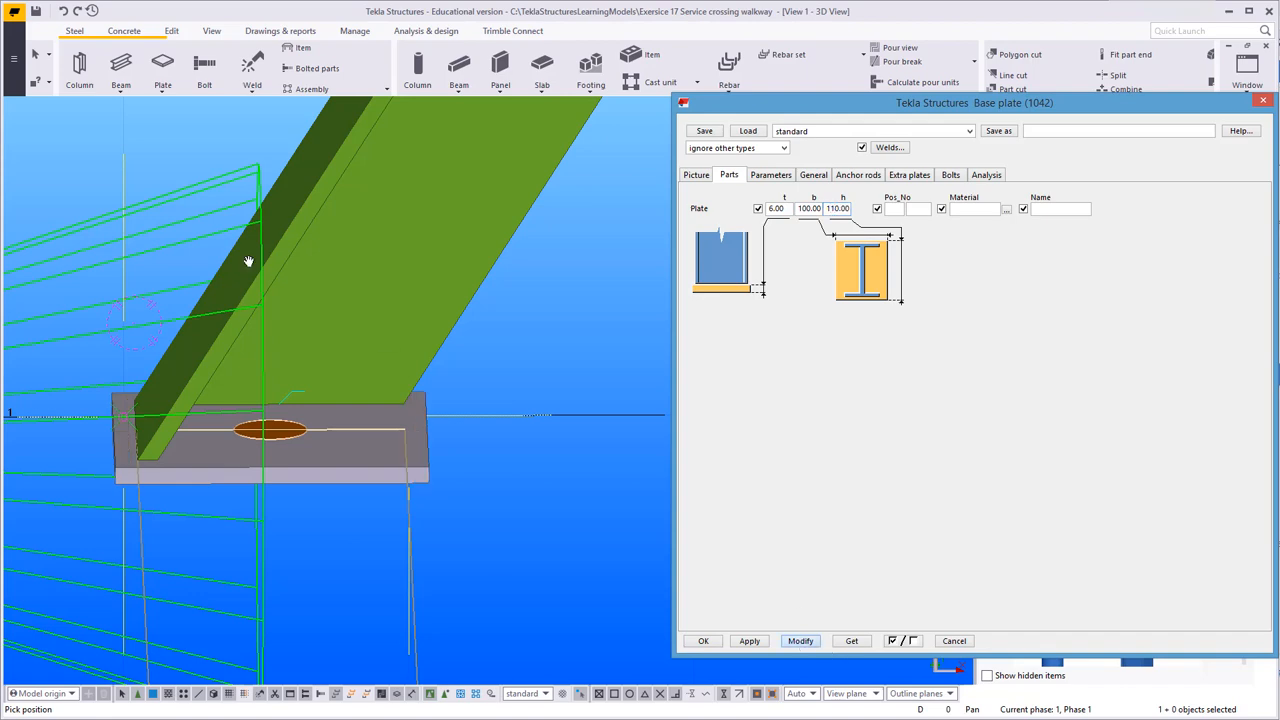
# Step: Set the base plate's bolt size to 12 and its bolt standard to CHEMSET
pyautogui.keyDown('ctrl'); pyautogui.moveTo(386, 403); pyautogui.dragTo(310, 415, button='middle'); pyautogui.keyUp('ctrl')
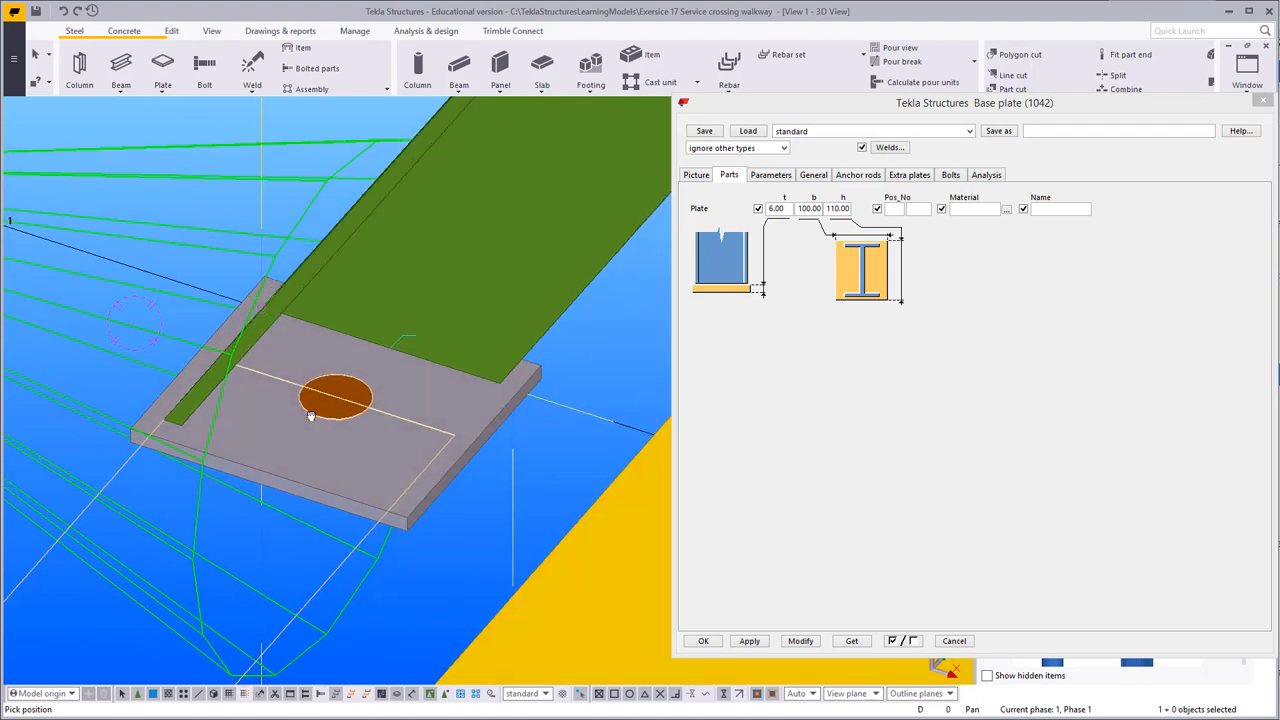
pyautogui.click(949, 175)
pyautogui.click(801, 198)
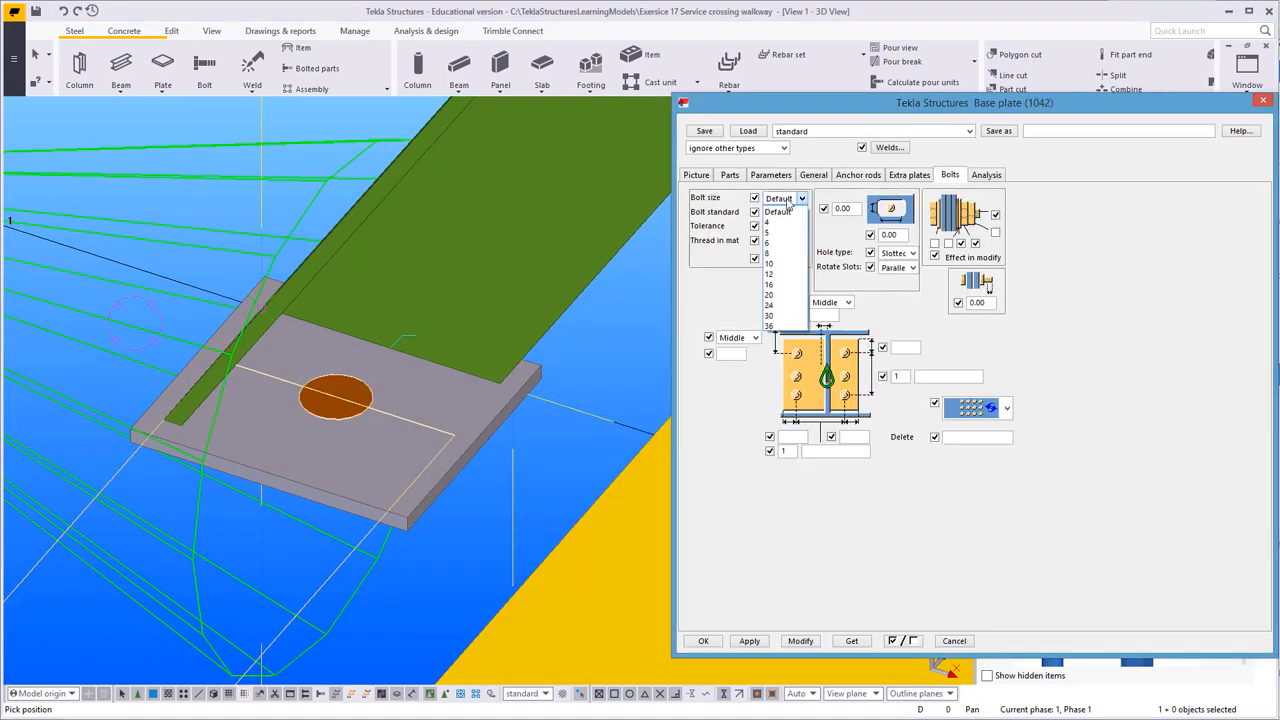
pyautogui.click(775, 273)
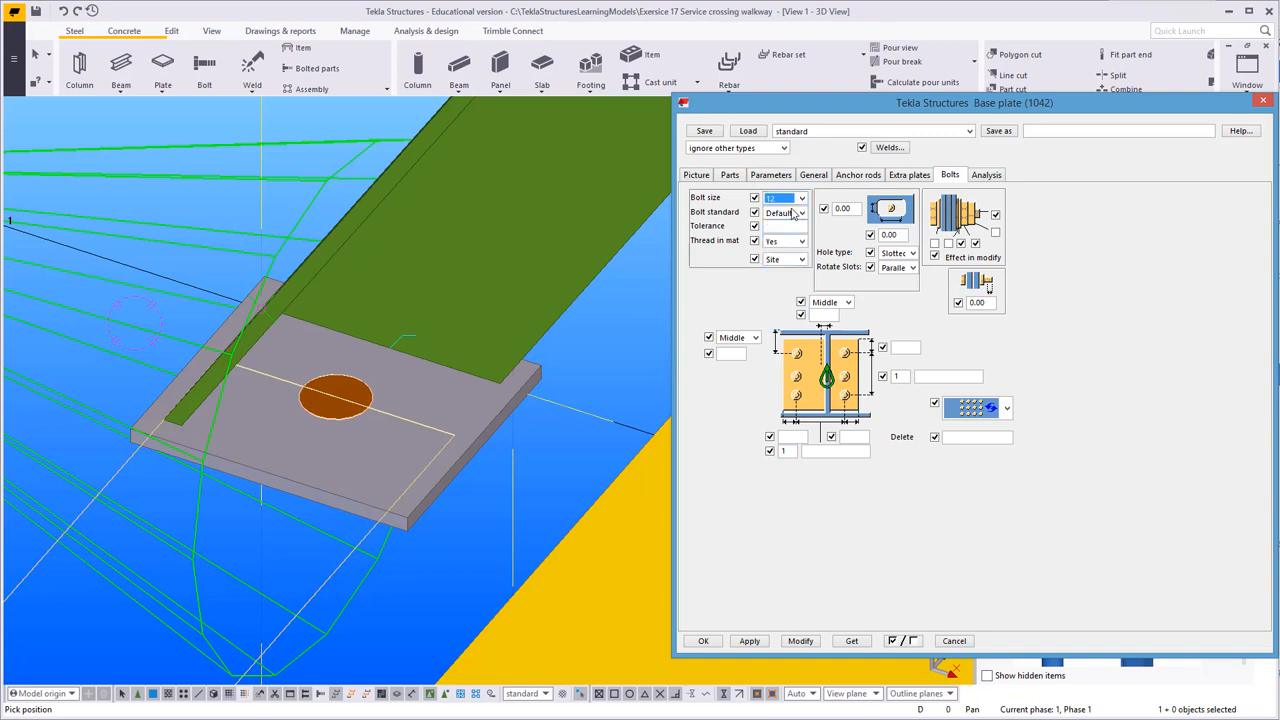
pyautogui.click(801, 212)
pyautogui.scroll(-3, 790, 375)
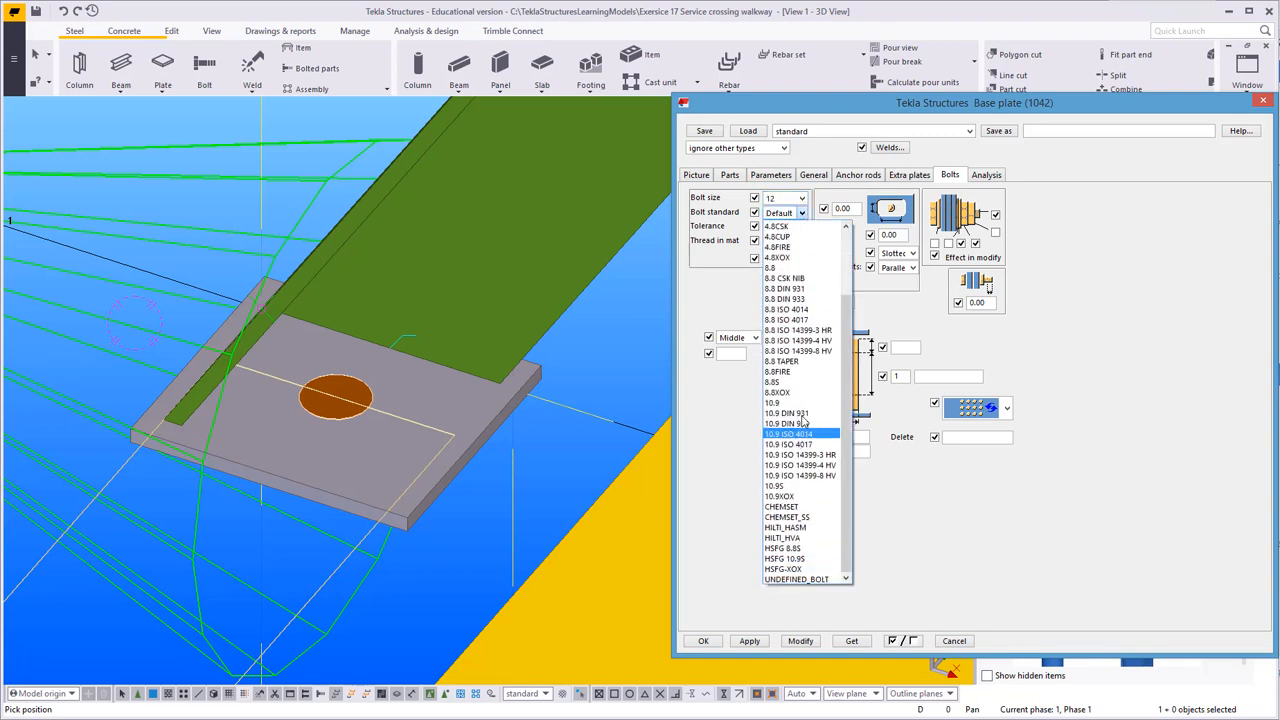
pyautogui.click(790, 507)
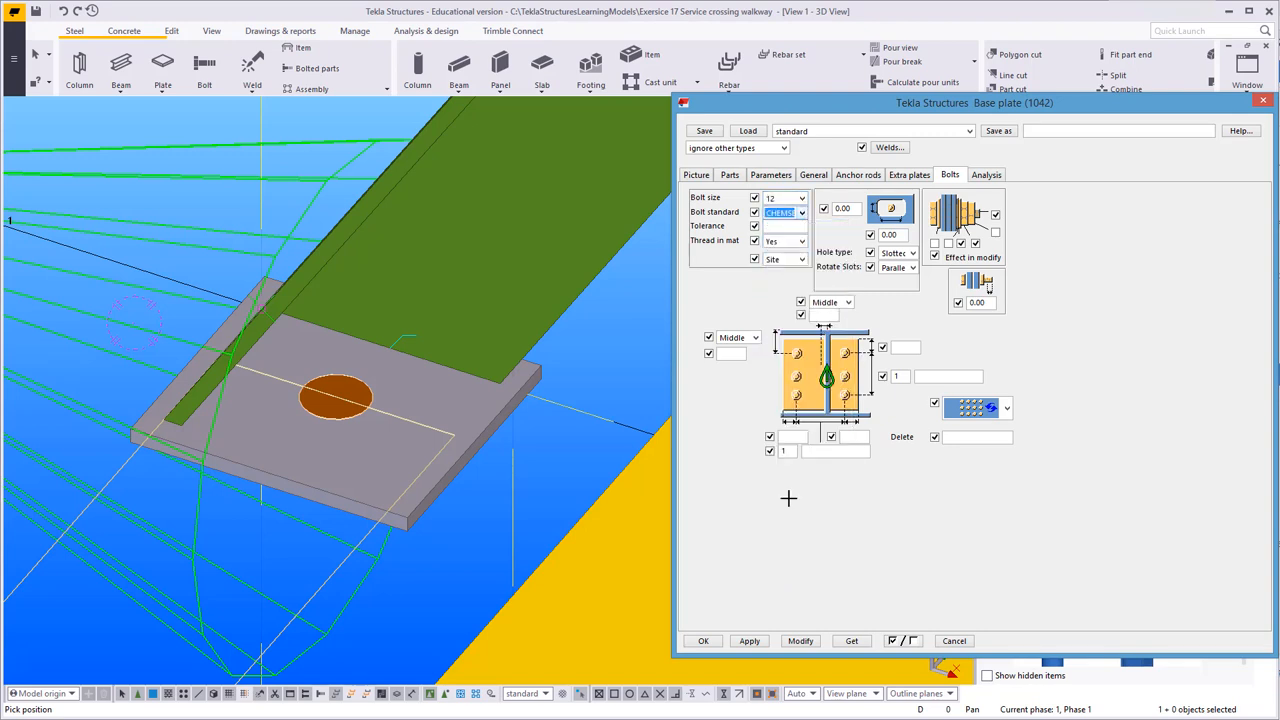
pyautogui.click(800, 213)
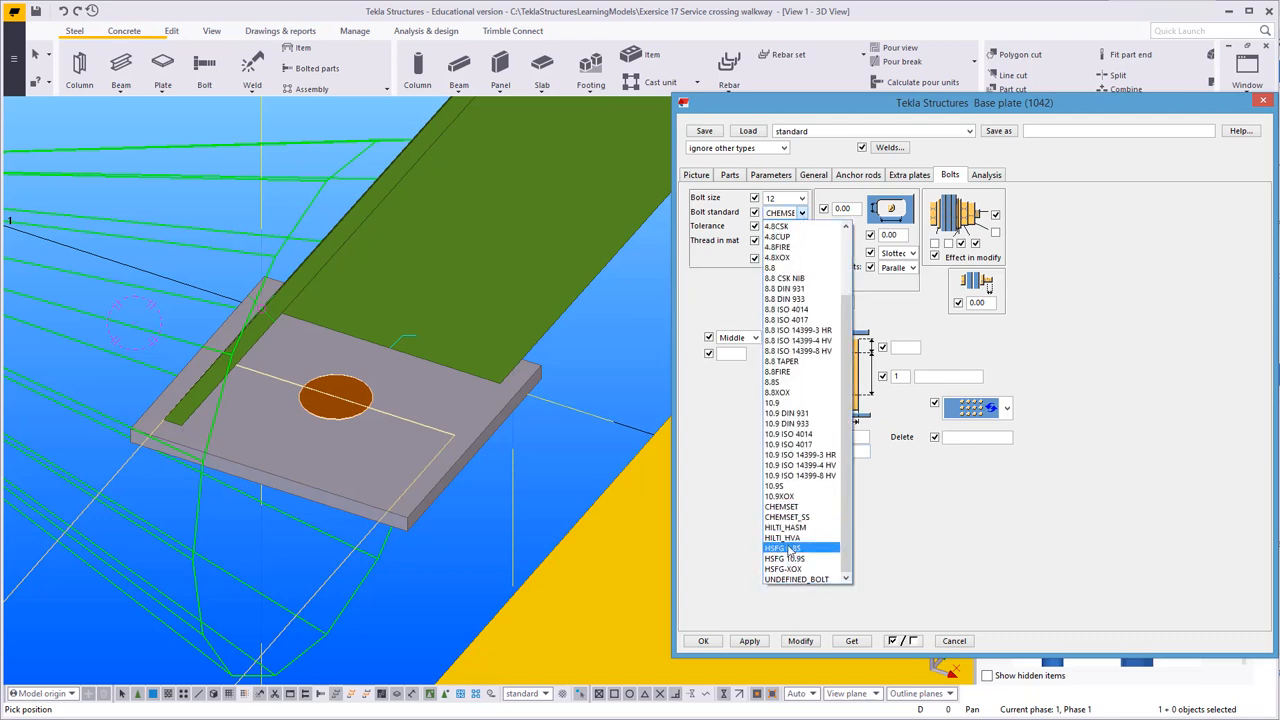
pyautogui.click(790, 507)
# Step: Set the bolt hole tolerance to 4 mm and apply the modification to the base plate
pyautogui.click(780, 226)
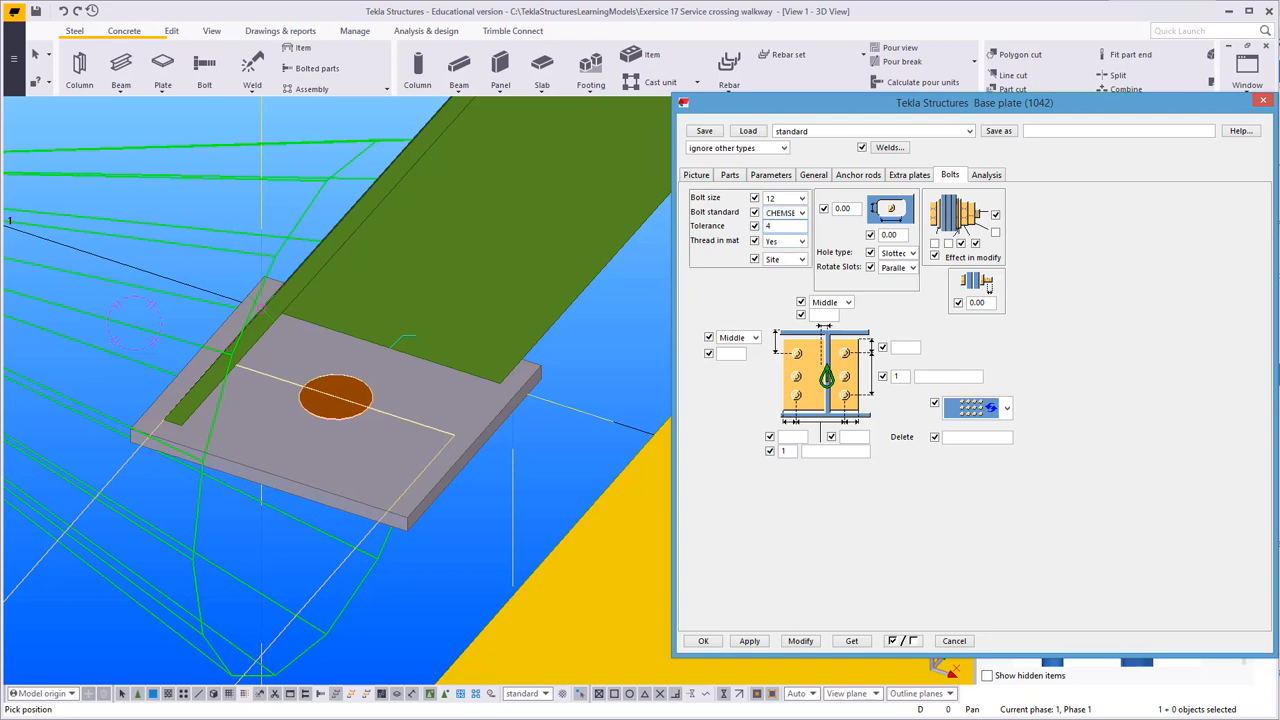
pyautogui.click(799, 641)
pyautogui.moveTo(371, 491); pyautogui.dragTo(398, 543, button='middle')
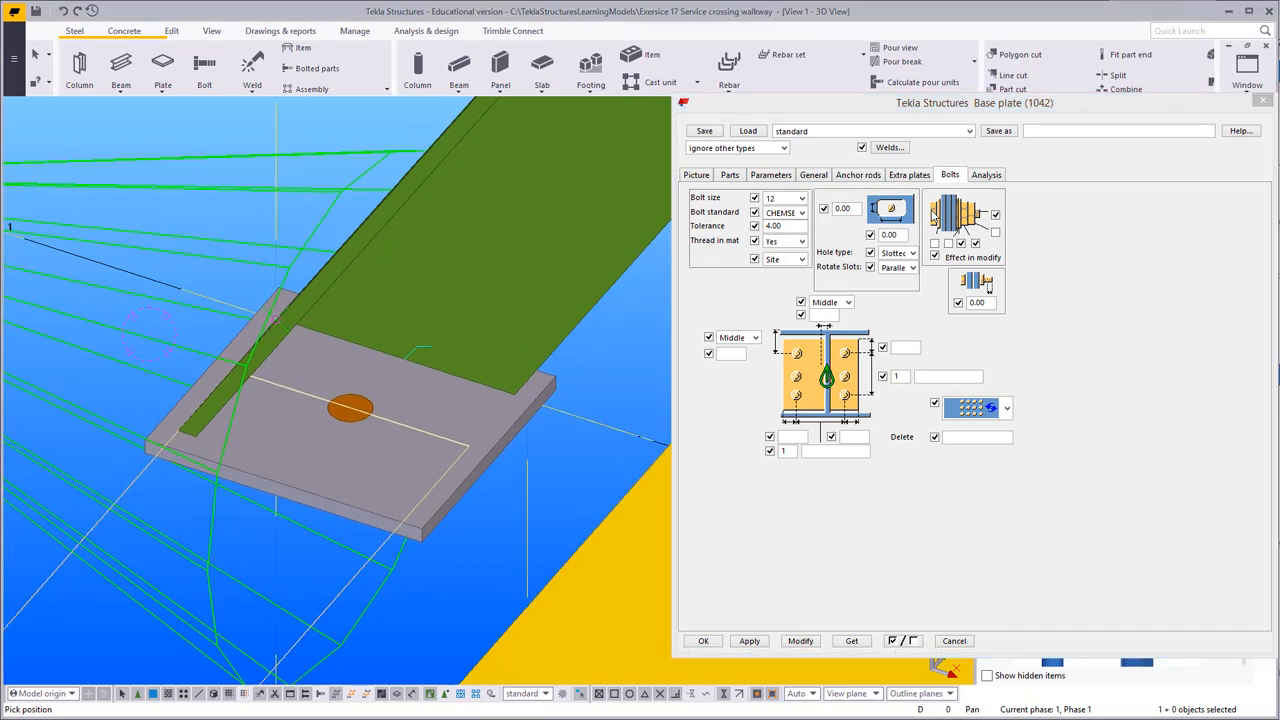
# Step: Set the base plate to be made with bolts, apply the modification, and return to the anchor rod settings
pyautogui.click(906, 175)
pyautogui.click(852, 175)
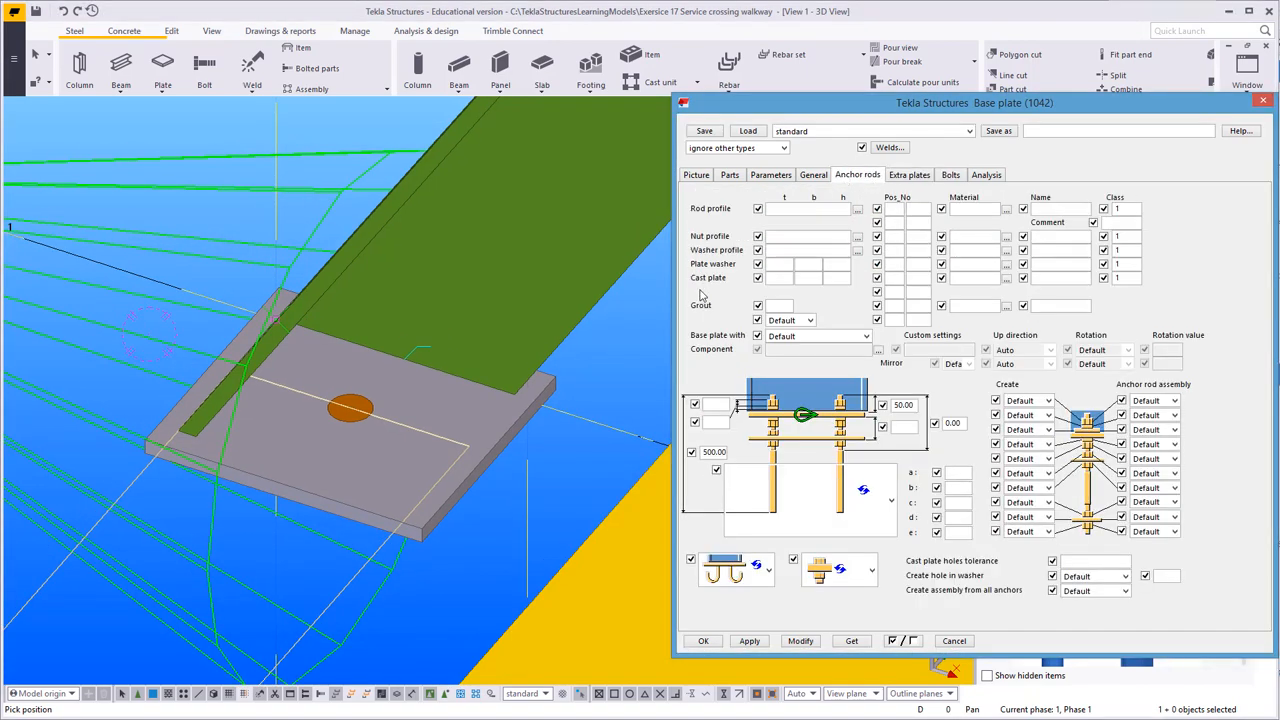
pyautogui.click(809, 321)
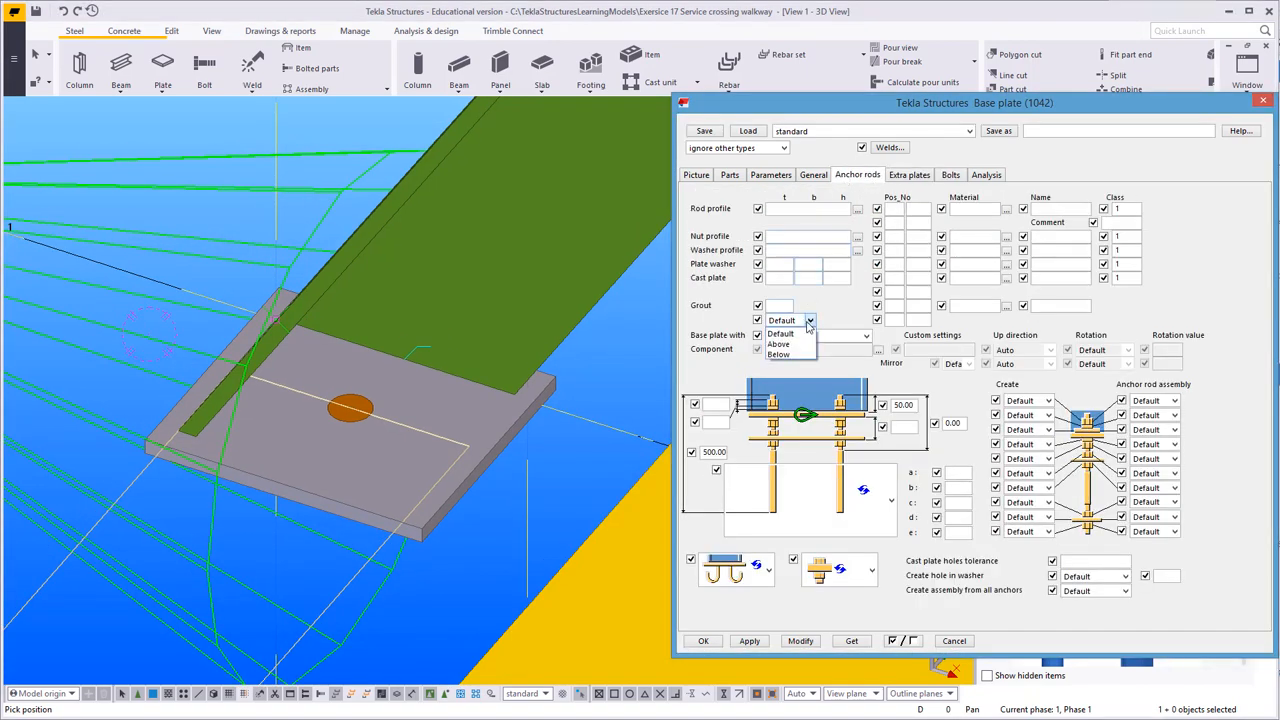
pyautogui.click(806, 333)
pyautogui.click(806, 337)
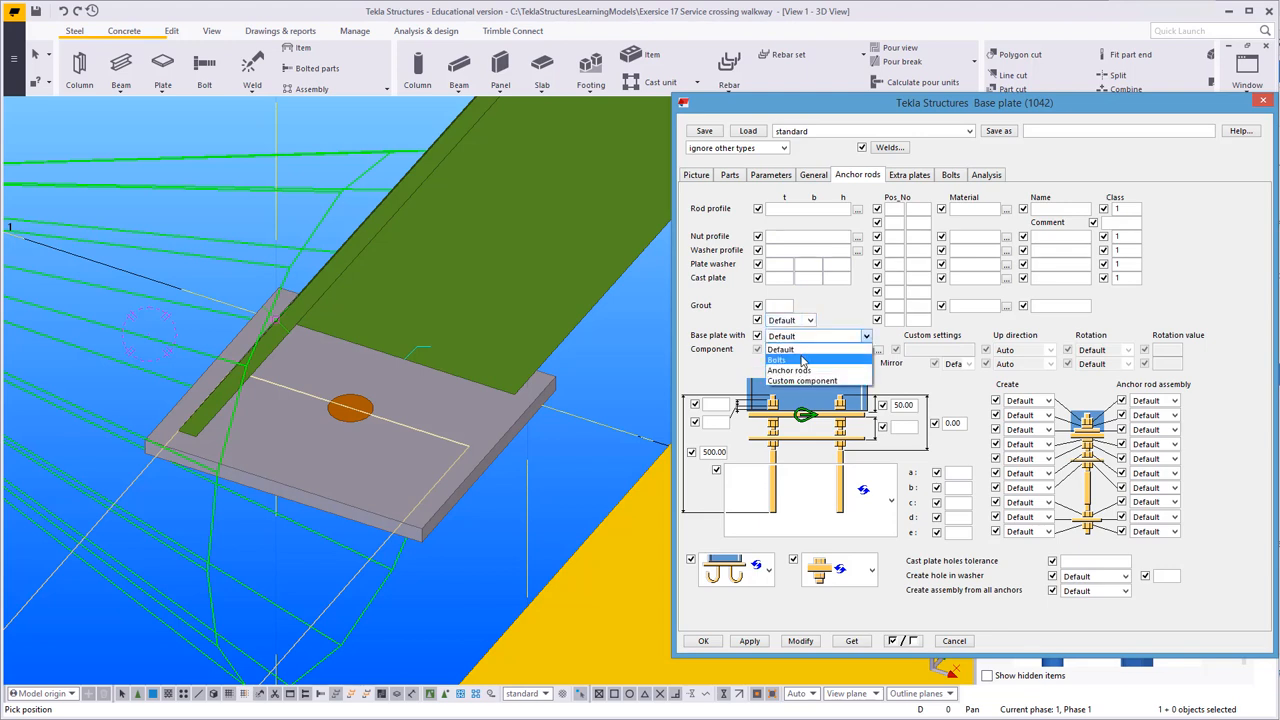
pyautogui.click(790, 359)
pyautogui.click(944, 178)
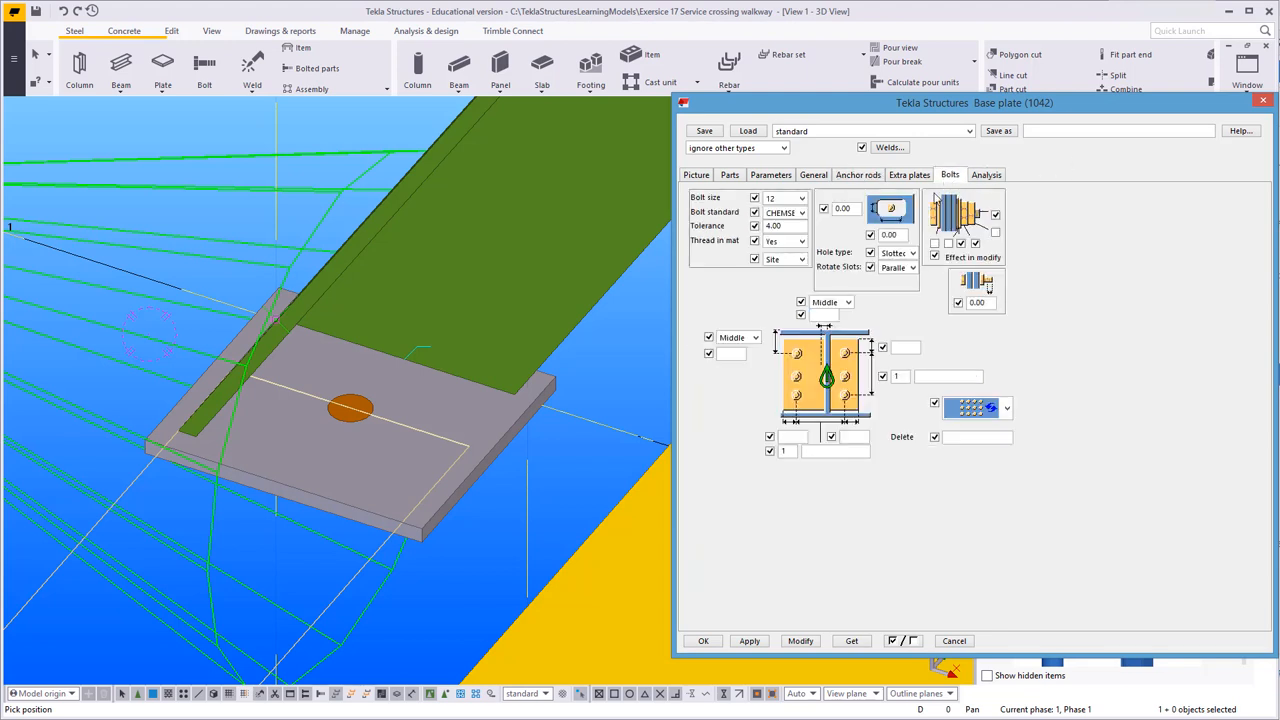
pyautogui.click(800, 641)
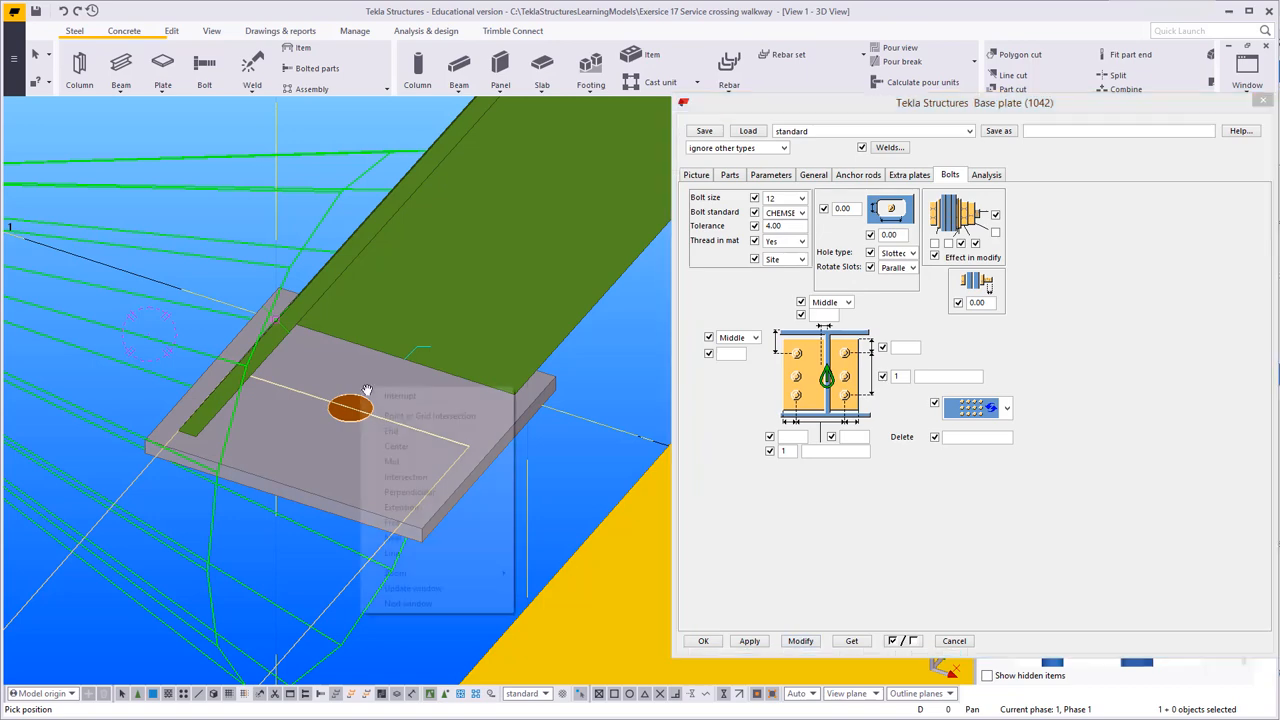
pyautogui.click(507, 571)
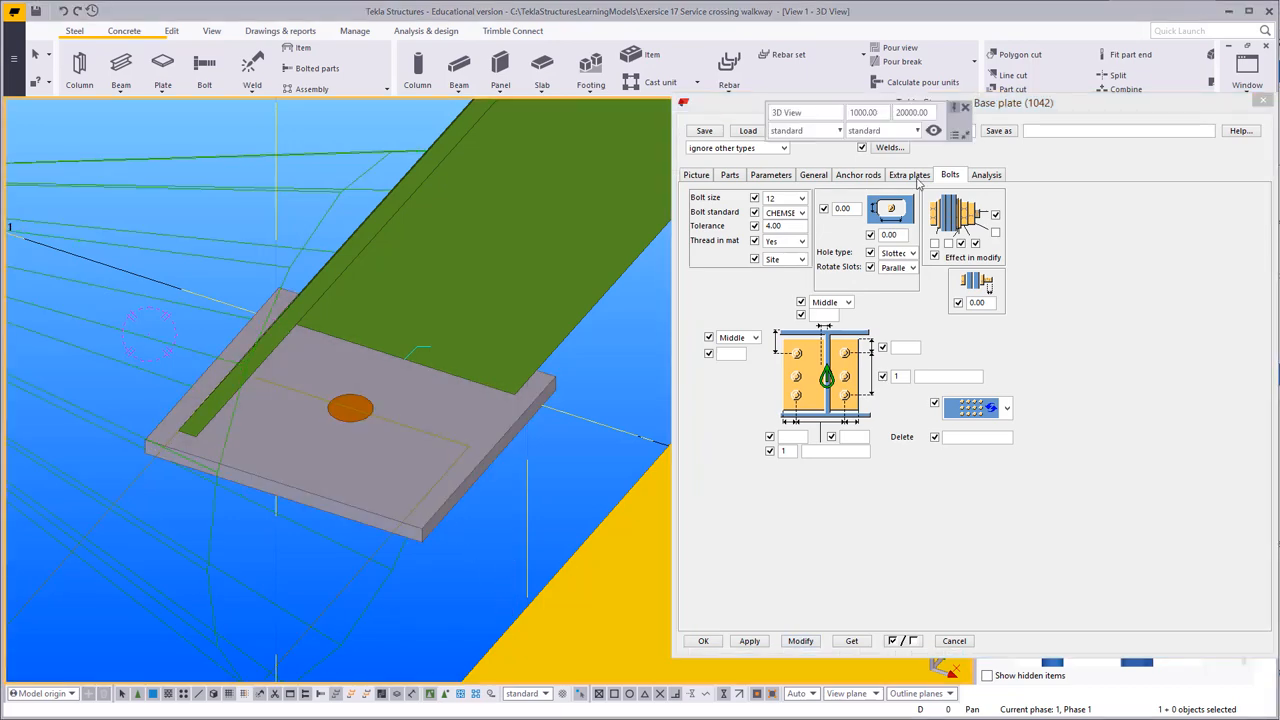
pyautogui.click(858, 176)
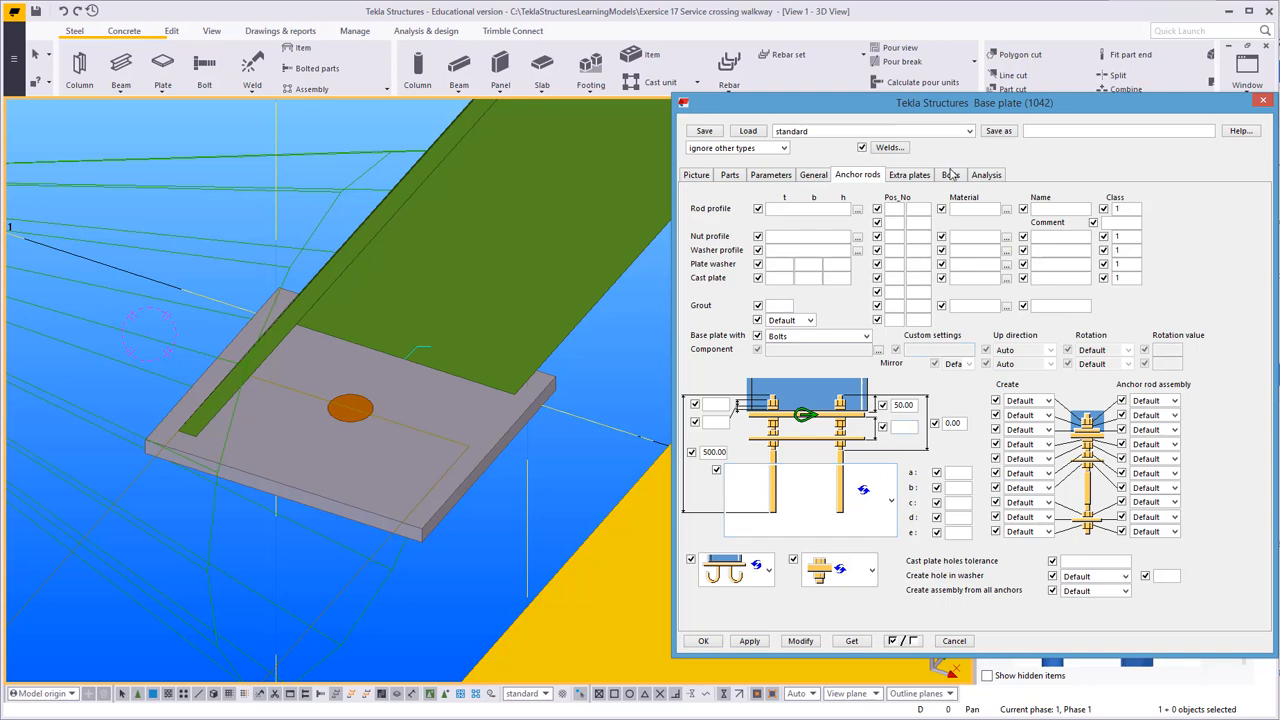
# Step: Return to the base plate's bolt settings, apply the modification and close the connection settings
pyautogui.click(950, 175)
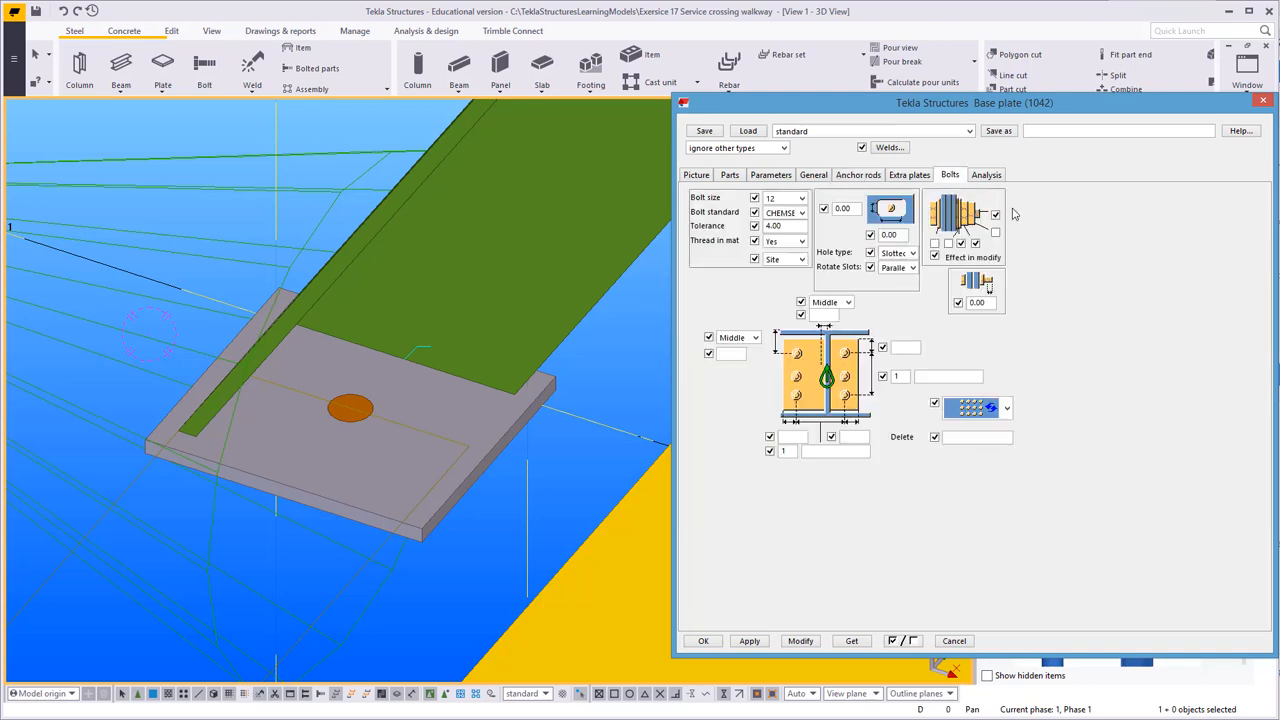
pyautogui.click(801, 641)
pyautogui.click(704, 641)
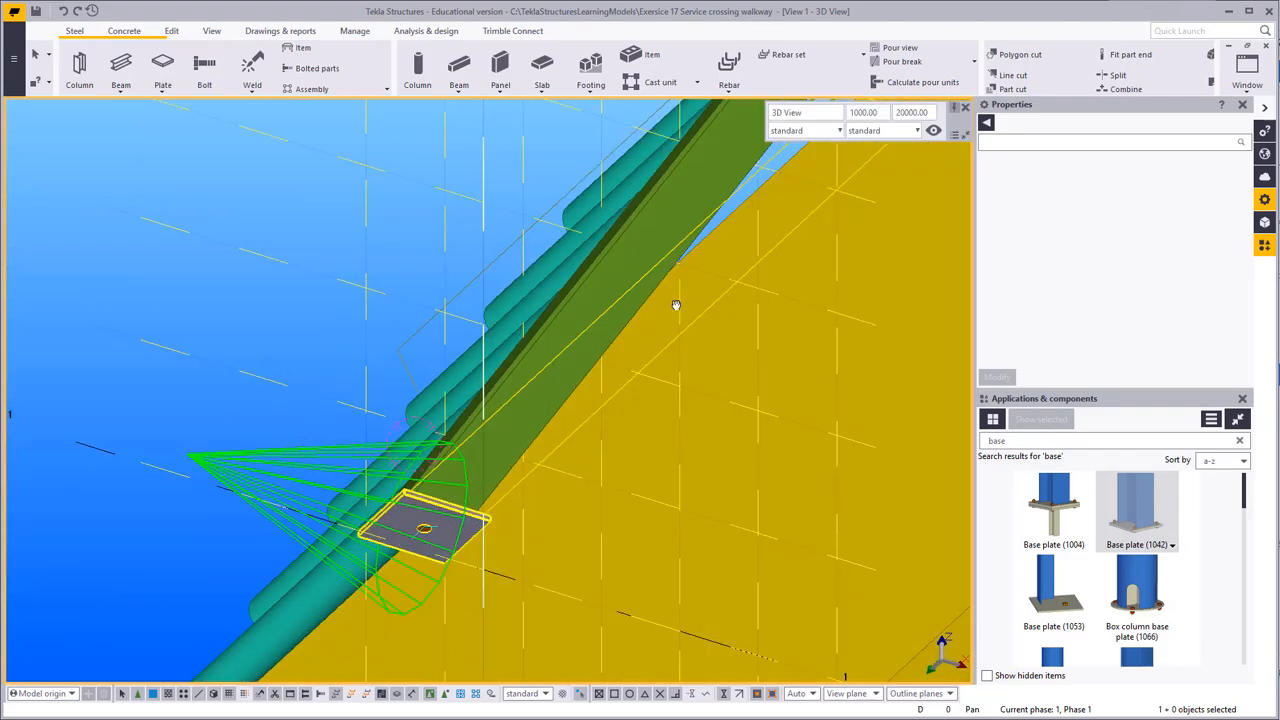
# Step: Inspect the inclined angle with its base plate, rungs and cranked joint in the 3D view
pyautogui.keyDown('ctrl'); pyautogui.moveTo(676, 305); pyautogui.dragTo(453, 517, button='middle'); pyautogui.keyUp('ctrl')
pyautogui.scroll(-5, 586, 526)
pyautogui.scroll(-3, 530, 430)
pyautogui.scroll(4, 453, 517)
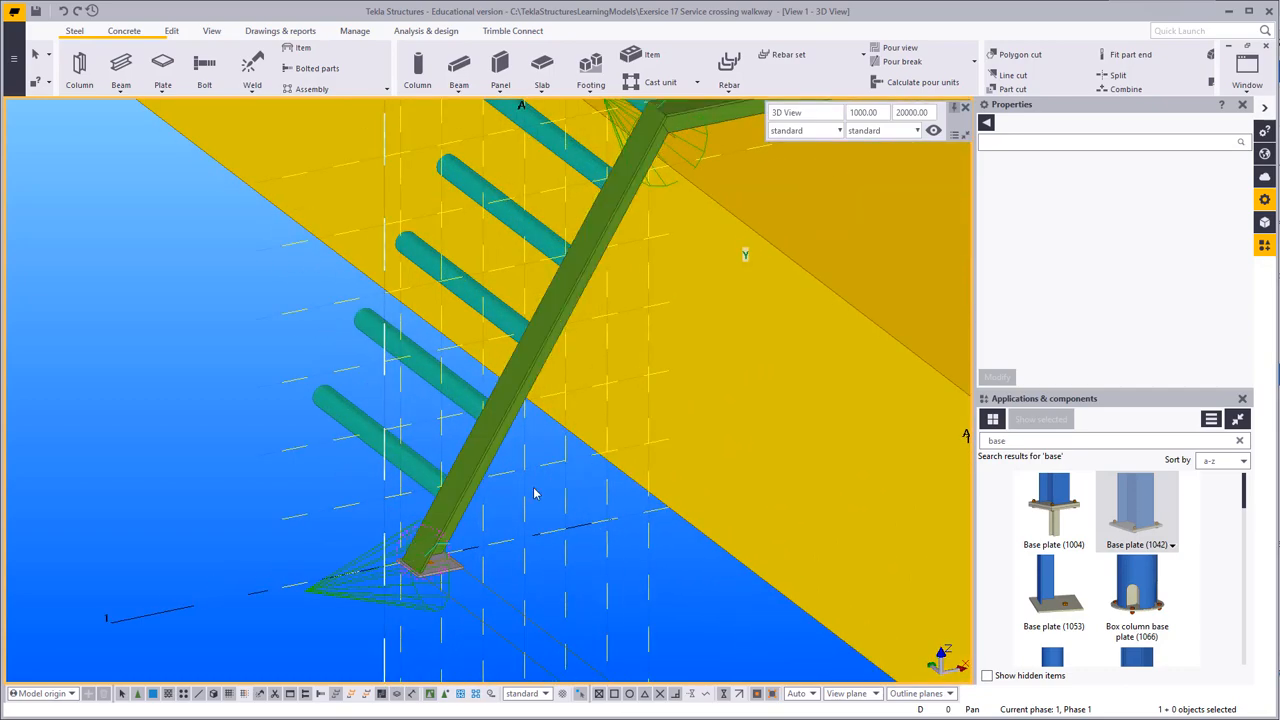
pyautogui.moveTo(553, 482); pyautogui.dragTo(546, 500, button='middle')
pyautogui.moveTo(651, 348); pyautogui.dragTo(622, 391, button='middle')
pyautogui.scroll(-5, 622, 391)
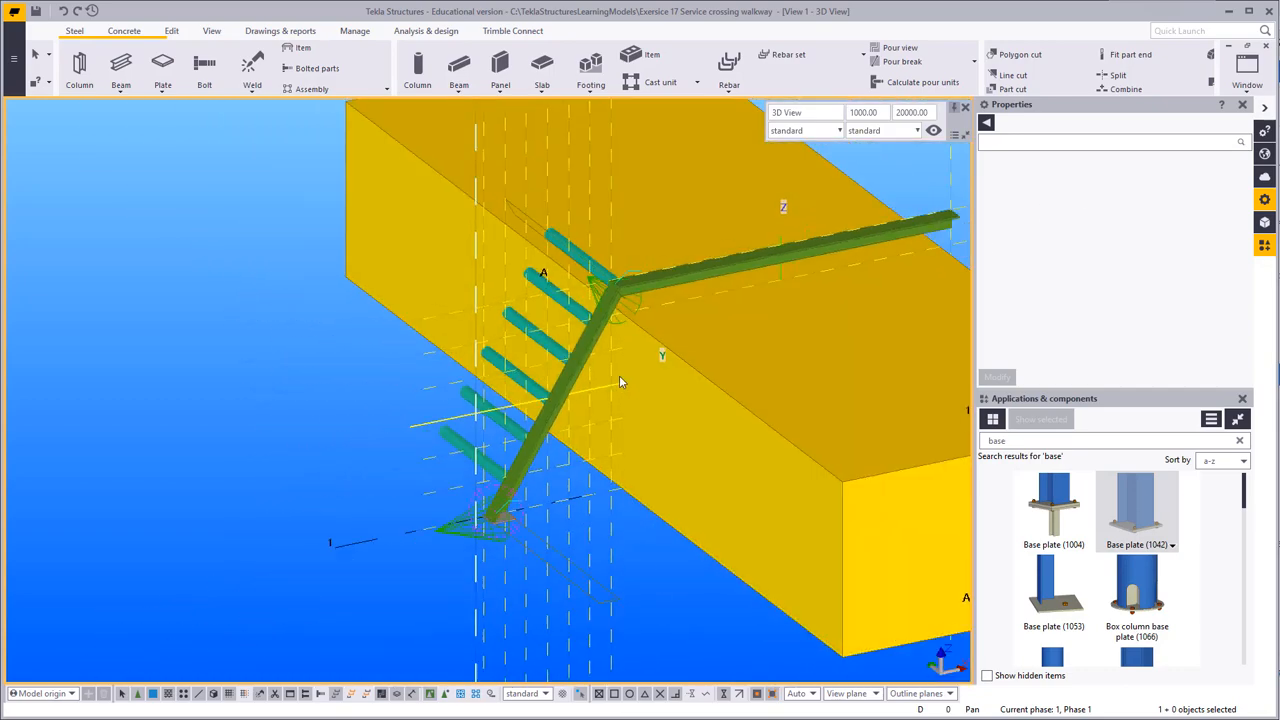
pyautogui.scroll(6, 600, 430)
pyautogui.scroll(-3, 566, 472)
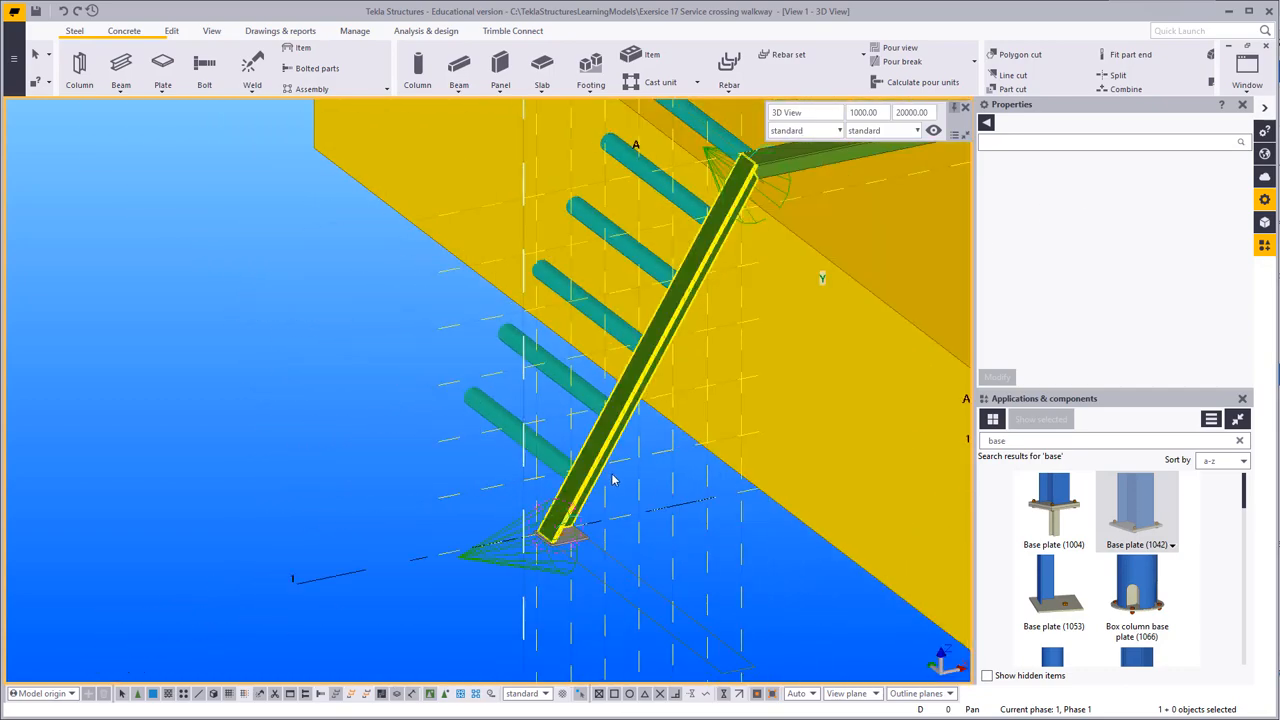
# Step: Switch to View 2 and focus on the cranked joint above the concrete beam's corner
pyautogui.click(1248, 76)
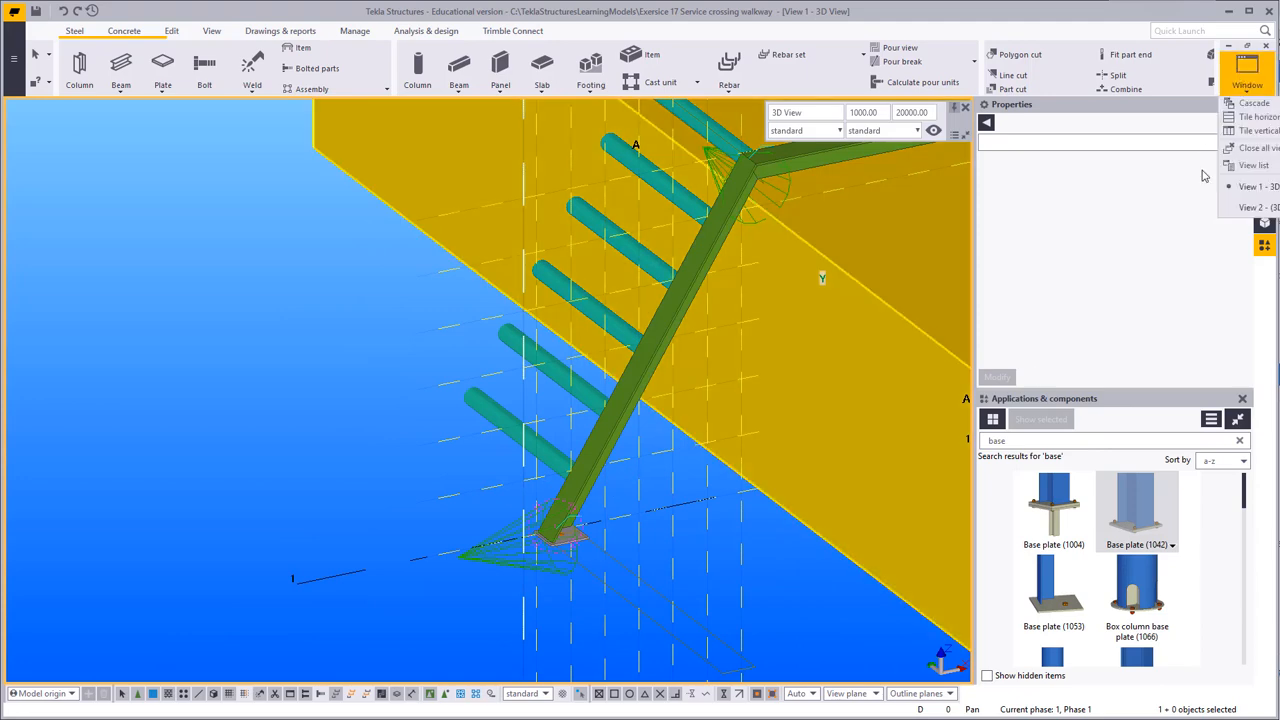
pyautogui.click(1248, 212)
pyautogui.scroll(-7, 430, 560)
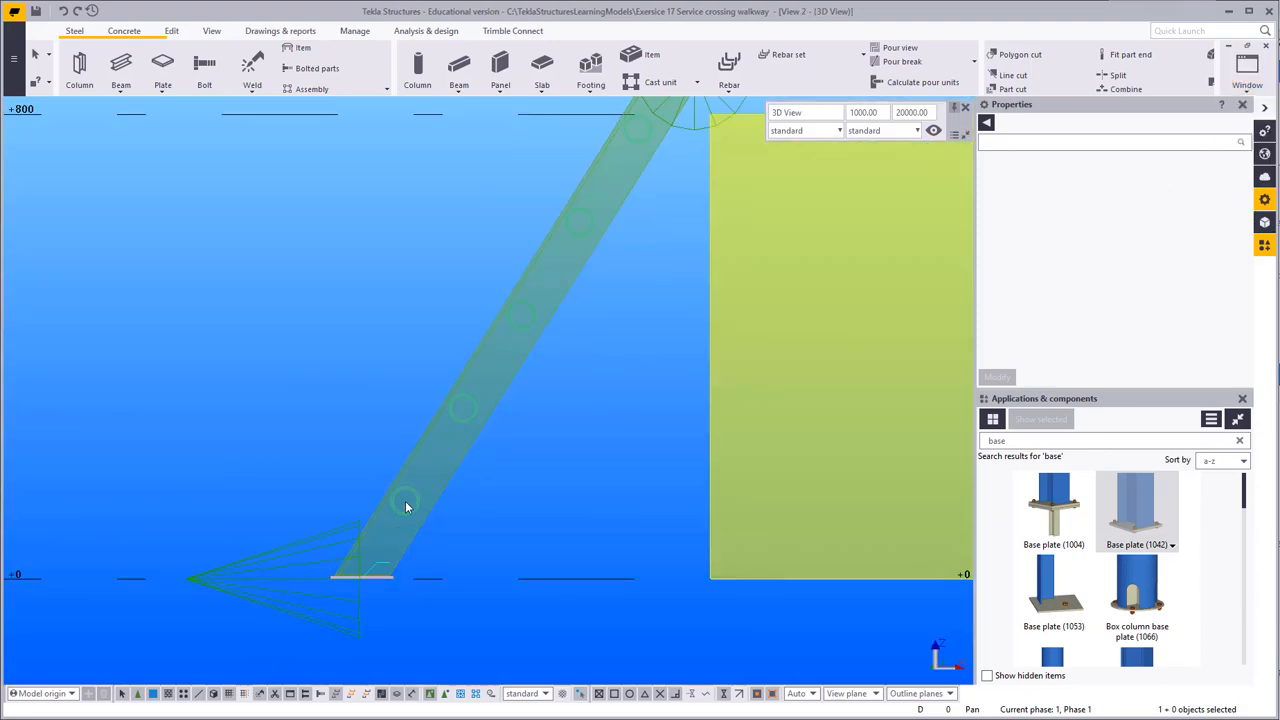
pyautogui.scroll(6, 470, 372)
pyautogui.click(503, 187)
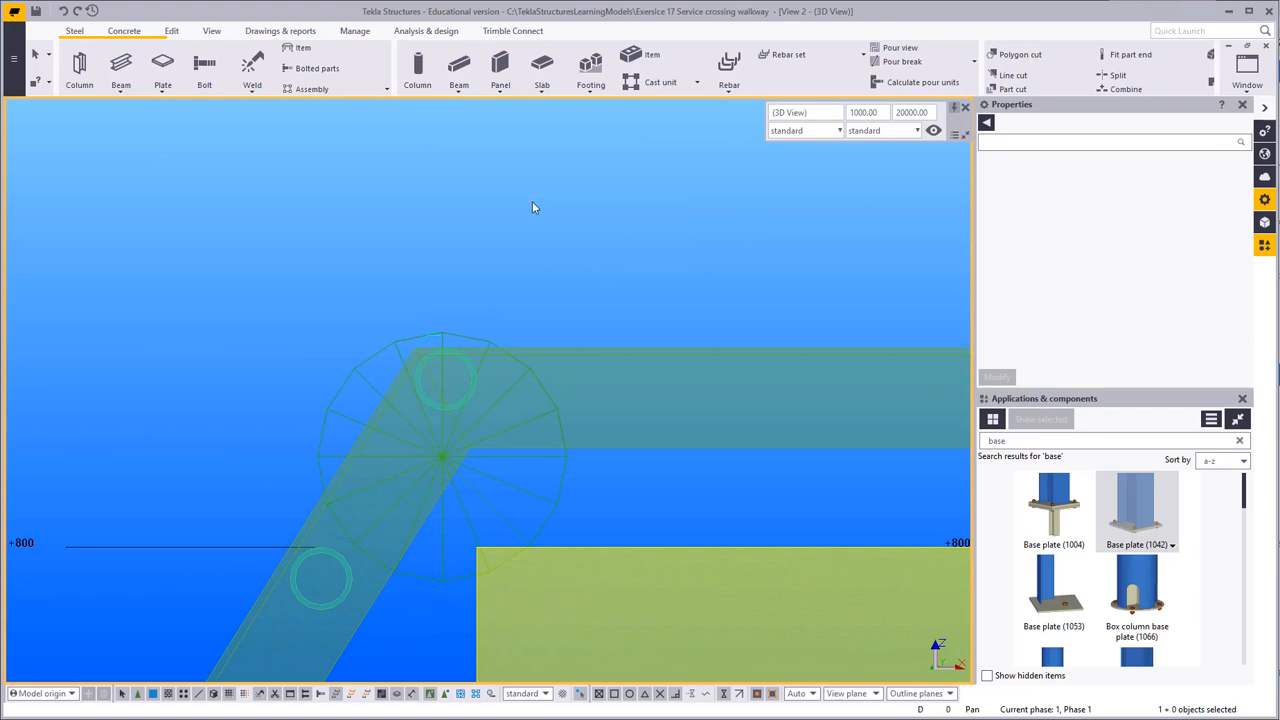
pyautogui.scroll(4, 354, 377)
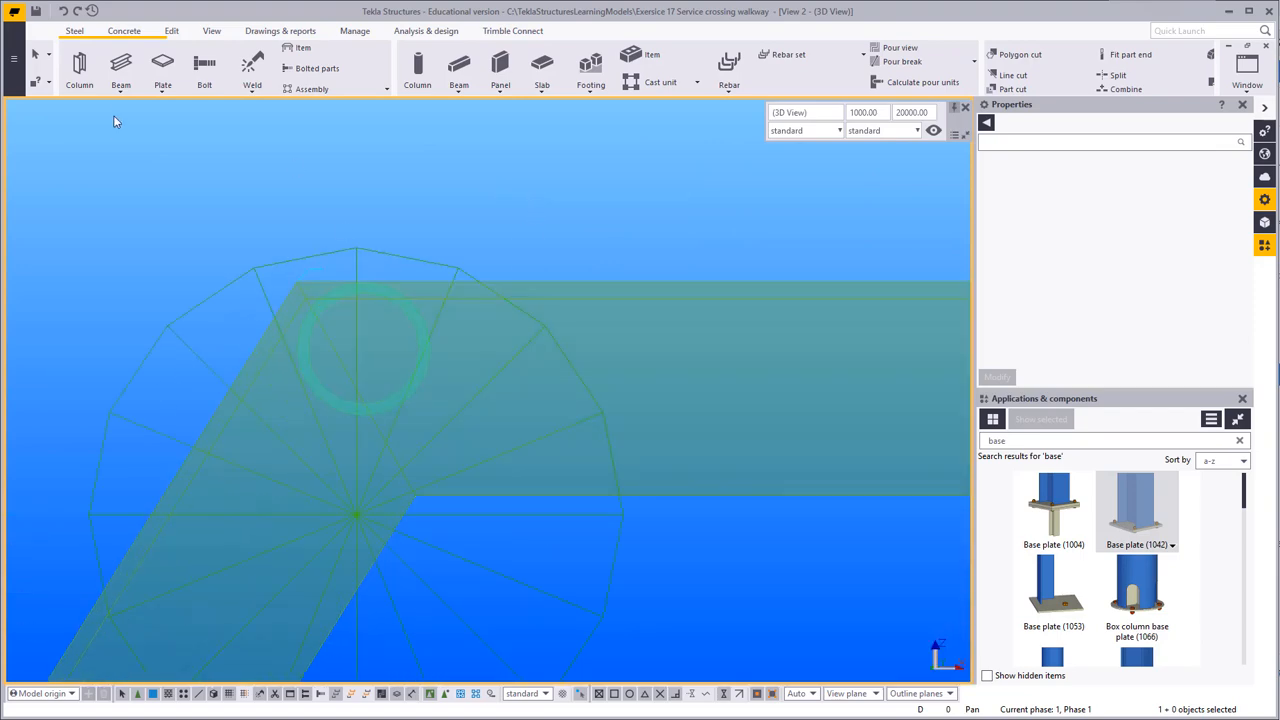
# Step: Draw a steel beam about 1575 mm long on top of the horizontal angle, from above the joint's rung to the angle's far end
pyautogui.click(120, 64)
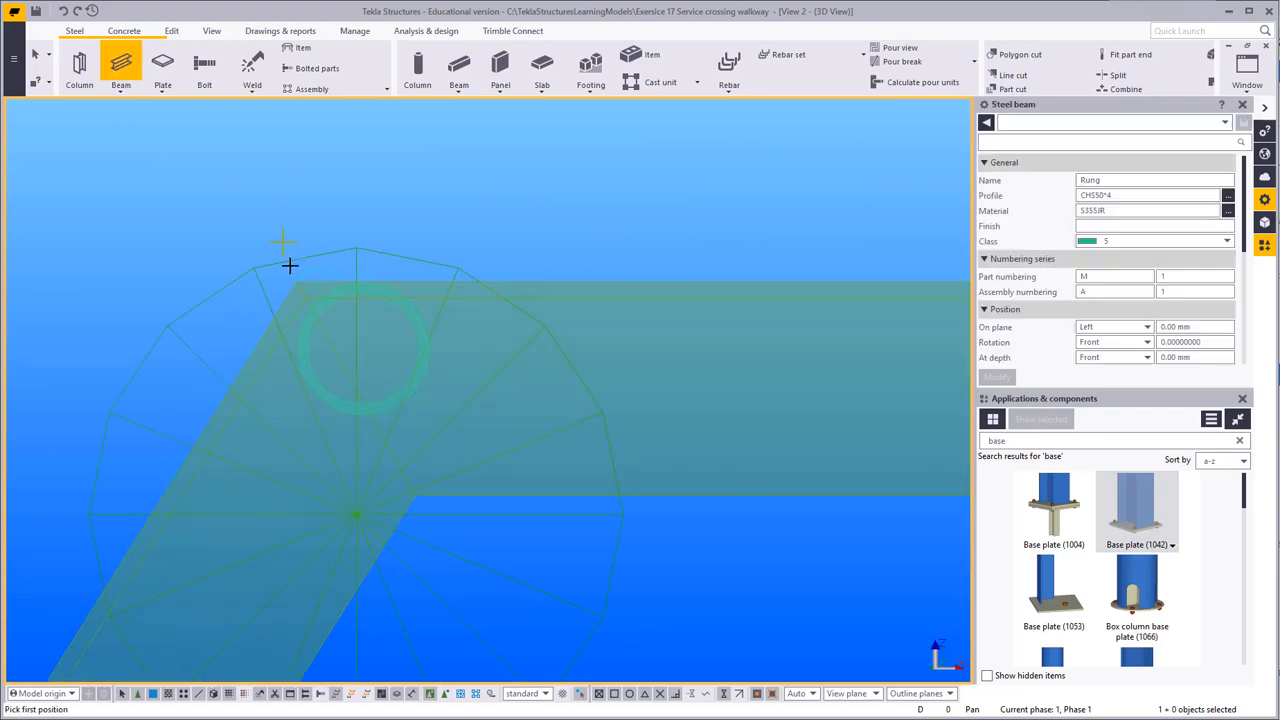
pyautogui.click(361, 282)
pyautogui.scroll(-6, 217, 371)
pyautogui.scroll(5, 640, 370)
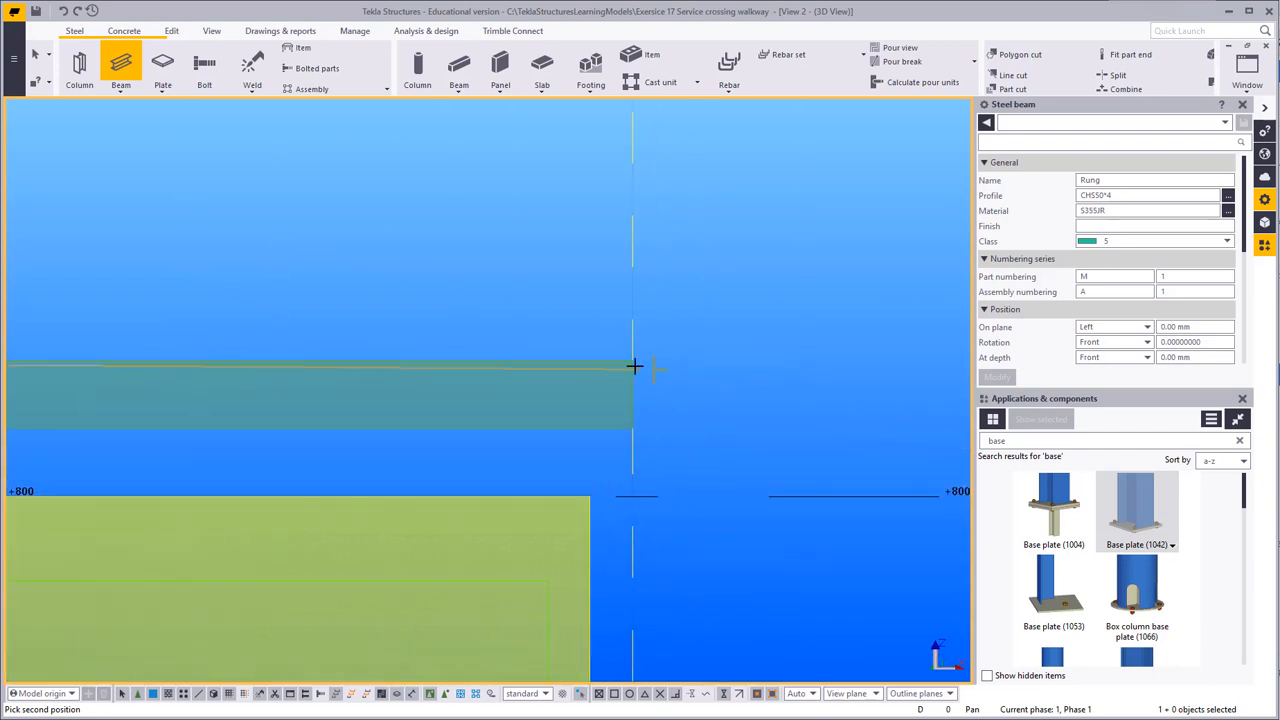
pyautogui.scroll(2, 634, 366)
pyautogui.click(623, 354)
pyautogui.rightClick(491, 237)
pyautogui.click(505, 240)
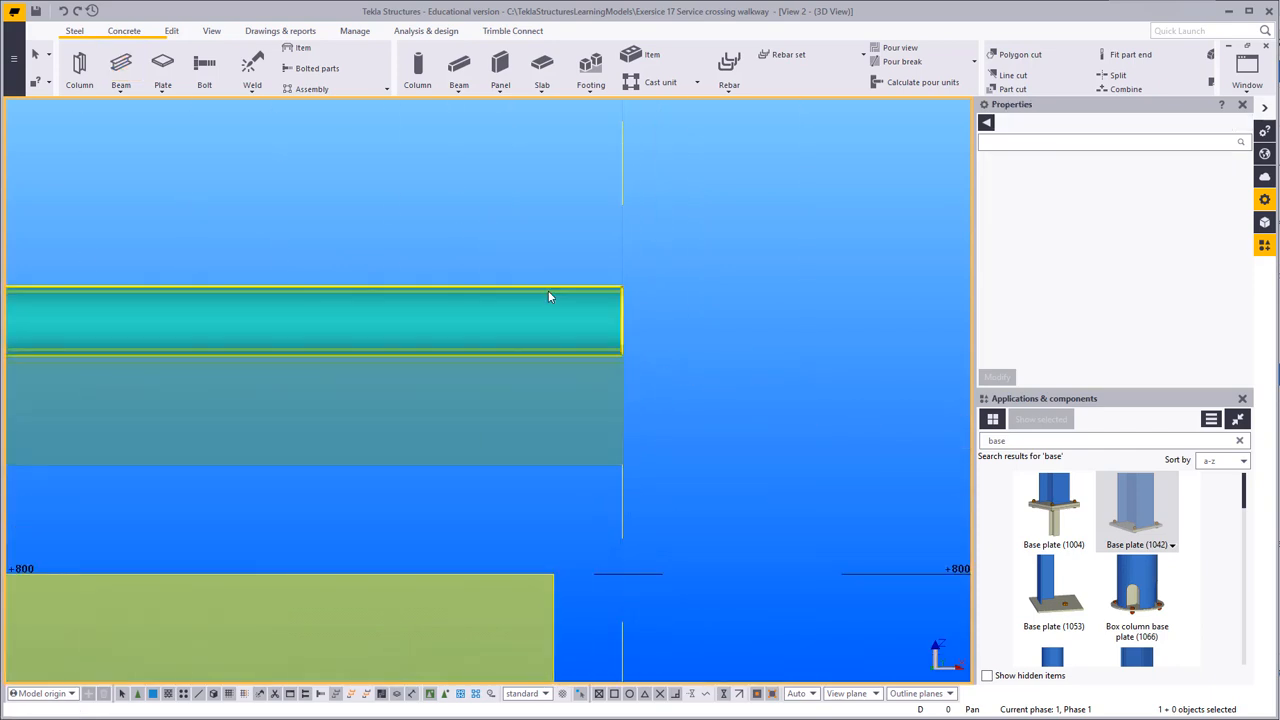
# Step: Shorten the new top beam to 1550 mm by moving its far end point back toward the cranked joint
pyautogui.click(548, 297)
pyautogui.scroll(-5, 794, 330)
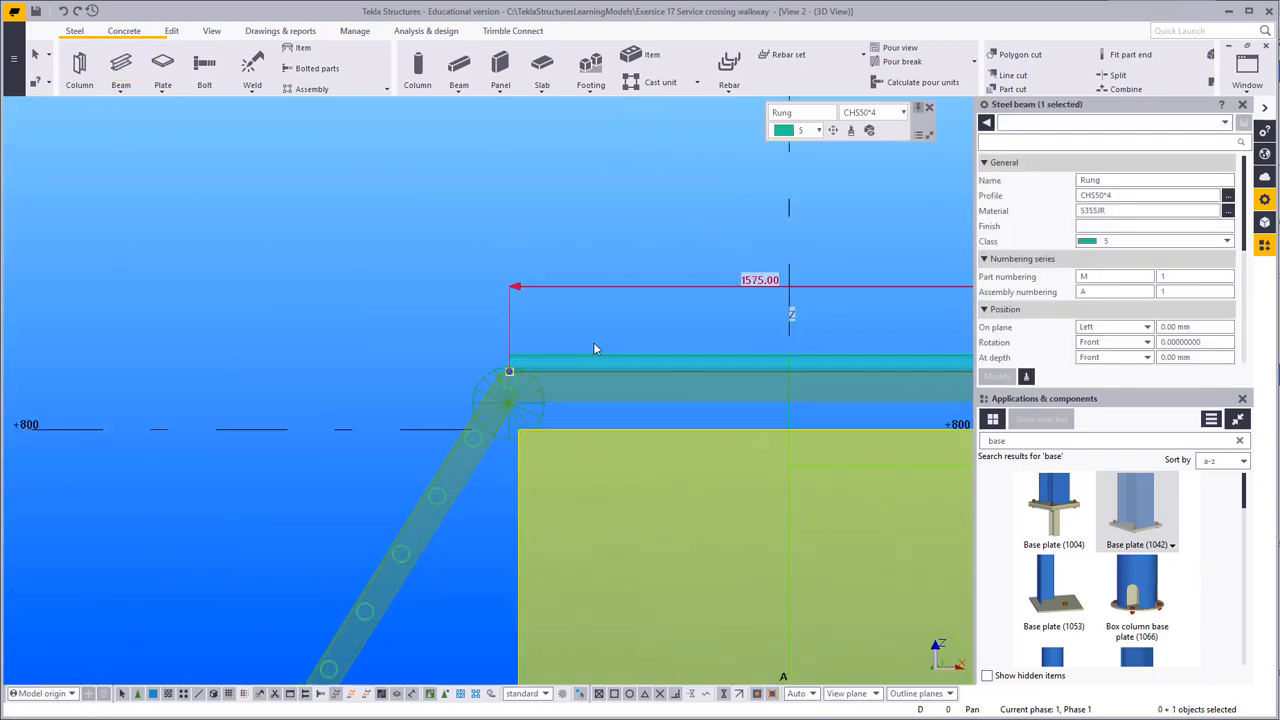
pyautogui.scroll(4, 593, 349)
pyautogui.rightClick(462, 229)
pyautogui.click(478, 323)
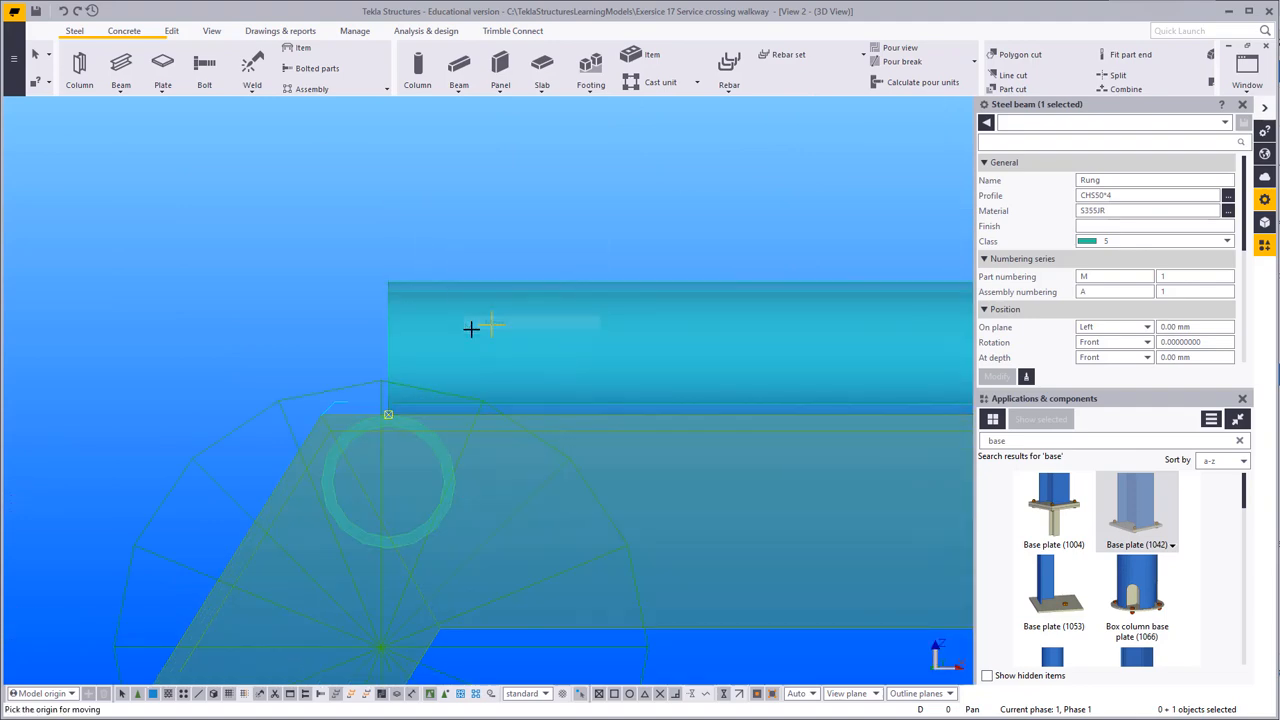
pyautogui.click(387, 413)
pyautogui.click(322, 413)
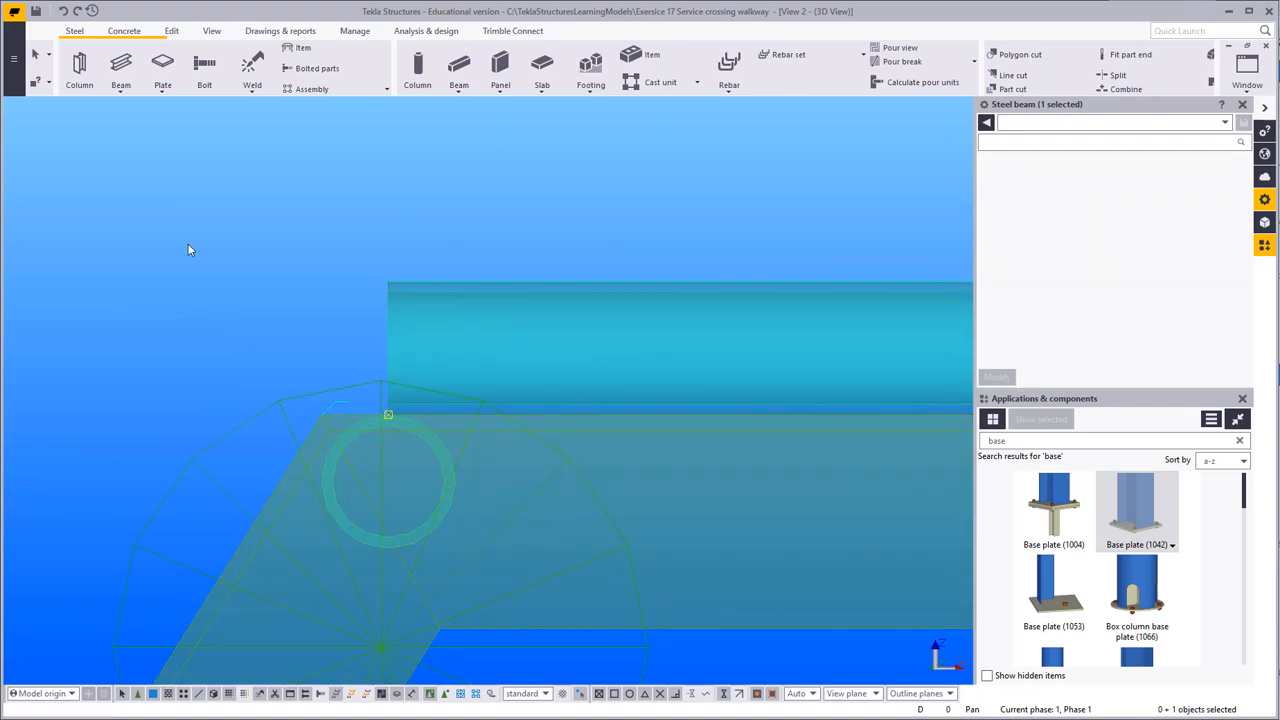
pyautogui.rightClick(186, 238)
pyautogui.click(204, 244)
pyautogui.click(200, 290)
# Step: Check the new beam's length and end positions against the horizontal angle, and select the uppermost inclined rung for comparison
pyautogui.scroll(-6, 144, 352)
pyautogui.scroll(3, 420, 347)
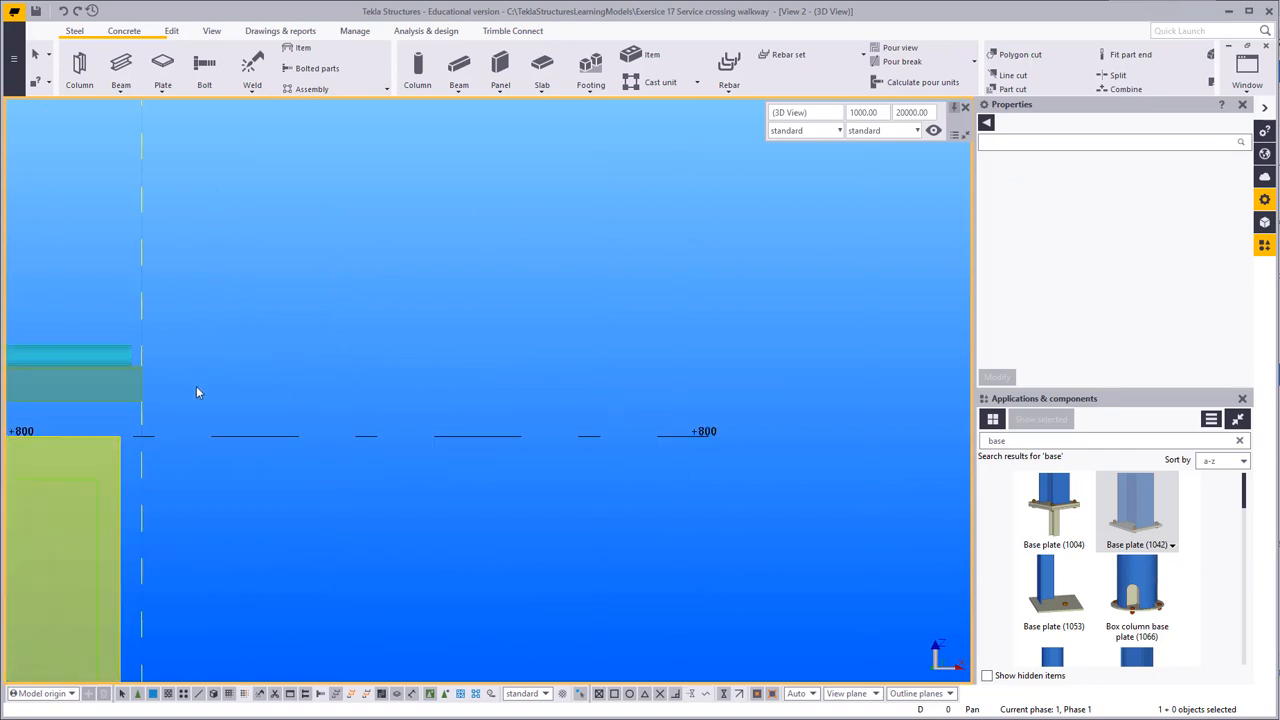
pyautogui.scroll(5, 506, 370)
pyautogui.click(506, 280)
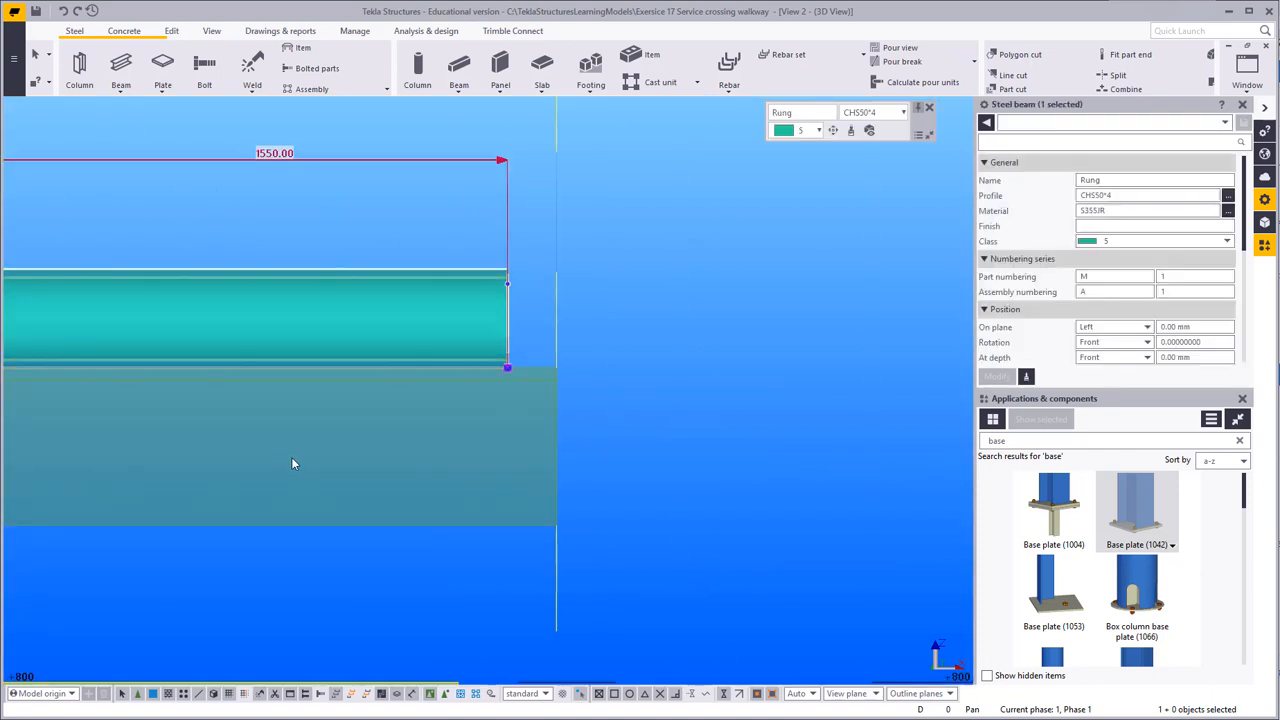
pyautogui.moveTo(292, 463); pyautogui.dragTo(620, 529, button='middle')
pyautogui.scroll(-4, 740, 400)
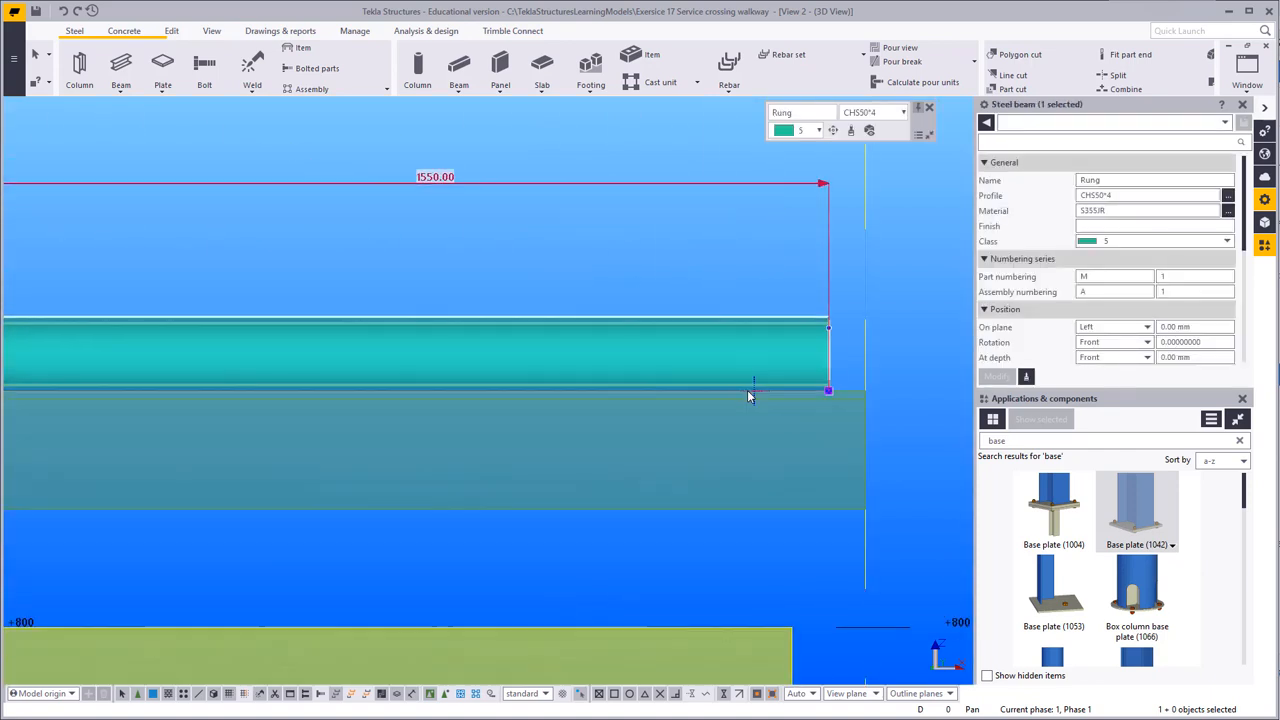
pyautogui.scroll(-10, 735, 405)
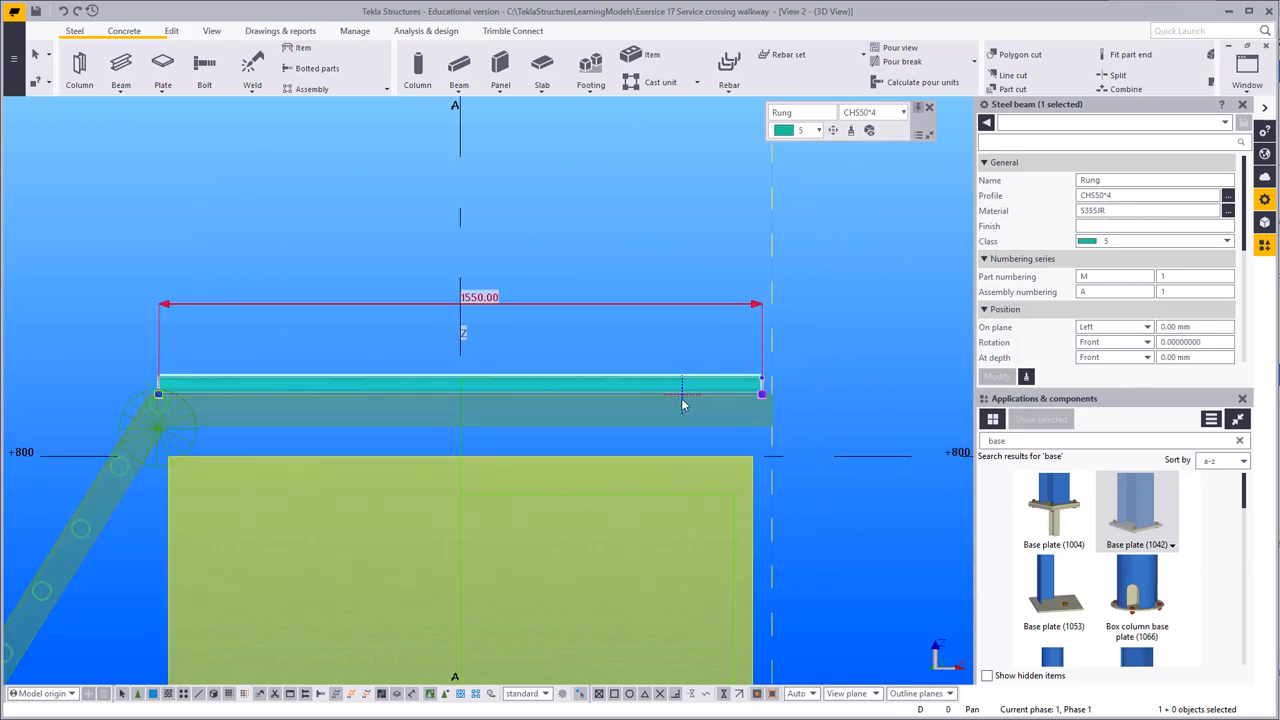
pyautogui.scroll(6, 285, 485)
pyautogui.click(427, 379)
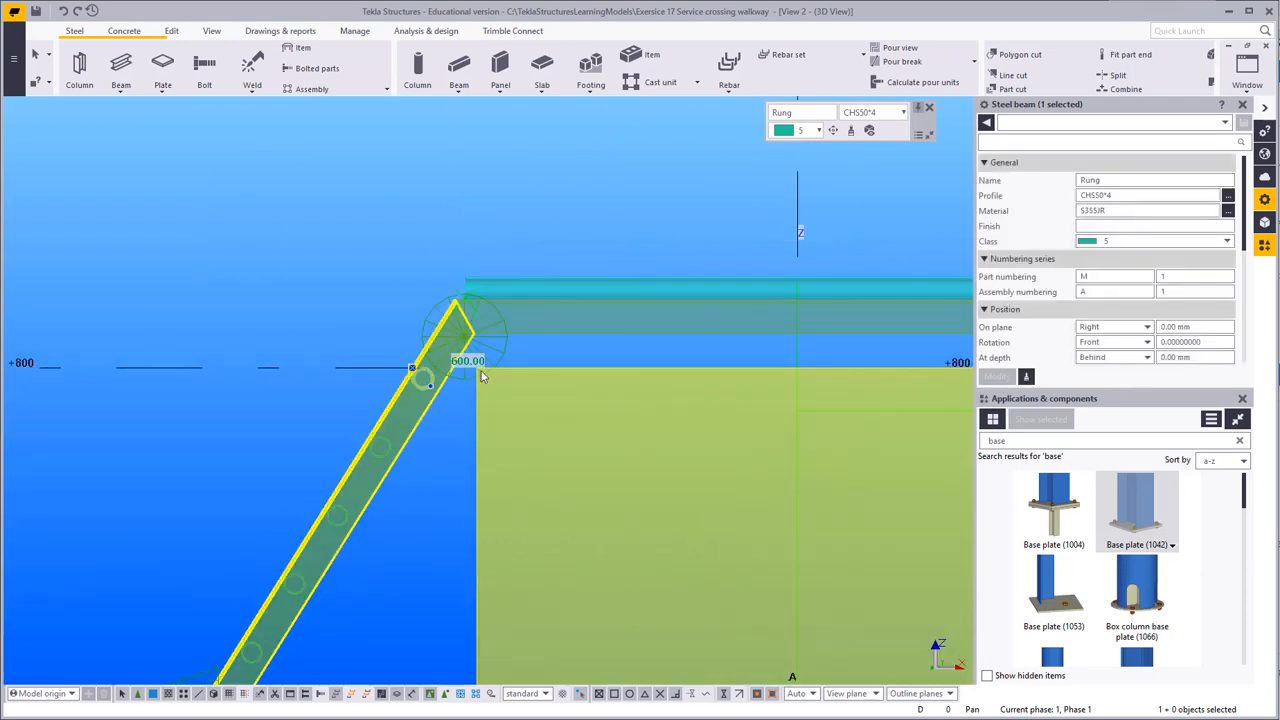
pyautogui.click(315, 199)
pyautogui.click(618, 284)
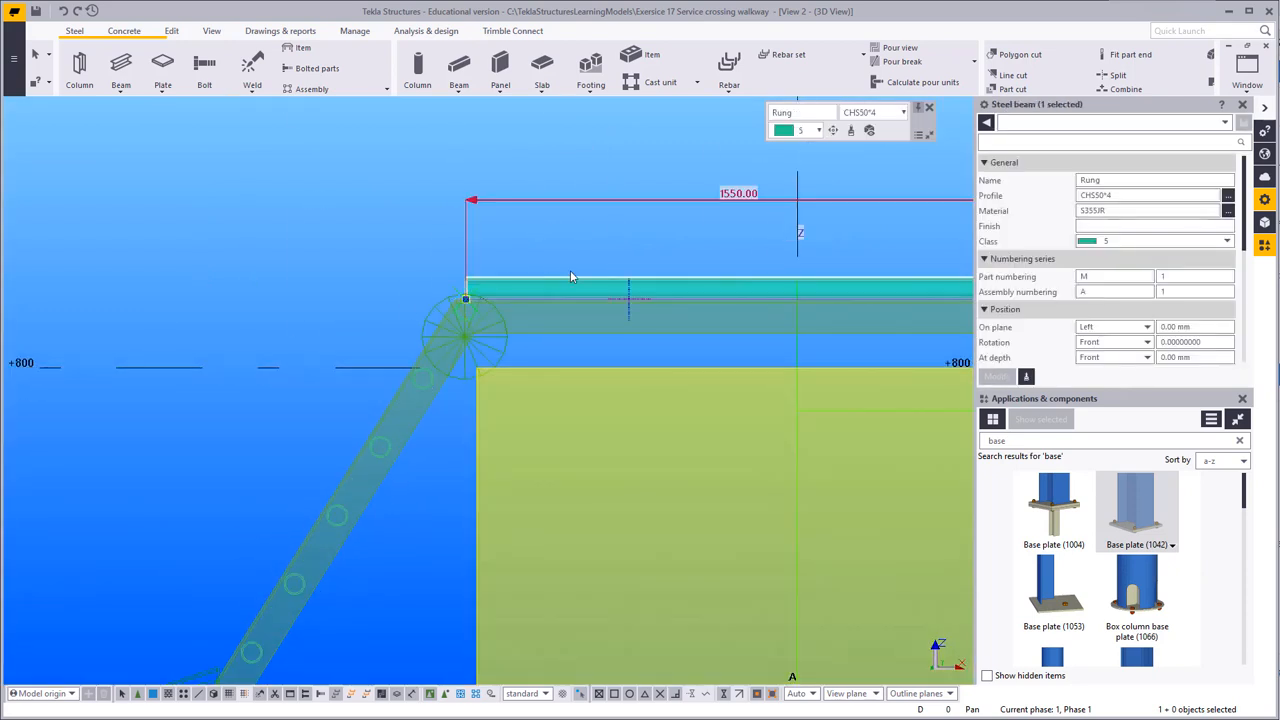
pyautogui.moveTo(570, 270); pyautogui.dragTo(445, 365, button='middle')
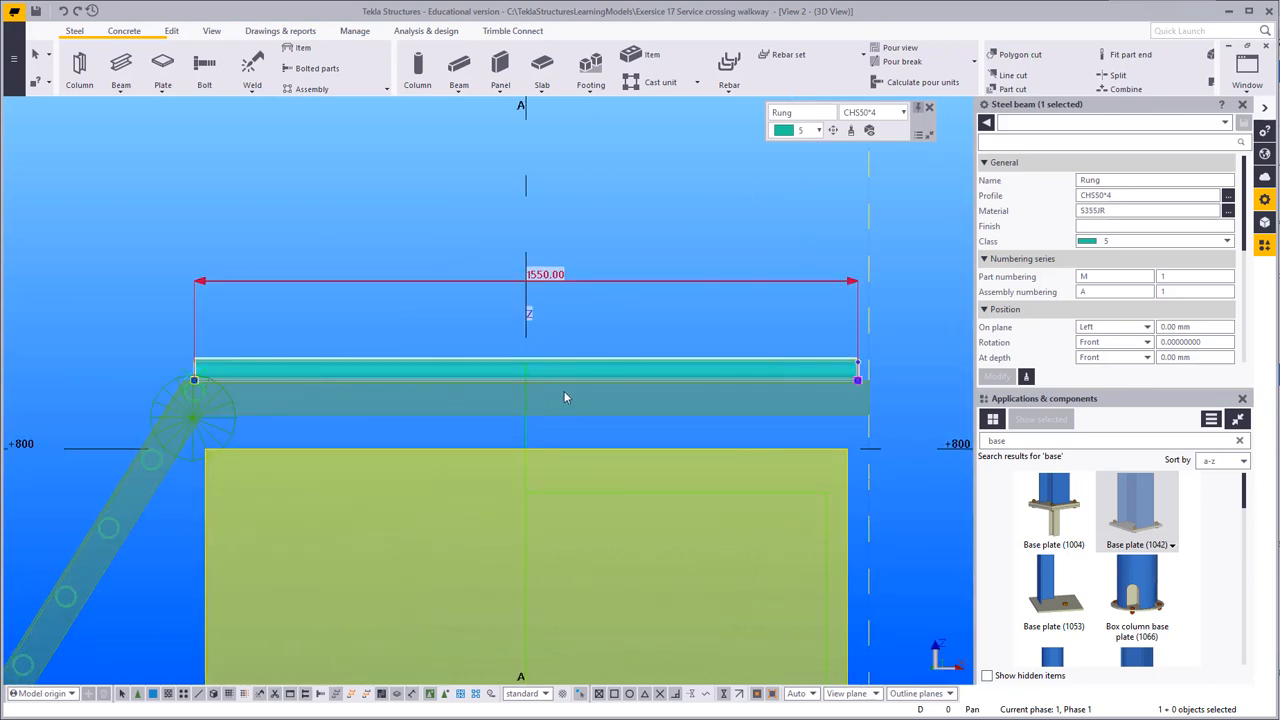
pyautogui.click(150, 458)
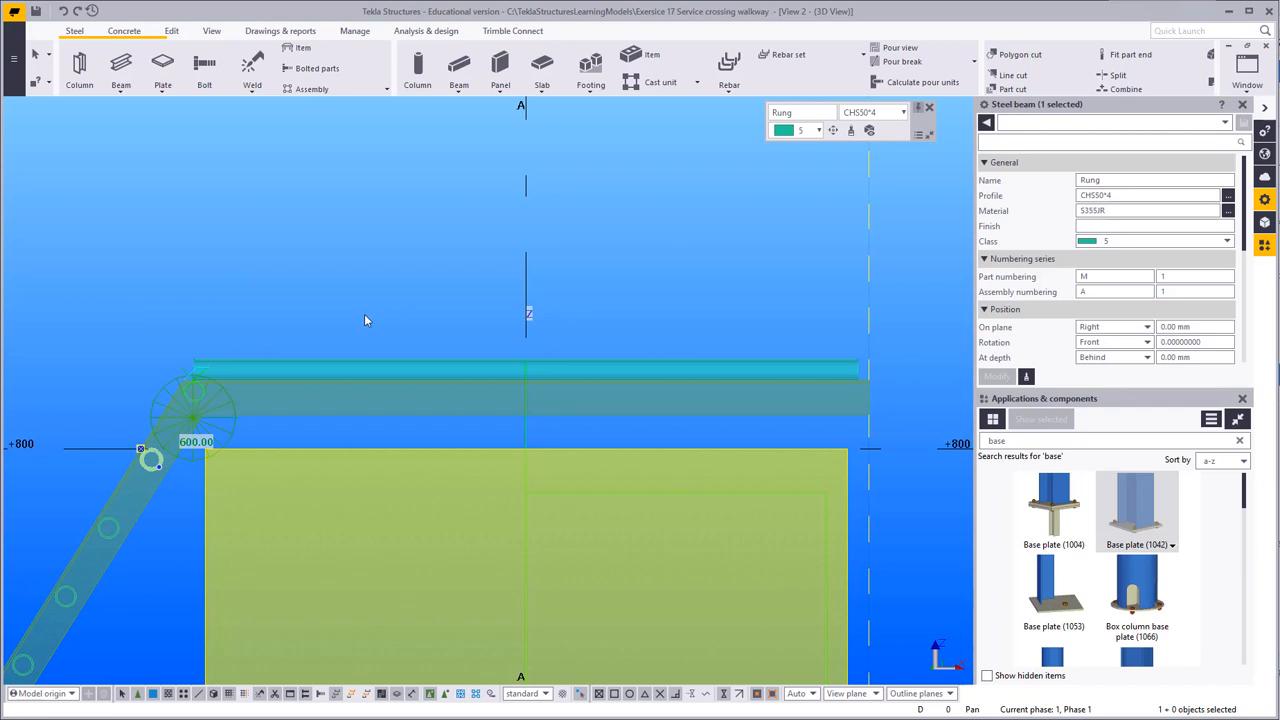
# Step: Select the beam on top of the horizontal angle and change its name to Mesh
pyautogui.click(320, 366)
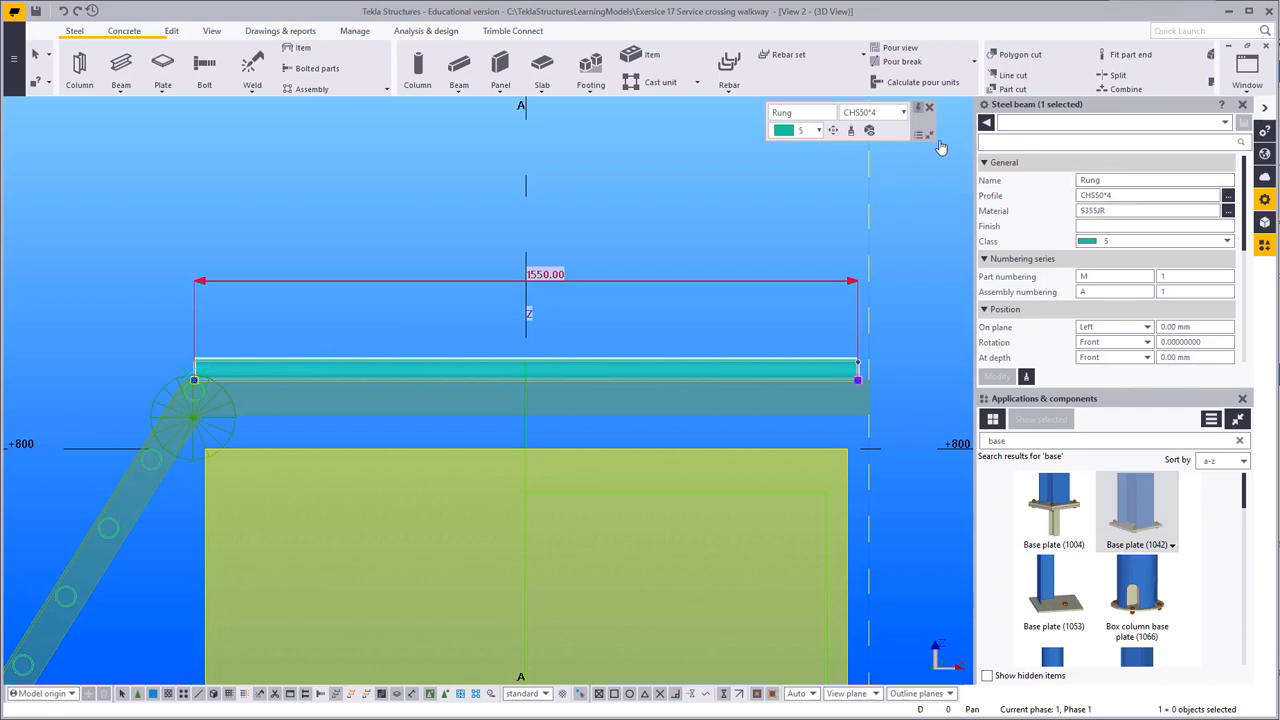
pyautogui.click(1050, 185)
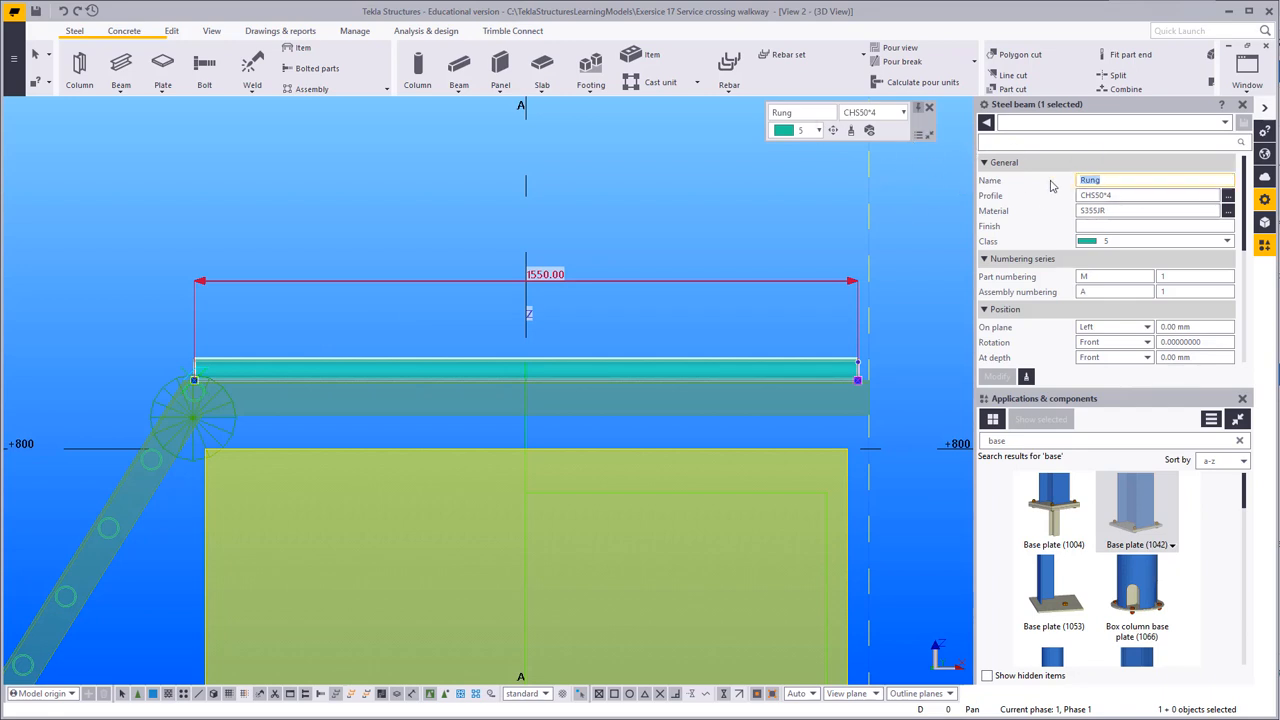
pyautogui.write('Mesh')
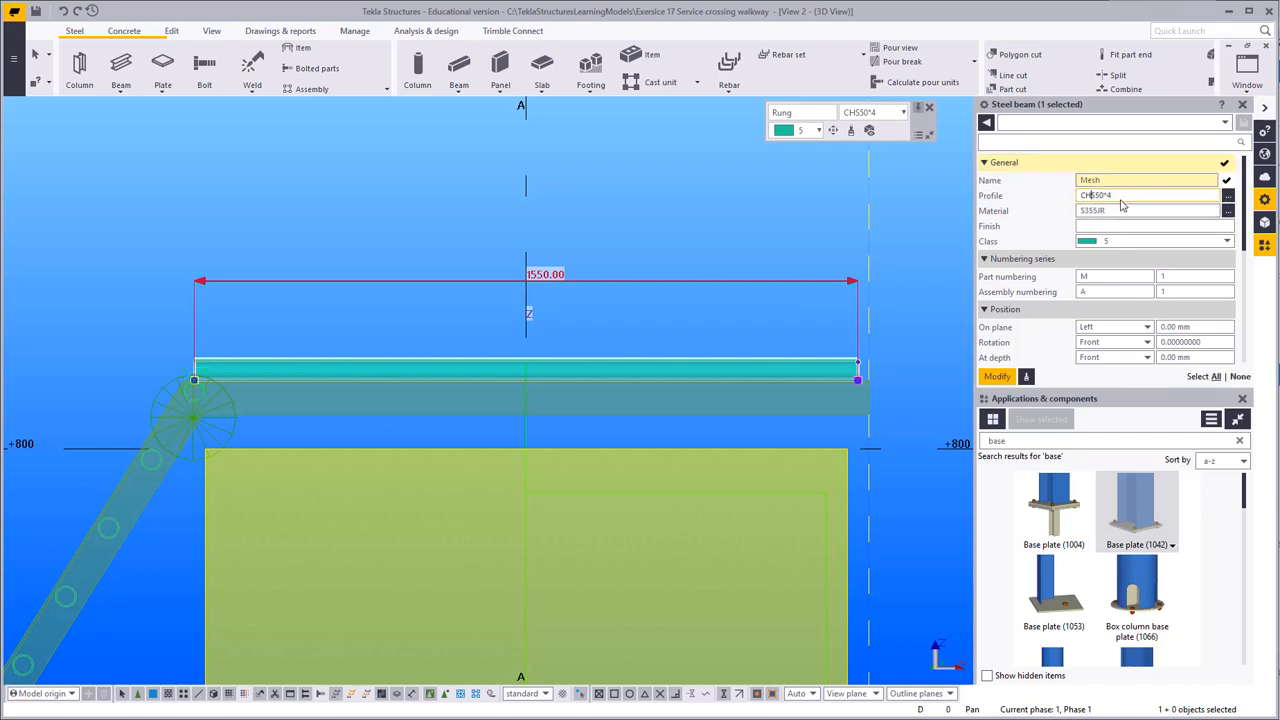
# Step: Choose the unprefixed plate profile 200*20 from the profile catalogue for the Mesh beam
pyautogui.moveTo(1091, 195); pyautogui.dragTo(1057, 206)
pyautogui.write('PLT')
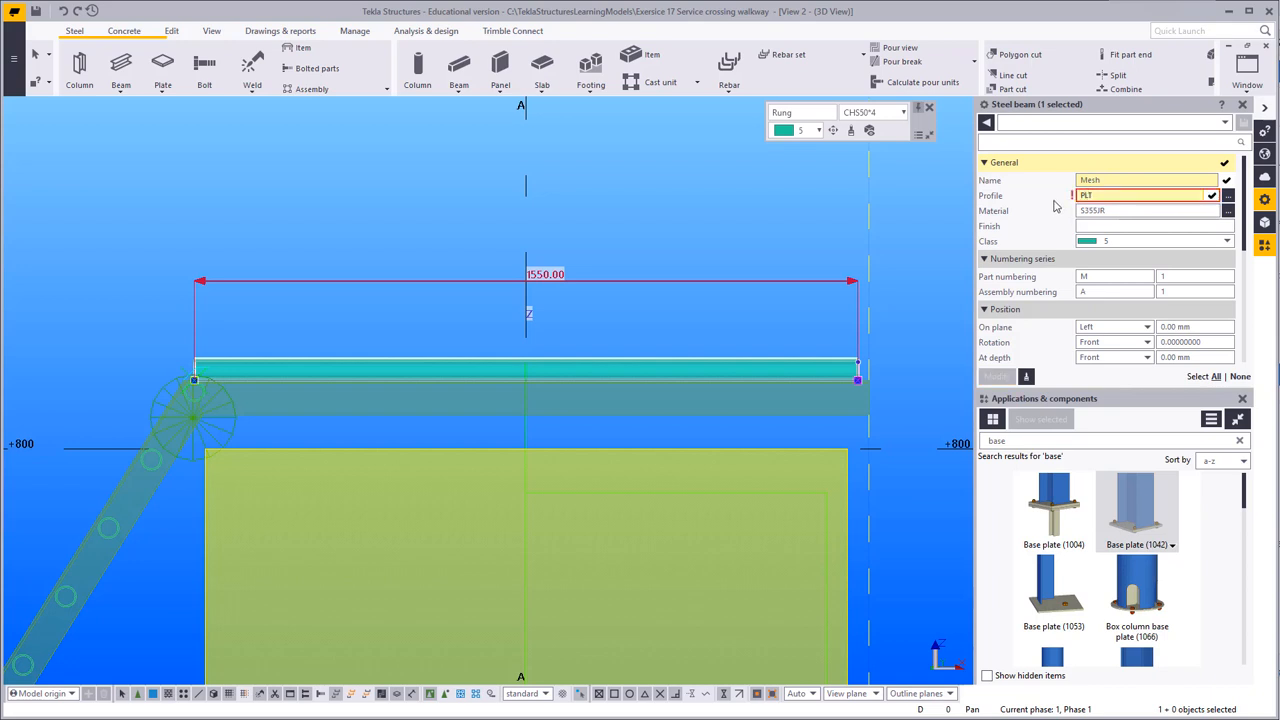
pyautogui.click(1228, 196)
pyautogui.click(25, 228)
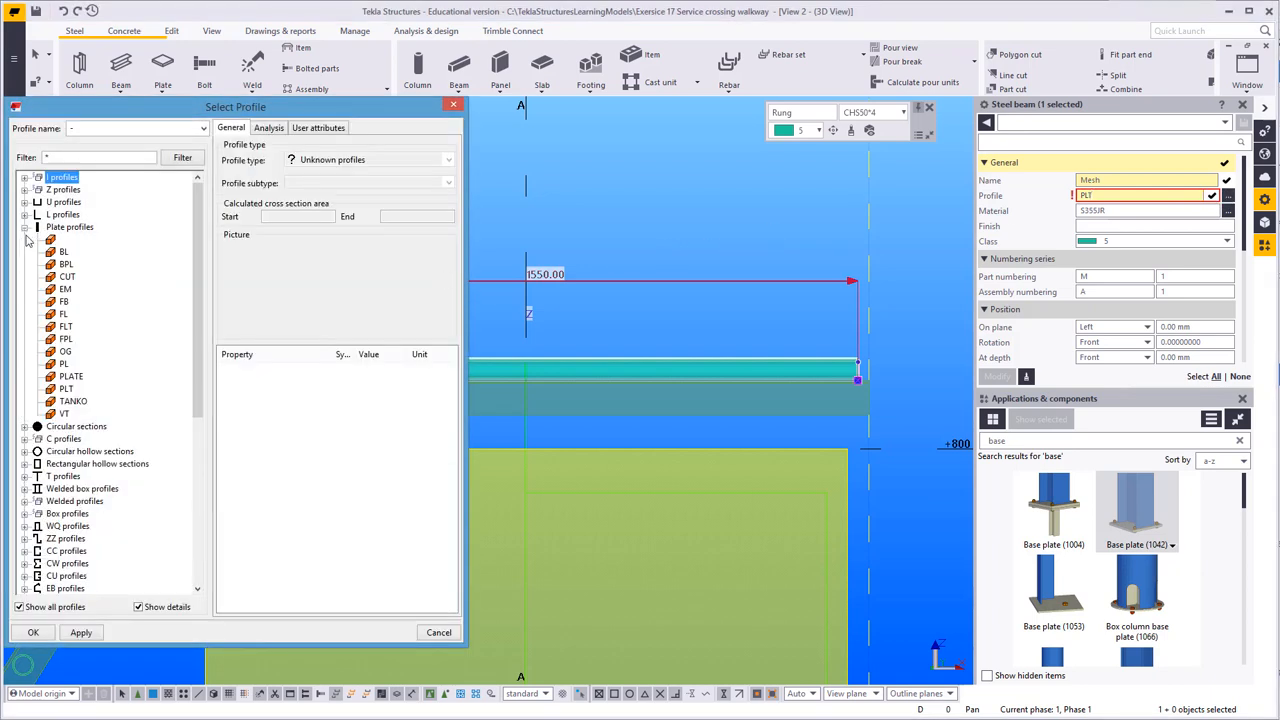
pyautogui.click(64, 413)
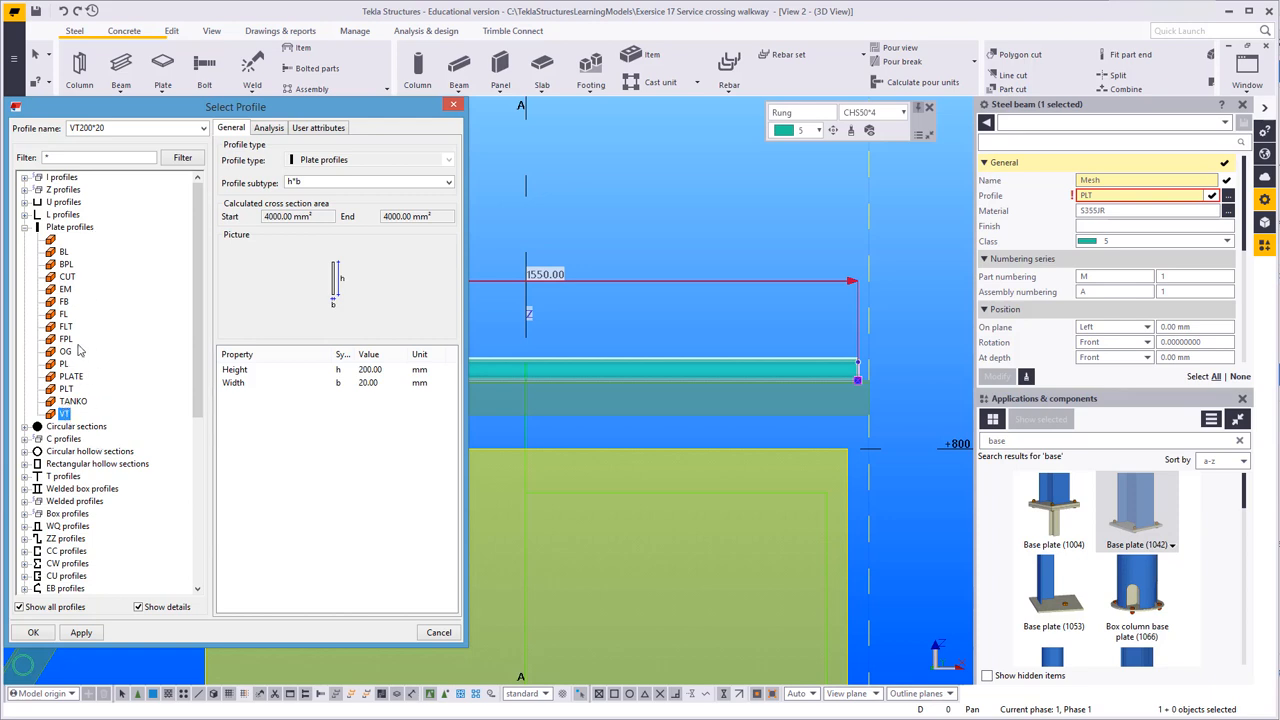
pyautogui.click(57, 242)
pyautogui.click(43, 635)
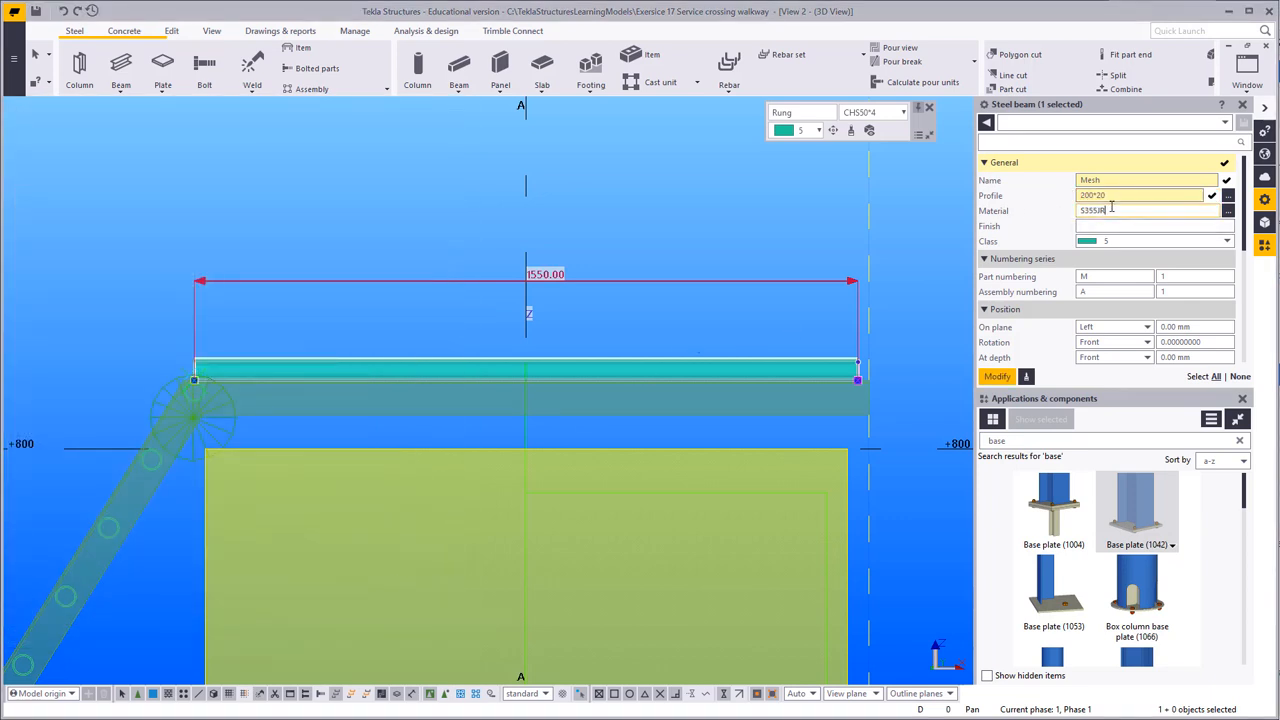
# Step: Set the Mesh beam's material to COMPONENT from the miscellaneous materials and its class to 7
pyautogui.hotkey('ctrl', 'a')
pyautogui.click(1228, 211)
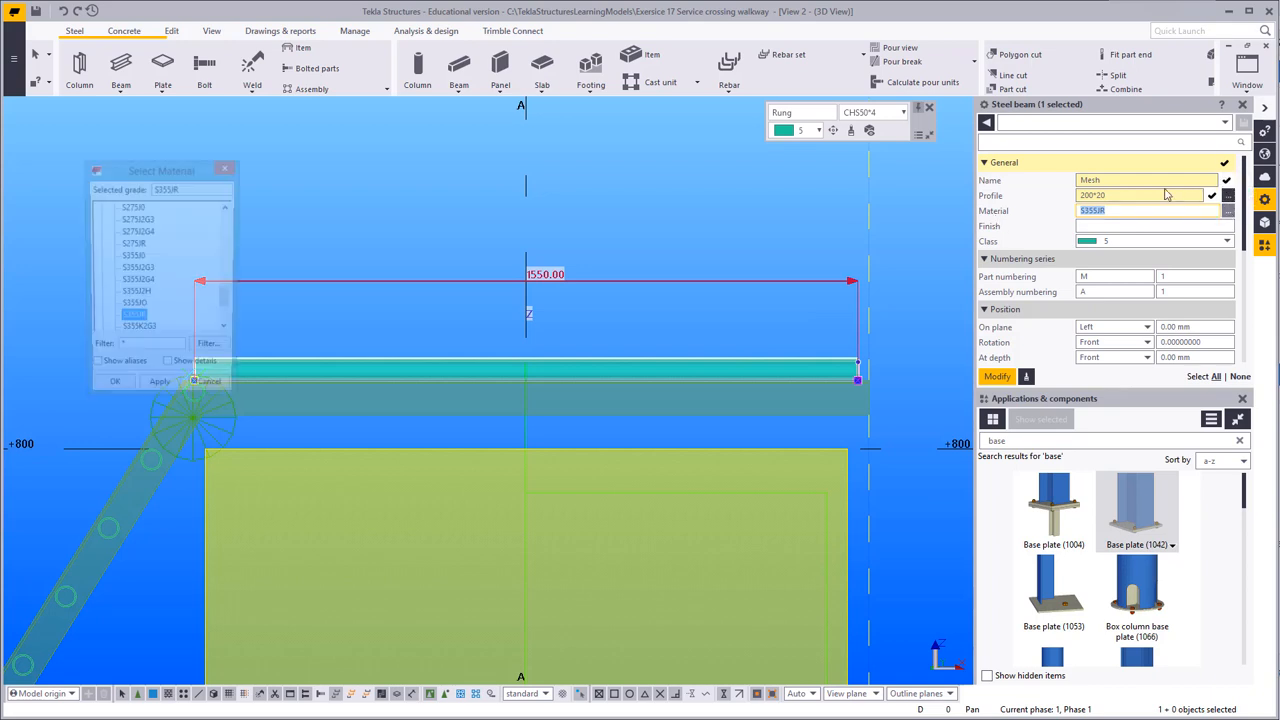
pyautogui.click(99, 319)
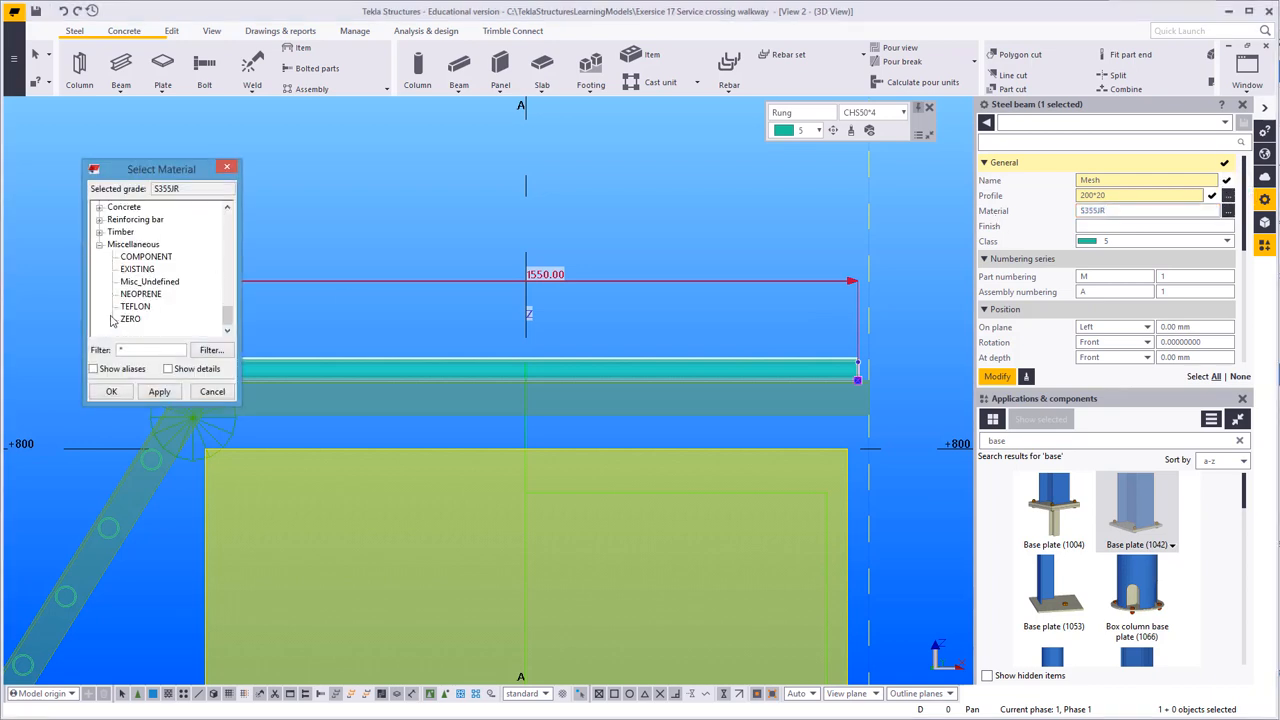
pyautogui.click(145, 257)
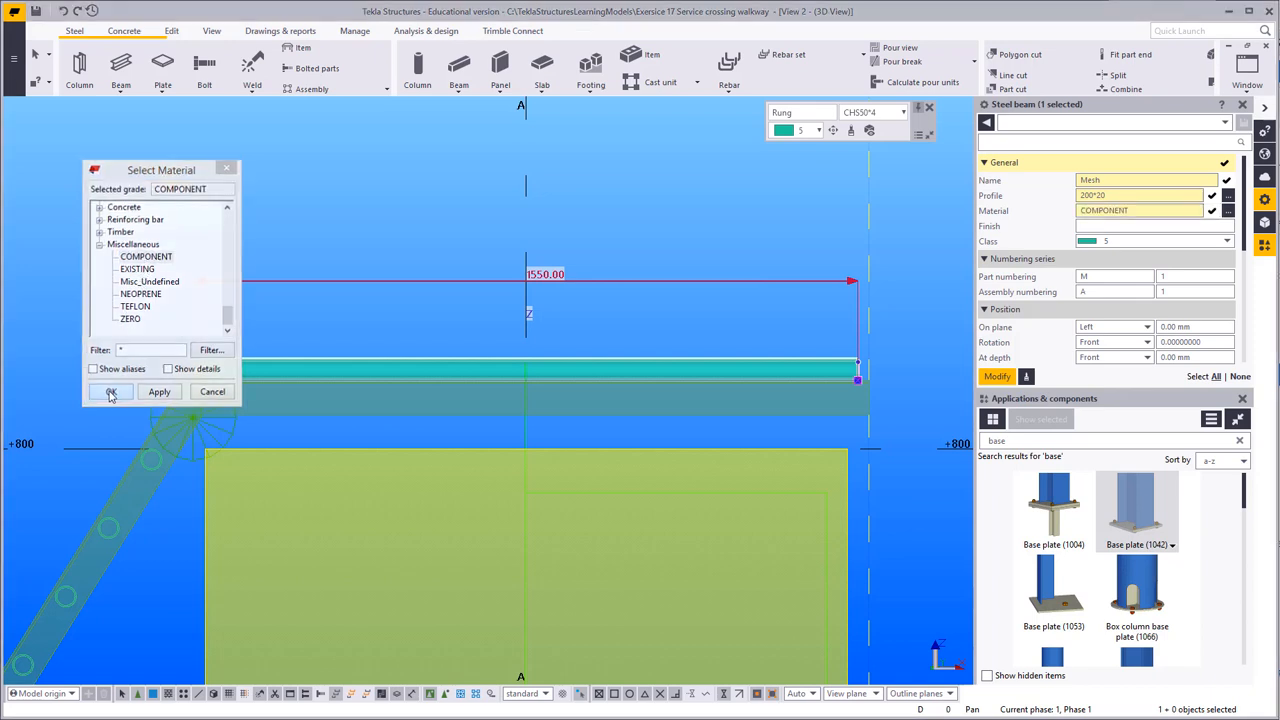
pyautogui.click(111, 391)
pyautogui.click(1110, 241)
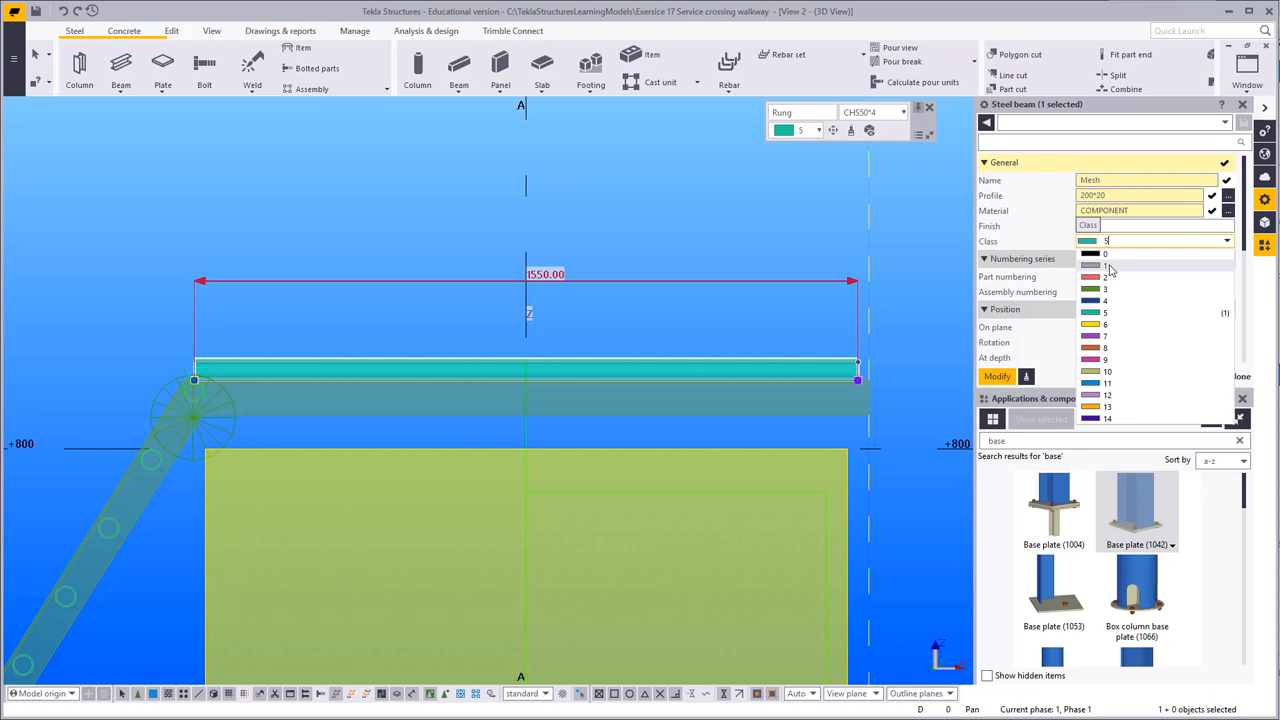
pyautogui.click(1118, 338)
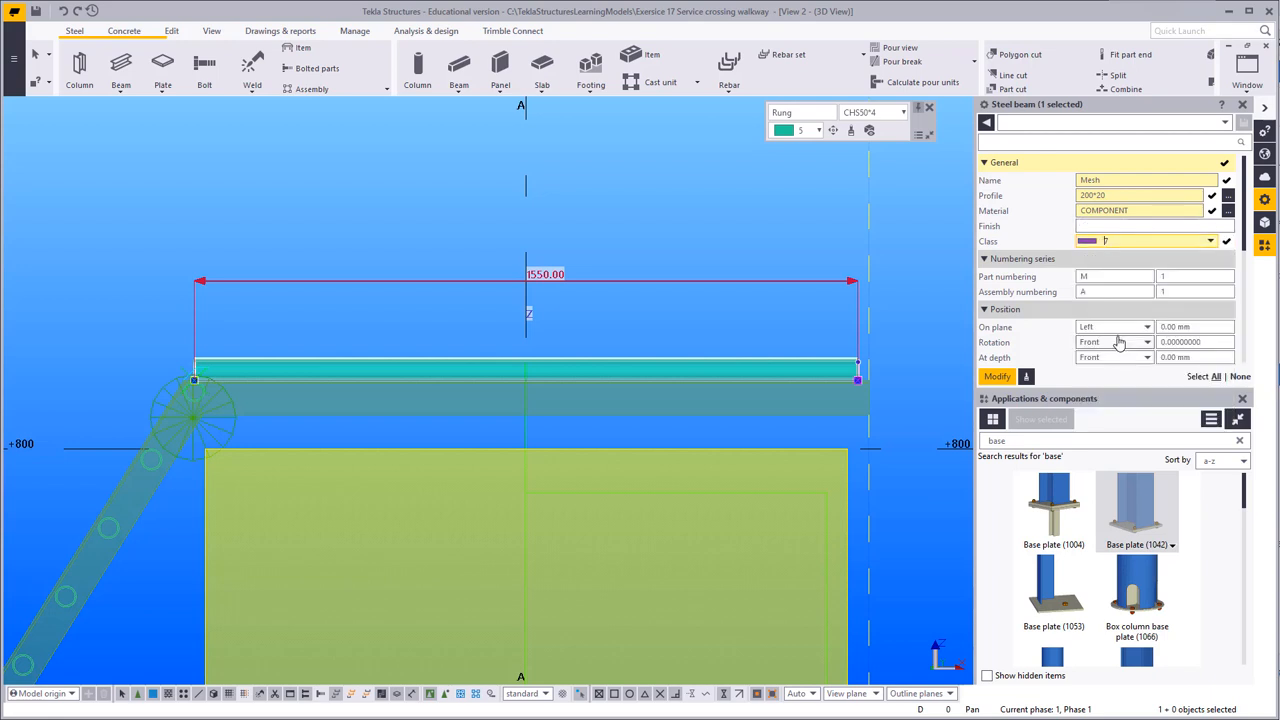
# Step: Set the Mesh beam's profile to 620*3 and apply the changed name, profile, material and class to the beam
pyautogui.doubleClick(1112, 195)
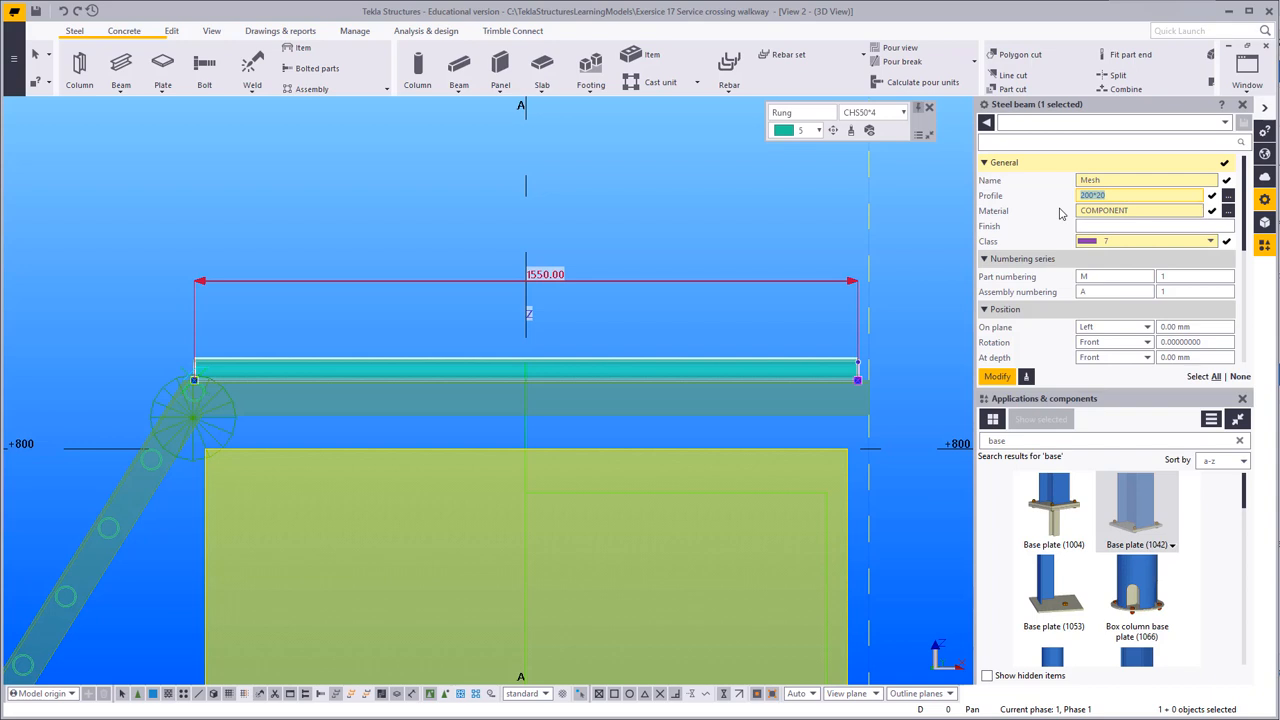
pyautogui.write('620')
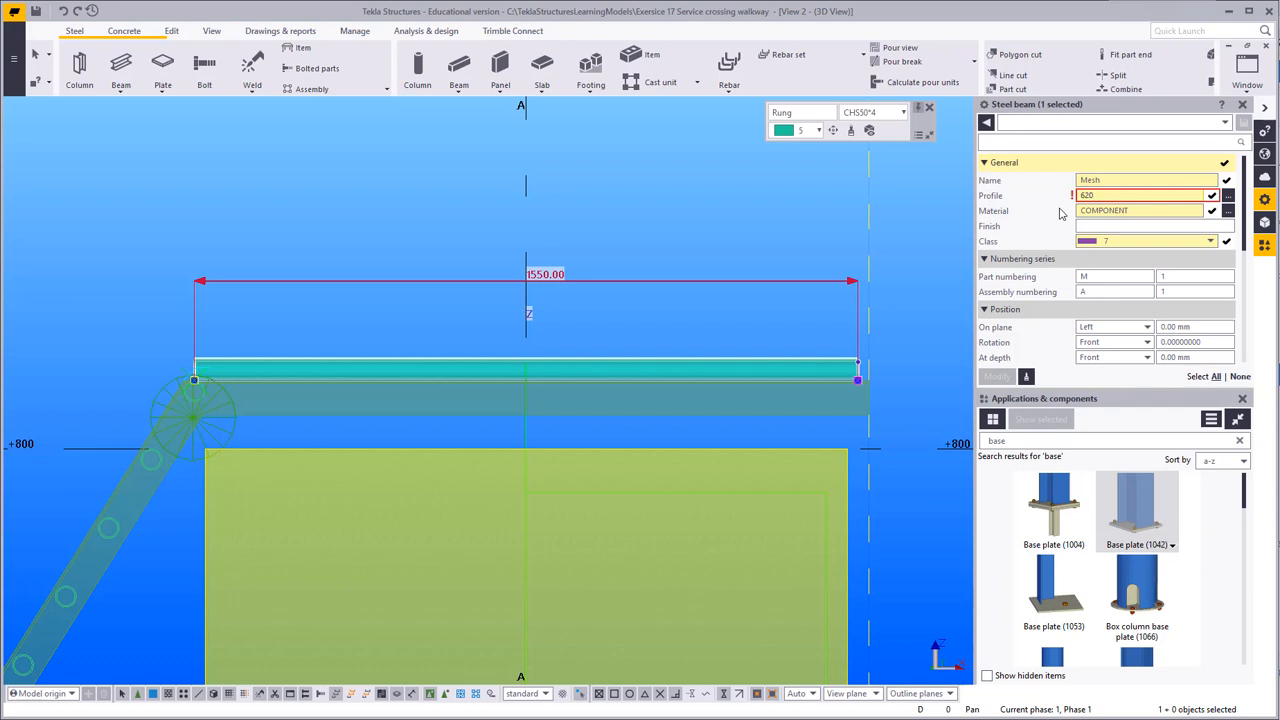
pyautogui.write('*3')
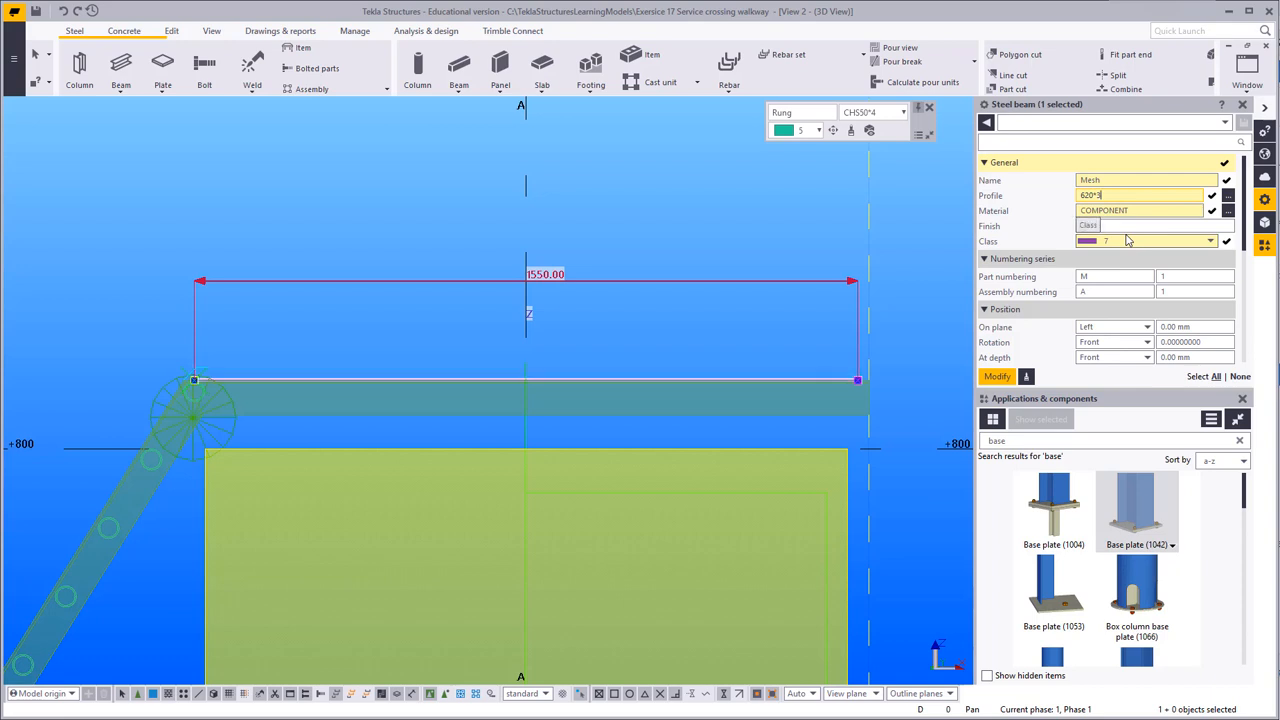
pyautogui.click(997, 376)
# Step: Examine the mesh plate's end in the side view and its corner above the angle and uppermost rung in the View 1 3D view
pyautogui.scroll(5, 656, 344)
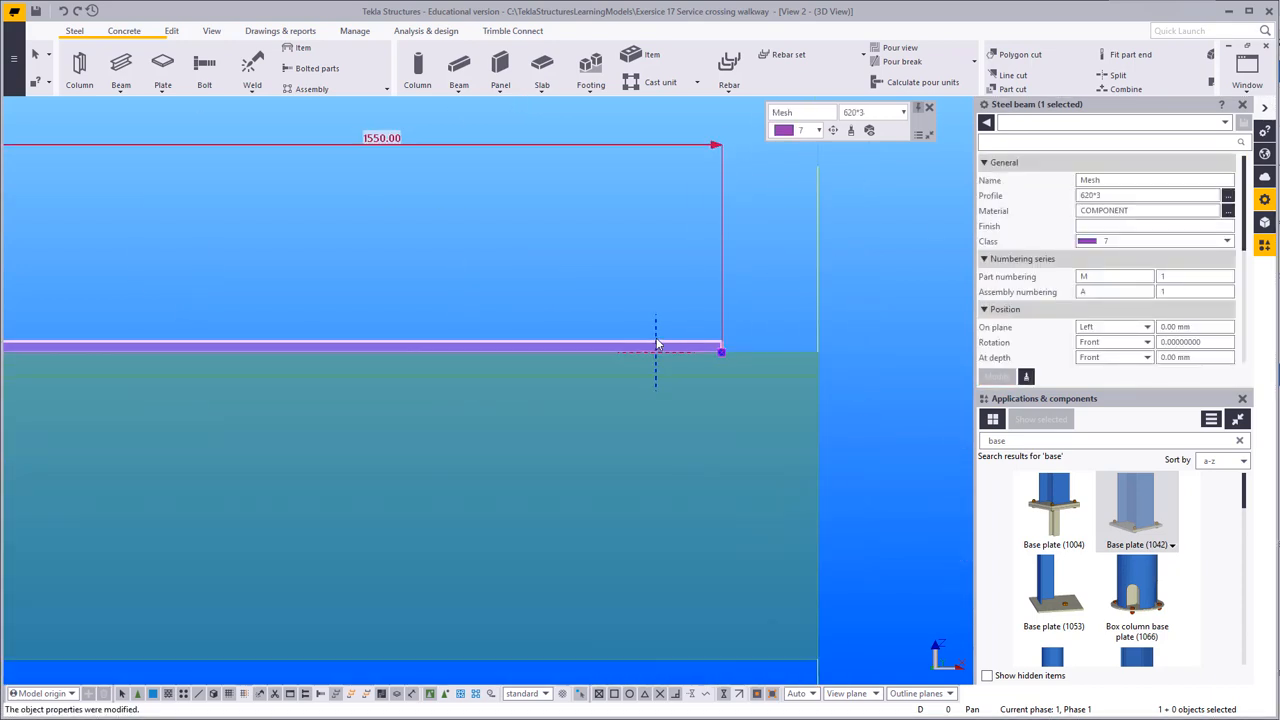
pyautogui.scroll(2, 656, 344)
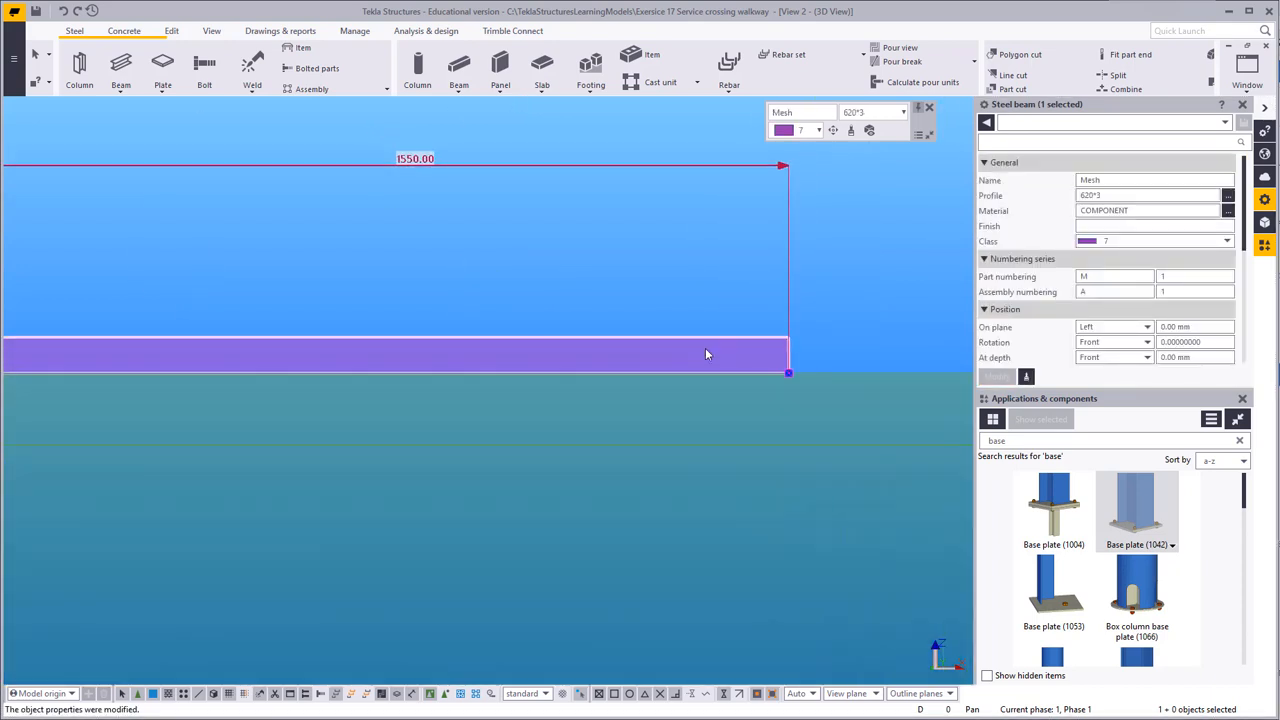
pyautogui.click(1247, 70)
pyautogui.click(1248, 190)
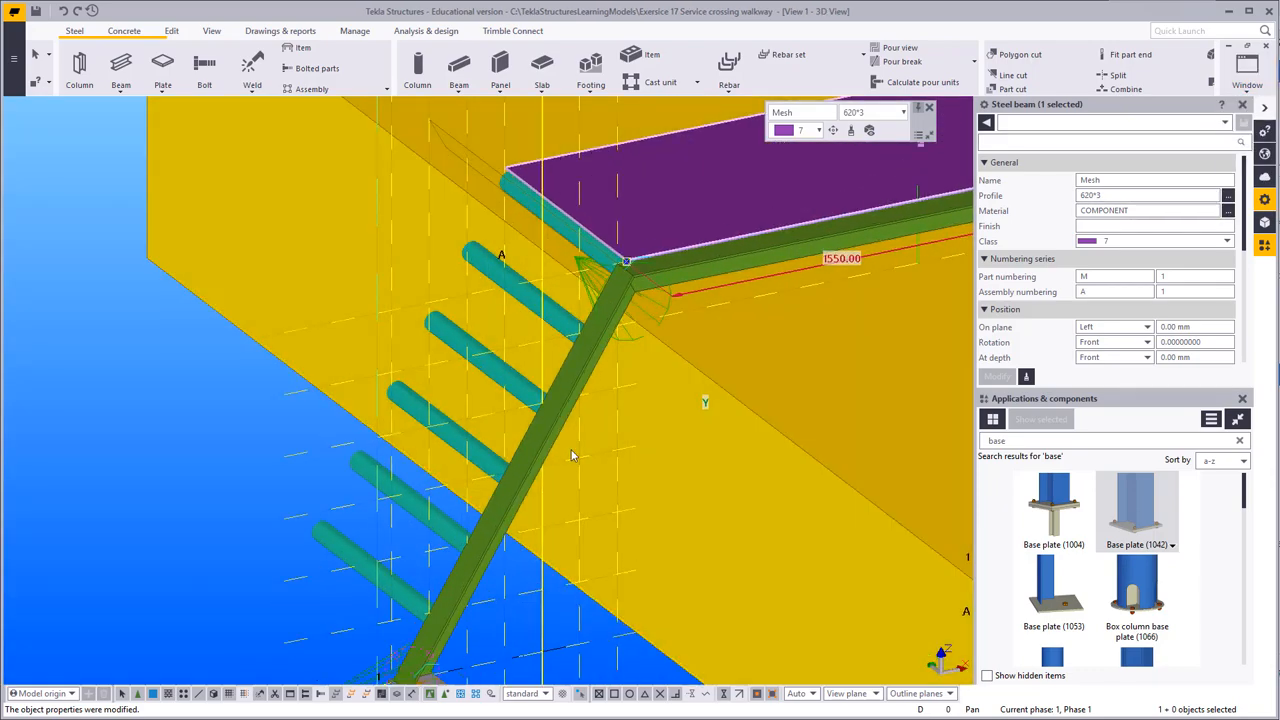
pyautogui.scroll(10, 572, 456)
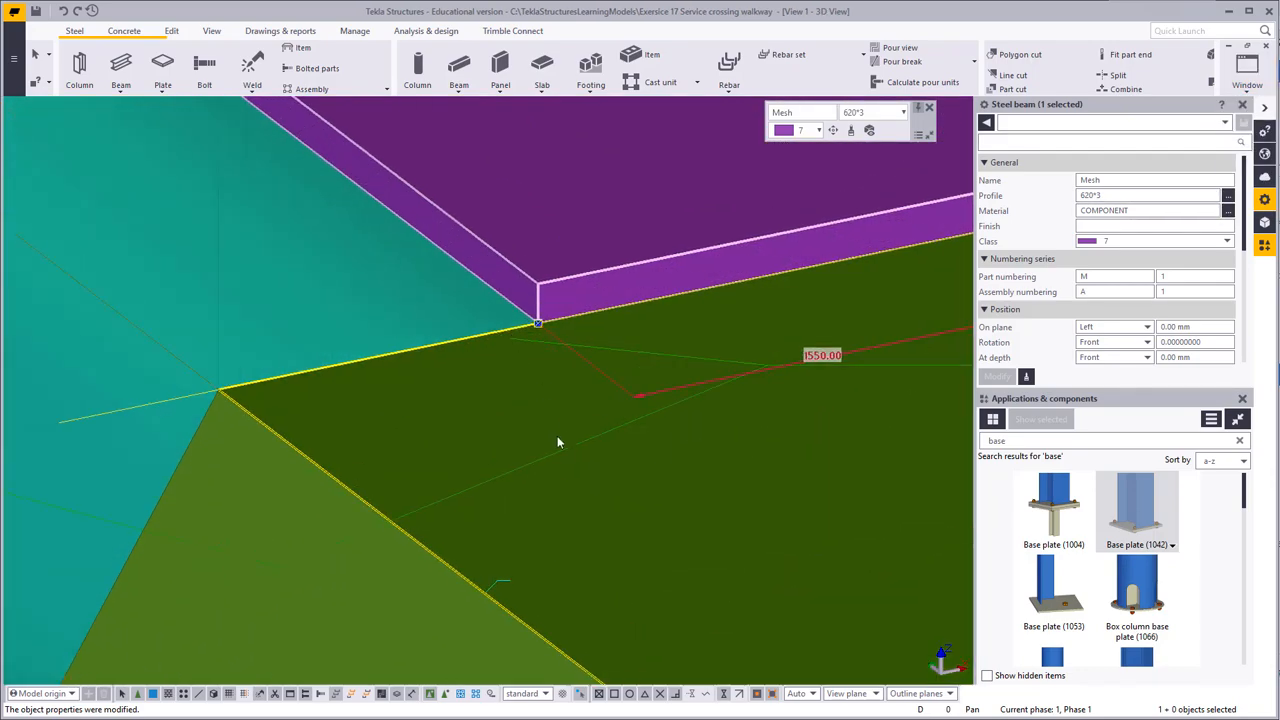
pyautogui.scroll(-8, 558, 442)
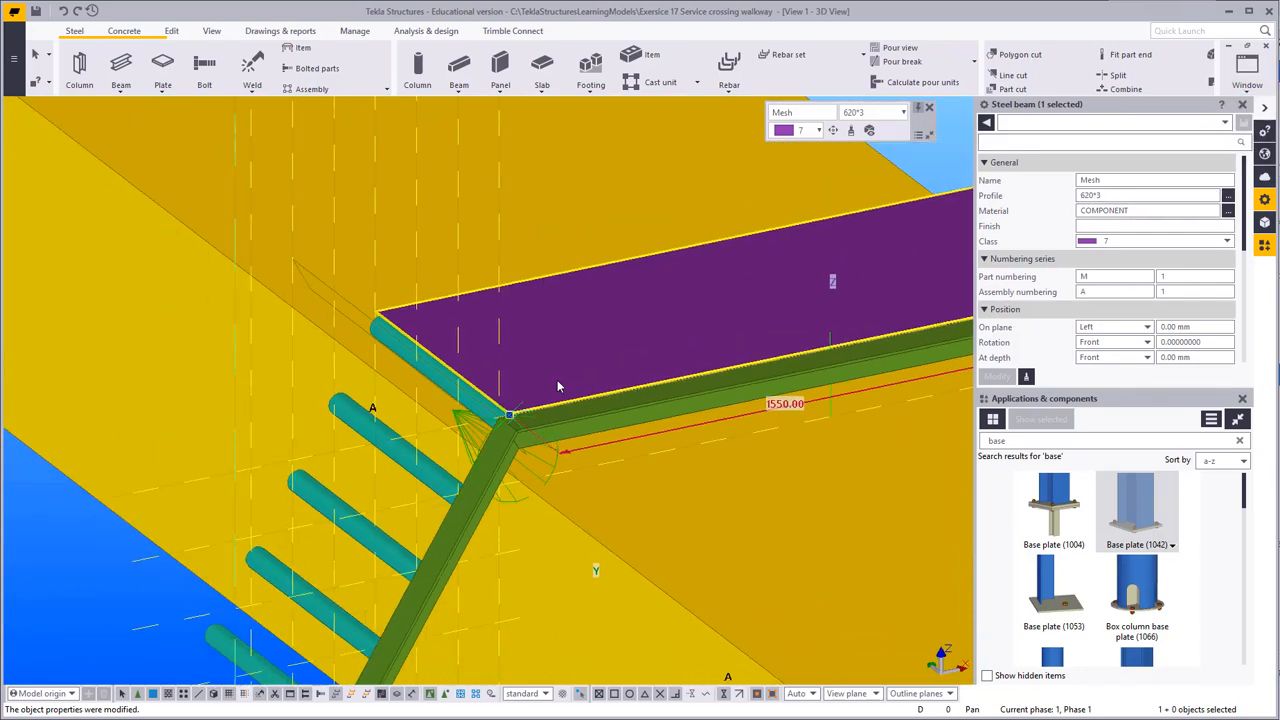
pyautogui.scroll(-1, 558, 381)
pyautogui.moveTo(558, 381); pyautogui.dragTo(510, 320, button='middle')
pyautogui.scroll(5, 544, 290)
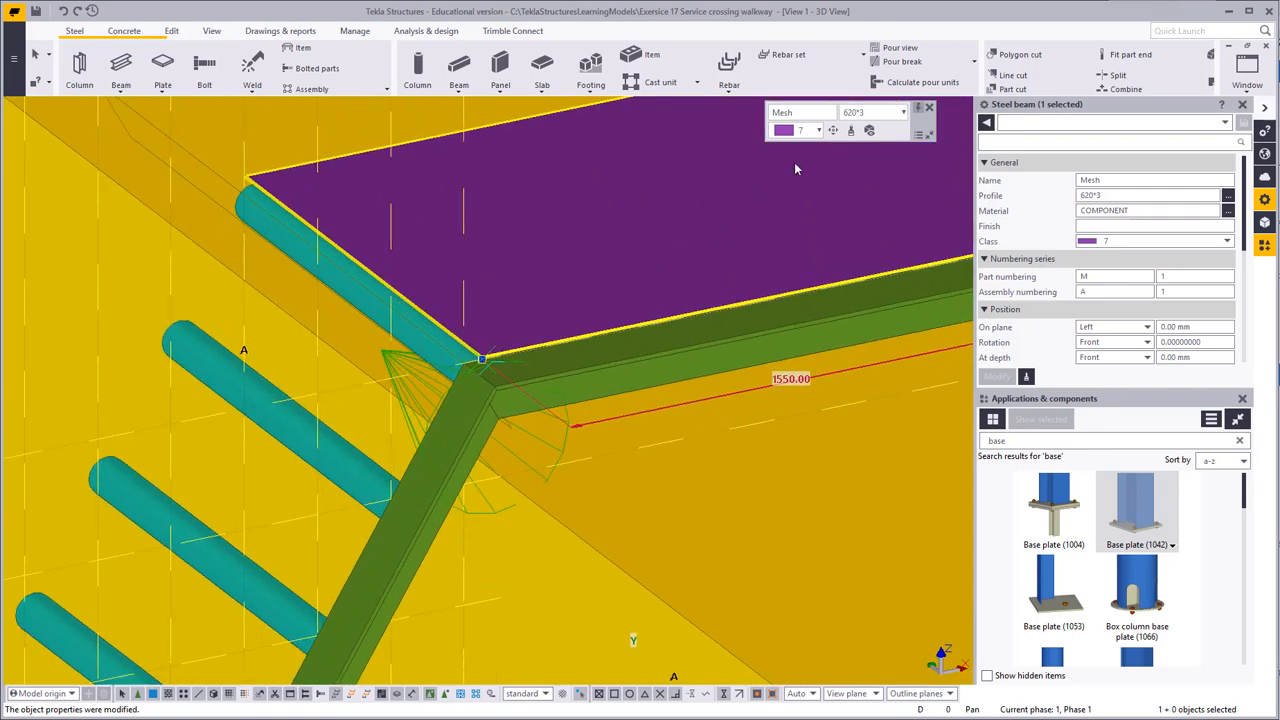
# Step: Centre the mesh plate on its reference line, with Middle for both the on-plane and depth positions
pyautogui.moveTo(833, 130)
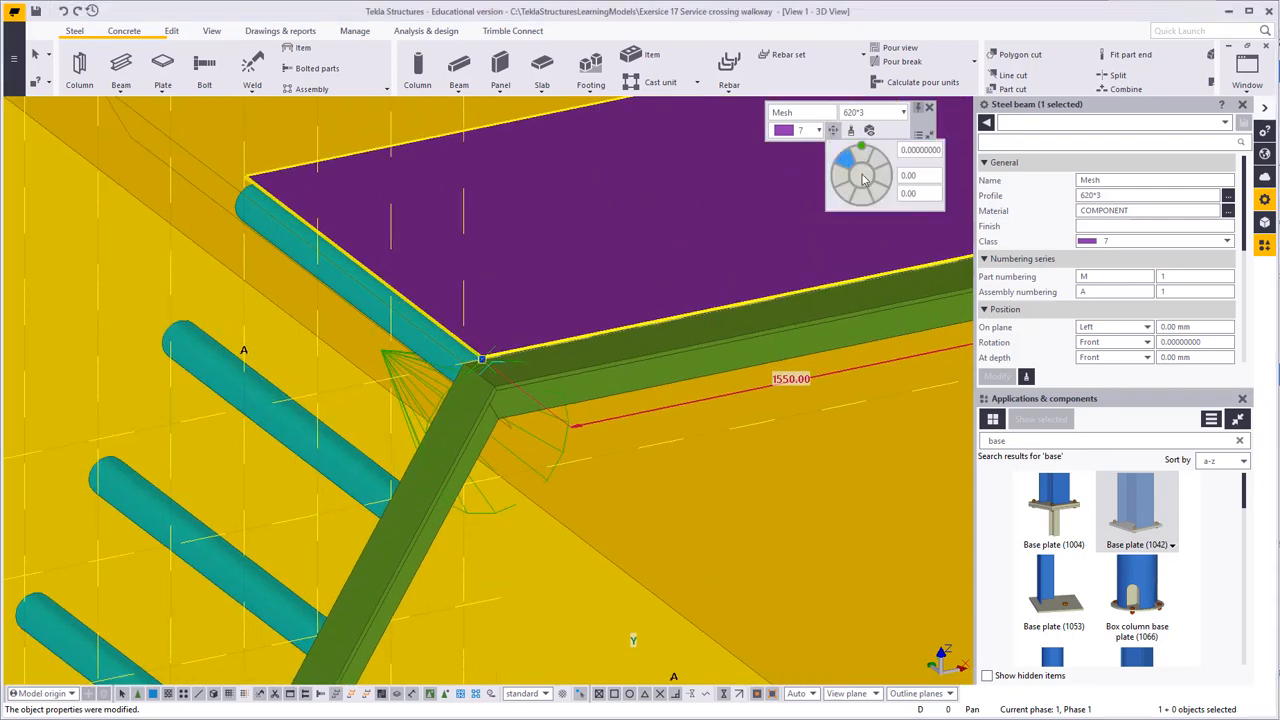
pyautogui.click(861, 177)
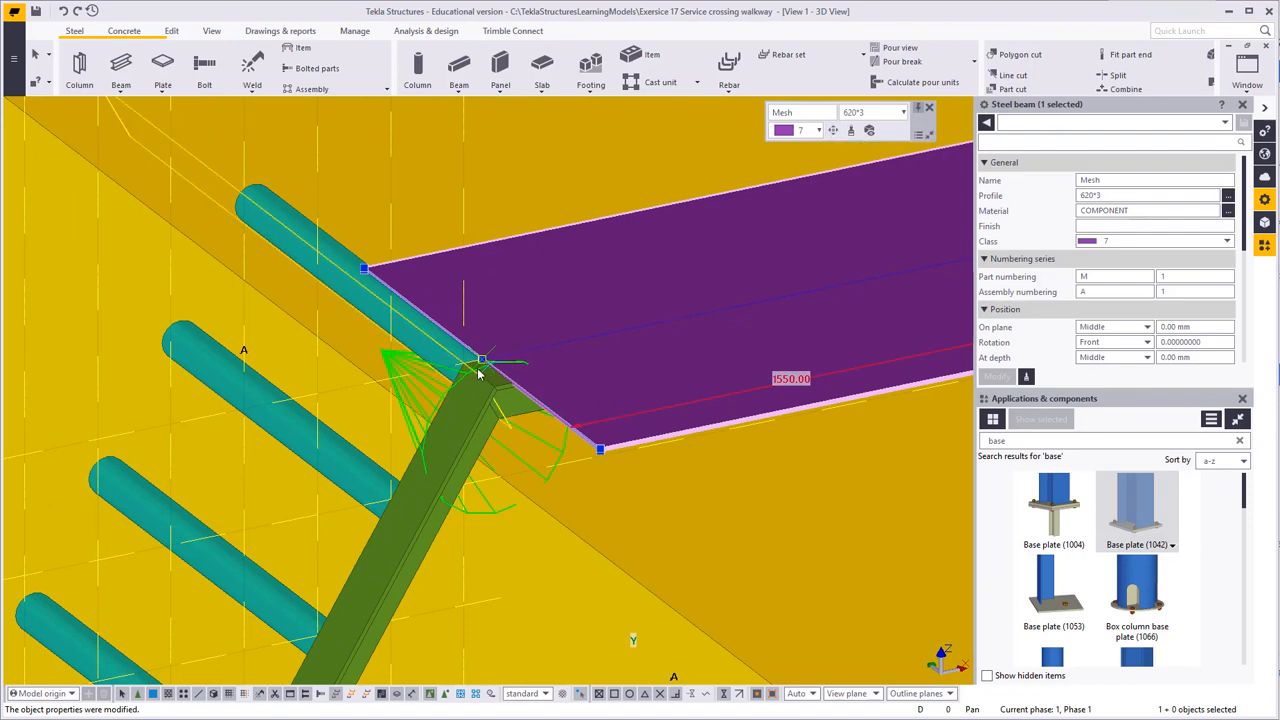
pyautogui.moveTo(439, 408); pyautogui.dragTo(487, 400, button='middle')
pyautogui.scroll(6, 487, 400)
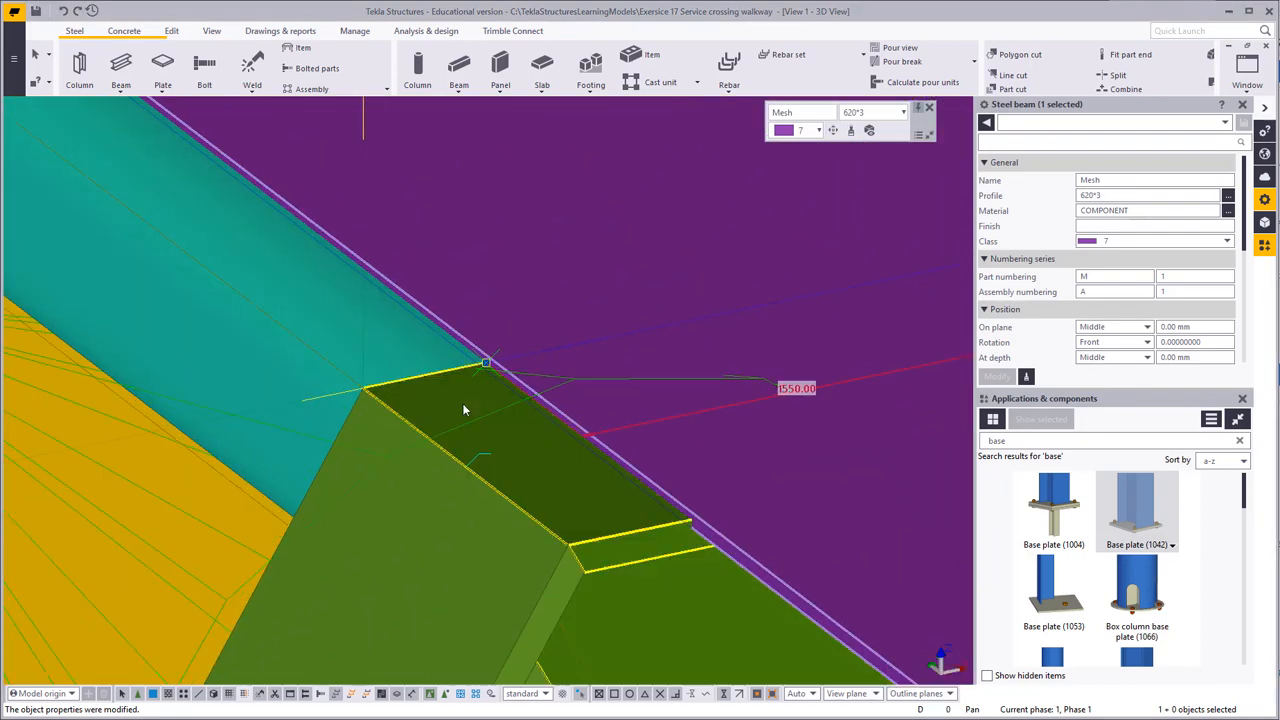
pyautogui.scroll(4, 489, 304)
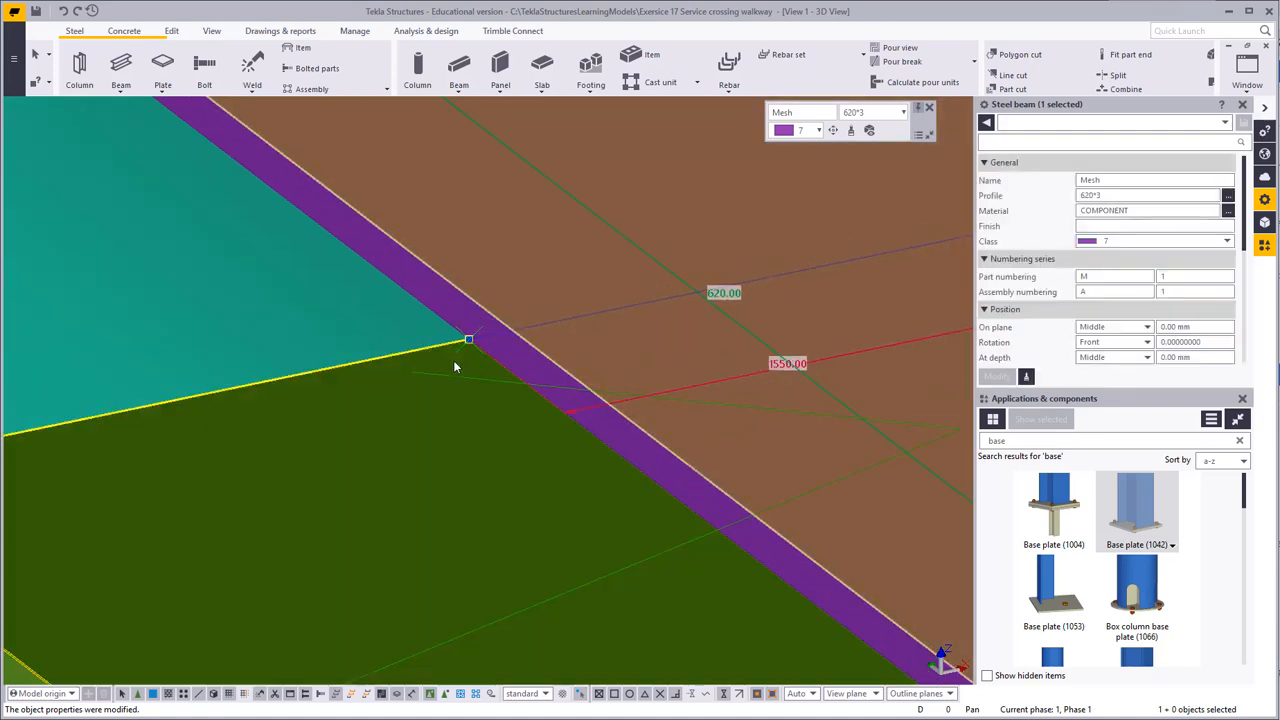
pyautogui.click(478, 281)
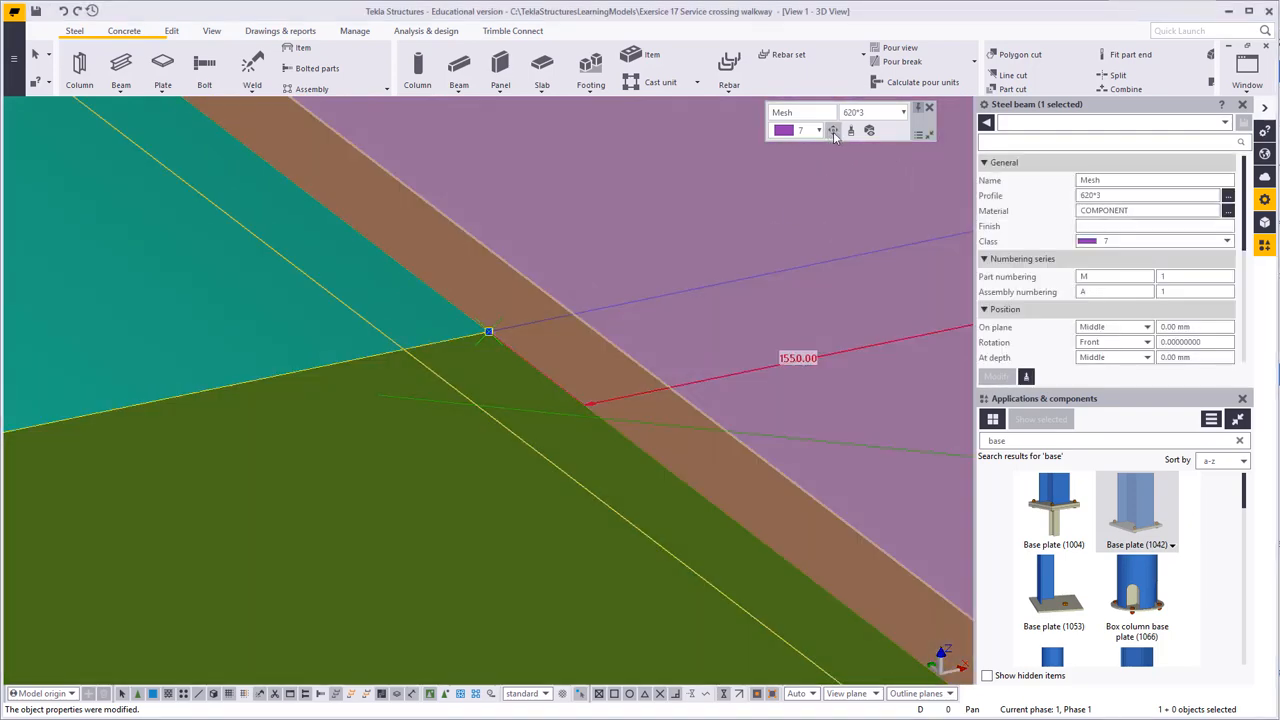
# Step: Switch to the side view in View 2 and set the mesh plate's depth position to Front
pyautogui.moveTo(833, 133)
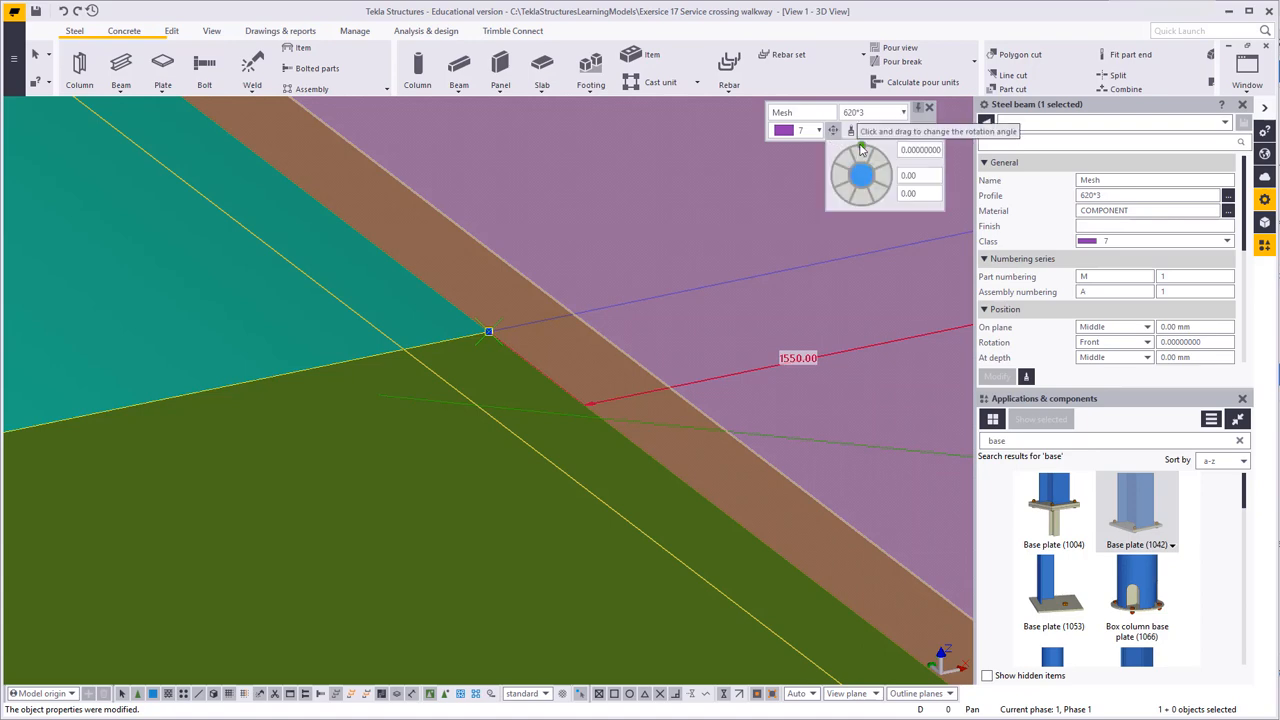
pyautogui.scroll(-5, 658, 353)
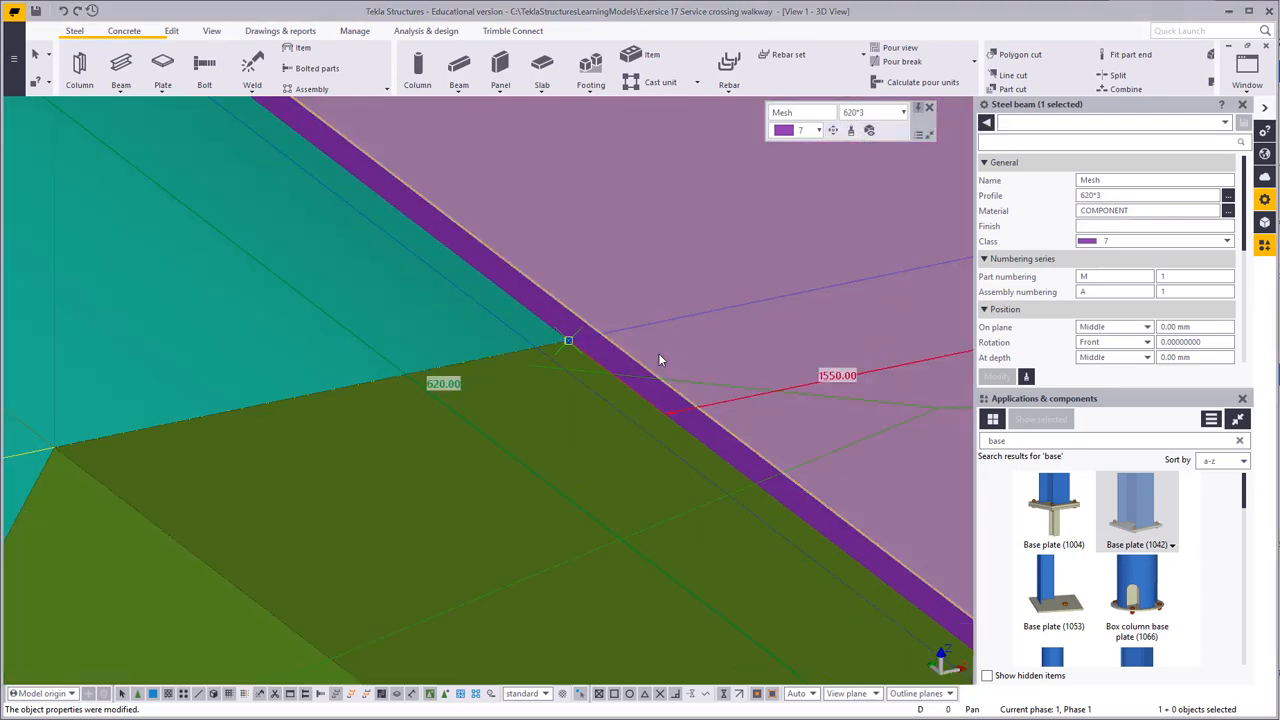
pyautogui.click(1247, 76)
pyautogui.click(1252, 207)
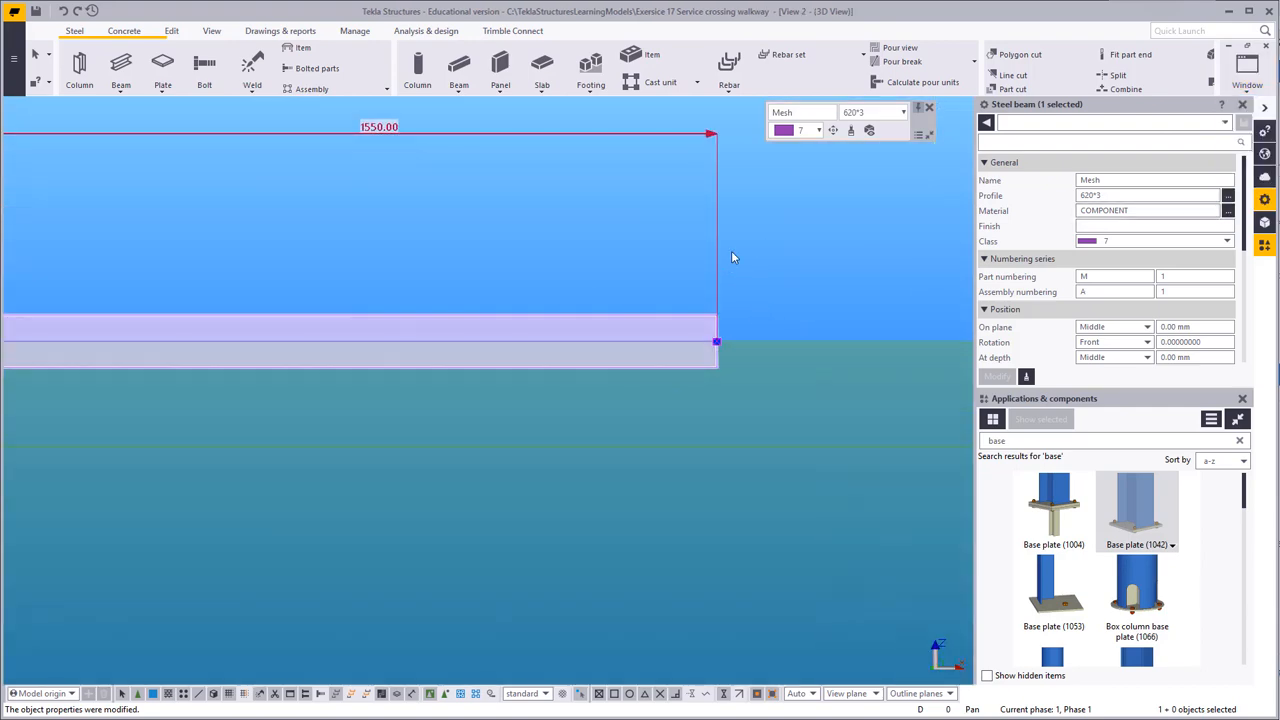
pyautogui.moveTo(833, 131)
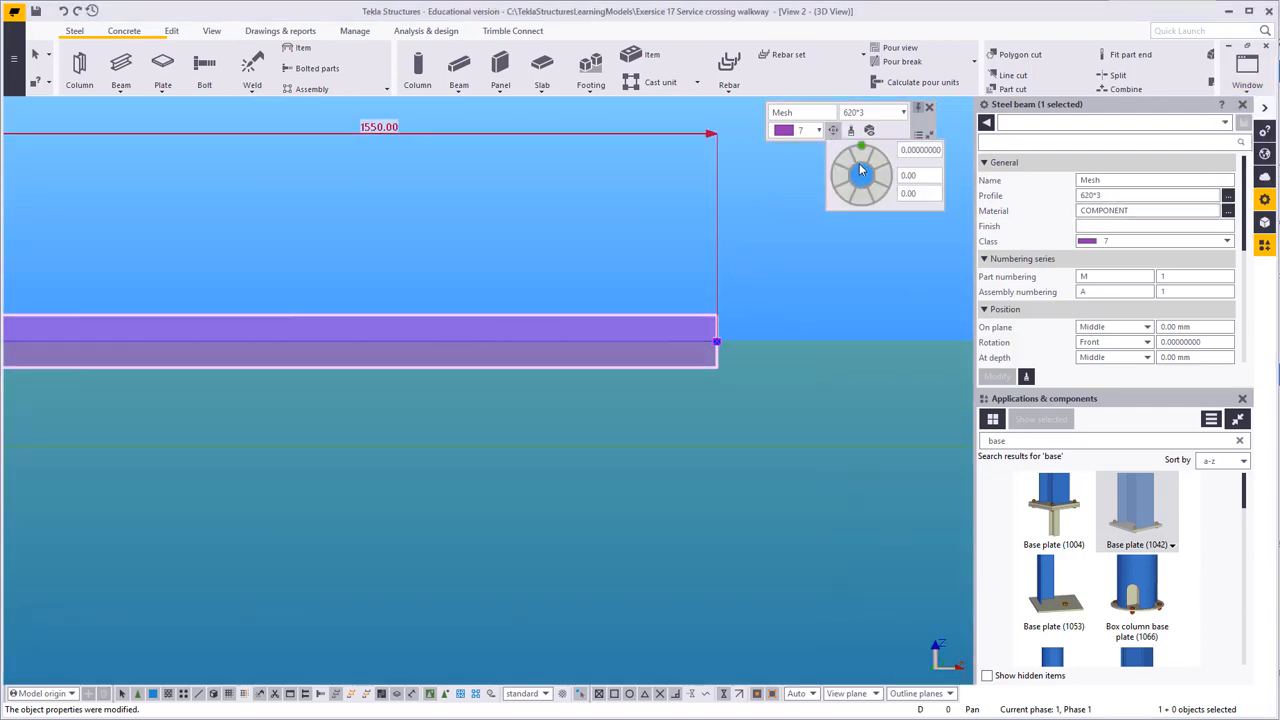
pyautogui.click(860, 175)
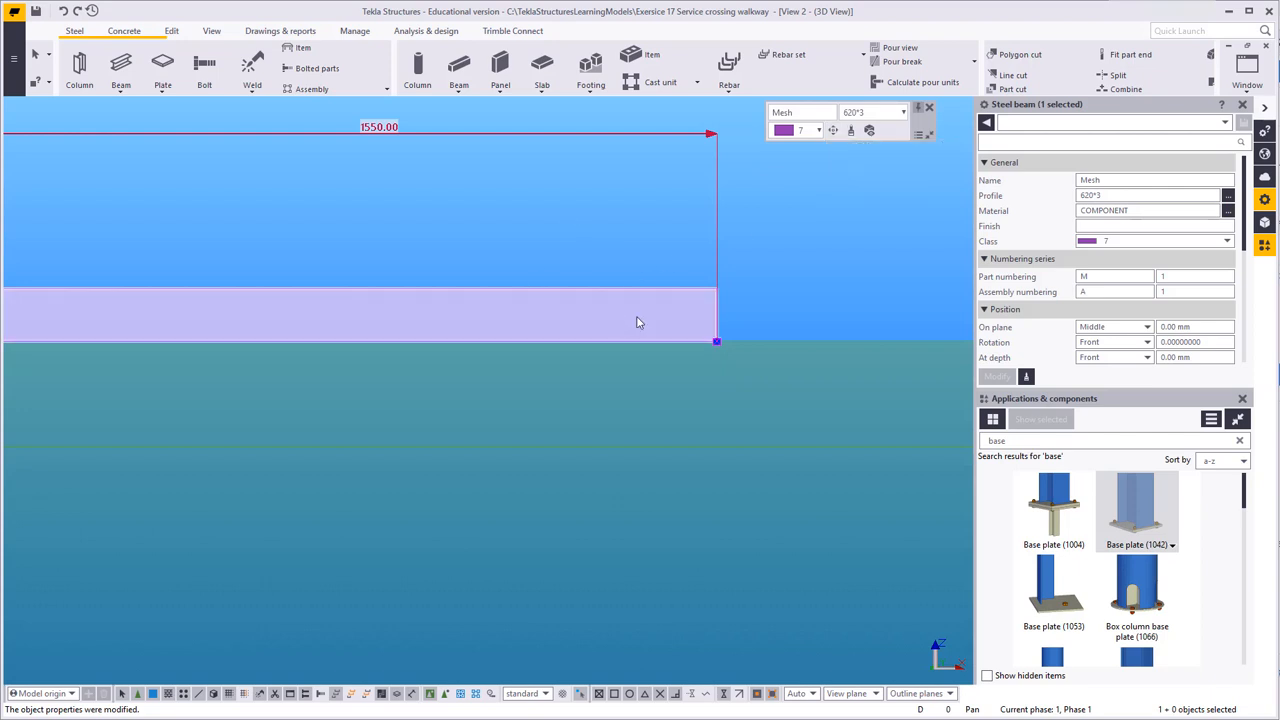
# Step: Examine in side view how the mesh sits on the walkway frame and where the rungs lie along the sloped beam
pyautogui.moveTo(767, 367); pyautogui.dragTo(964, 339, button='middle')
pyautogui.scroll(-5, 614, 315)
pyautogui.scroll(-15, 456, 291)
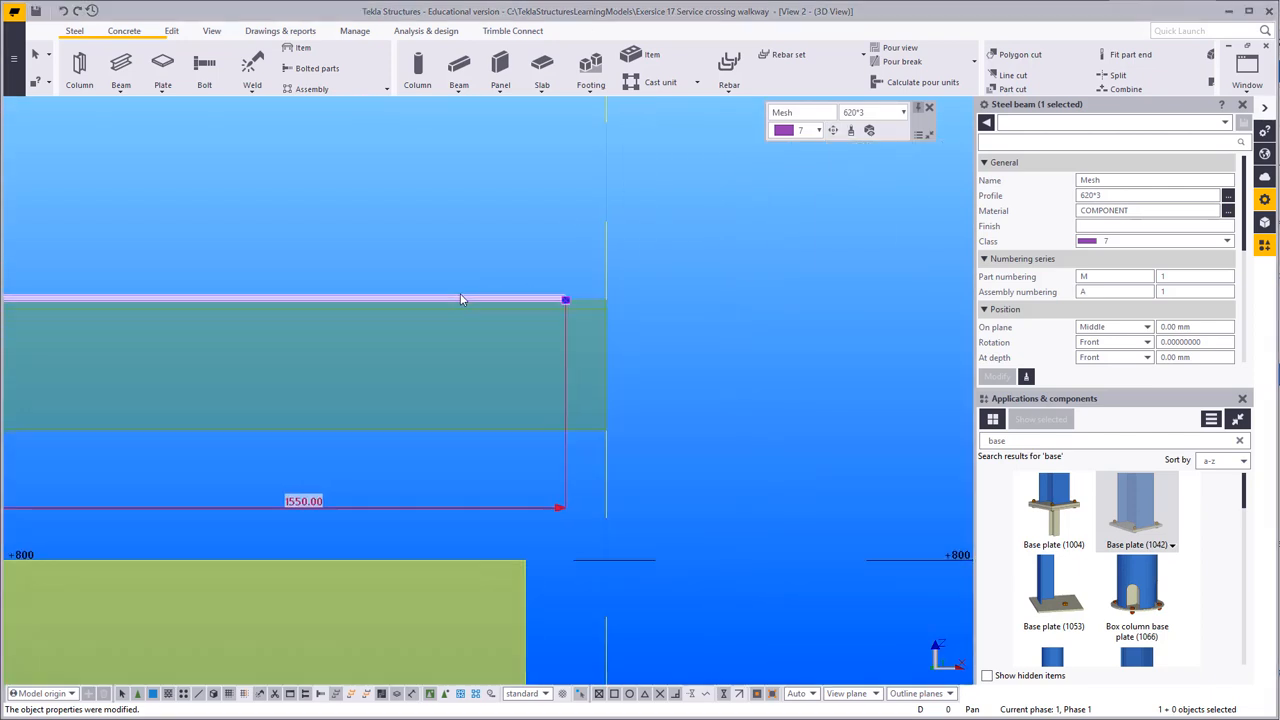
pyautogui.click(451, 231)
pyautogui.scroll(-6, 420, 246)
pyautogui.moveTo(514, 269); pyautogui.dragTo(866, 281, button='middle')
pyautogui.scroll(1, 536, 340)
pyautogui.scroll(3, 535, 343)
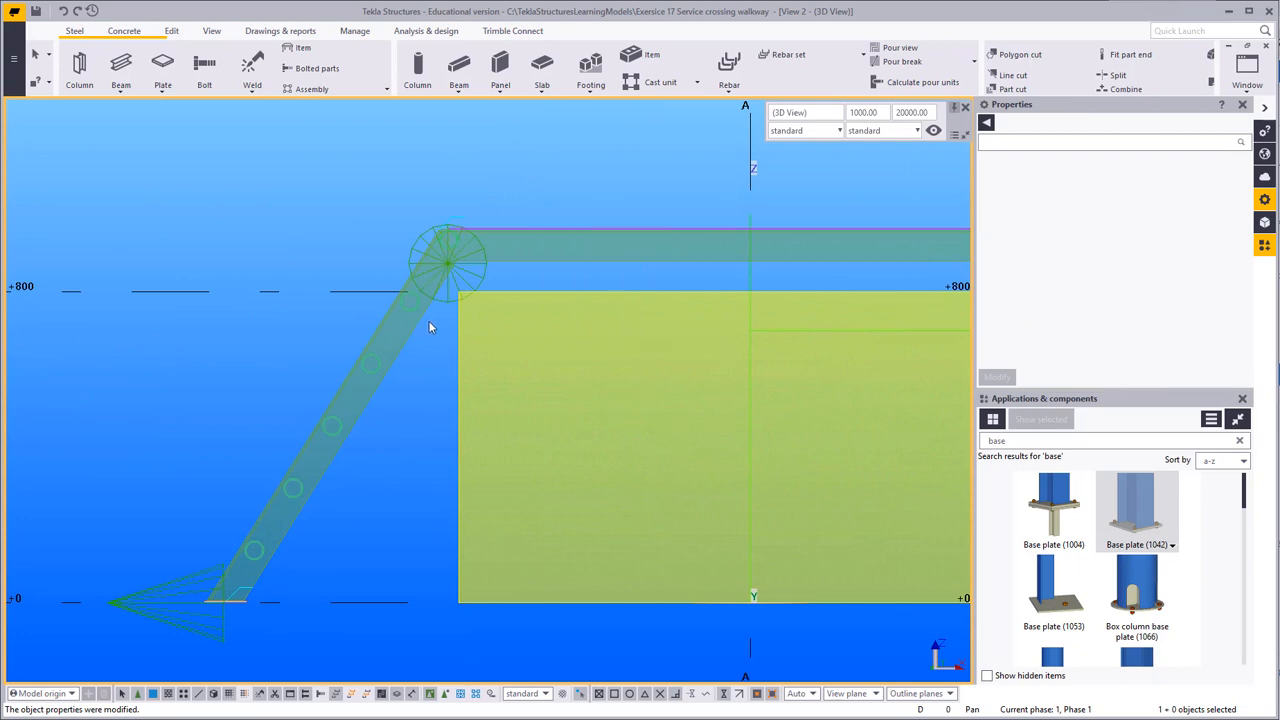
pyautogui.moveTo(401, 350); pyautogui.dragTo(479, 472, button='middle')
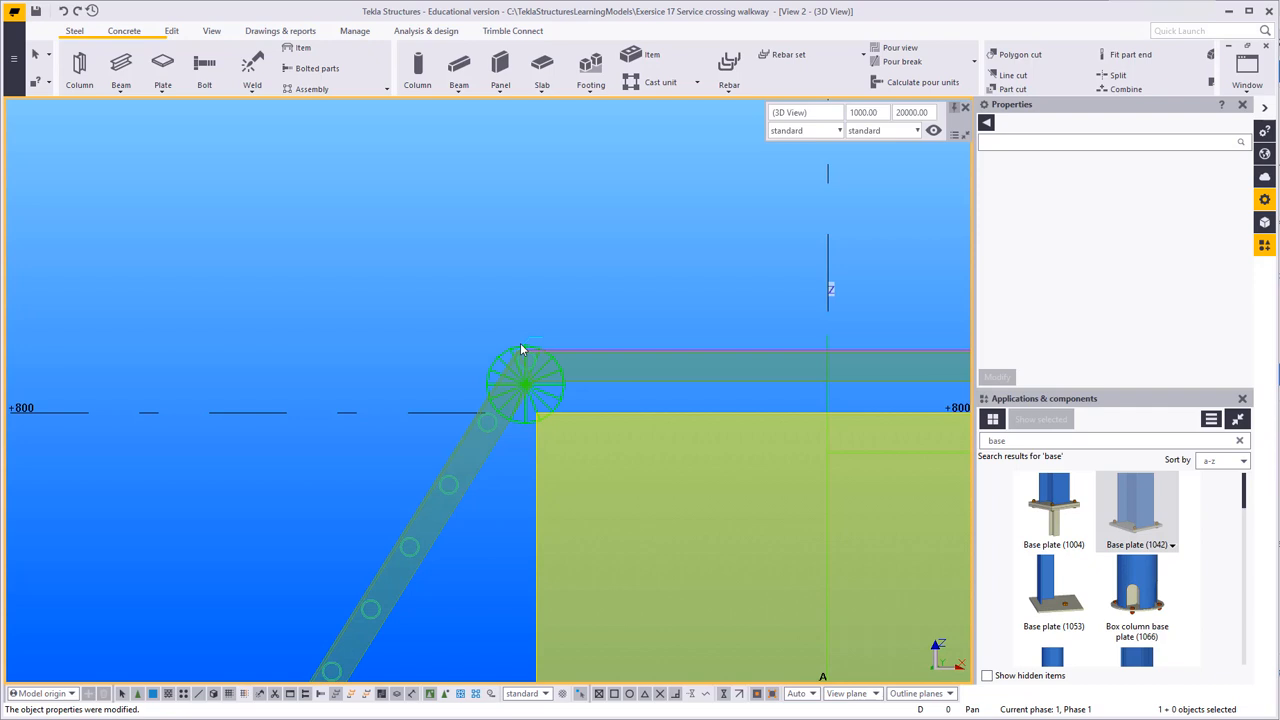
pyautogui.moveTo(590, 307); pyautogui.dragTo(517, 320, button='middle')
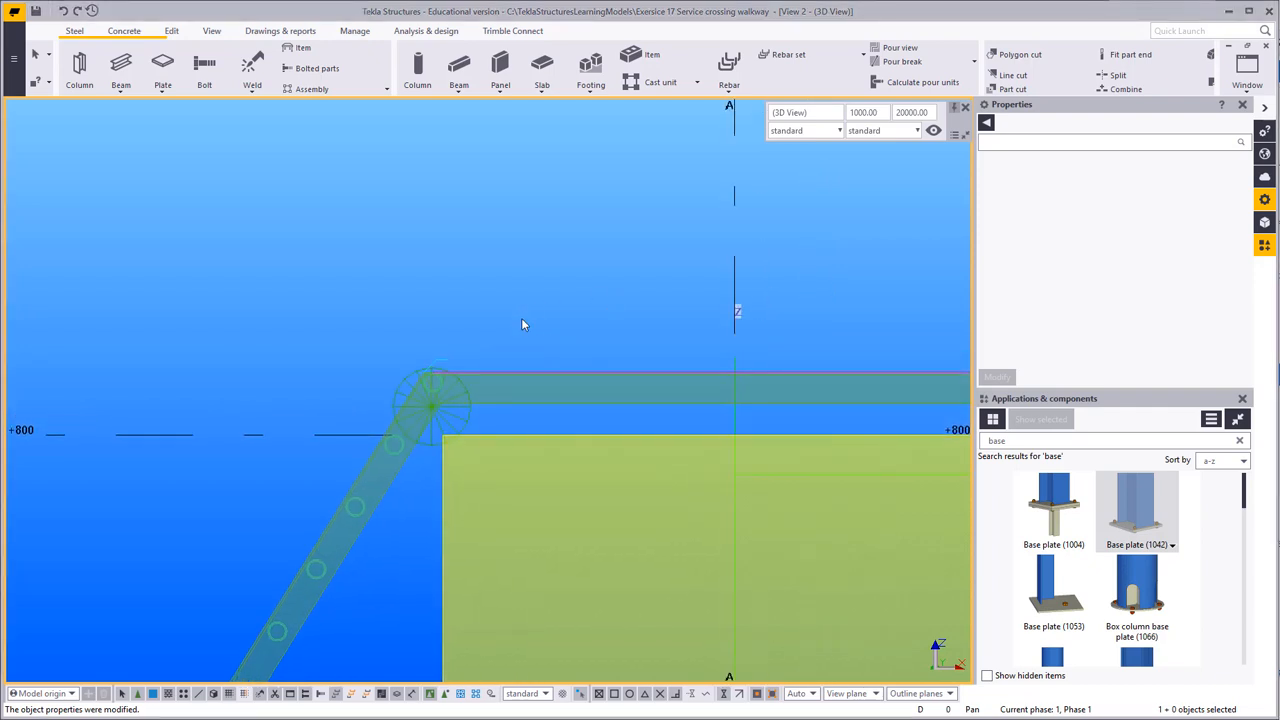
pyautogui.click(399, 459)
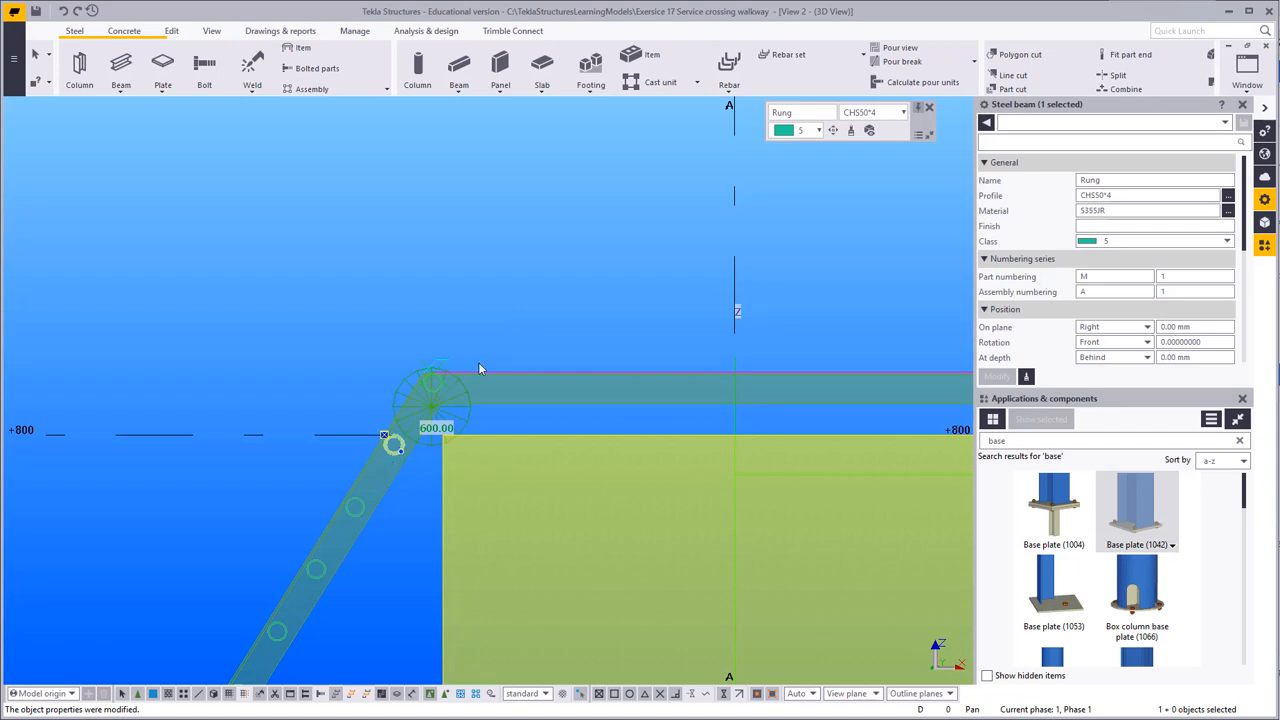
pyautogui.scroll(-3, 454, 310)
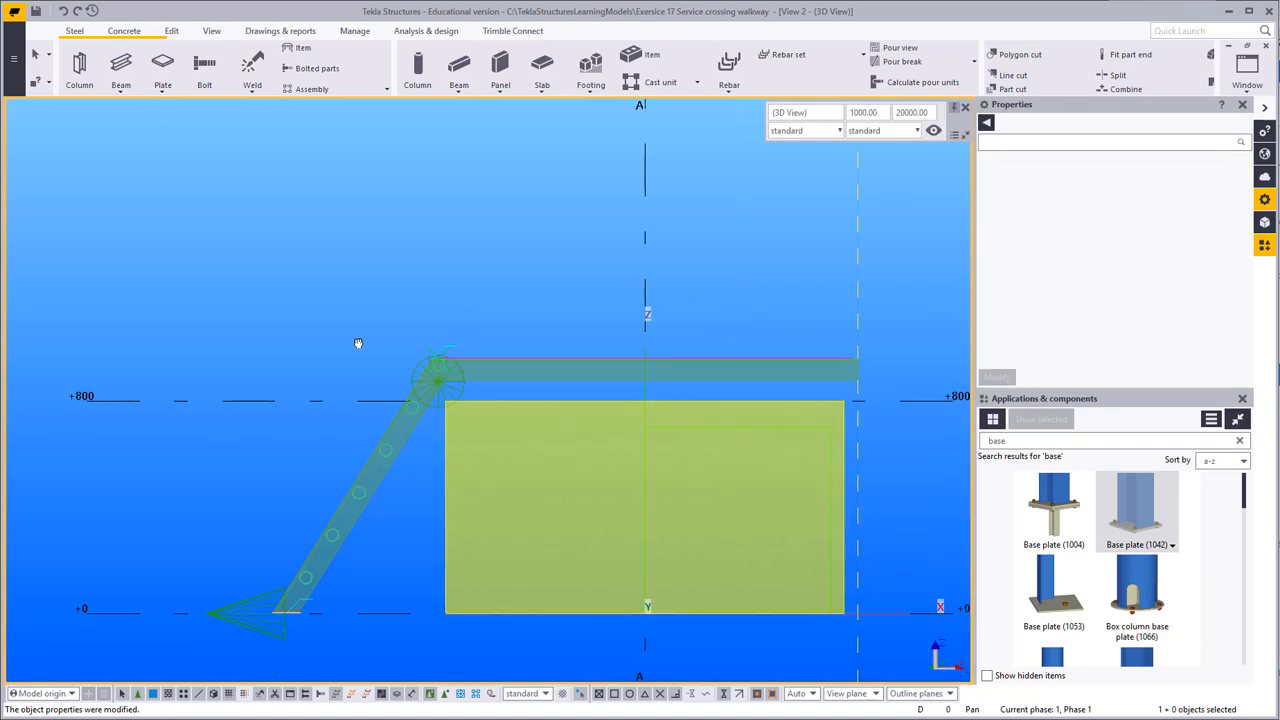
# Step: Copy the sloped and horizontal L80*80*6 stair beams 1000 mm vertically upward
pyautogui.click(418, 391)
pyautogui.keyDown('ctrl'); pyautogui.click(355, 440); pyautogui.keyUp('ctrl')
pyautogui.scroll(2, 349, 443)
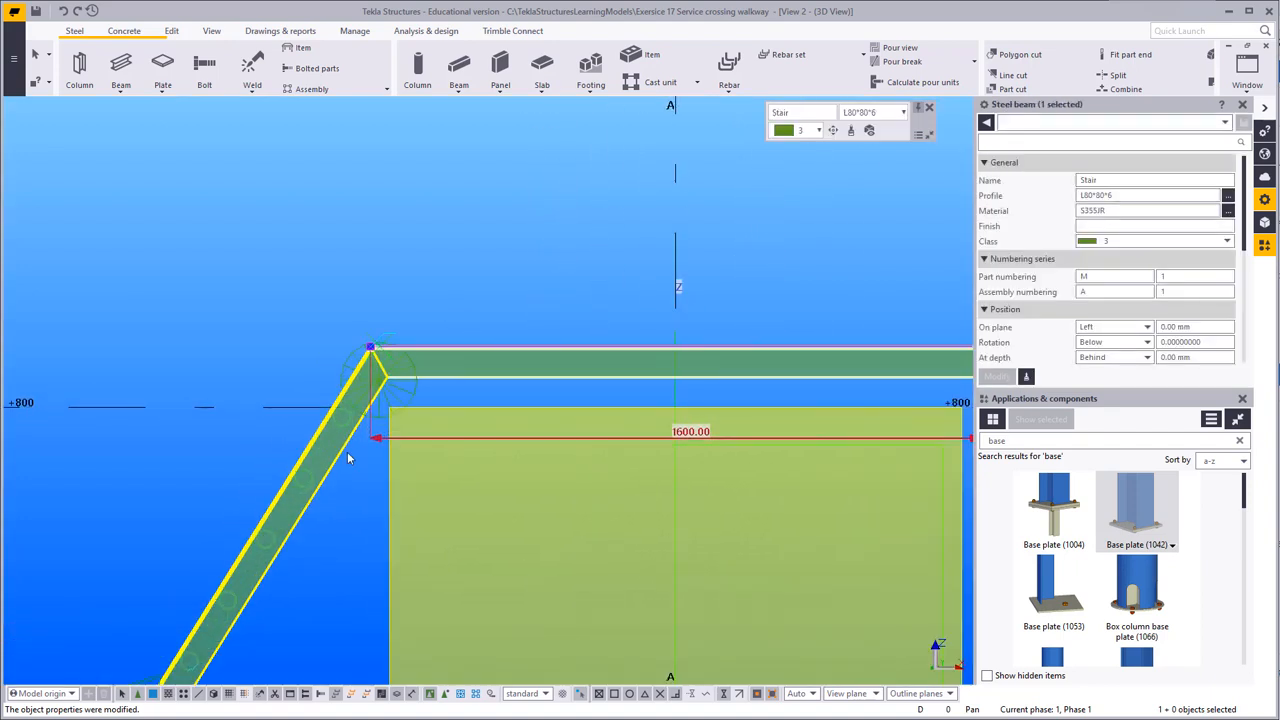
pyautogui.scroll(-3, 460, 302)
pyautogui.moveTo(386, 352); pyautogui.dragTo(352, 402, button='middle')
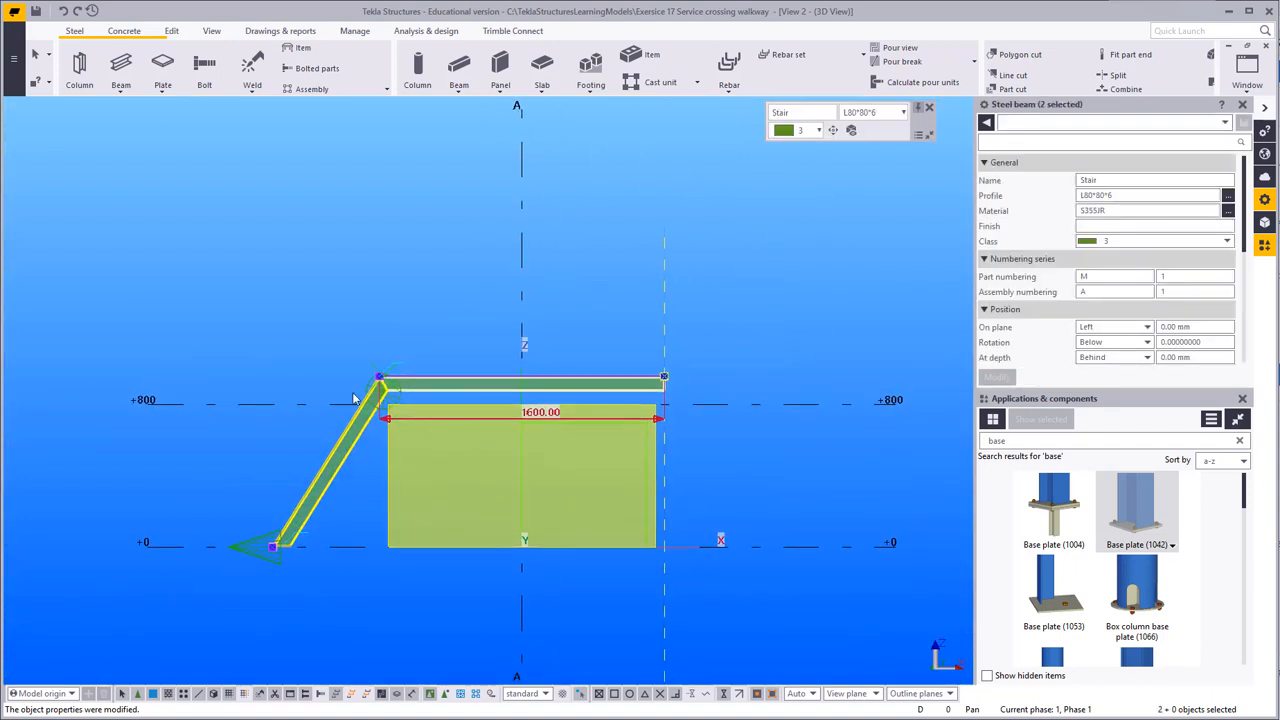
pyautogui.scroll(2, 345, 392)
pyautogui.scroll(3, 337, 488)
pyautogui.moveTo(621, 341); pyautogui.dragTo(566, 420, button='middle')
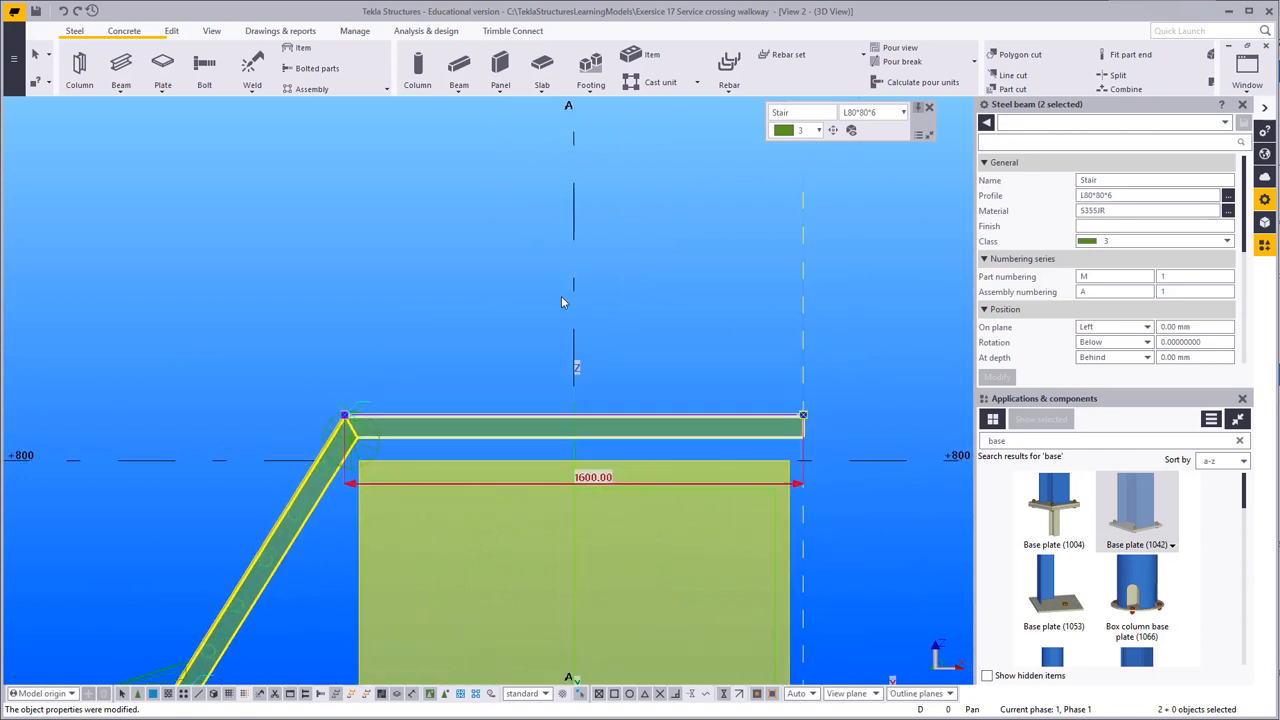
pyautogui.rightClick(562, 298)
pyautogui.click(590, 326)
pyautogui.click(573, 388)
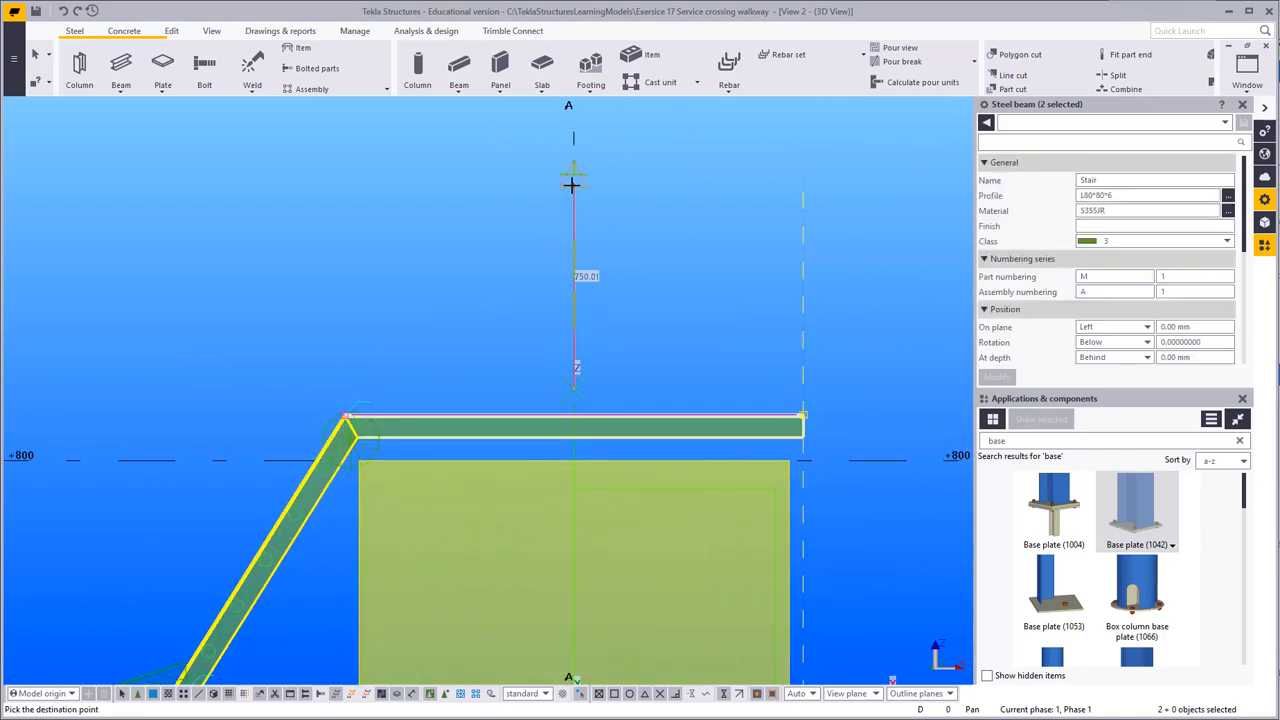
pyautogui.write('1000')
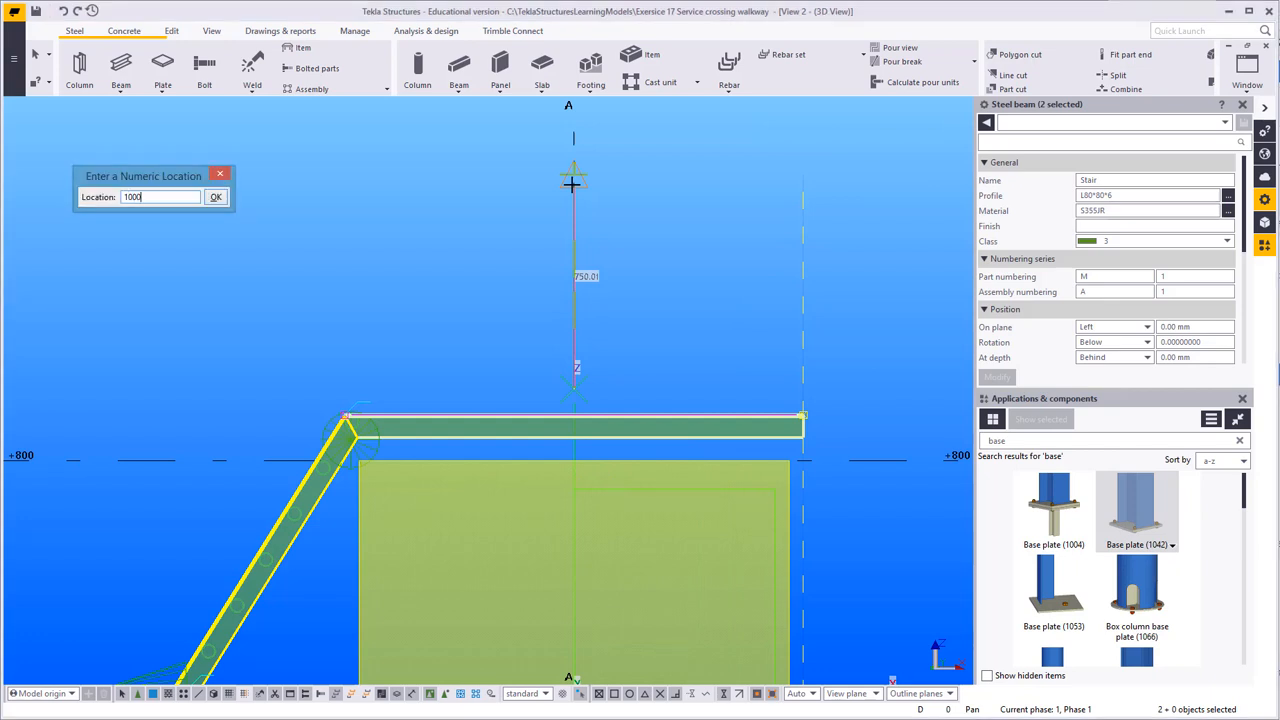
pyautogui.press('Return')
pyautogui.press('Escape')
# Step: Delete the connection component at the lower end of the copied sloped beam
pyautogui.click(496, 276)
pyautogui.moveTo(498, 280); pyautogui.dragTo(564, 397, button='middle')
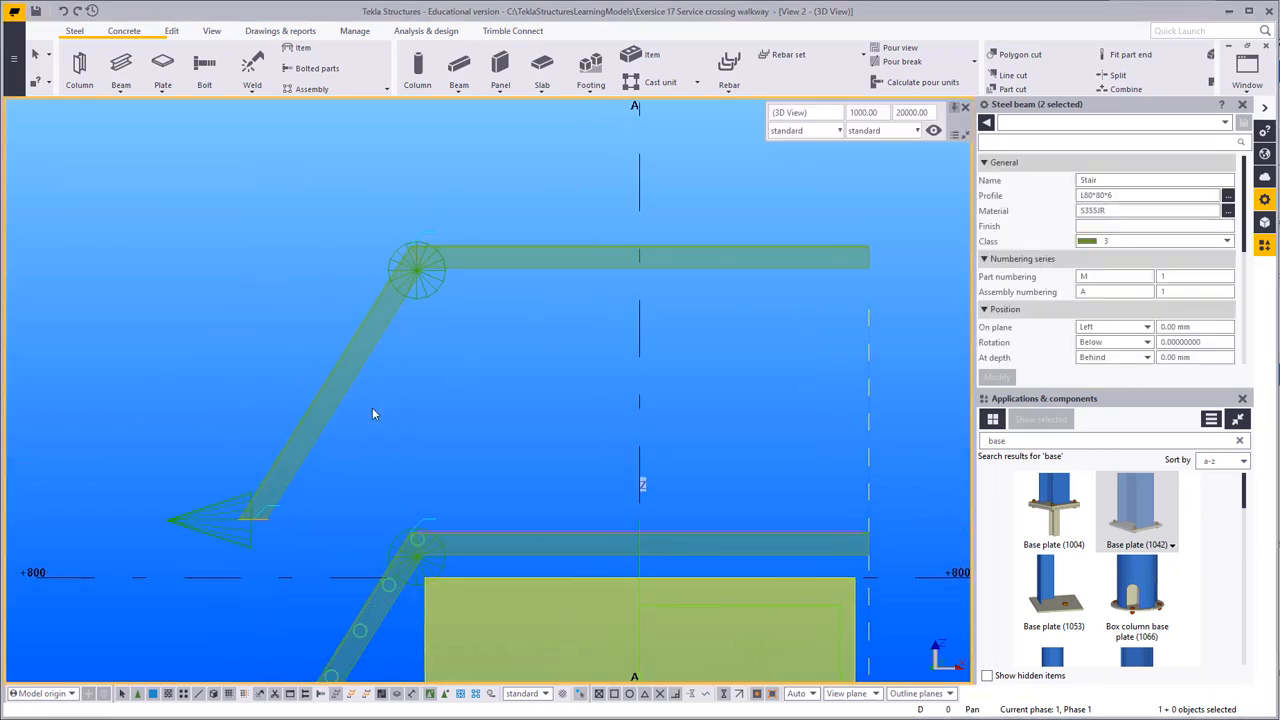
pyautogui.click(224, 519)
pyautogui.press('Delete')
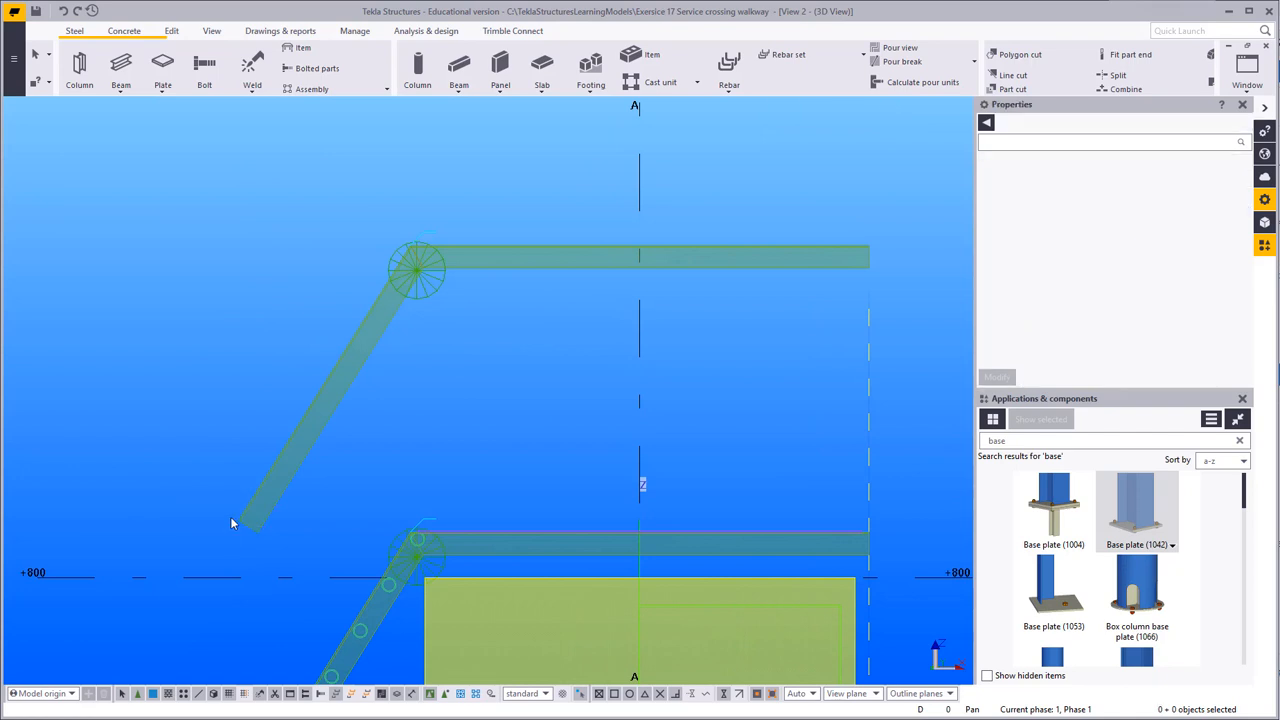
# Step: Set both copied upper beams to Middle on plane and Behind at depth
pyautogui.click(379, 372)
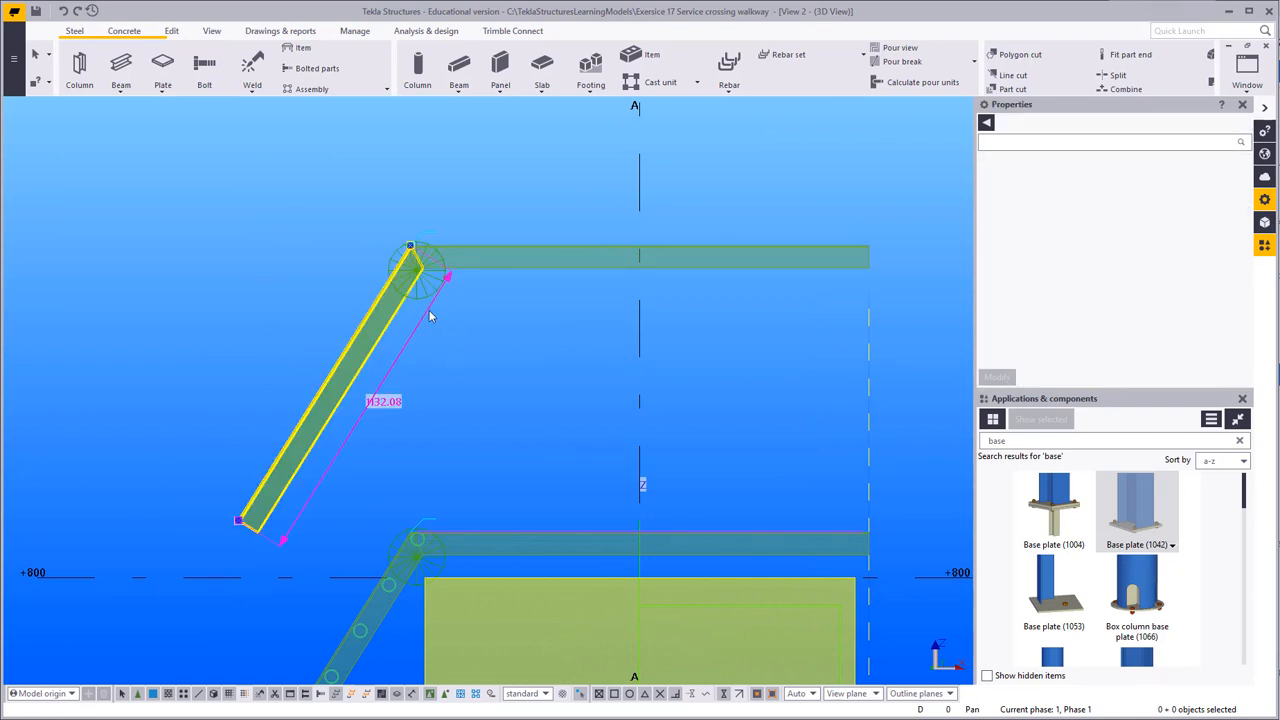
pyautogui.keyDown('ctrl'); pyautogui.click(503, 268); pyautogui.keyUp('ctrl')
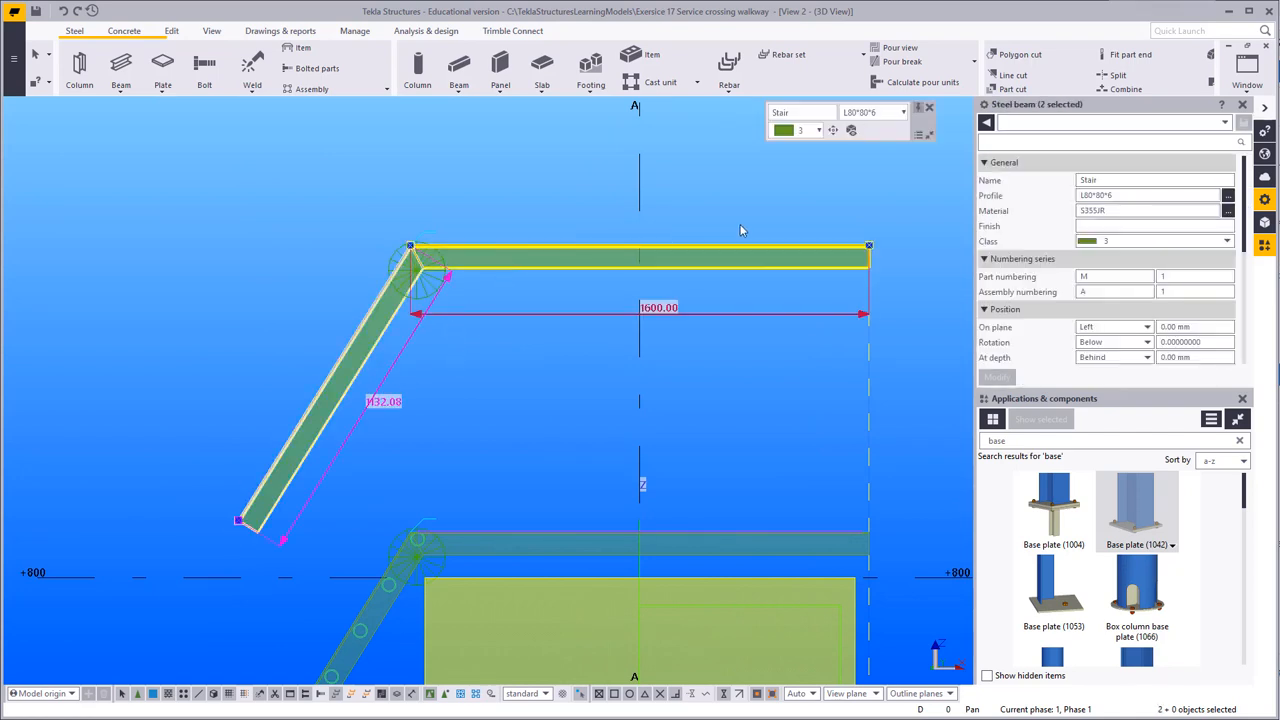
pyautogui.click(833, 130)
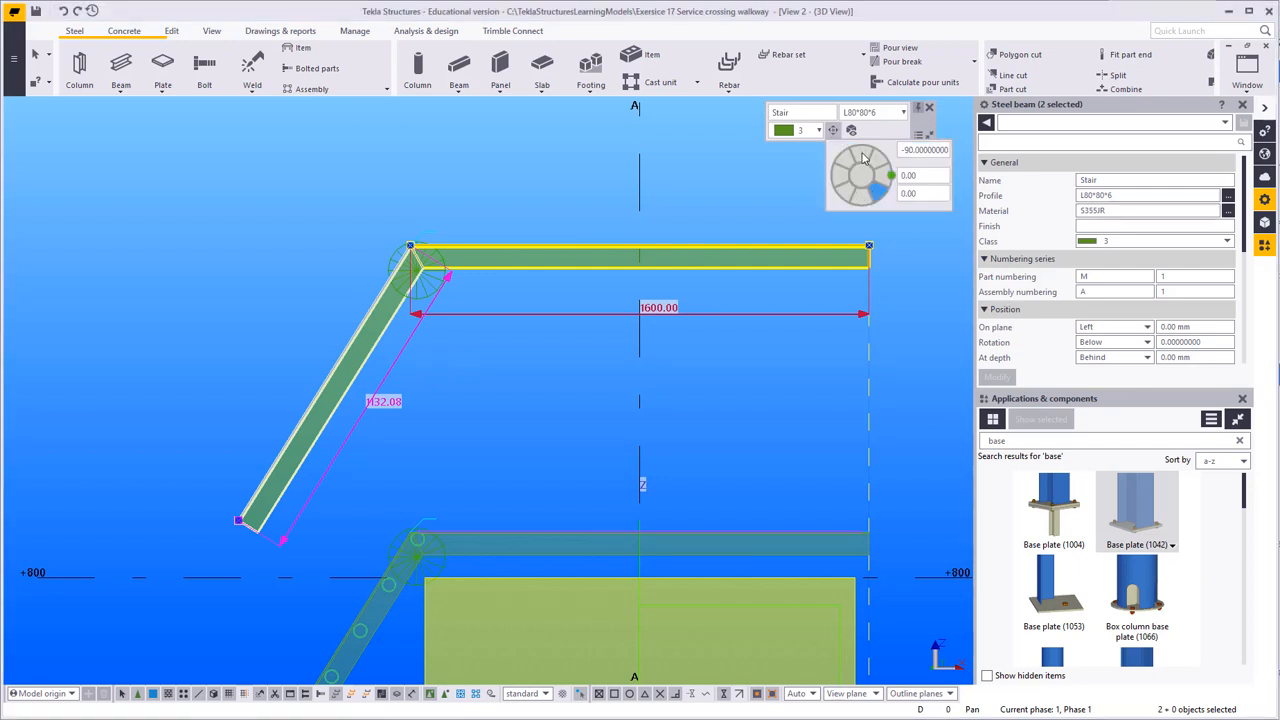
pyautogui.click(864, 157)
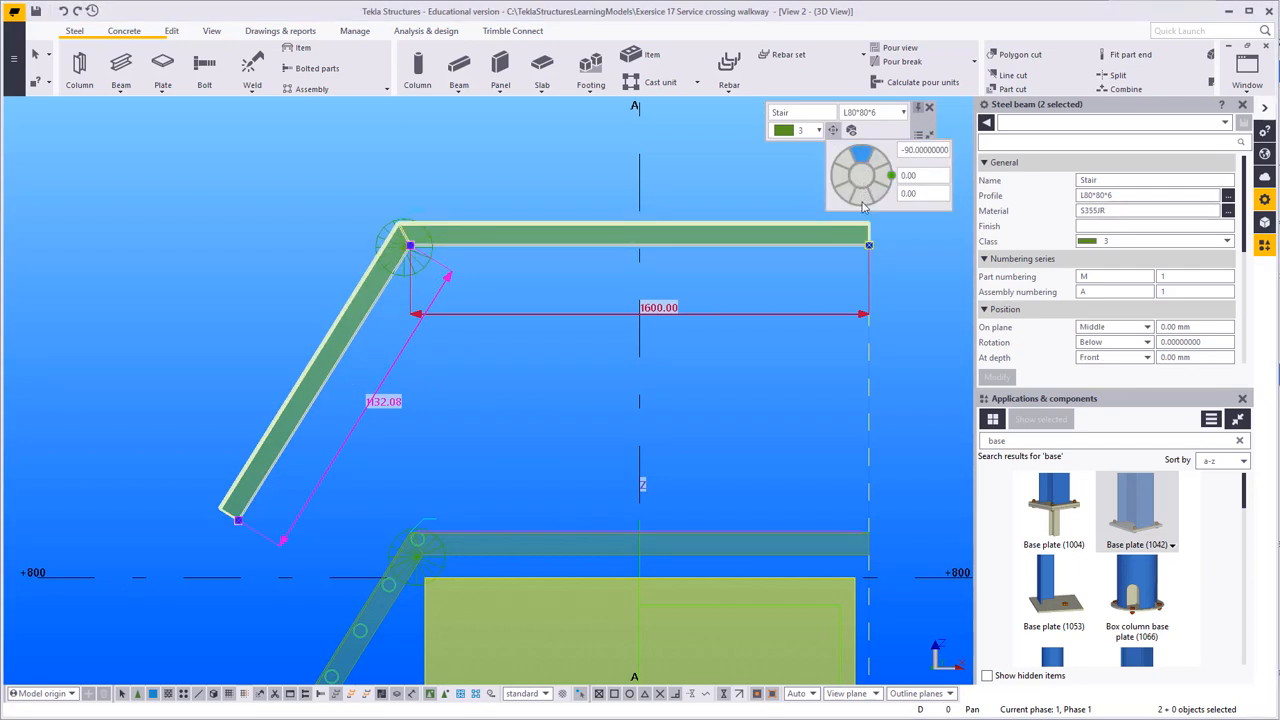
pyautogui.click(862, 197)
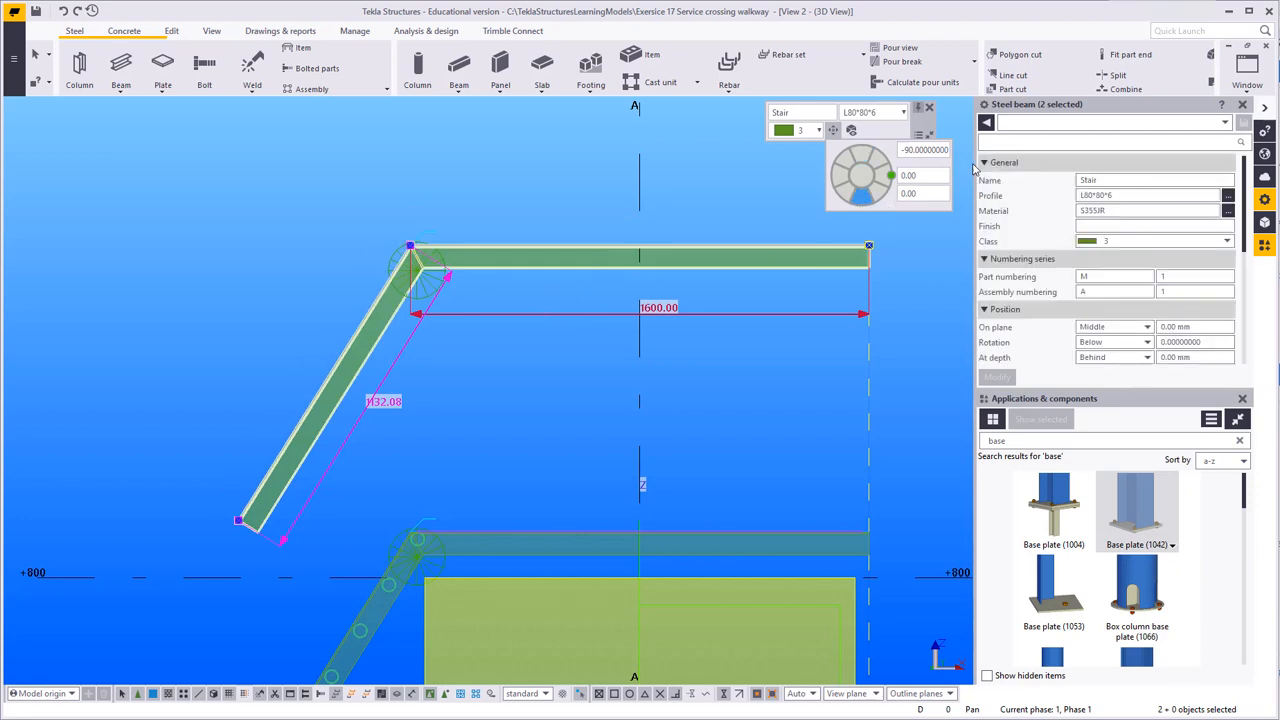
# Step: Rotate the two copied beams to 360 degrees, keeping them Middle on plane and Behind at depth
pyautogui.click(891, 178)
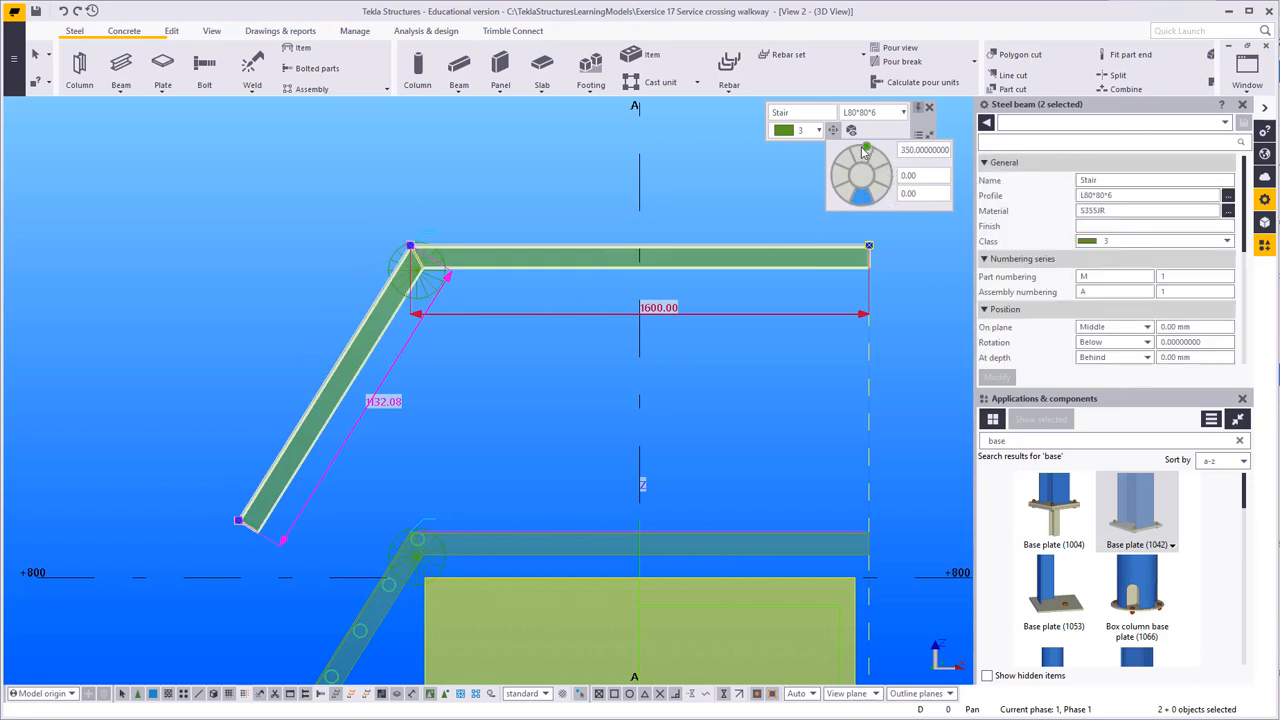
pyautogui.click(866, 203)
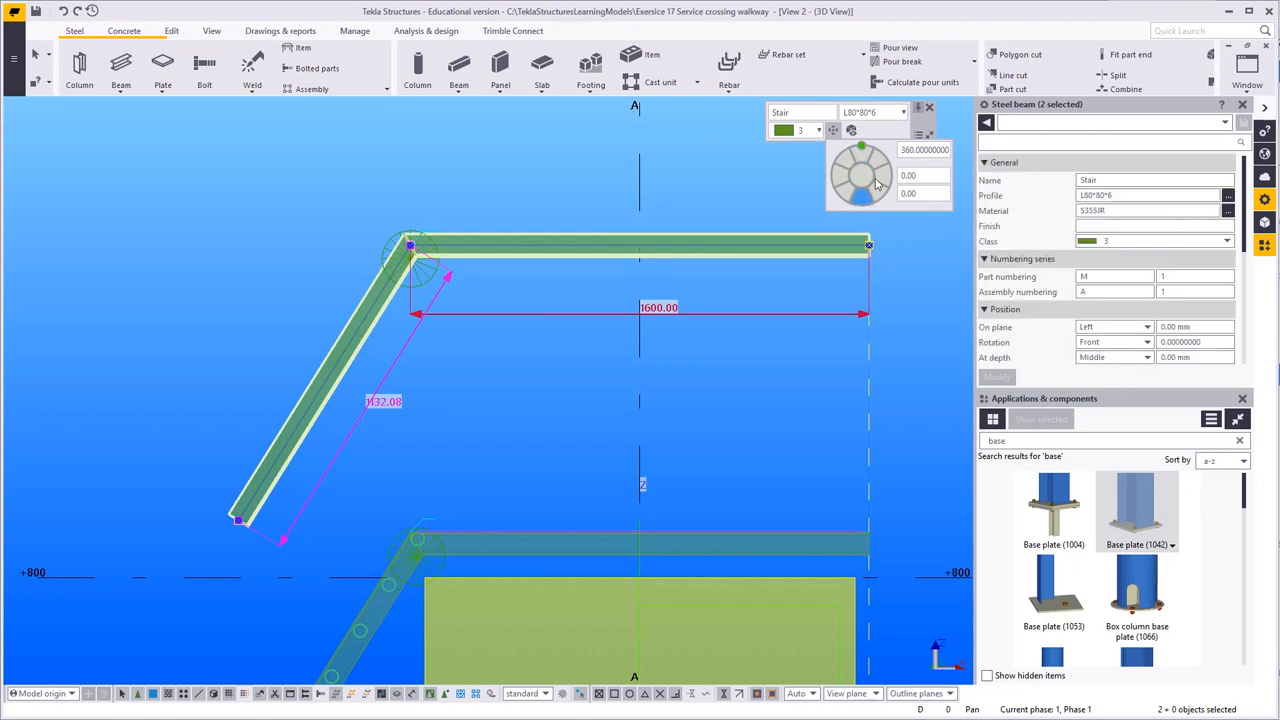
pyautogui.click(880, 179)
pyautogui.click(838, 177)
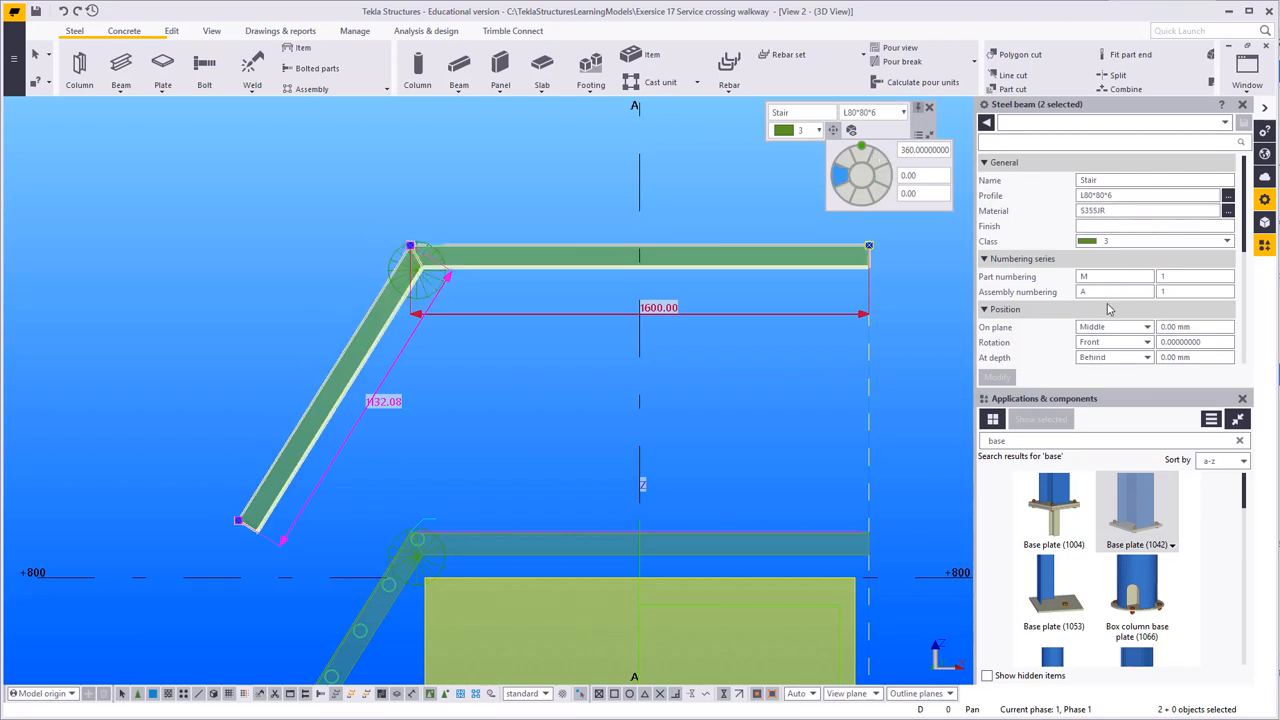
# Step: Set the rotation of both copied upper beams to Top, keeping their depth position at Behind
pyautogui.click(1105, 343)
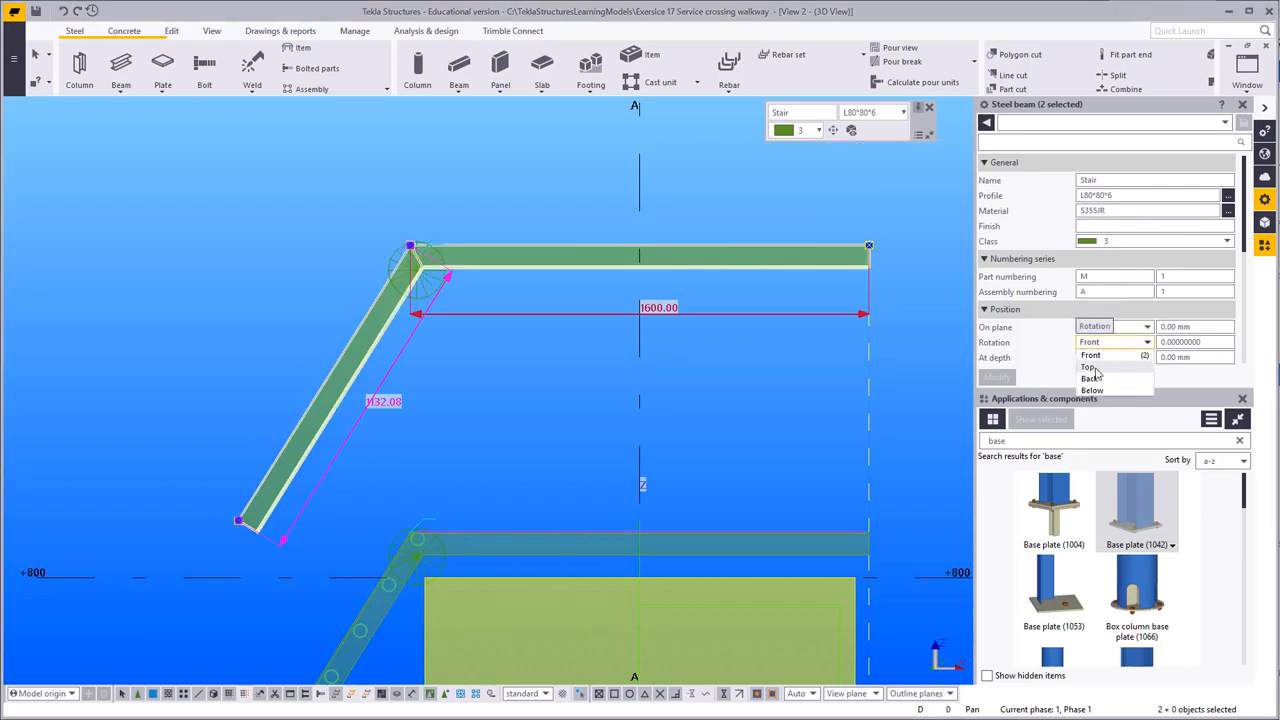
pyautogui.click(1100, 364)
pyautogui.click(1109, 359)
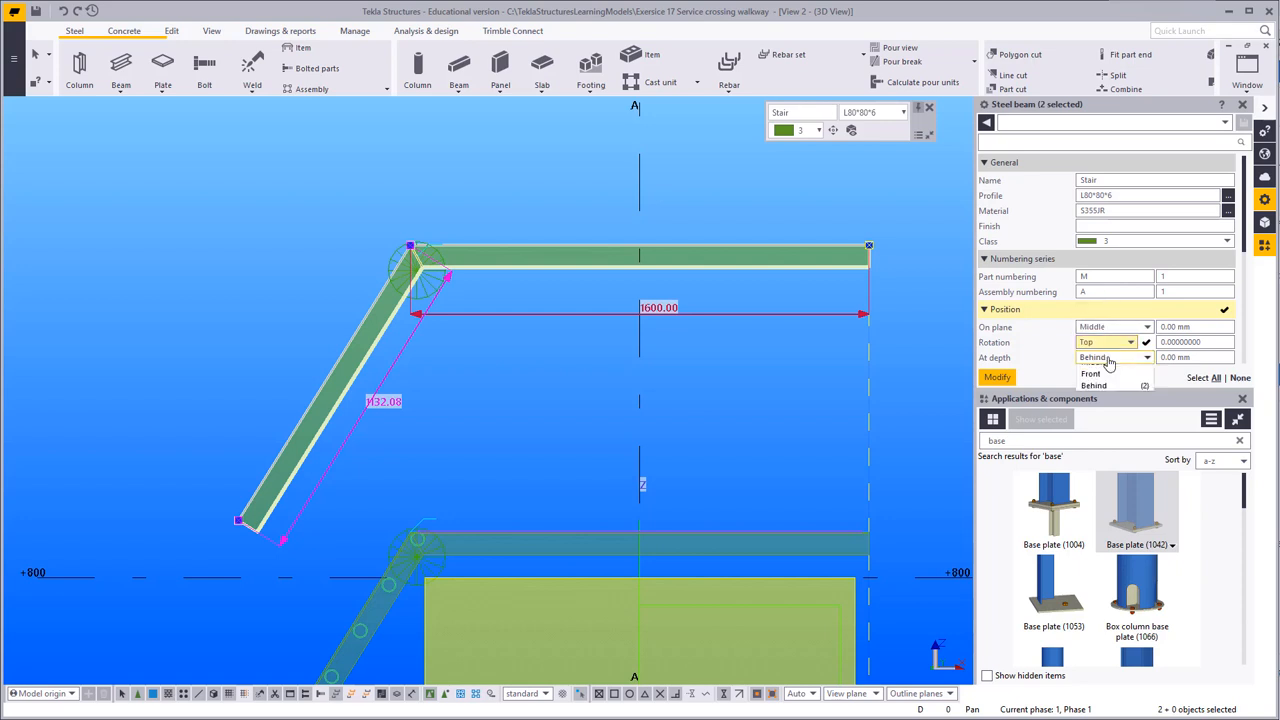
pyautogui.click(1117, 360)
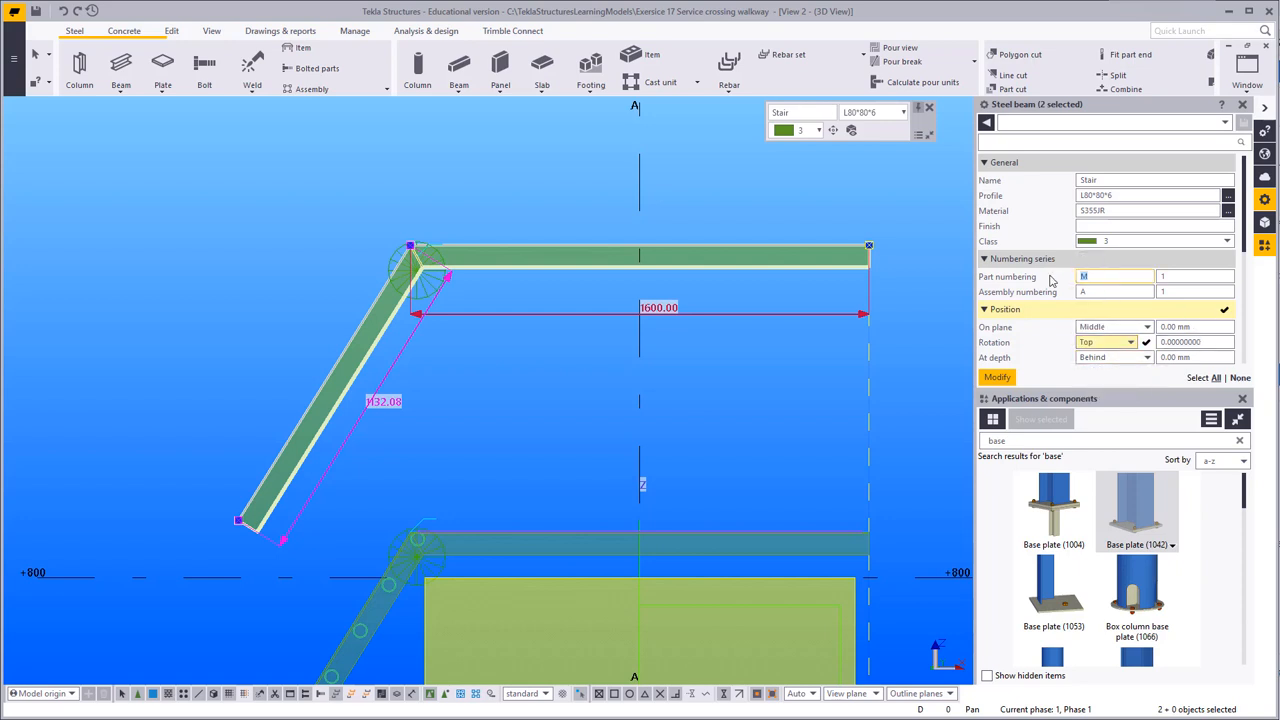
# Step: Change both upper beams' profile to CHS50*4 and name to Hand Railing, and apply the modified properties
pyautogui.click(1111, 196)
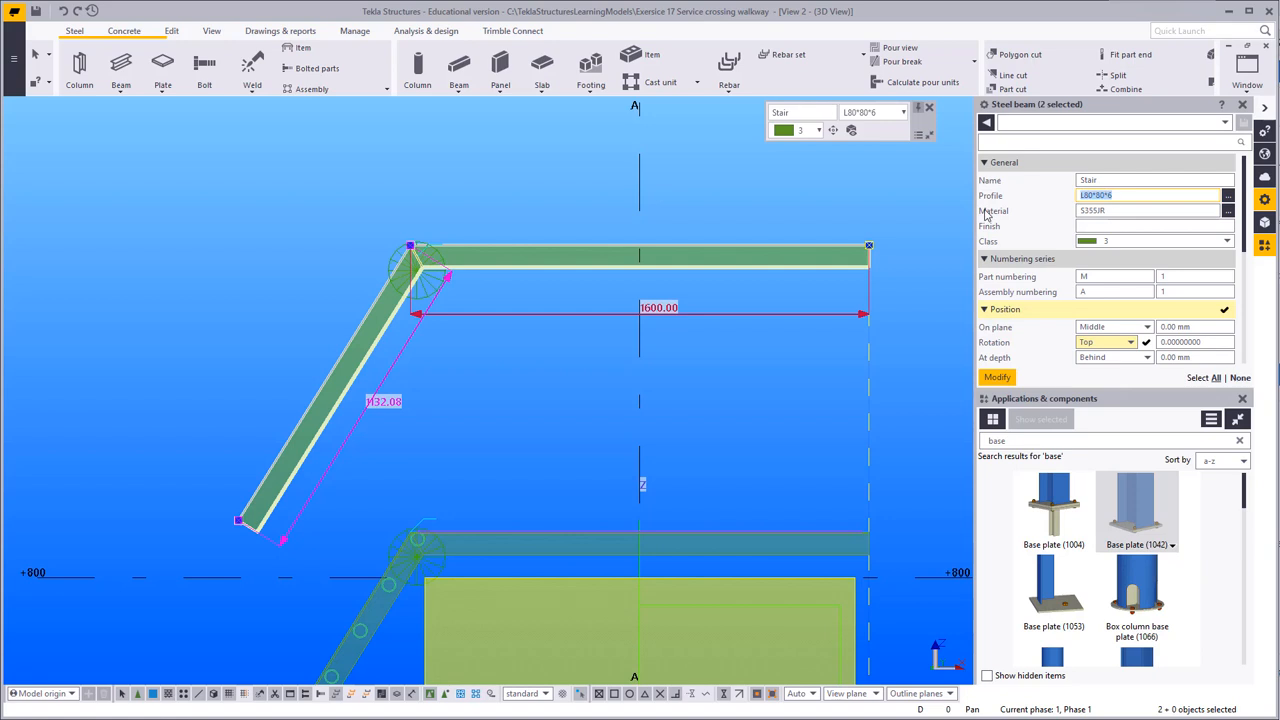
pyautogui.write('CHS50*')
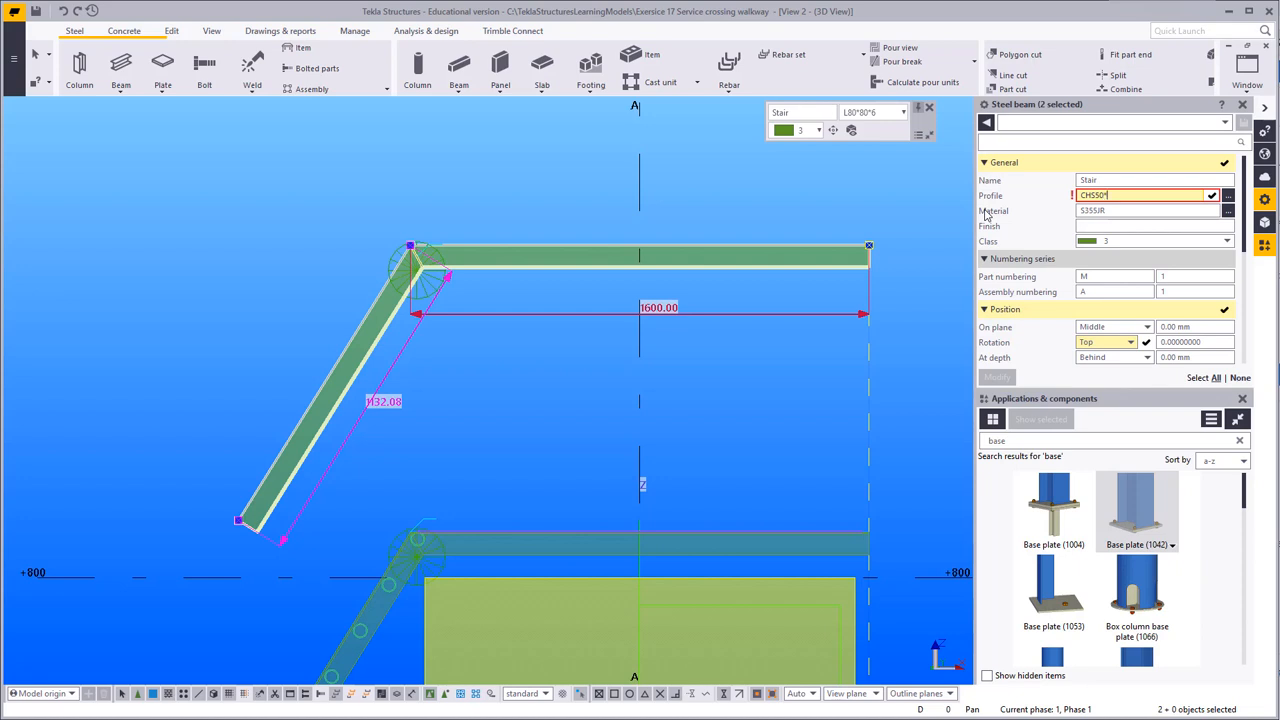
pyautogui.write('4')
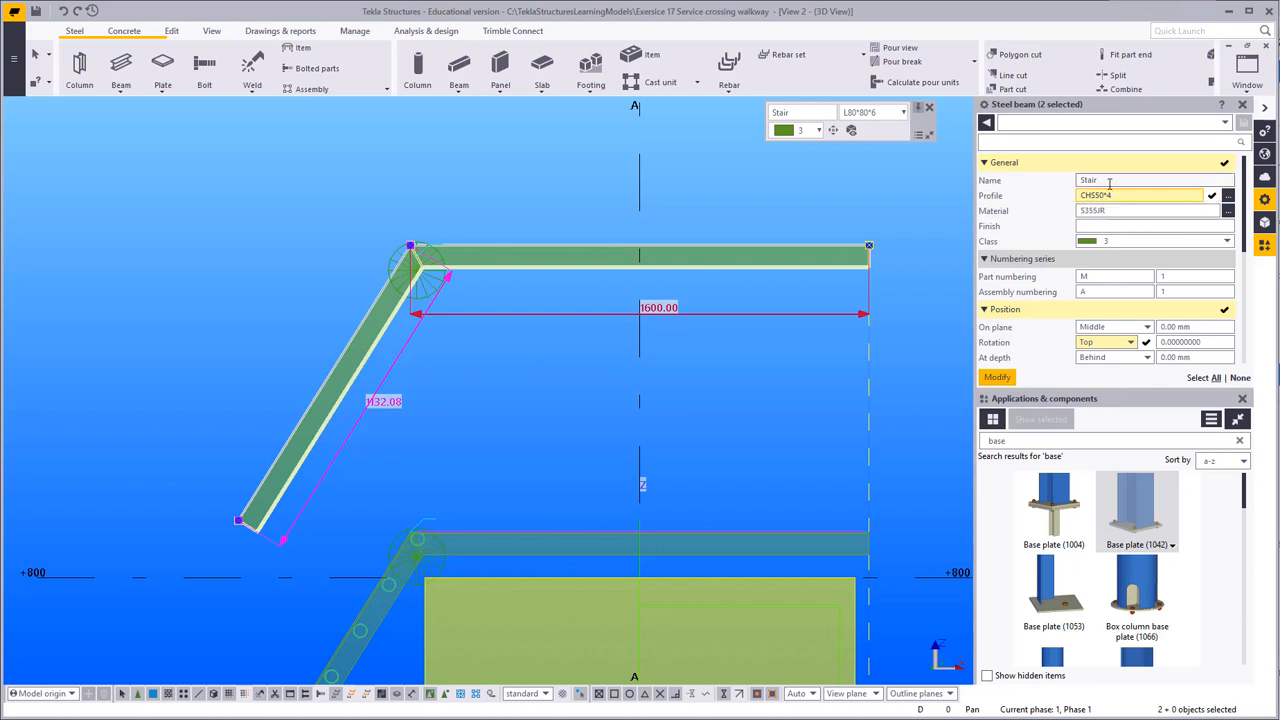
pyautogui.moveTo(1107, 182); pyautogui.dragTo(1024, 190)
pyautogui.write('Hand Railing')
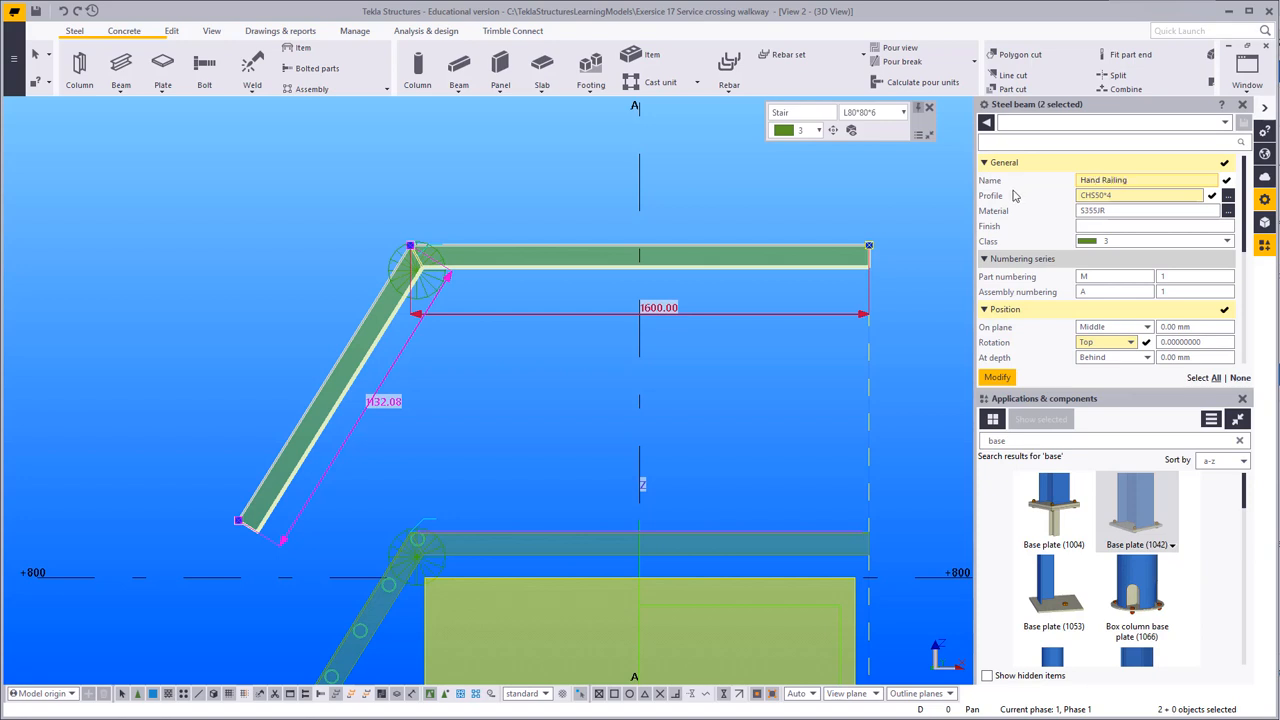
pyautogui.press('Return')
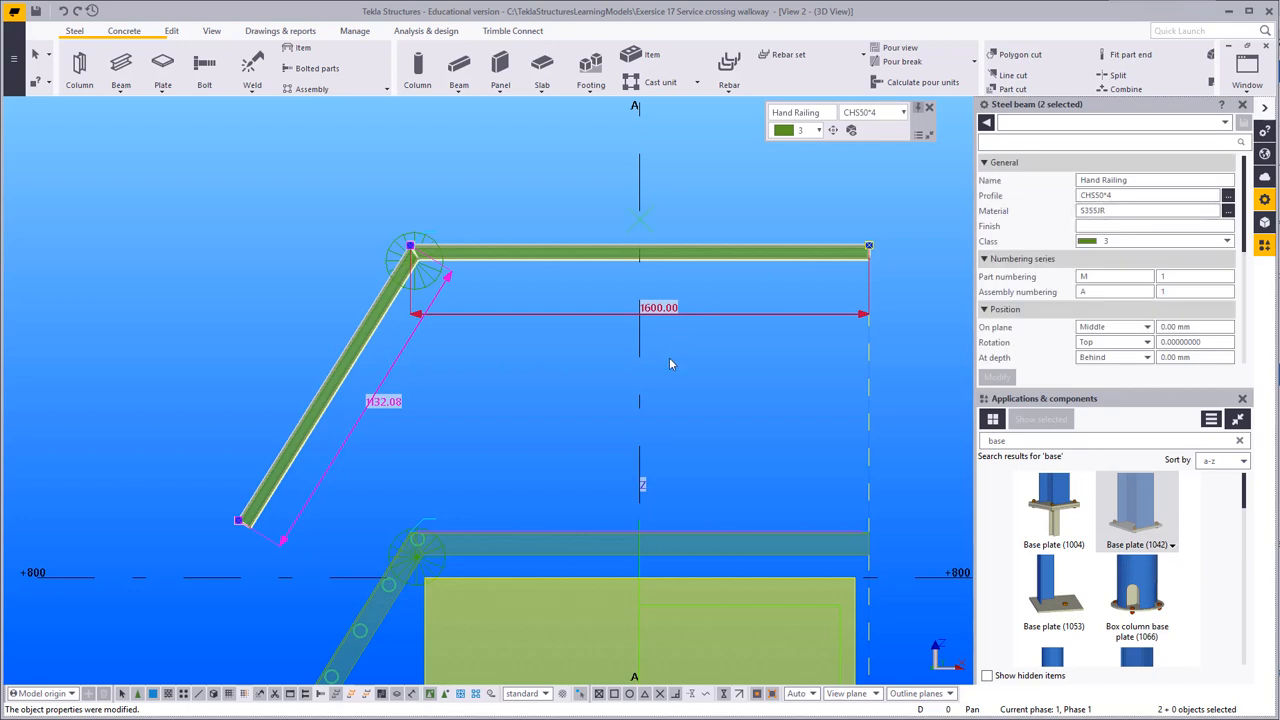
pyautogui.moveTo(589, 336); pyautogui.dragTo(621, 373, button='middle')
pyautogui.click(1108, 241)
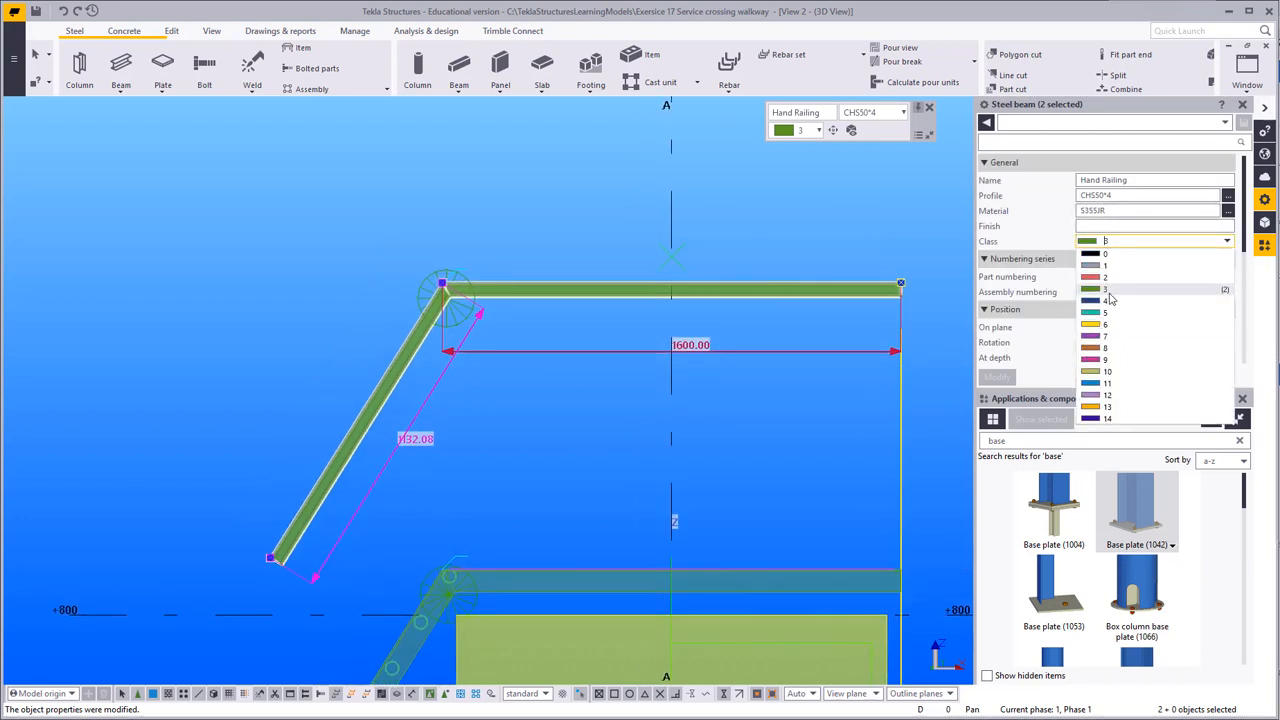
pyautogui.click(1106, 374)
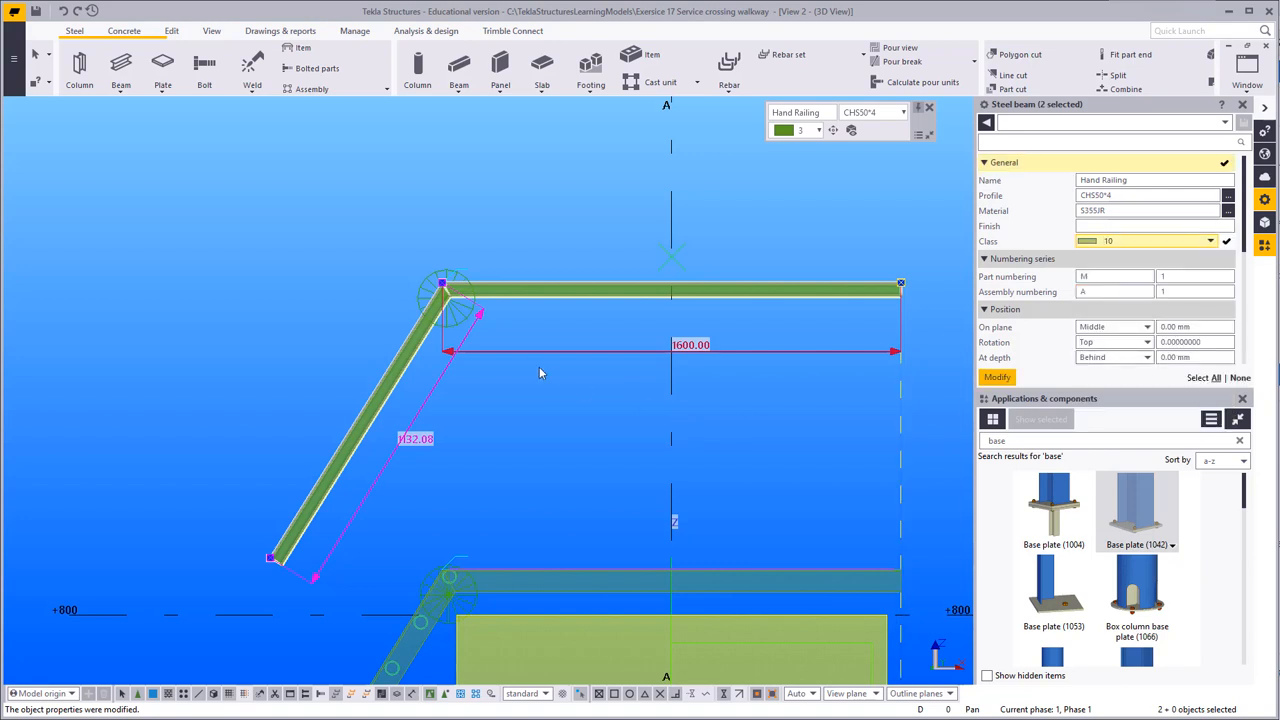
pyautogui.click(453, 372)
# Step: Assign class 10 to both the horizontal and sloped Hand Railing beams
pyautogui.scroll(3, 447, 315)
pyautogui.click(477, 278)
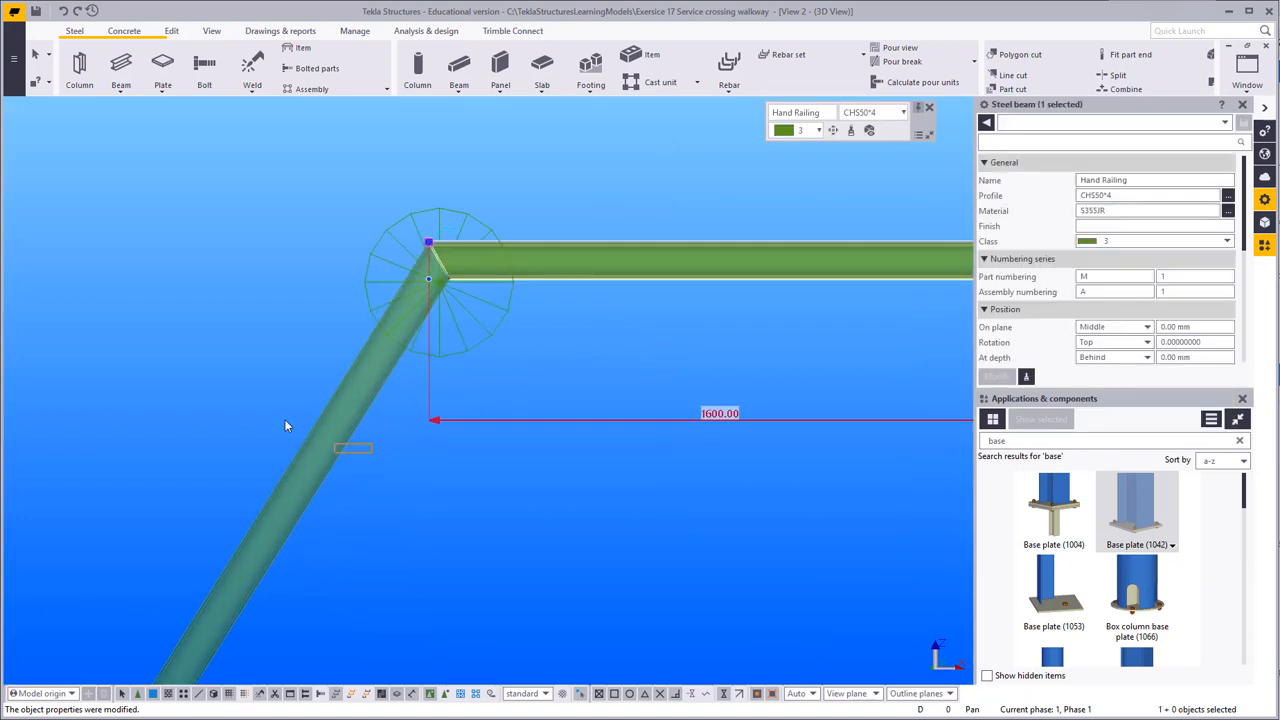
pyautogui.keyDown('ctrl'); pyautogui.click(300, 440); pyautogui.keyUp('ctrl')
pyautogui.click(1096, 242)
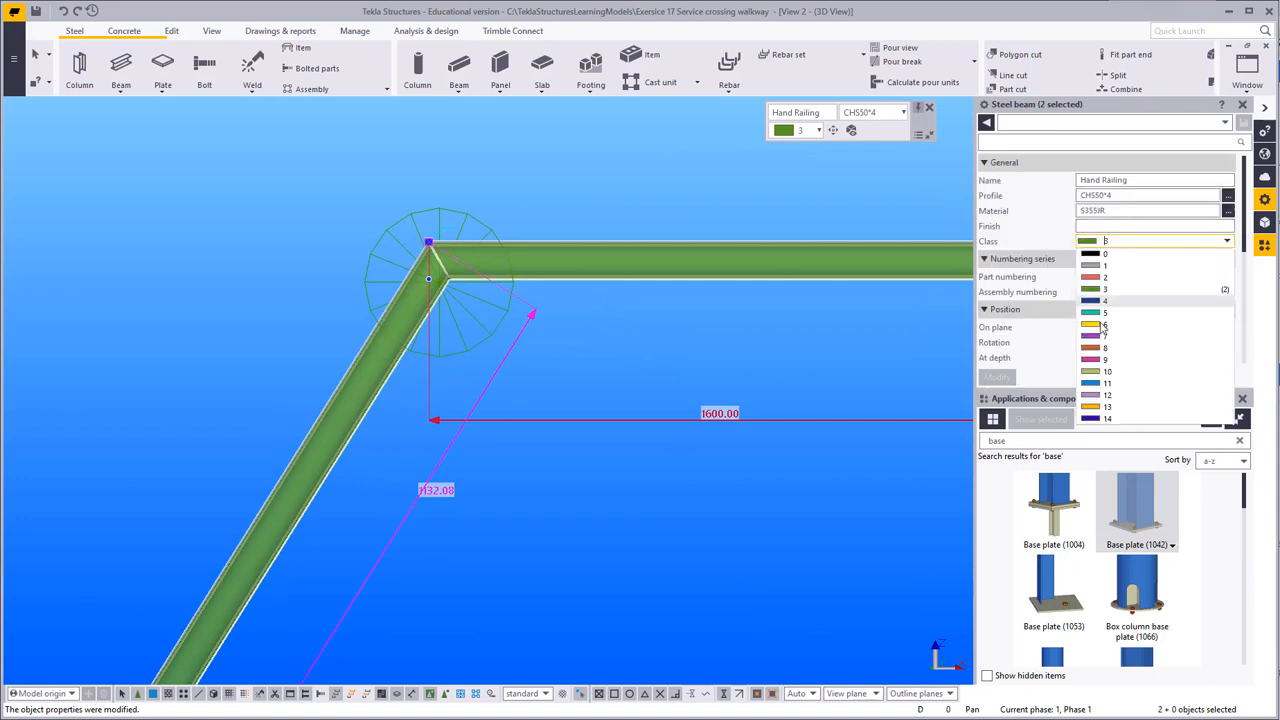
pyautogui.click(1108, 376)
pyautogui.click(997, 376)
pyautogui.click(791, 395)
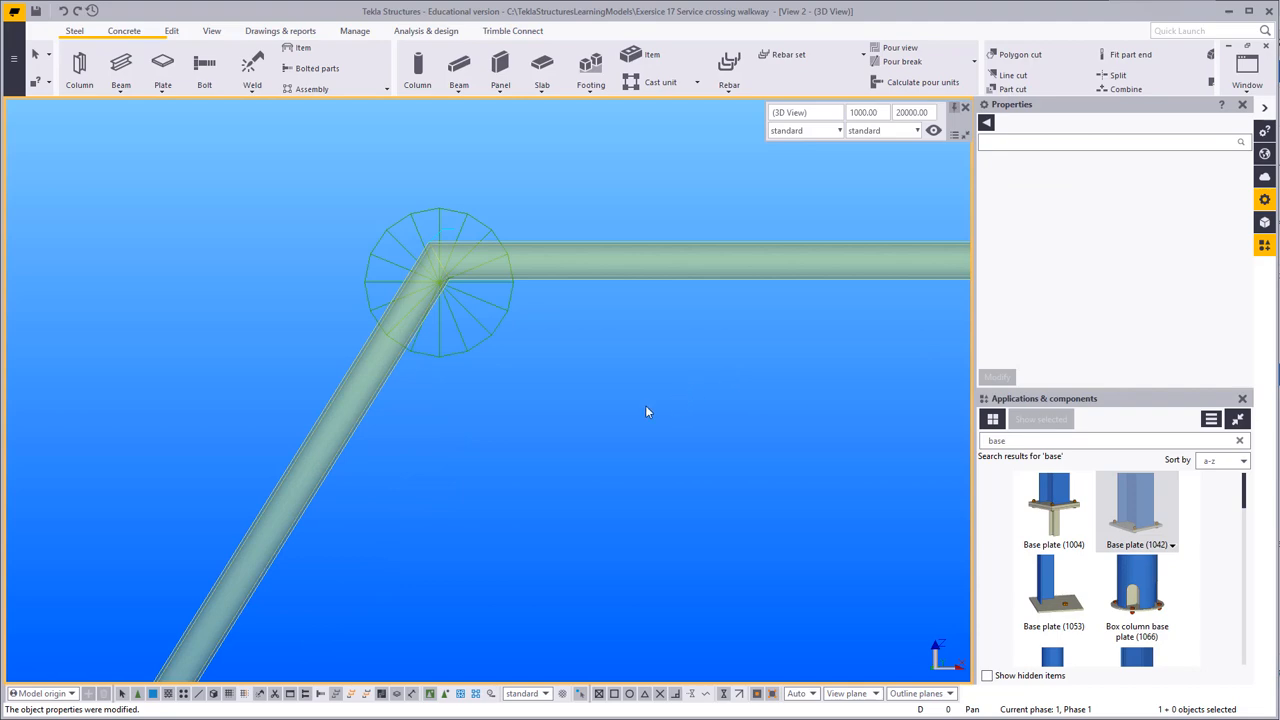
# Step: Examine the sloped railing's lower end in relation to the stair beam and its base plate below
pyautogui.scroll(-5, 645, 411)
pyautogui.scroll(4, 520, 280)
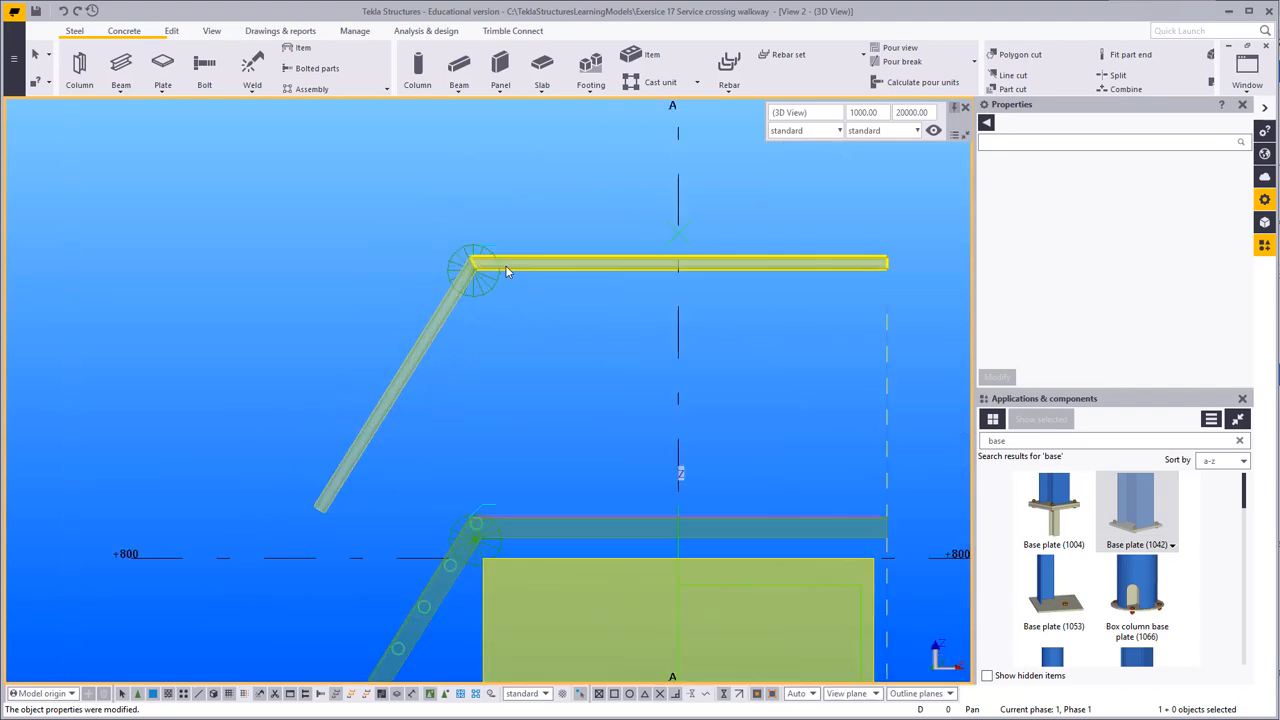
pyautogui.scroll(-4, 586, 249)
pyautogui.click(452, 386)
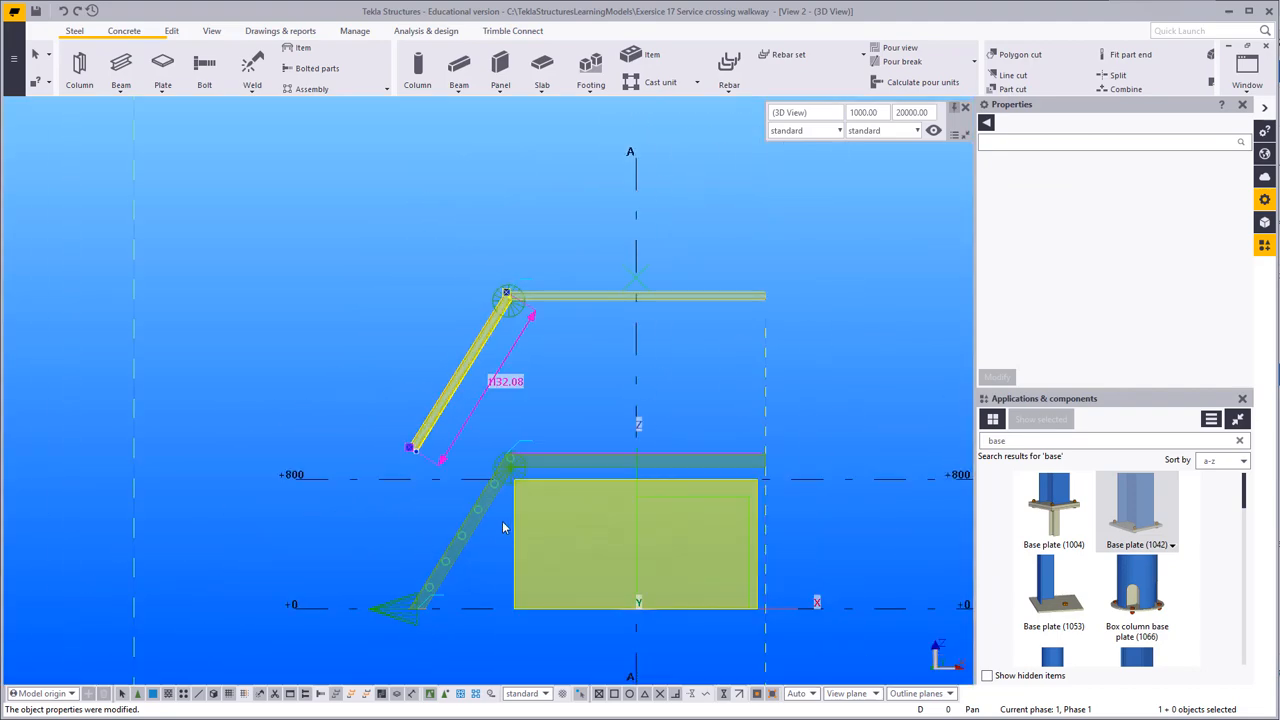
pyautogui.scroll(4, 560, 400)
pyautogui.scroll(-5, 549, 413)
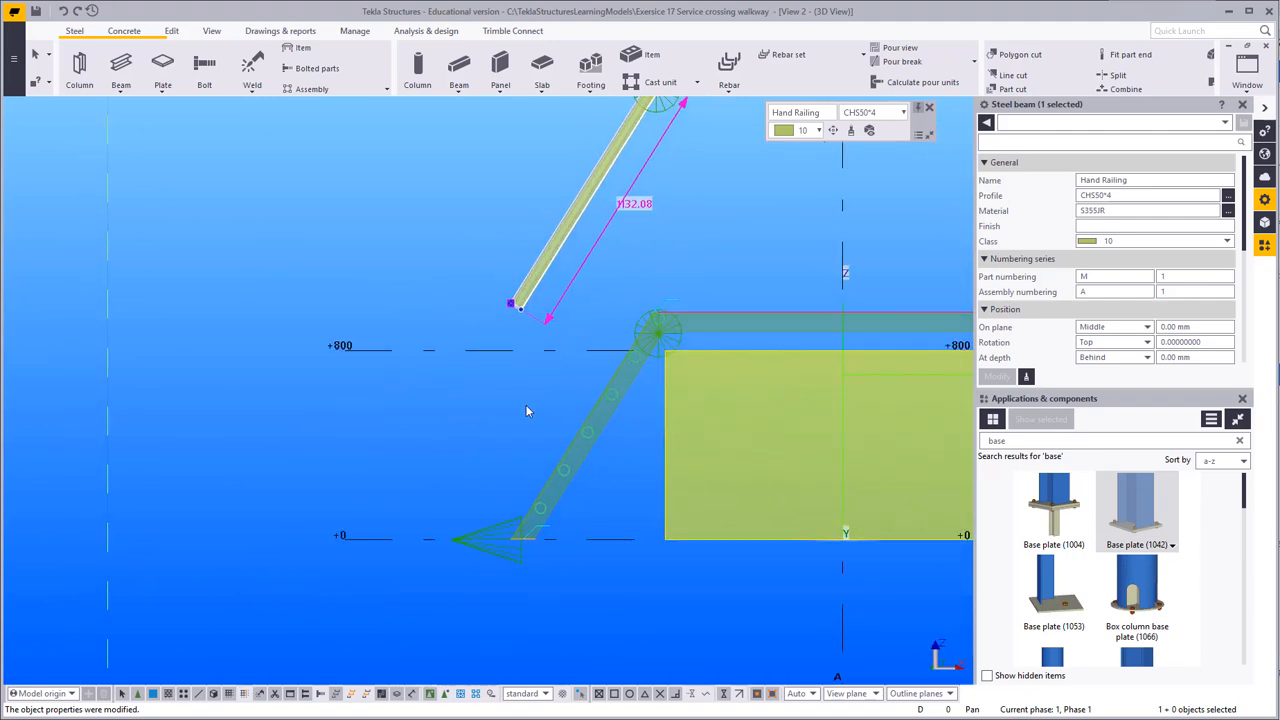
pyautogui.click(532, 330)
pyautogui.click(532, 330)
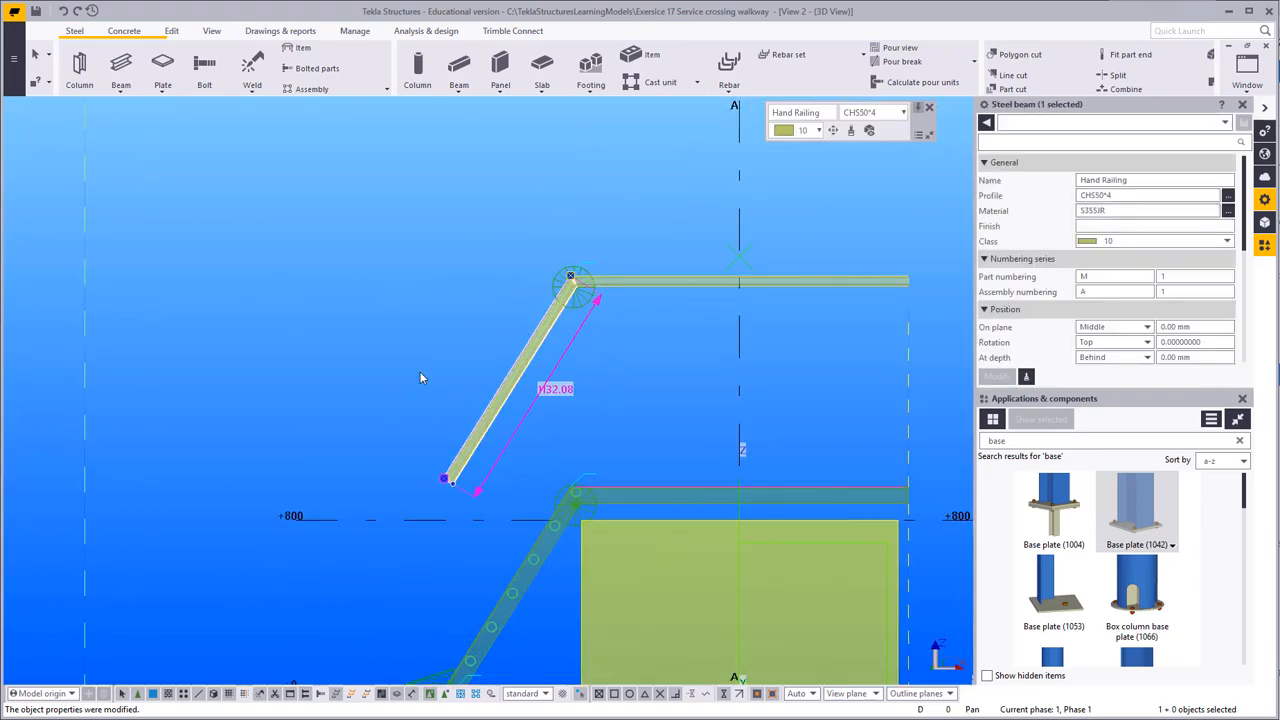
pyautogui.moveTo(422, 528); pyautogui.dragTo(460, 380, button='middle')
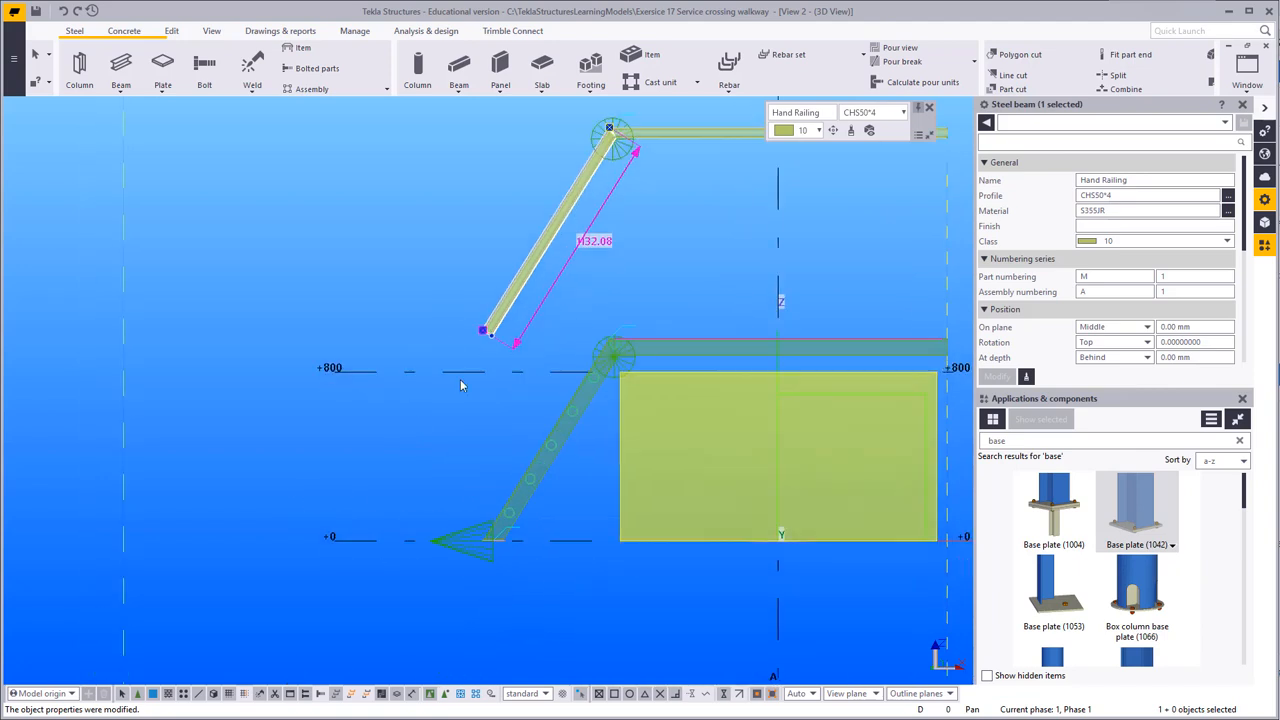
pyautogui.click(485, 330)
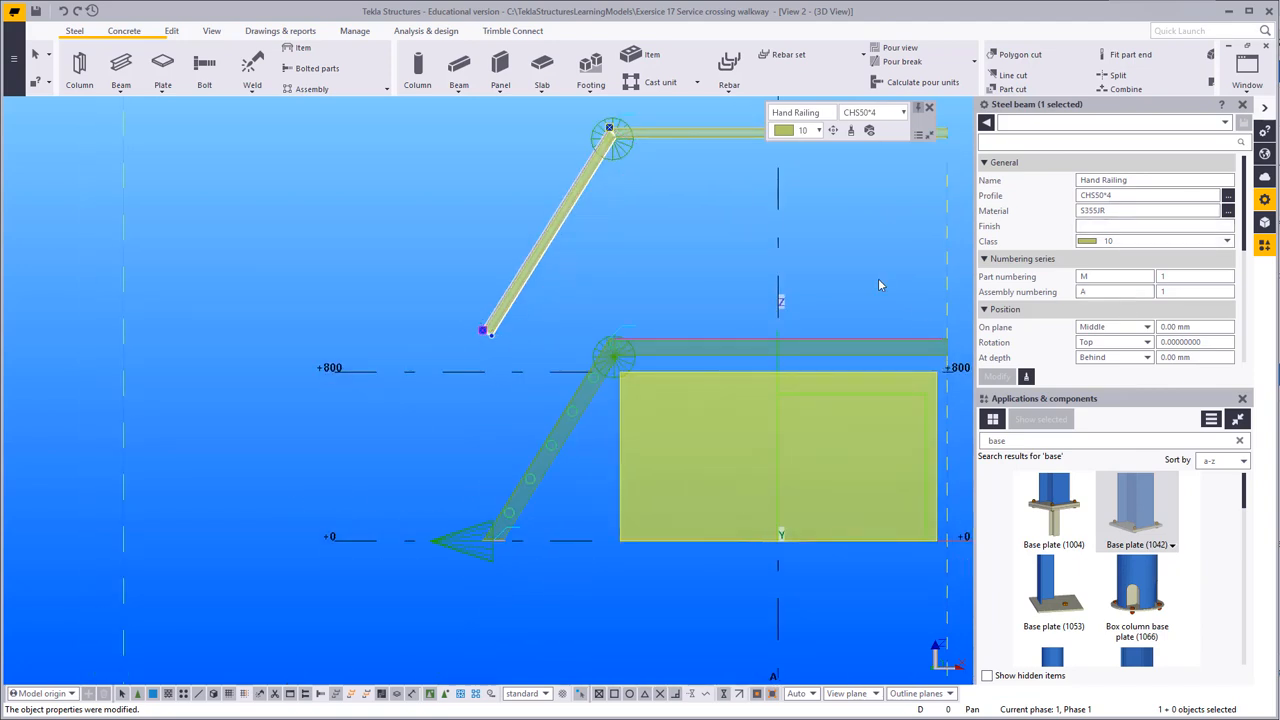
pyautogui.click(624, 254)
pyautogui.scroll(2, 599, 379)
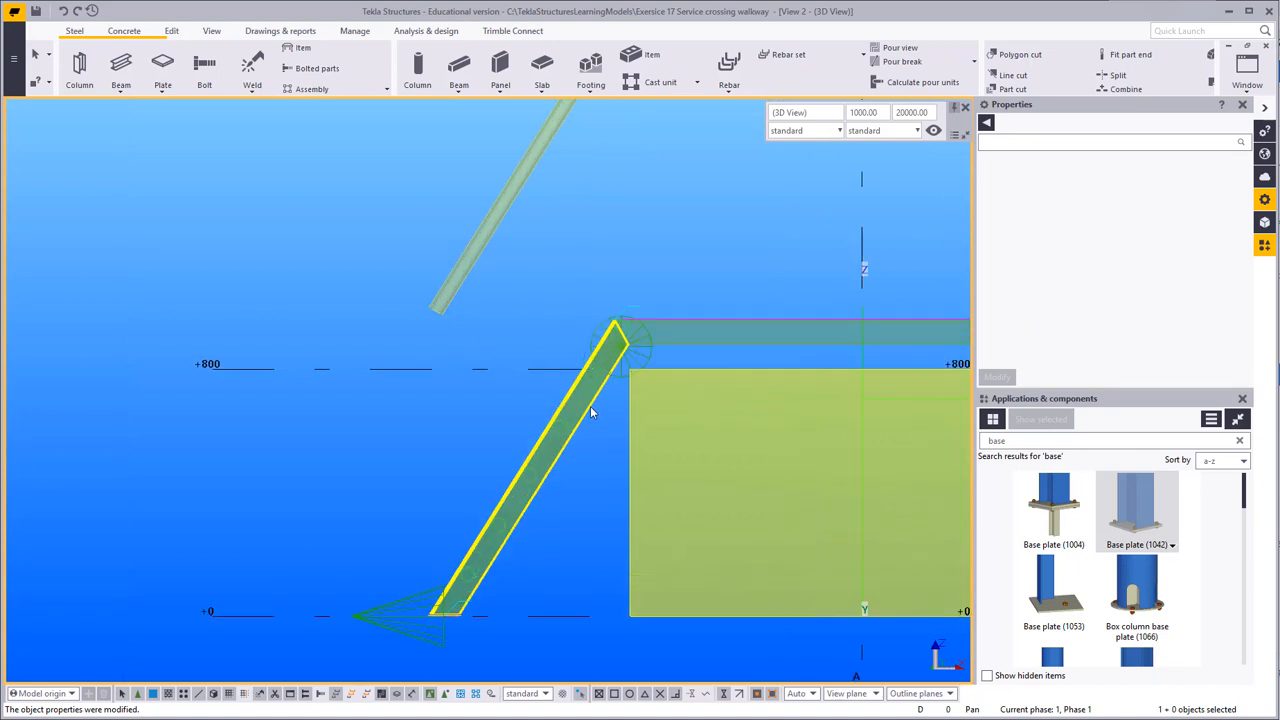
pyautogui.click(590, 406)
pyautogui.scroll(-3, 474, 389)
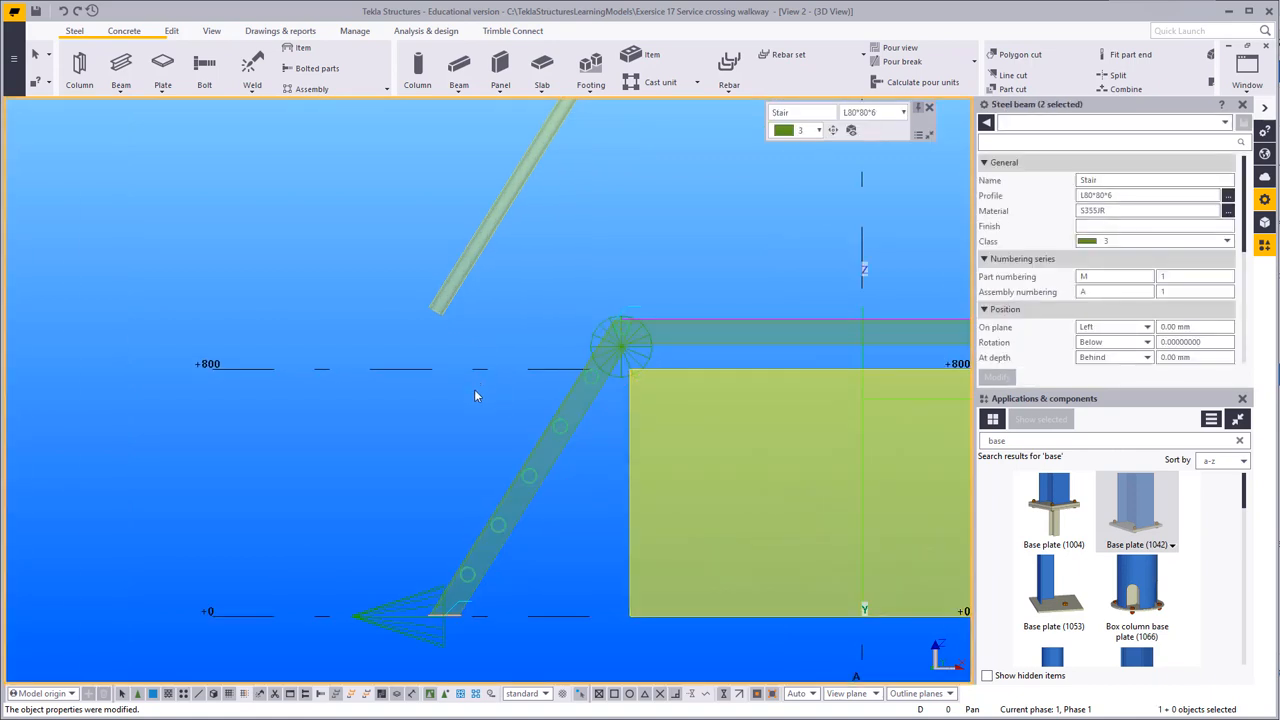
pyautogui.click(474, 390)
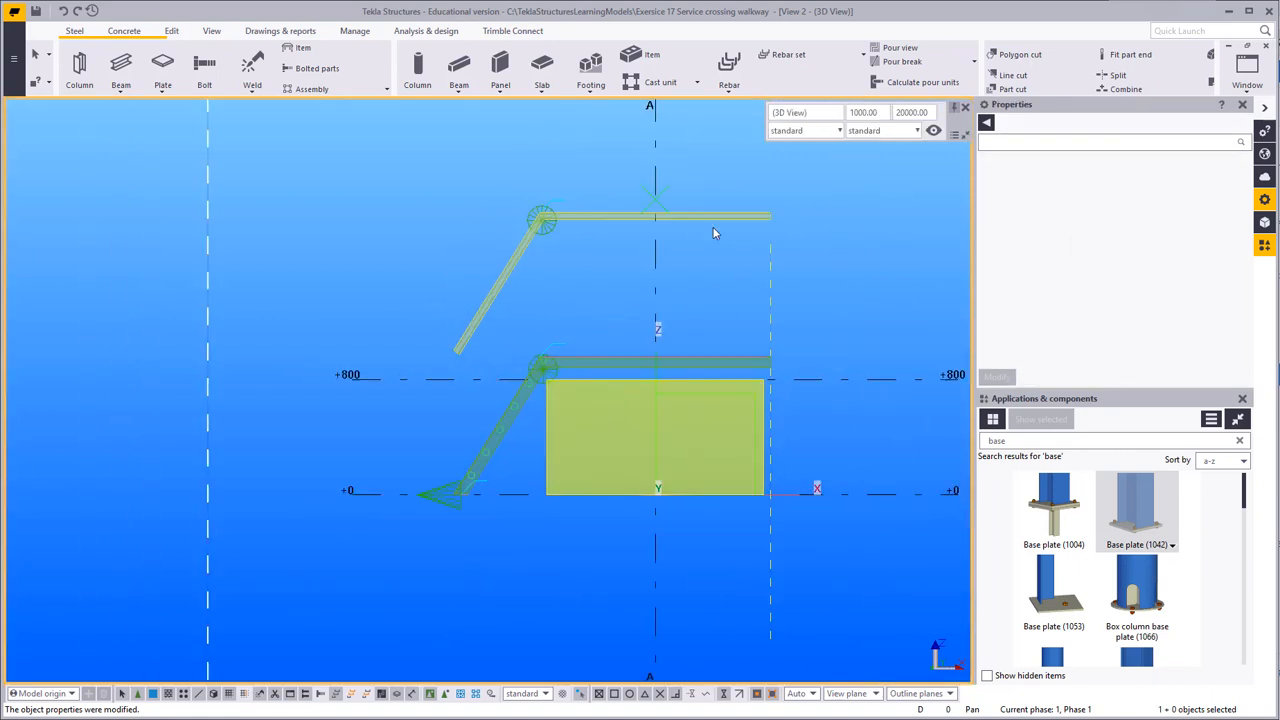
pyautogui.scroll(5, 450, 485)
pyautogui.scroll(-2, 465, 515)
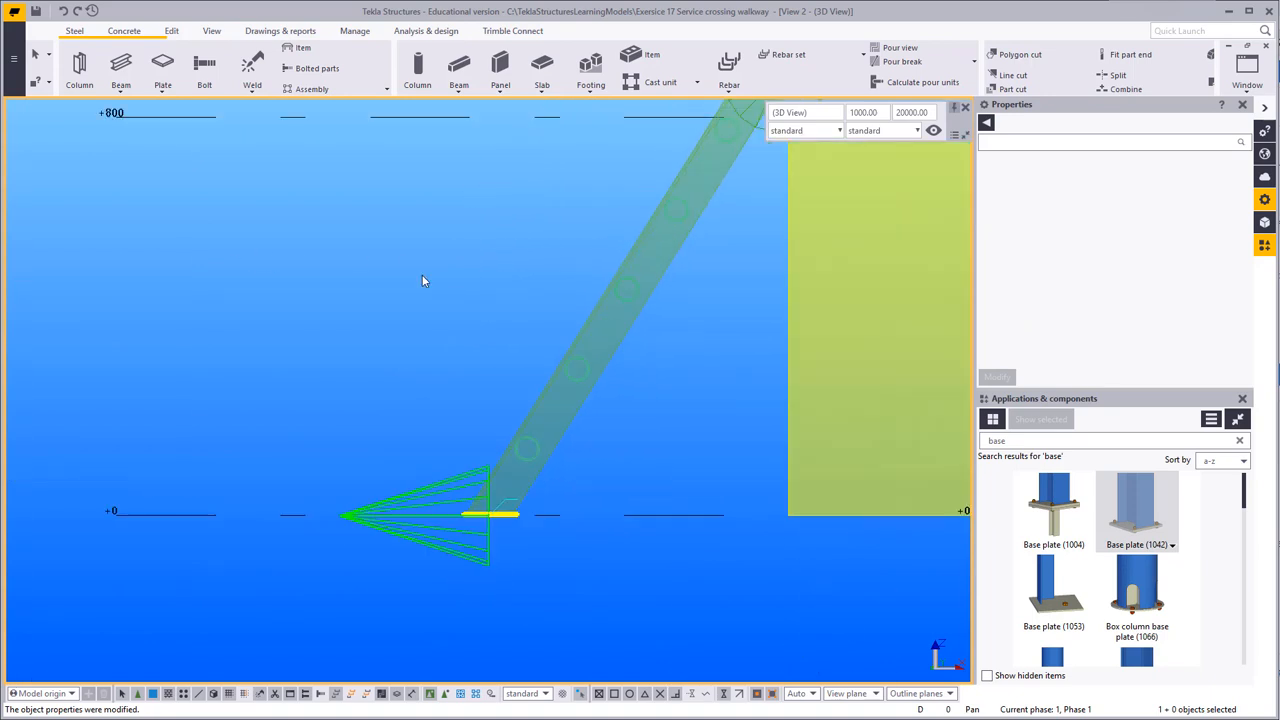
pyautogui.click(120, 68)
pyautogui.scroll(-2, 566, 520)
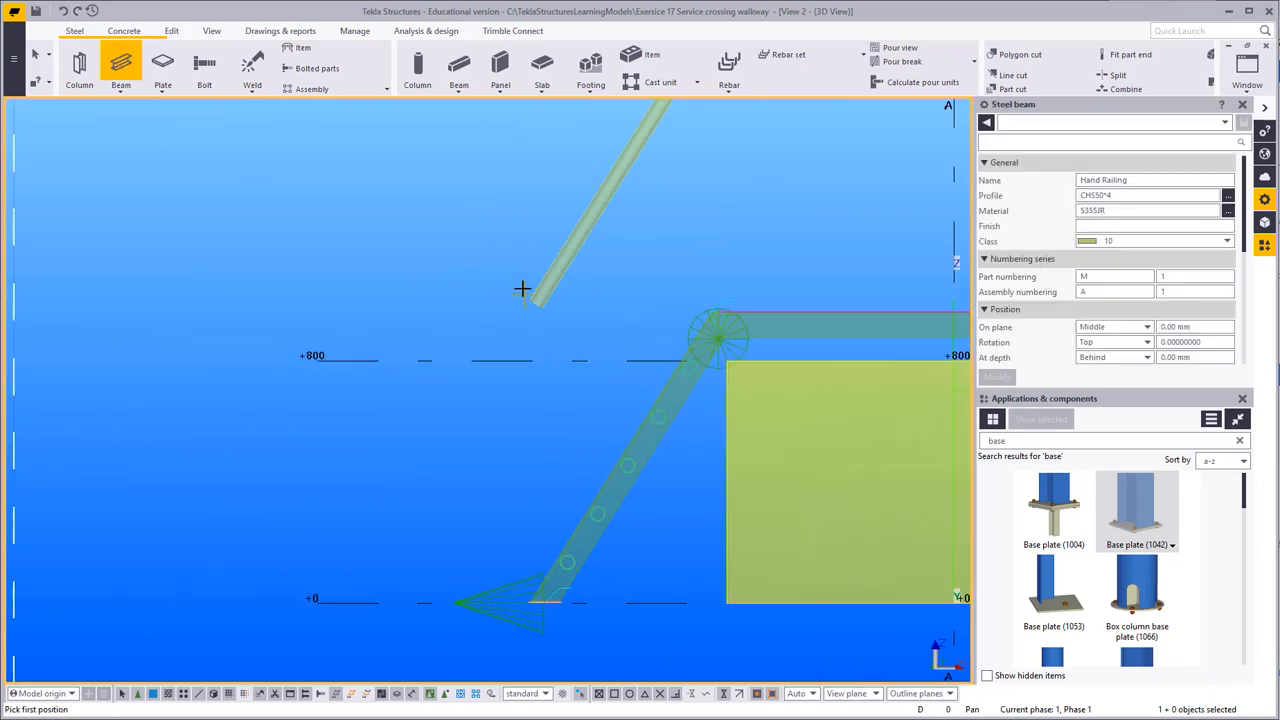
pyautogui.scroll(2, 537, 302)
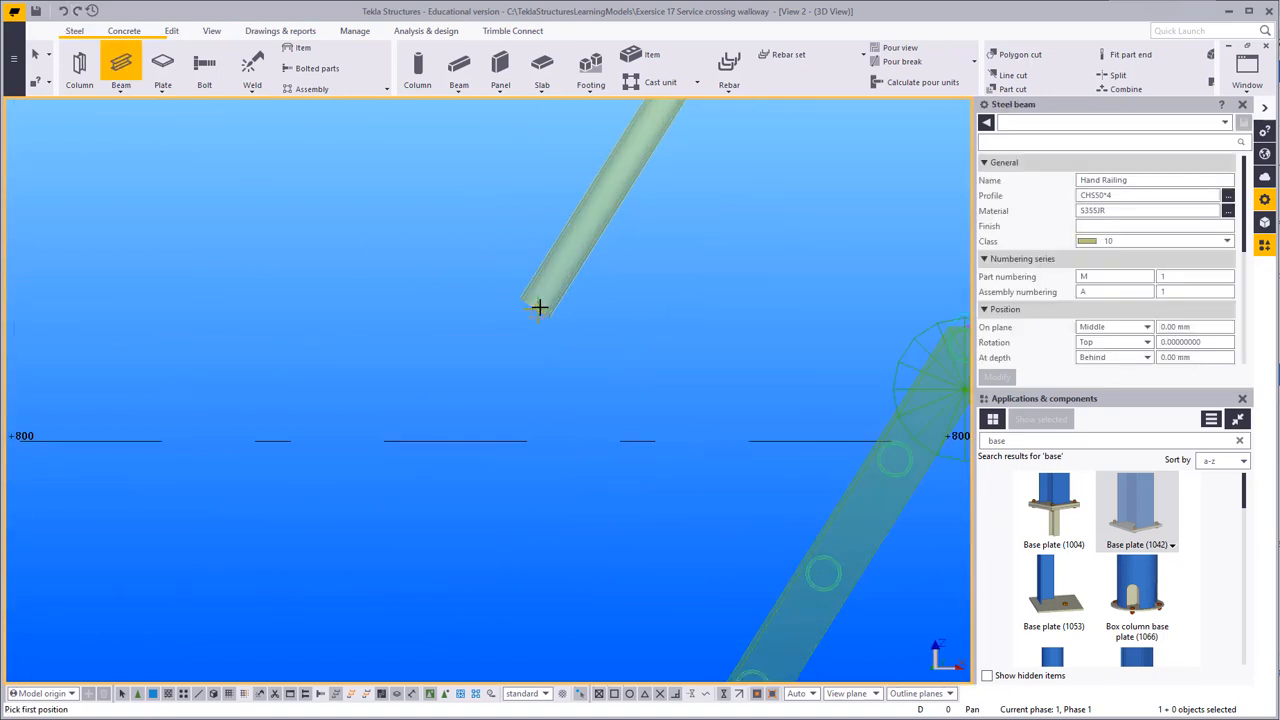
pyautogui.rightClick(446, 249)
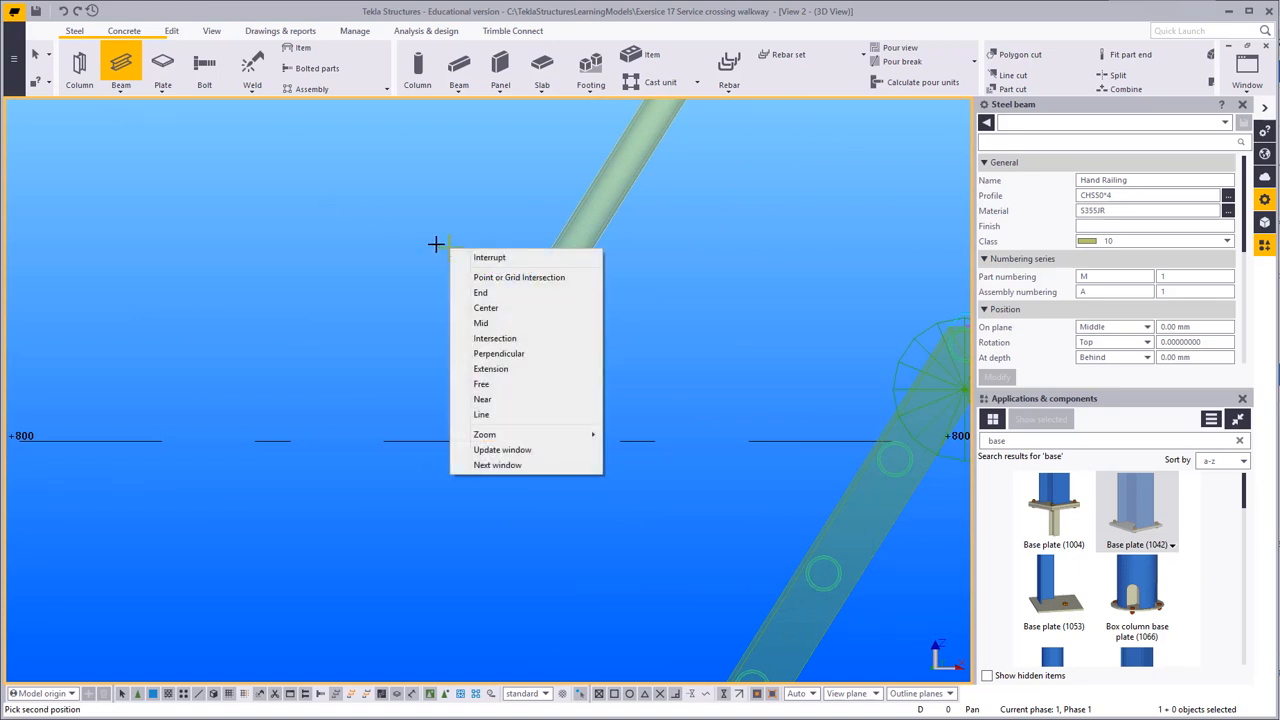
pyautogui.click(470, 258)
# Step: Model a vertical 1000 mm CHS50*4 Hand Railing beam from the sloped railing's lower end down to the stair foot at level +0
pyautogui.click(114, 64)
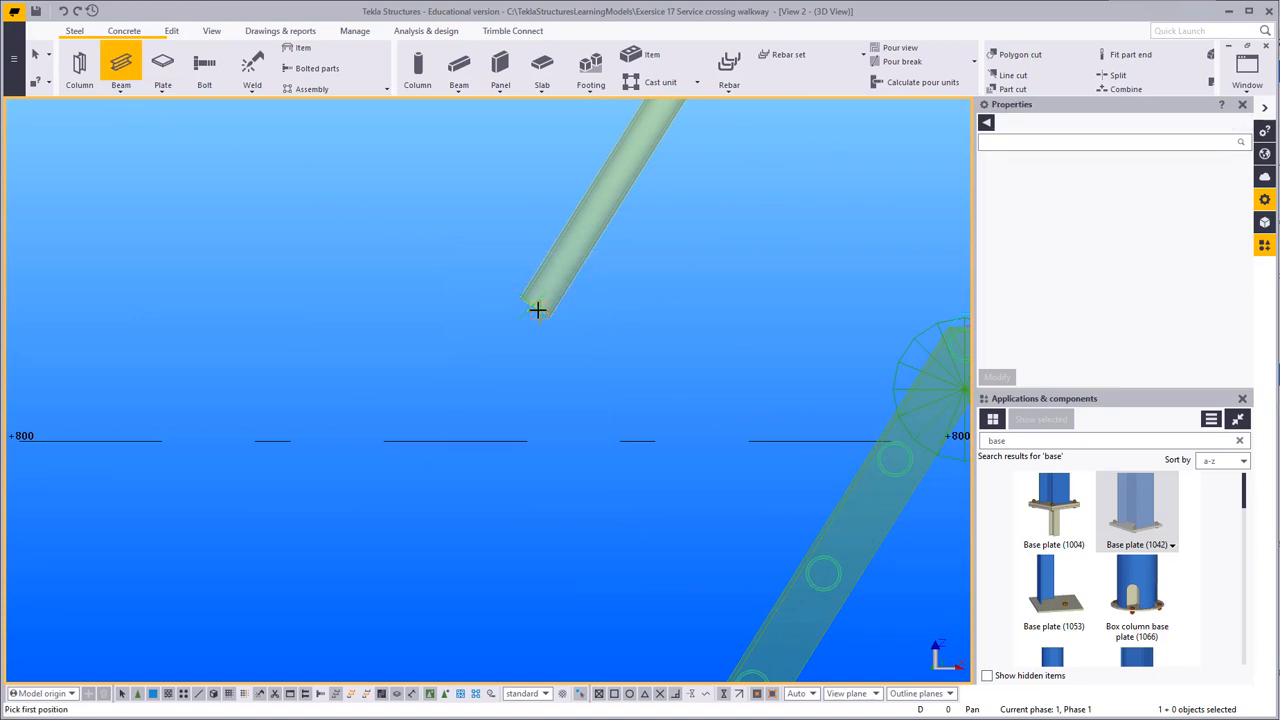
pyautogui.click(516, 299)
pyautogui.scroll(-2, 507, 475)
pyautogui.moveTo(509, 480); pyautogui.dragTo(575, 160, button='middle')
pyautogui.scroll(3, 588, 432)
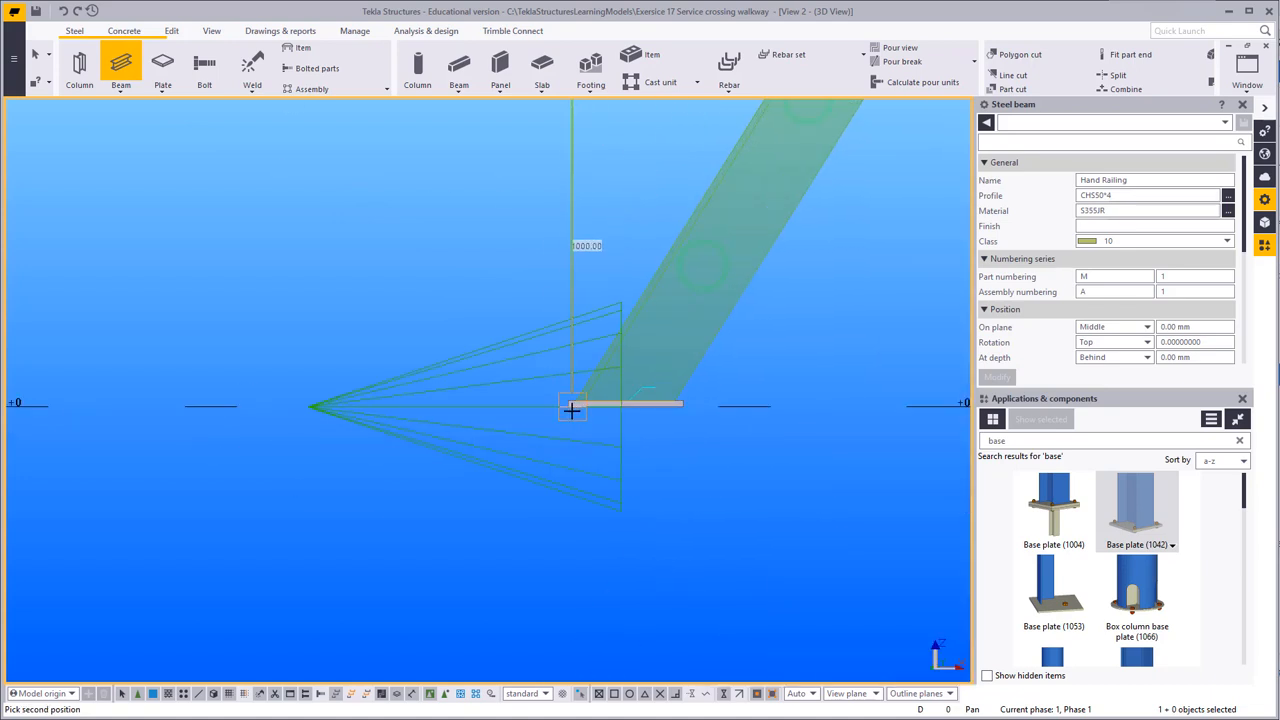
pyautogui.click(558, 407)
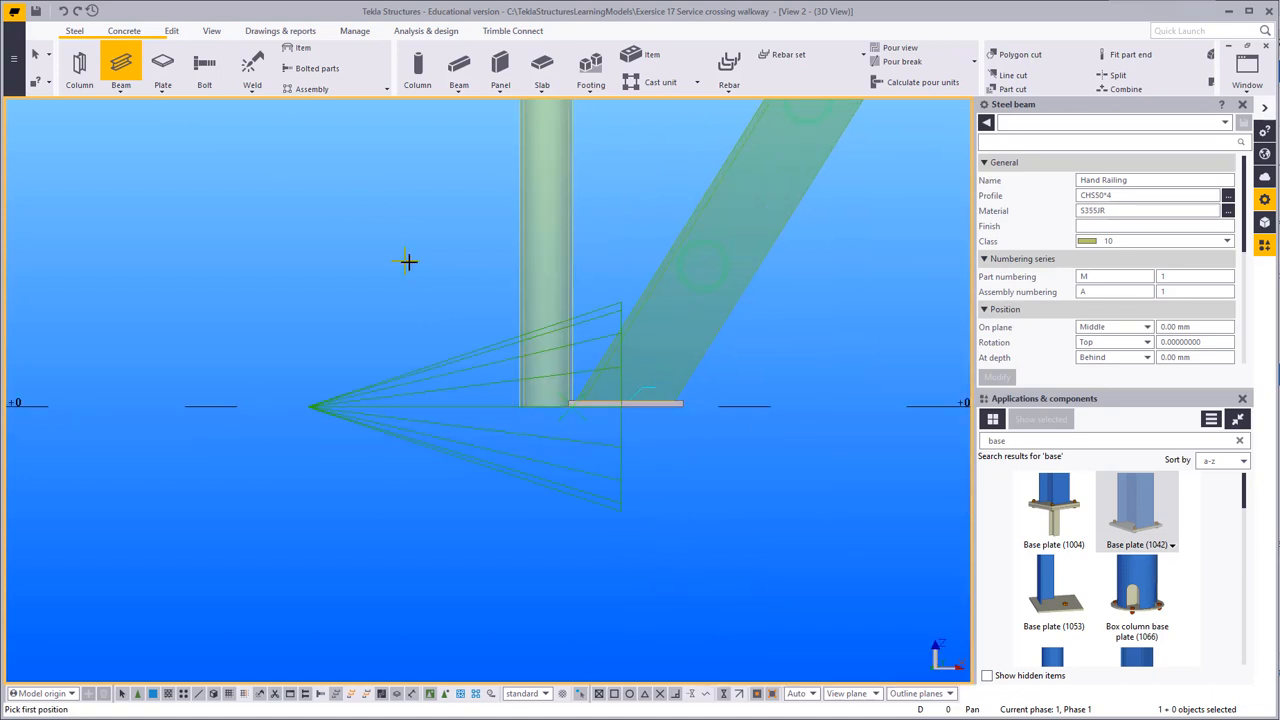
pyautogui.press('Escape')
# Step: Set the vertical Hand Railing post to Middle at depth
pyautogui.click(523, 277)
pyautogui.moveTo(517, 345); pyautogui.dragTo(501, 368, button='middle')
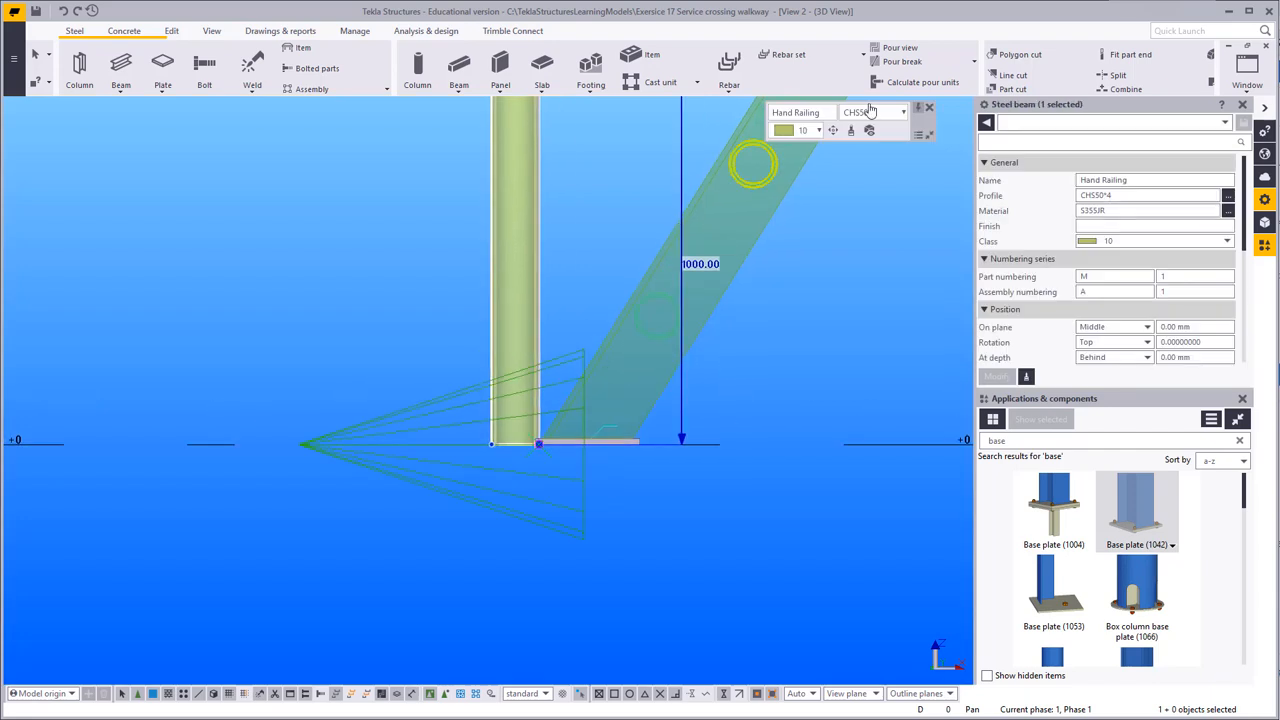
pyautogui.click(1093, 358)
pyautogui.click(1093, 370)
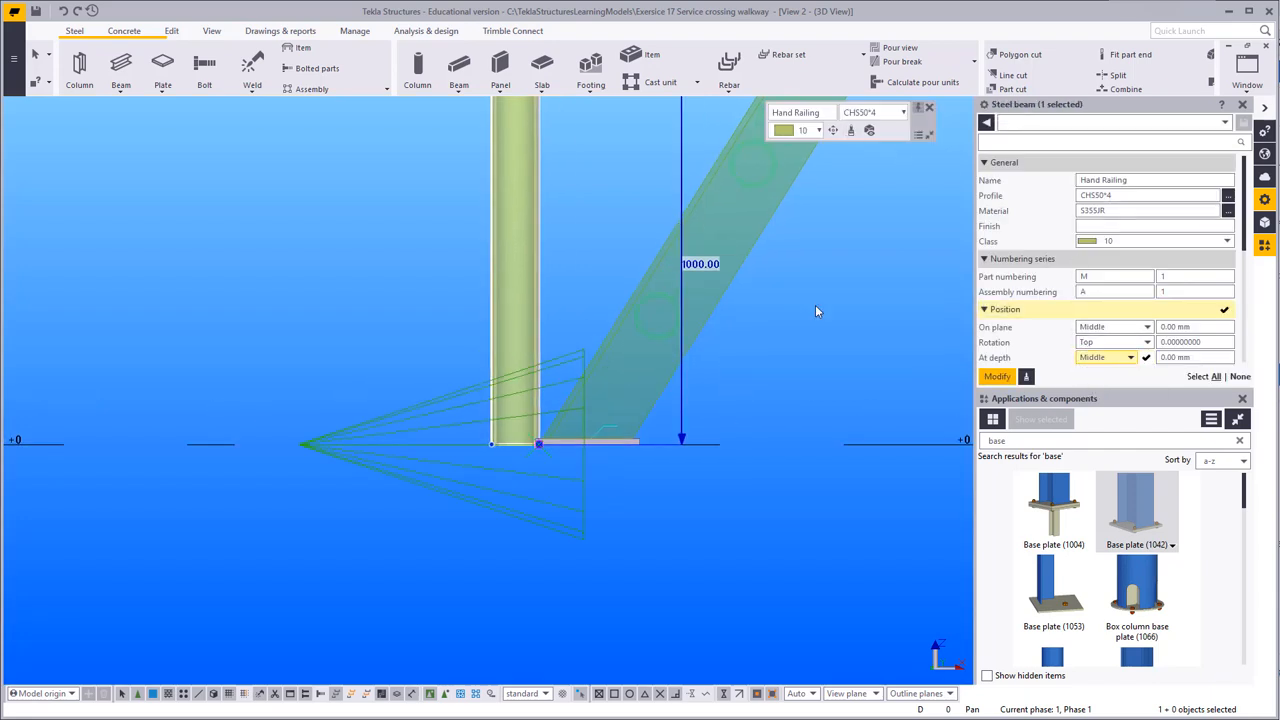
pyautogui.click(1010, 378)
# Step: Move the vertical Hand Railing post horizontally so its outer face meets the stair beam's lower corner on top of the base plate
pyautogui.scroll(5, 809, 408)
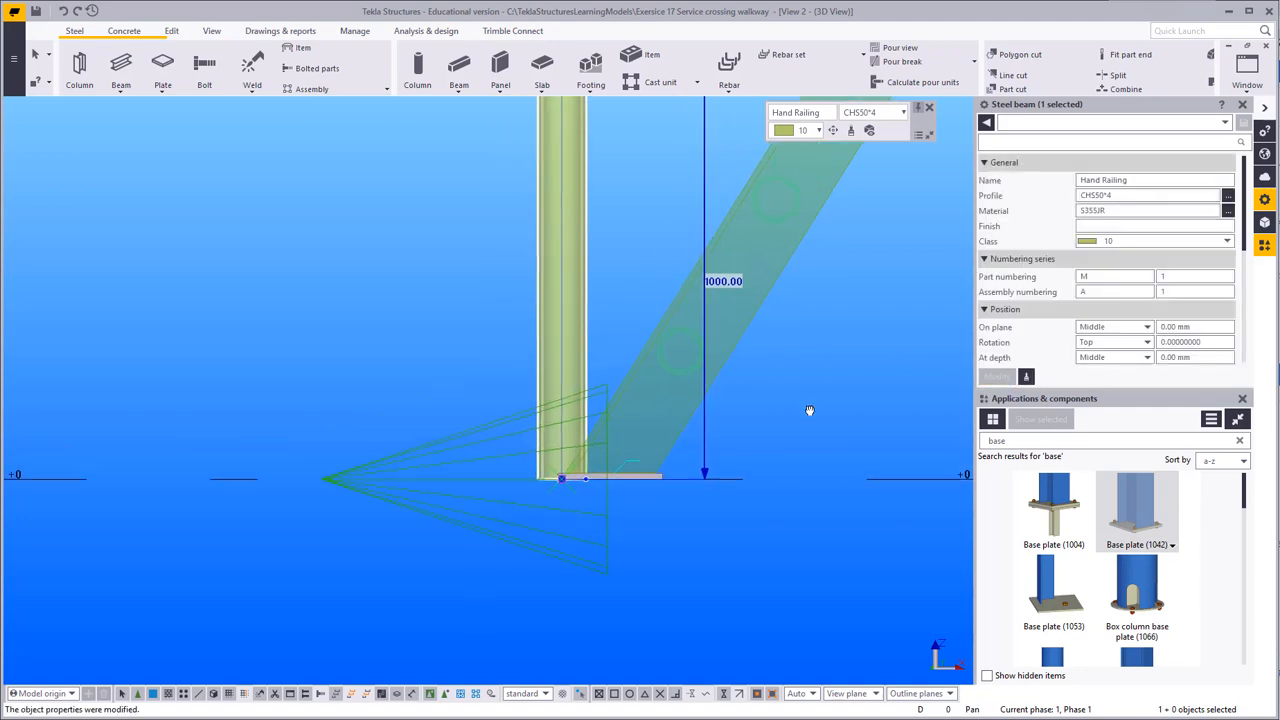
pyautogui.rightClick(451, 229)
pyautogui.click(490, 337)
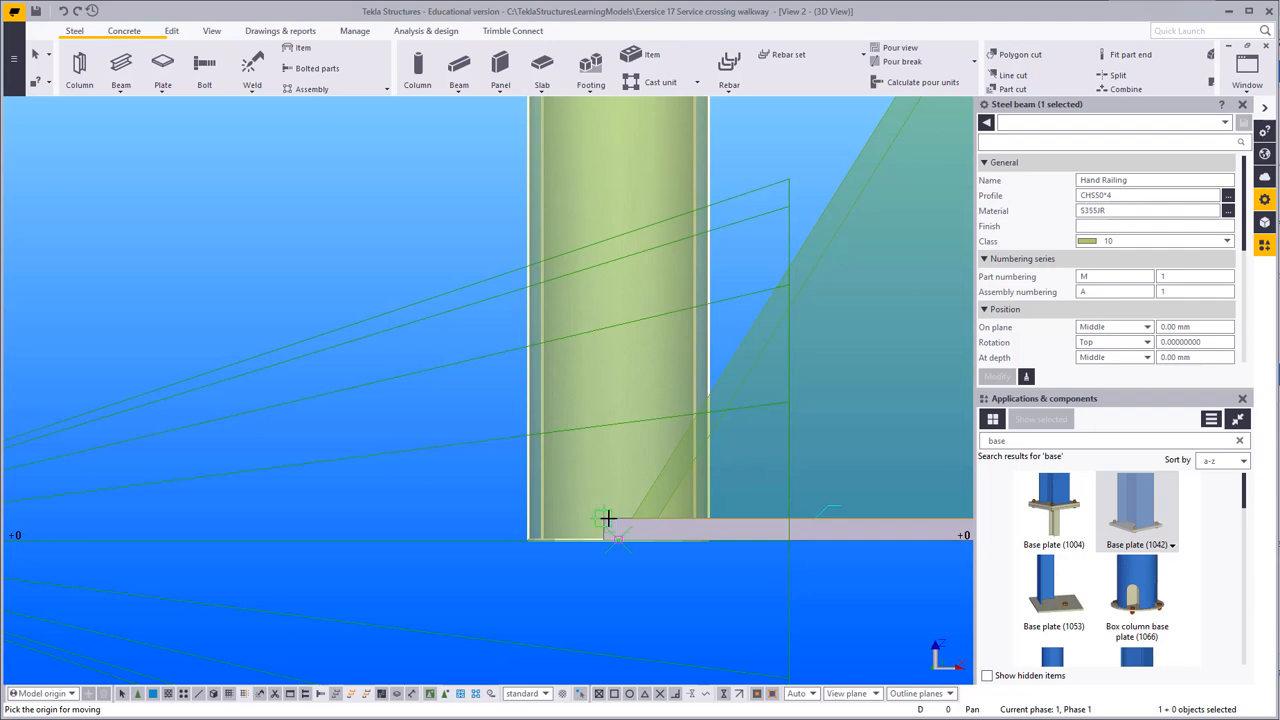
pyautogui.click(176, 38)
pyautogui.moveTo(629, 522); pyautogui.dragTo(674, 449, button='middle')
pyautogui.scroll(1, 674, 449)
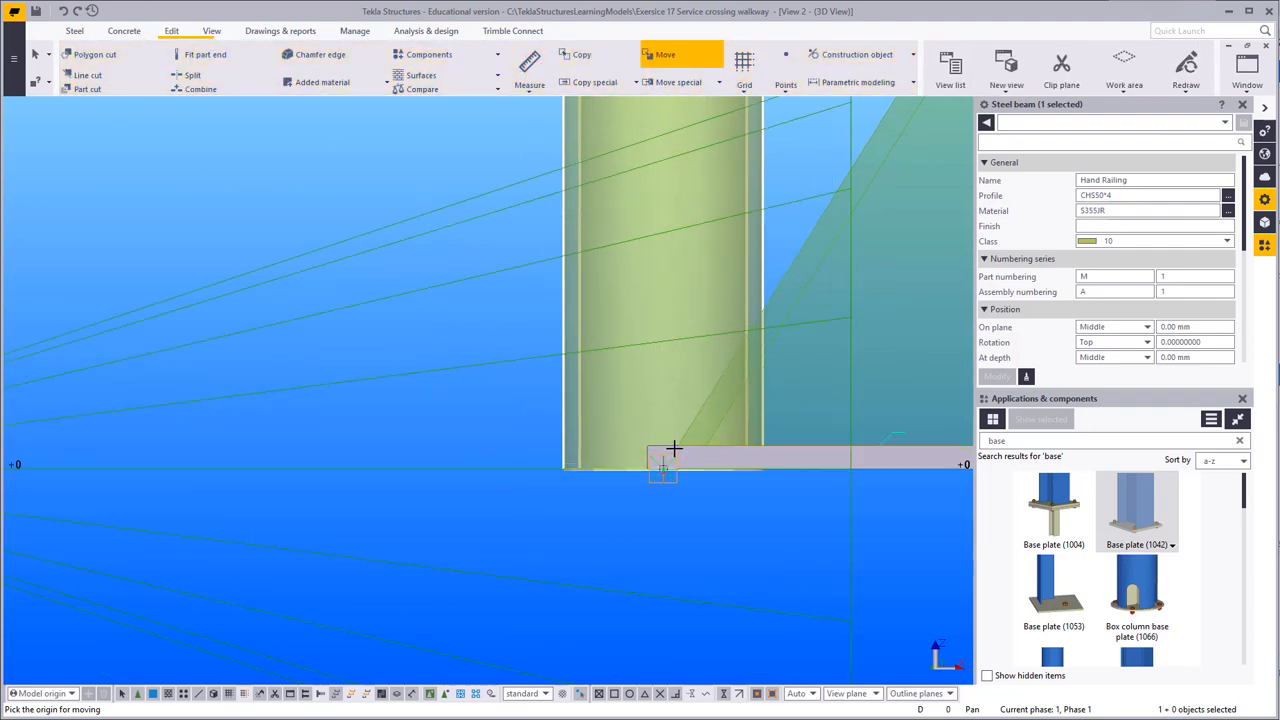
pyautogui.scroll(1, 674, 449)
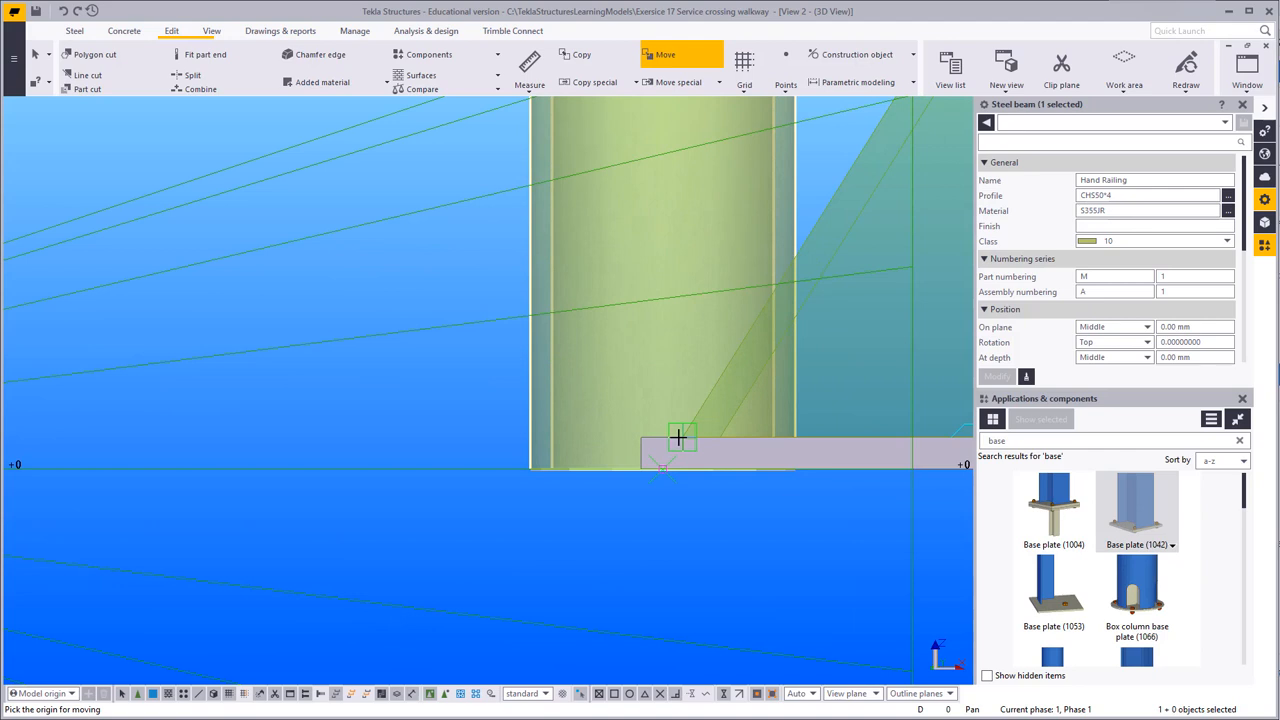
pyautogui.click(527, 435)
pyautogui.click(681, 437)
pyautogui.click(492, 397)
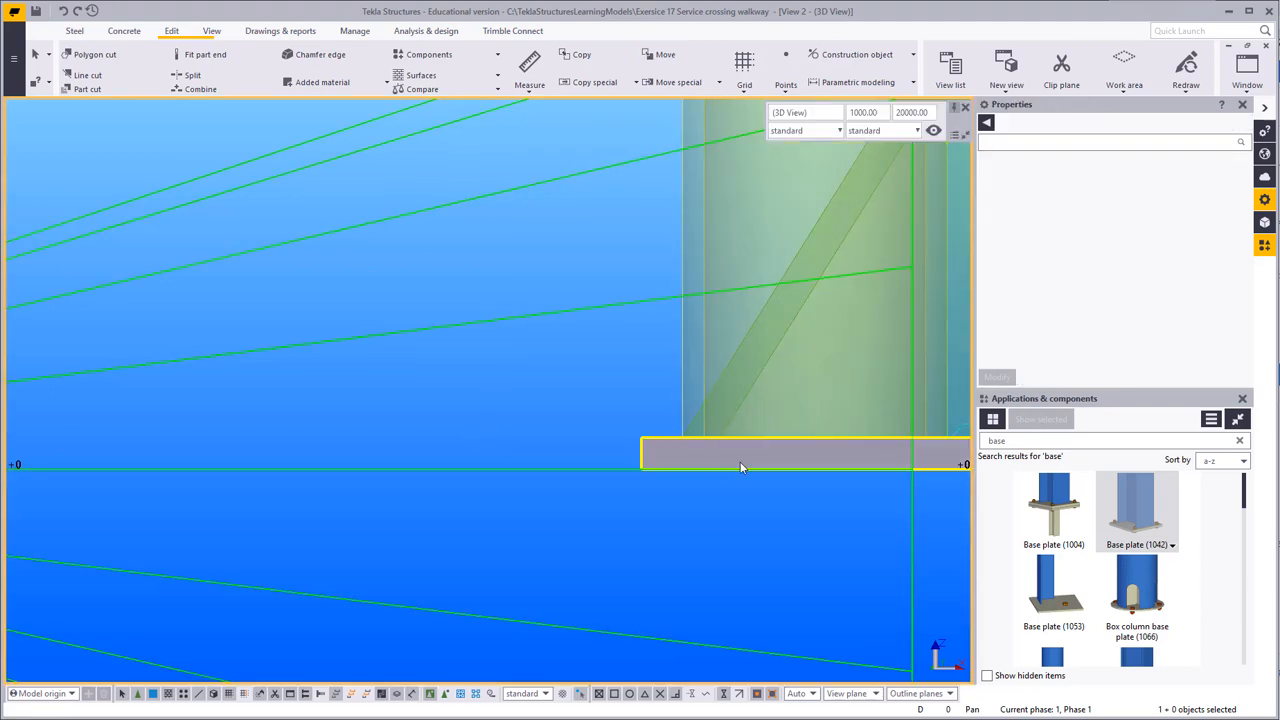
# Step: Move the vertical post a further 10 mm inward along the top of the base plate
pyautogui.scroll(5, 577, 480)
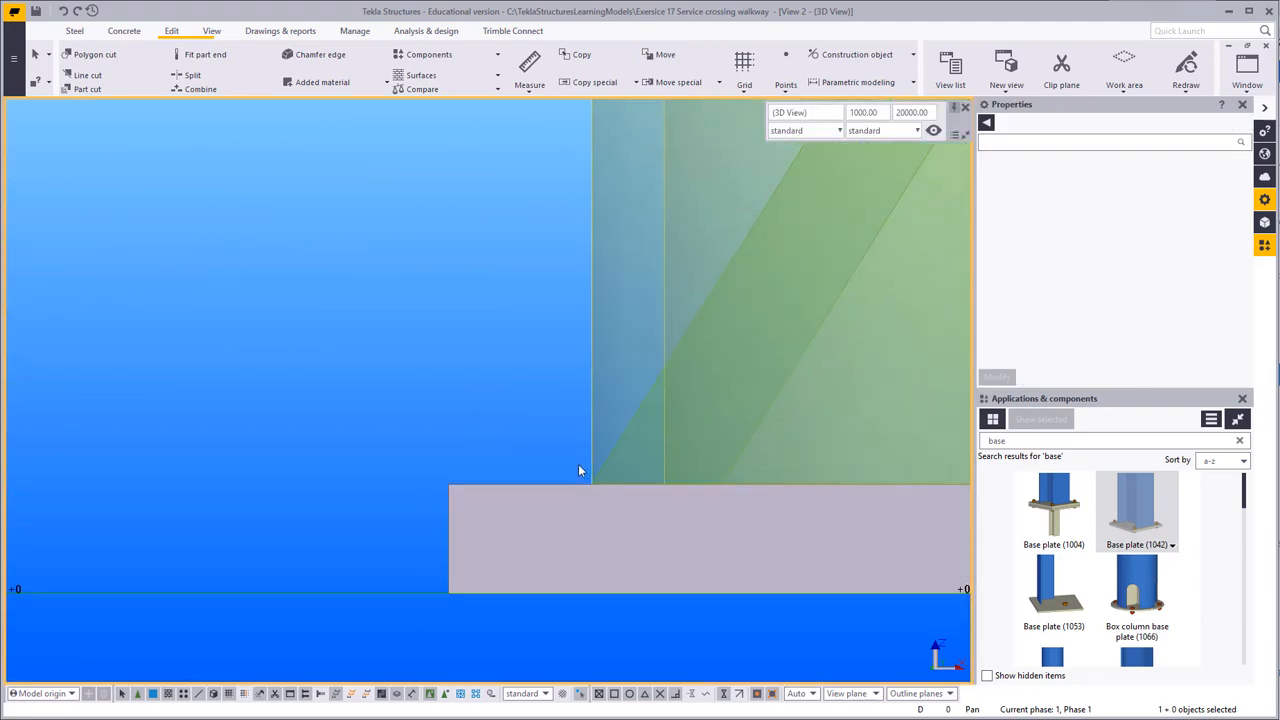
pyautogui.click(544, 359)
pyautogui.rightClick(503, 297)
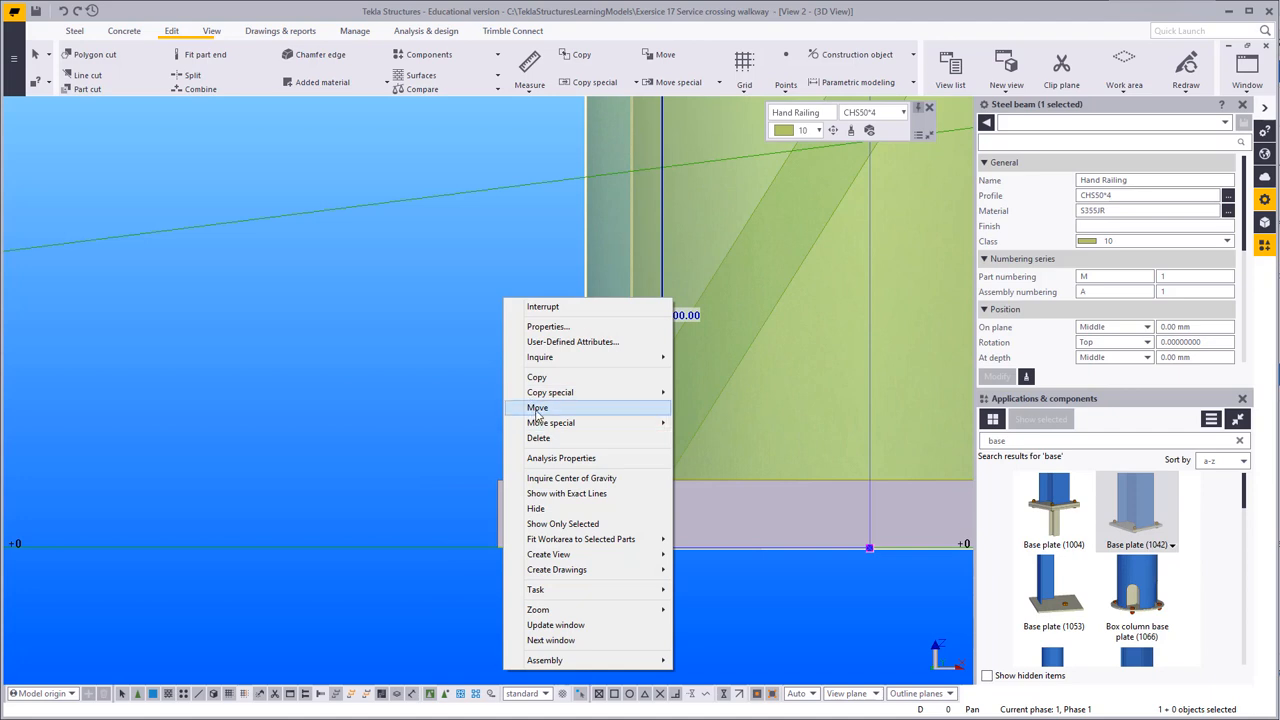
pyautogui.click(537, 409)
pyautogui.click(586, 478)
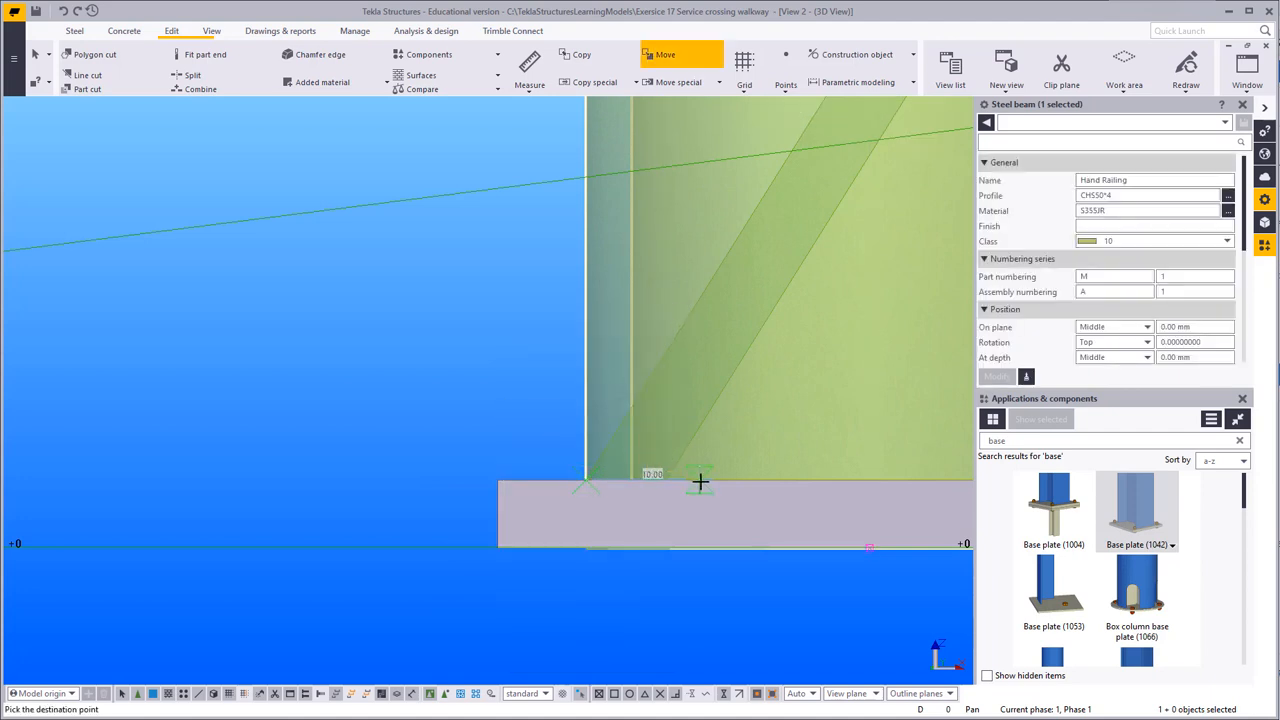
pyautogui.click(700, 482)
pyautogui.rightClick(486, 329)
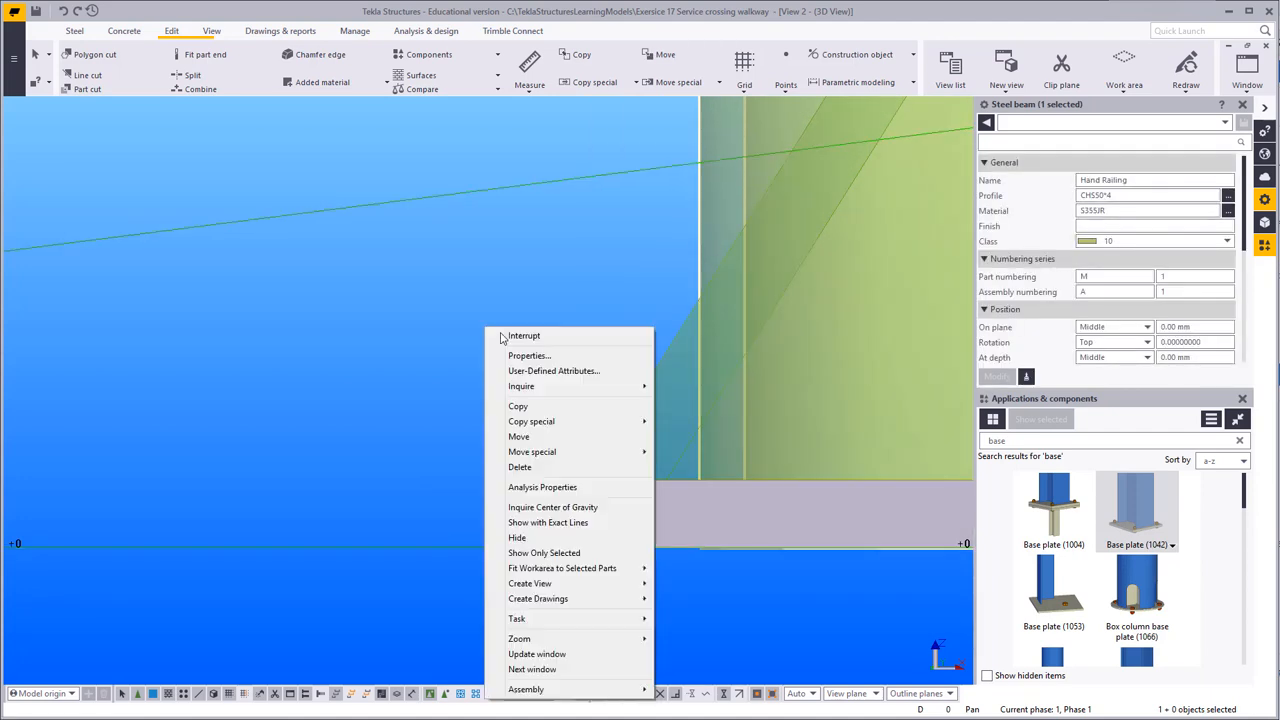
pyautogui.click(505, 337)
# Step: Fit the vertical post's lower end to the sloped upper edge of the stair beam
pyautogui.scroll(-2, 475, 521)
pyautogui.moveTo(507, 492); pyautogui.dragTo(496, 561, button='middle')
pyautogui.scroll(-3, 529, 559)
pyautogui.scroll(-3, 528, 554)
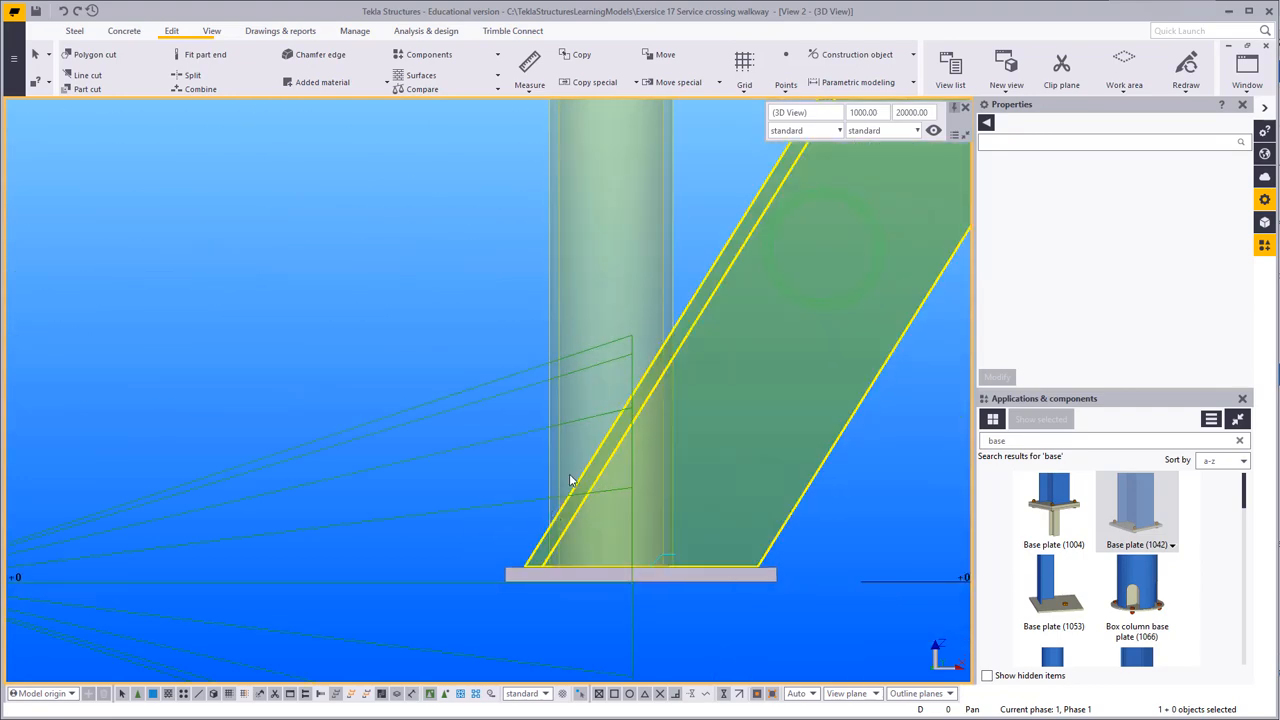
pyautogui.scroll(-3, 571, 514)
pyautogui.scroll(3, 593, 521)
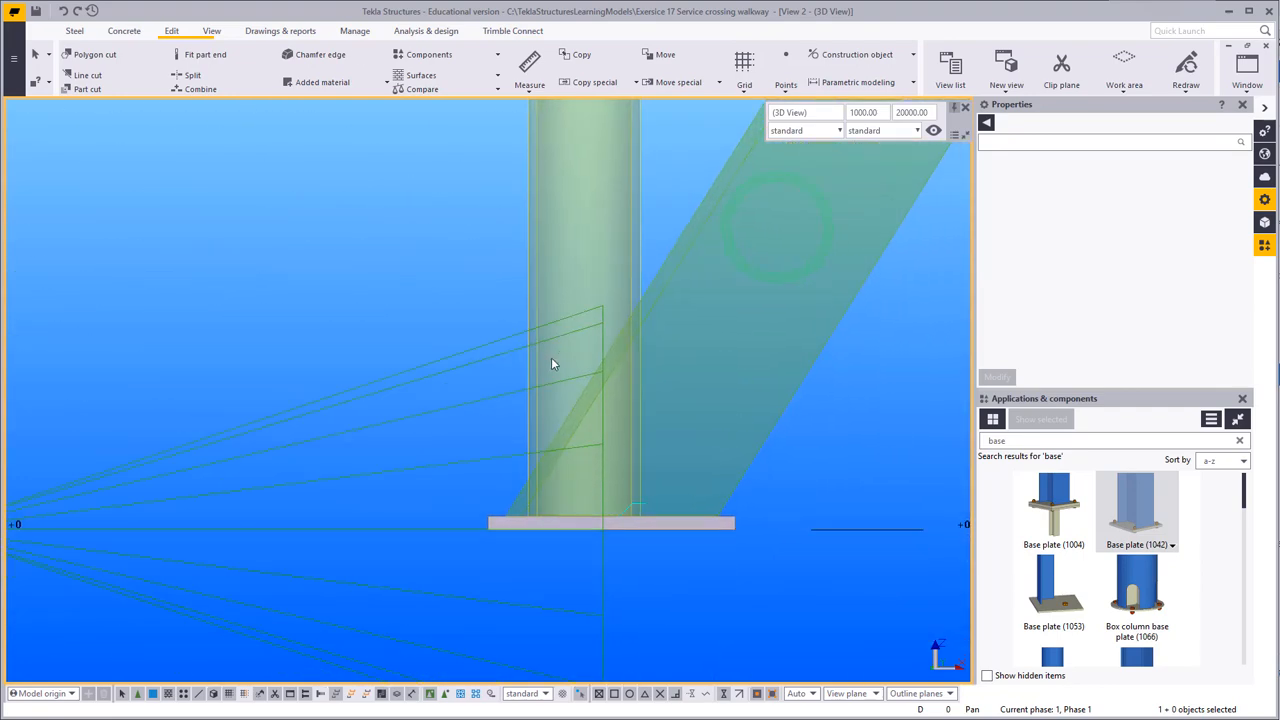
pyautogui.click(88, 76)
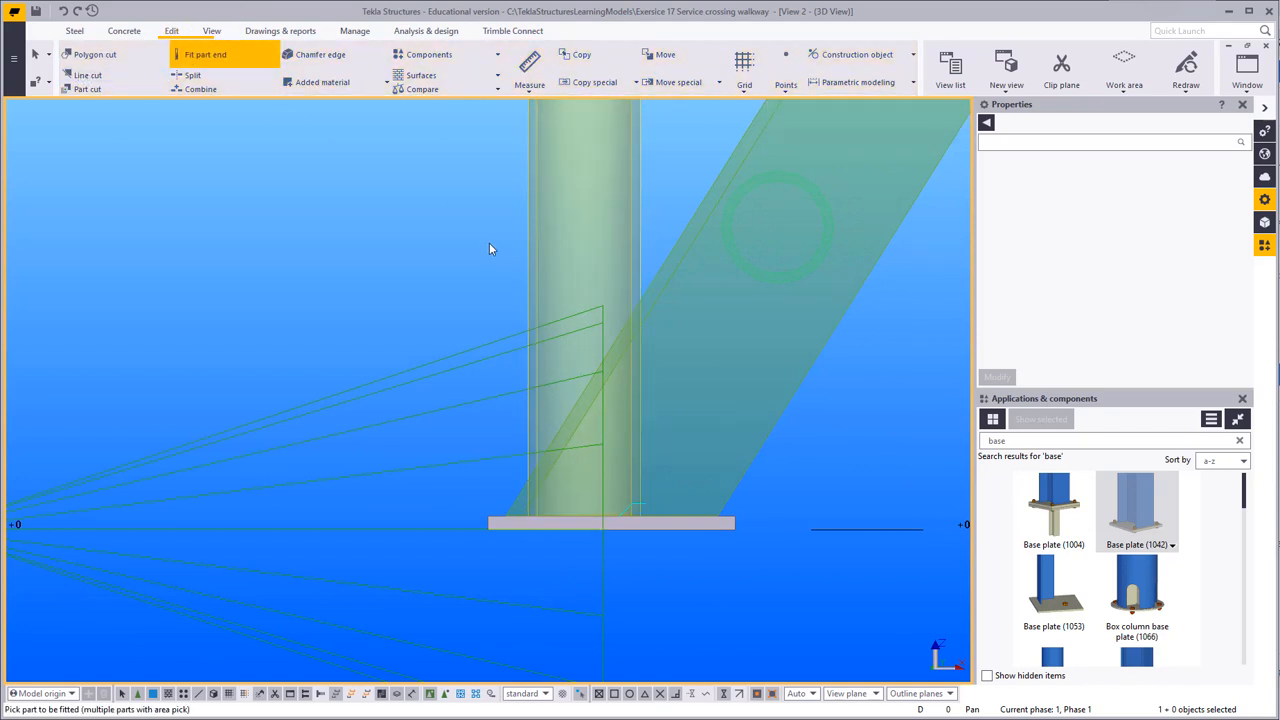
pyautogui.click(649, 296)
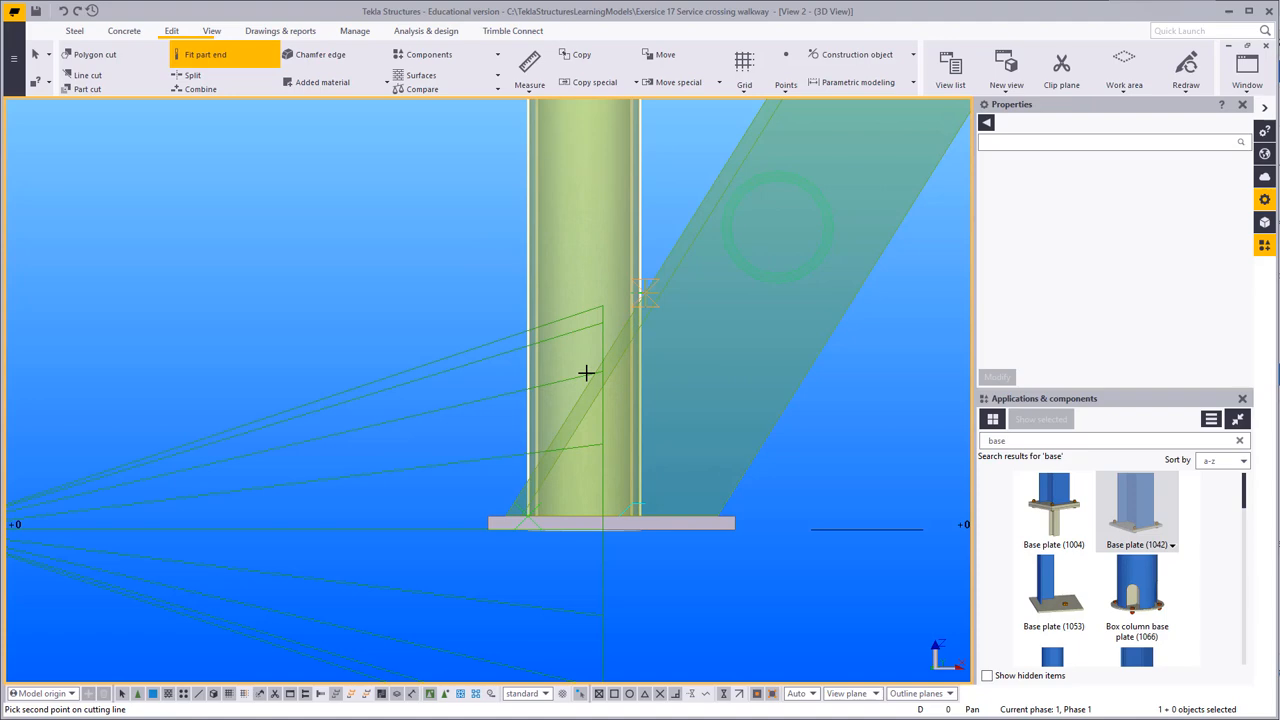
pyautogui.click(564, 425)
# Step: Join the vertical post's top to the sloped hand railing with the Cranked beam (41) component
pyautogui.scroll(-5, 548, 590)
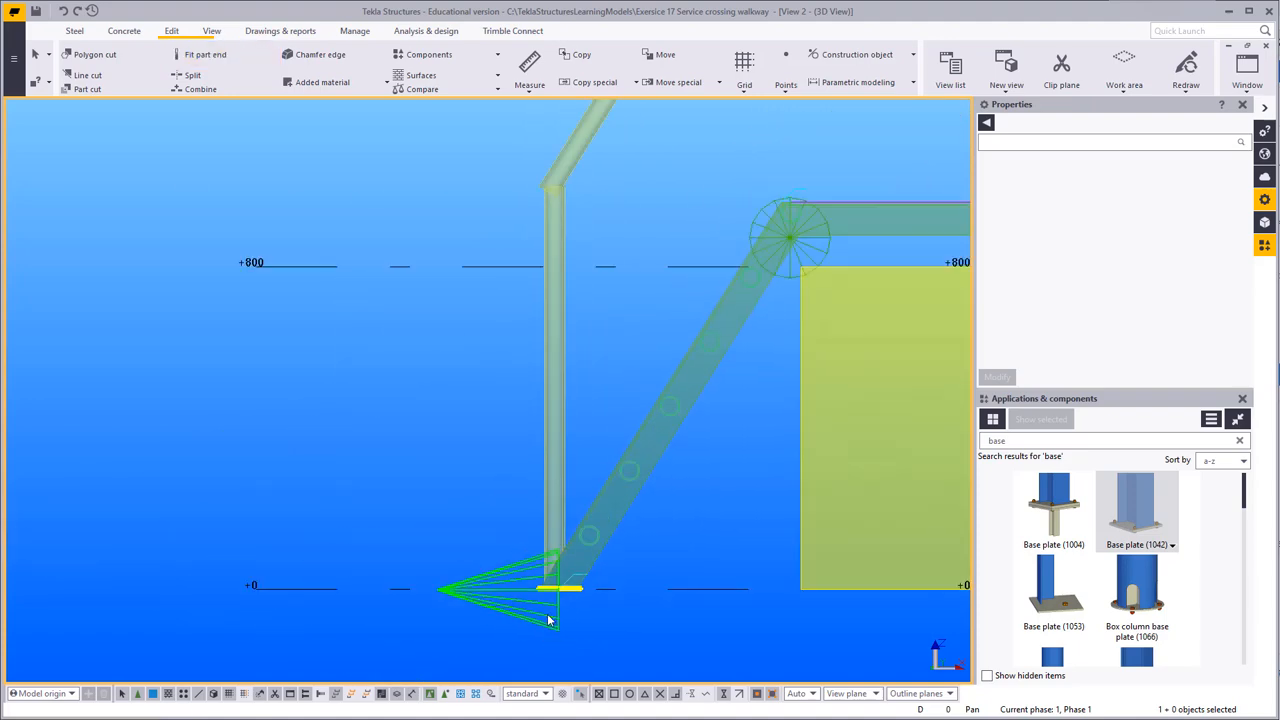
pyautogui.scroll(-4, 548, 618)
pyautogui.scroll(6, 521, 370)
pyautogui.scroll(3, 647, 589)
pyautogui.moveTo(543, 597); pyautogui.dragTo(546, 480, button='middle')
pyautogui.scroll(2, 546, 482)
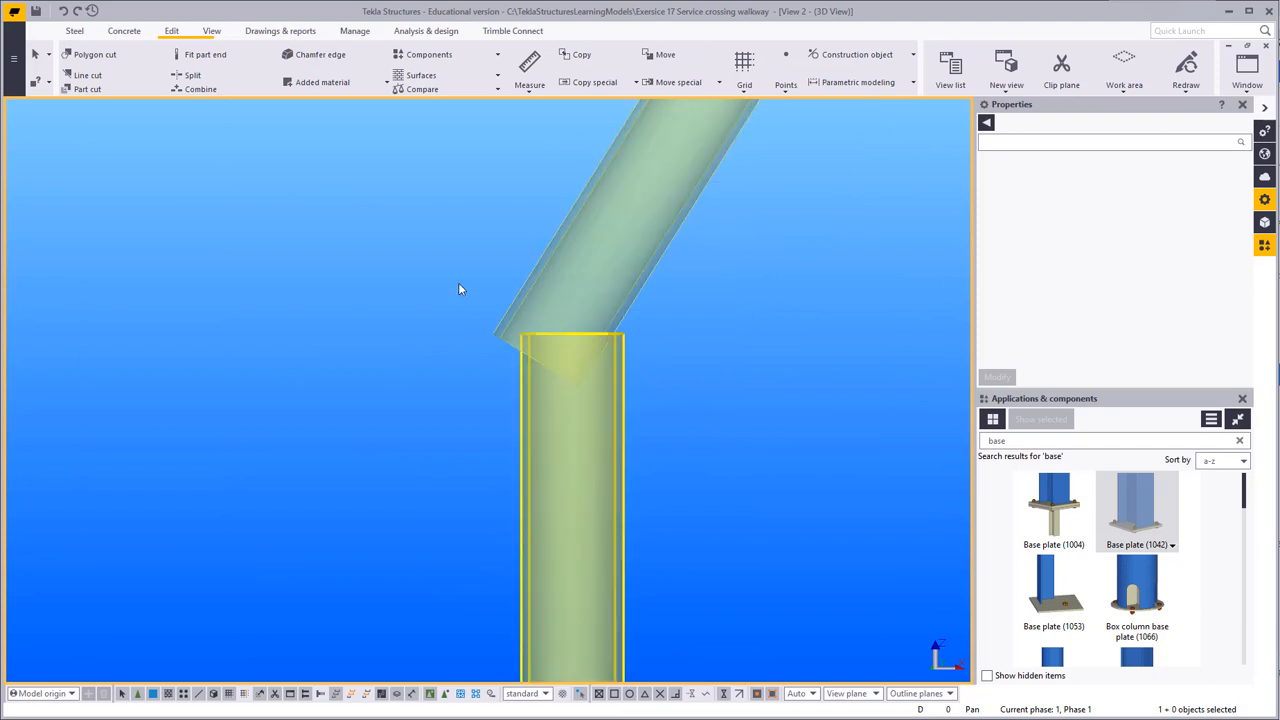
pyautogui.click(1080, 445)
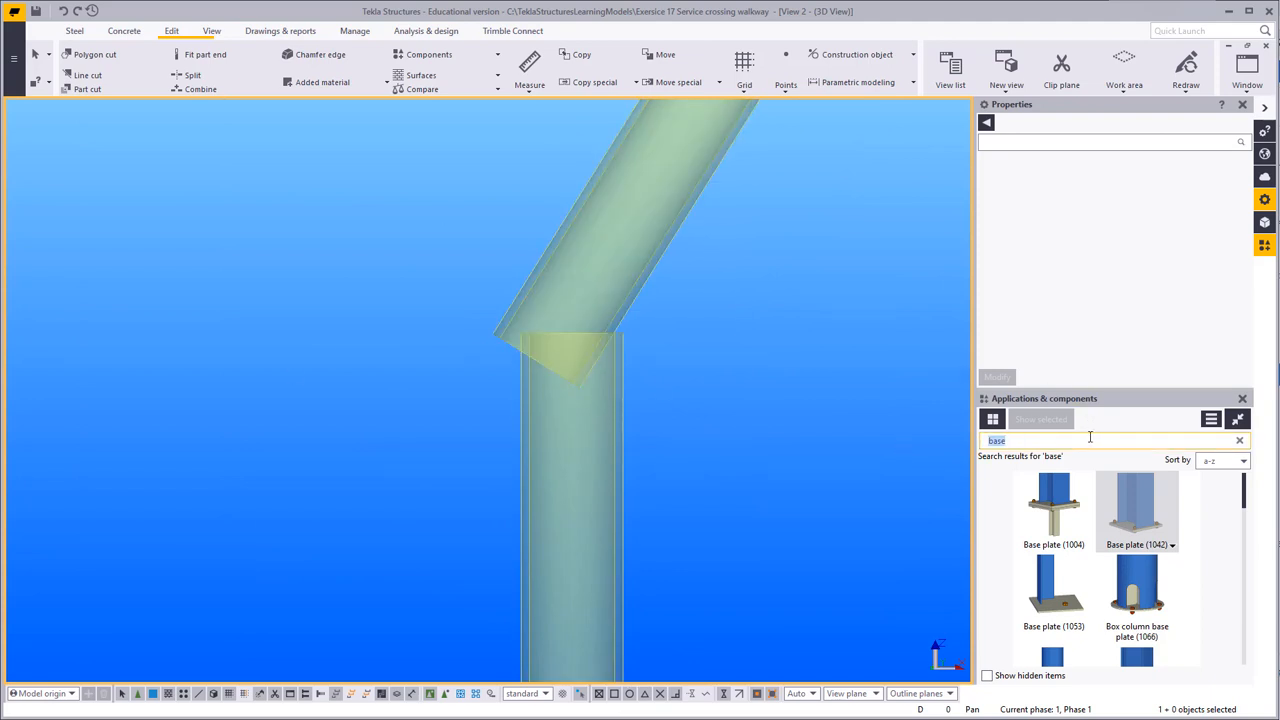
pyautogui.write('c')
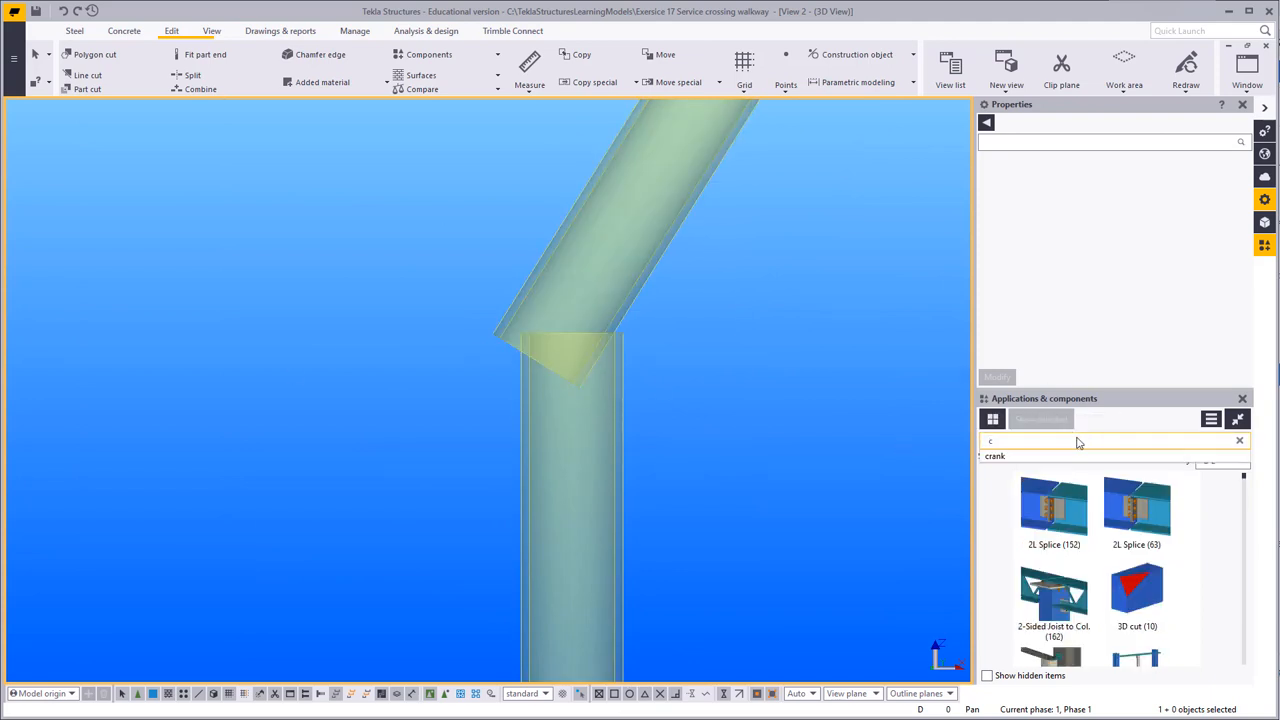
pyautogui.write('ra')
pyautogui.click(1057, 508)
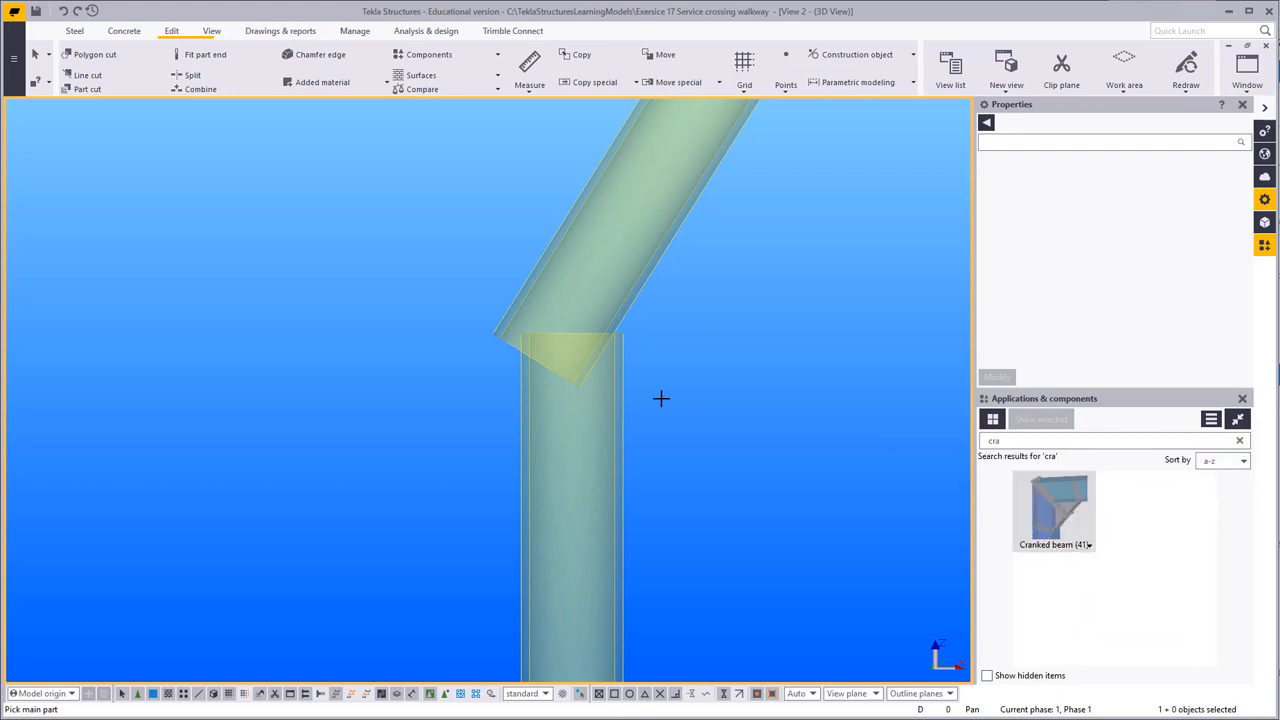
pyautogui.click(620, 366)
pyautogui.click(623, 302)
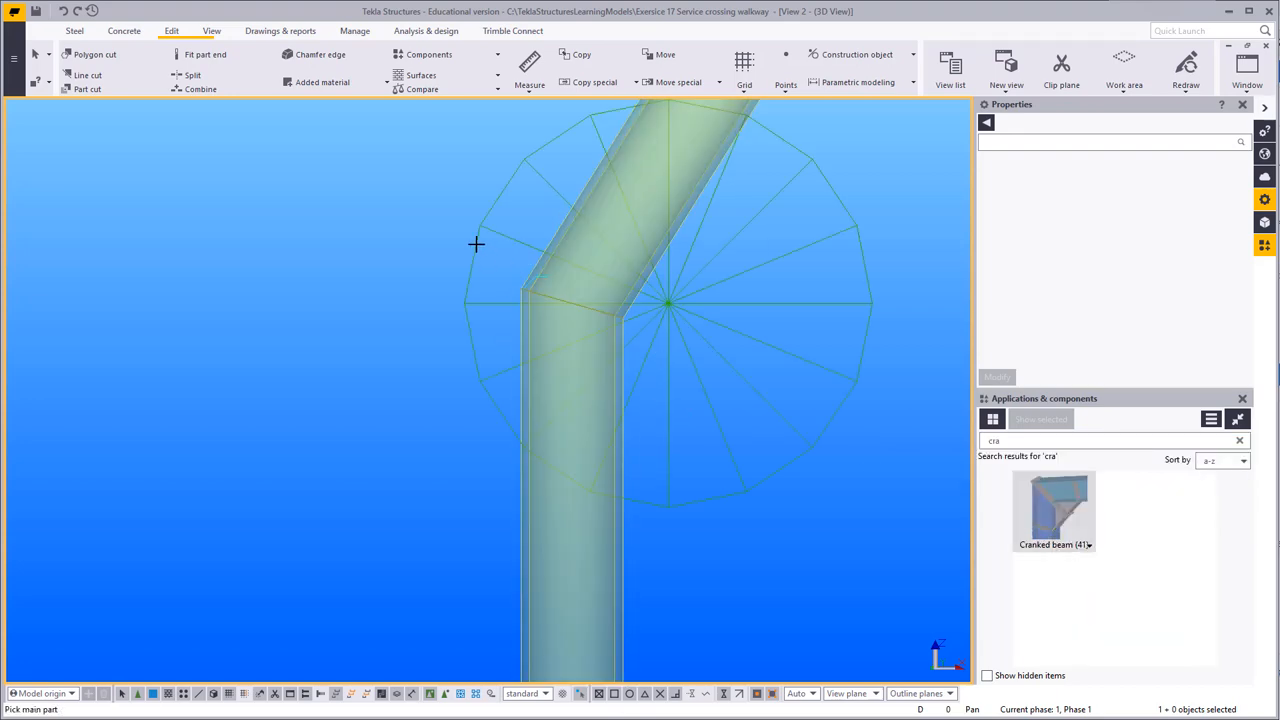
# Step: Copy the vertical post from its base point at the stair foot to the start of the walkway plate at the stair's upper end
pyautogui.scroll(-5, 409, 343)
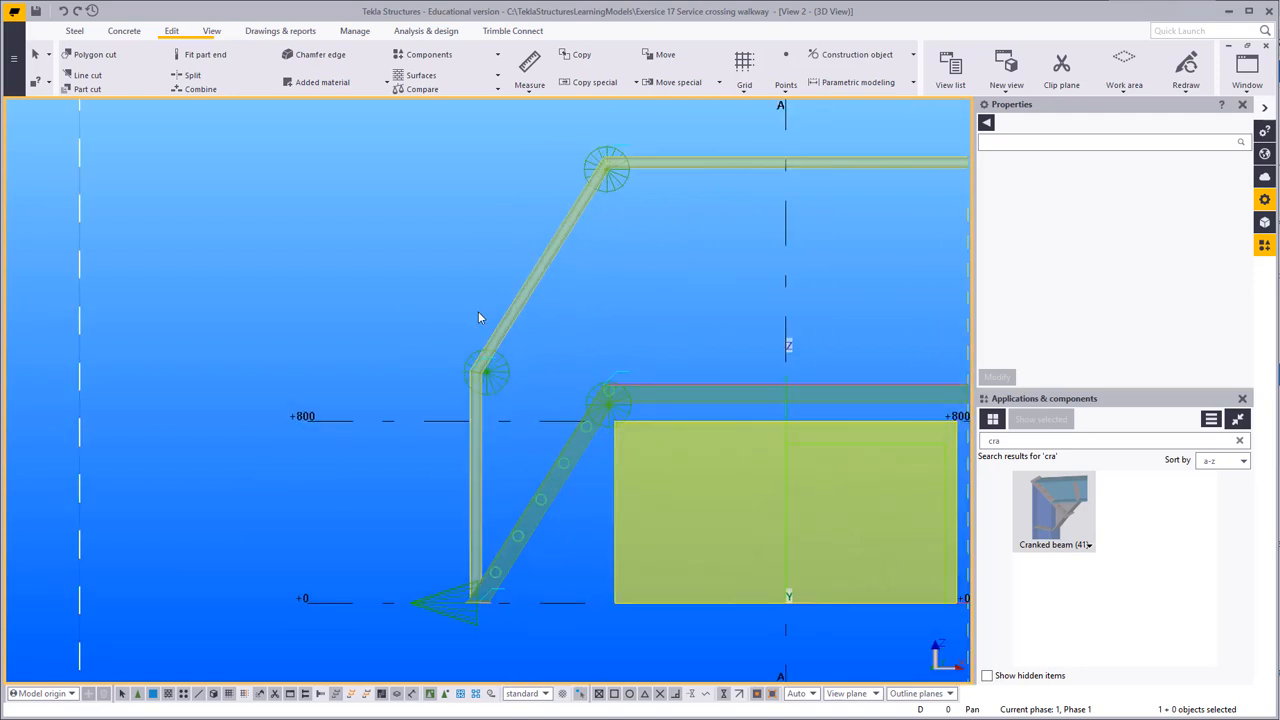
pyautogui.moveTo(523, 348); pyautogui.dragTo(519, 357, button='middle')
pyautogui.scroll(1, 438, 482)
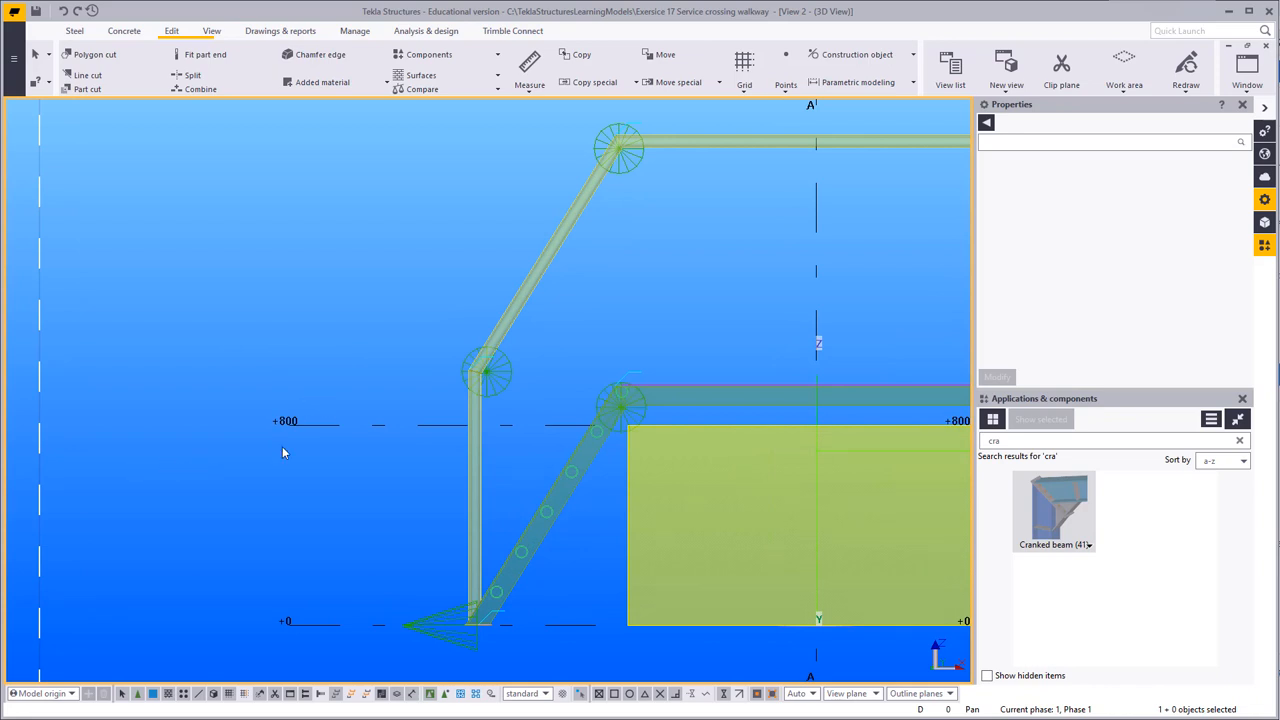
pyautogui.click(467, 440)
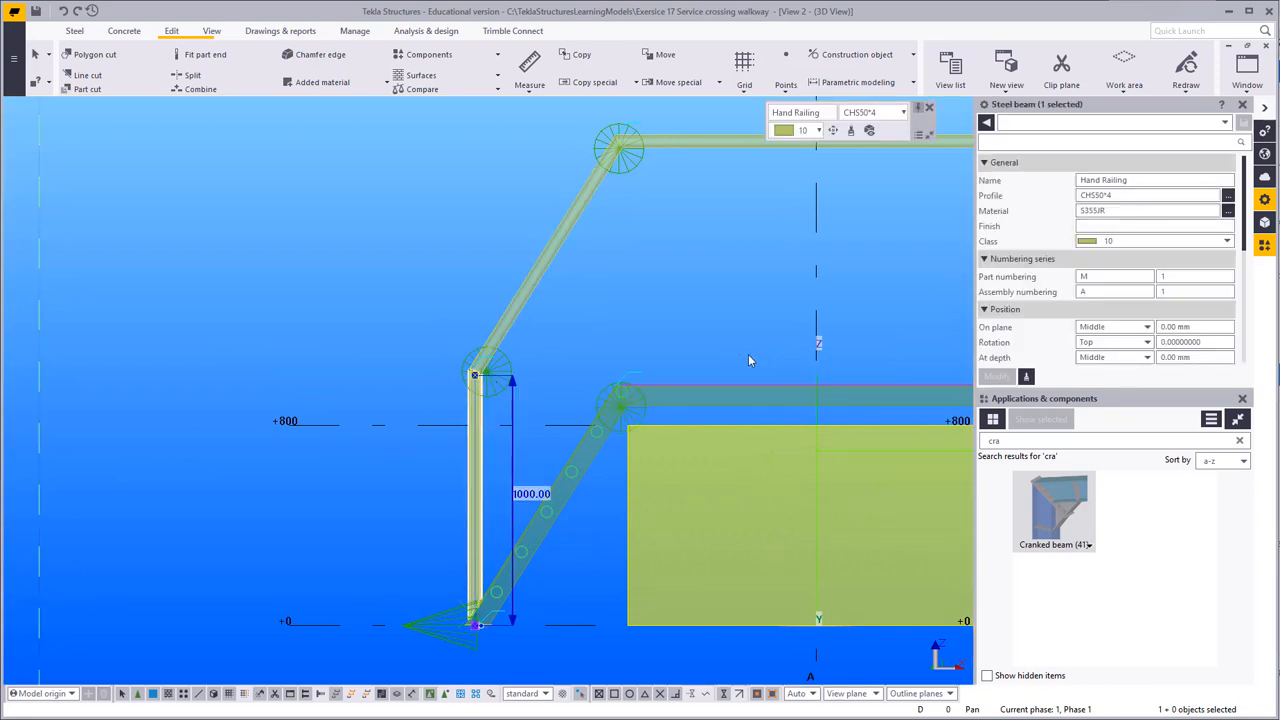
pyautogui.rightClick(437, 226)
pyautogui.click(477, 308)
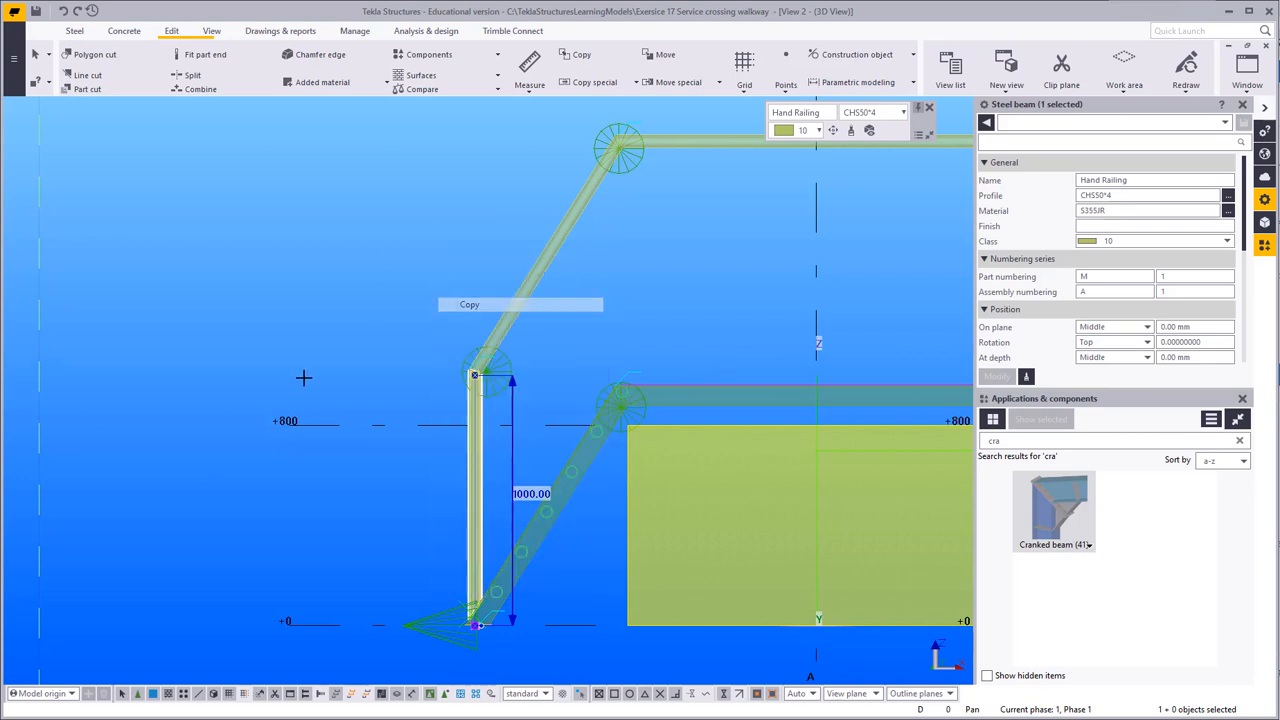
pyautogui.moveTo(430, 643); pyautogui.dragTo(430, 483, button='middle')
pyautogui.scroll(5, 478, 458)
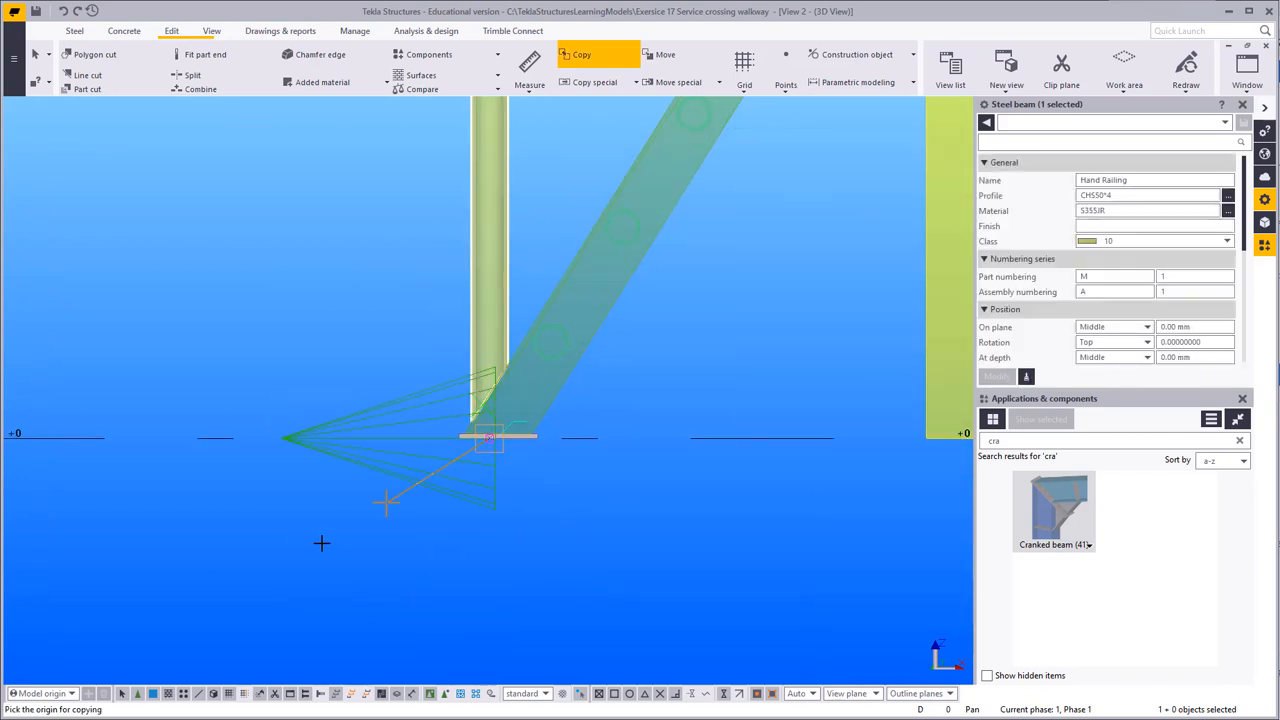
pyautogui.scroll(-4, 321, 543)
pyautogui.moveTo(597, 194); pyautogui.dragTo(551, 337, button='middle')
pyautogui.scroll(10, 551, 335)
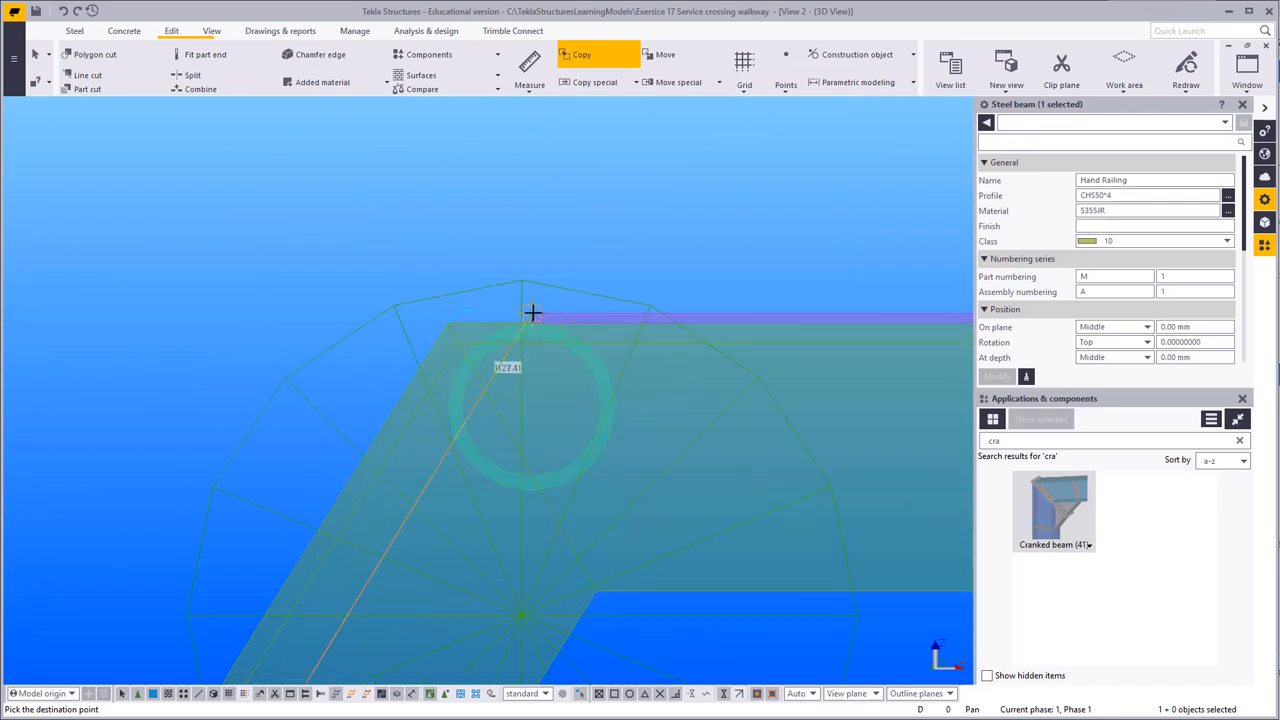
pyautogui.click(531, 316)
pyautogui.rightClick(334, 194)
pyautogui.click(371, 206)
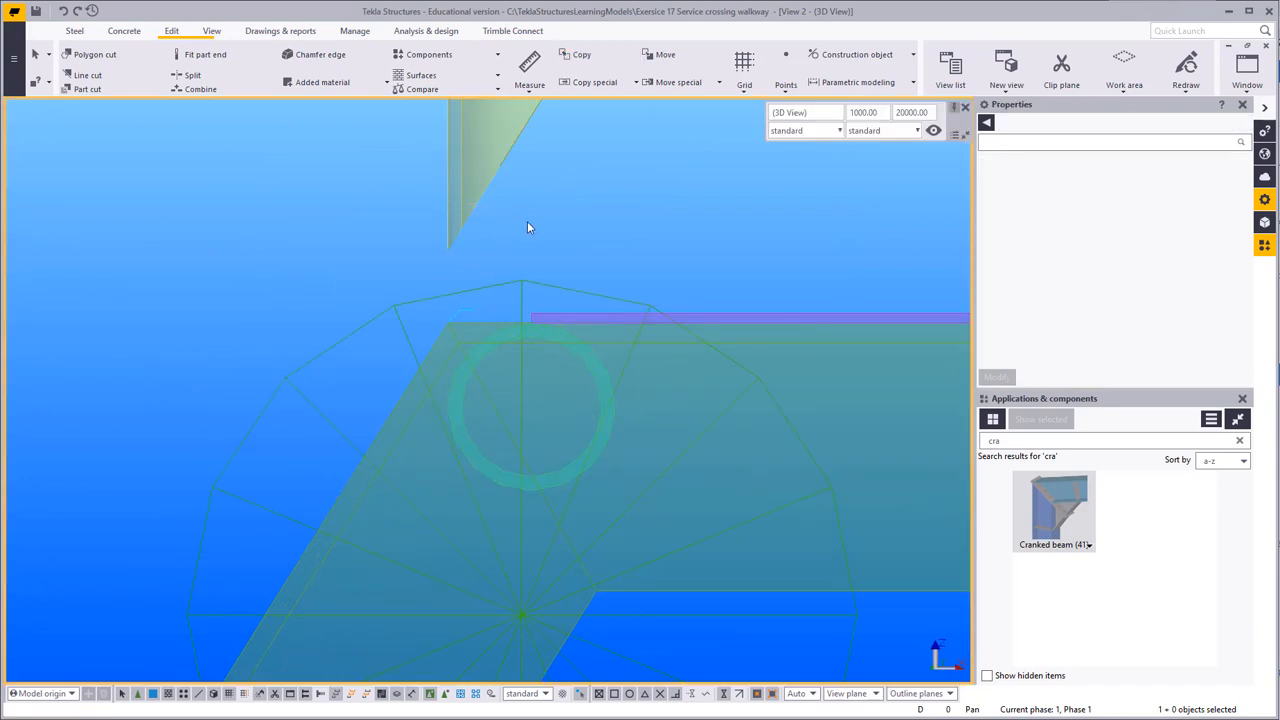
# Step: Delete the sloped fitting from the copied post's lower end and move the post 100 mm inward along the walkway
pyautogui.click(541, 232)
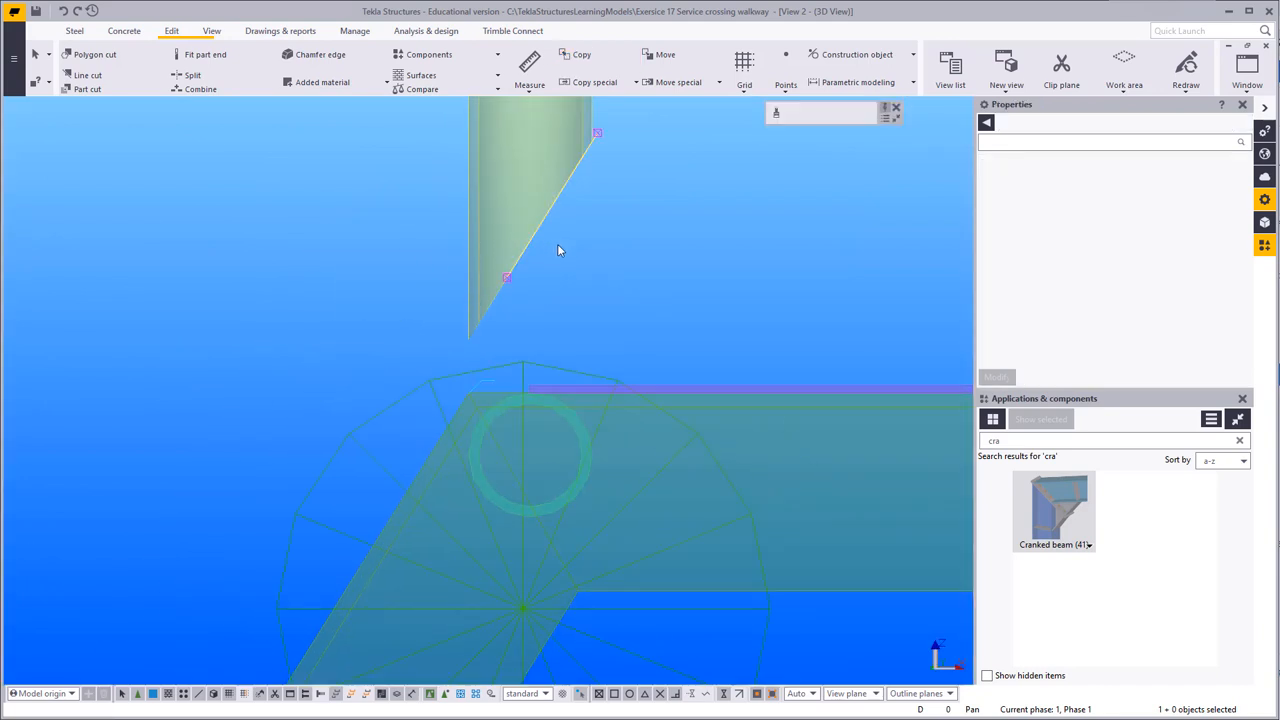
pyautogui.press('Delete')
pyautogui.rightClick(518, 200)
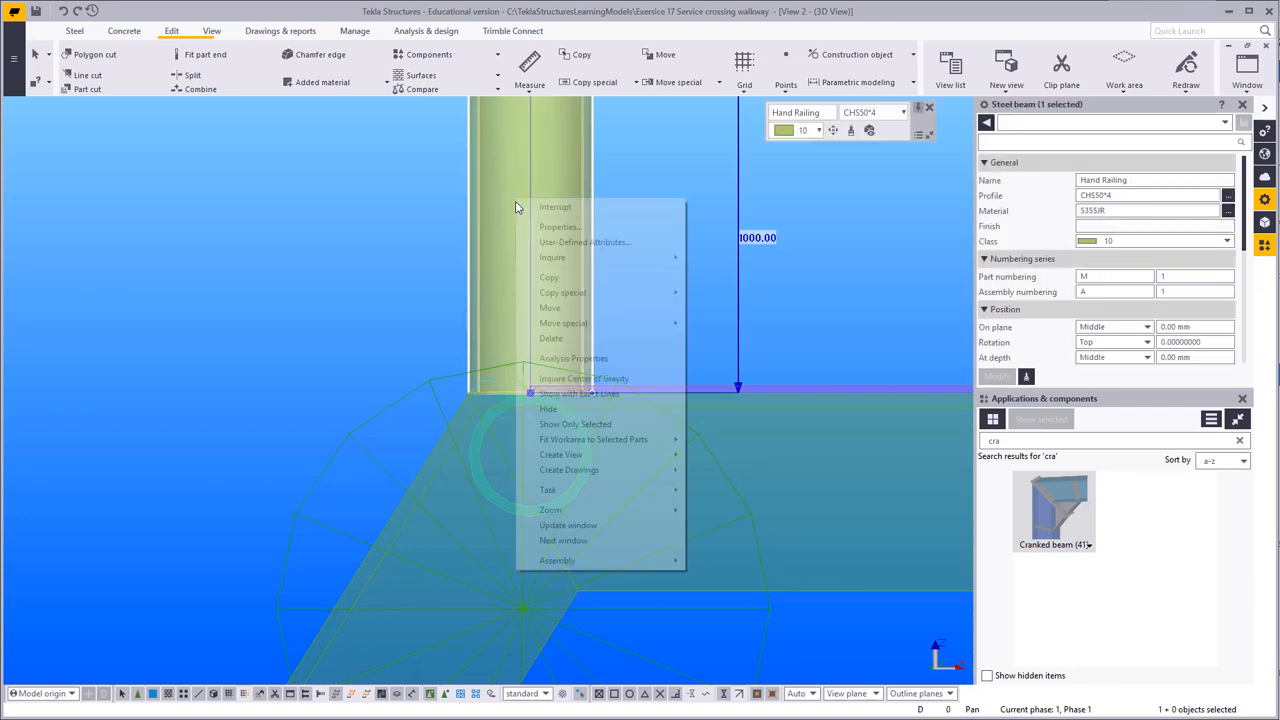
pyautogui.click(550, 307)
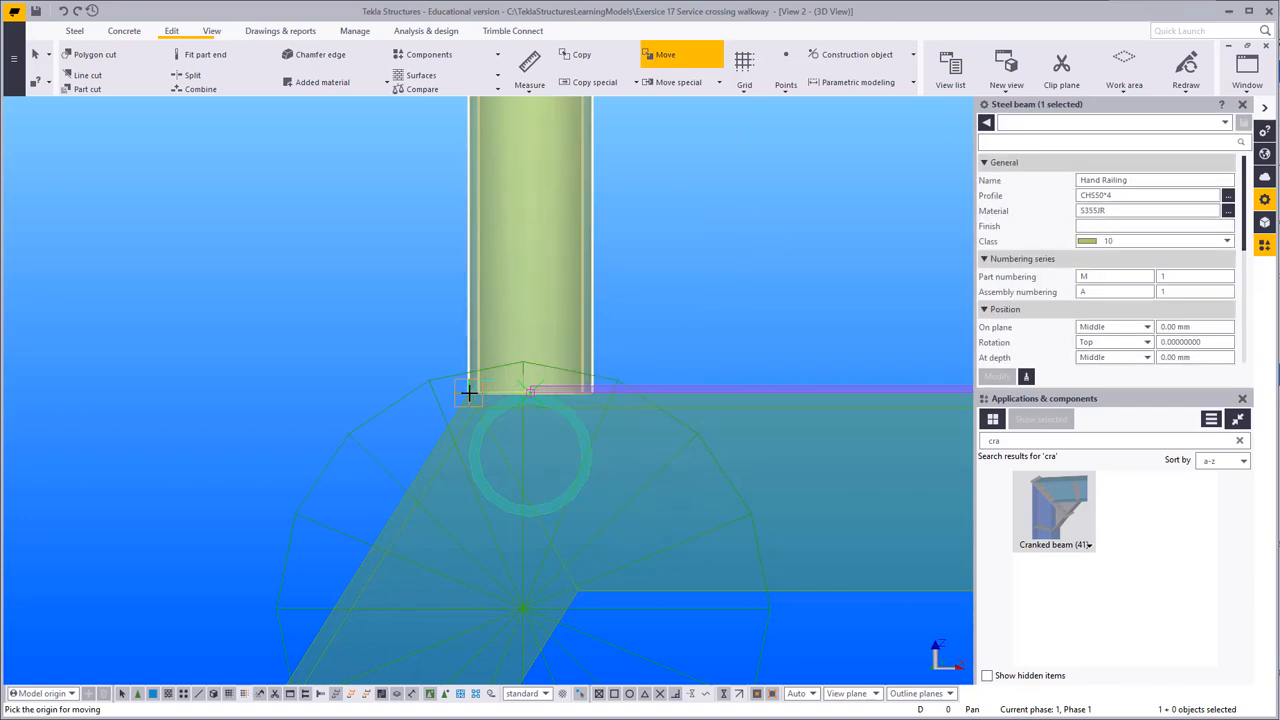
pyautogui.click(531, 390)
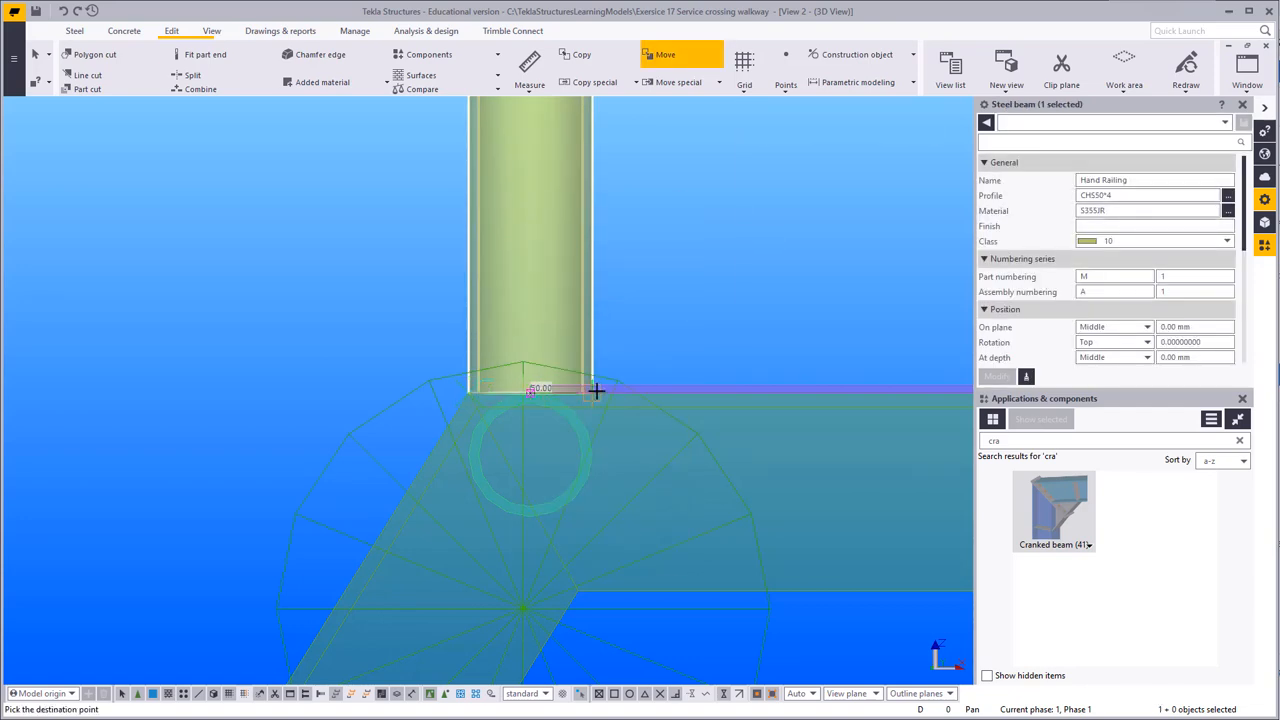
pyautogui.write('100')
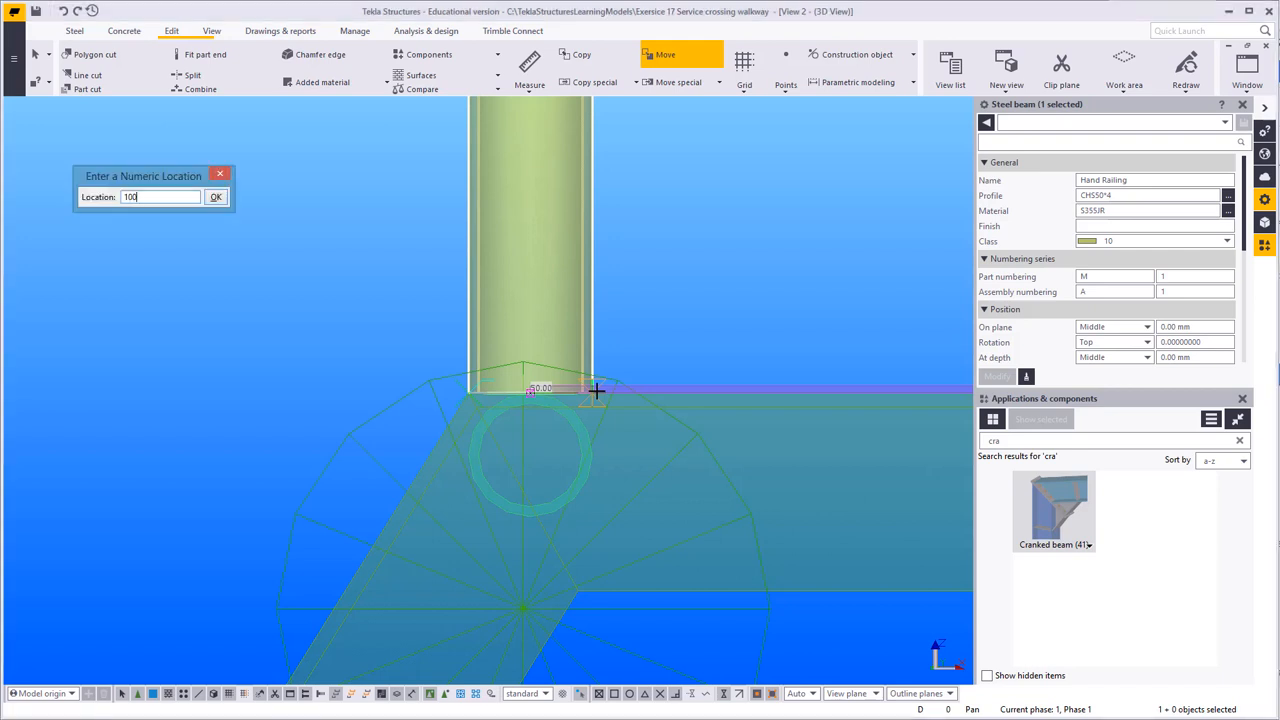
pyautogui.press('Return')
pyautogui.rightClick(425, 269)
pyautogui.click(446, 283)
pyautogui.click(470, 299)
# Step: Examine the joint between the copied post's top end and the horizontal hand railing
pyautogui.scroll(-8, 480, 306)
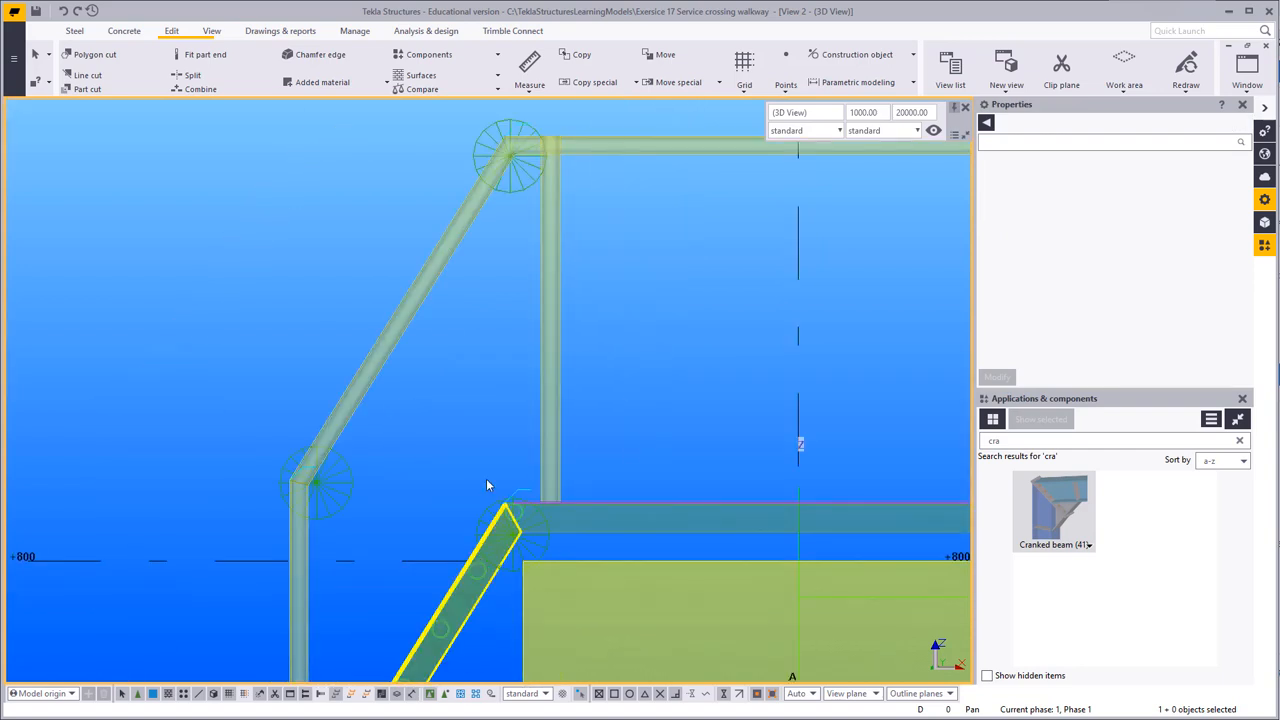
pyautogui.scroll(8, 545, 352)
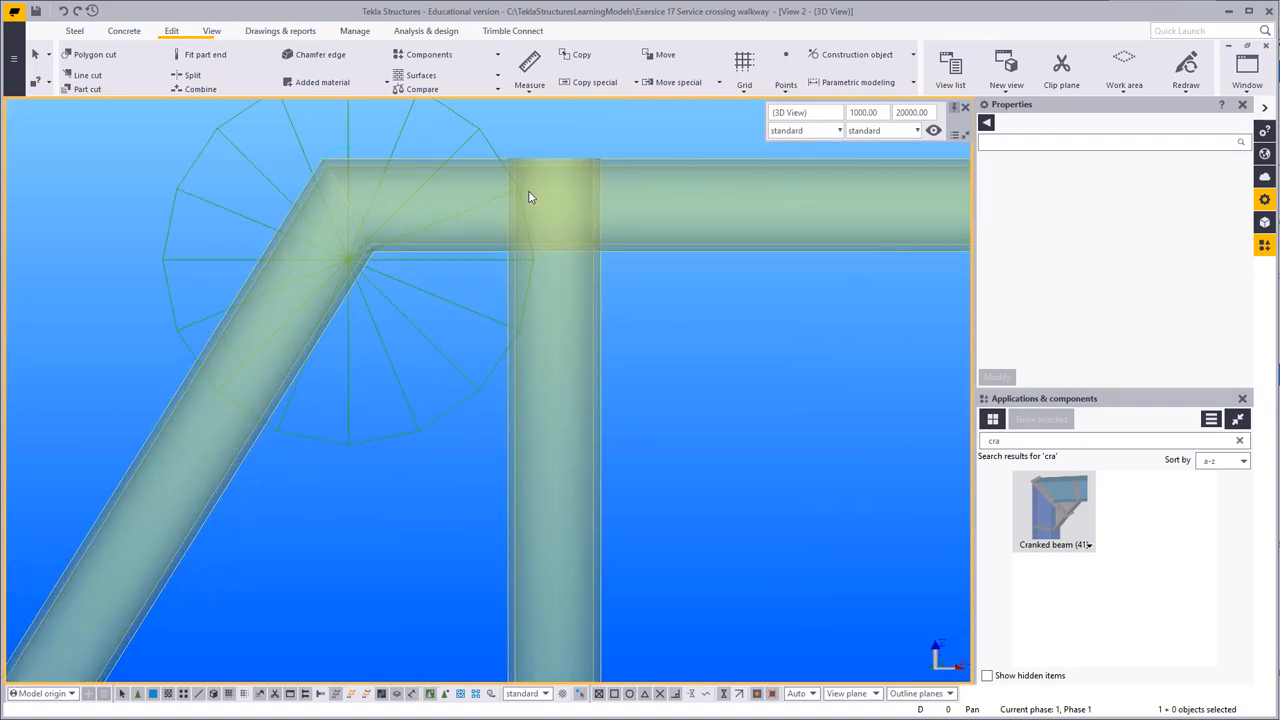
pyautogui.scroll(2, 571, 243)
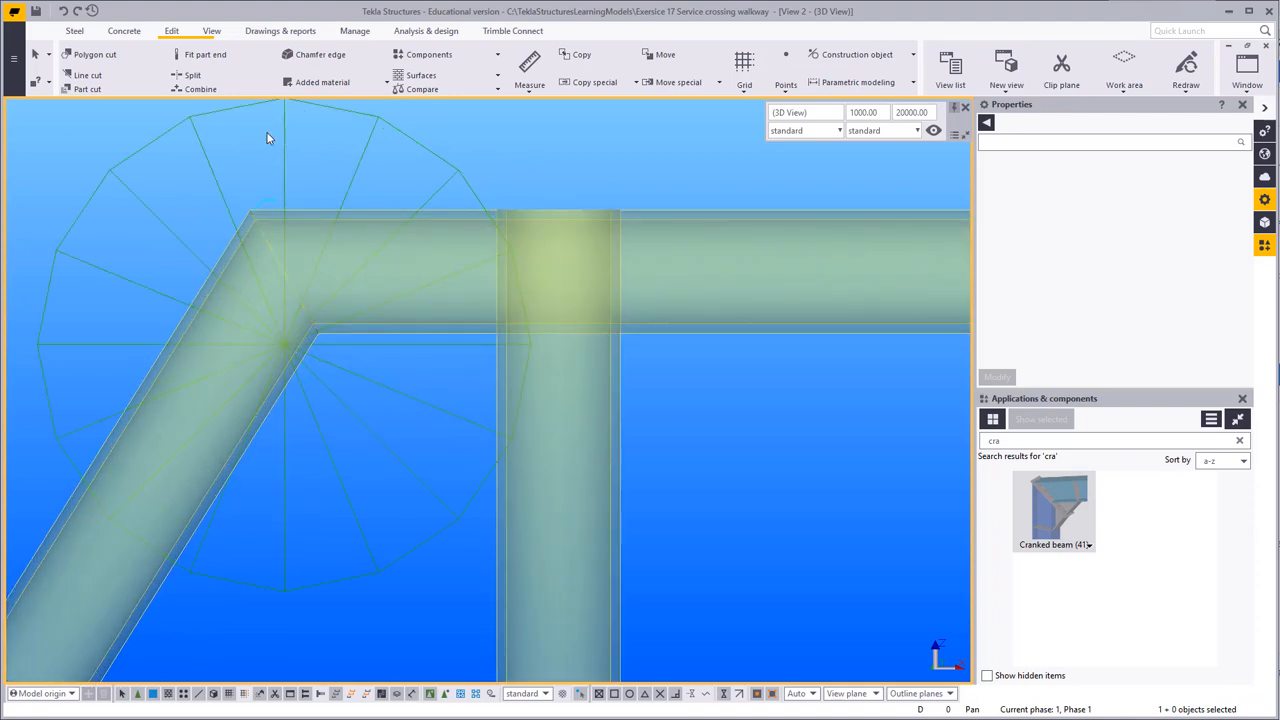
pyautogui.scroll(-3, 448, 326)
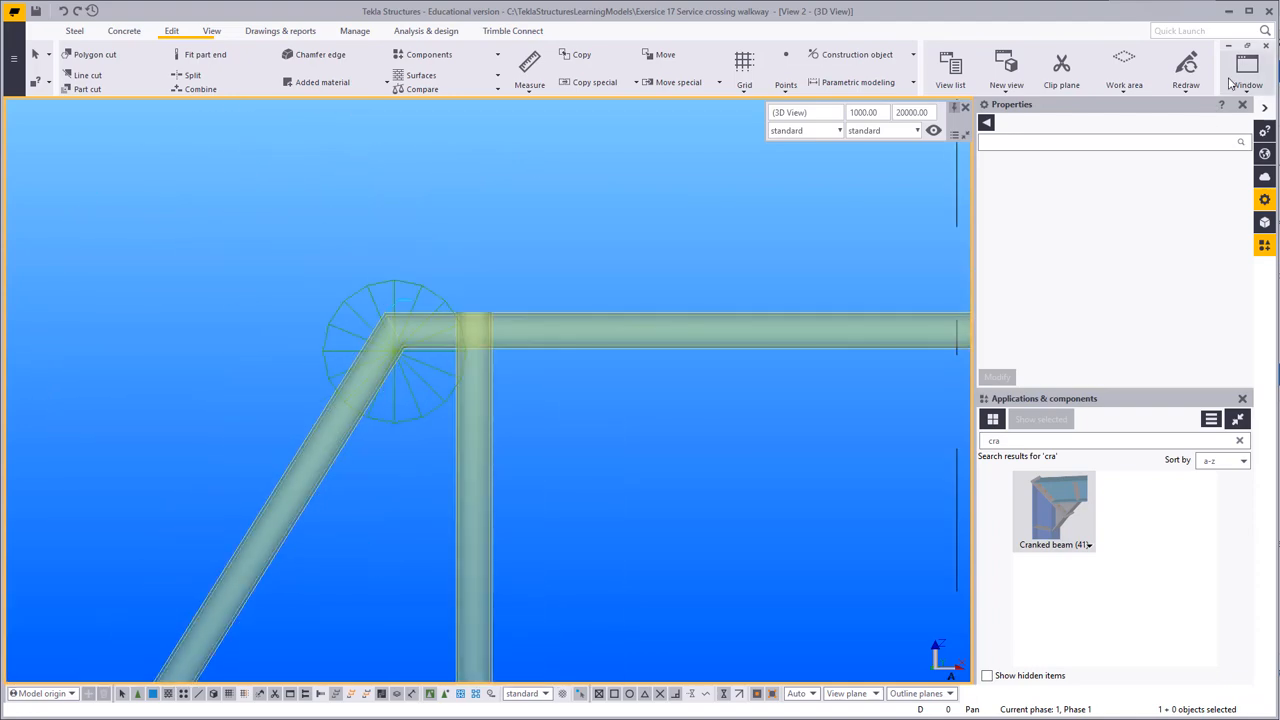
# Step: Return to the main 3D view and create a view on the top part plane of the copied vertical post
pyautogui.click(1247, 70)
pyautogui.click(1258, 187)
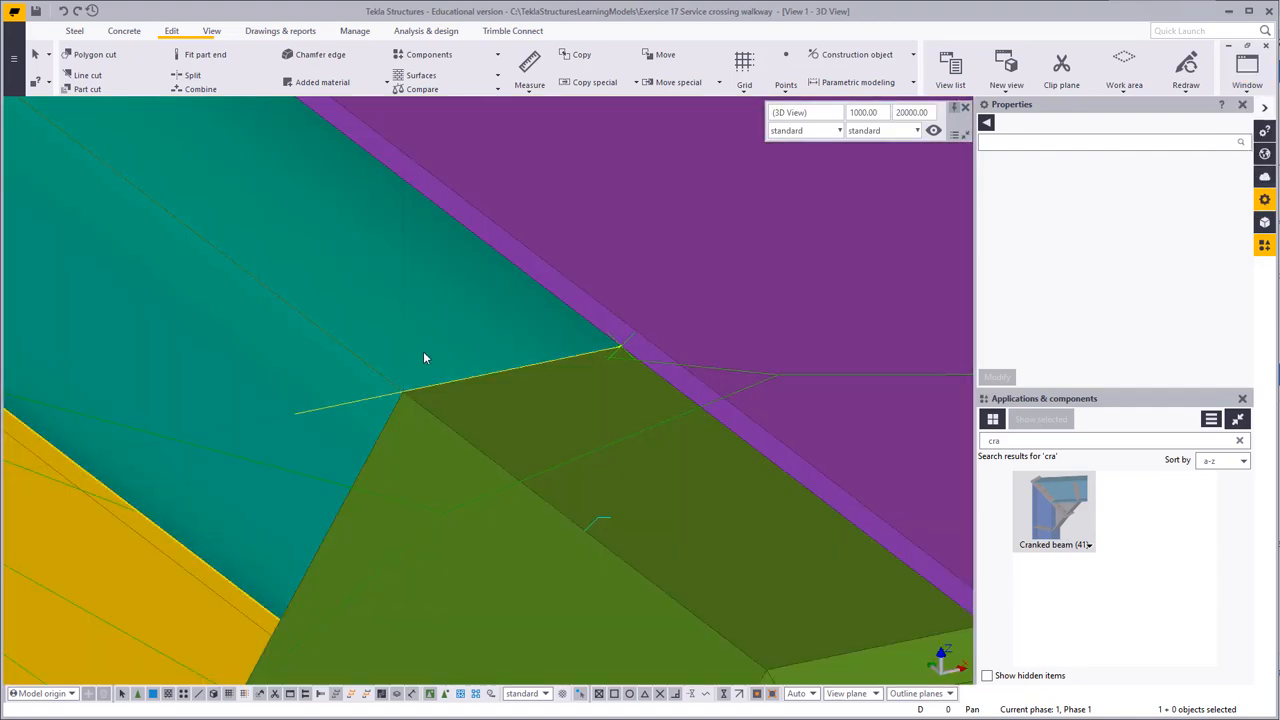
pyautogui.scroll(-3, 675, 400)
pyautogui.scroll(8, 624, 433)
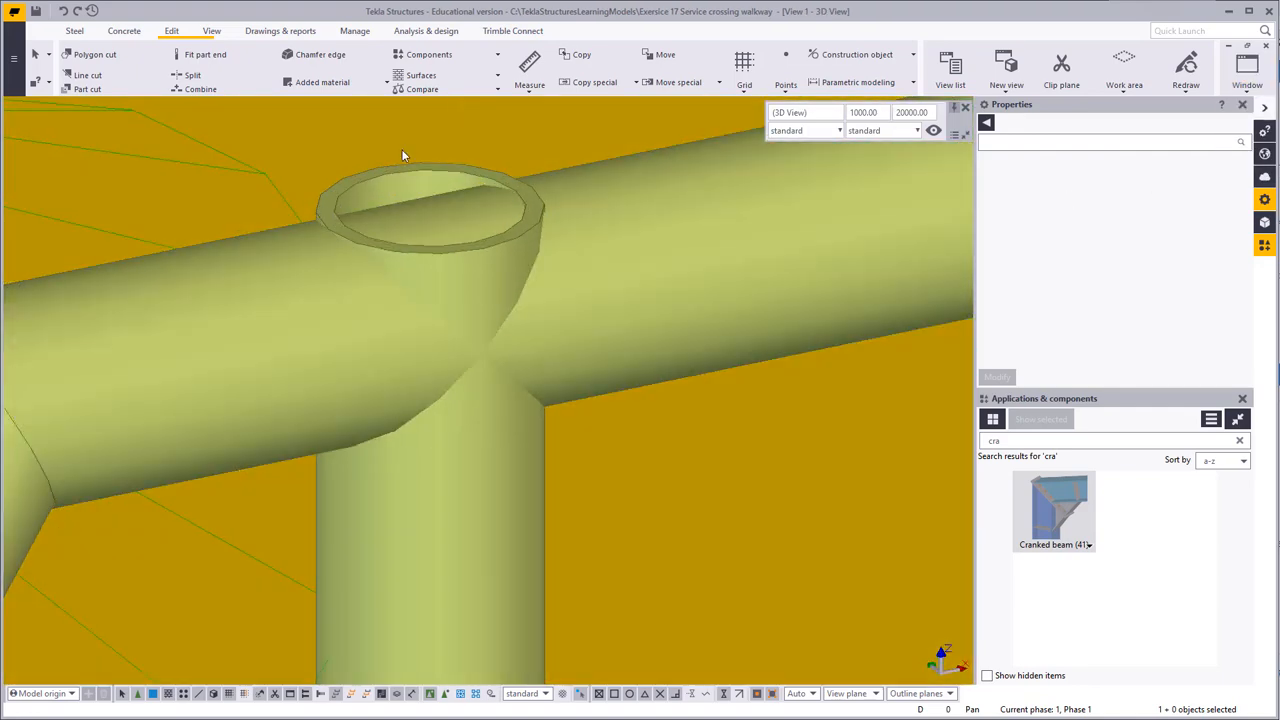
pyautogui.moveTo(403, 155); pyautogui.dragTo(530, 322, button='middle')
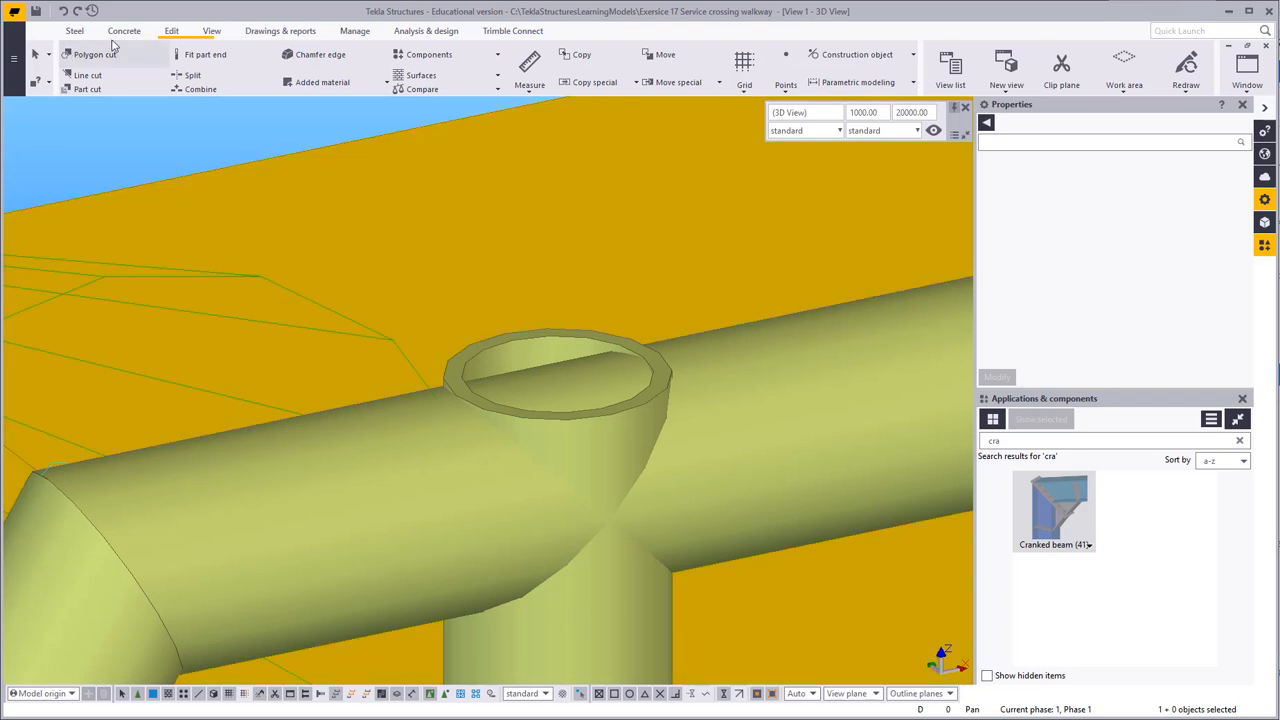
pyautogui.click(518, 339)
pyautogui.rightClick(518, 339)
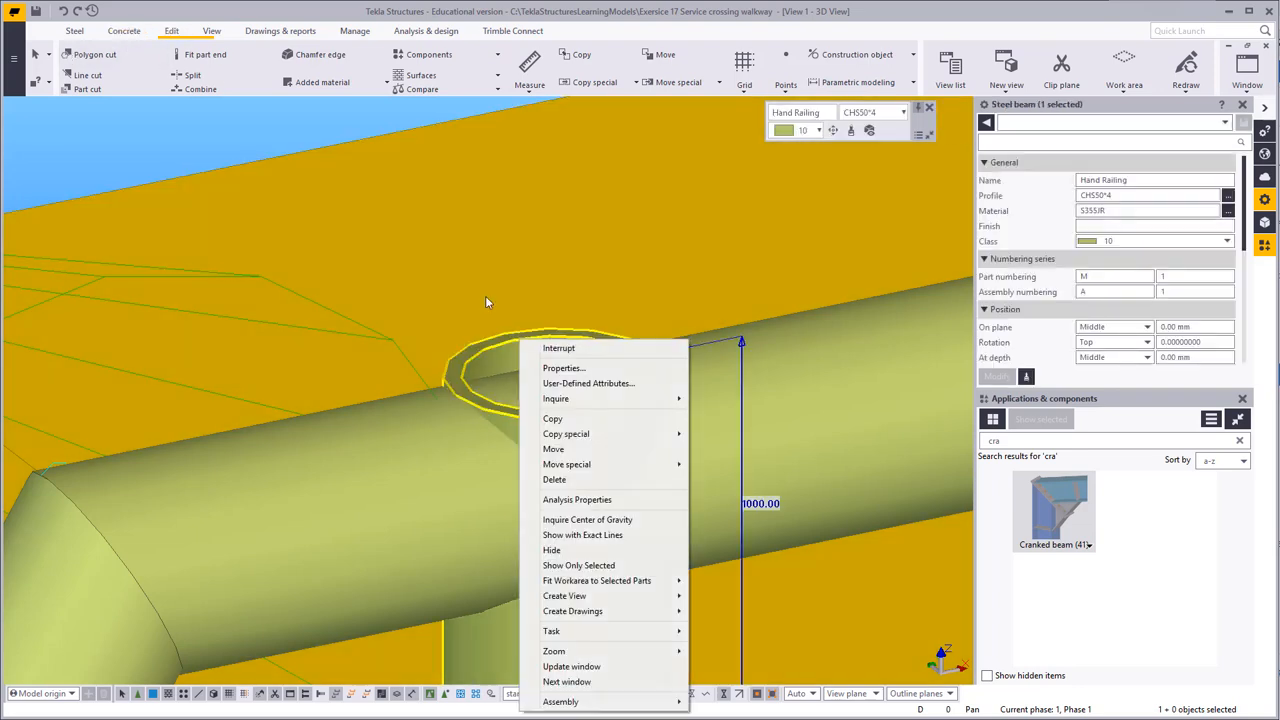
pyautogui.moveTo(590, 600)
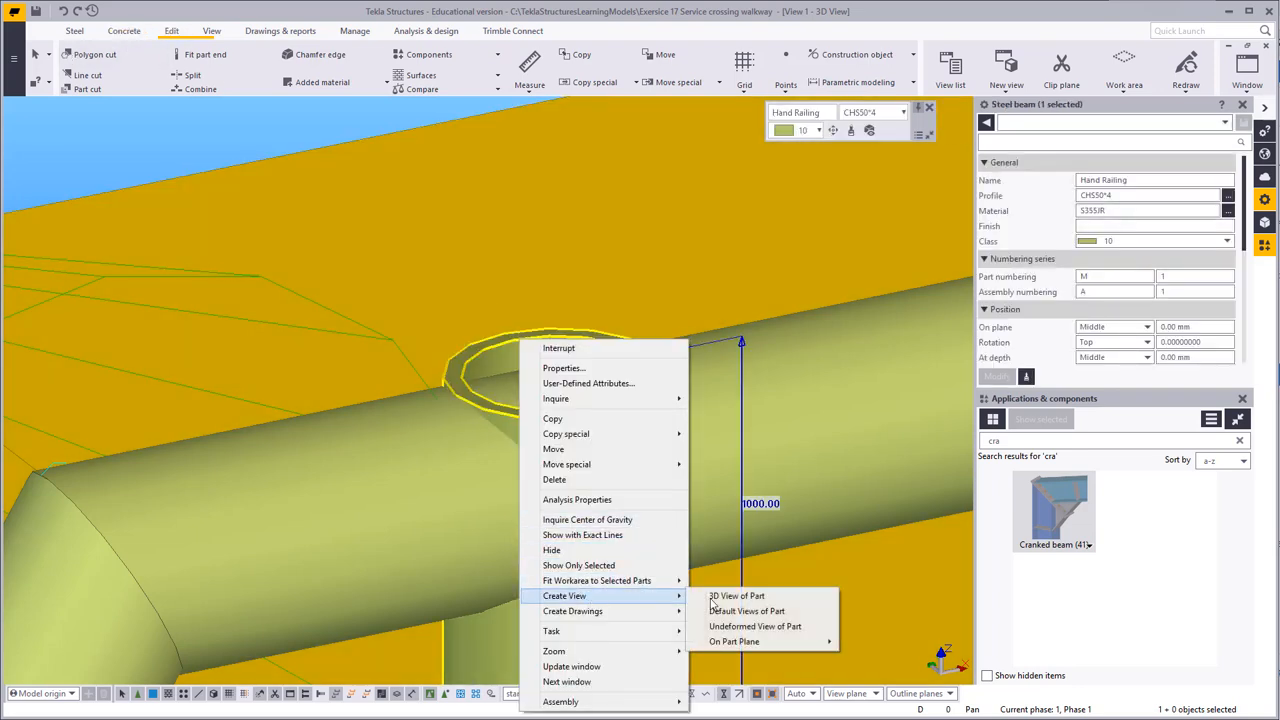
pyautogui.moveTo(790, 641)
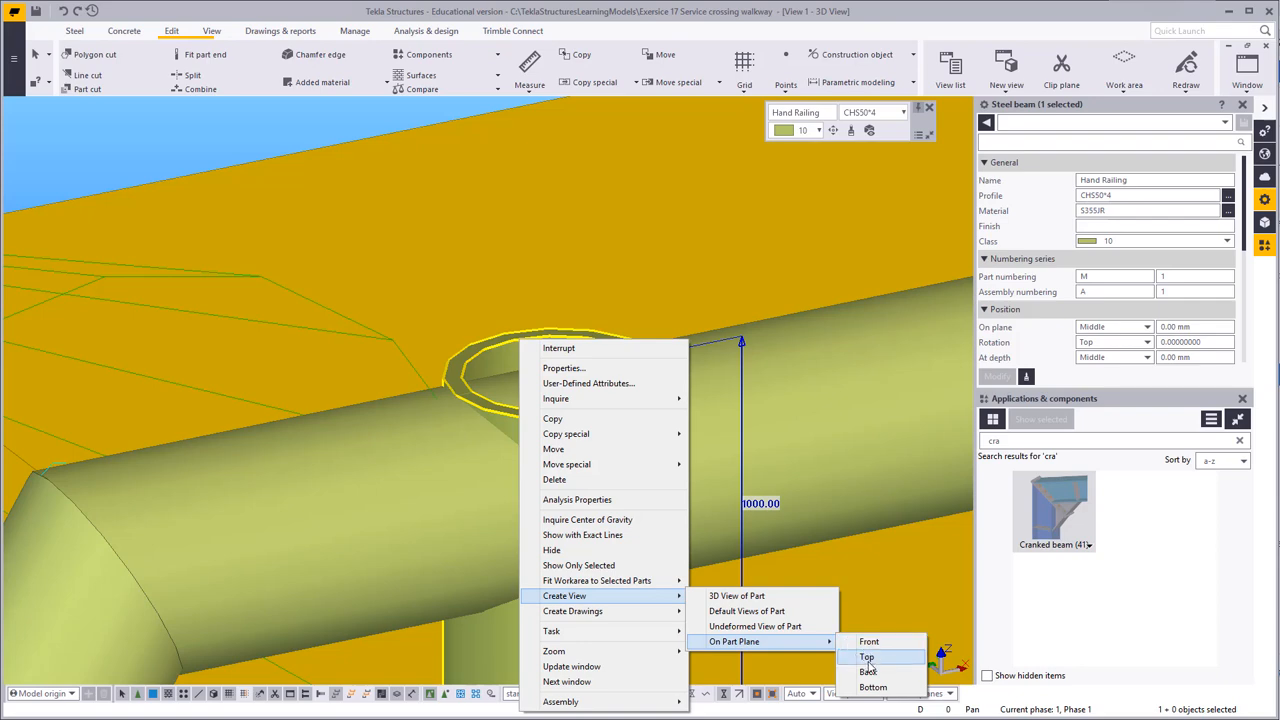
pyautogui.click(866, 659)
# Step: Move the vertical post's top end point down to the centreline of the horizontal hand railing
pyautogui.scroll(5, 640, 410)
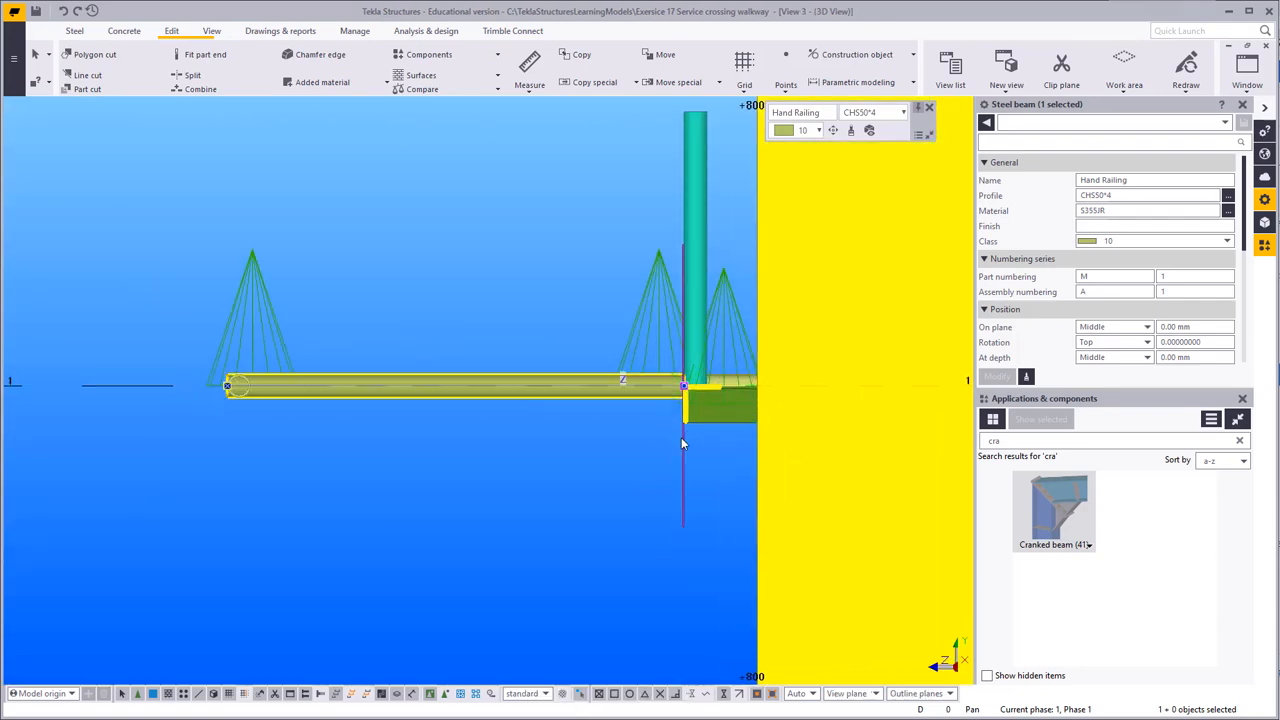
pyautogui.scroll(2, 681, 443)
pyautogui.moveTo(308, 420); pyautogui.dragTo(298, 447, button='middle')
pyautogui.moveTo(766, 478); pyautogui.dragTo(1262, 545, button='middle')
pyautogui.scroll(5, 500, 480)
pyautogui.scroll(3, 462, 278)
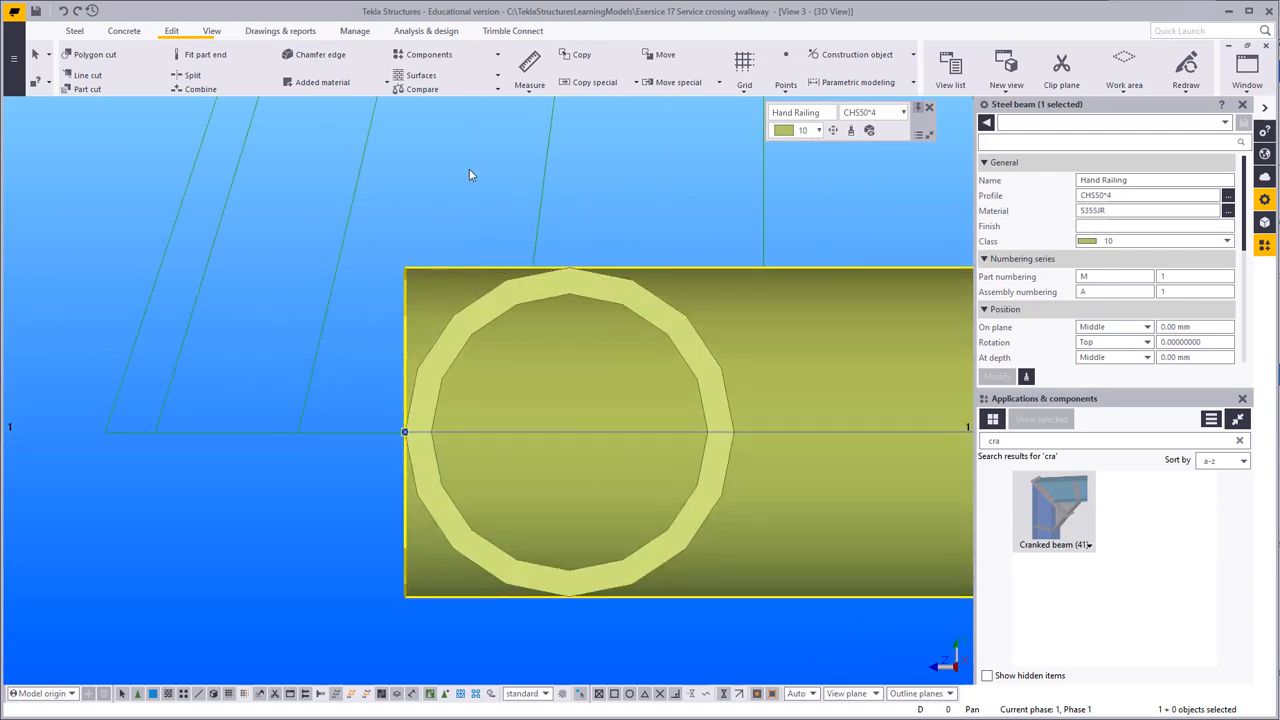
pyautogui.rightClick(469, 170)
pyautogui.click(402, 432)
pyautogui.rightClick(337, 293)
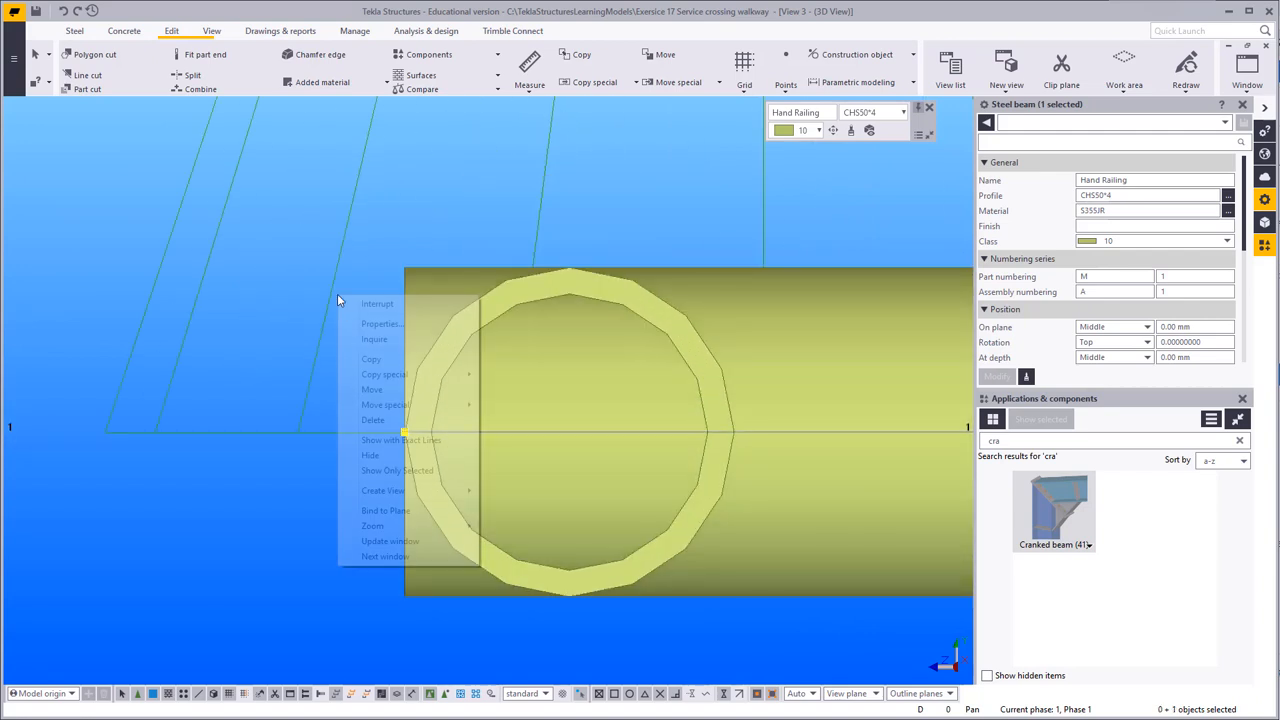
pyautogui.click(370, 389)
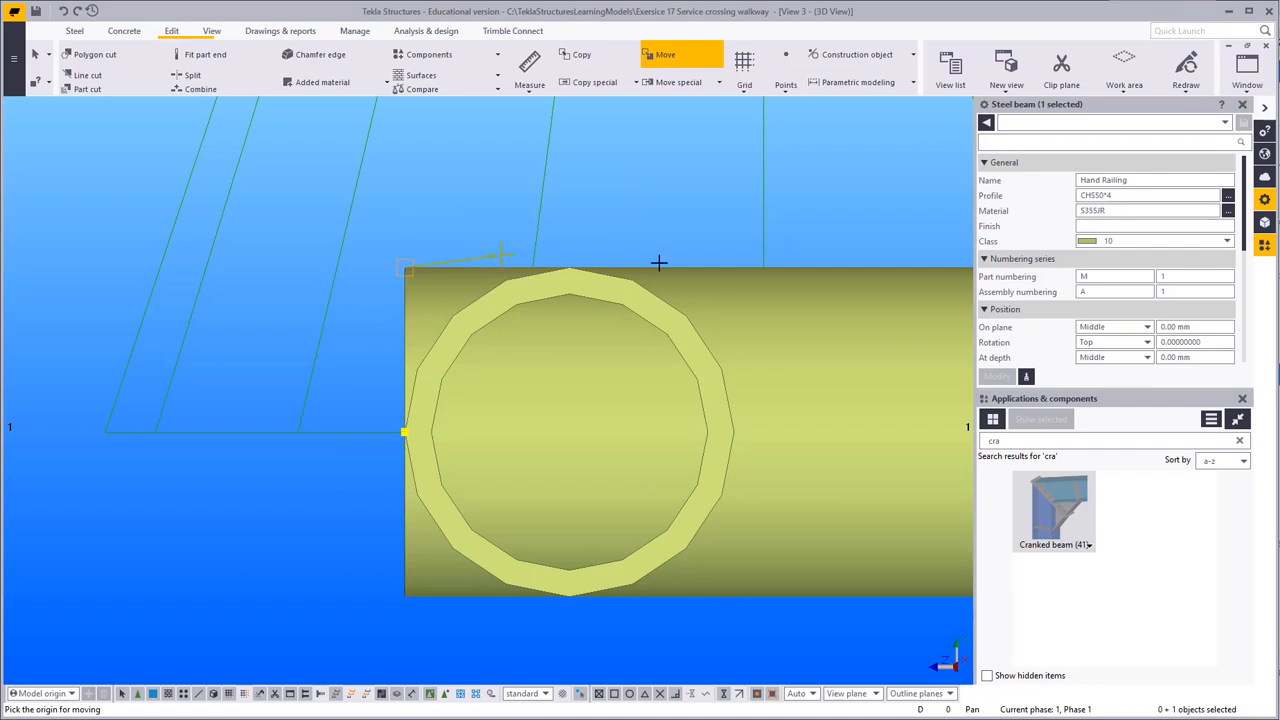
pyautogui.click(570, 267)
pyautogui.click(570, 267)
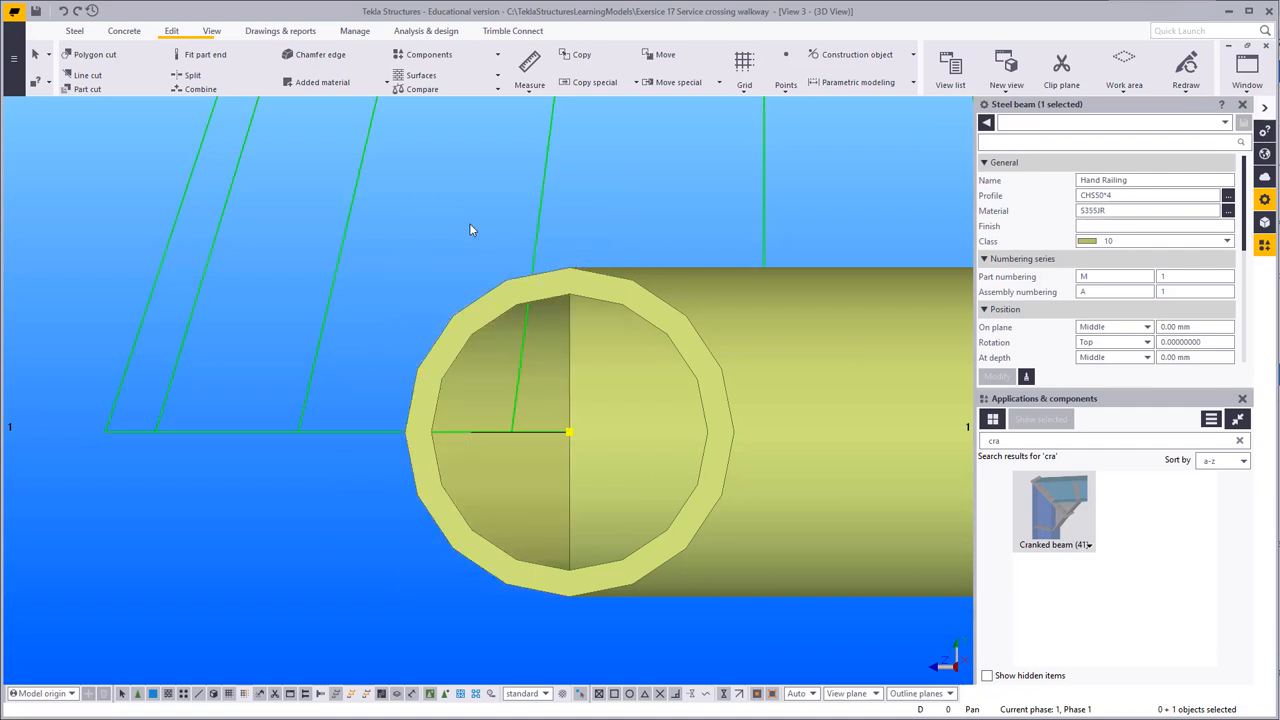
# Step: Move the same post end linearly by -10 mm in Z, leaving the Y offset out
pyautogui.rightClick(571, 222)
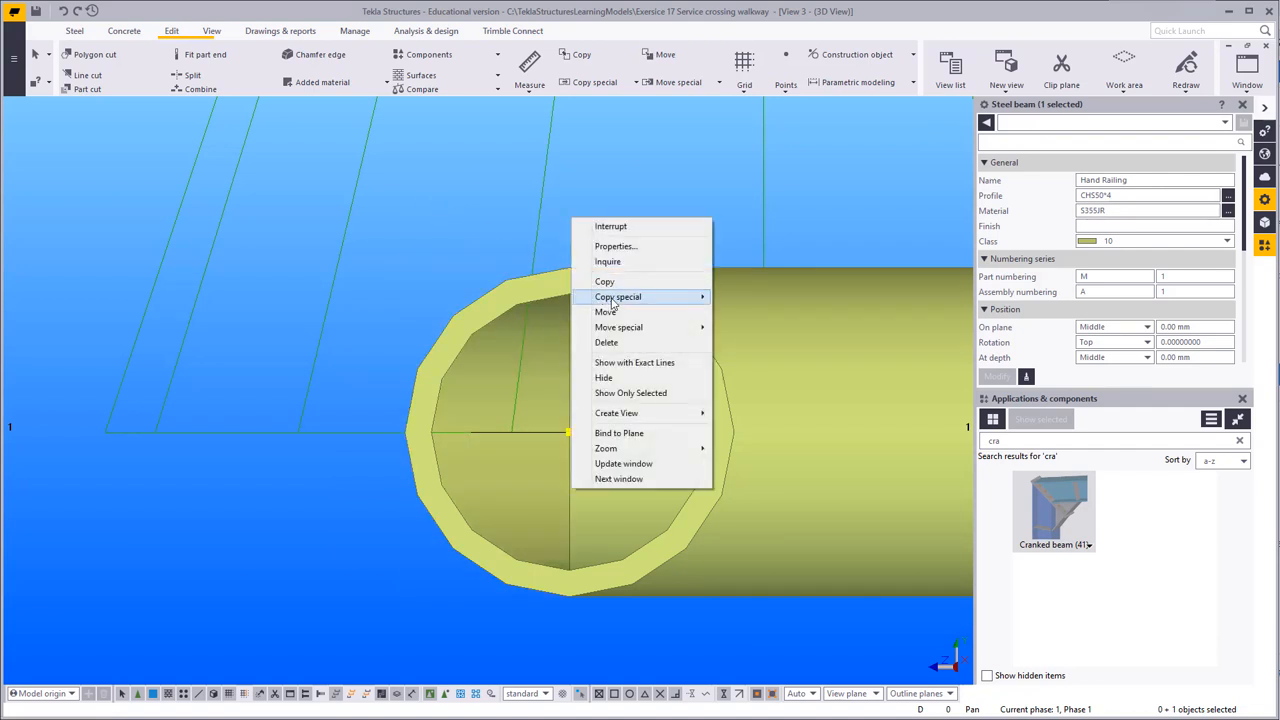
pyautogui.moveTo(645, 328)
pyautogui.click(745, 329)
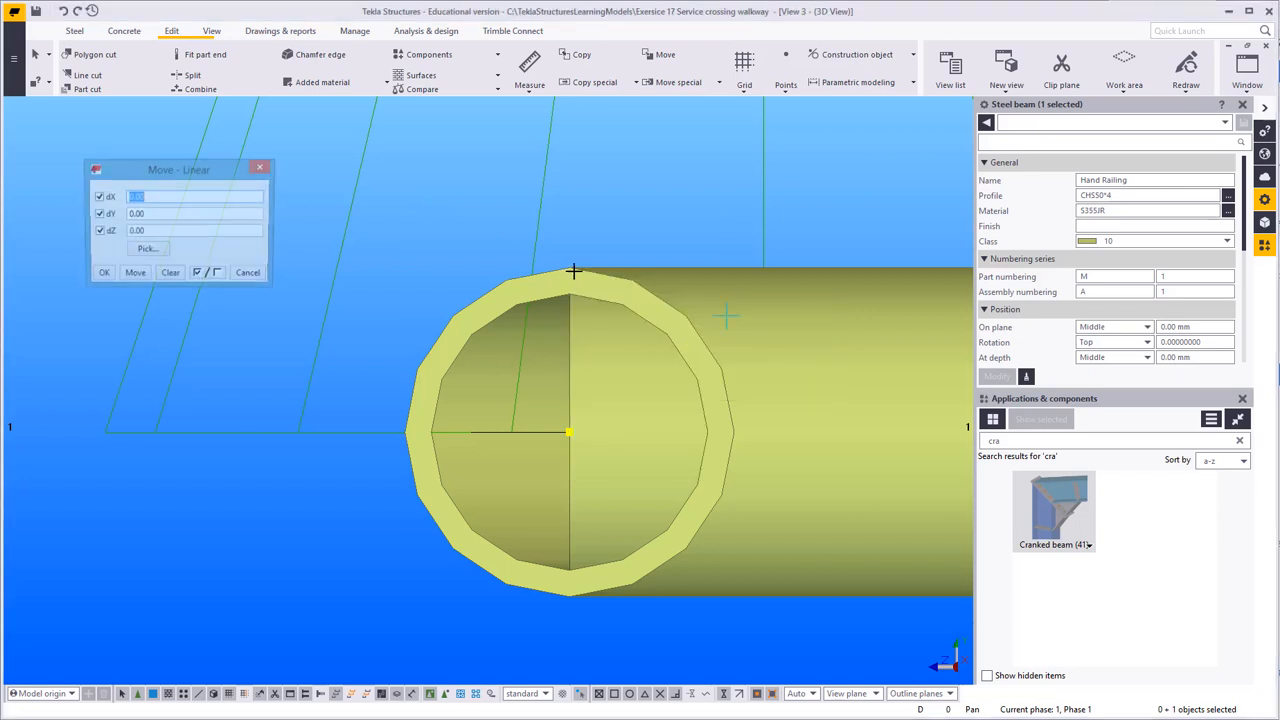
pyautogui.click(570, 267)
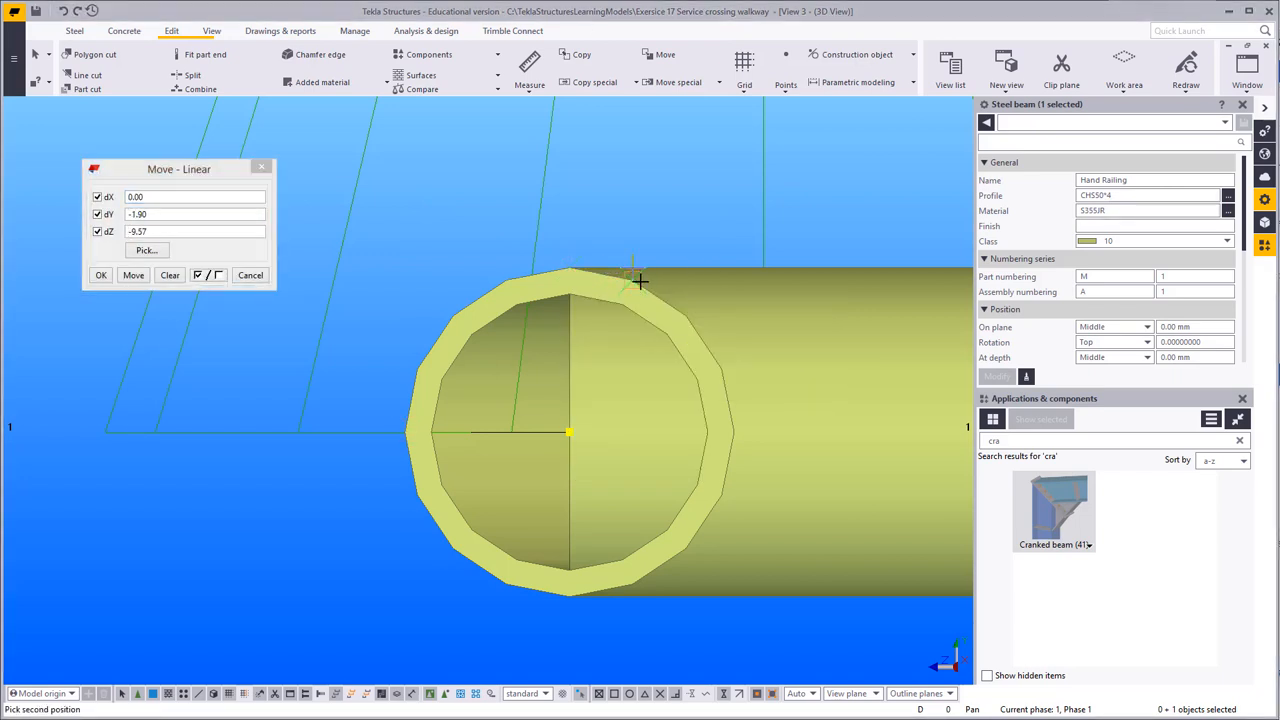
pyautogui.click(99, 213)
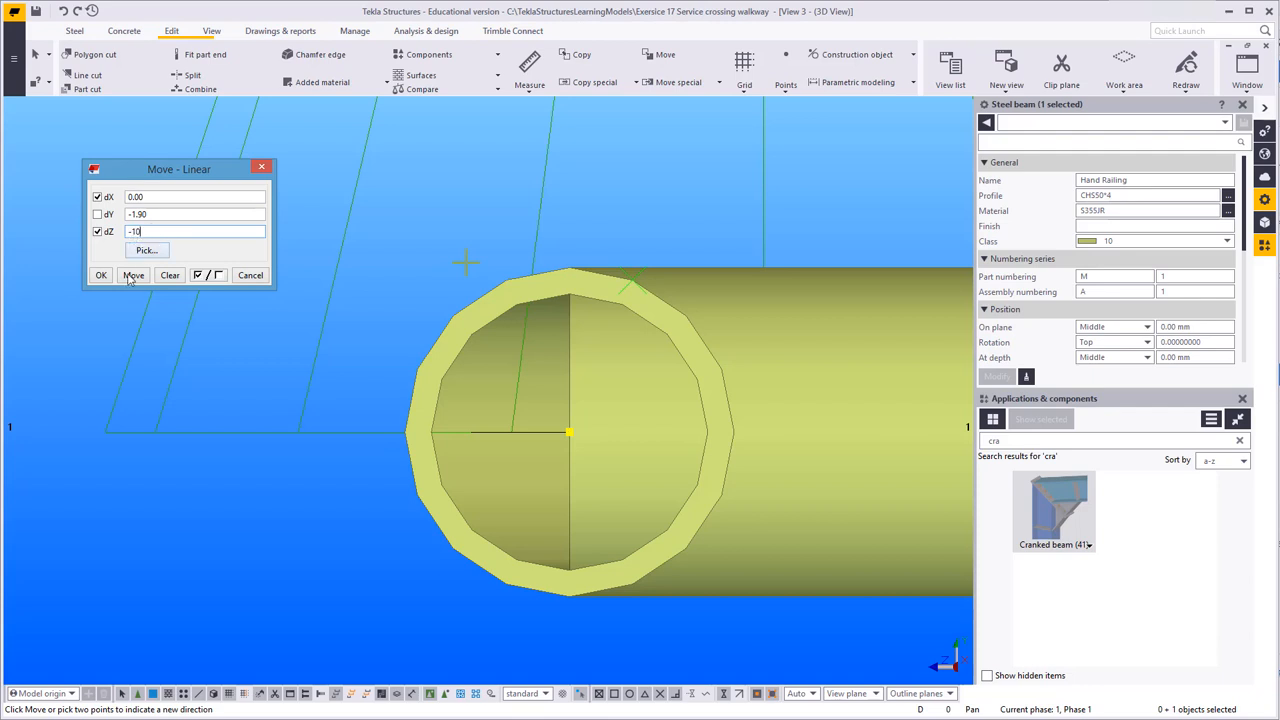
pyautogui.click(132, 275)
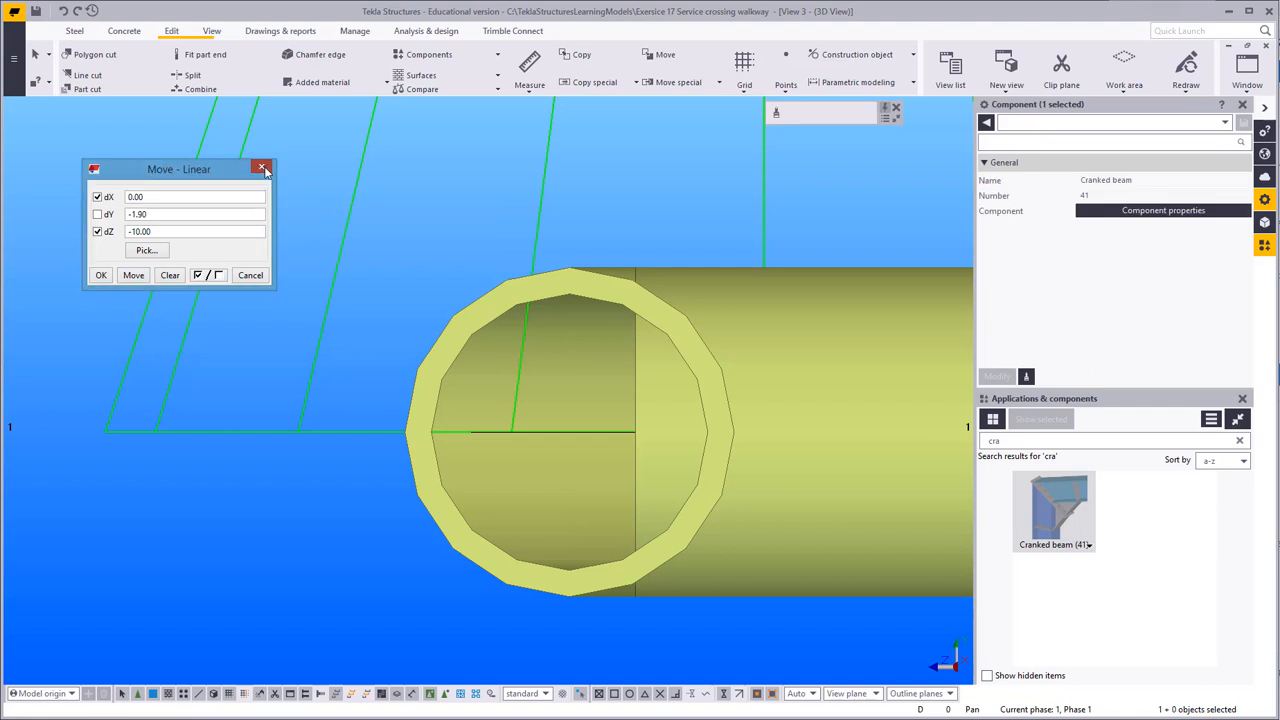
pyautogui.rightClick(308, 223)
pyautogui.click(312, 222)
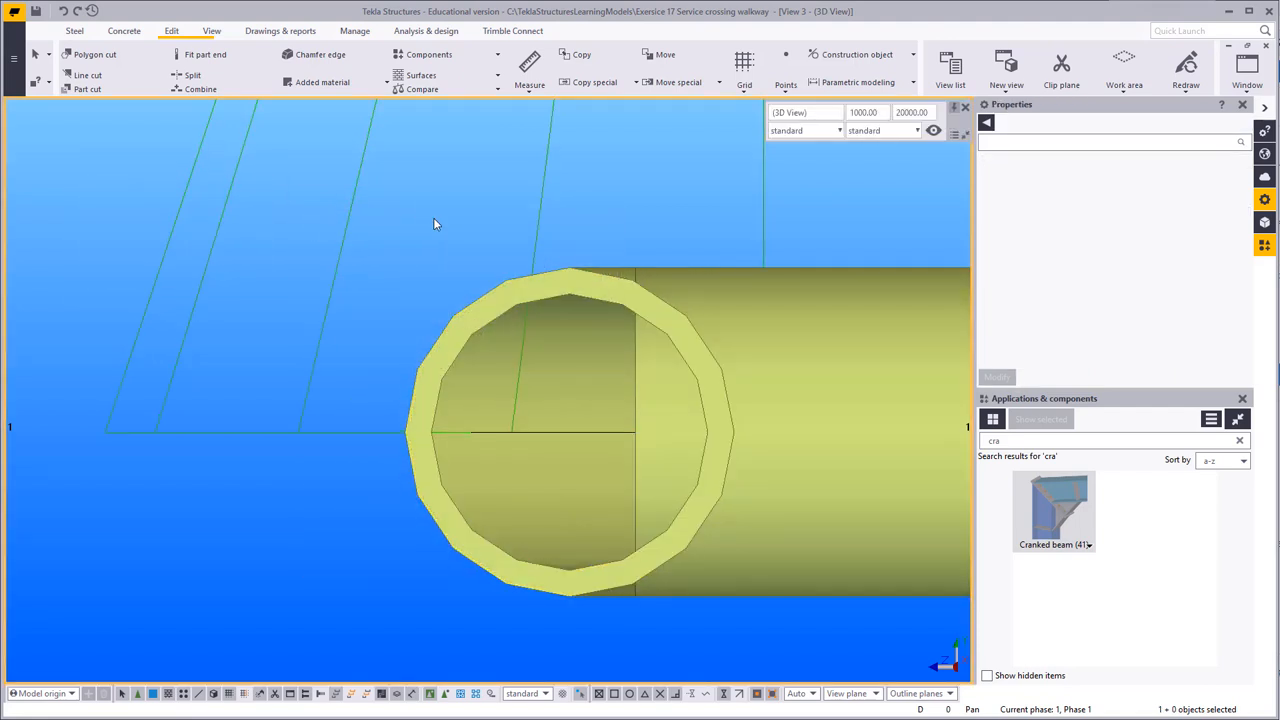
# Step: Cut the post's end with a triangular polygon through the upper, post-side and lower extremes of the railing's circular section
pyautogui.moveTo(443, 236); pyautogui.dragTo(339, 207, button='middle')
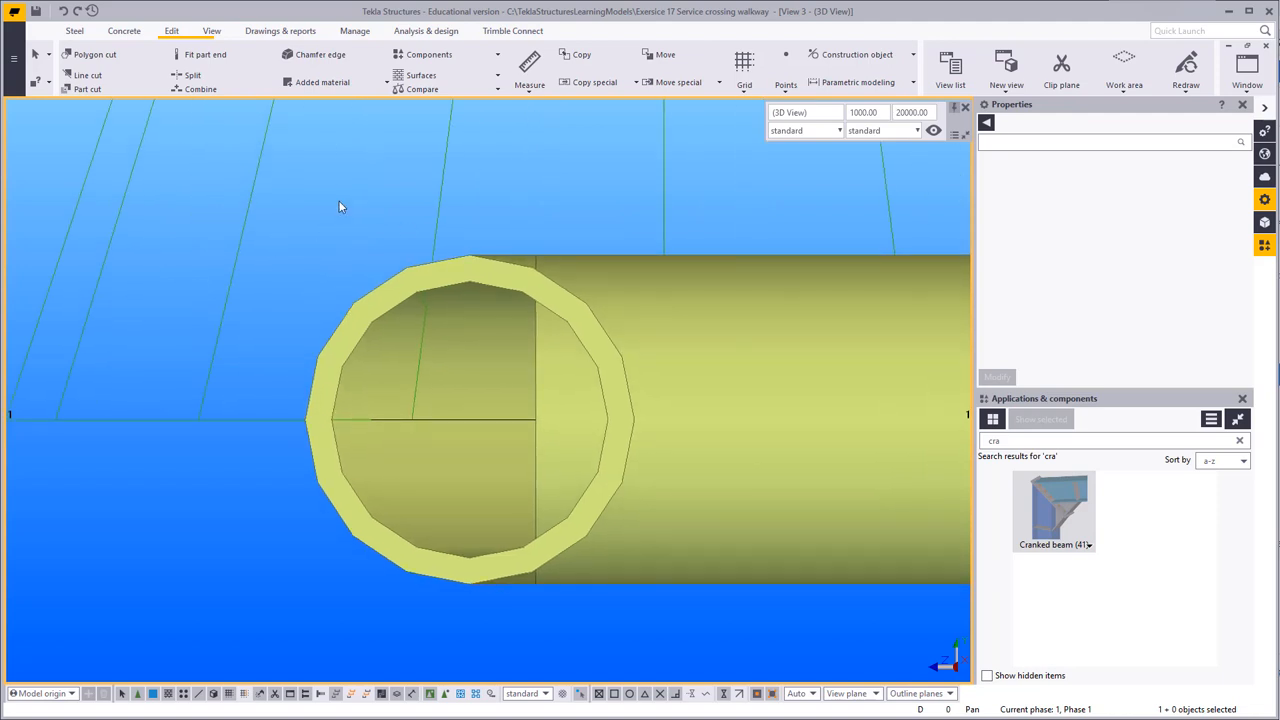
pyautogui.click(155, 34)
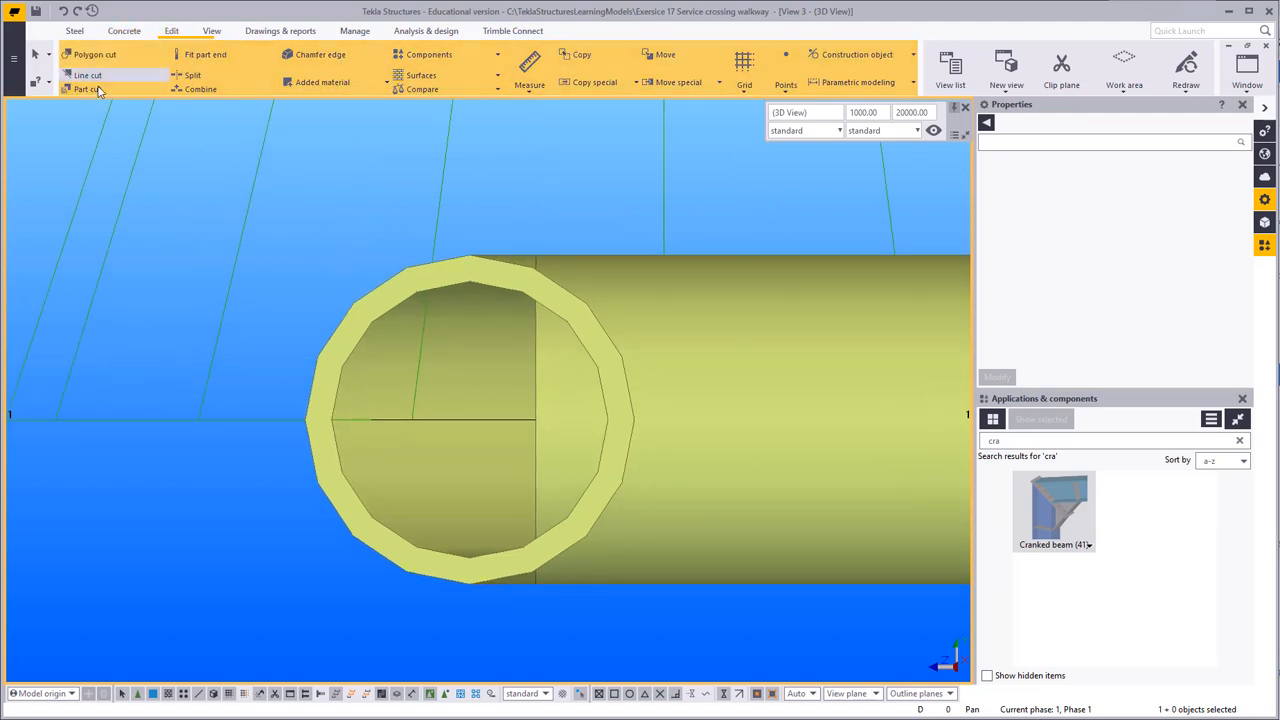
pyautogui.click(88, 58)
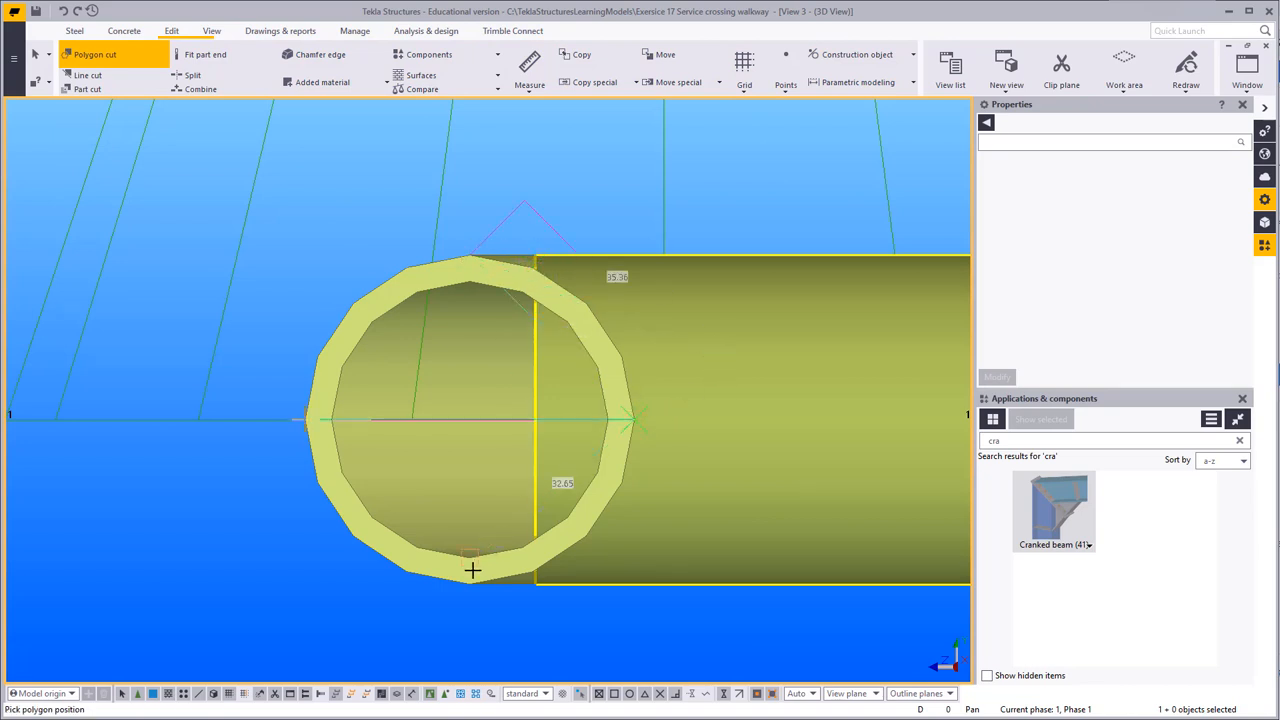
pyautogui.middleClick(325, 265)
pyautogui.rightClick(293, 232)
pyautogui.click(317, 244)
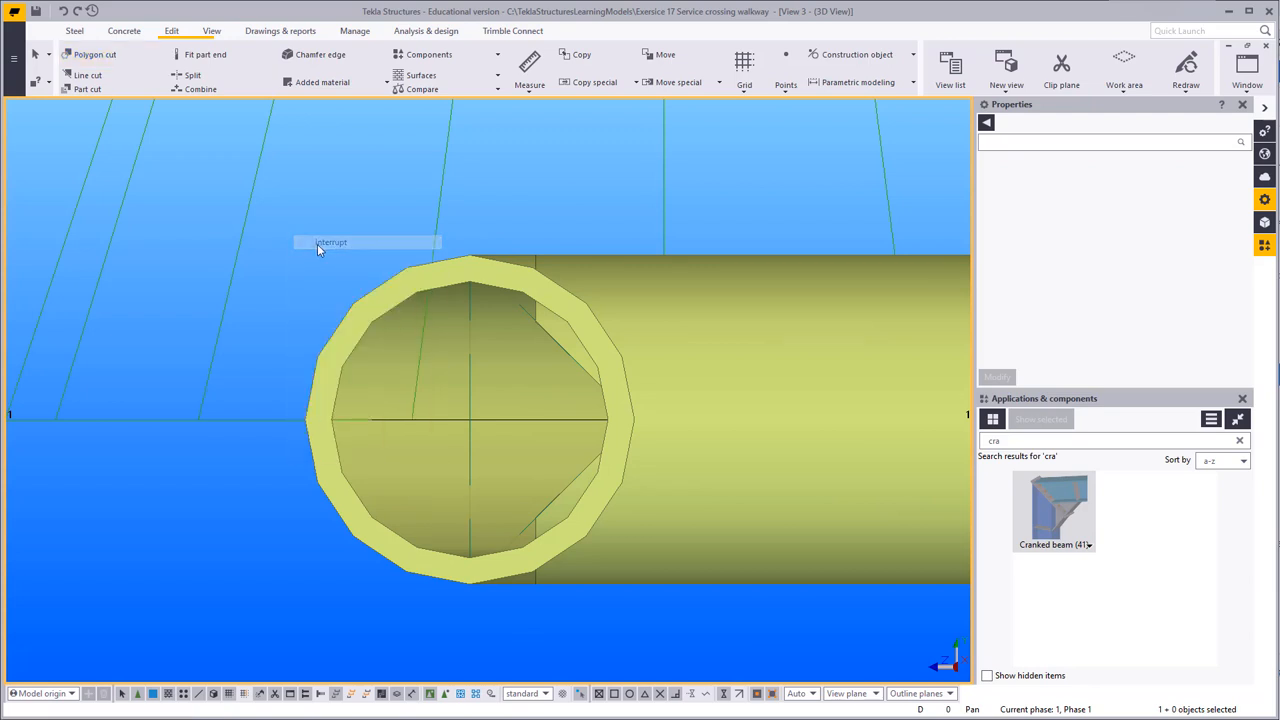
# Step: Set the chamfer of the cut polygon's post-side corner to Arc point so the cut follows the railing's round outline
pyautogui.click(474, 356)
pyautogui.click(634, 419)
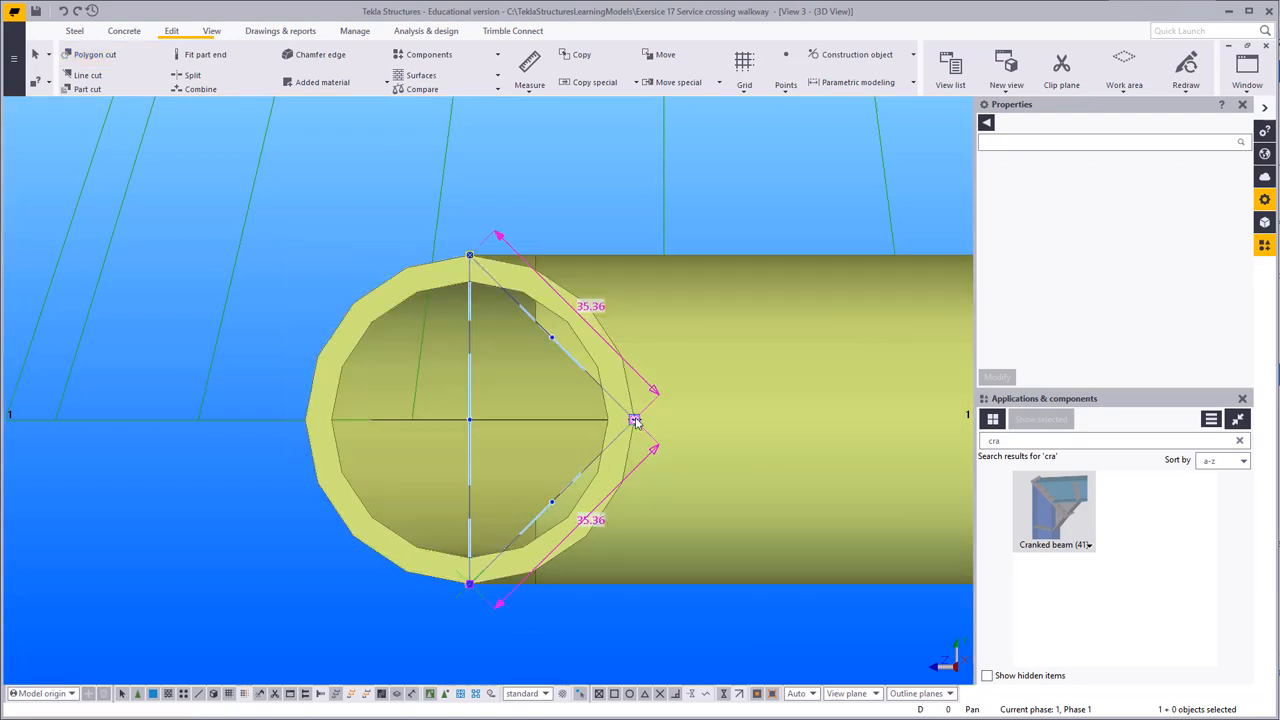
pyautogui.click(803, 112)
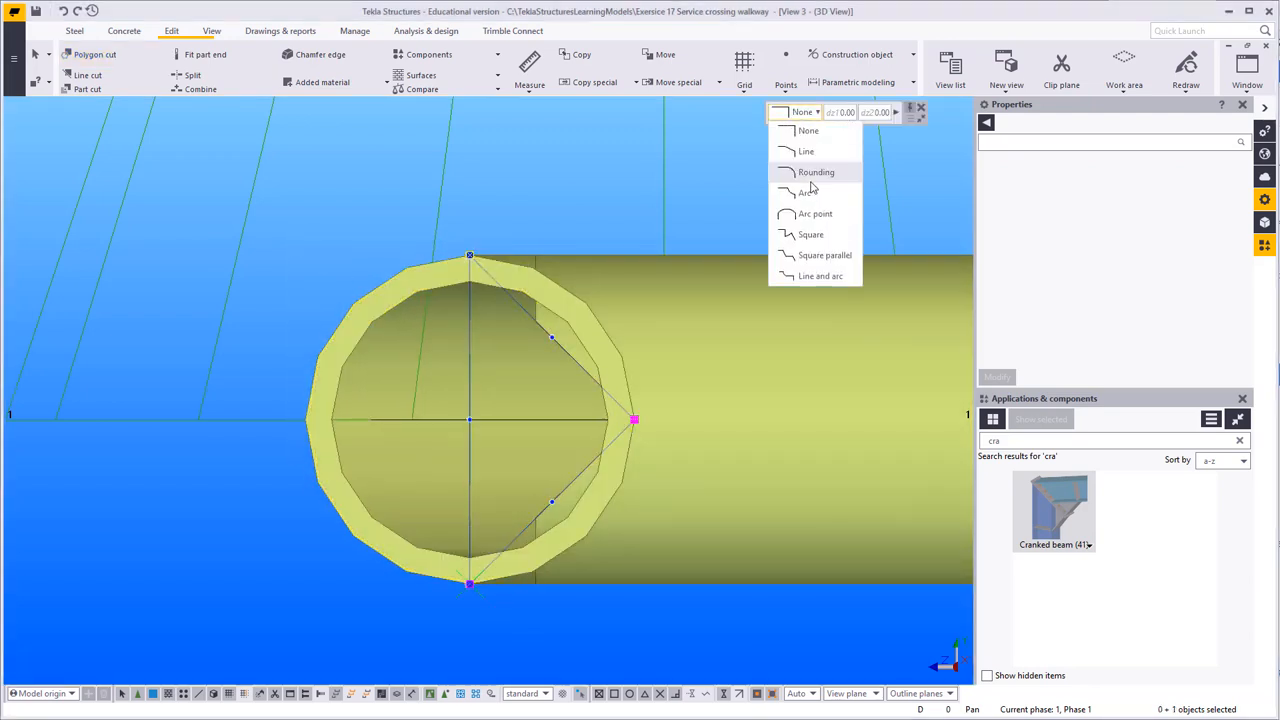
pyautogui.click(800, 214)
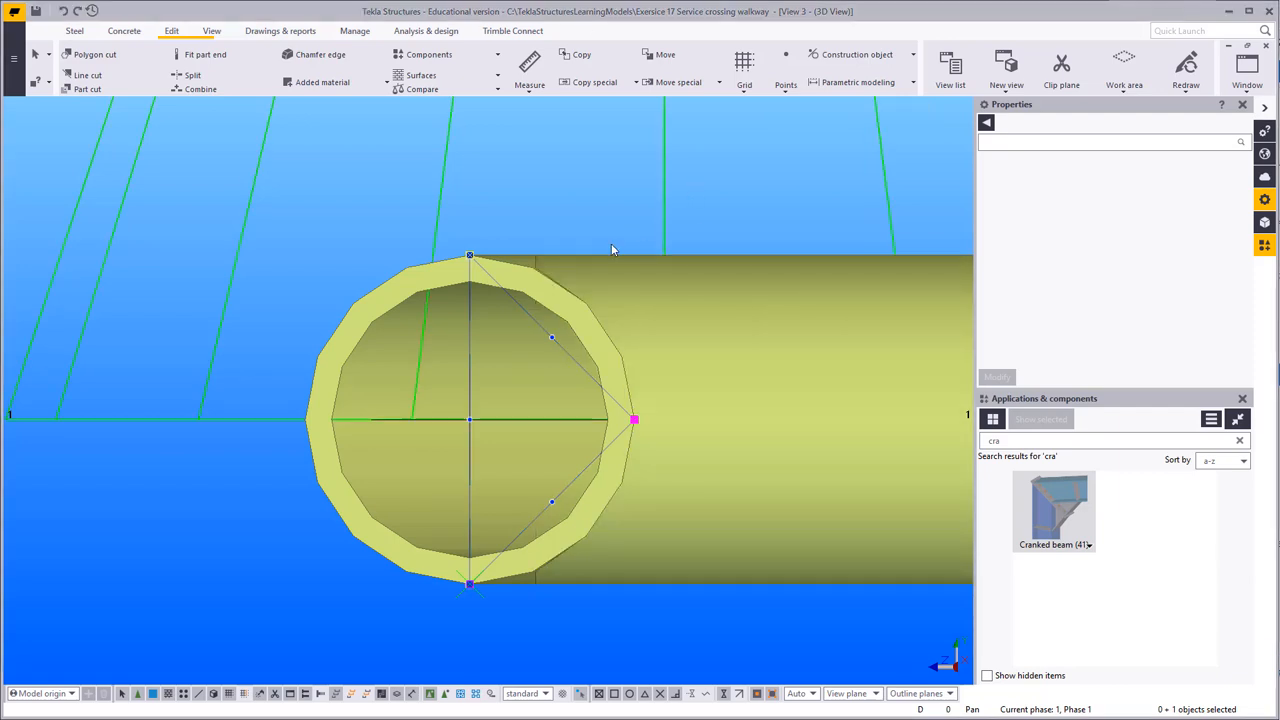
# Step: Try to shift the cut polygon's upper edge away from its position along the railing's outline
pyautogui.click(552, 268)
pyautogui.click(564, 475)
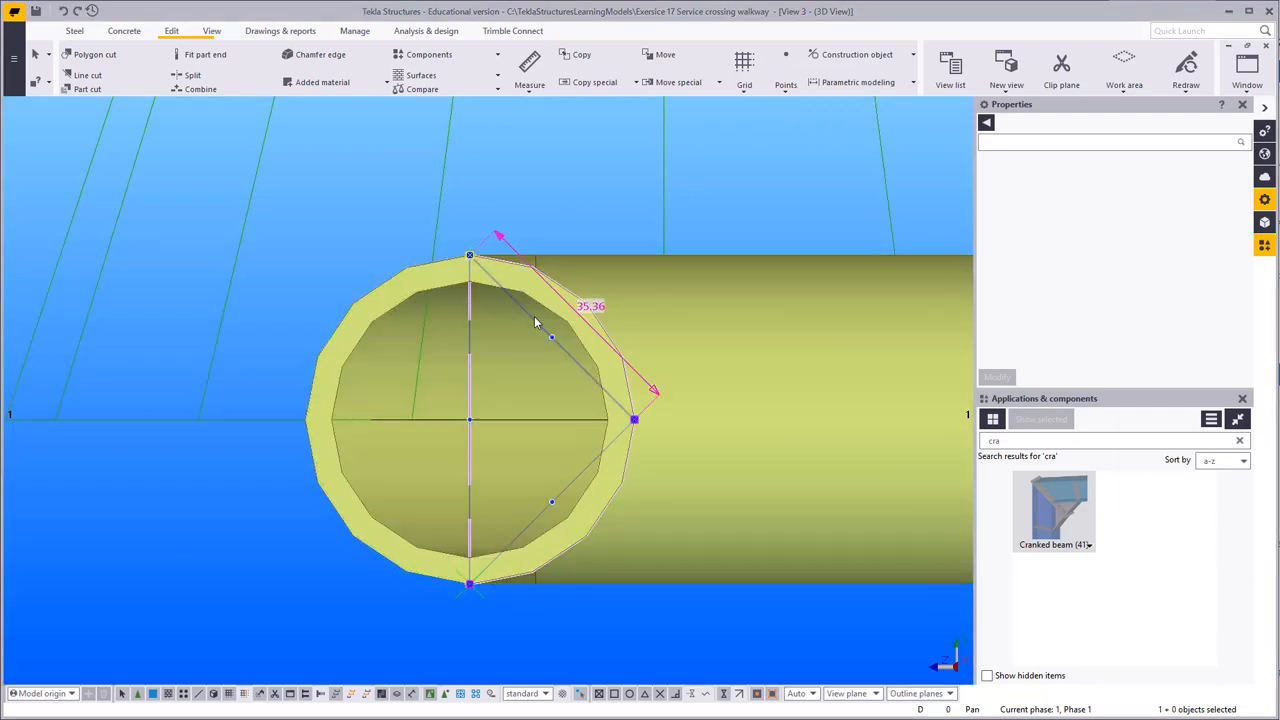
pyautogui.scroll(1, 530, 317)
pyautogui.scroll(1, 530, 317)
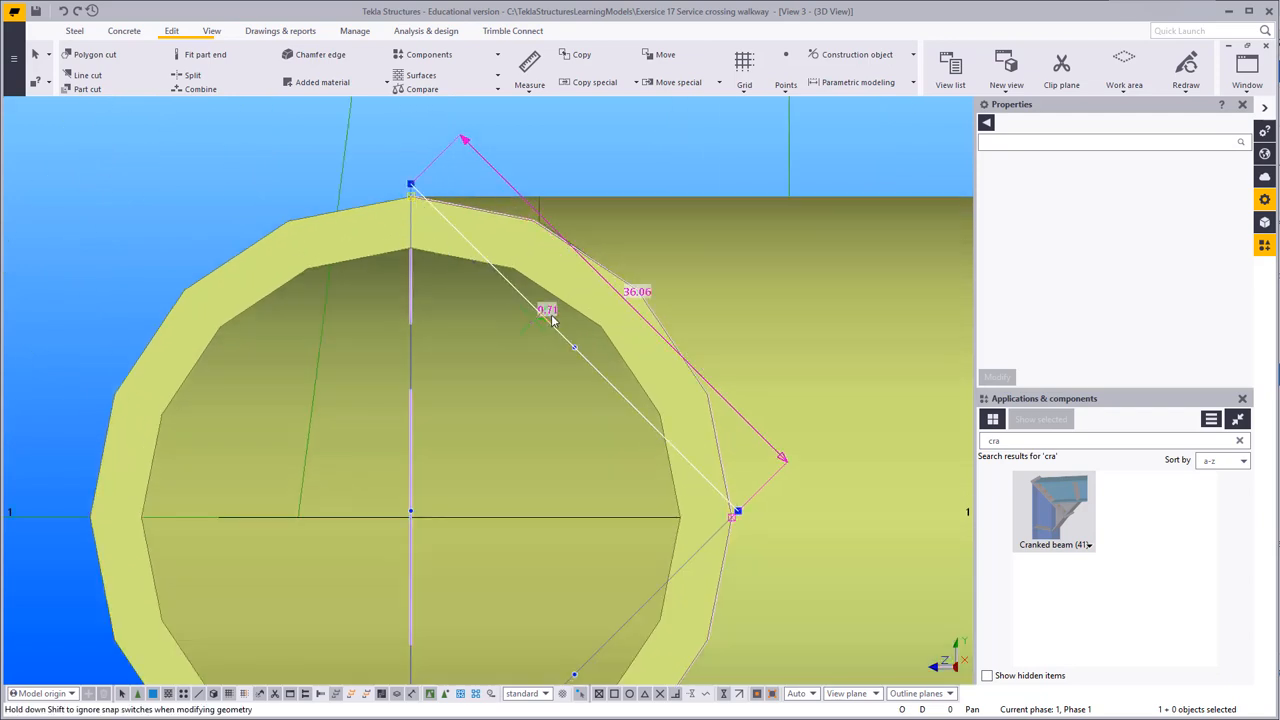
pyautogui.moveTo(547, 320)
pyautogui.mouseDown()
pyautogui.moveTo(550, 302)
pyautogui.moveTo(548, 334)
pyautogui.mouseUp()
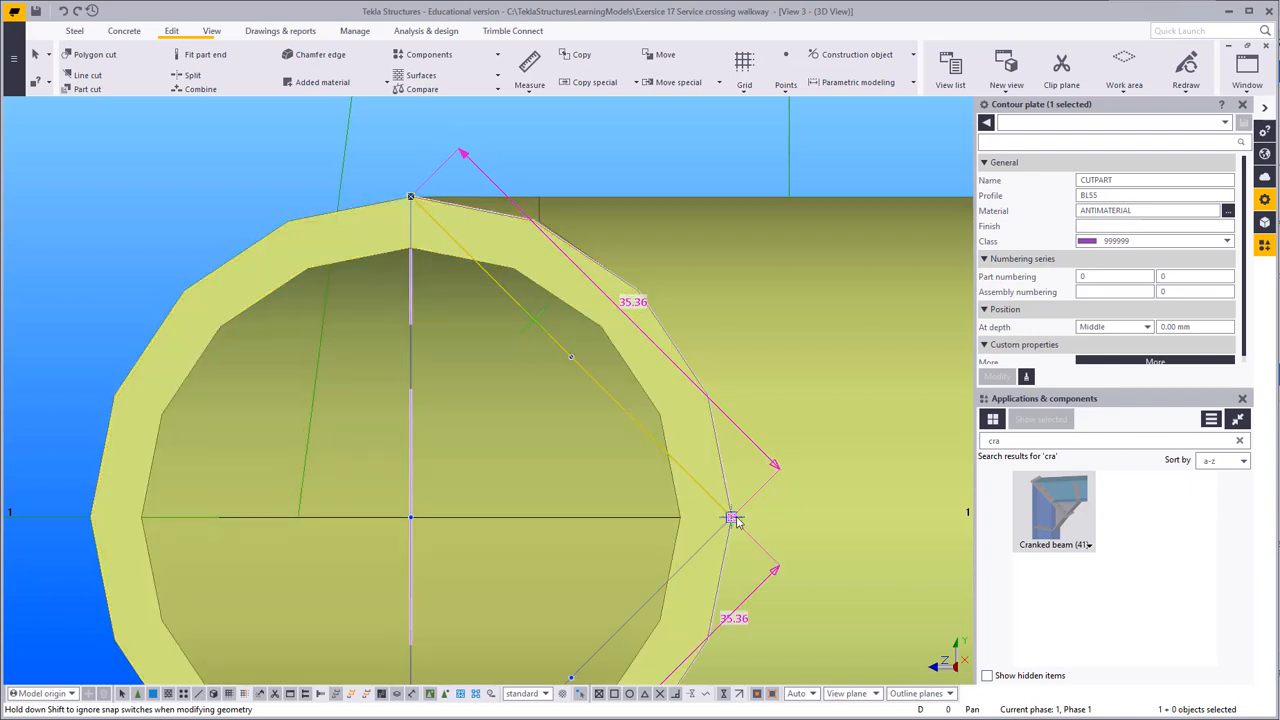
# Step: Move the cut's arc point corner 2 mm outward from the railing, along the post's axis
pyautogui.click(733, 519)
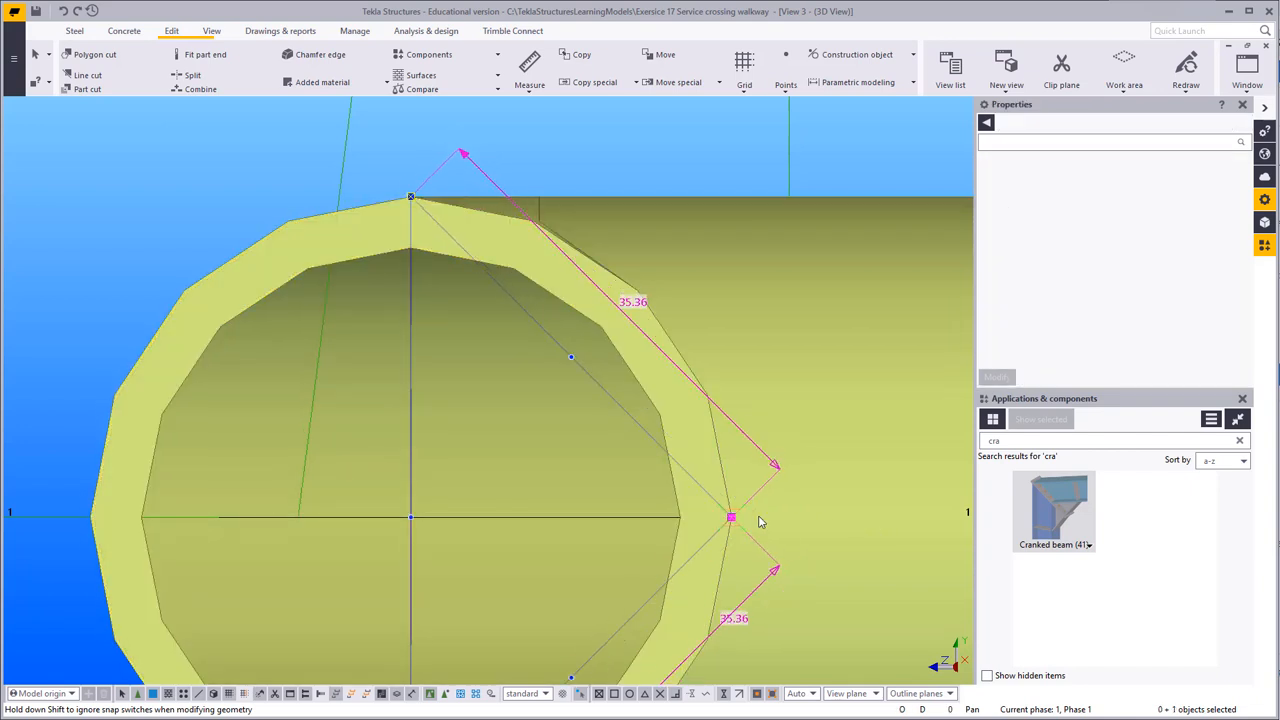
pyautogui.scroll(2, 752, 522)
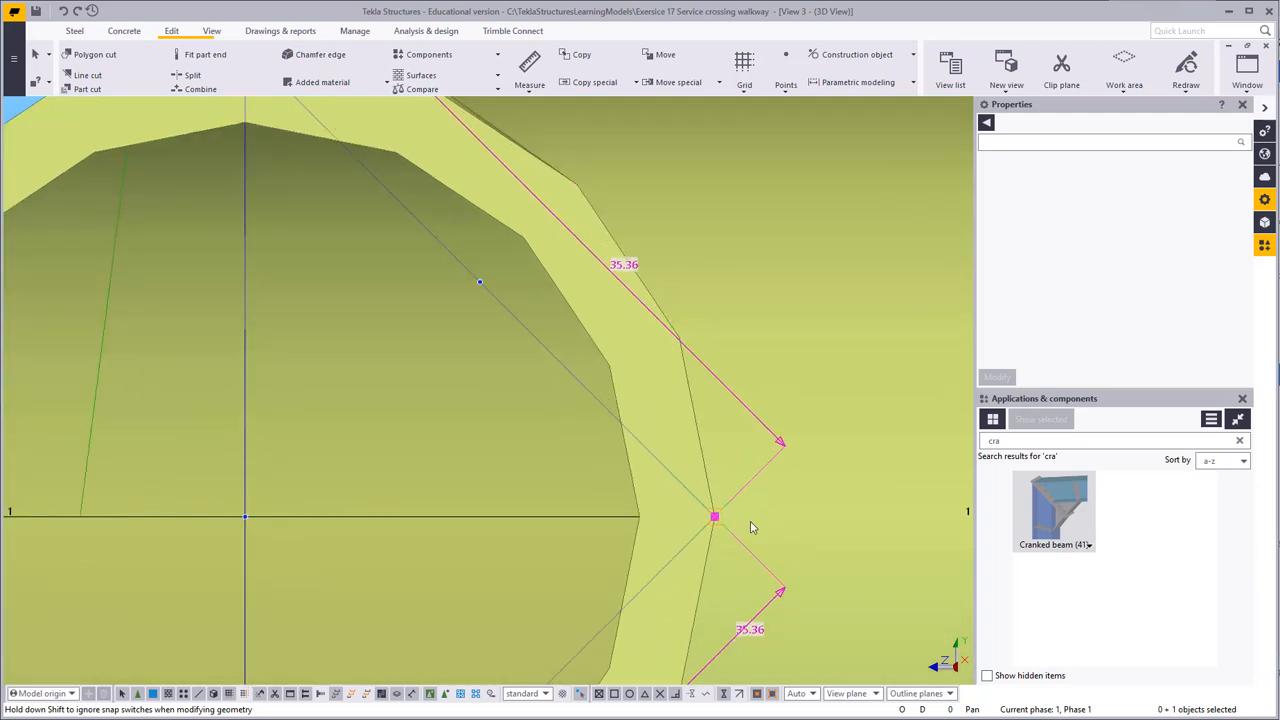
pyautogui.moveTo(747, 521); pyautogui.dragTo(742, 517)
pyautogui.write('2')
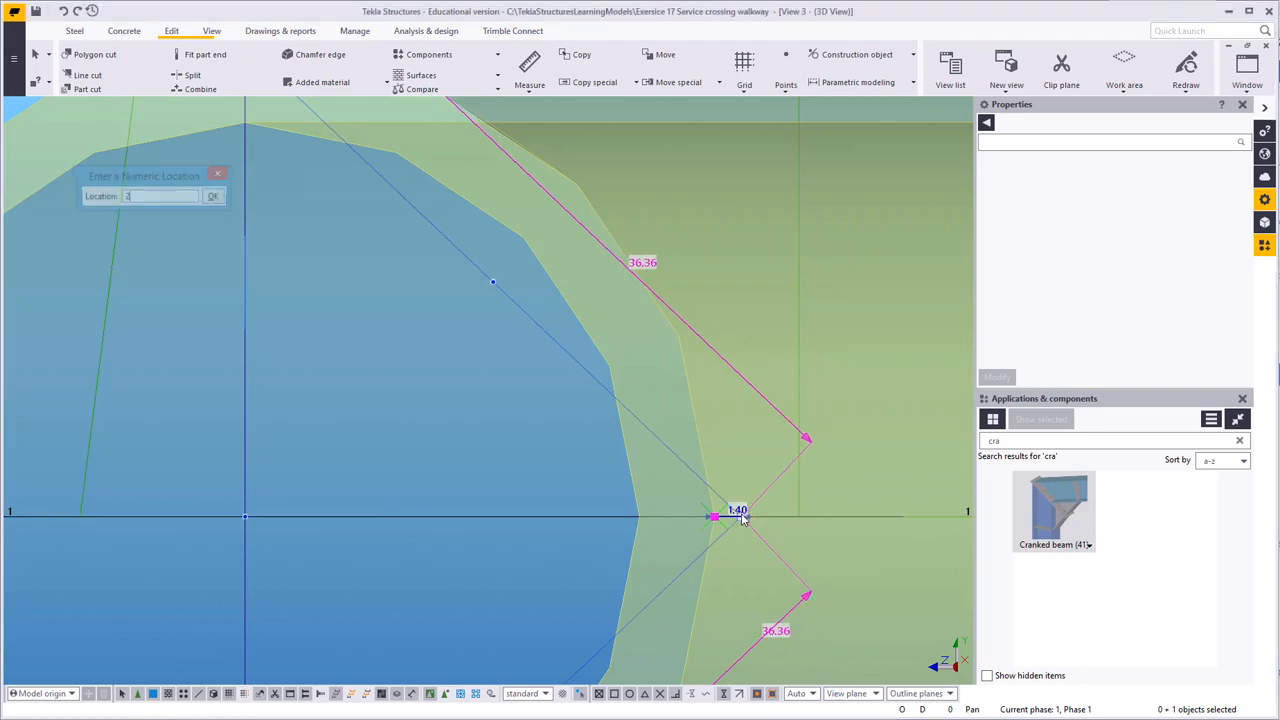
pyautogui.press('Return')
# Step: Move the cut polygon's upper corner 2 mm outward beyond the railing's outline
pyautogui.scroll(-3, 688, 486)
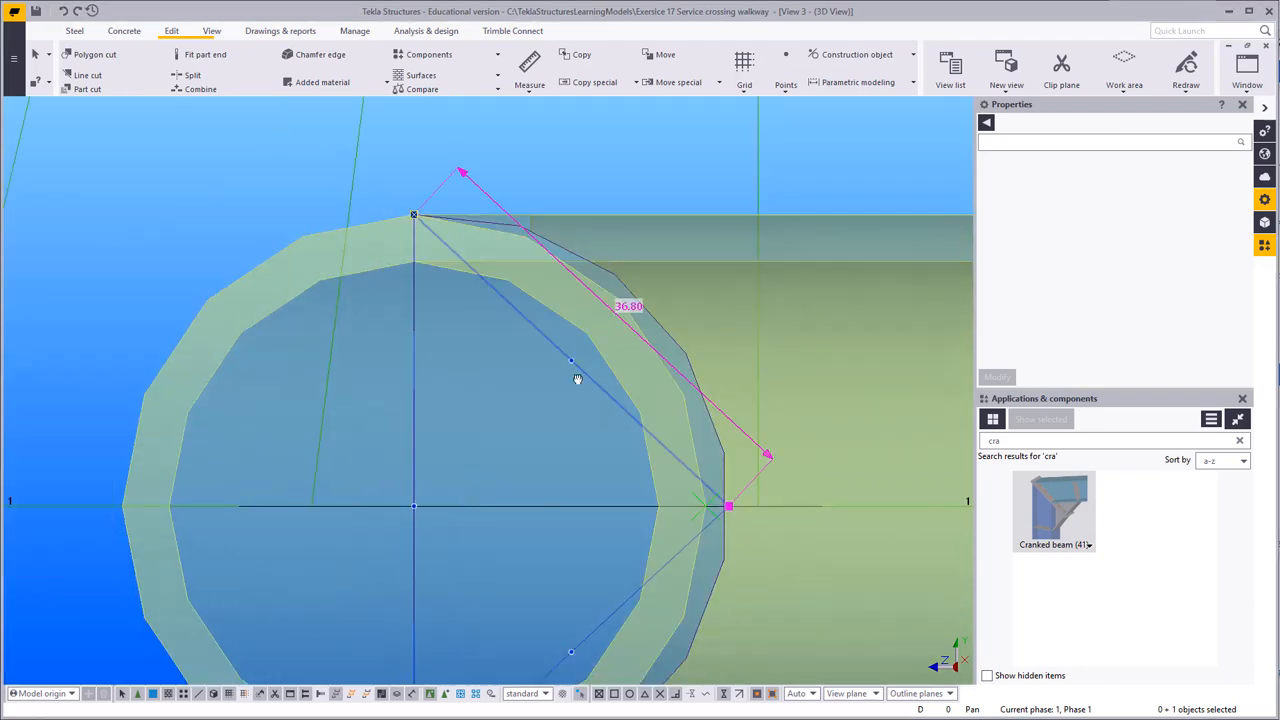
pyautogui.scroll(3, 463, 281)
pyautogui.click(426, 279)
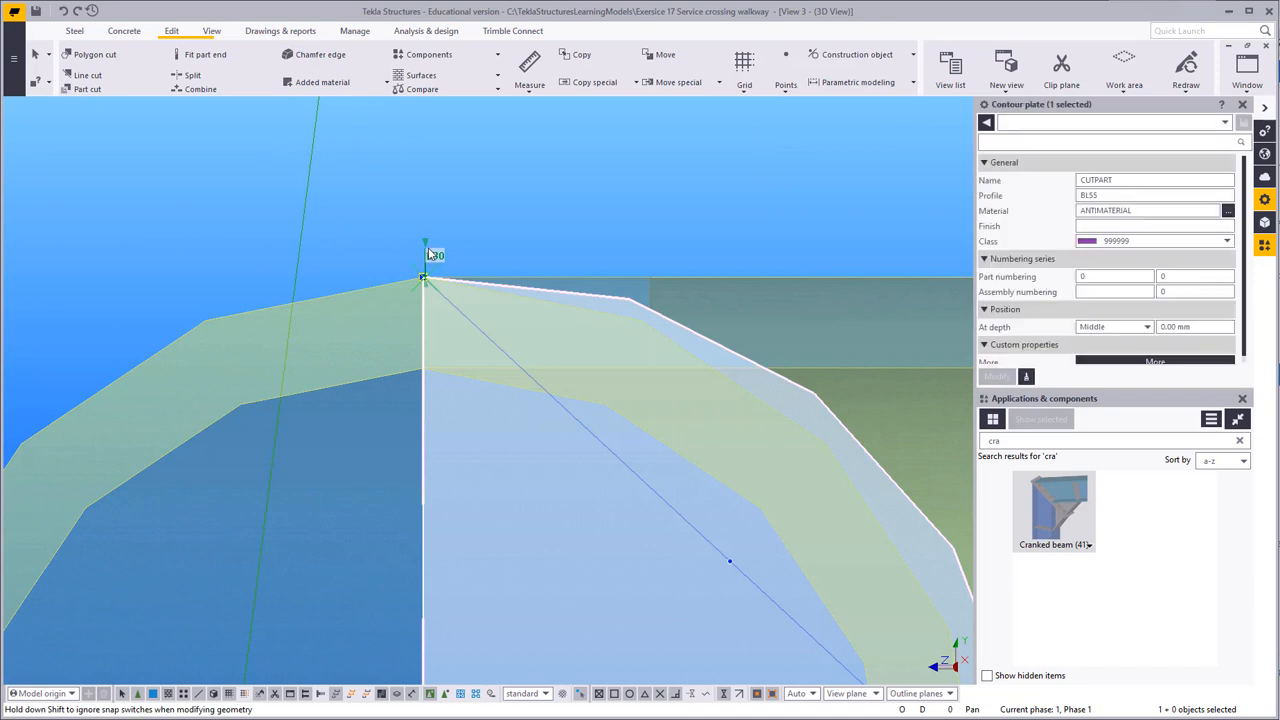
pyautogui.write('2')
pyautogui.press('Return')
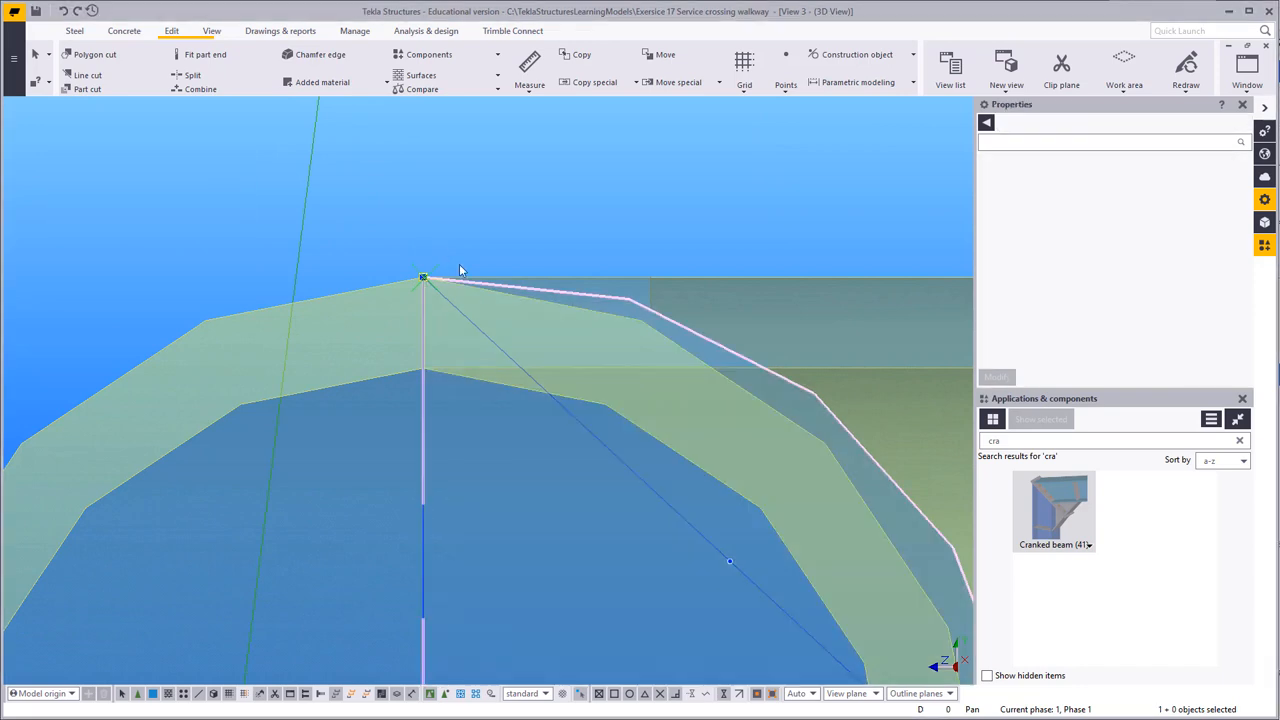
pyautogui.rightClick(402, 210)
pyautogui.click(435, 303)
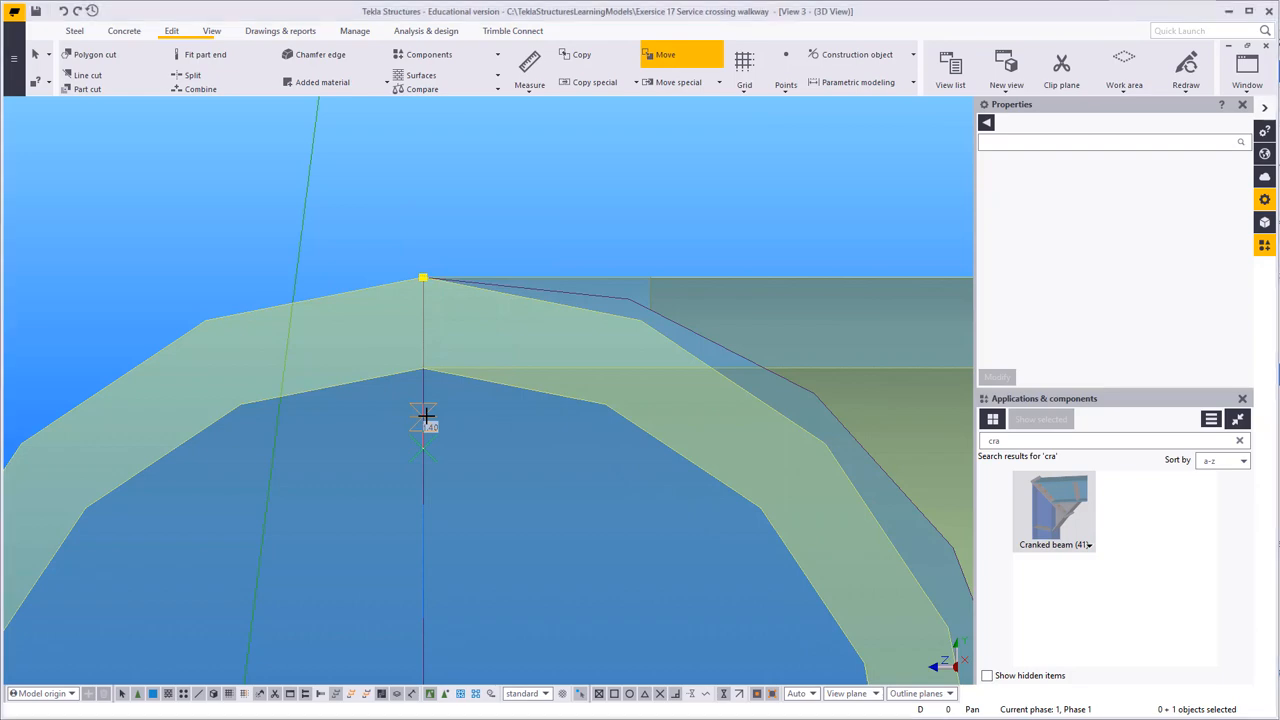
pyautogui.write('2')
pyautogui.press('Return')
# Step: Move the cut polygon's lower corner 2 mm outward beyond the railing's outline
pyautogui.scroll(-1, 390, 233)
pyautogui.scroll(-5, 390, 233)
pyautogui.moveTo(388, 610); pyautogui.dragTo(475, 251, button='middle')
pyautogui.scroll(3, 475, 253)
pyautogui.scroll(1, 497, 170)
pyautogui.click(497, 160)
pyautogui.click(496, 253)
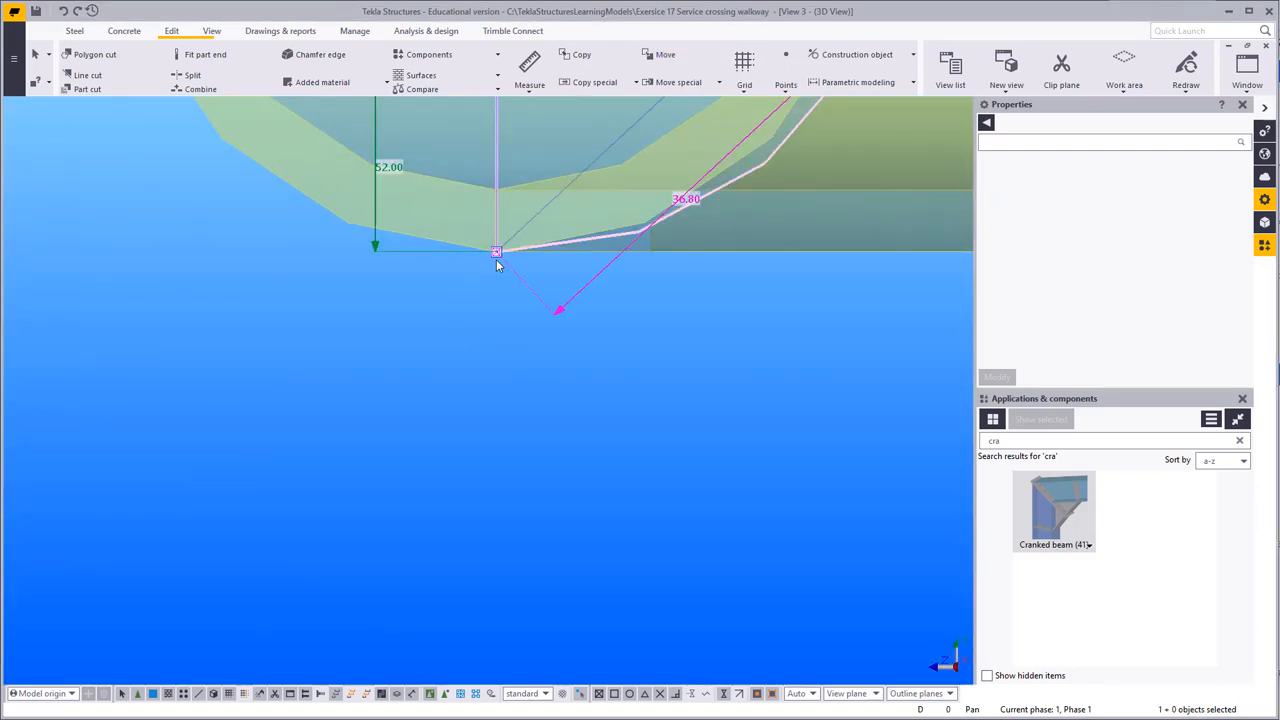
pyautogui.moveTo(428, 196); pyautogui.dragTo(435, 402, button='middle')
pyautogui.rightClick(421, 165)
pyautogui.click(467, 258)
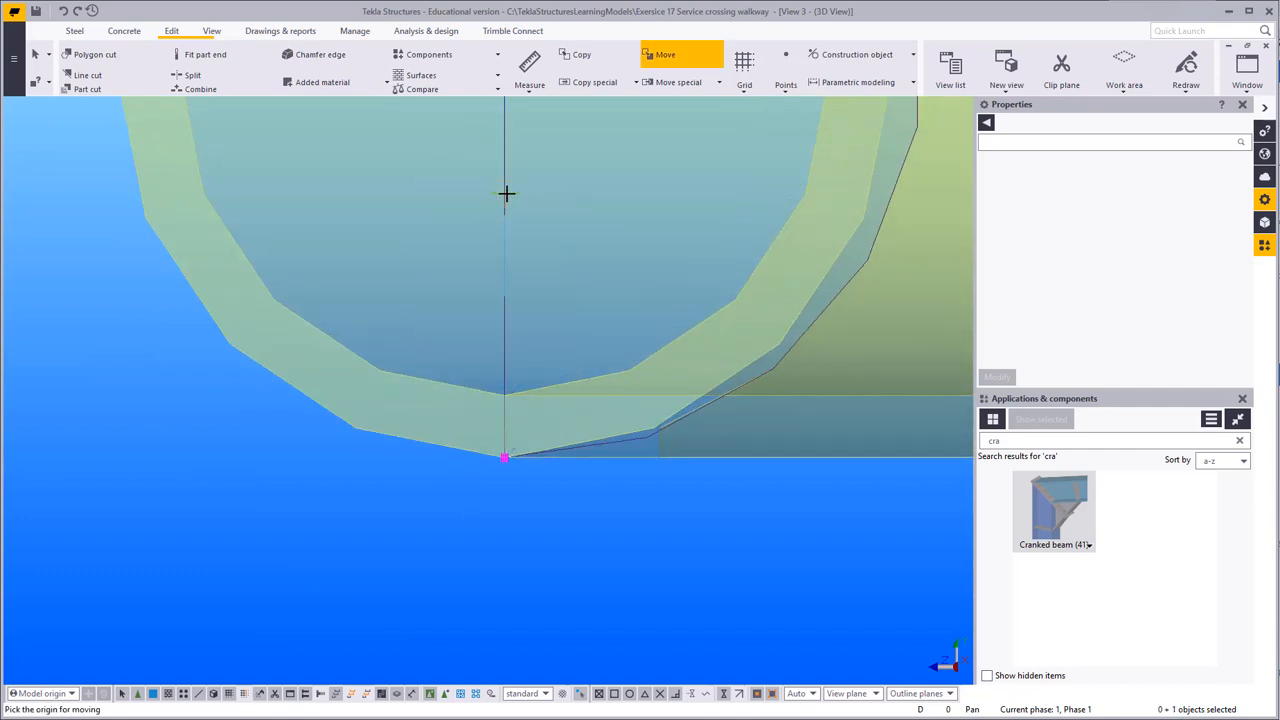
pyautogui.write('2')
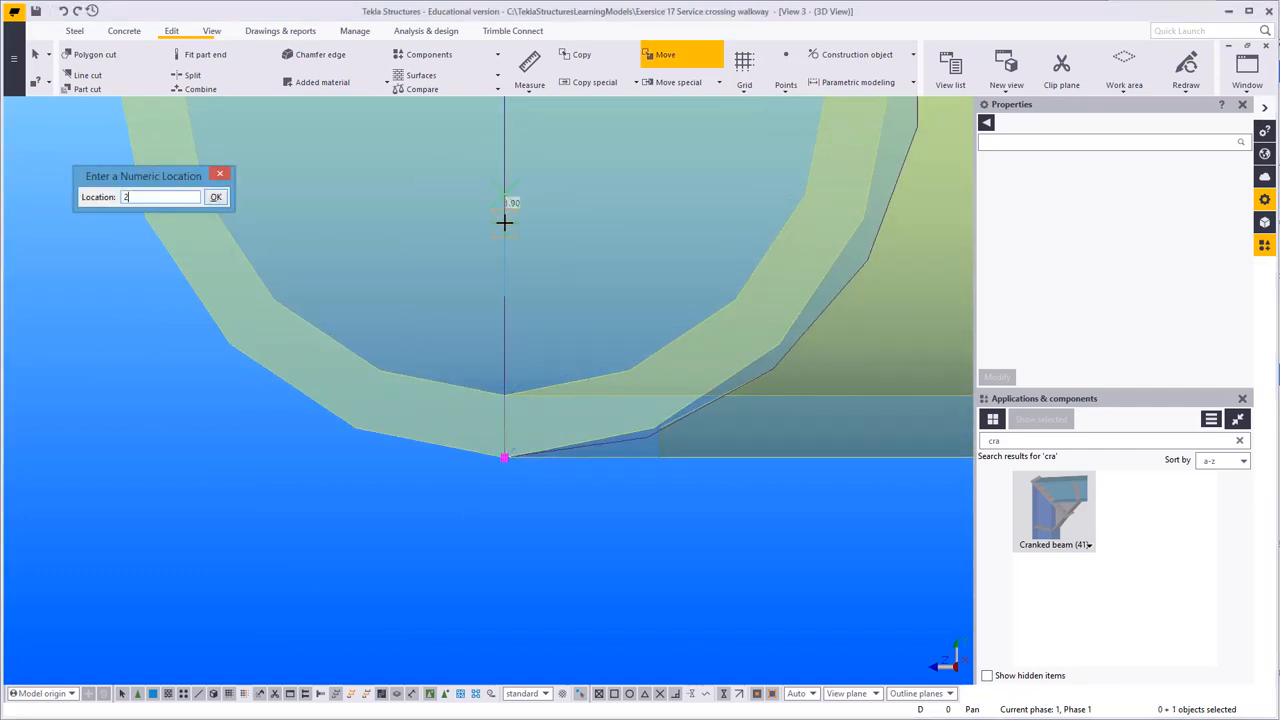
pyautogui.press('Return')
pyautogui.rightClick(414, 177)
pyautogui.click(428, 186)
pyautogui.click(311, 532)
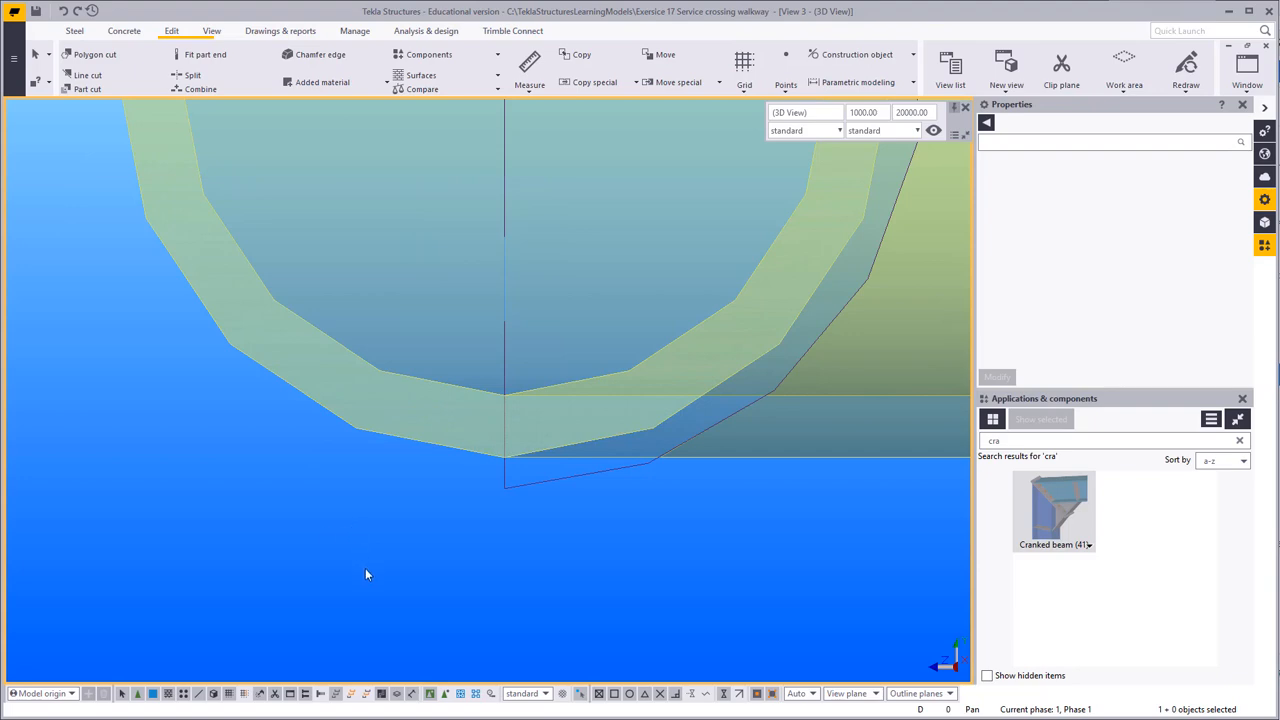
pyautogui.scroll(-5, 418, 549)
pyautogui.scroll(4, 470, 455)
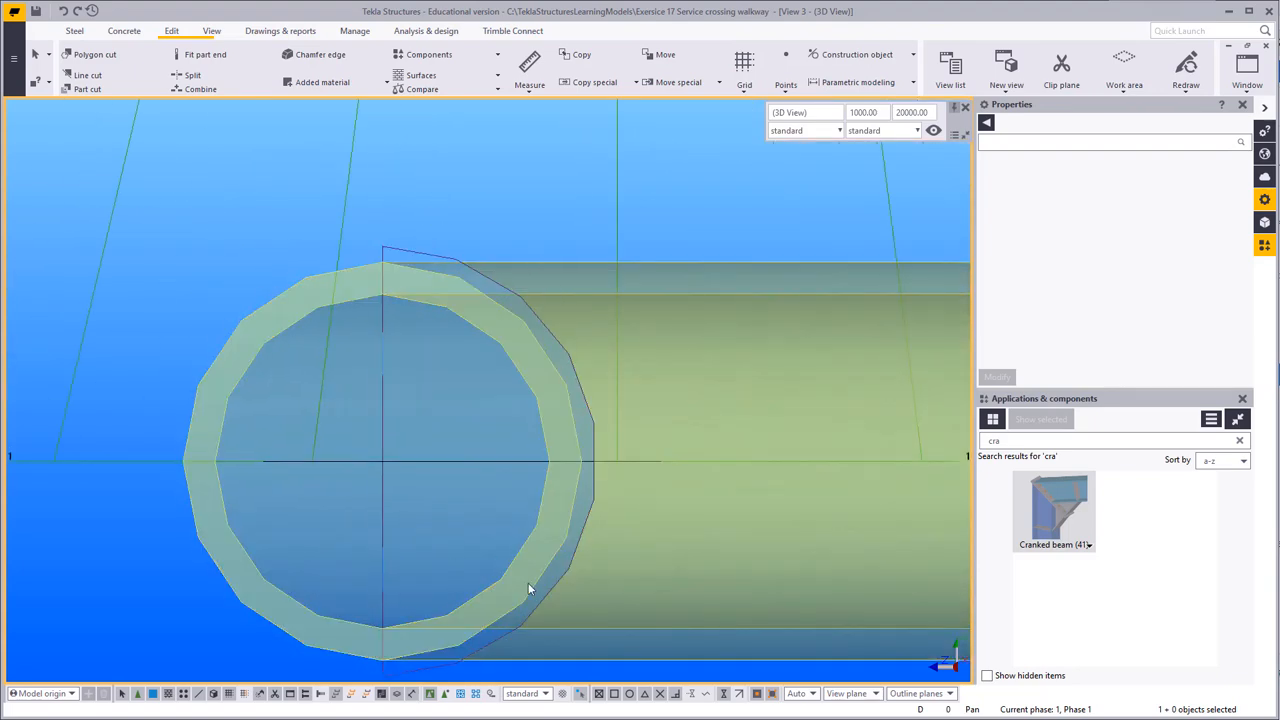
pyautogui.click(565, 274)
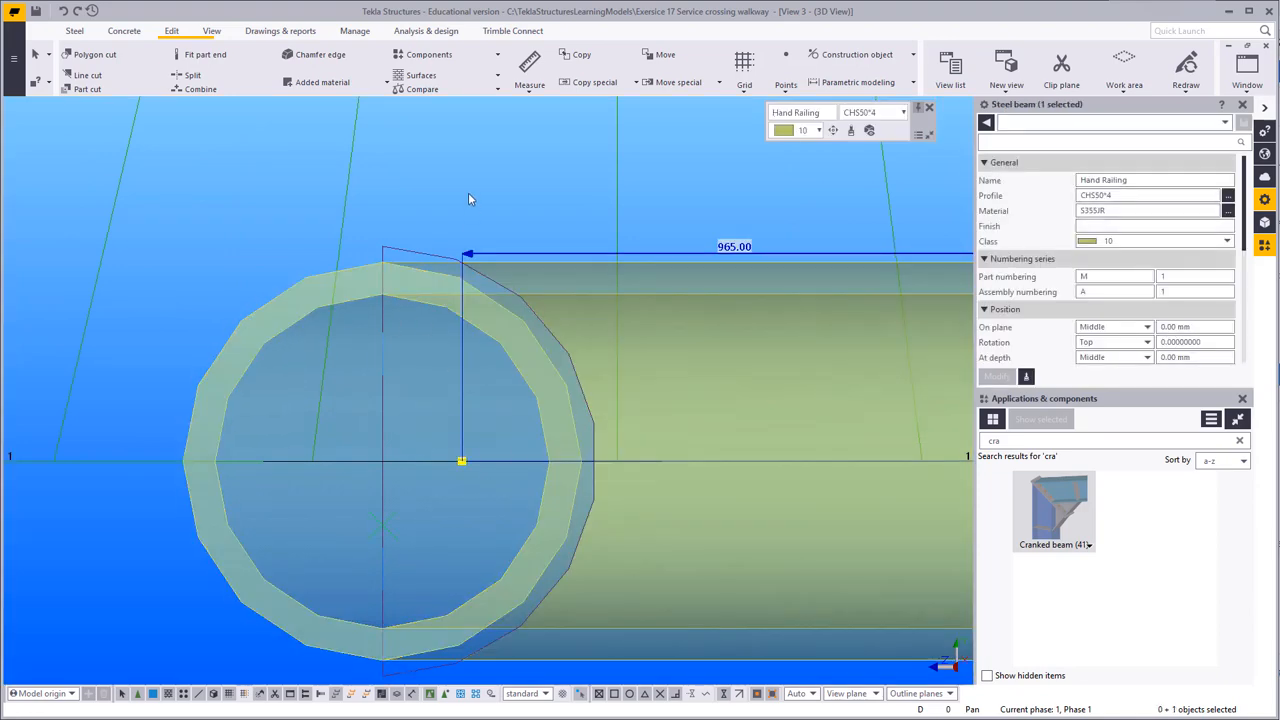
pyautogui.rightClick(468, 195)
pyautogui.click(500, 286)
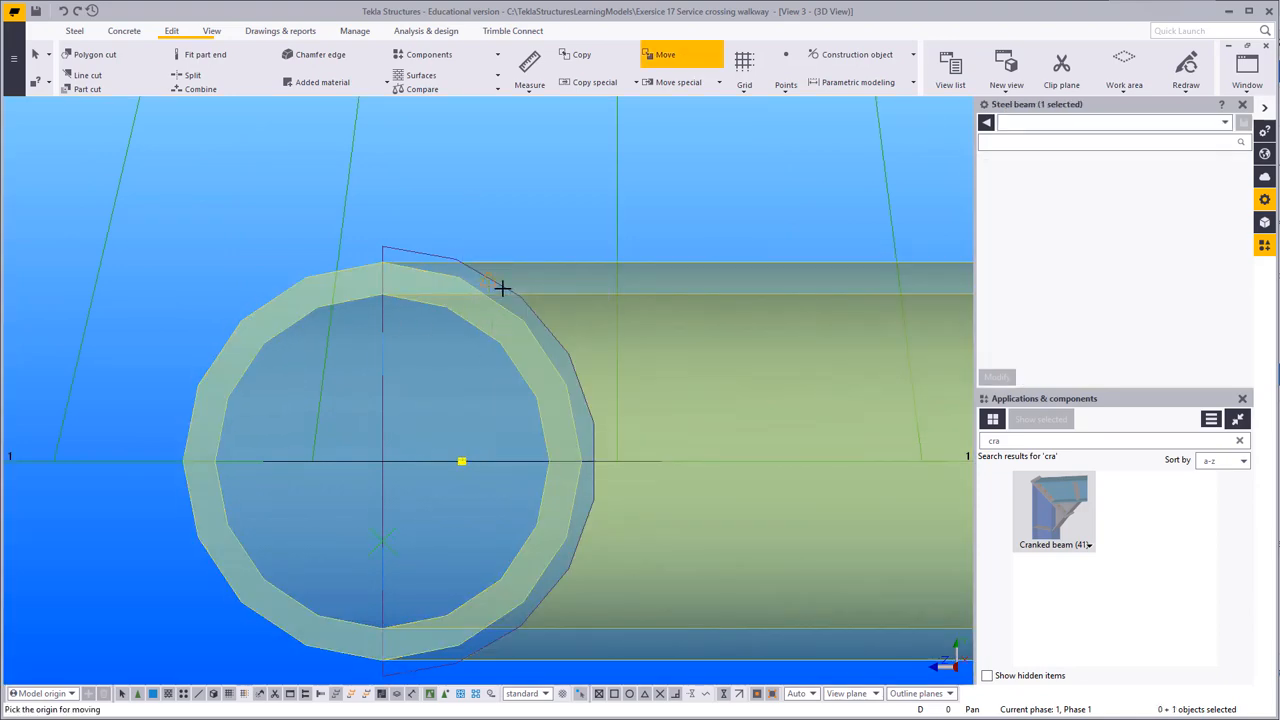
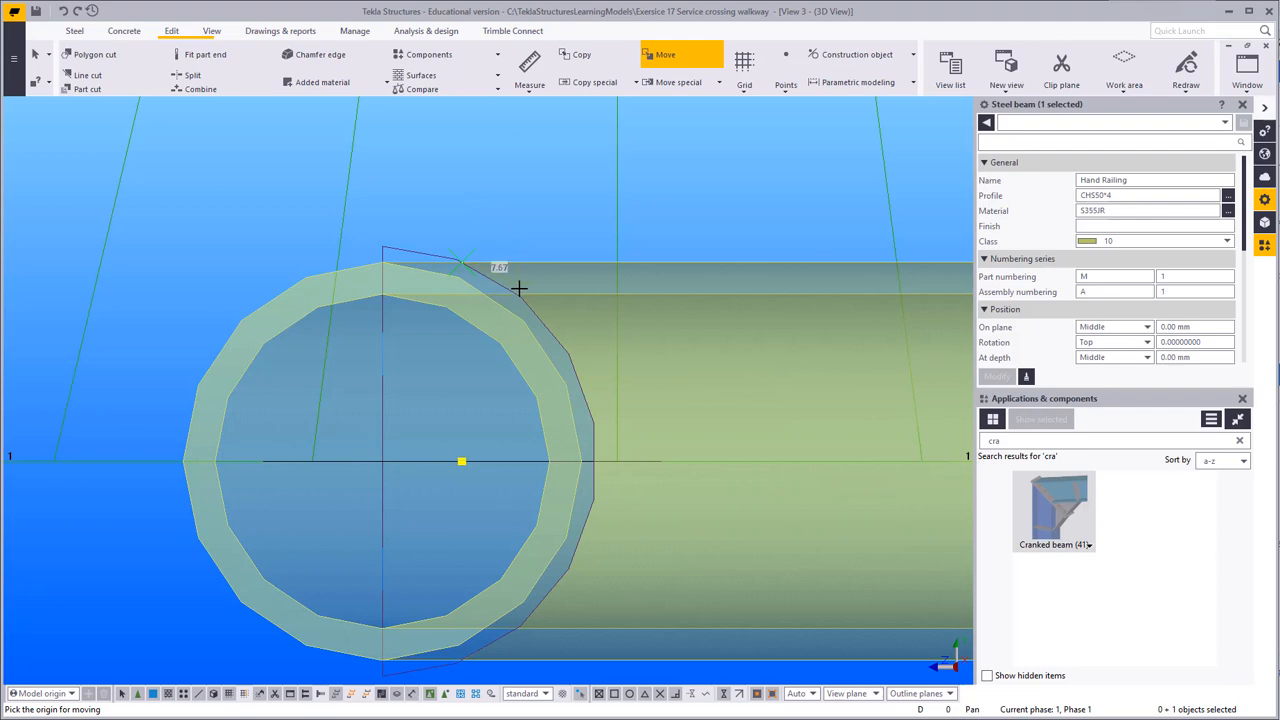
pyautogui.rightClick(522, 233)
pyautogui.click(538, 246)
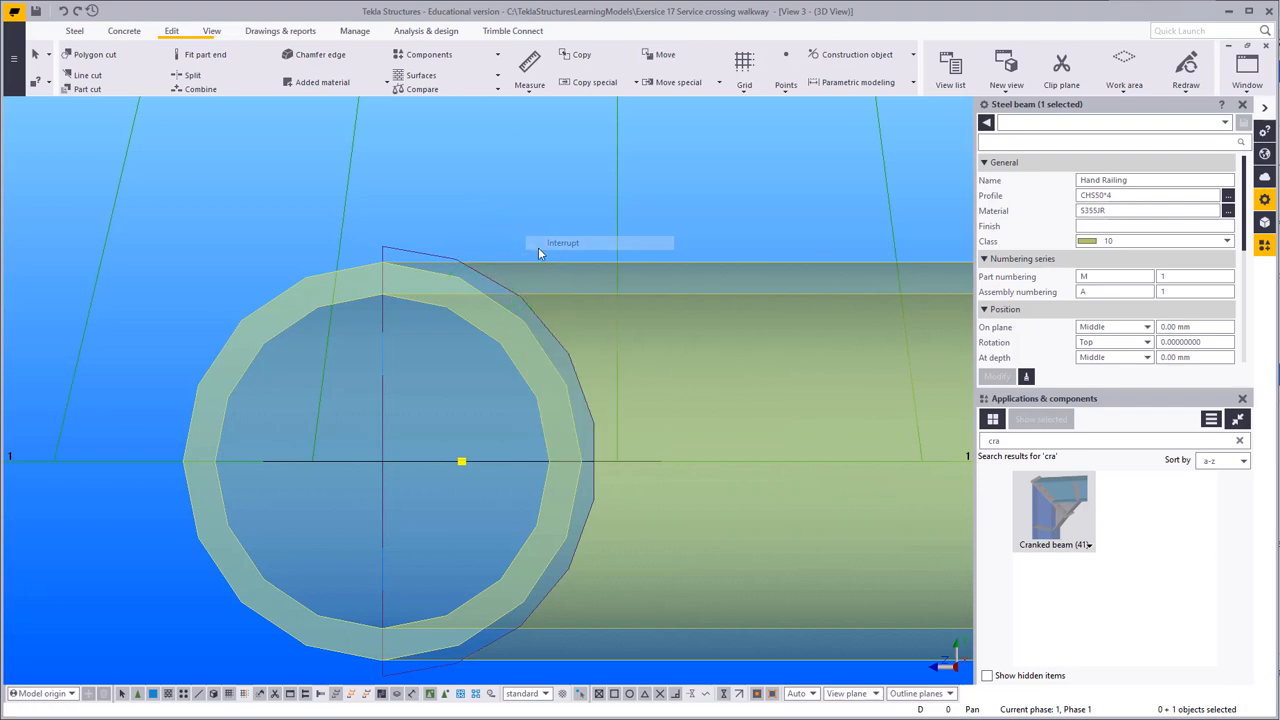
# Step: Shorten the post by moving its top end handle linearly by dZ -6.81 only, with dX and dY excluded
pyautogui.click(509, 261)
pyautogui.click(506, 507)
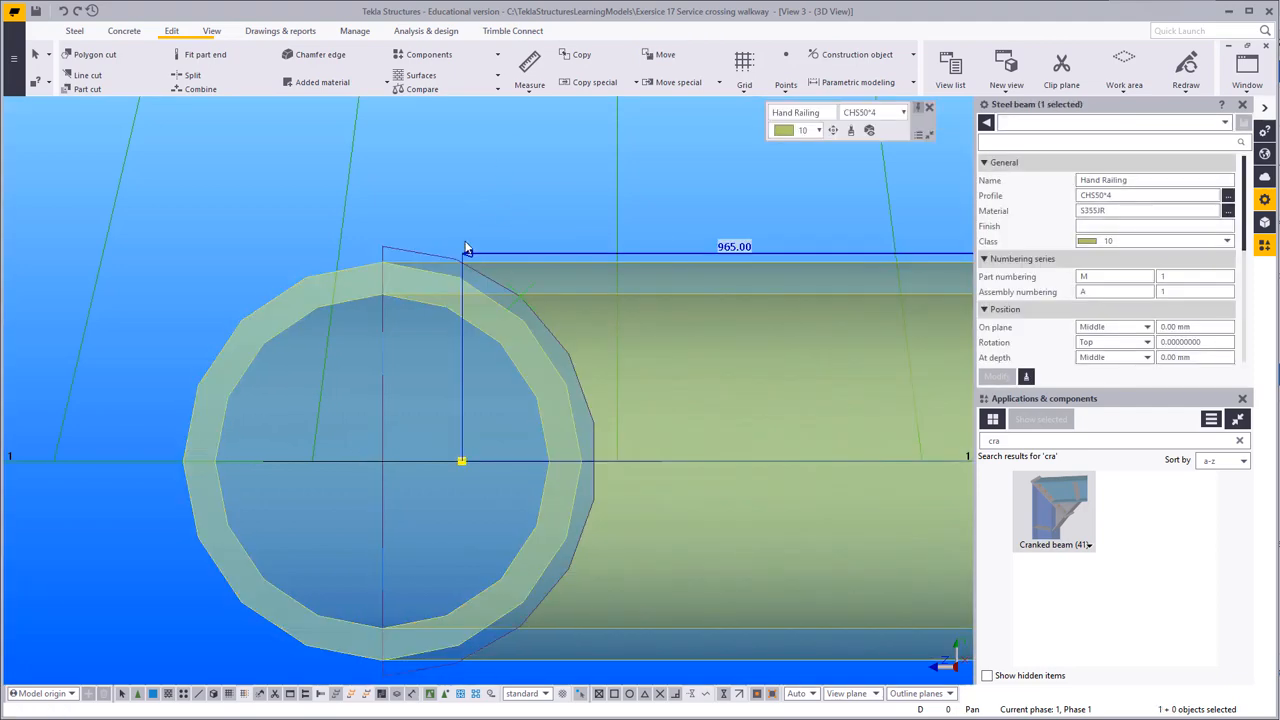
pyautogui.rightClick(456, 177)
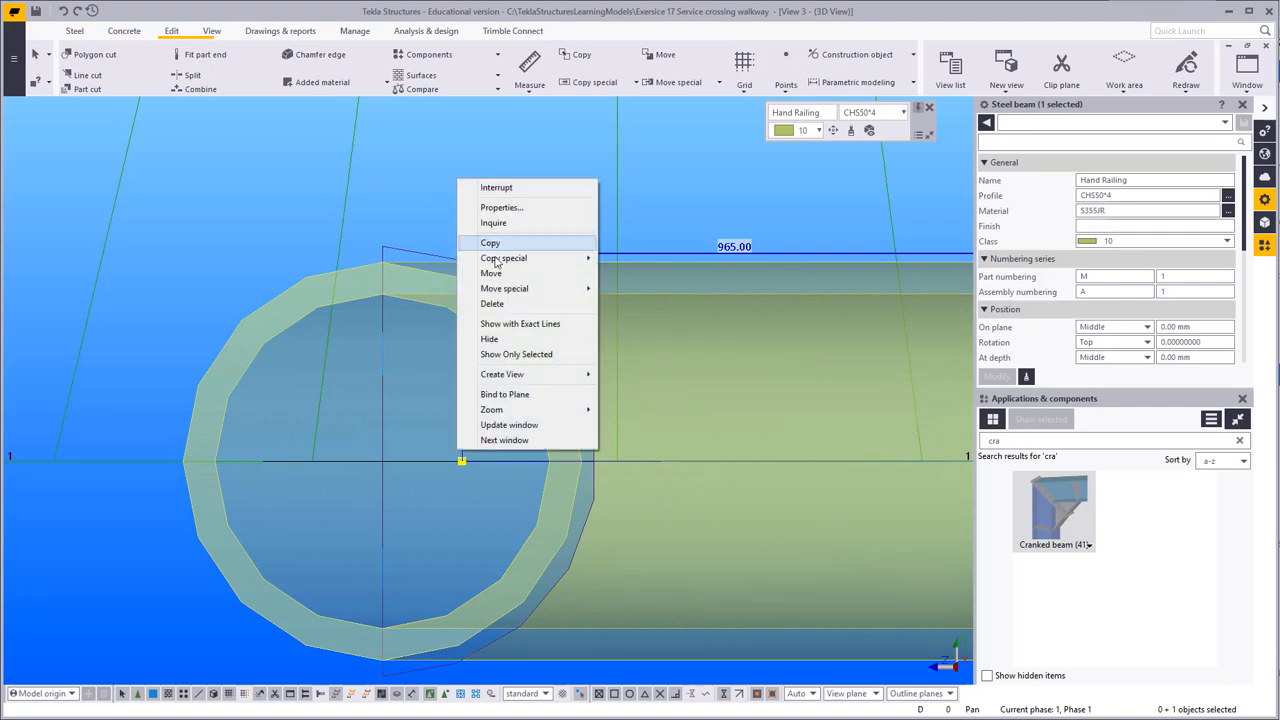
pyautogui.moveTo(569, 294)
pyautogui.click(656, 296)
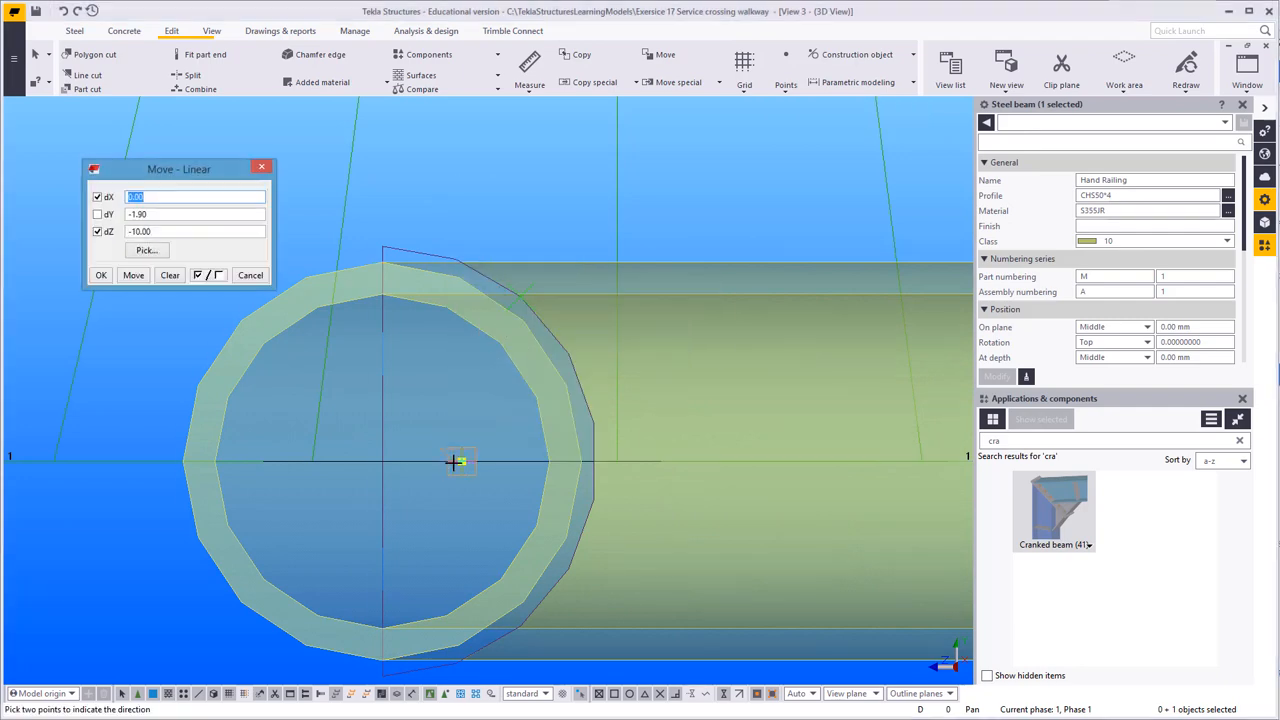
pyautogui.click(458, 460)
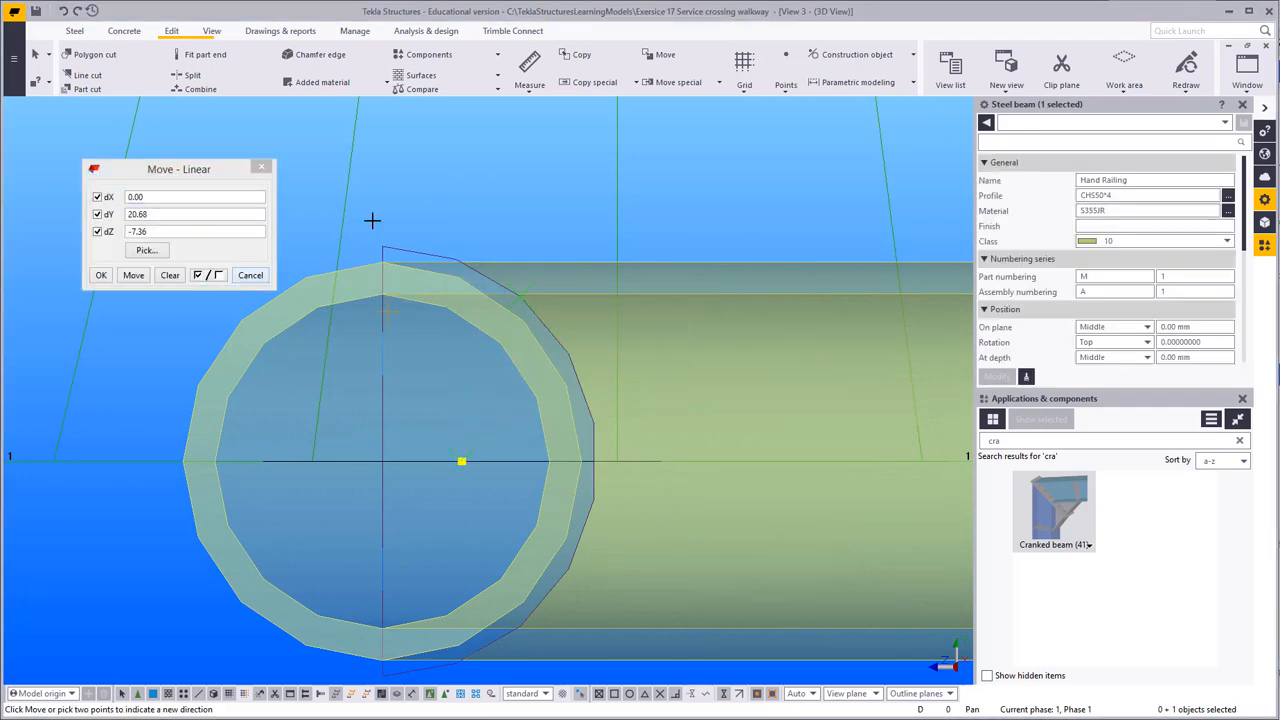
pyautogui.click(133, 250)
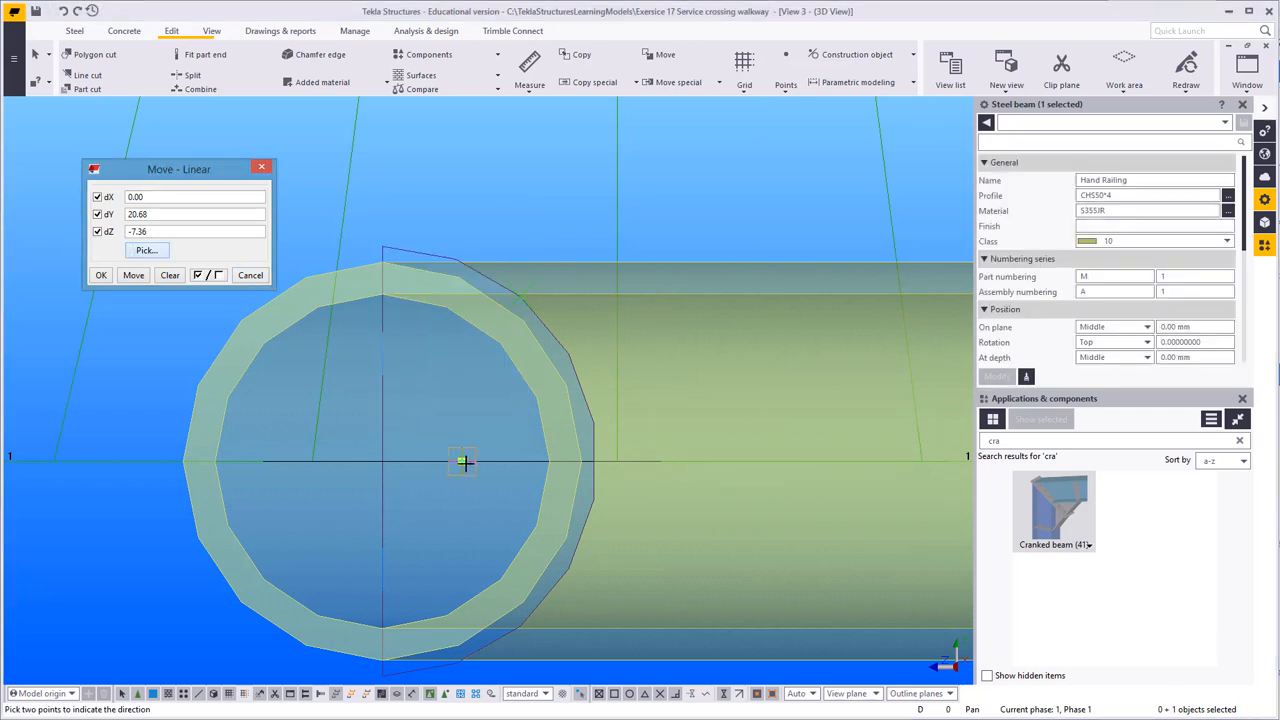
pyautogui.click(462, 461)
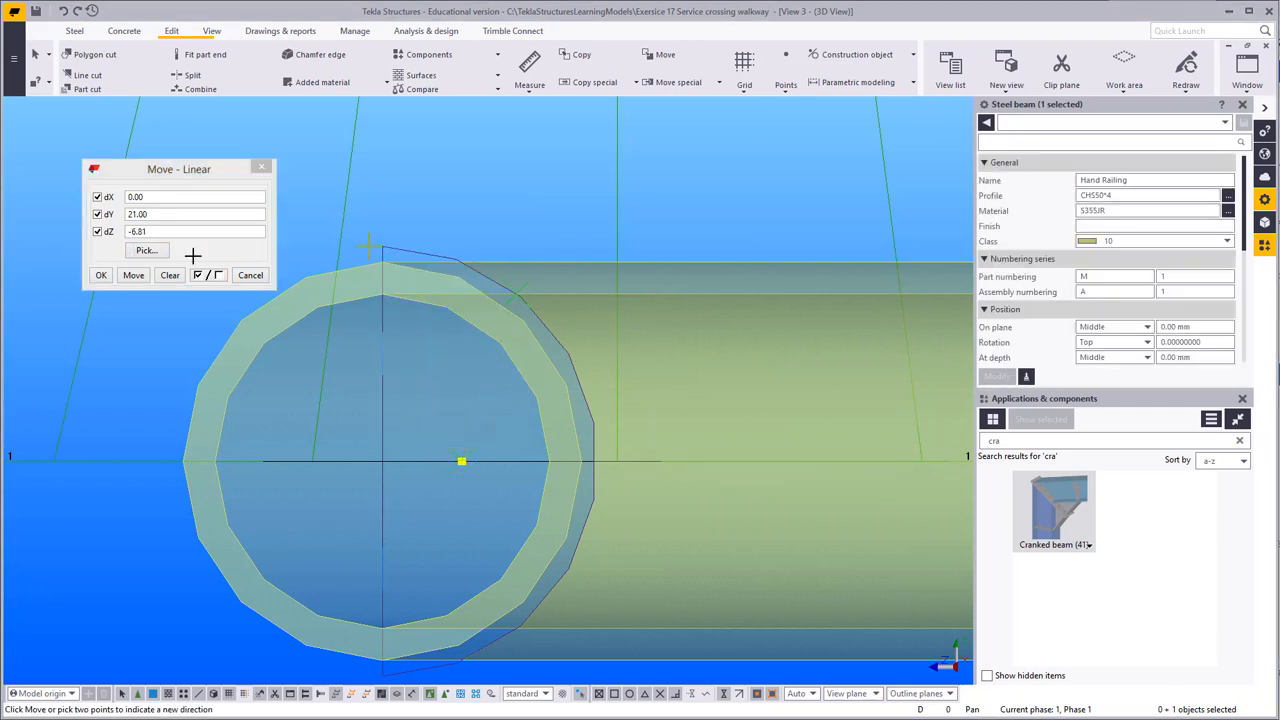
pyautogui.click(111, 214)
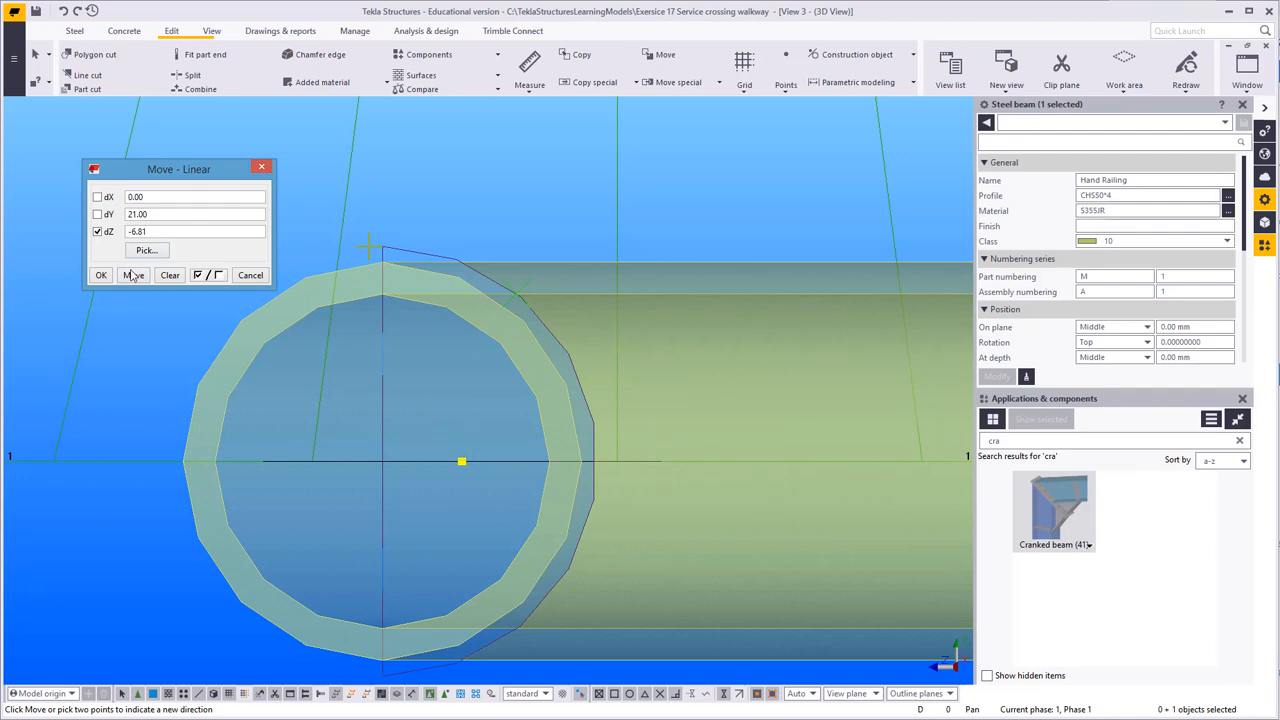
pyautogui.click(131, 275)
pyautogui.rightClick(495, 205)
pyautogui.click(508, 212)
pyautogui.click(513, 237)
pyautogui.scroll(5, 525, 277)
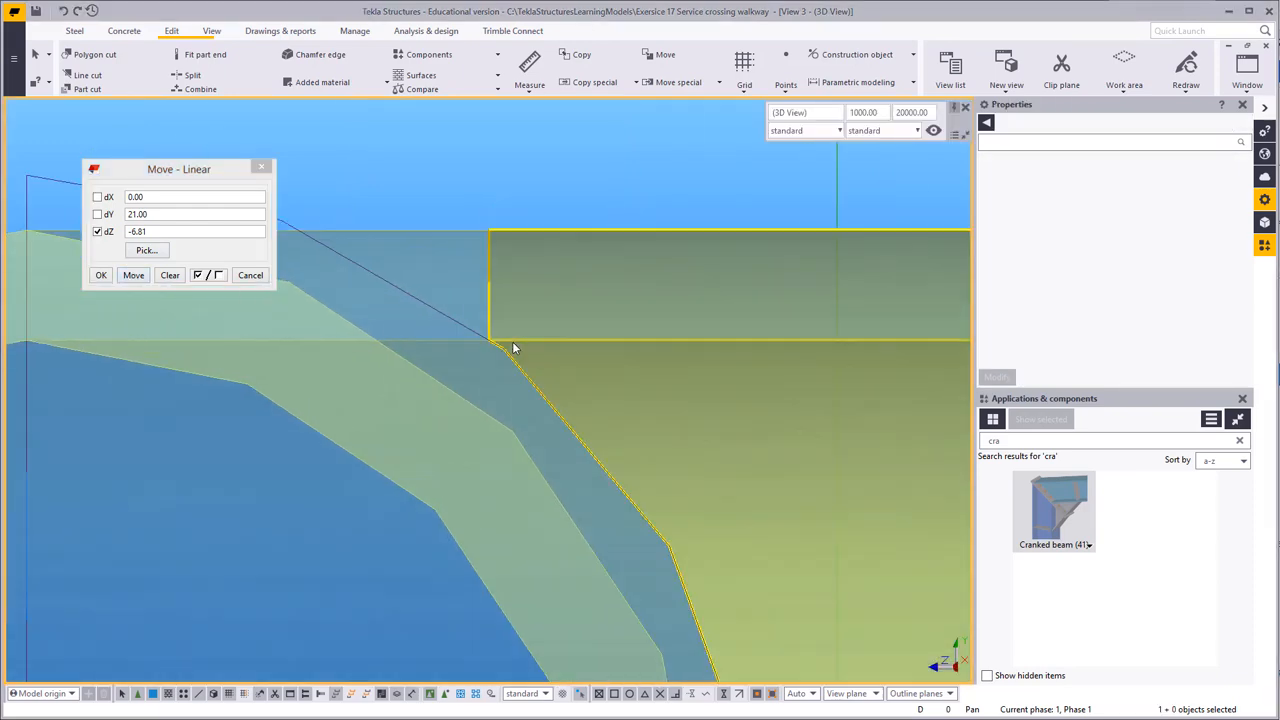
pyautogui.keyDown('ctrl'); pyautogui.moveTo(512, 347); pyautogui.dragTo(586, 337, button='middle'); pyautogui.keyUp('ctrl')
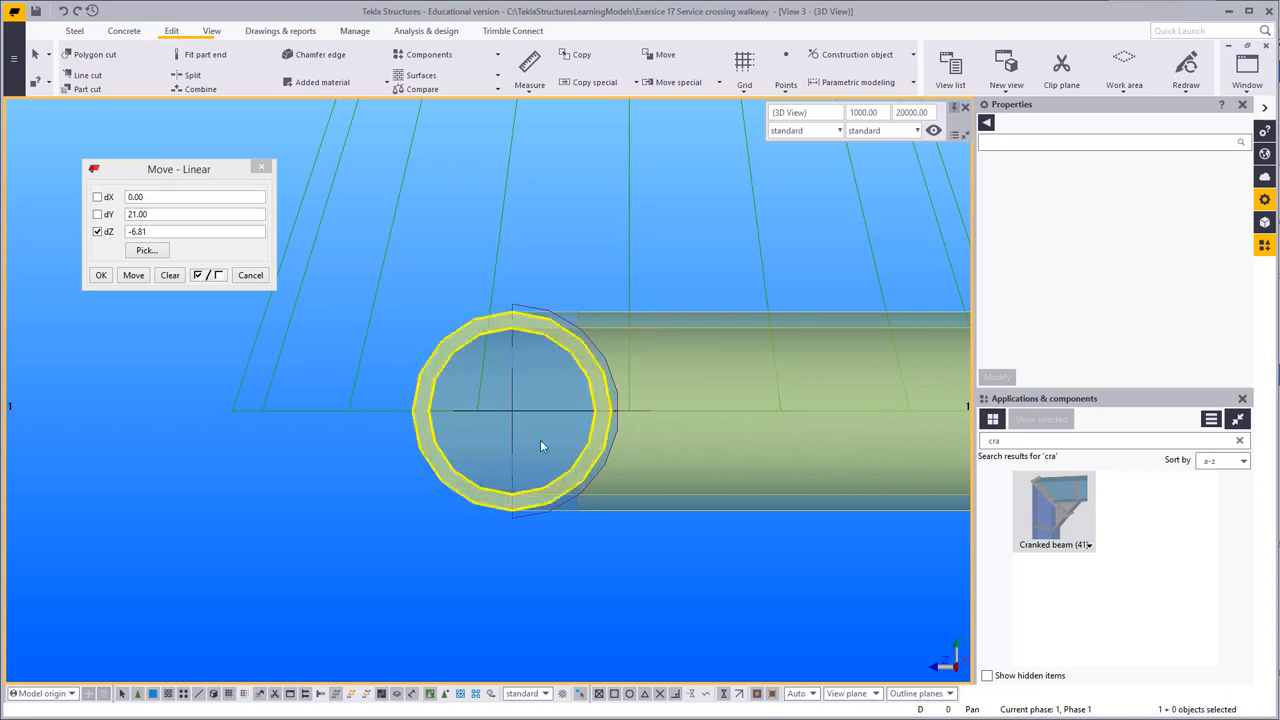
pyautogui.rightClick(200, 146)
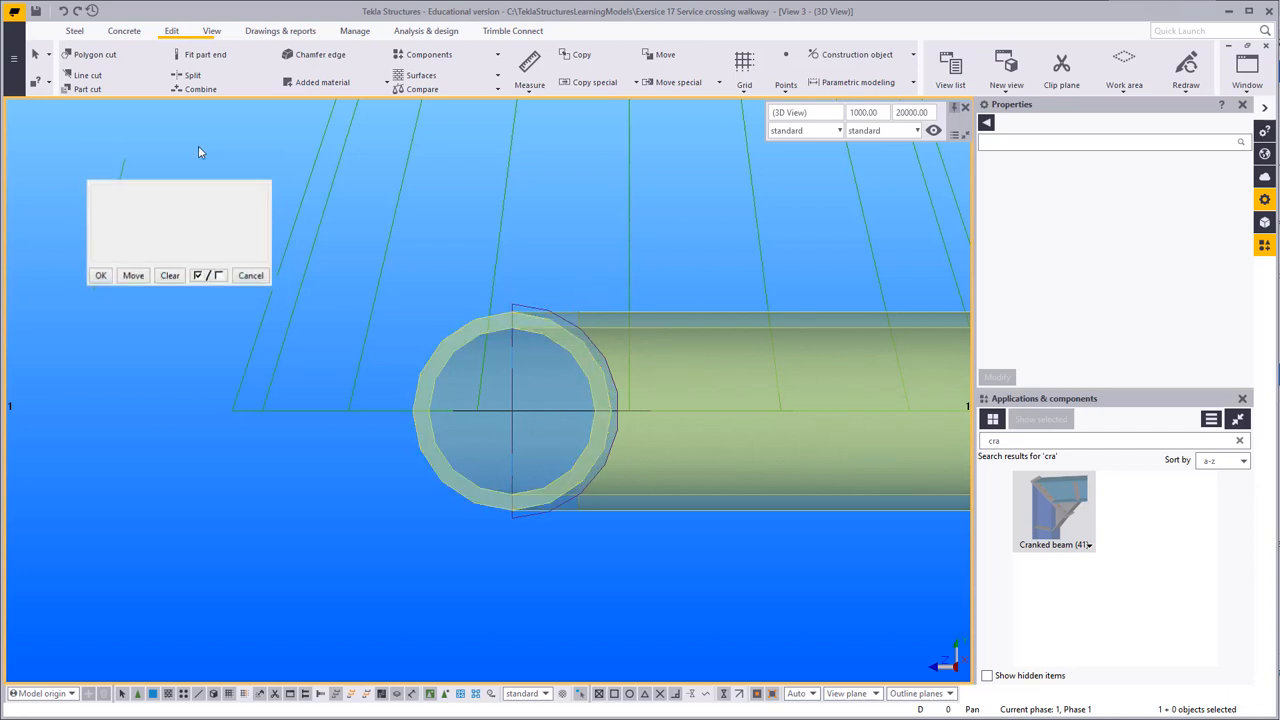
pyautogui.click(231, 157)
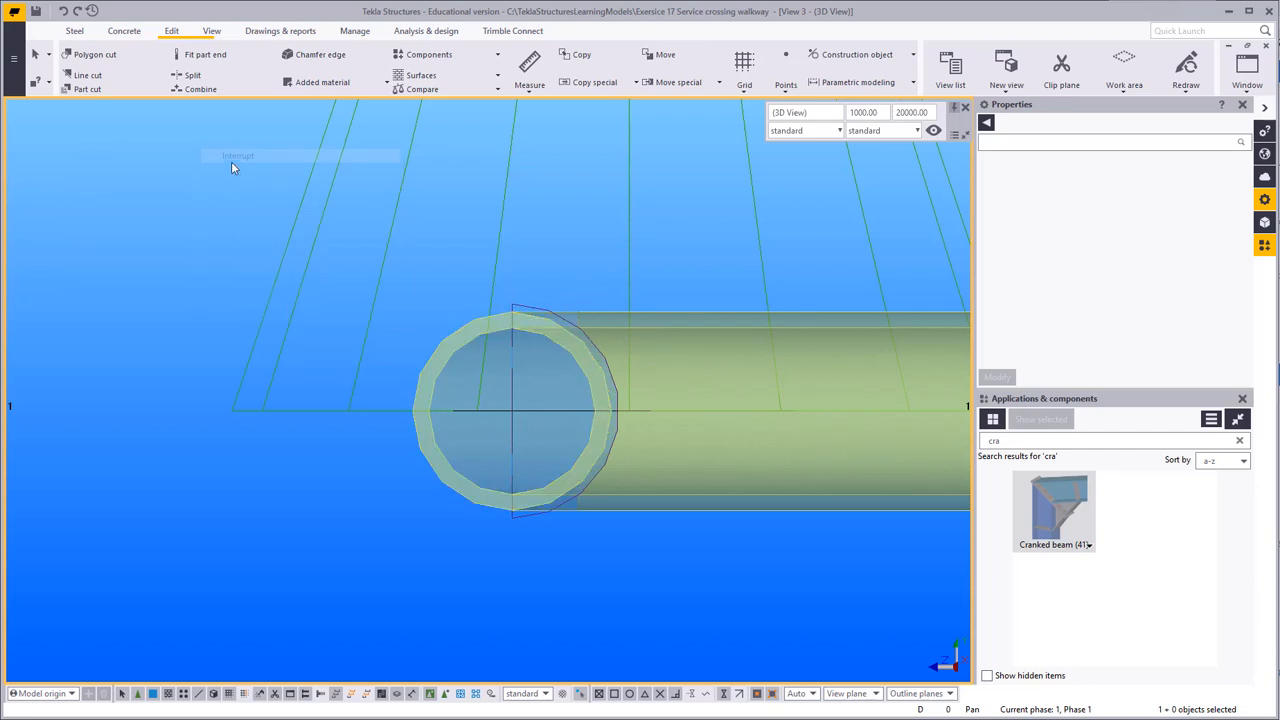
# Step: Switch to View 1, the 3D view, and show the post's cut joint within the walkway model
pyautogui.click(1250, 75)
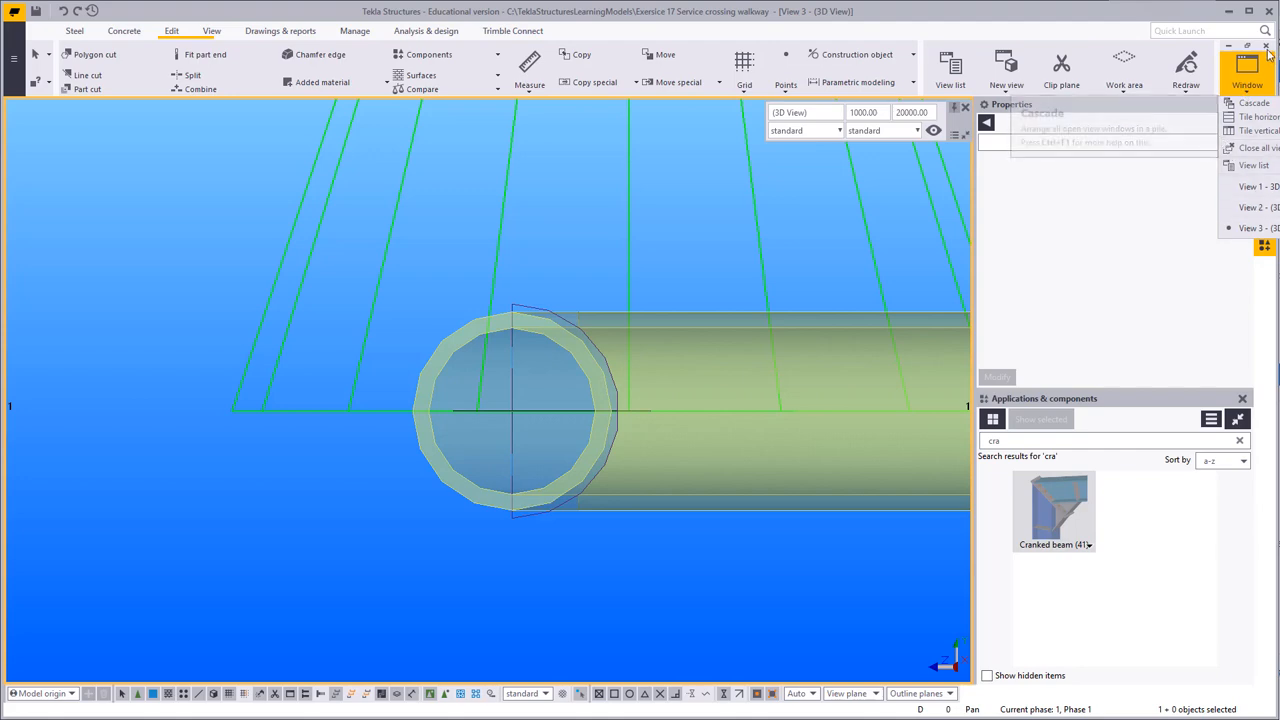
pyautogui.click(1256, 186)
pyautogui.scroll(-10, 505, 346)
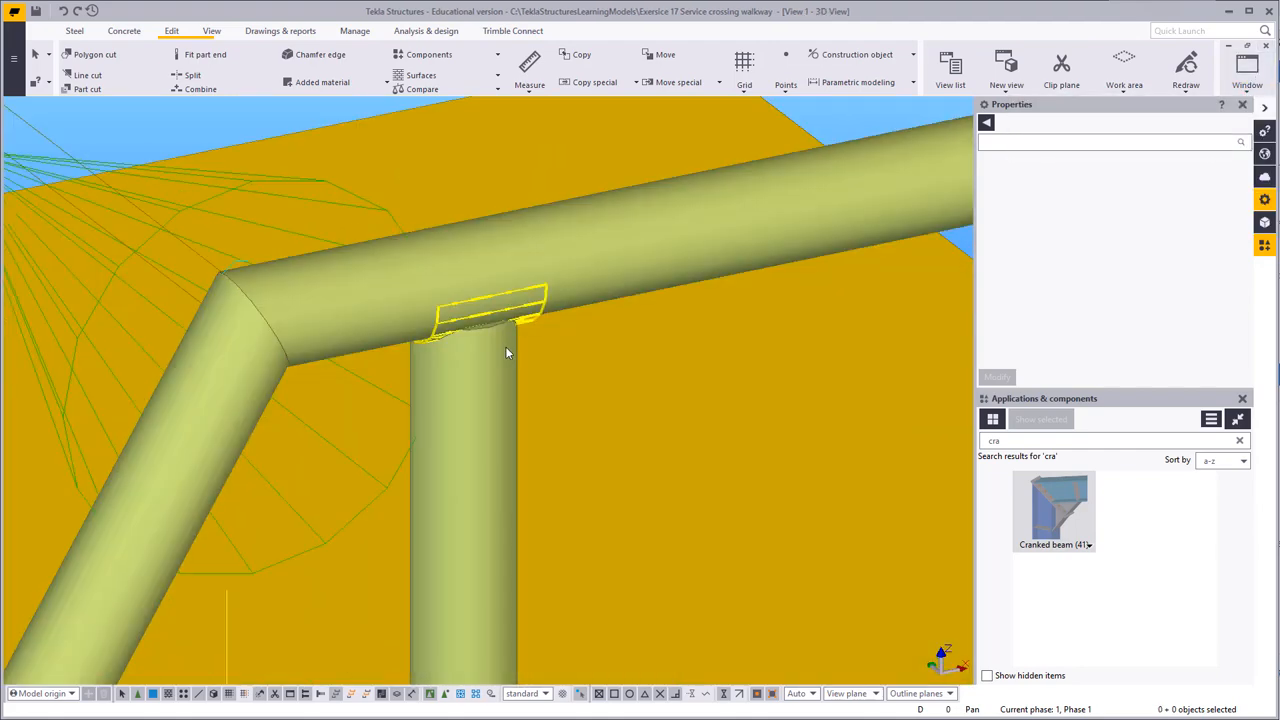
pyautogui.rightClick(547, 205)
pyautogui.click(575, 211)
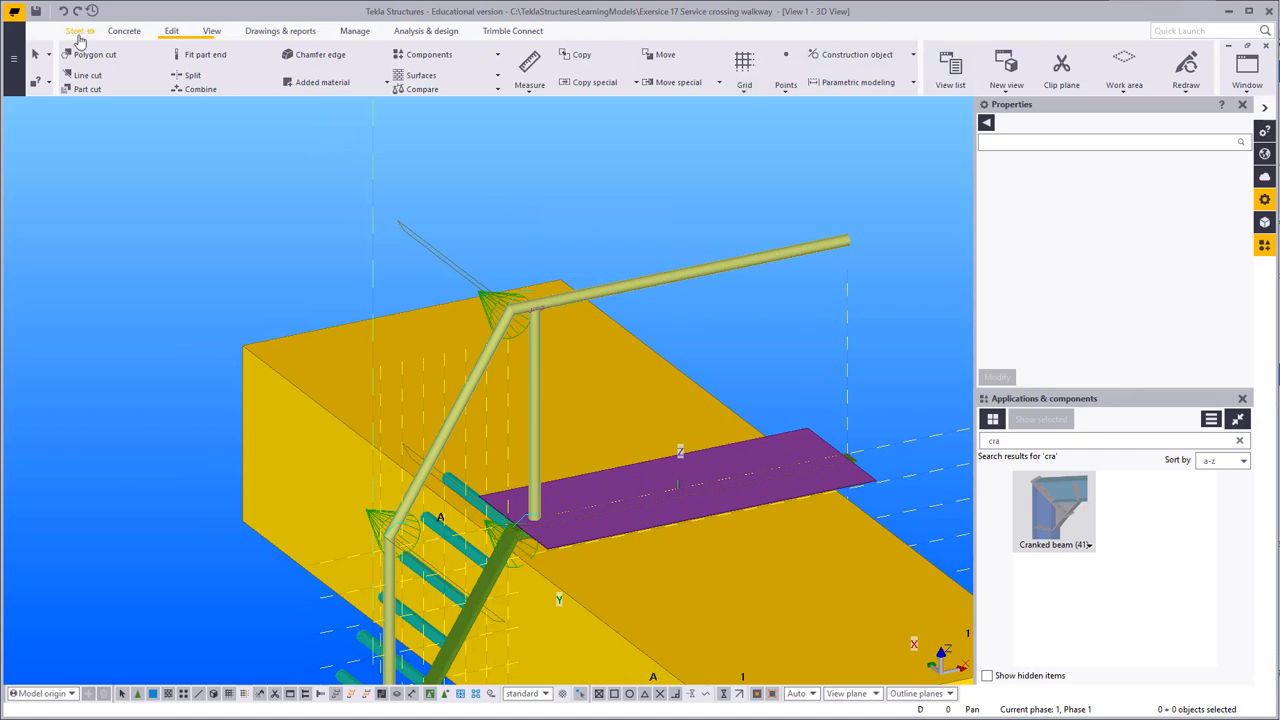
# Step: Weld the post to the upper hand railing, and the vertical end railing to the sloping railing
pyautogui.click(73, 32)
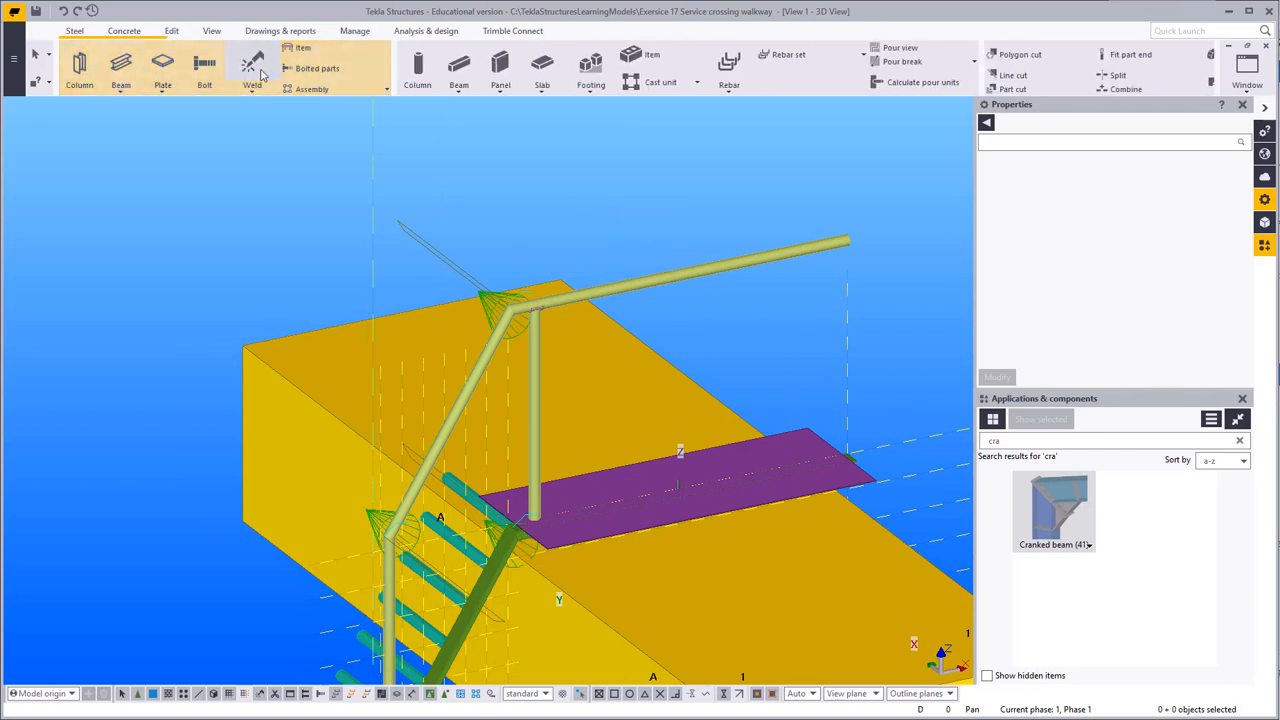
pyautogui.click(252, 68)
pyautogui.click(565, 298)
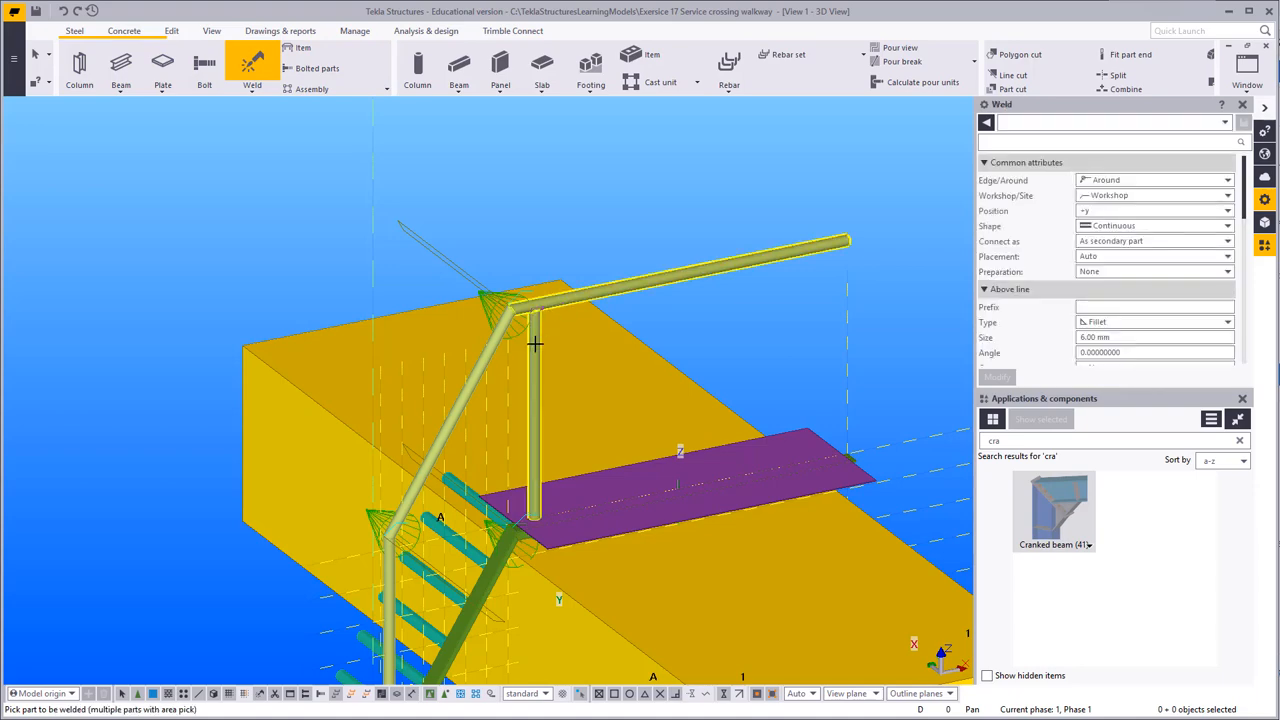
pyautogui.click(535, 345)
pyautogui.scroll(5, 471, 309)
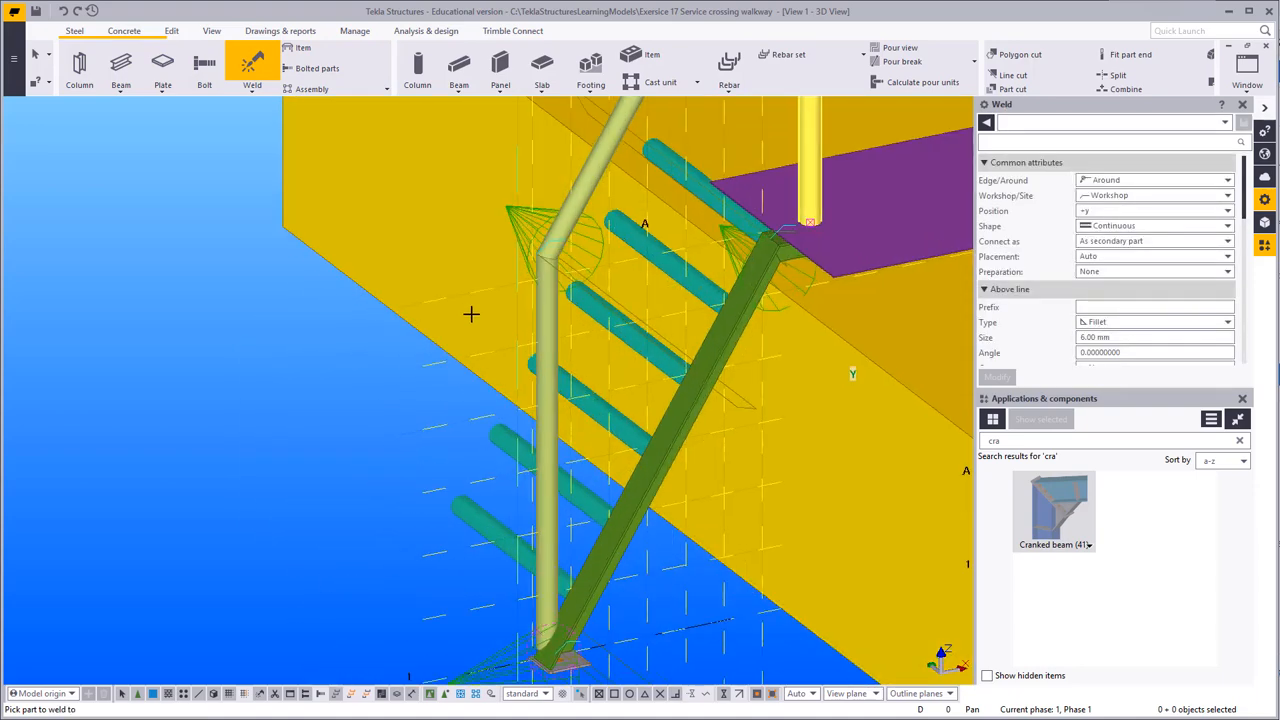
pyautogui.click(600, 180)
pyautogui.click(560, 342)
# Step: Weld the vertical end railing to the sloping stair stringer, and the post's foot to the horizontal stair angle
pyautogui.scroll(-4, 537, 346)
pyautogui.scroll(5, 556, 420)
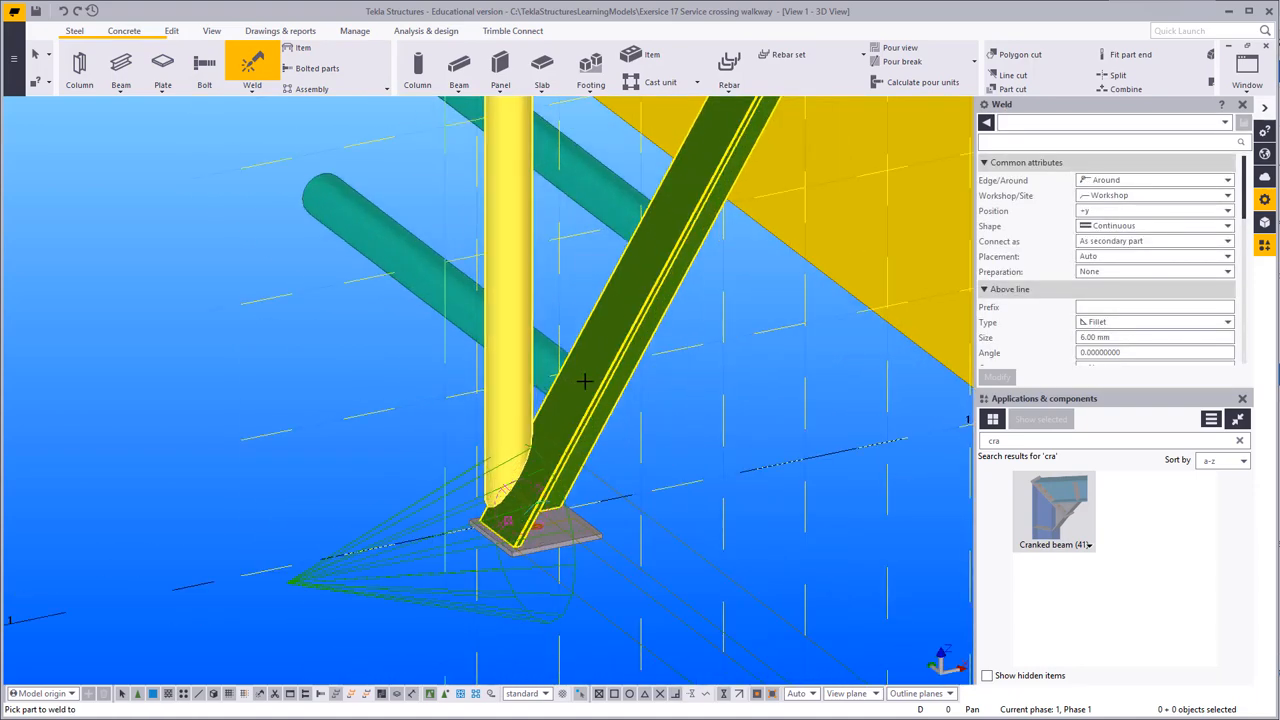
pyautogui.click(597, 375)
pyautogui.click(510, 345)
pyautogui.scroll(6, 590, 320)
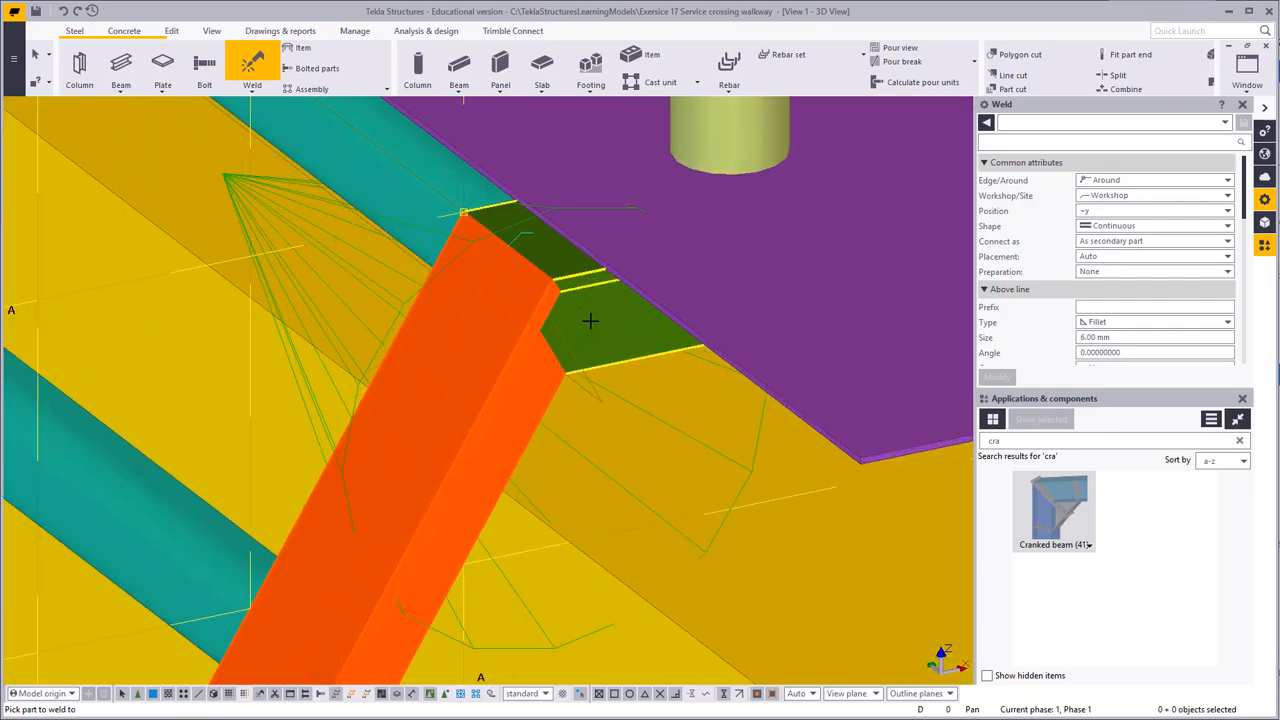
pyautogui.click(590, 321)
pyautogui.click(720, 129)
pyautogui.rightClick(543, 190)
pyautogui.click(551, 198)
pyautogui.scroll(-8, 597, 420)
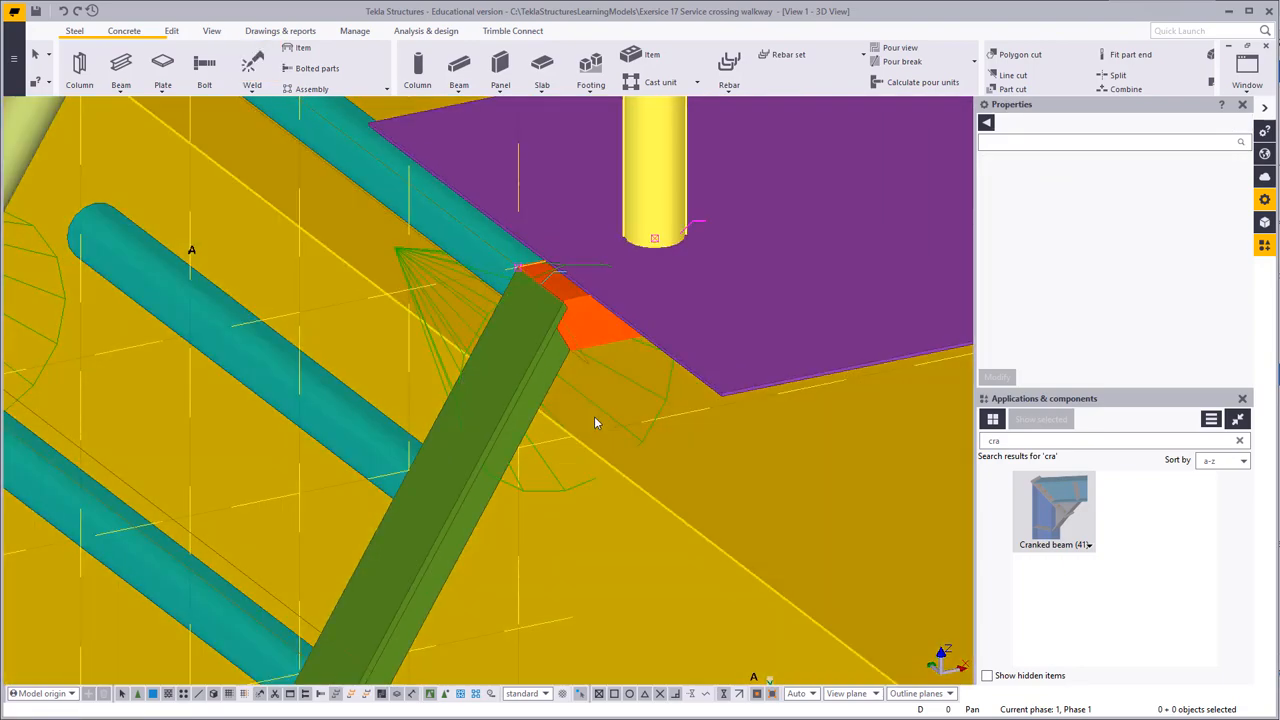
# Step: Redraw the 3D view of the walkway model
pyautogui.click(214, 306)
pyautogui.moveTo(399, 290); pyautogui.dragTo(232, 408, button='middle')
pyautogui.rightClick(688, 295)
pyautogui.click(754, 374)
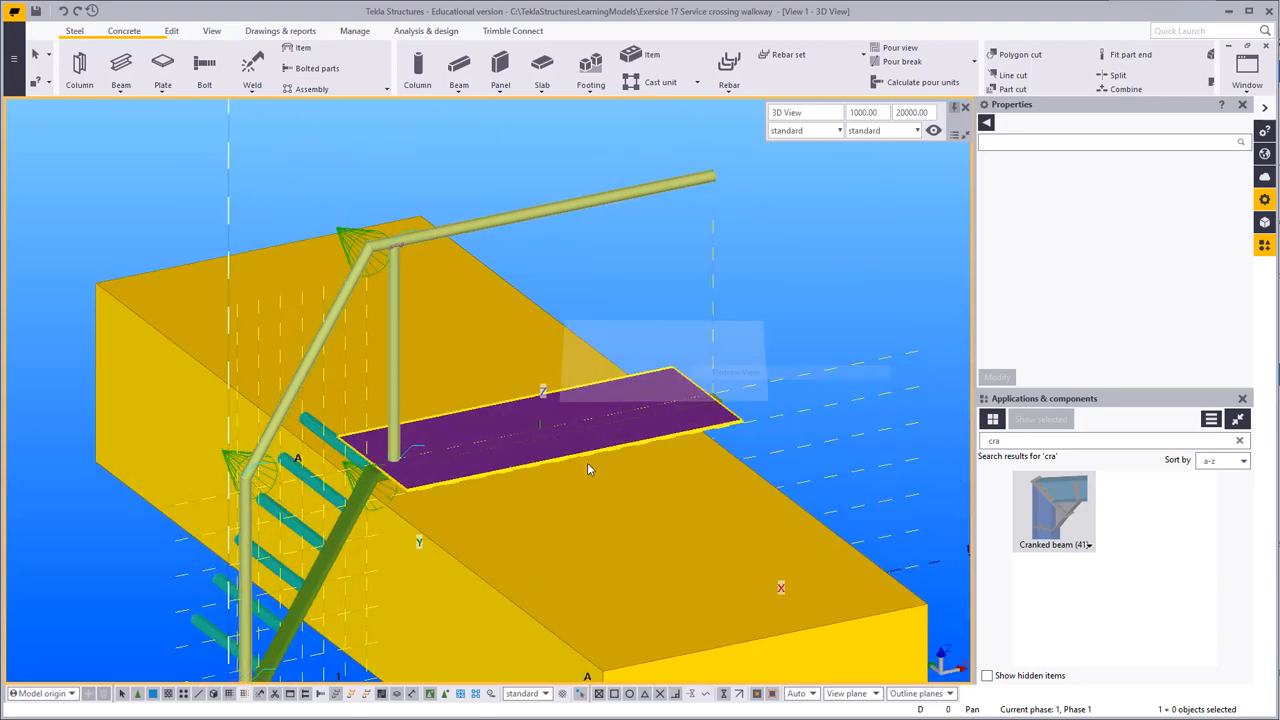
pyautogui.moveTo(249, 524); pyautogui.dragTo(405, 371, button='middle')
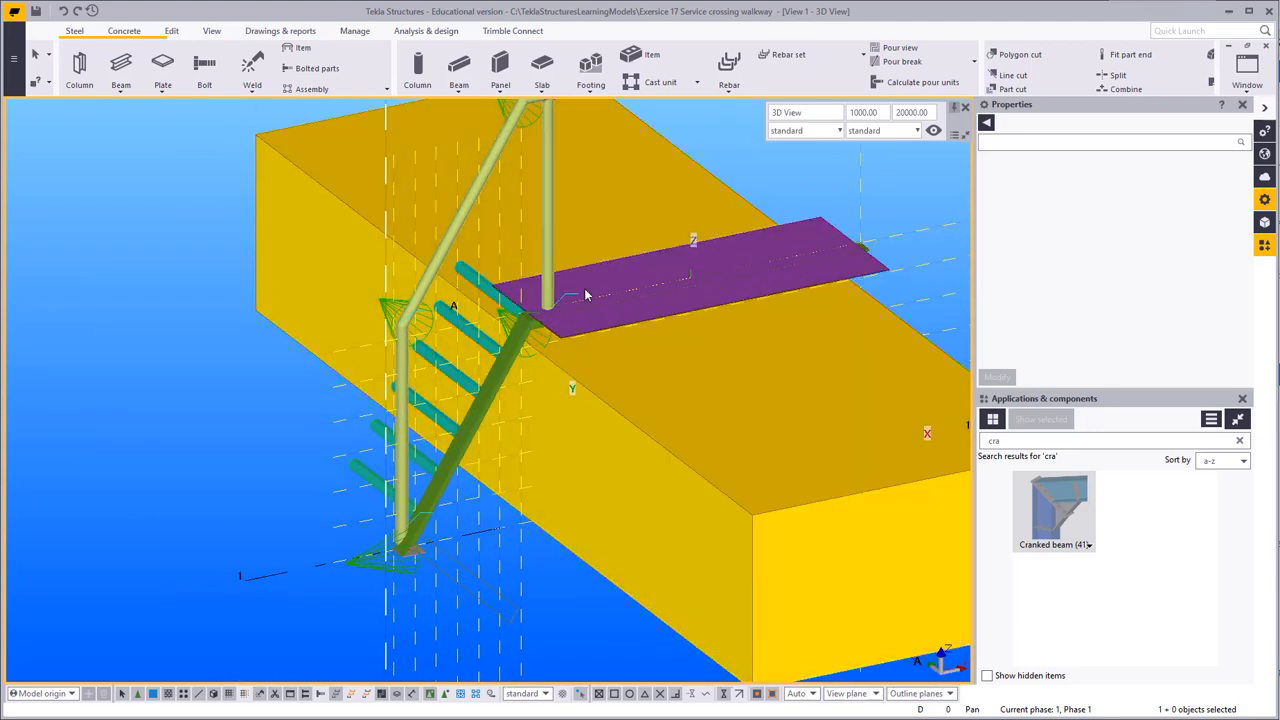
pyautogui.scroll(1, 519, 355)
pyautogui.scroll(5, 519, 355)
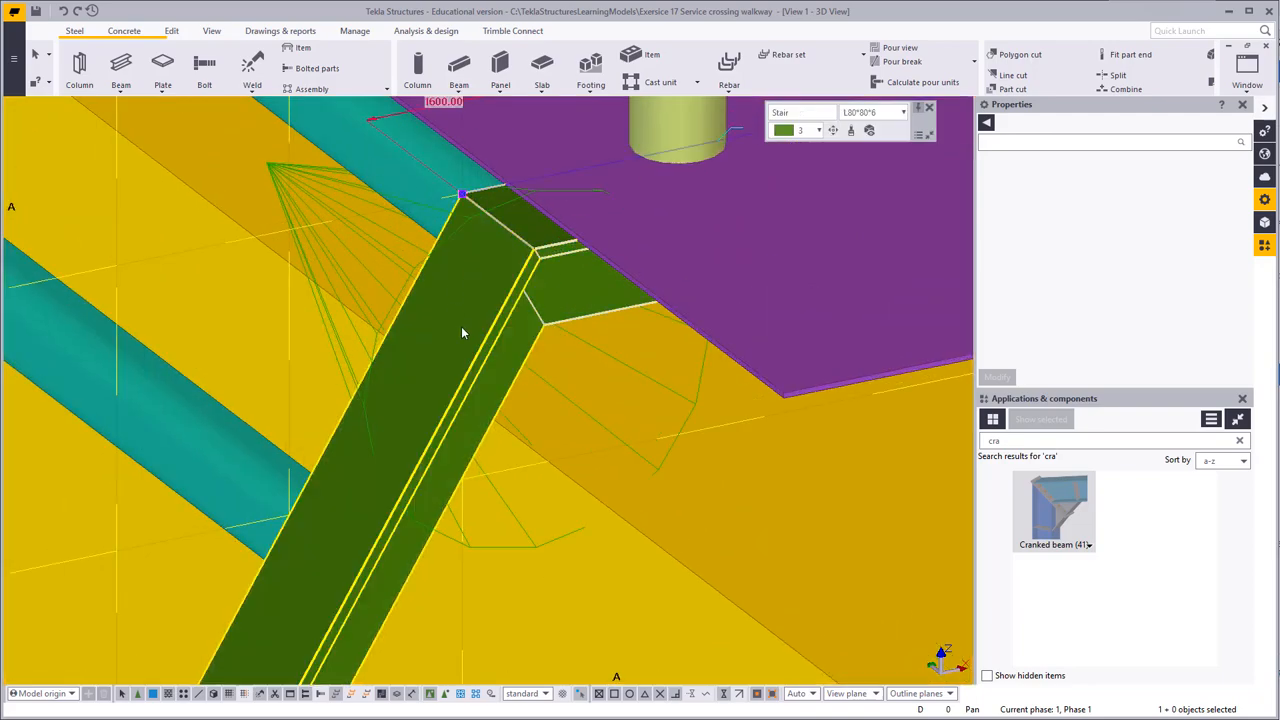
pyautogui.click(458, 322)
pyautogui.keyDown('ctrl'); pyautogui.click(394, 161); pyautogui.keyUp('ctrl')
pyautogui.keyDown('ctrl'); pyautogui.click(451, 417); pyautogui.keyUp('ctrl')
pyautogui.scroll(-5, 472, 382)
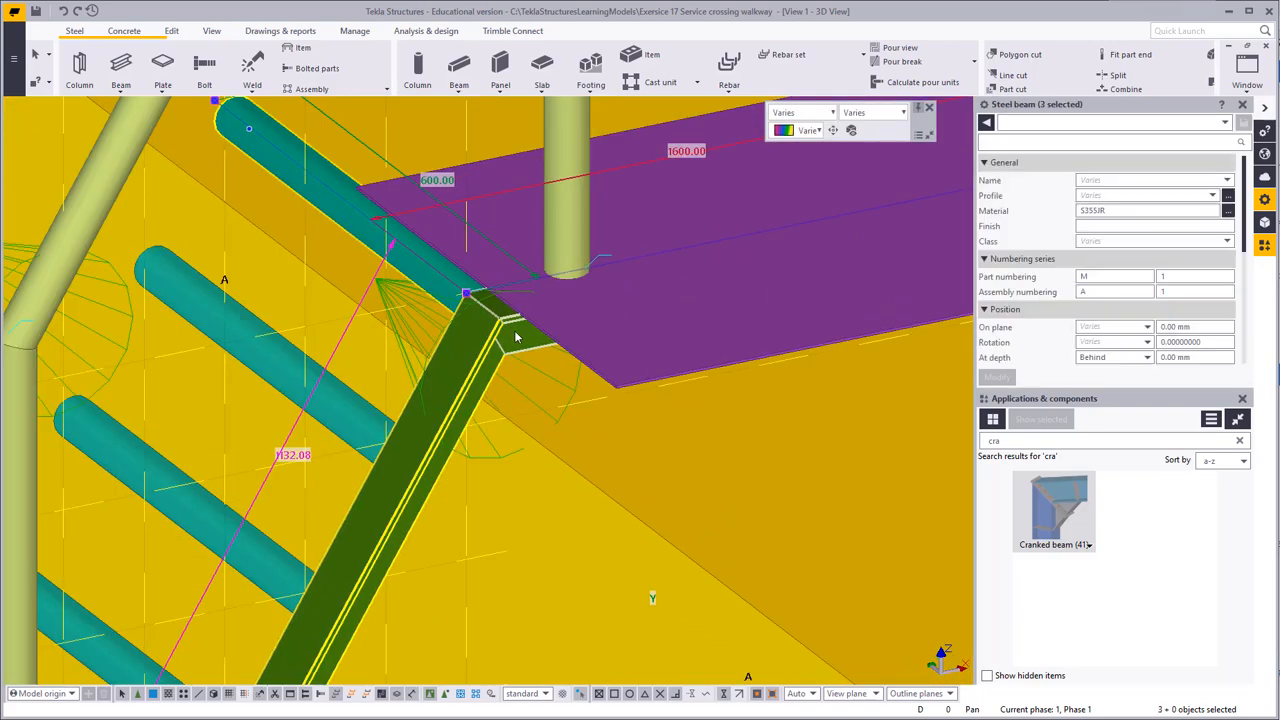
pyautogui.moveTo(544, 386); pyautogui.dragTo(656, 138, button='middle')
pyautogui.keyDown('ctrl'); pyautogui.click(656, 138); pyautogui.keyUp('ctrl')
pyautogui.keyDown('ctrl'); pyautogui.click(620, 234); pyautogui.keyUp('ctrl')
pyautogui.keyDown('ctrl'); pyautogui.click(568, 306); pyautogui.keyUp('ctrl')
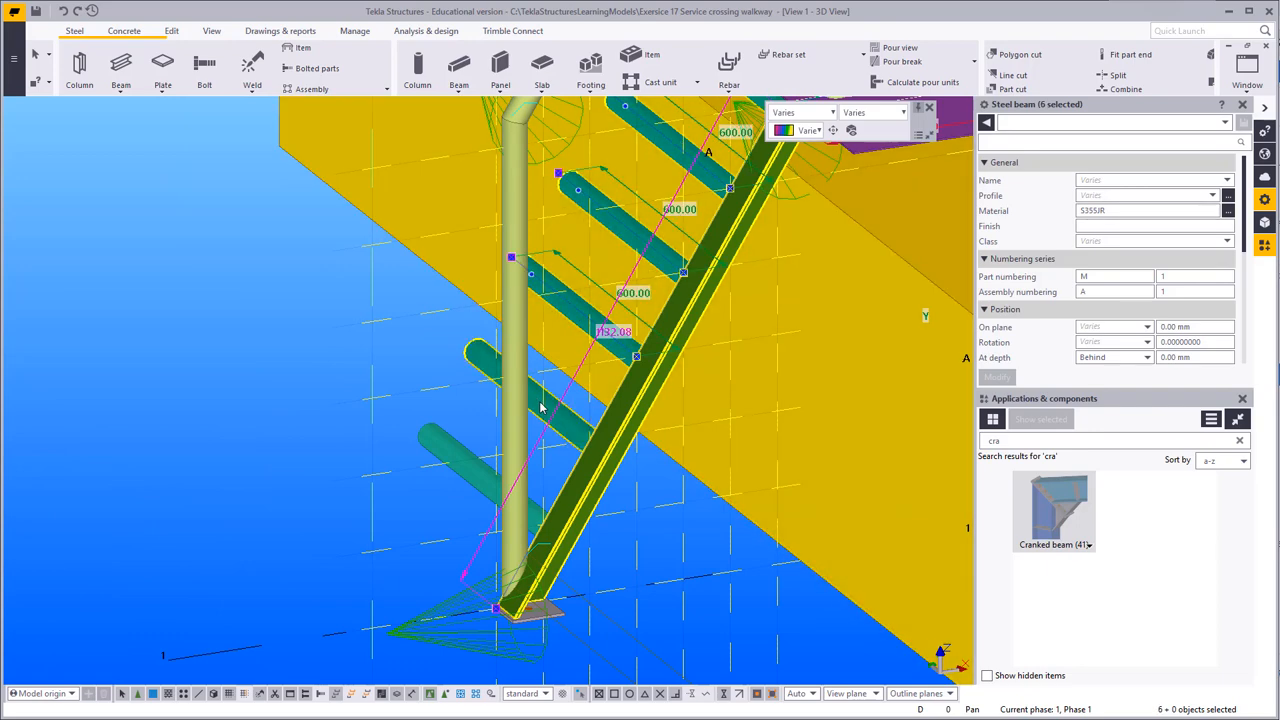
pyautogui.keyDown('ctrl'); pyautogui.click(544, 404); pyautogui.keyUp('ctrl')
pyautogui.click(545, 404)
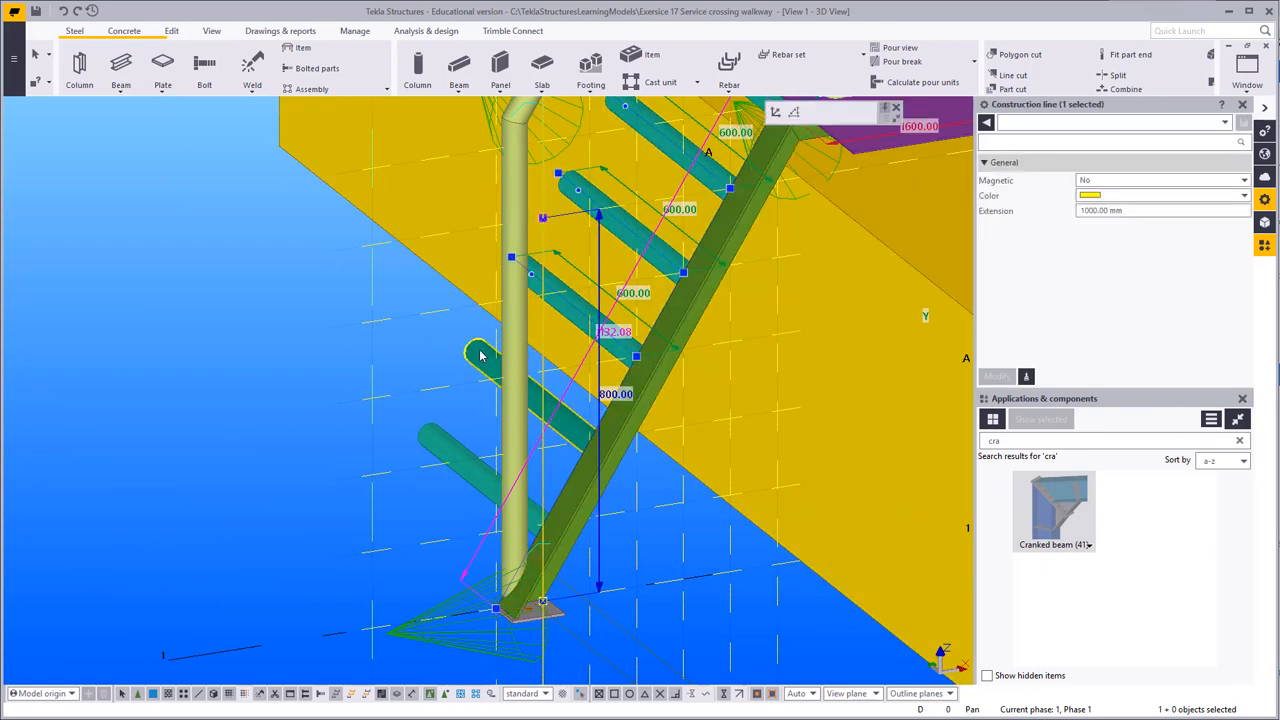
pyautogui.keyDown('ctrl'); pyautogui.click(482, 356); pyautogui.keyUp('ctrl')
pyautogui.keyDown('ctrl'); pyautogui.click(457, 460); pyautogui.keyUp('ctrl')
pyautogui.keyDown('ctrl'); pyautogui.click(515, 404); pyautogui.keyUp('ctrl')
pyautogui.scroll(-3, 509, 308)
pyautogui.moveTo(509, 308); pyautogui.dragTo(398, 556, button='middle')
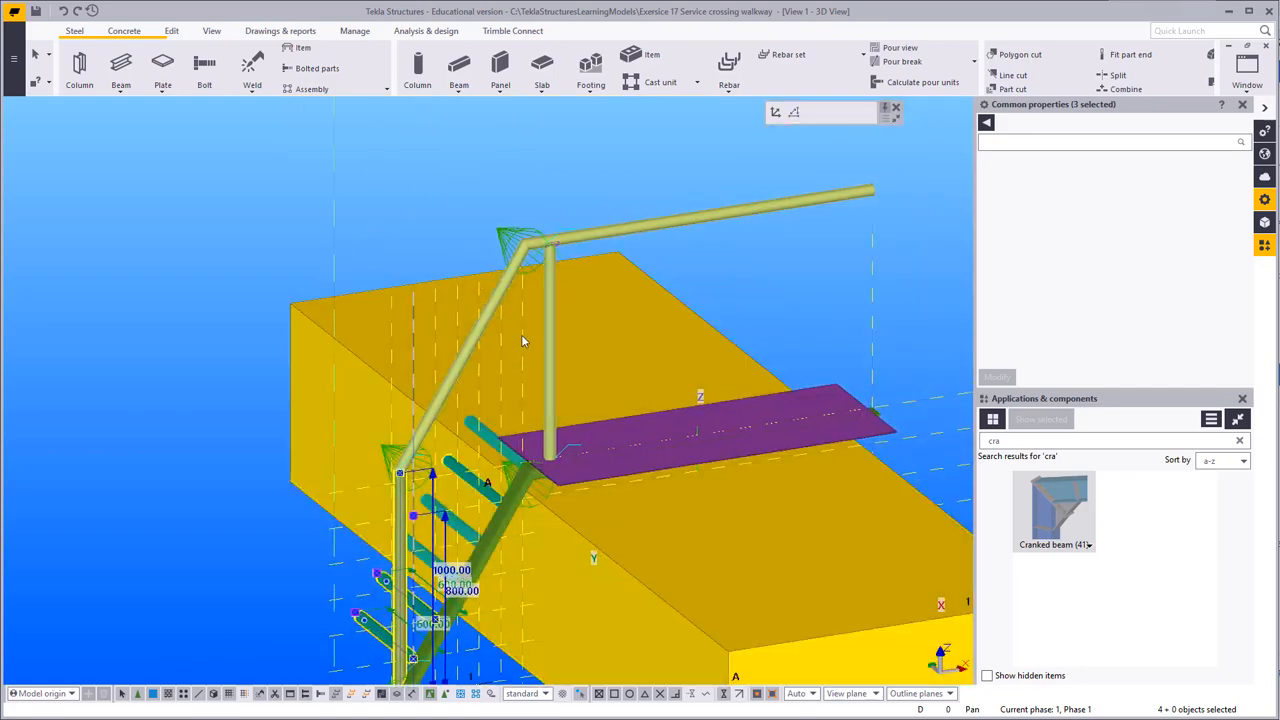
pyautogui.keyDown('ctrl'); pyautogui.click(508, 290); pyautogui.keyUp('ctrl')
pyautogui.keyDown('ctrl'); pyautogui.click(550, 275); pyautogui.keyUp('ctrl')
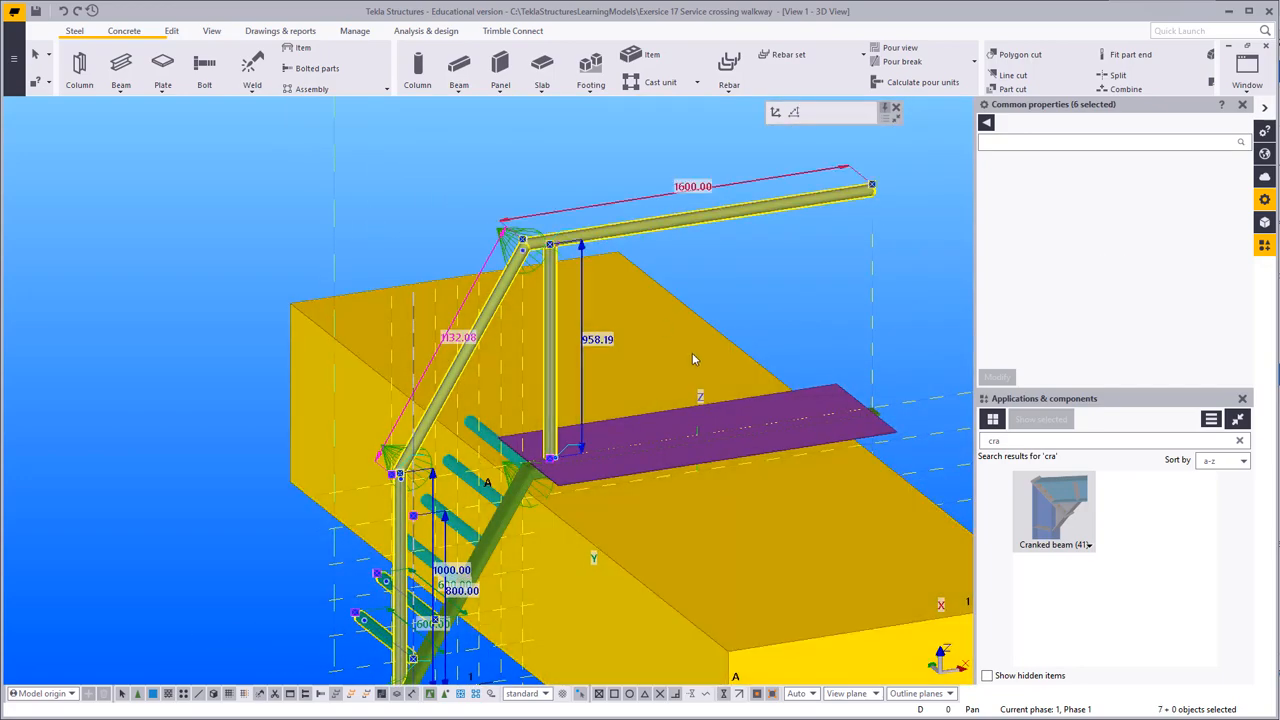
pyautogui.moveTo(410, 545); pyautogui.dragTo(472, 438, button='middle')
pyautogui.scroll(2, 471, 439)
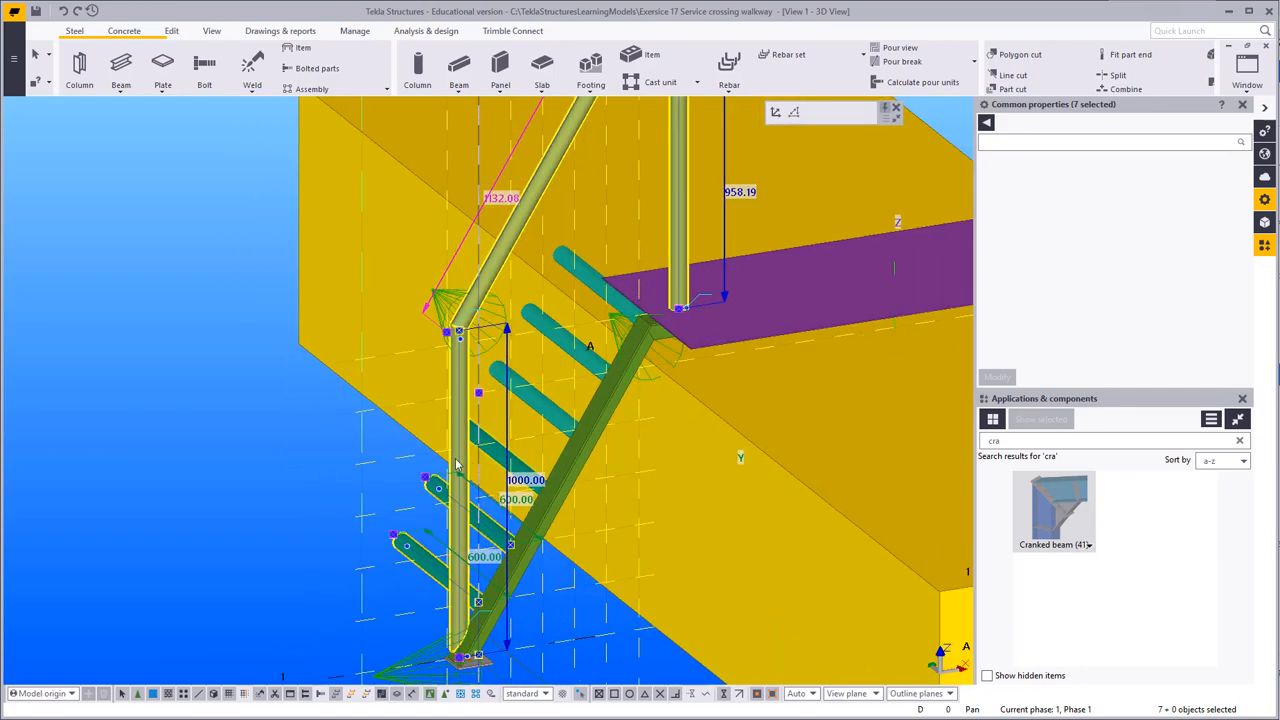
pyautogui.scroll(-5, 455, 465)
pyautogui.click(346, 286)
pyautogui.rightClick(345, 279)
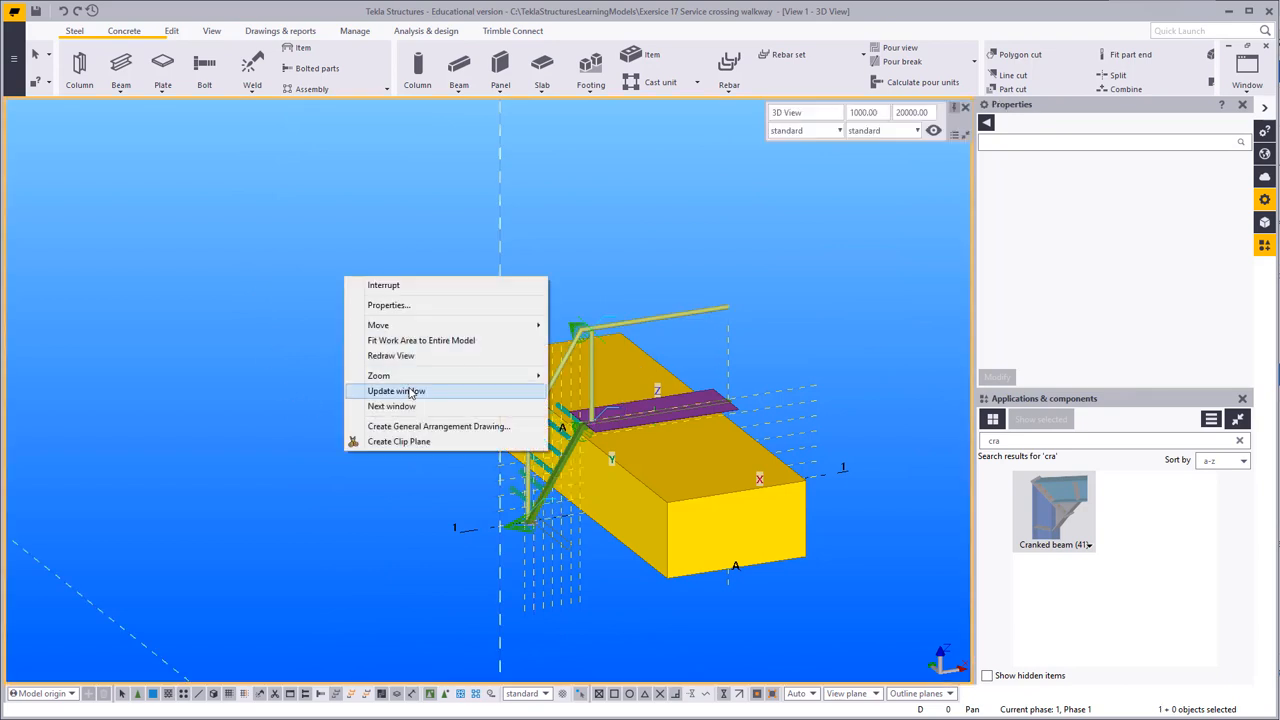
pyautogui.click(400, 356)
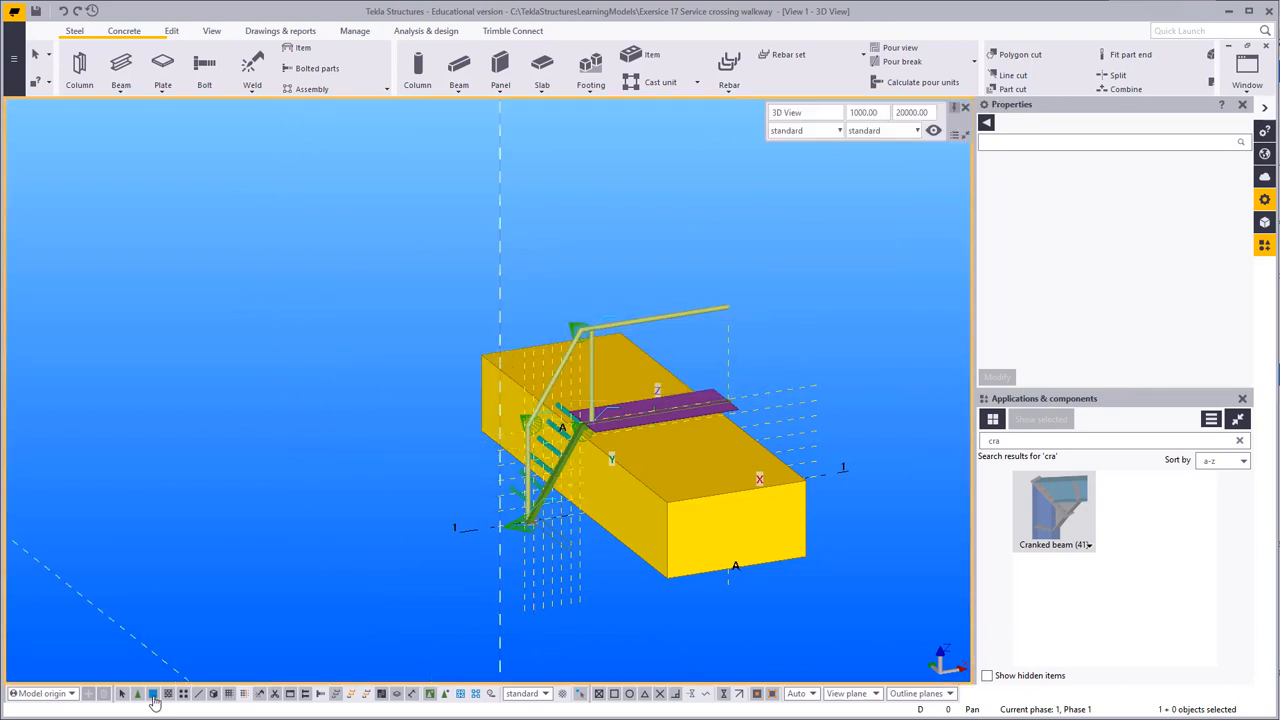
# Step: Move all stair and hand railing parts, without the concrete block and walkway plate, 300 mm sideways to the plate's edge
pyautogui.moveTo(286, 257); pyautogui.dragTo(900, 662)
pyautogui.scroll(9, 600, 405)
pyautogui.keyDown('ctrl'); pyautogui.click(749, 509); pyautogui.keyUp('ctrl')
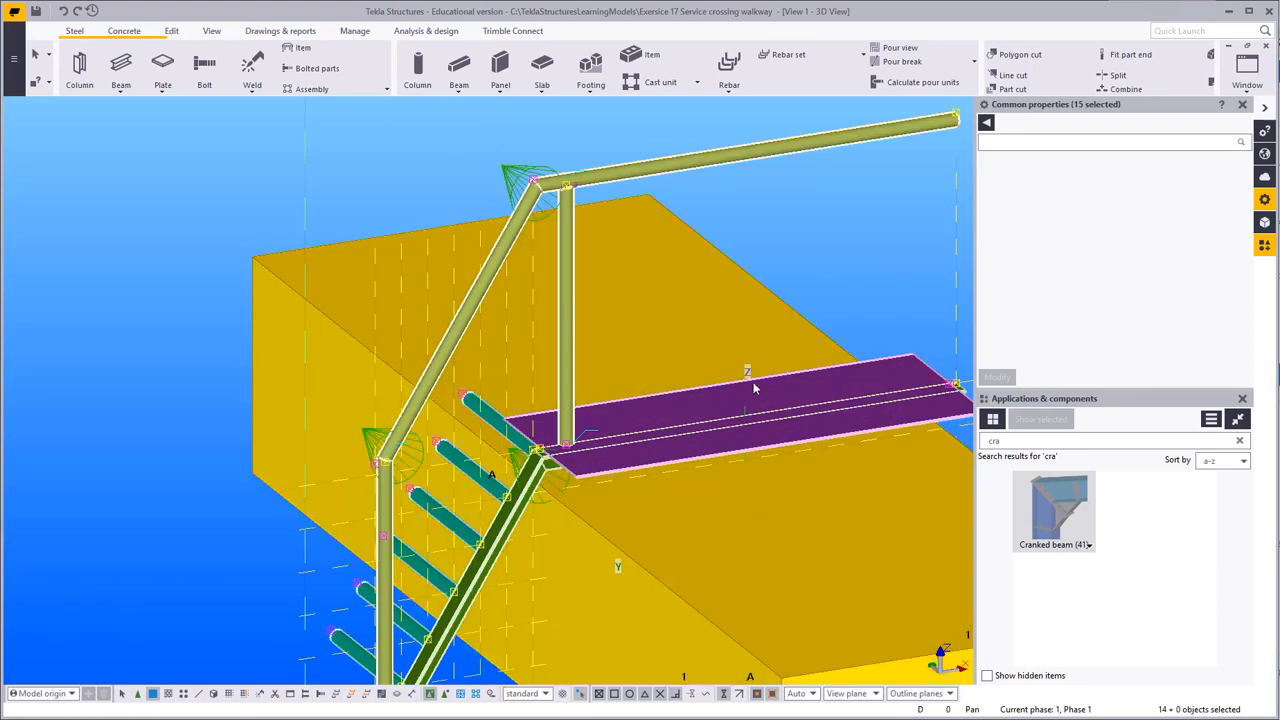
pyautogui.keyDown('ctrl'); pyautogui.click(890, 370); pyautogui.keyUp('ctrl')
pyautogui.scroll(-4, 893, 400)
pyautogui.moveTo(904, 443); pyautogui.dragTo(721, 392, button='middle')
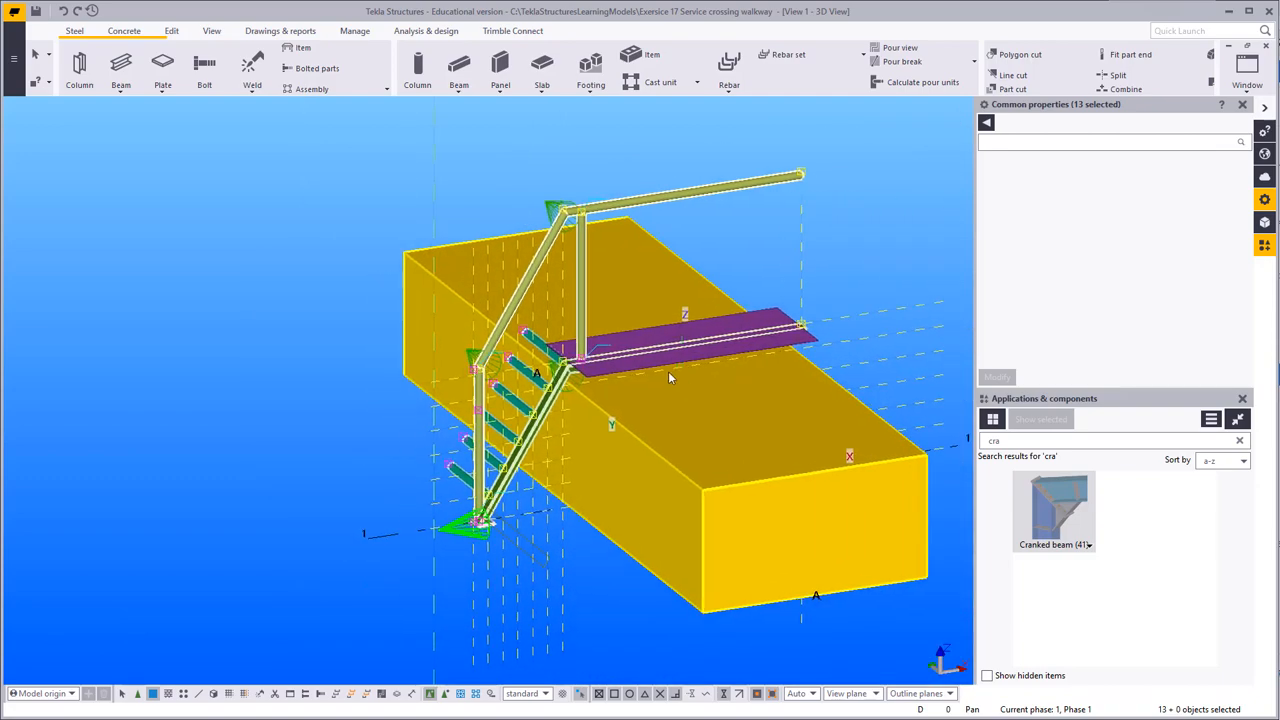
pyautogui.scroll(6, 478, 421)
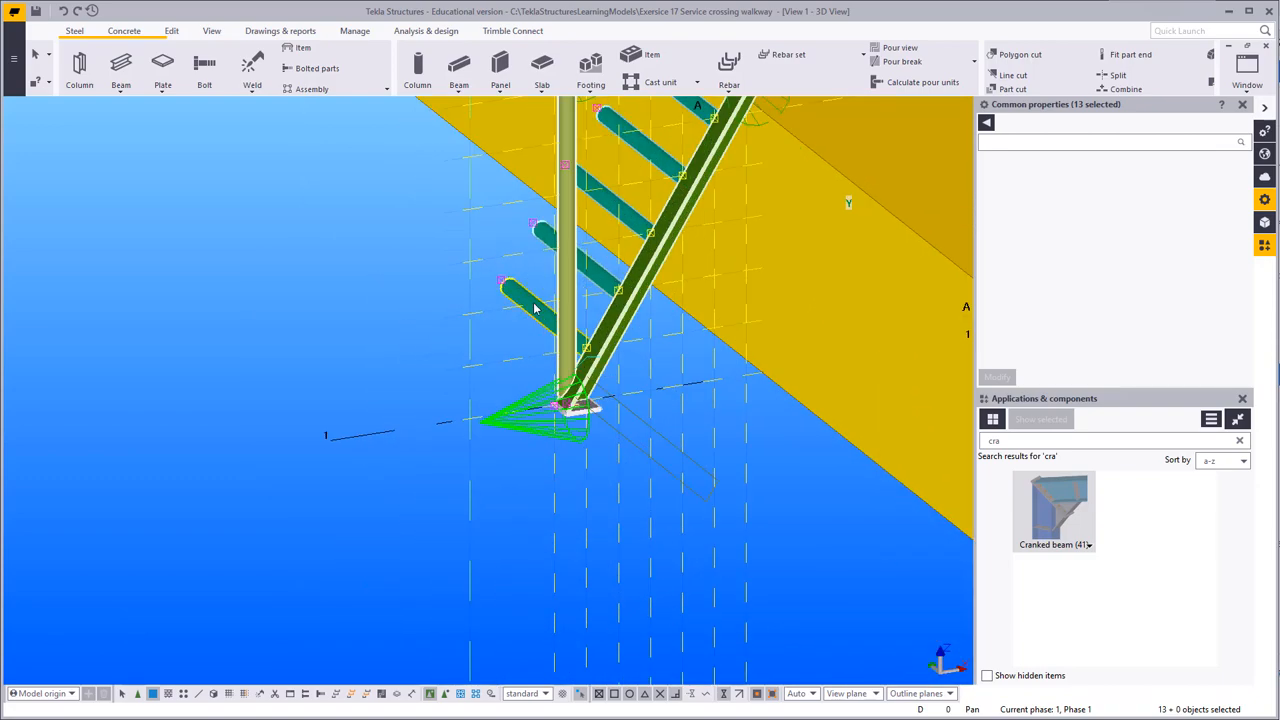
pyautogui.scroll(-3, 534, 308)
pyautogui.moveTo(944, 476); pyautogui.dragTo(708, 490, button='middle')
pyautogui.scroll(2, 688, 457)
pyautogui.scroll(-3, 688, 457)
pyautogui.rightClick(588, 225)
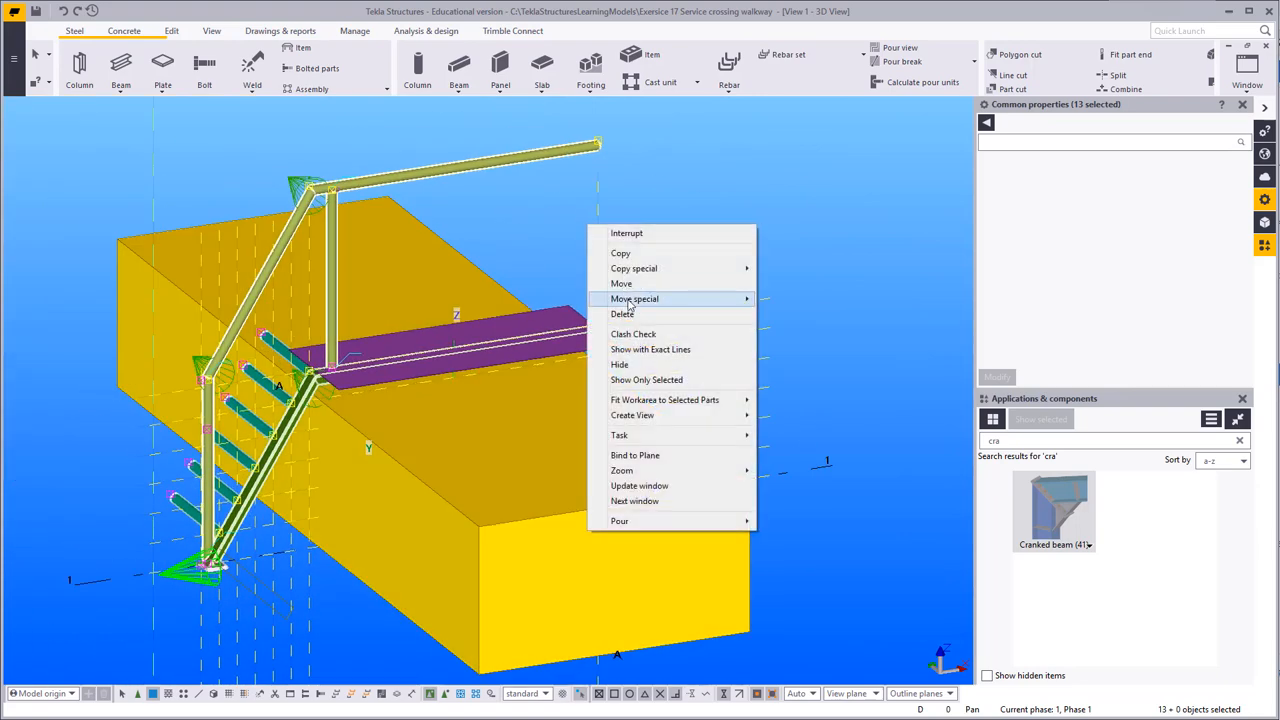
pyautogui.click(621, 283)
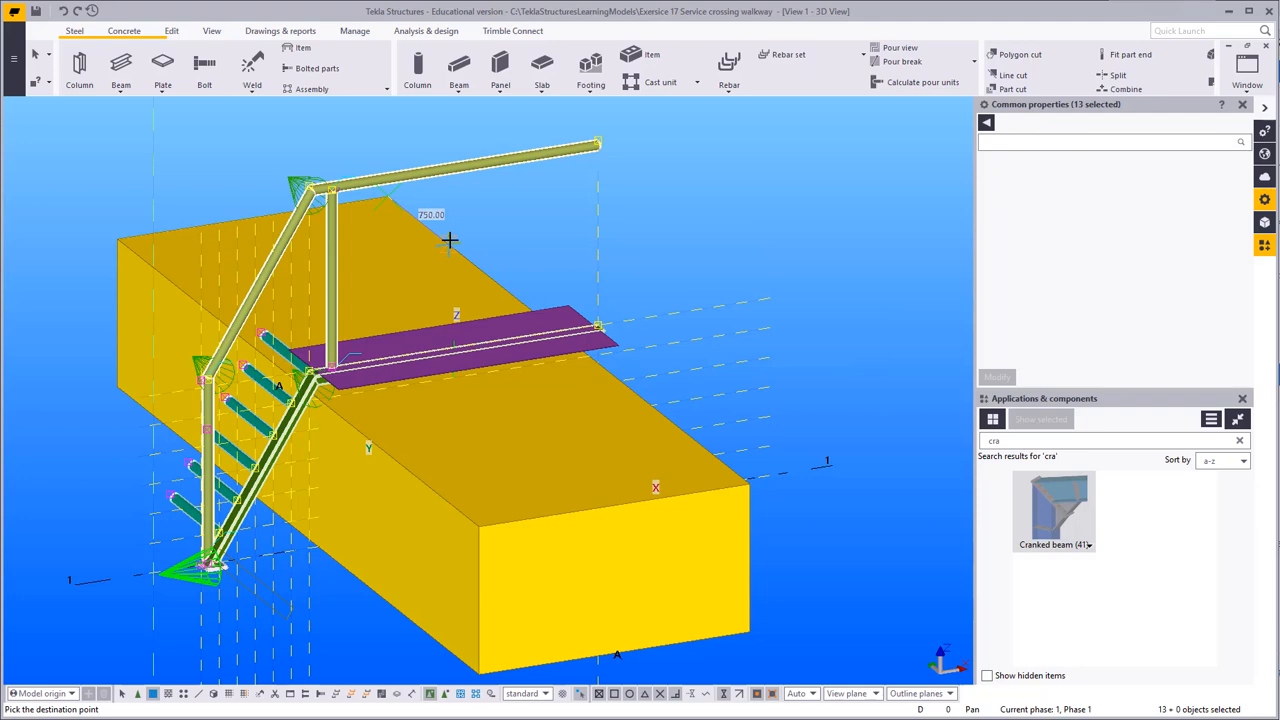
pyautogui.write('300')
pyautogui.press('Return')
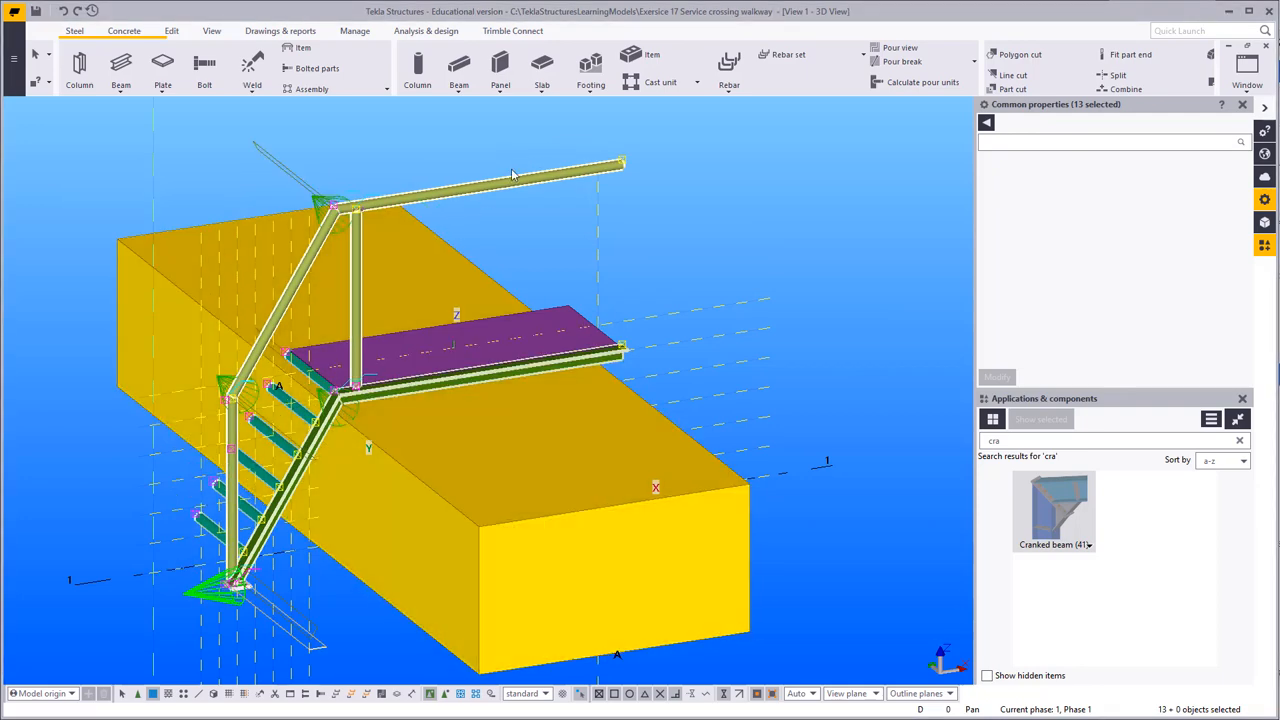
pyautogui.rightClick(526, 113)
pyautogui.click(548, 123)
# Step: Inspect the relocated stair angles, rungs and hand railing from several sides against the walkway plate
pyautogui.moveTo(198, 445); pyautogui.dragTo(409, 454, button='middle')
pyautogui.scroll(5, 422, 480)
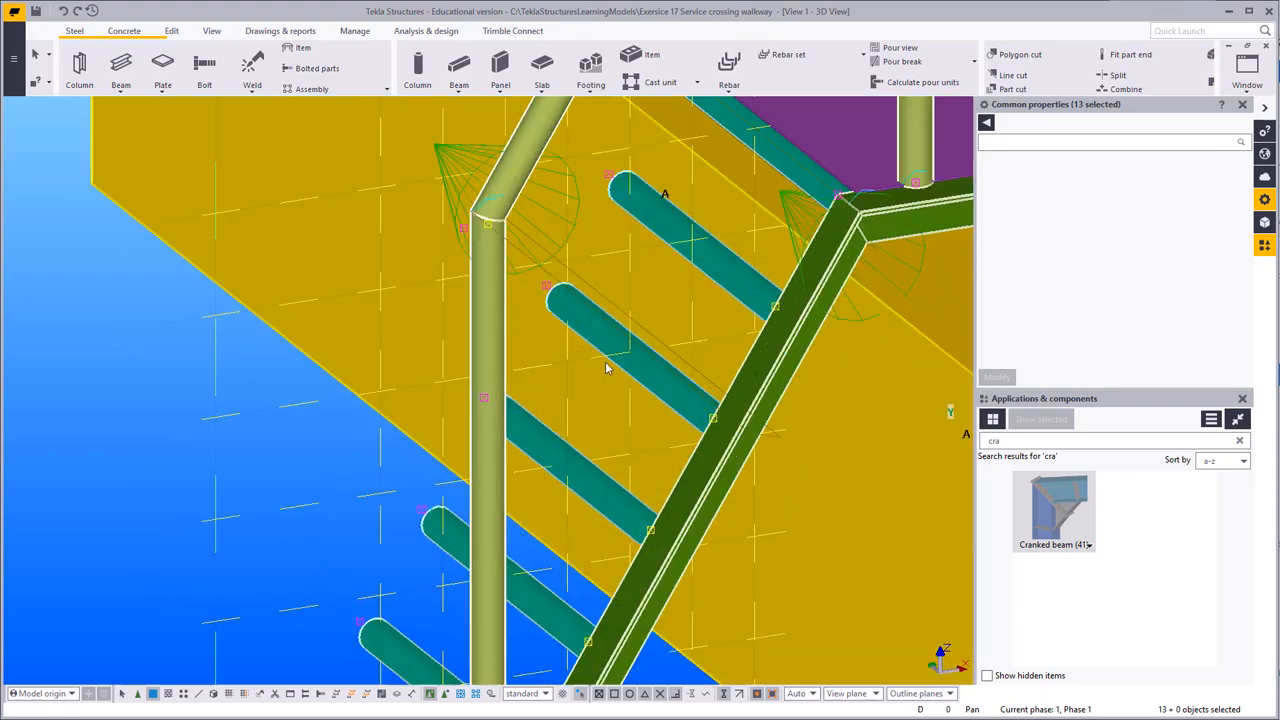
pyautogui.scroll(-6, 490, 363)
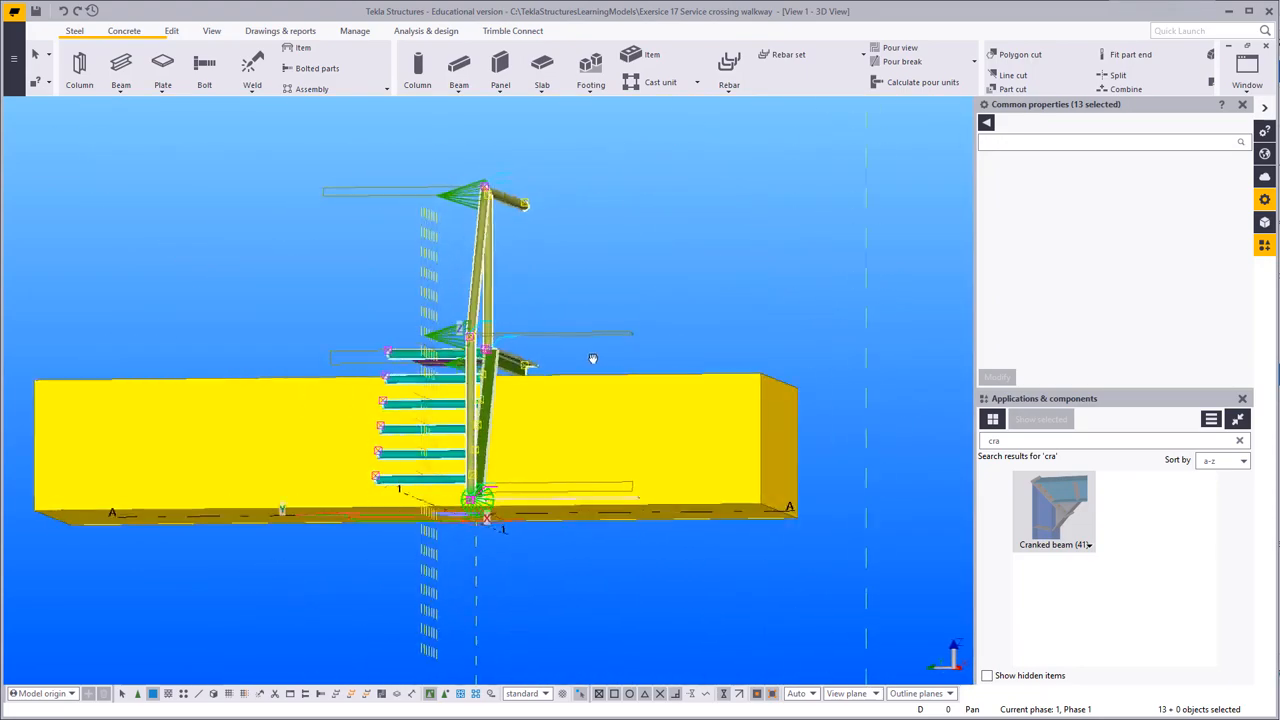
pyautogui.keyDown('ctrl'); pyautogui.moveTo(612, 366); pyautogui.dragTo(765, 391, button='middle'); pyautogui.keyUp('ctrl')
pyautogui.scroll(3, 537, 390)
pyautogui.scroll(4, 537, 390)
pyautogui.scroll(-6, 445, 442)
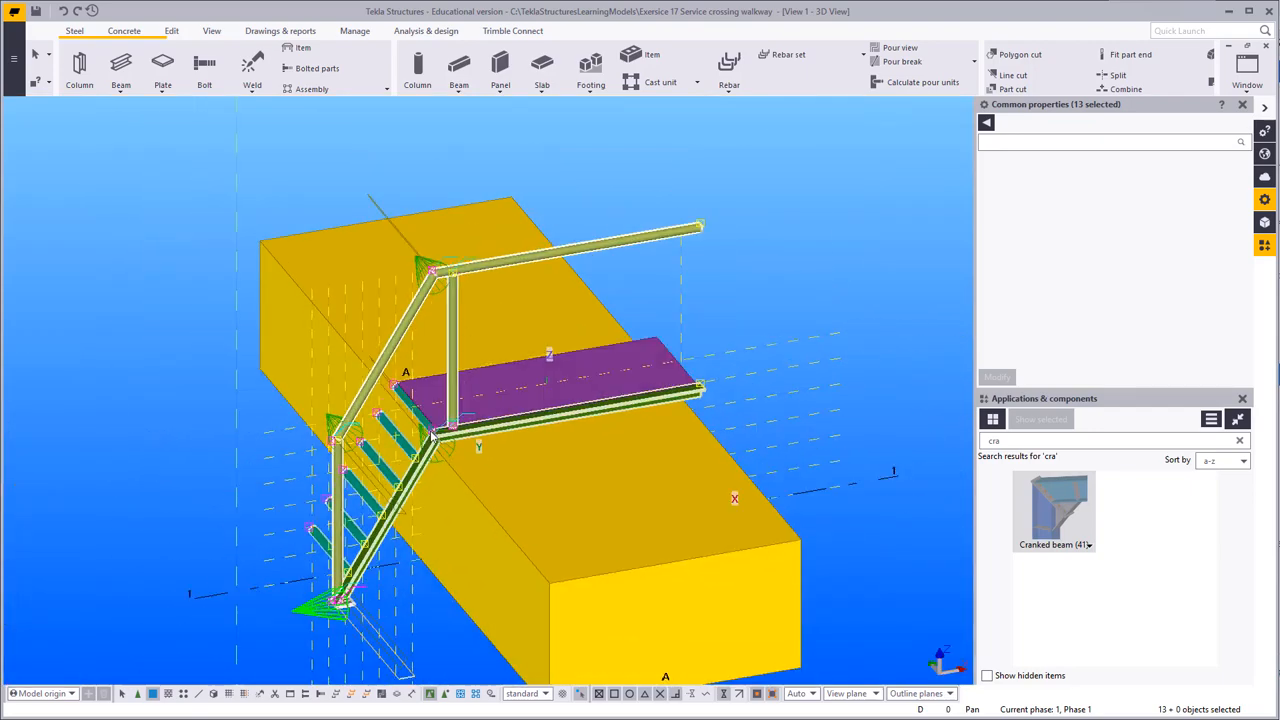
pyautogui.keyDown('ctrl'); pyautogui.moveTo(443, 438); pyautogui.dragTo(547, 356, button='middle'); pyautogui.keyUp('ctrl')
# Step: Move the four hand railing parts 80 mm outward from the post's foot to the outer edge of the horizontal stair angle
pyautogui.scroll(3, 405, 328)
pyautogui.click(389, 321)
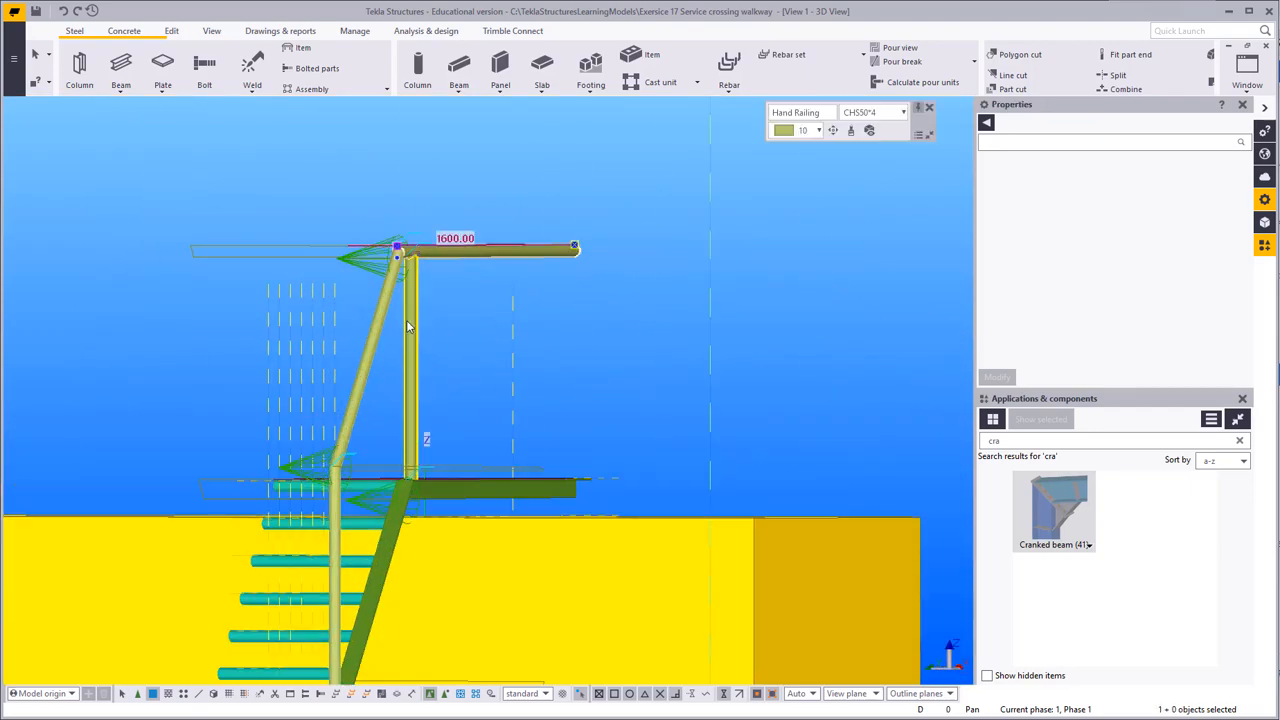
pyautogui.keyDown('ctrl'); pyautogui.moveTo(389, 321); pyautogui.dragTo(343, 585, button='middle'); pyautogui.keyUp('ctrl')
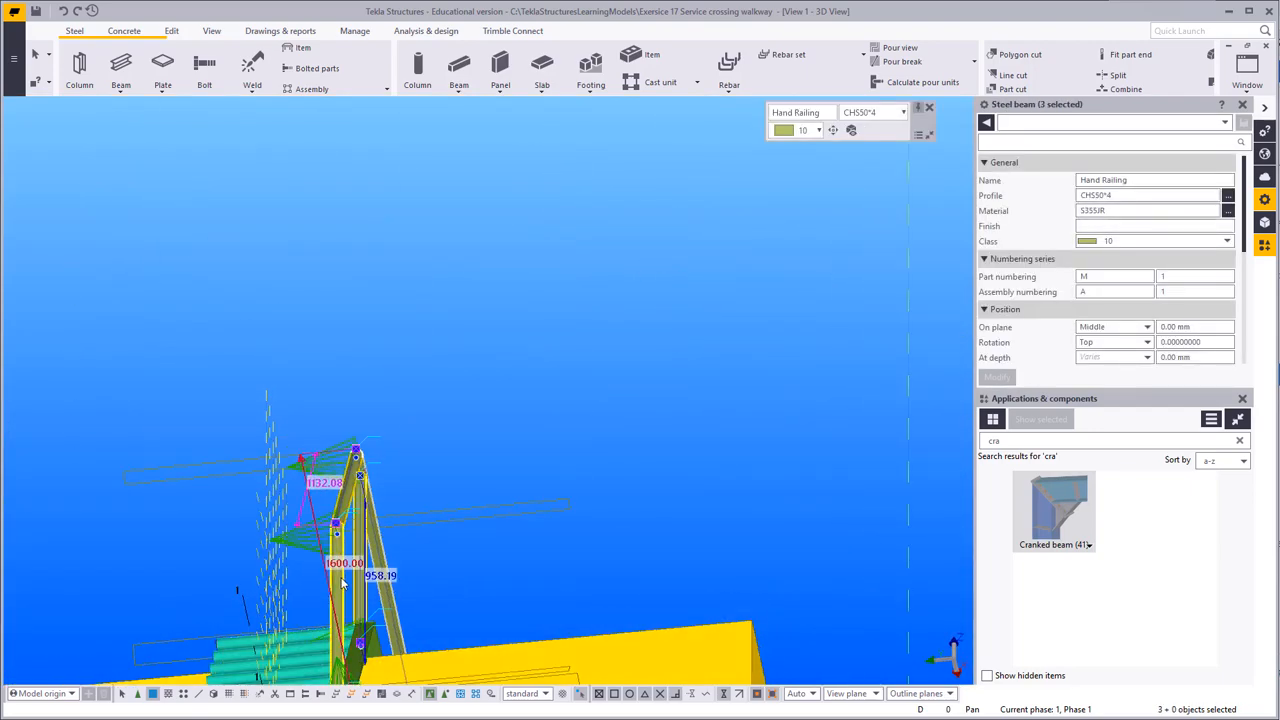
pyautogui.keyDown('ctrl'); pyautogui.moveTo(420, 360); pyautogui.dragTo(689, 440, button='middle'); pyautogui.keyUp('ctrl')
pyautogui.scroll(9, 480, 448)
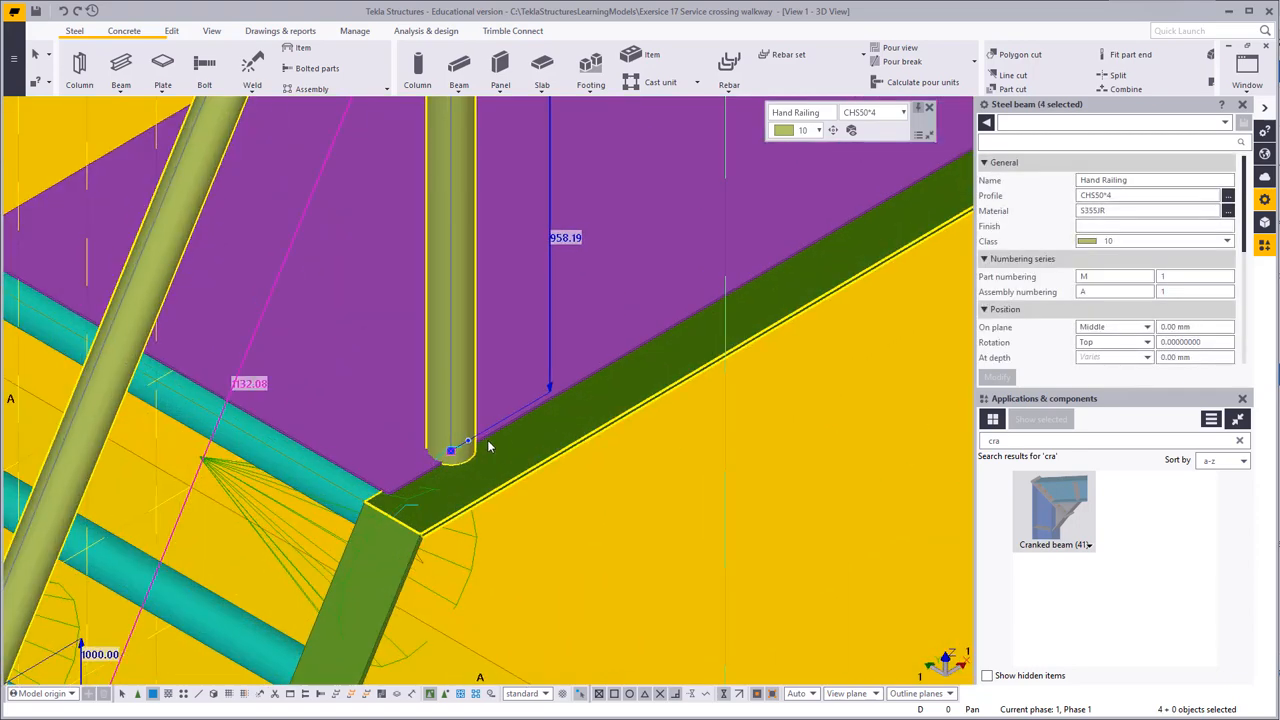
pyautogui.moveTo(396, 508); pyautogui.dragTo(416, 443, button='middle')
pyautogui.rightClick(290, 235)
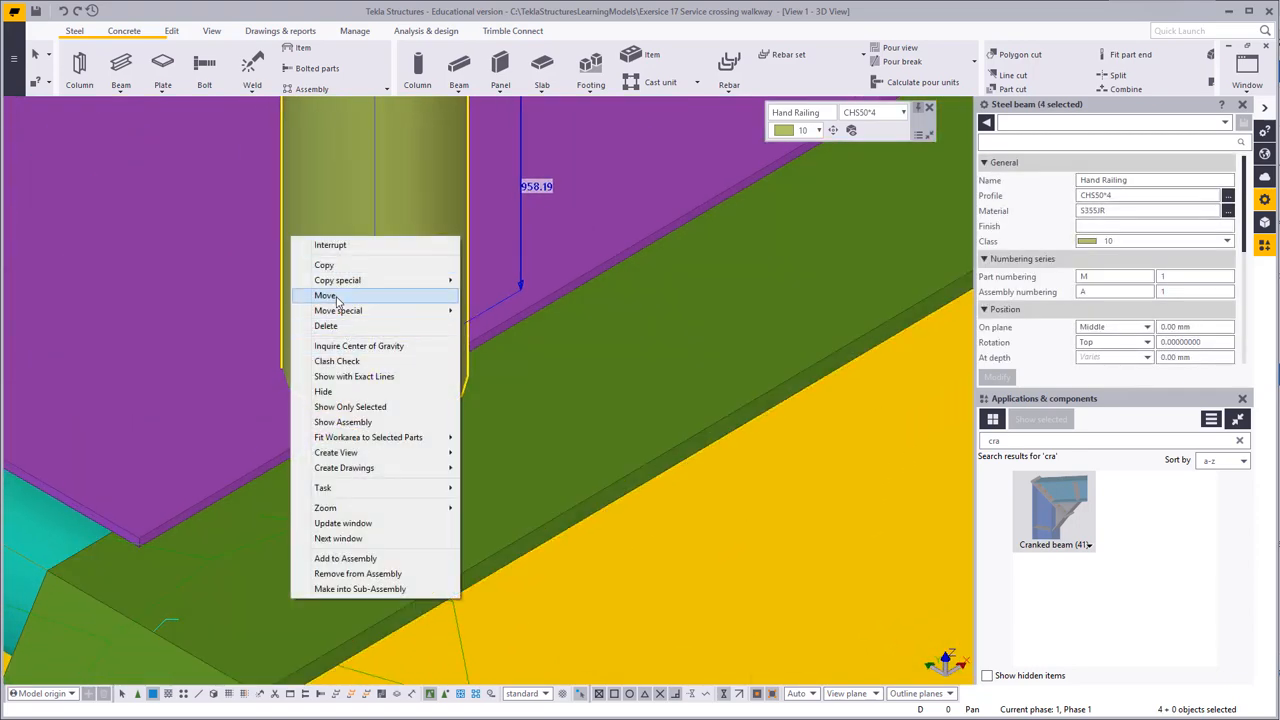
pyautogui.click(335, 296)
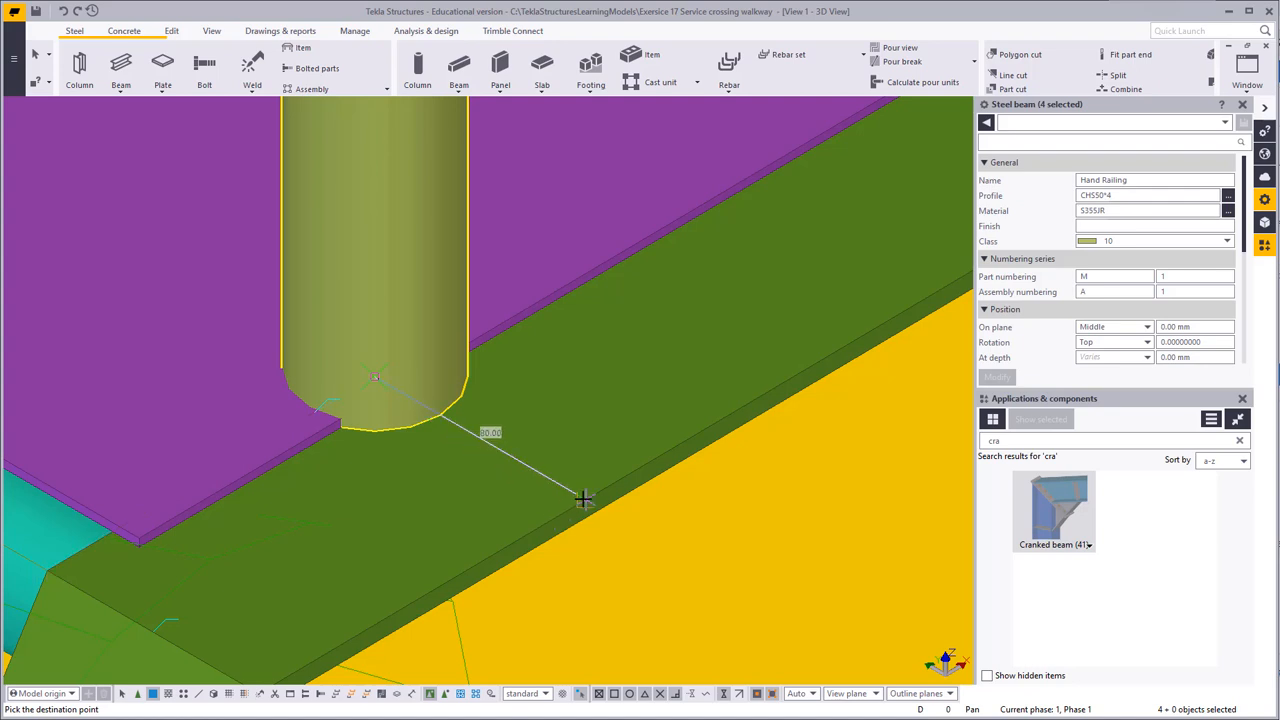
pyautogui.click(584, 504)
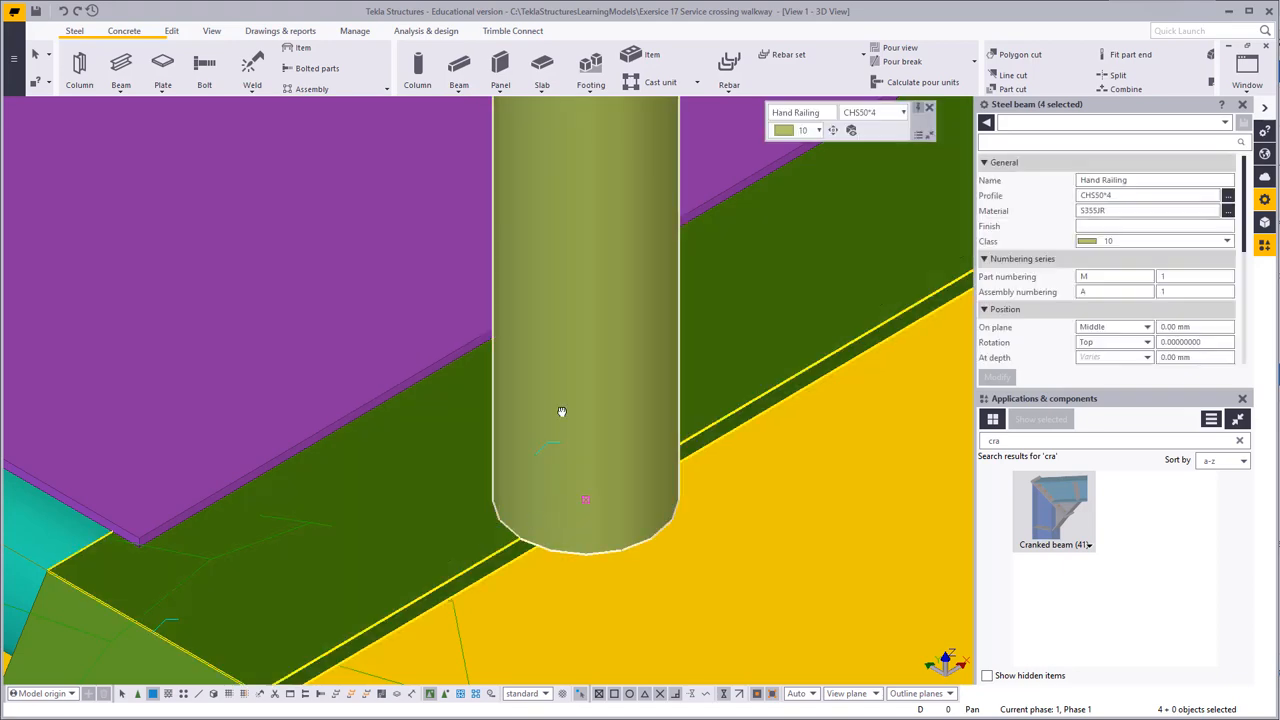
# Step: Move the four hand railing parts 25 mm inward from the outer edge of the horizontal stair angle
pyautogui.moveTo(563, 414); pyautogui.dragTo(646, 271, button='middle')
pyautogui.scroll(-4, 349, 522)
pyautogui.scroll(2, 323, 550)
pyautogui.scroll(5, 350, 484)
pyautogui.rightClick(450, 232)
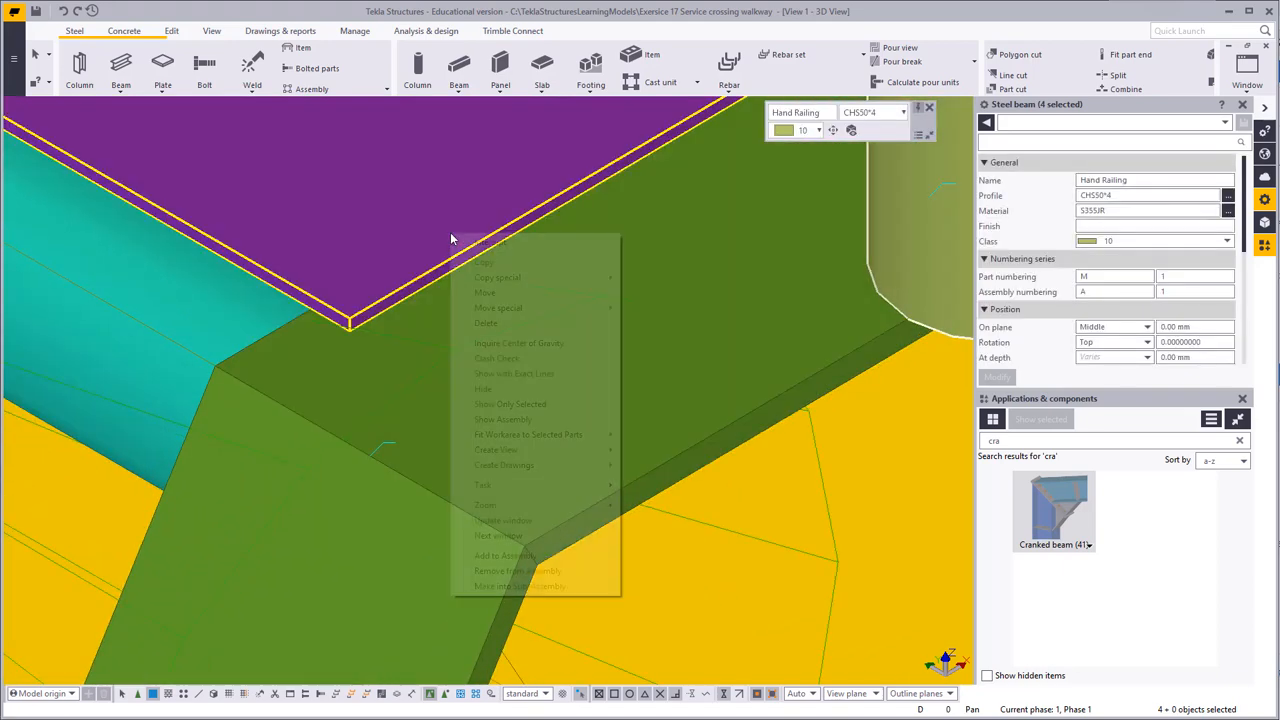
pyautogui.click(480, 291)
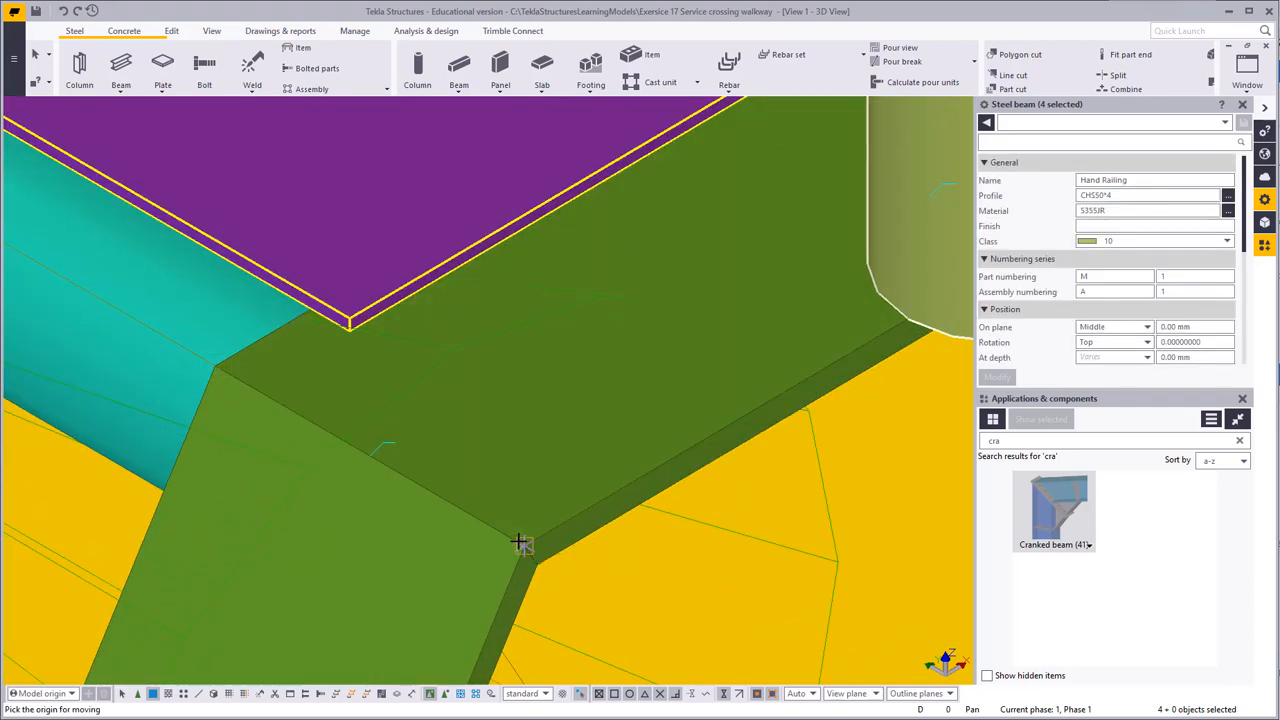
pyautogui.write('24')
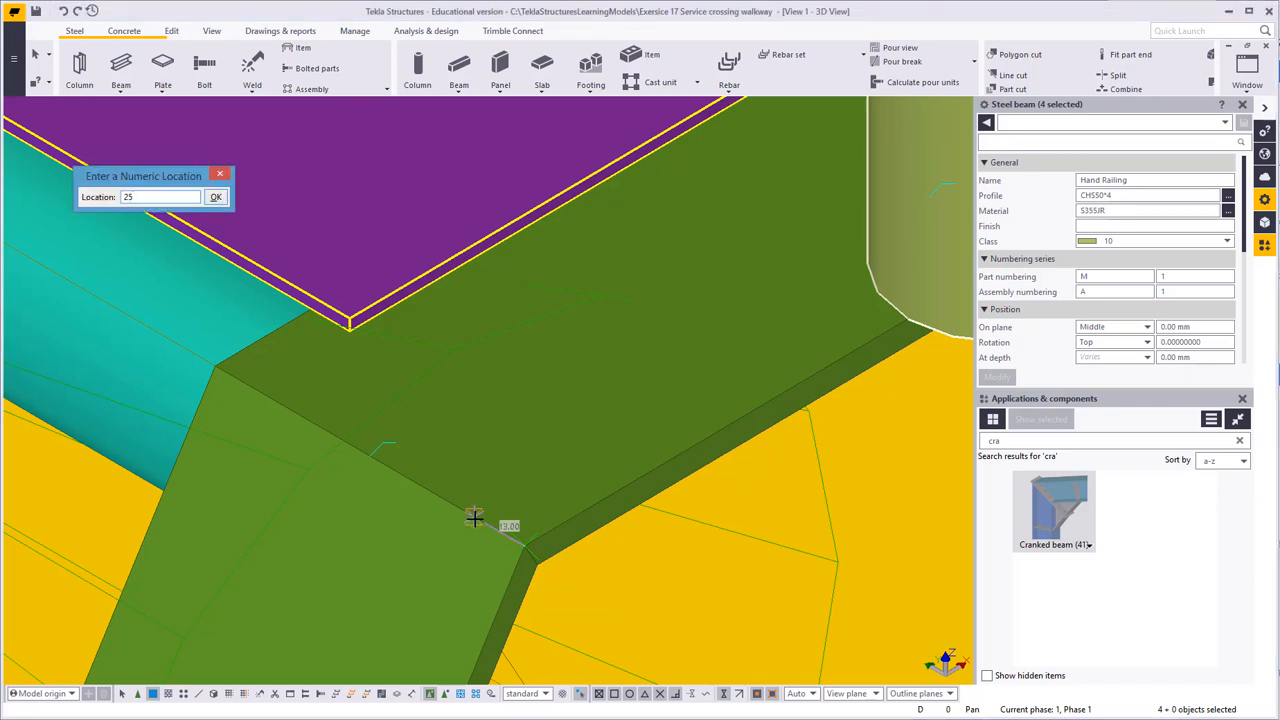
pyautogui.press('Return')
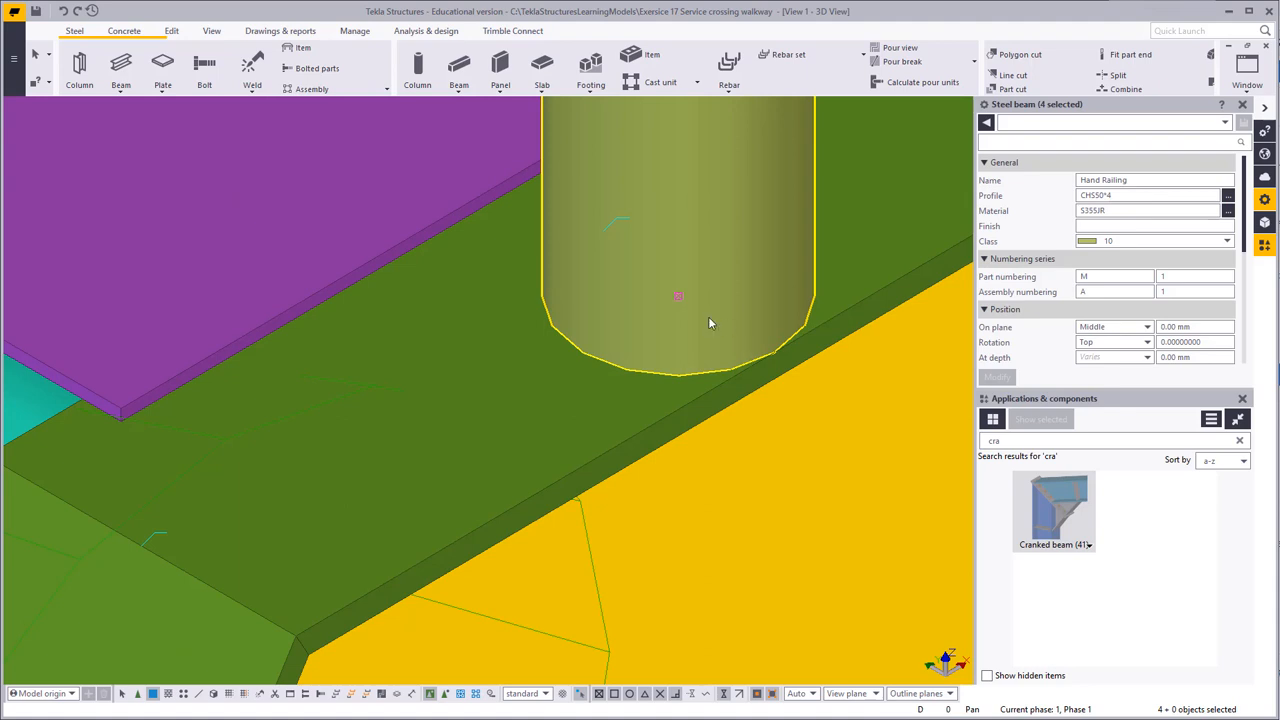
# Step: Move the four hand railing parts a further 10 mm inward across the top of the horizontal stair angle
pyautogui.rightClick(510, 254)
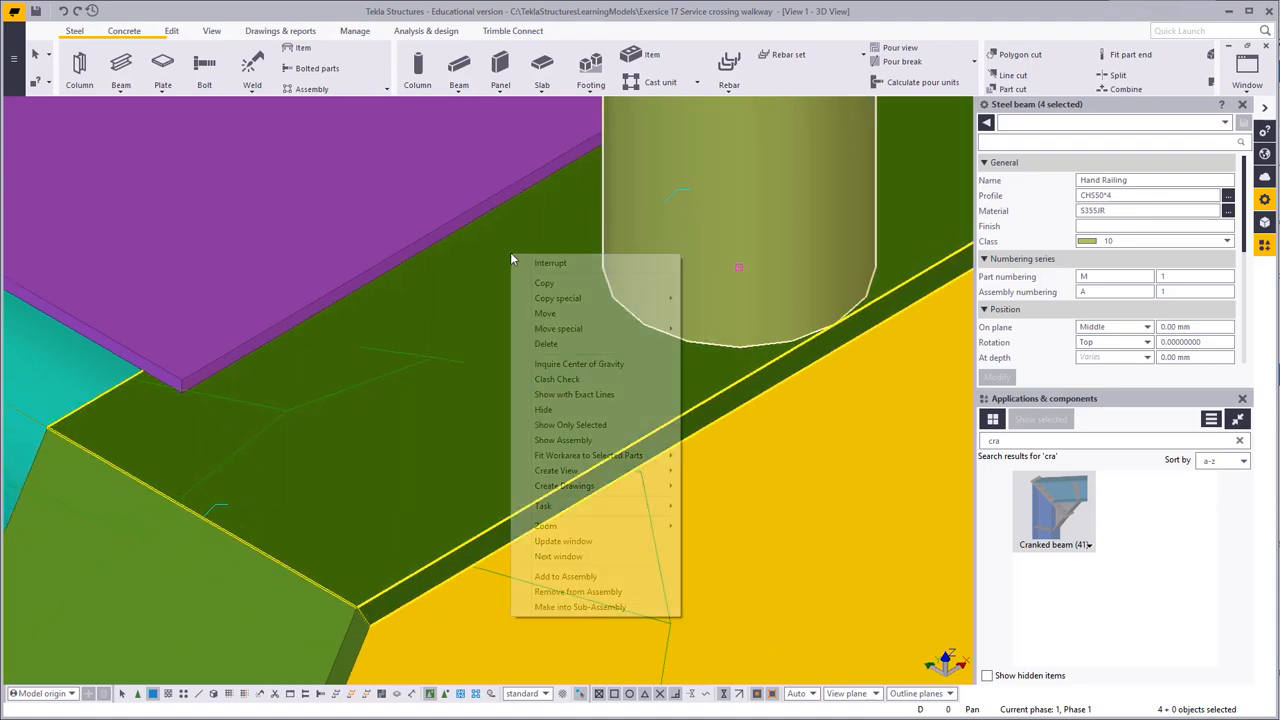
pyautogui.click(545, 313)
pyautogui.scroll(3, 440, 538)
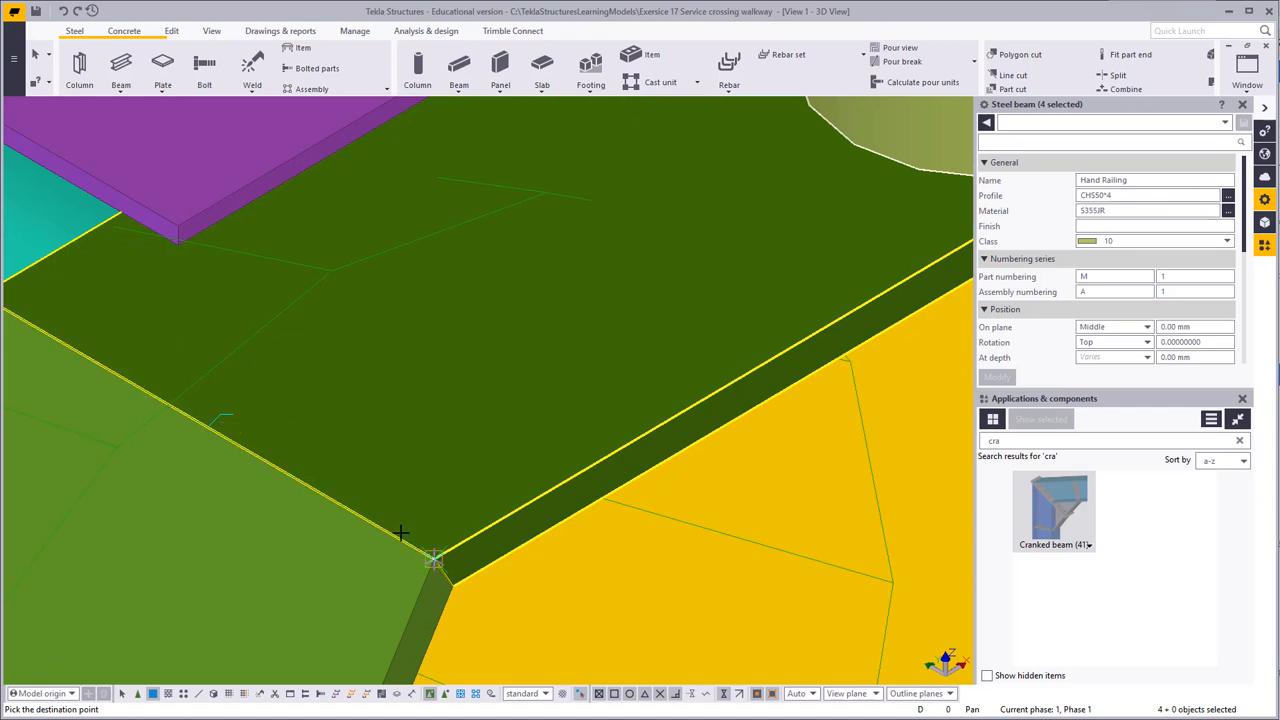
pyautogui.write('10')
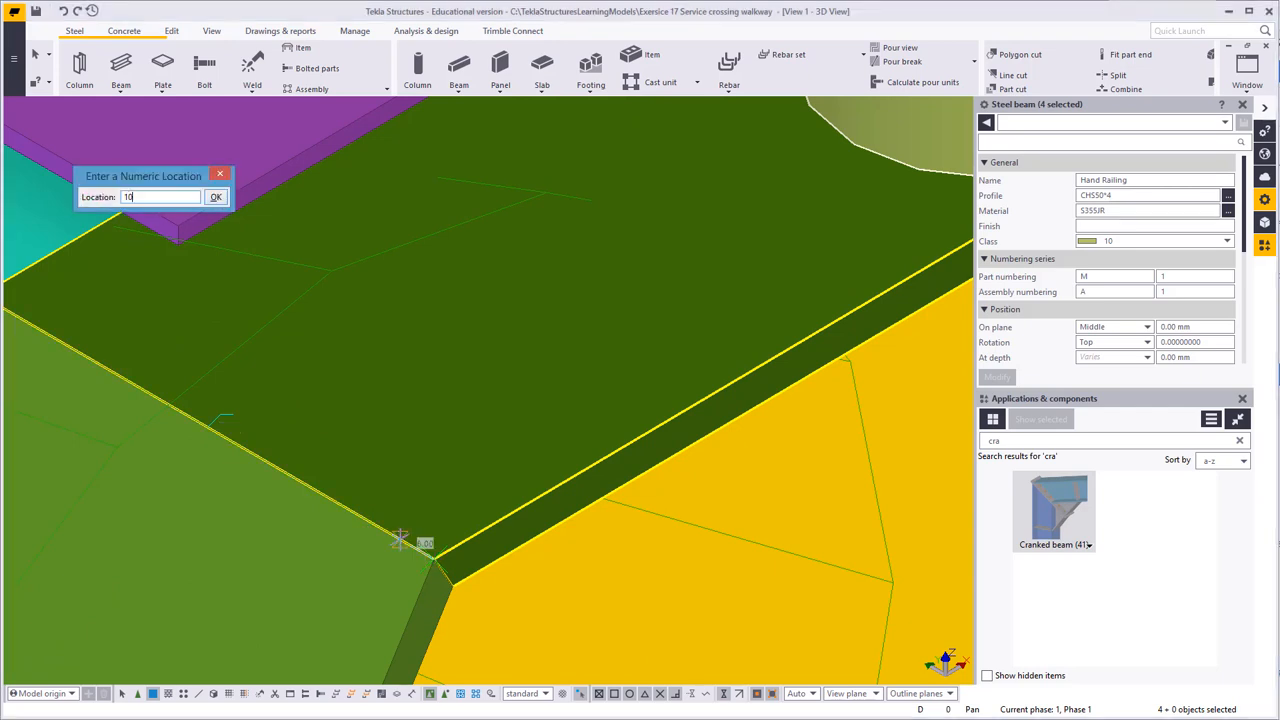
pyautogui.press('Return')
pyautogui.rightClick(632, 340)
pyautogui.click(659, 353)
# Step: Check the post's position on the horizontal stair angle and the hand railing's alignment along the stair
pyautogui.scroll(-3, 660, 357)
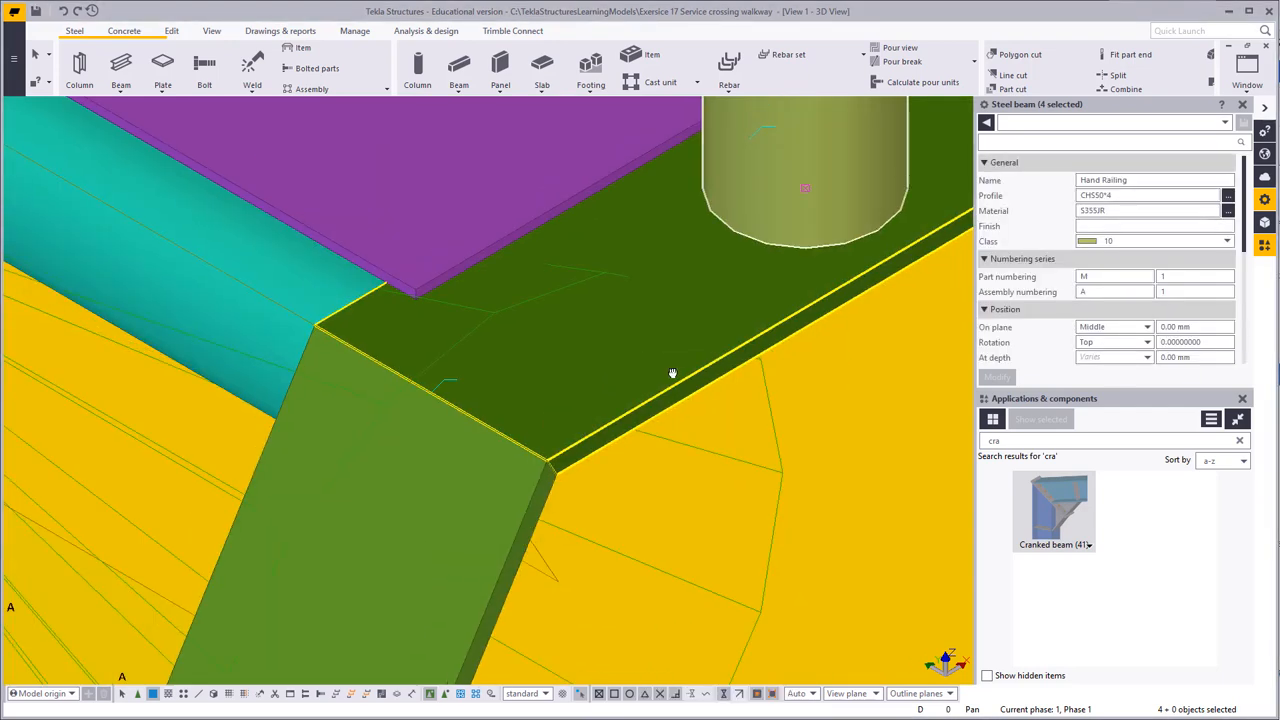
pyautogui.moveTo(671, 374); pyautogui.dragTo(543, 494, button='middle')
pyautogui.scroll(-1, 661, 325)
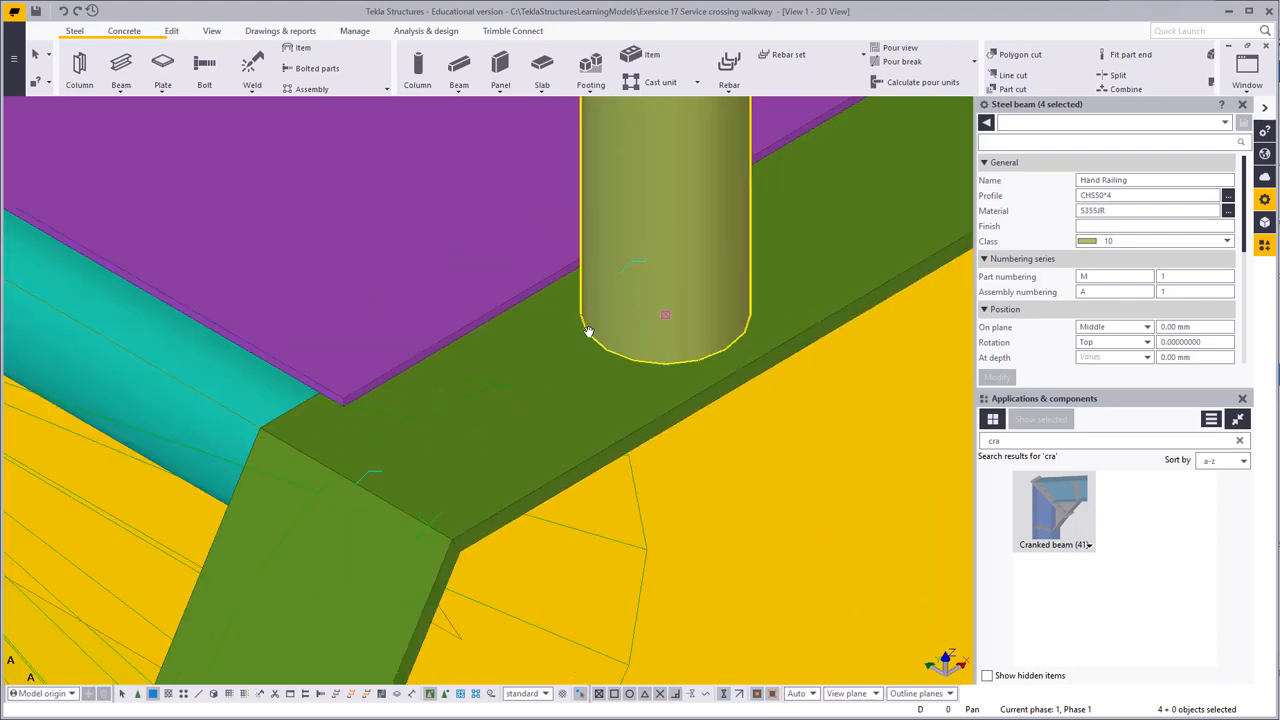
pyautogui.moveTo(588, 331)
pyautogui.keyDown('ctrl'); pyautogui.mouseDown(button='middle')
pyautogui.moveTo(700, 240)
pyautogui.moveTo(640, 285)
pyautogui.mouseUp(button='middle'); pyautogui.keyUp('ctrl')
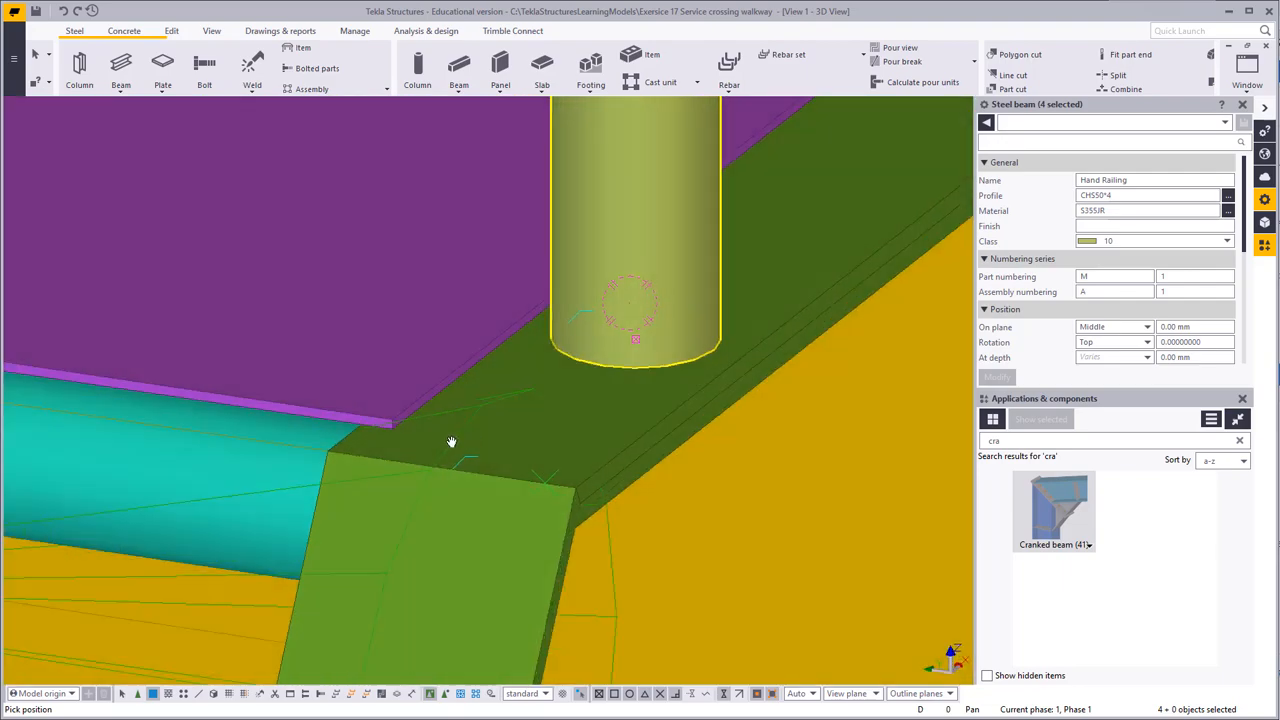
pyautogui.scroll(-10, 446, 434)
pyautogui.rightClick(616, 204)
pyautogui.click(643, 210)
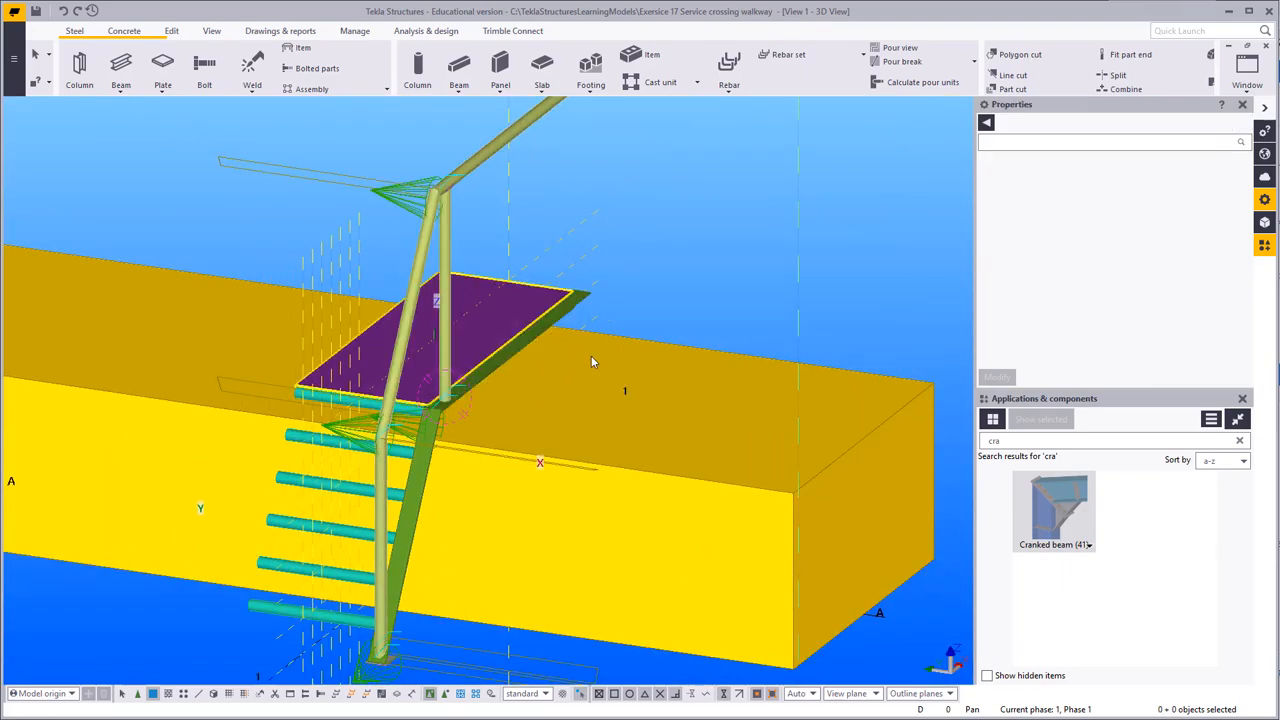
# Step: Examine the hand railing, stair angle and walkway plate from several angles
pyautogui.scroll(-3, 500, 357)
pyautogui.scroll(3, 462, 373)
pyautogui.keyDown('ctrl'); pyautogui.moveTo(462, 373); pyautogui.dragTo(341, 415, button='middle'); pyautogui.keyUp('ctrl')
pyautogui.moveTo(541, 286); pyautogui.dragTo(463, 329, button='middle')
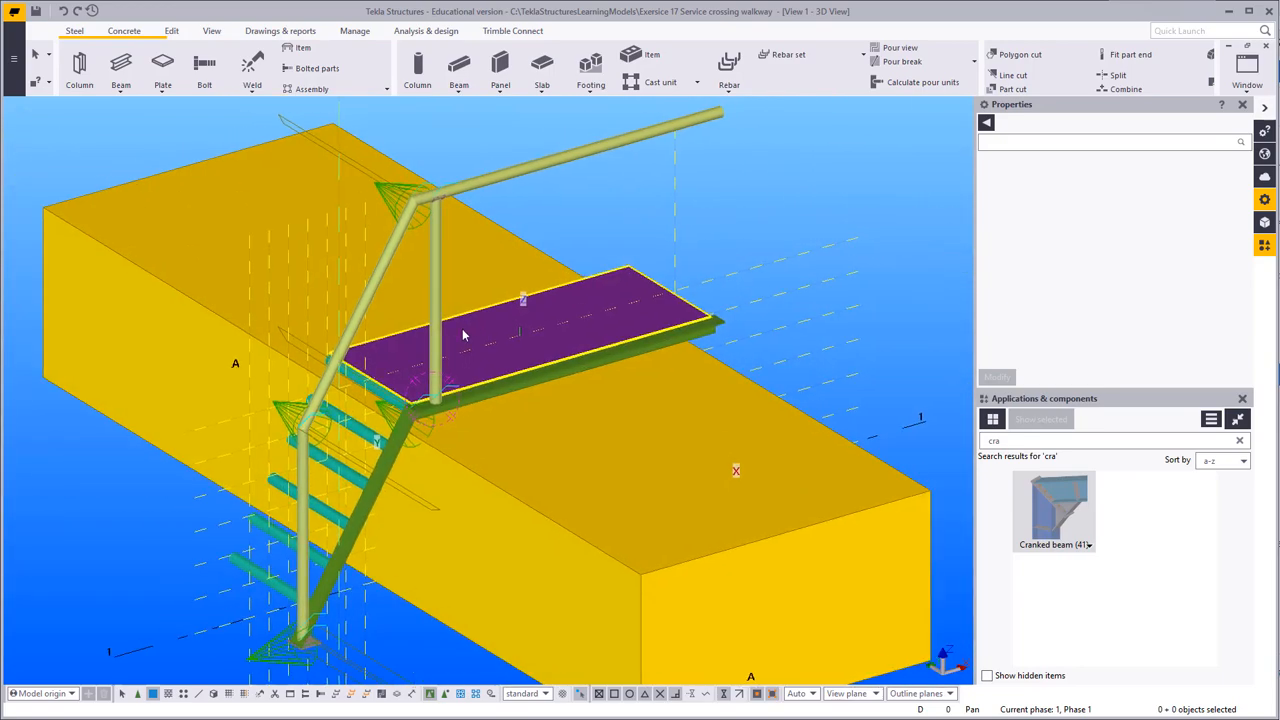
pyautogui.scroll(5, 268, 553)
pyautogui.scroll(-6, 463, 416)
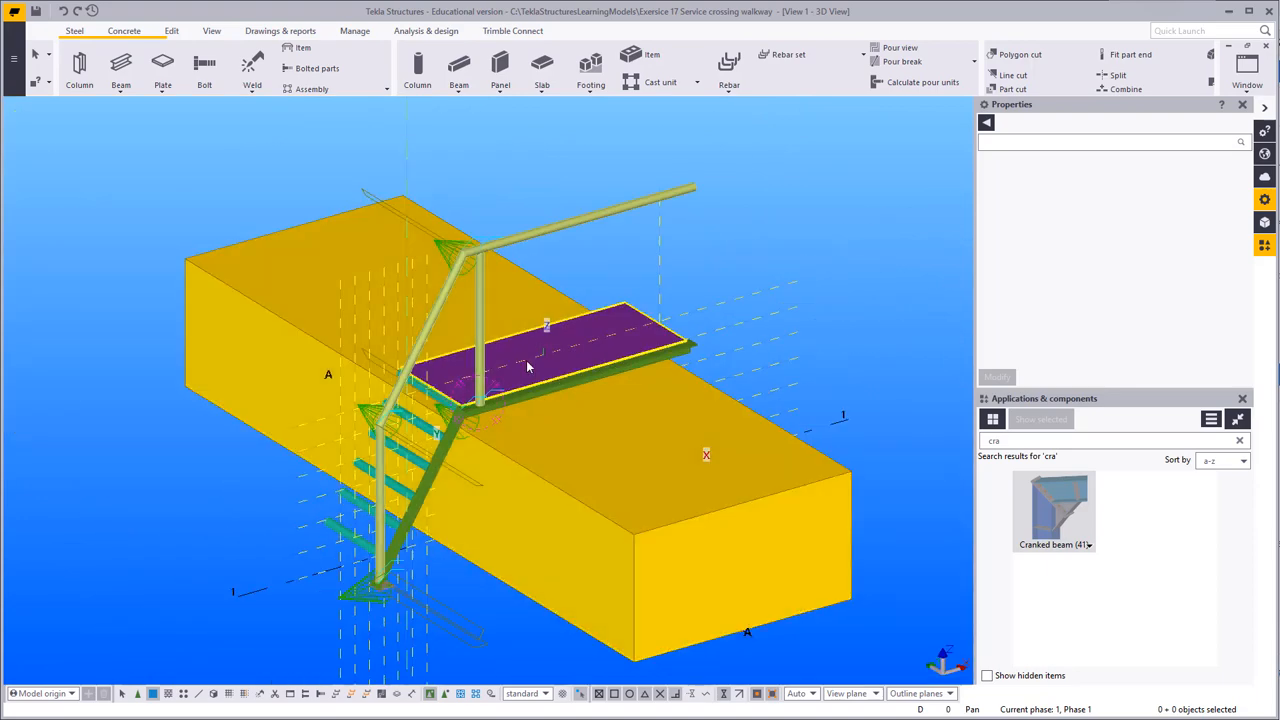
pyautogui.keyDown('ctrl'); pyautogui.moveTo(581, 380); pyautogui.dragTo(792, 487, button='middle'); pyautogui.keyUp('ctrl')
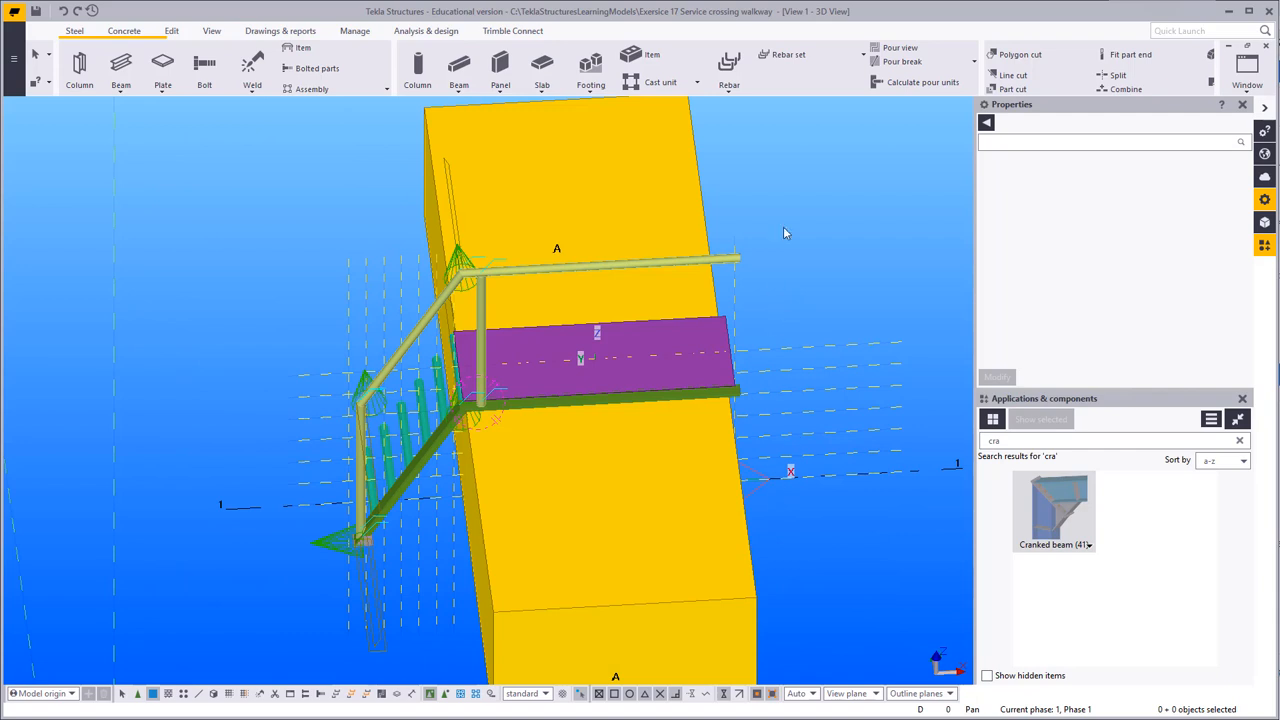
# Step: Mirror-copy the stair rungs, inclined stair angle, base plate, post and sloped railing parts about gridline A to the walkway's opposite end
pyautogui.click(1213, 80)
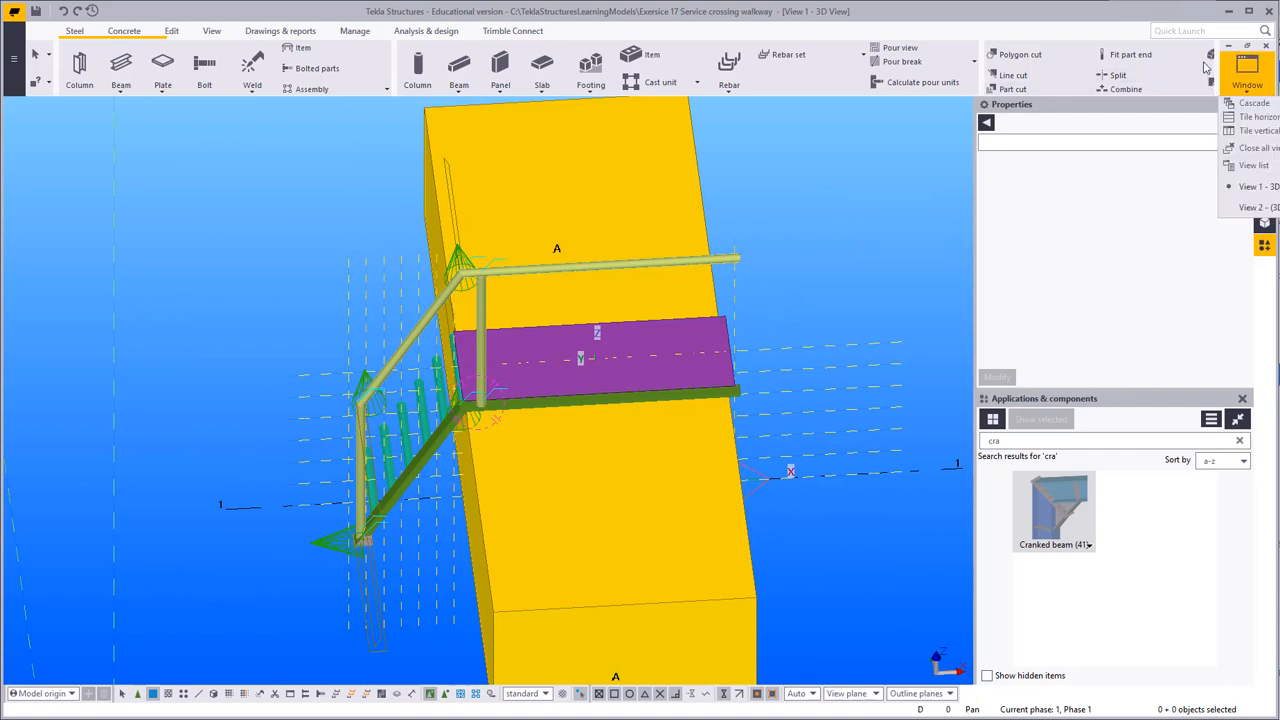
pyautogui.click(1258, 207)
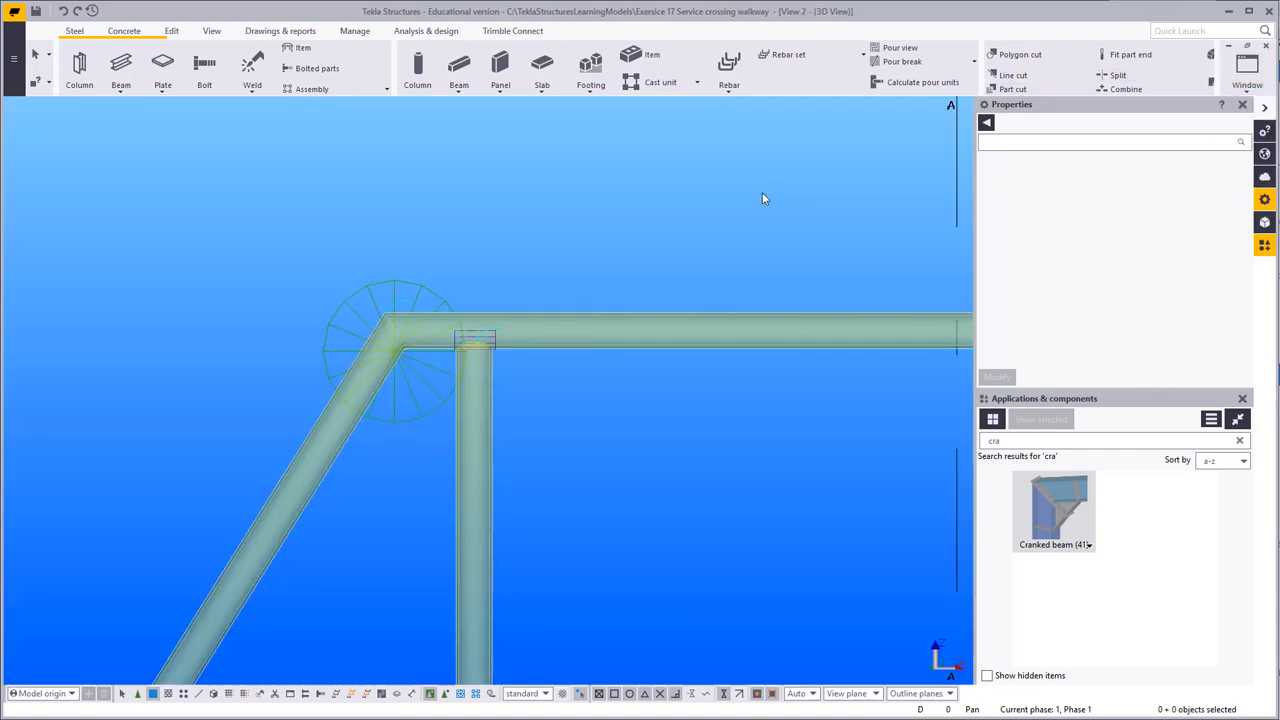
pyautogui.scroll(-5, 494, 255)
pyautogui.scroll(4, 452, 392)
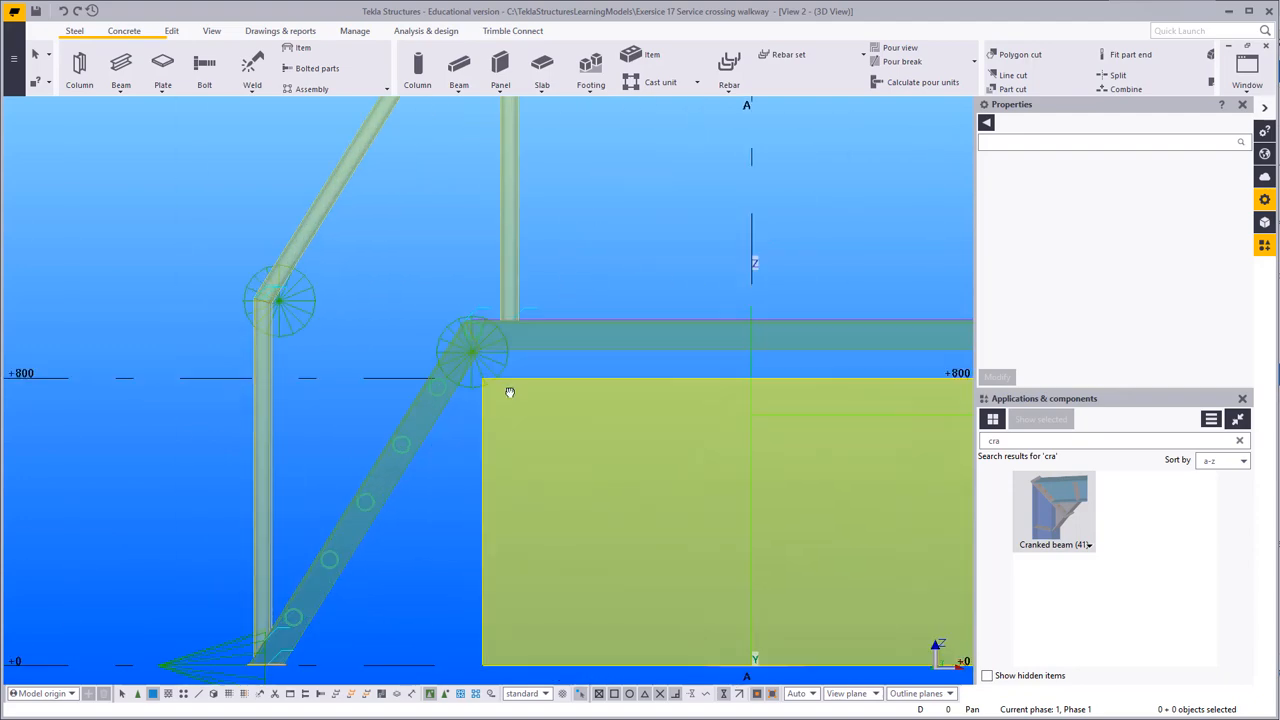
pyautogui.scroll(-3, 526, 317)
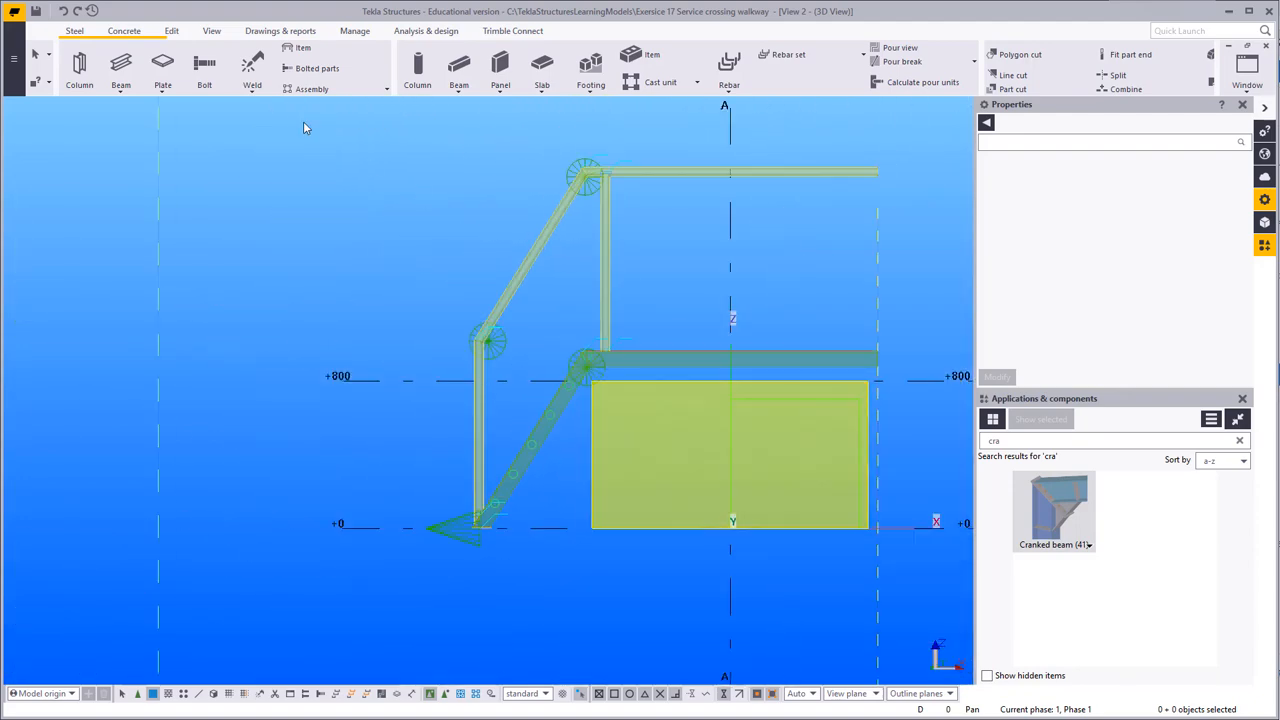
pyautogui.moveTo(303, 121); pyautogui.dragTo(656, 663)
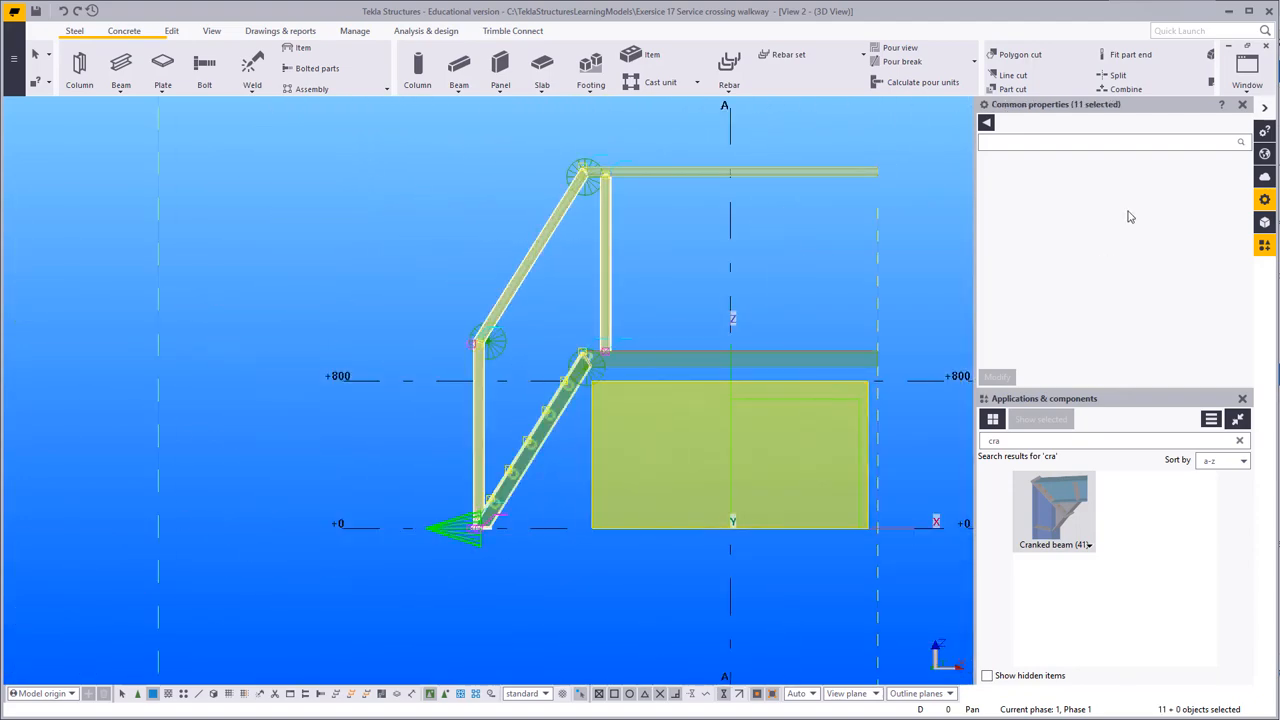
pyautogui.moveTo(785, 264); pyautogui.dragTo(786, 286, button='middle')
pyautogui.click(1256, 78)
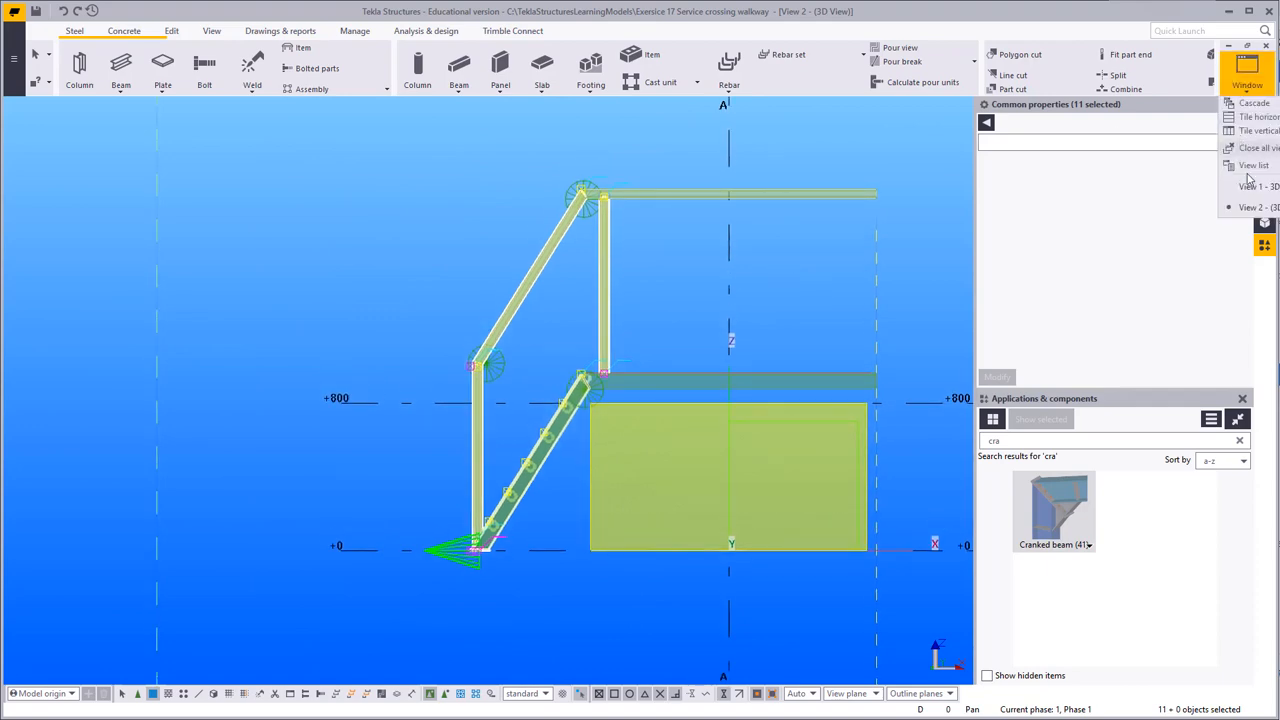
pyautogui.click(1250, 186)
pyautogui.keyDown('ctrl'); pyautogui.moveTo(610, 308); pyautogui.dragTo(734, 283, button='middle'); pyautogui.keyUp('ctrl')
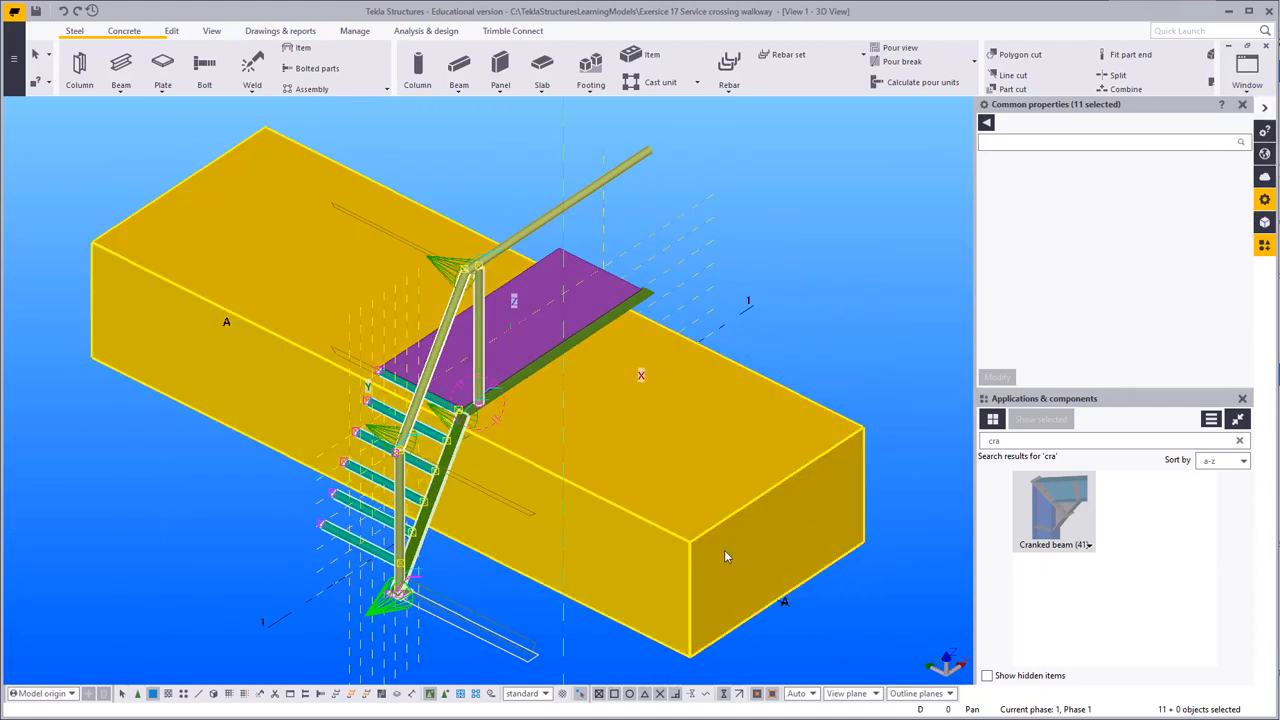
pyautogui.moveTo(725, 604); pyautogui.dragTo(715, 519, button='middle')
pyautogui.scroll(1, 715, 519)
pyautogui.scroll(1, 714, 514)
pyautogui.hotkey('ctrl', '2')
pyautogui.scroll(3, 555, 425)
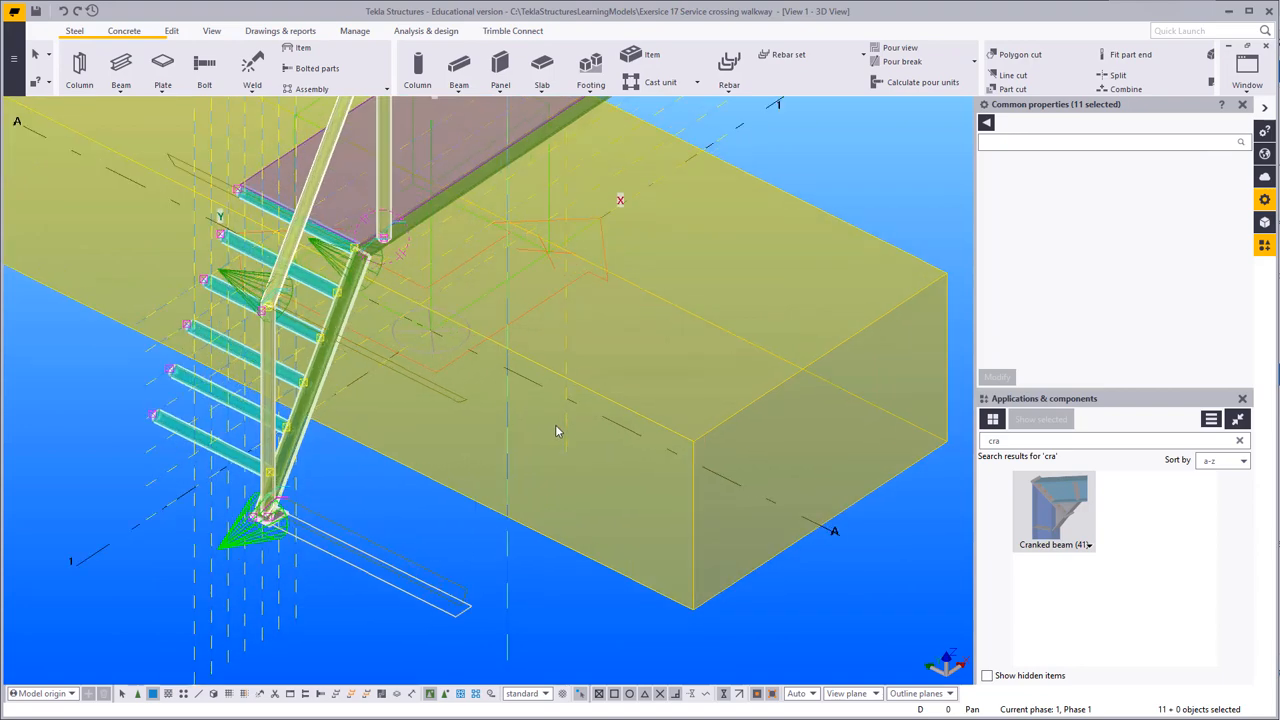
pyautogui.rightClick(612, 319)
pyautogui.moveTo(690, 358)
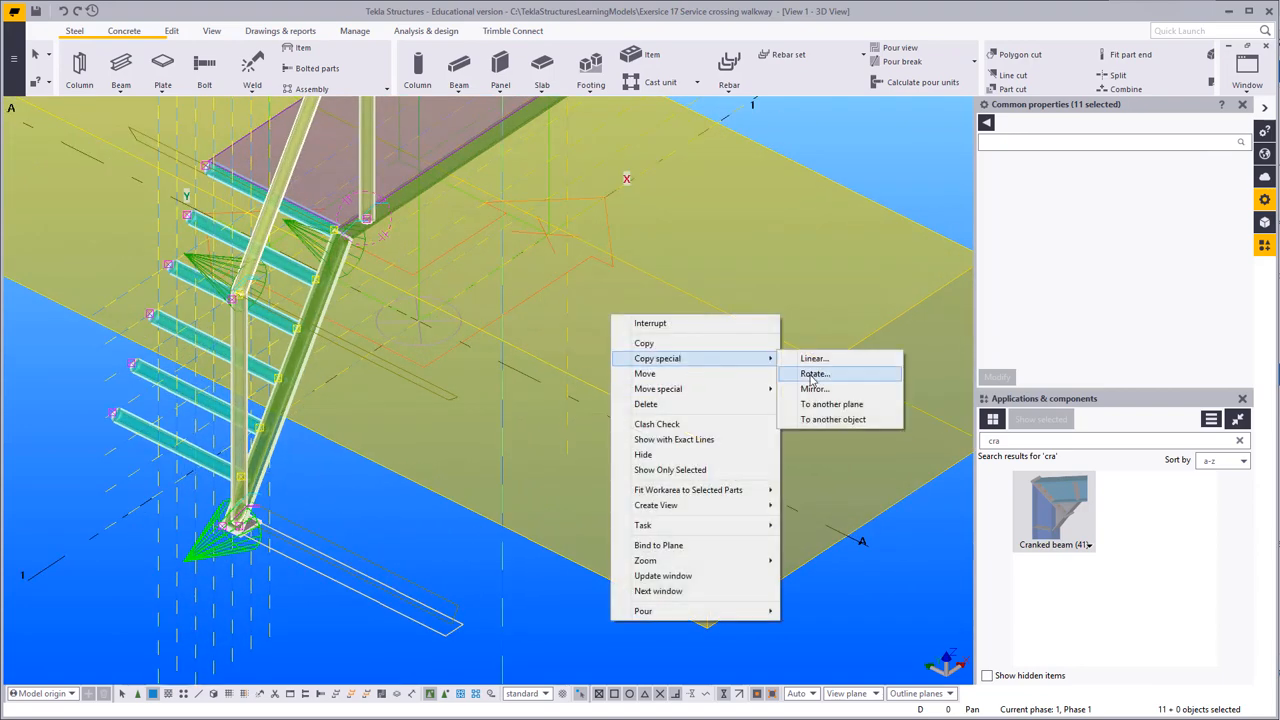
pyautogui.click(813, 390)
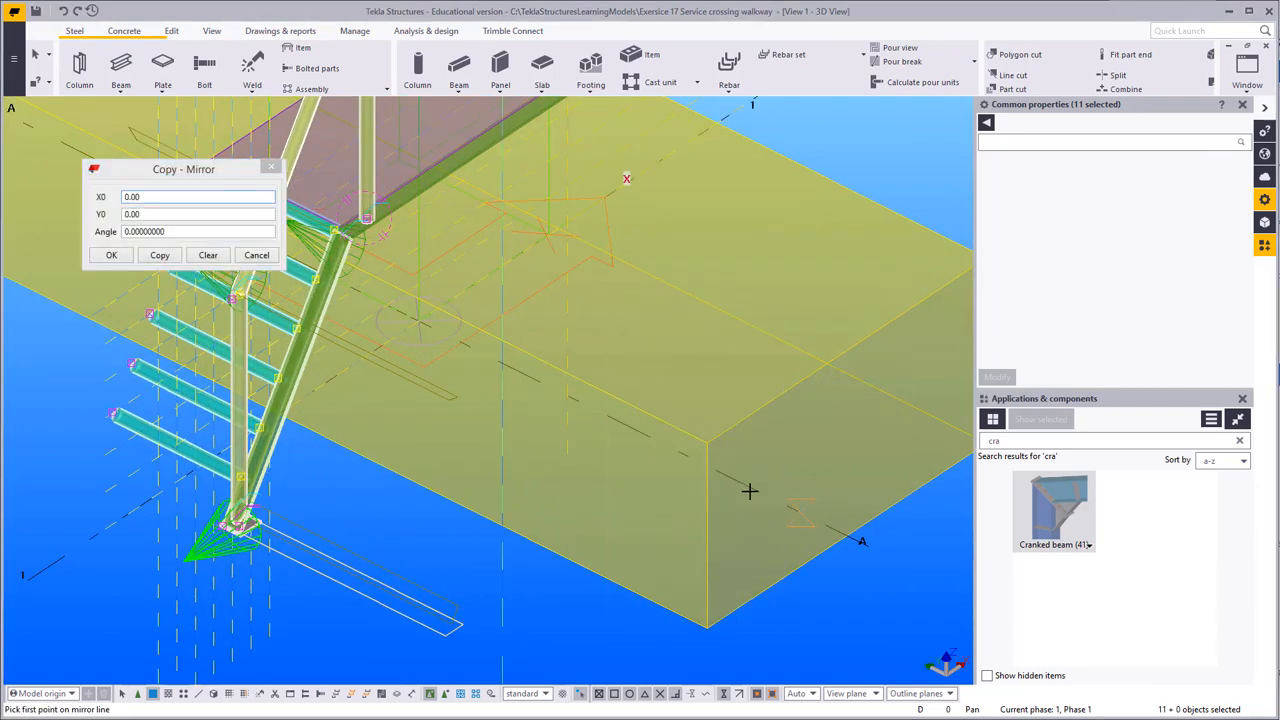
pyautogui.click(664, 441)
pyautogui.click(155, 258)
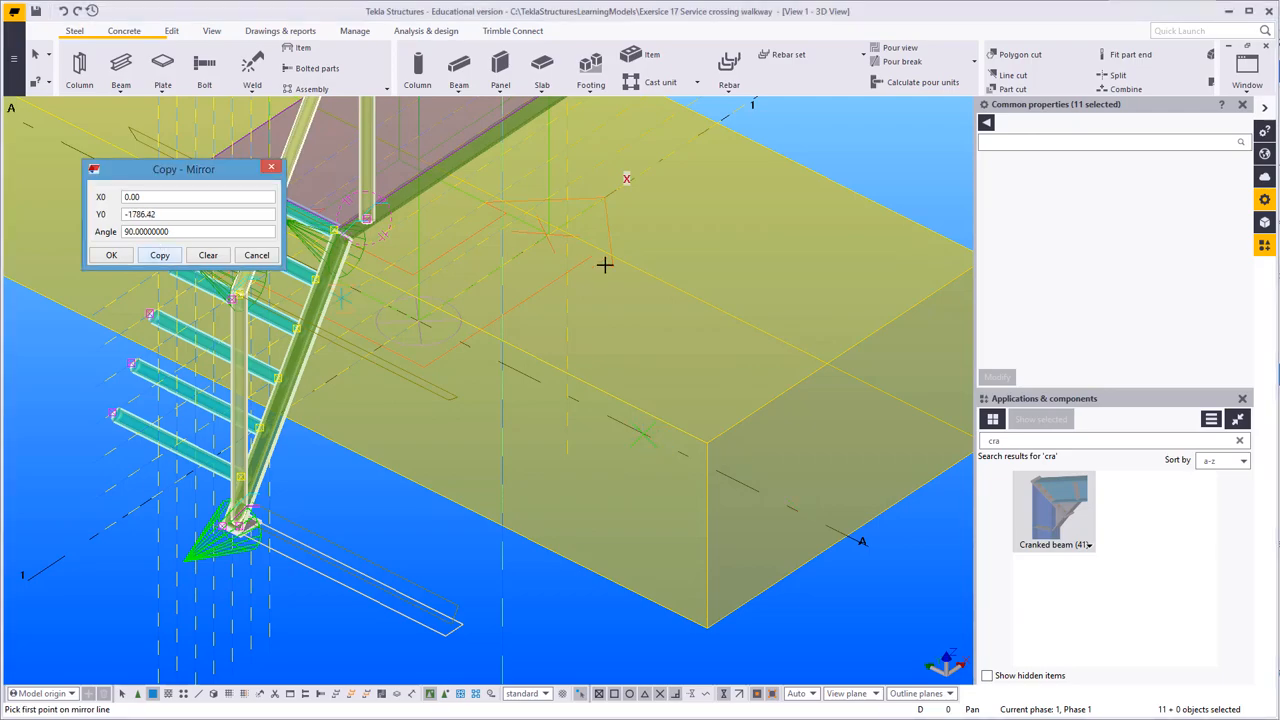
pyautogui.moveTo(603, 265); pyautogui.dragTo(536, 525, button='middle')
pyautogui.keyDown('ctrl'); pyautogui.moveTo(723, 263); pyautogui.dragTo(685, 230, button='middle'); pyautogui.keyUp('ctrl')
pyautogui.click(732, 244)
pyautogui.rightClick(788, 197)
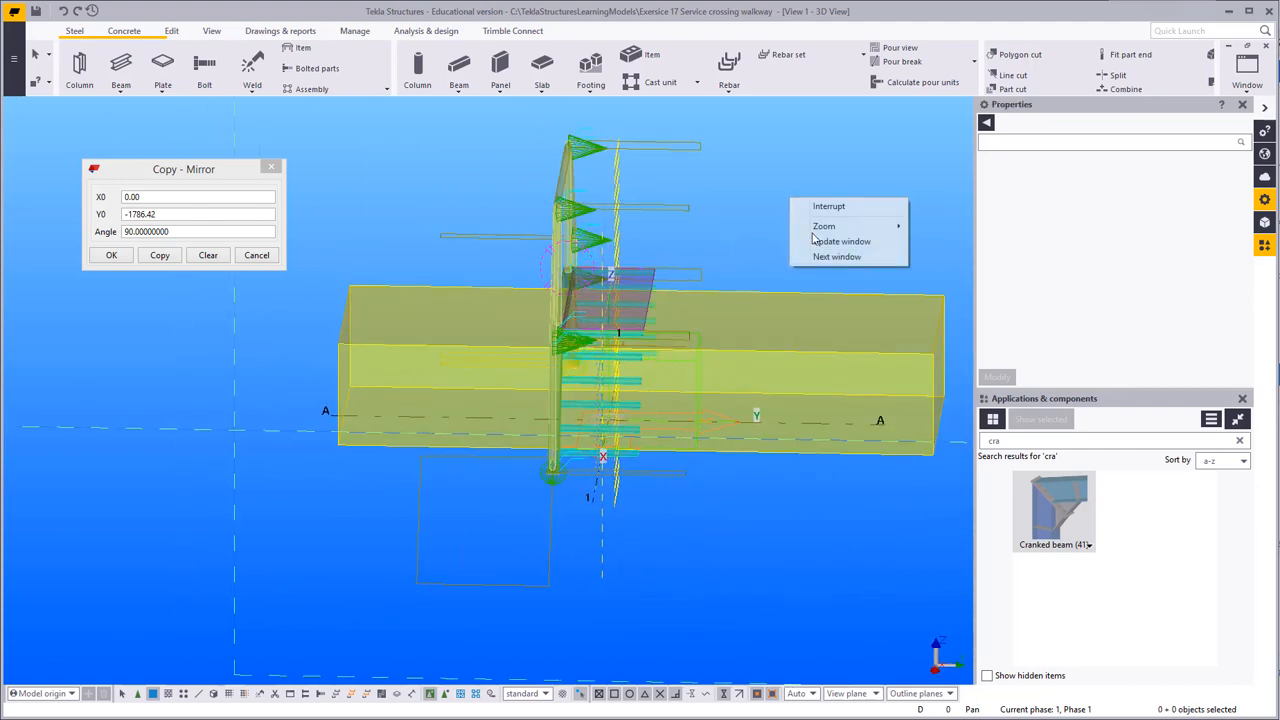
pyautogui.click(815, 207)
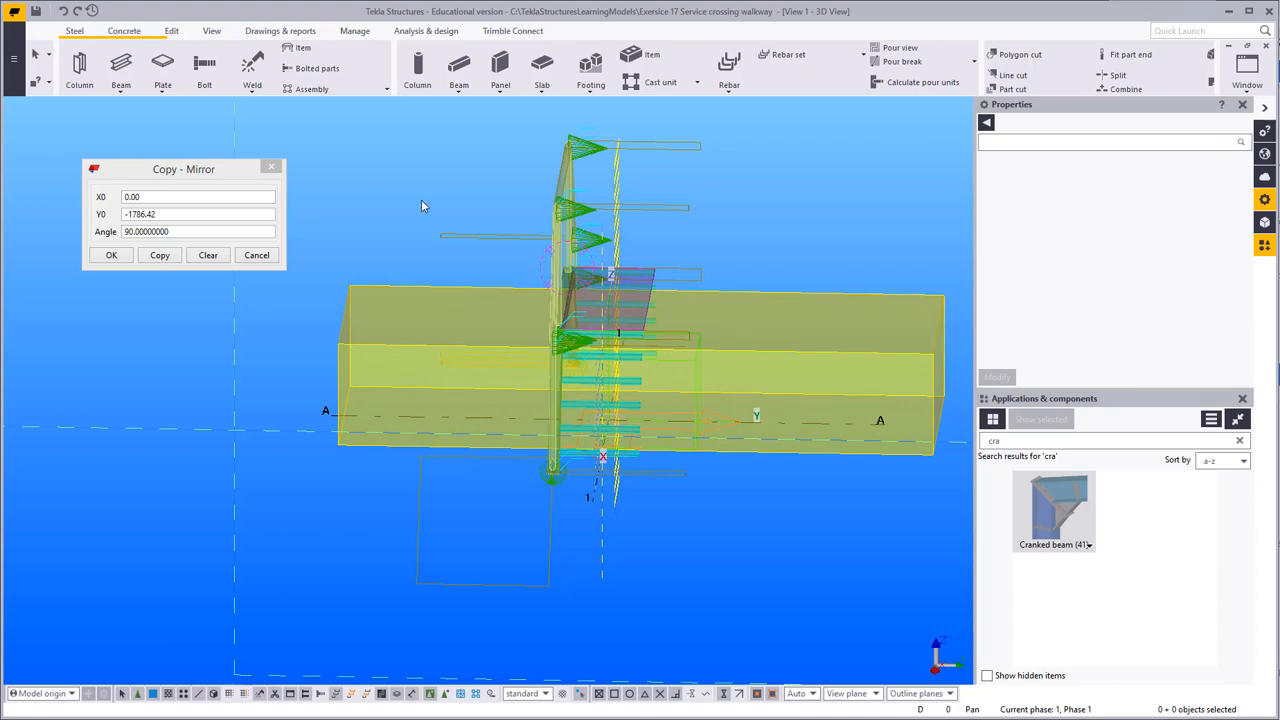
# Step: Mirror-copy the side frame's stair angles, base plates and hand railing parts about gridline 1 to the walkway's other long side
pyautogui.rightClick(421, 255)
pyautogui.click(445, 265)
pyautogui.keyDown('ctrl'); pyautogui.moveTo(445, 267); pyautogui.dragTo(539, 293, button='middle'); pyautogui.keyUp('ctrl')
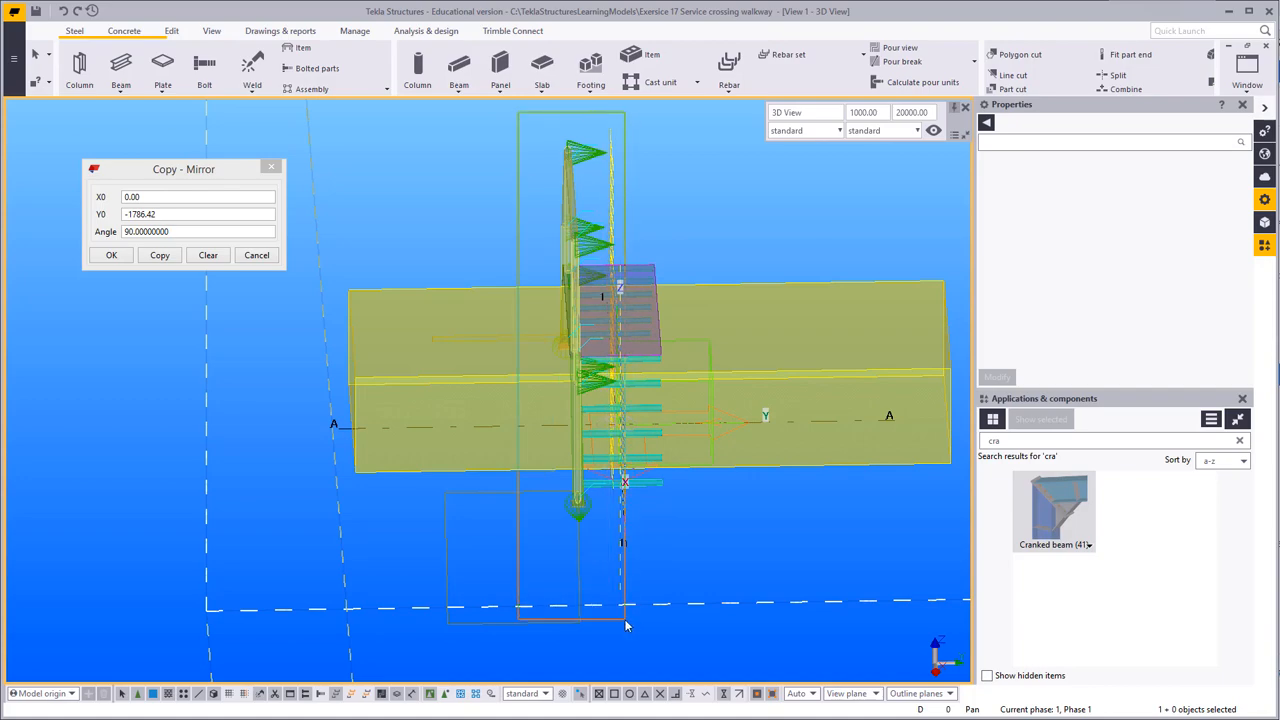
pyautogui.moveTo(598, 601); pyautogui.dragTo(598, 602)
pyautogui.keyDown('ctrl'); pyautogui.moveTo(528, 532); pyautogui.dragTo(748, 601, button='middle'); pyautogui.keyUp('ctrl')
pyautogui.scroll(10, 680, 379)
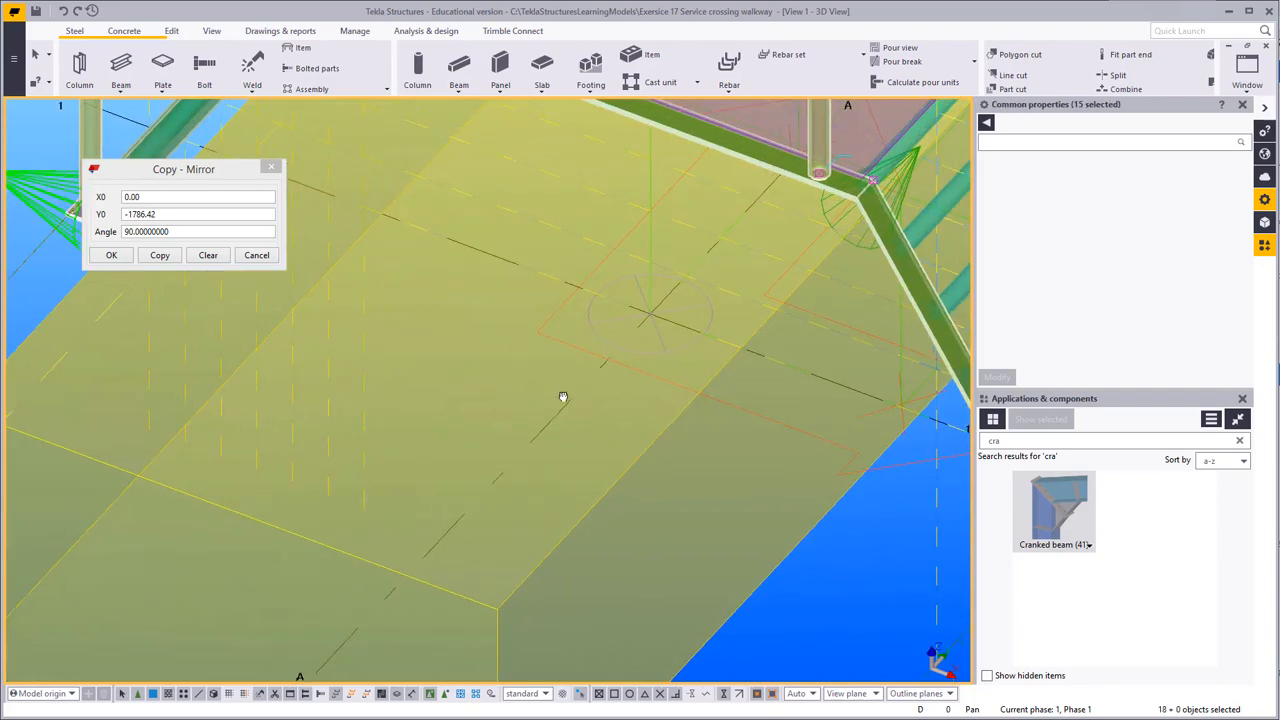
pyautogui.rightClick(533, 316)
pyautogui.moveTo(618, 354)
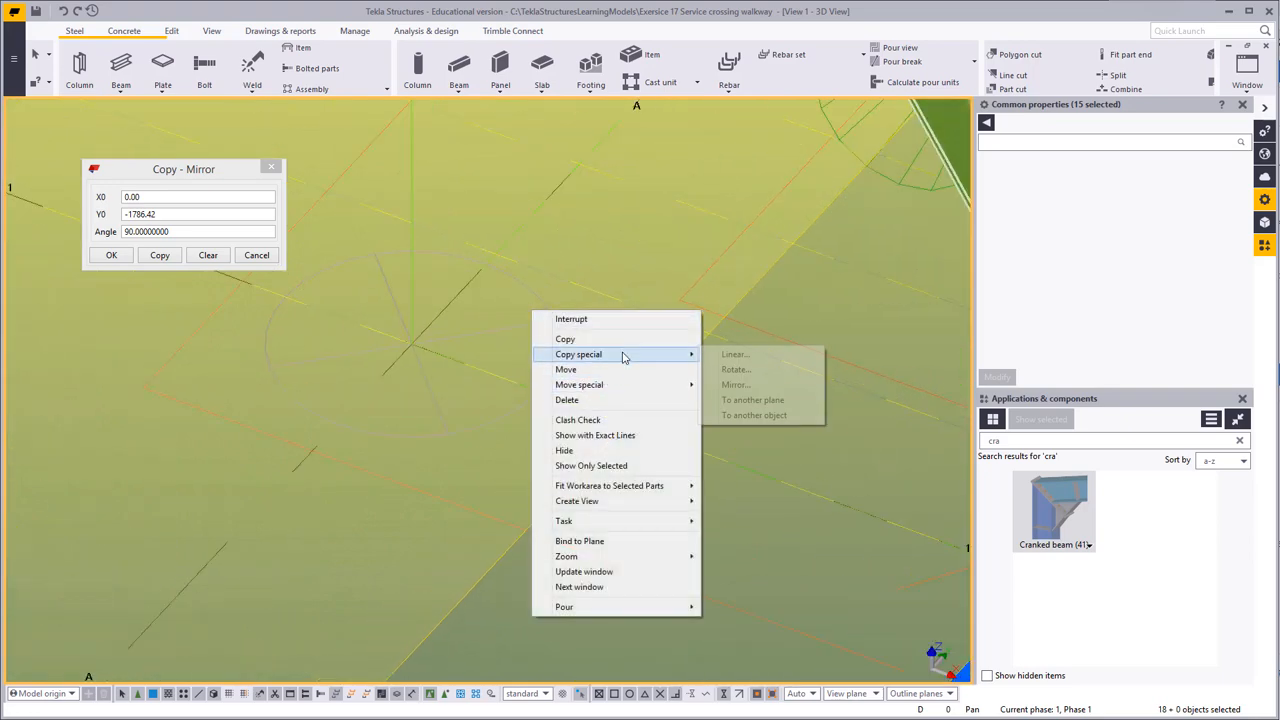
pyautogui.click(735, 384)
pyautogui.click(653, 437)
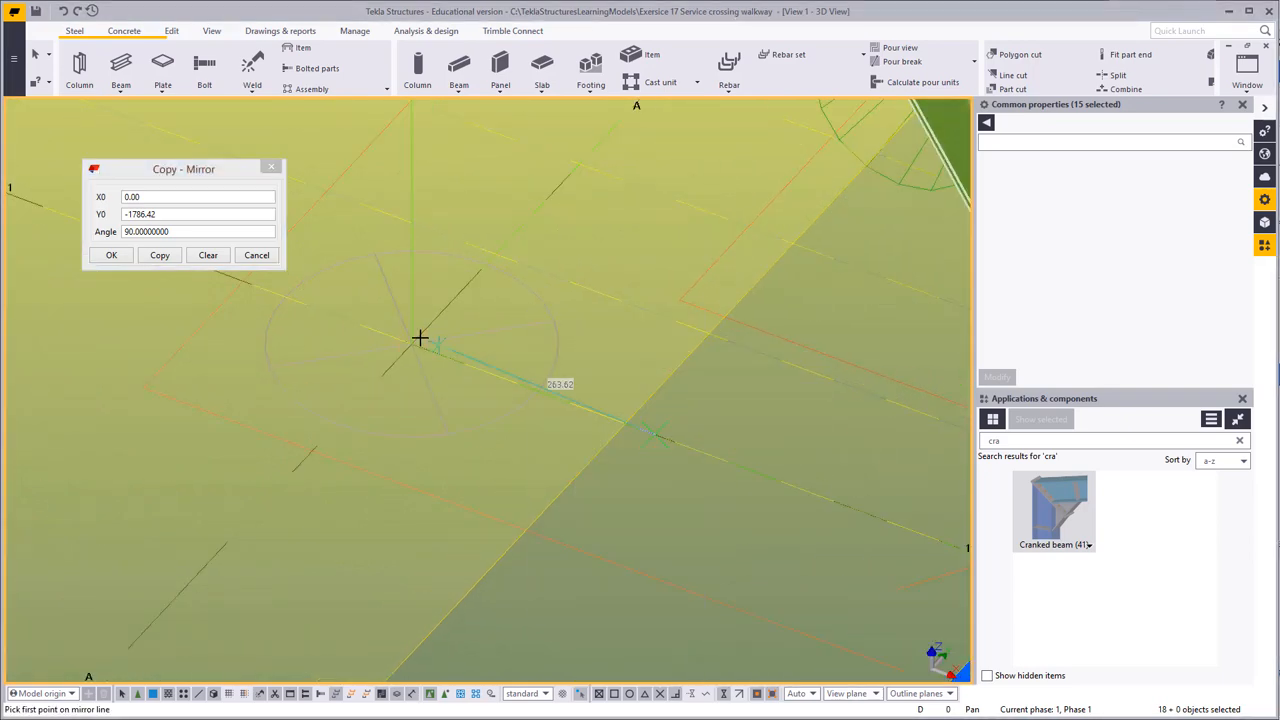
pyautogui.click(422, 340)
pyautogui.click(170, 260)
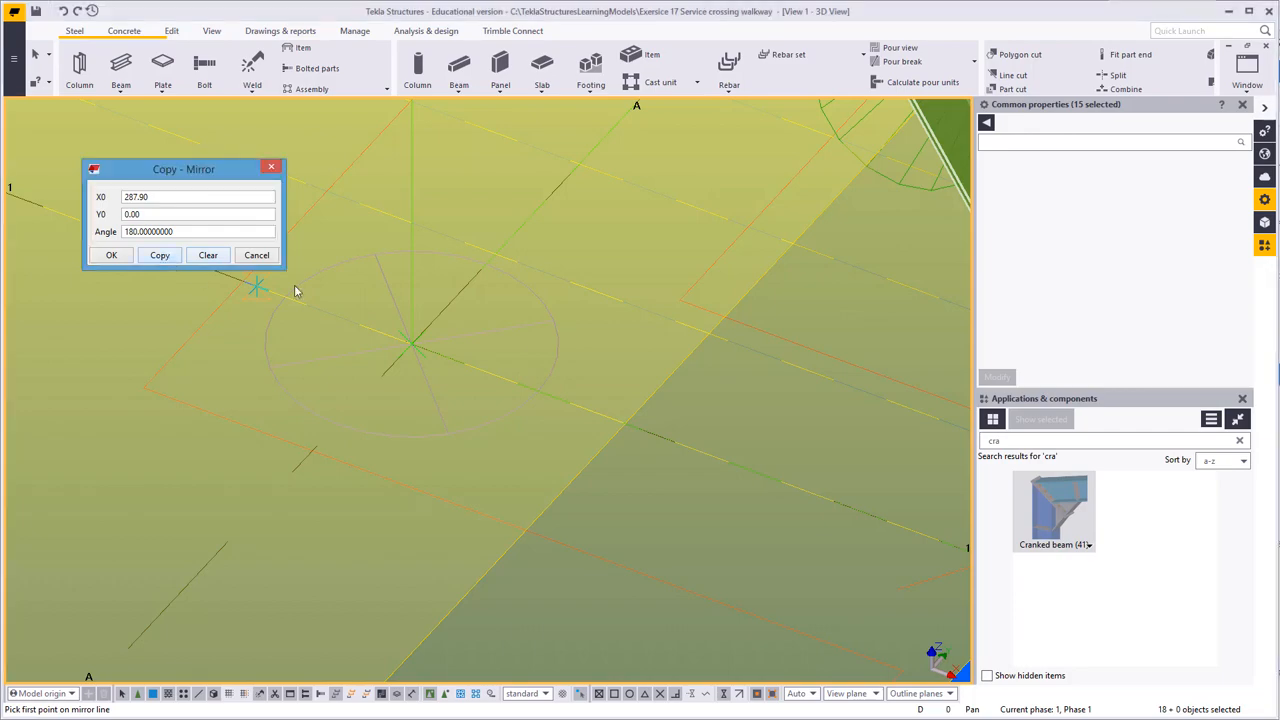
pyautogui.rightClick(343, 229)
pyautogui.click(385, 236)
# Step: Examine the mirrored stairs and railings, and the edges of the walkway plate along the horizontal angles
pyautogui.scroll(-2, 587, 567)
pyautogui.moveTo(587, 567)
pyautogui.keyDown('ctrl'); pyautogui.mouseDown(button='middle')
pyautogui.moveTo(437, 445)
pyautogui.moveTo(477, 484)
pyautogui.mouseUp(button='middle'); pyautogui.keyUp('ctrl')
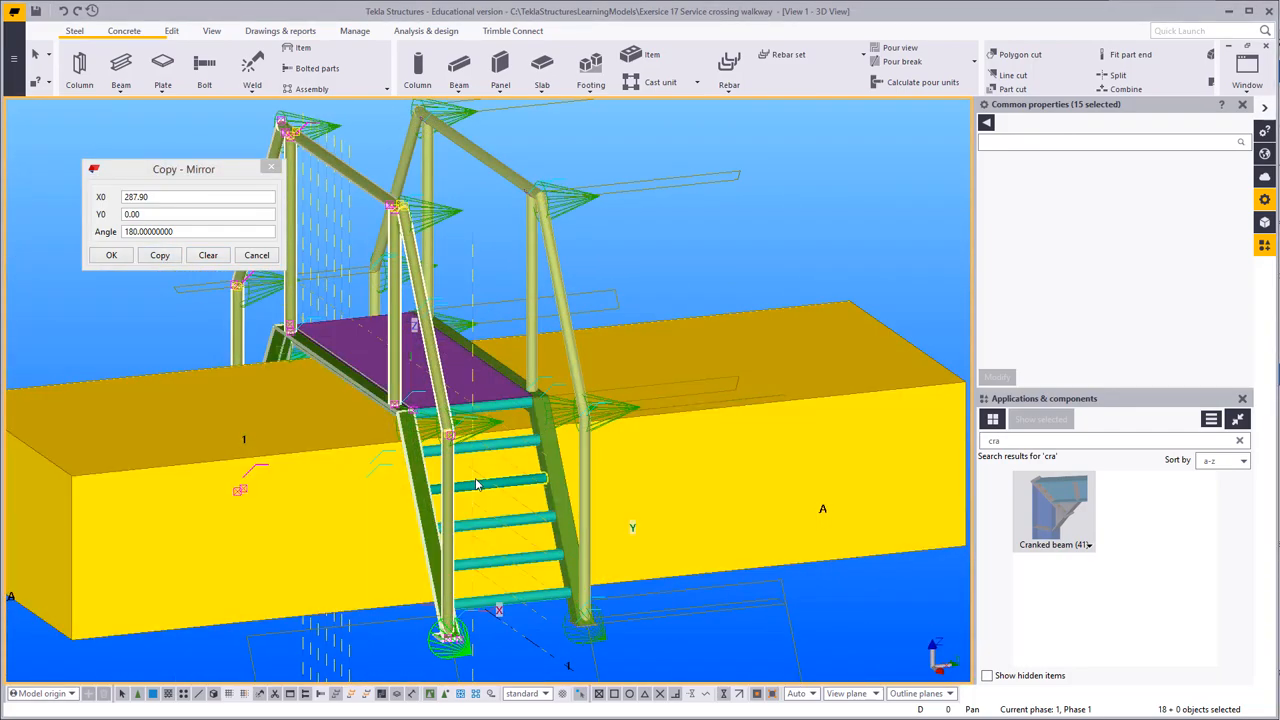
pyautogui.click(608, 350)
pyautogui.keyDown('ctrl'); pyautogui.moveTo(560, 380); pyautogui.dragTo(653, 362, button='middle'); pyautogui.keyUp('ctrl')
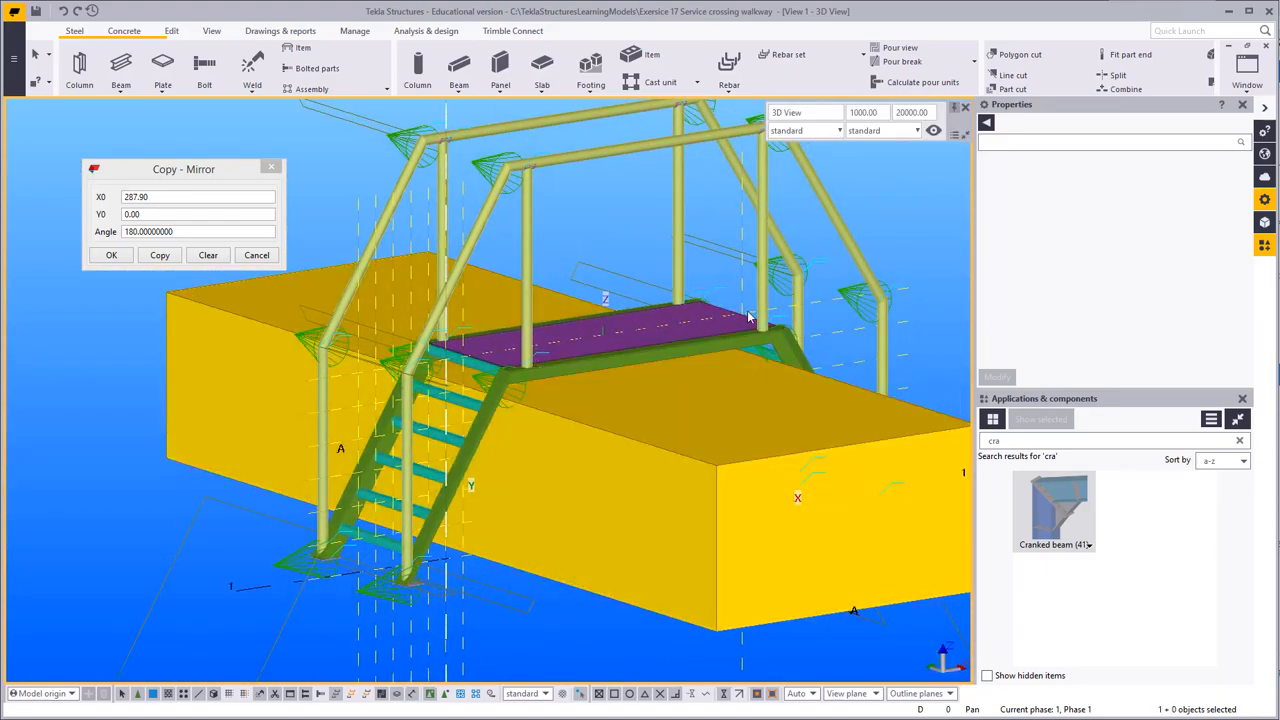
pyautogui.scroll(3, 625, 370)
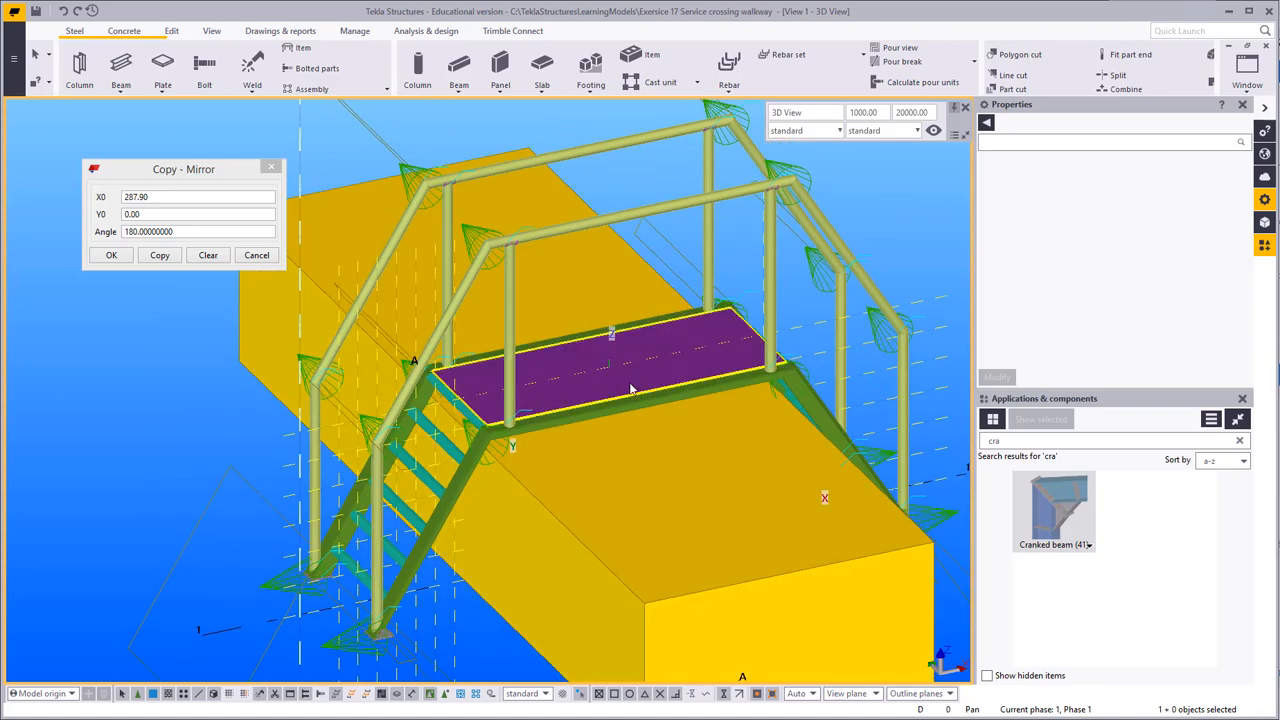
pyautogui.scroll(5, 609, 369)
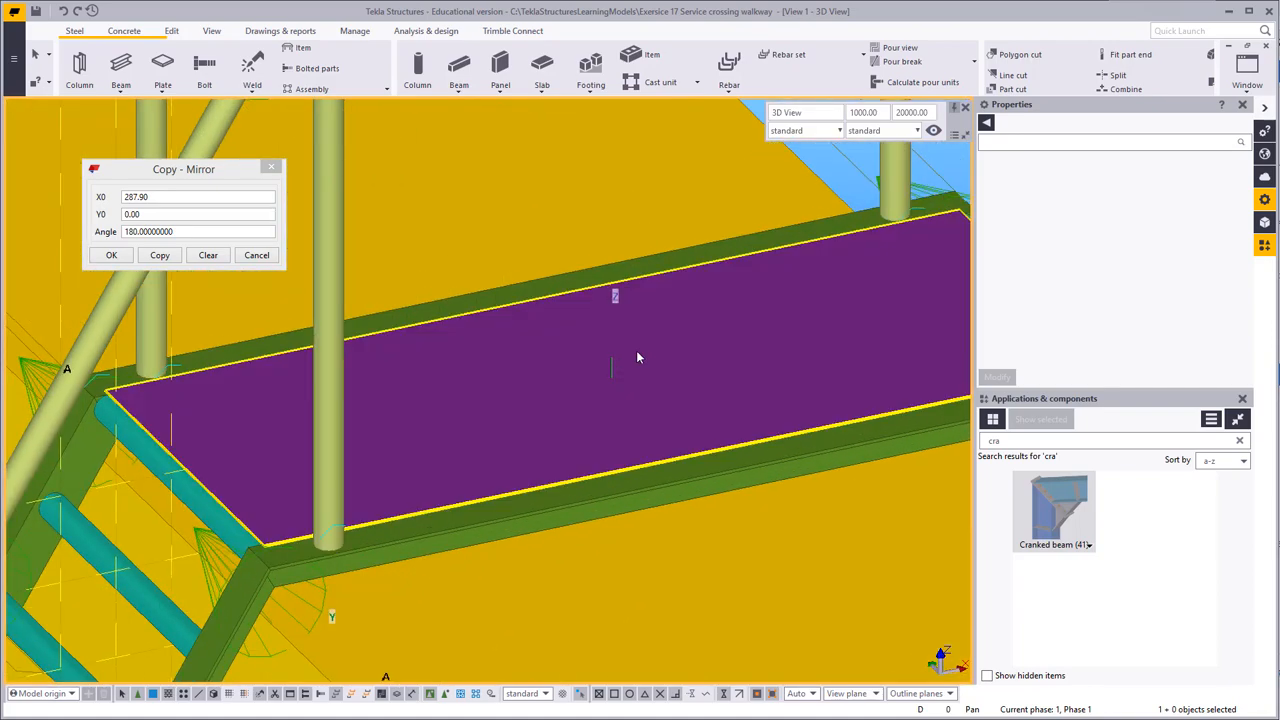
pyautogui.moveTo(636, 350); pyautogui.dragTo(534, 433, button='middle')
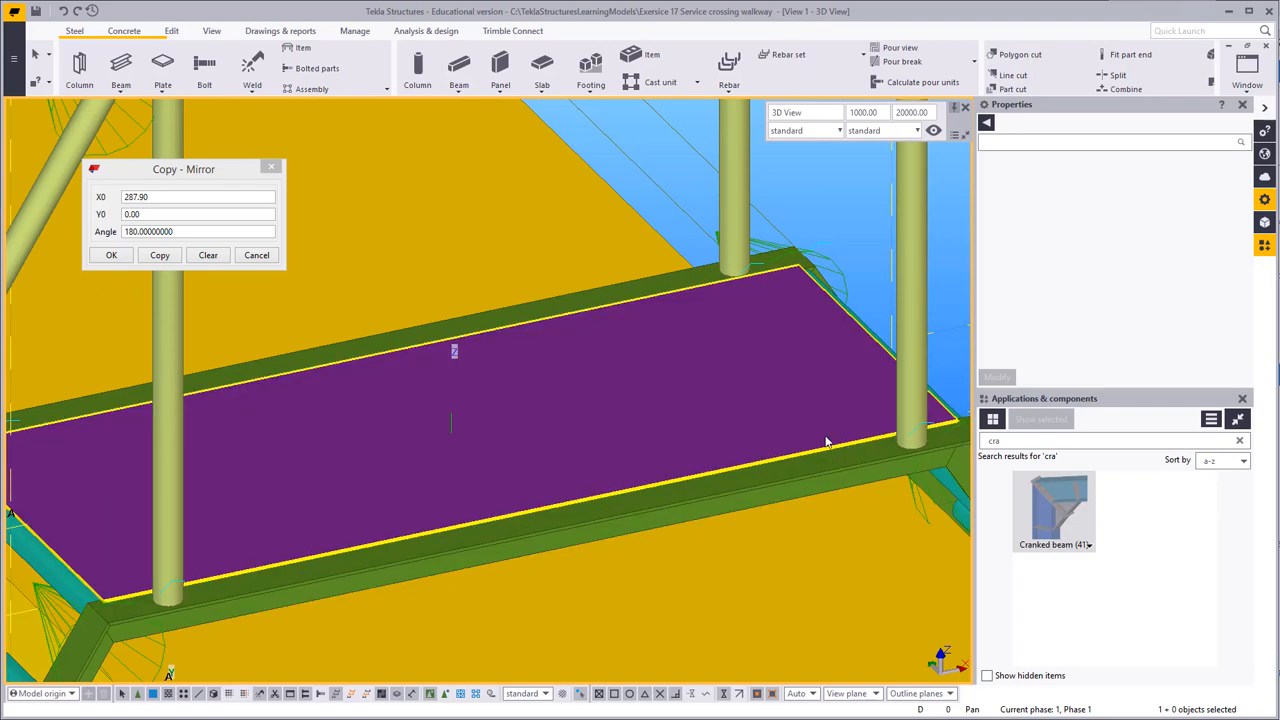
pyautogui.scroll(-2, 530, 450)
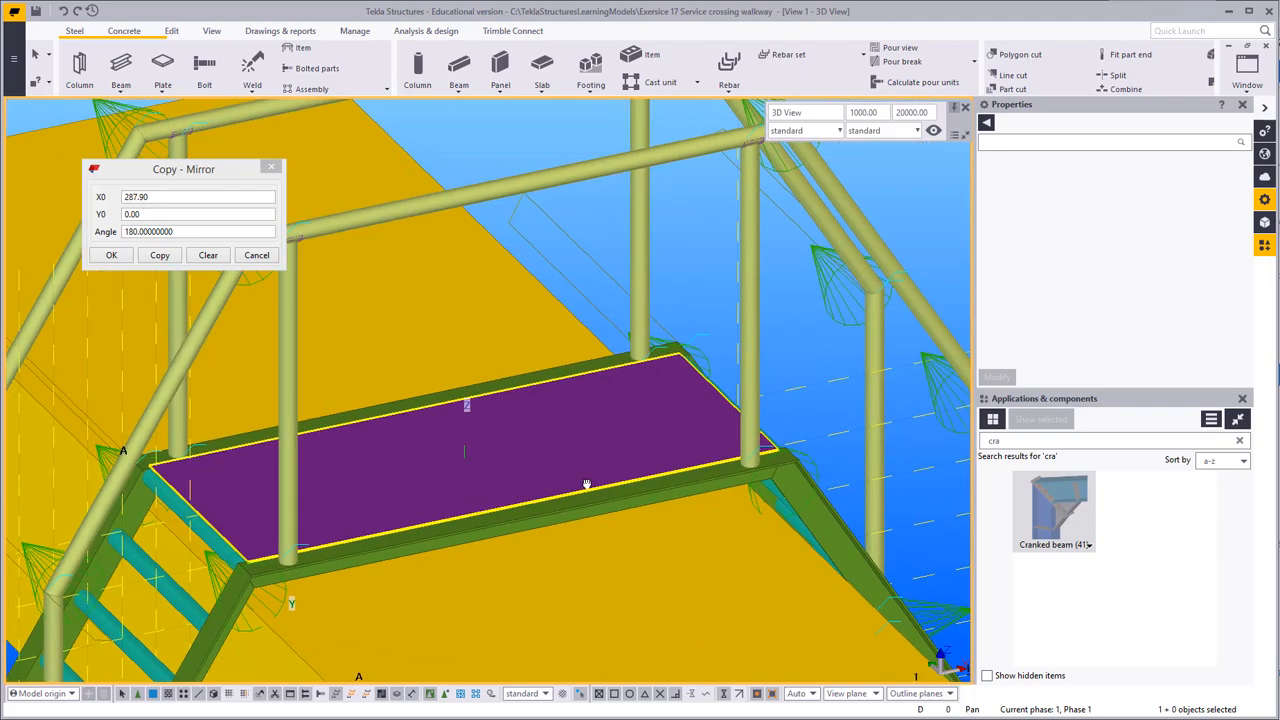
pyautogui.scroll(3, 385, 545)
pyautogui.moveTo(586, 481); pyautogui.dragTo(582, 298, button='middle')
pyautogui.scroll(-2, 710, 580)
pyautogui.scroll(-5, 581, 296)
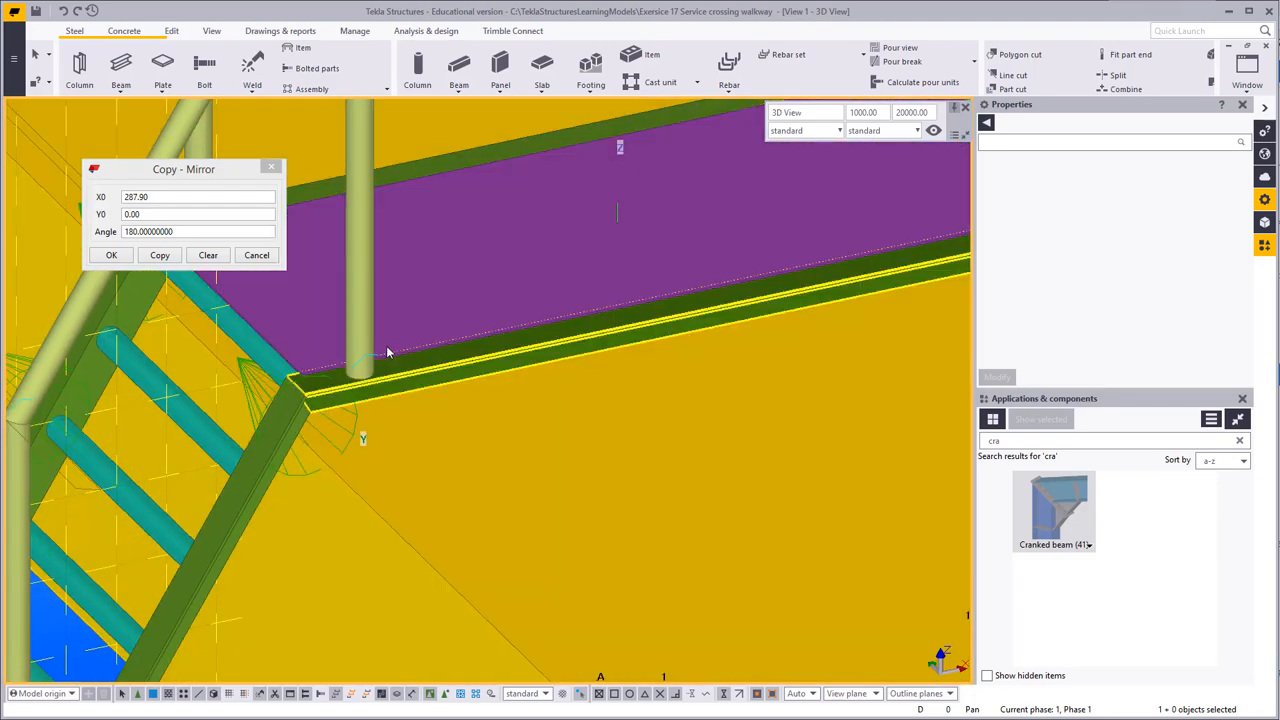
# Step: Switch to the elevation view and prepare a steel beam with the kickflat settings and profile PLT6*100
pyautogui.click(1260, 70)
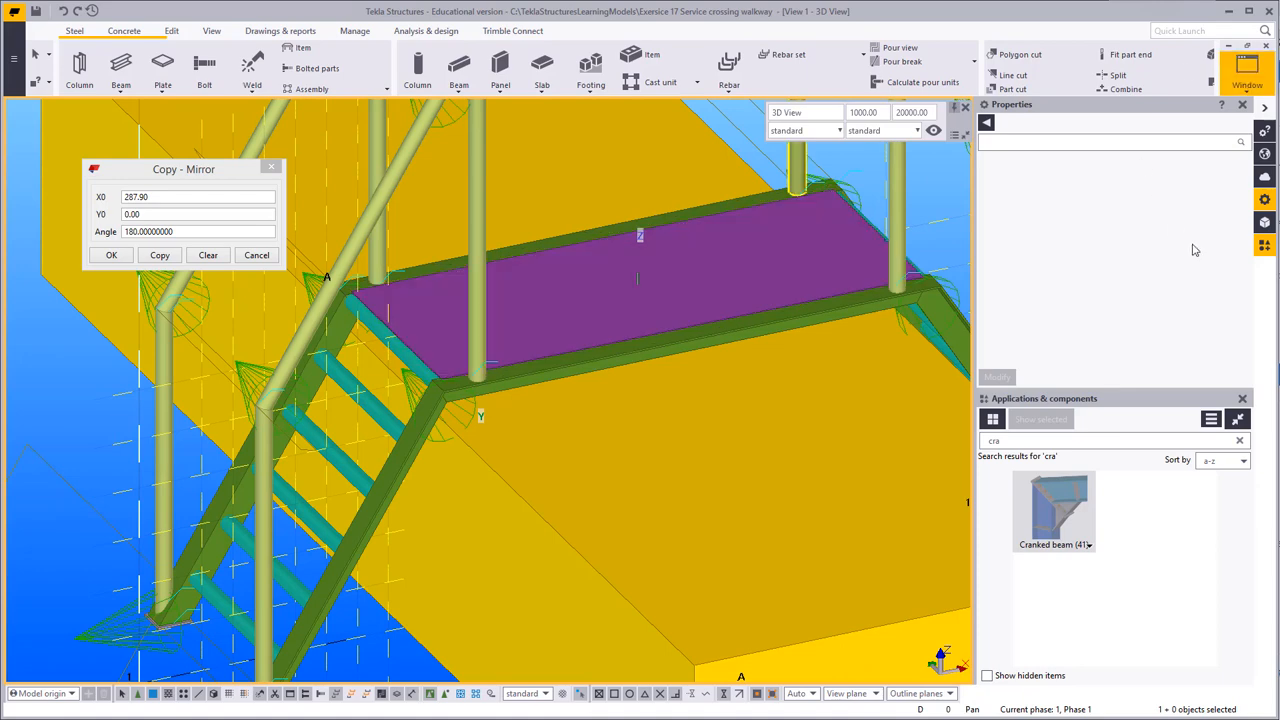
pyautogui.click(1258, 208)
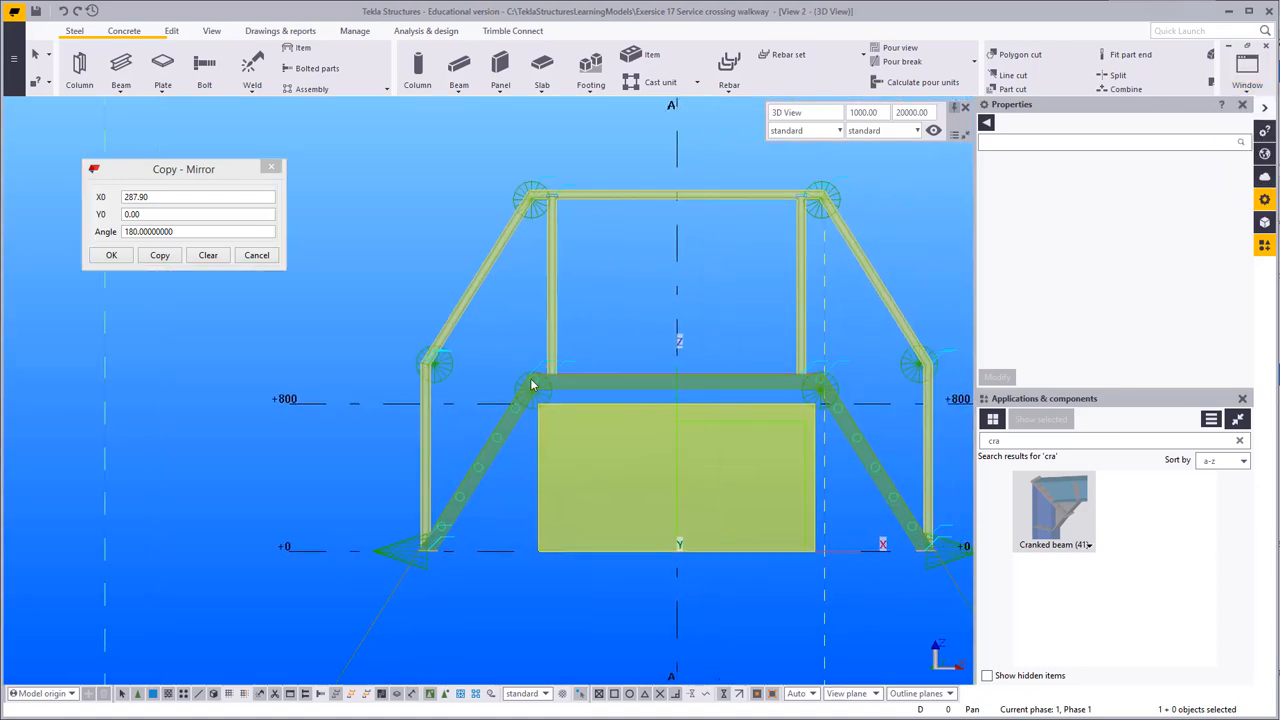
pyautogui.scroll(4, 531, 380)
pyautogui.scroll(3, 507, 370)
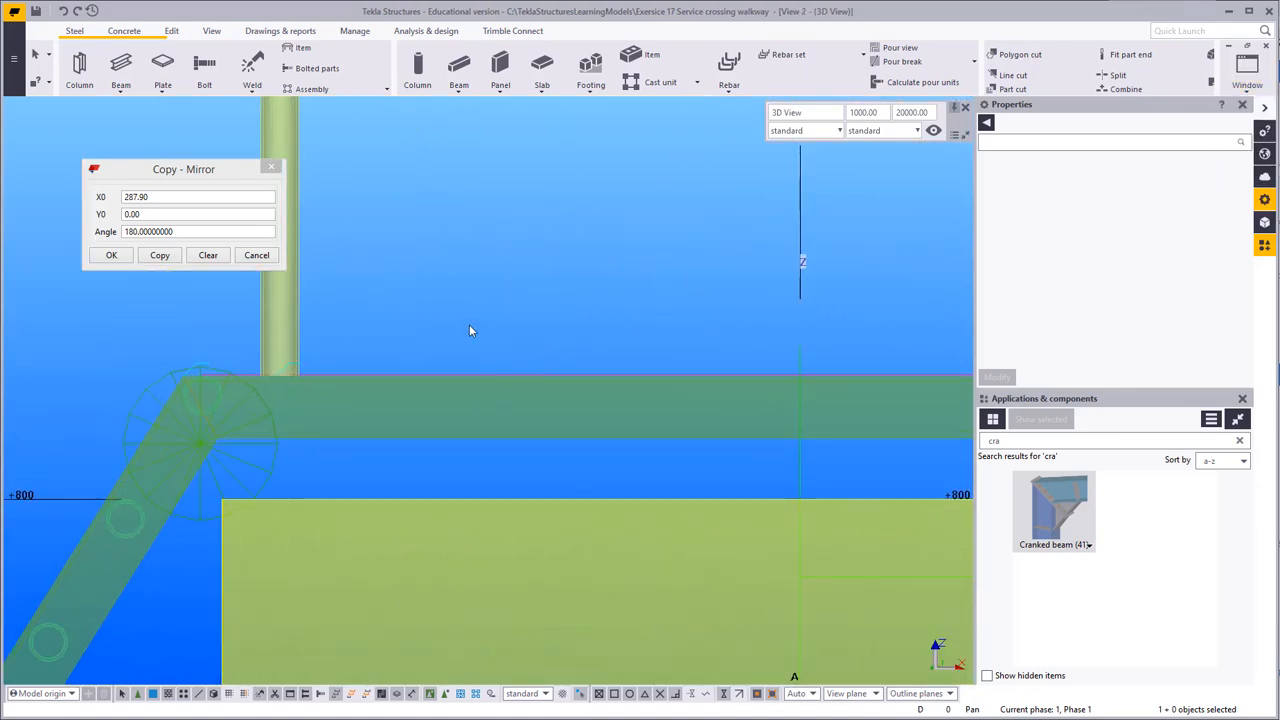
pyautogui.click(130, 76)
pyautogui.click(1050, 124)
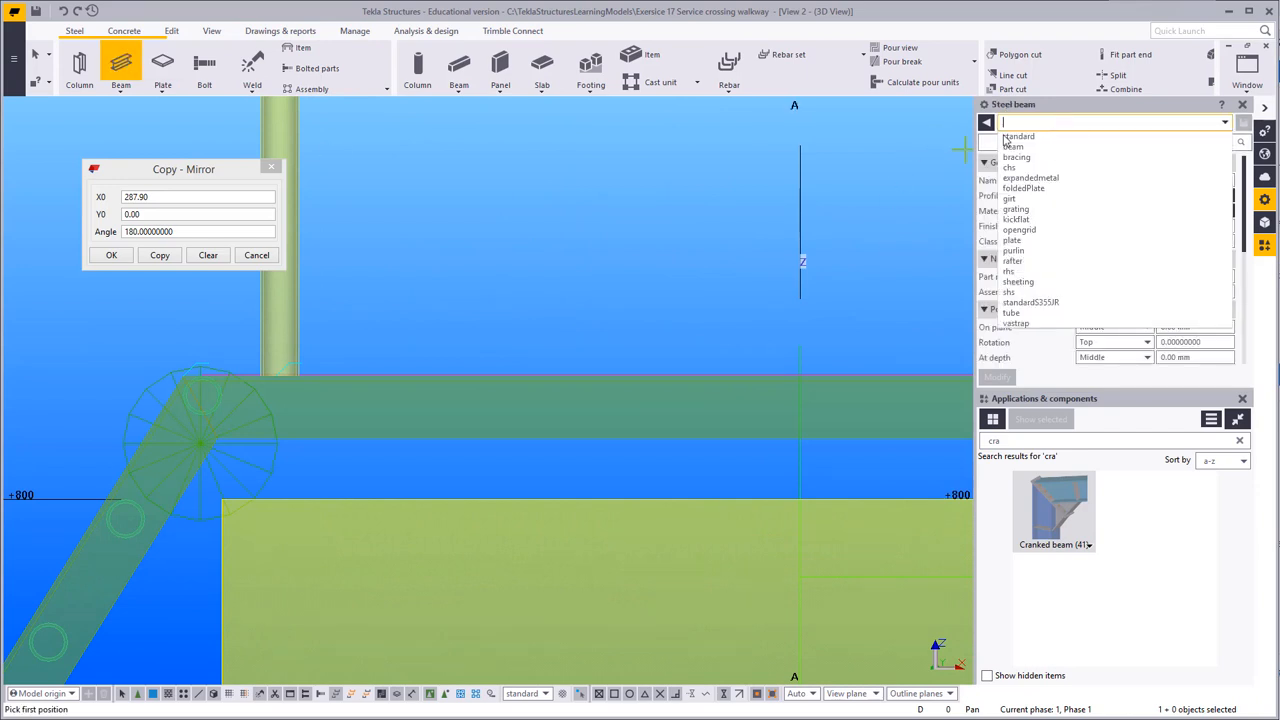
pyautogui.click(1016, 219)
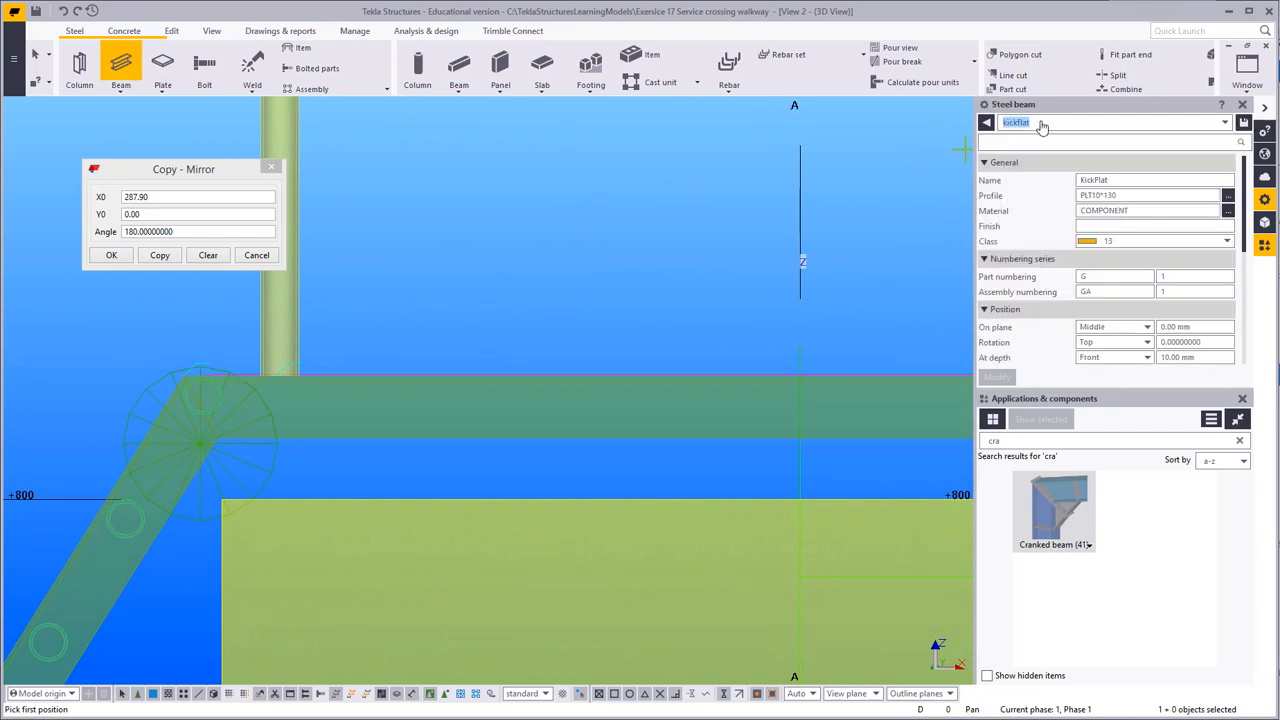
pyautogui.click(1090, 196)
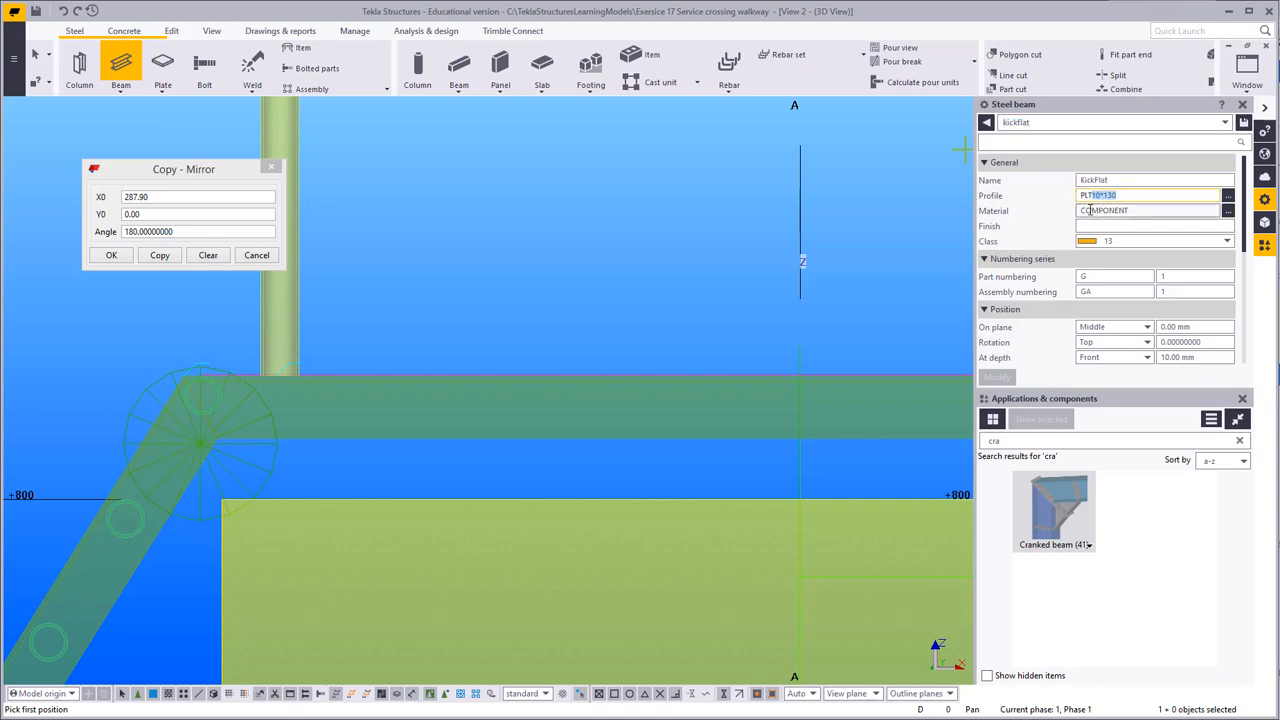
pyautogui.write('6')
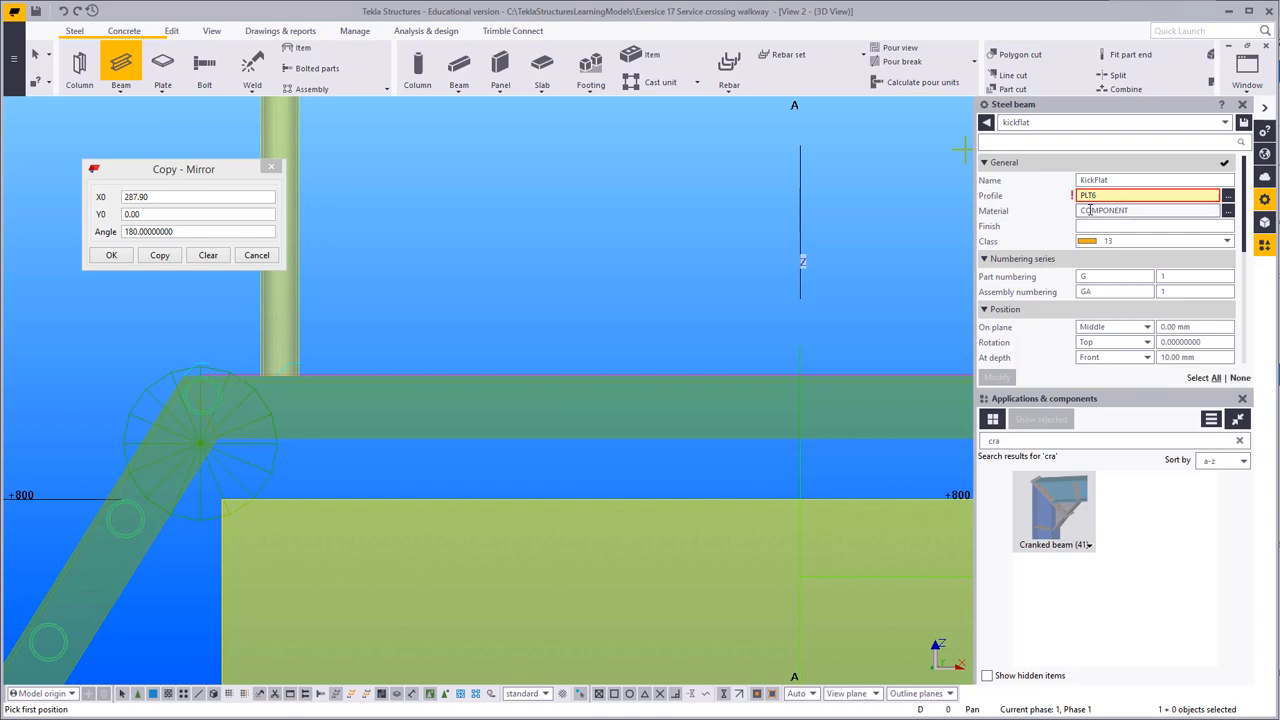
pyautogui.write('*100')
pyautogui.click(1090, 210)
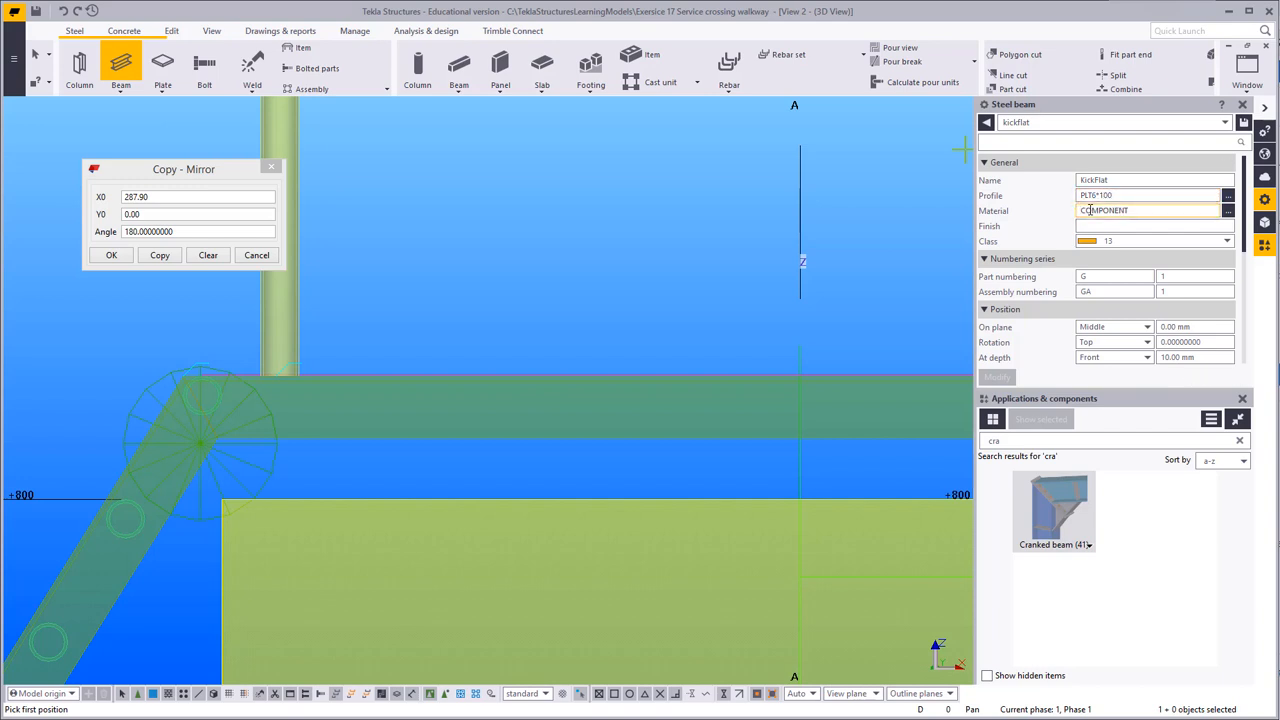
# Step: Place the kick flat along the top of the walkway, from the base of one upright railing post to the other
pyautogui.scroll(4, 351, 369)
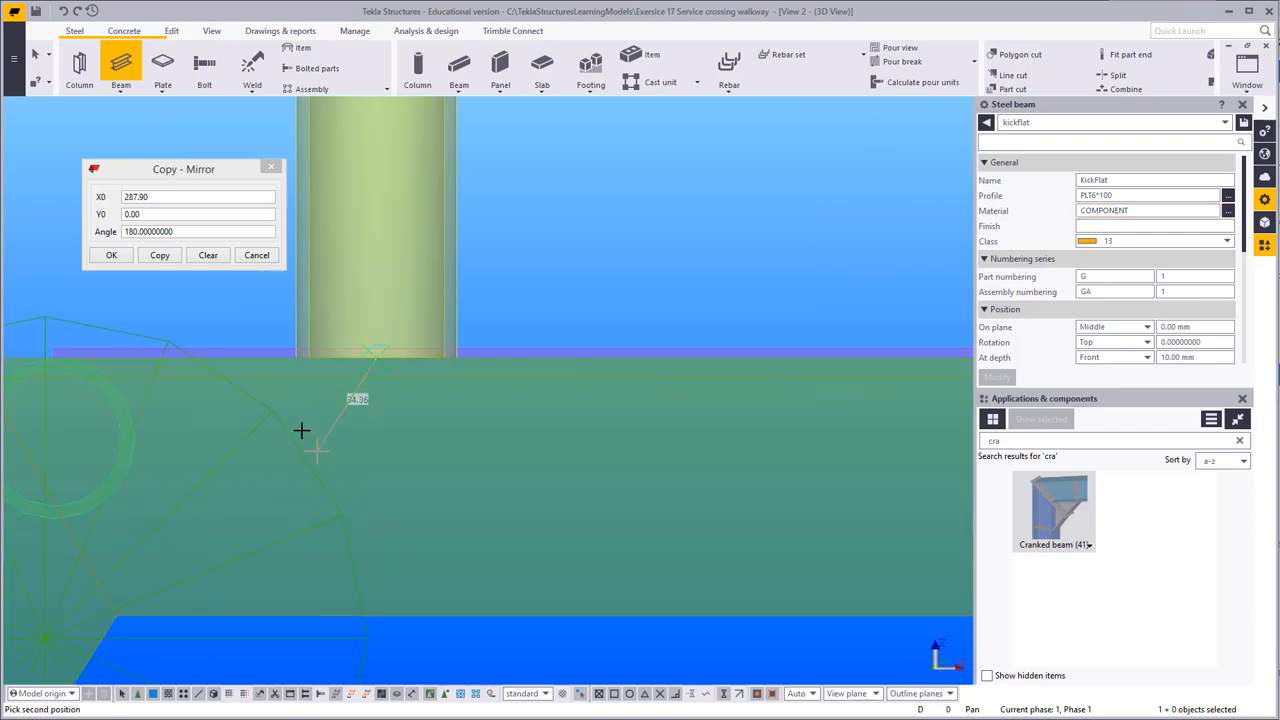
pyautogui.scroll(-7, 302, 430)
pyautogui.moveTo(830, 391); pyautogui.dragTo(480, 391, button='middle')
pyautogui.scroll(7, 460, 397)
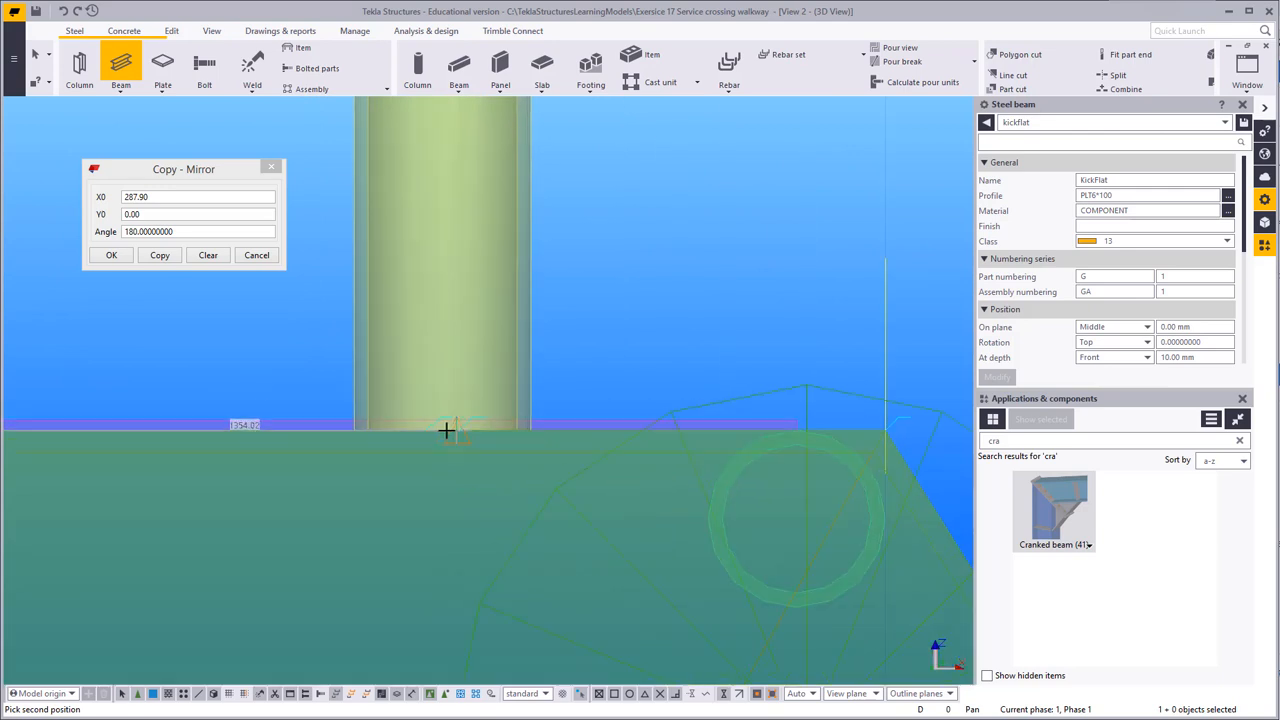
pyautogui.click(440, 432)
pyautogui.scroll(-3, 442, 430)
pyautogui.press('Escape')
# Step: Set the kick flat's material to S355JR, its depth offset to 0 and its part numbering prefix to p, and close the mirror dialog
pyautogui.click(440, 277)
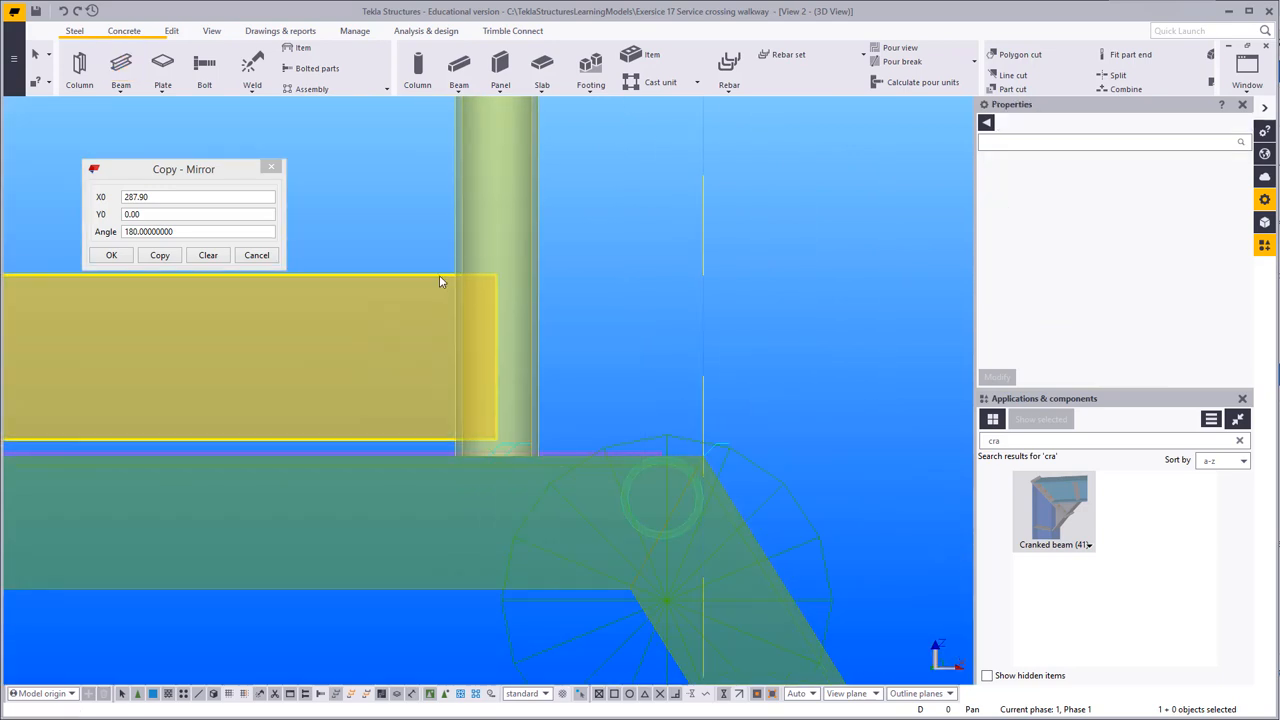
pyautogui.doubleClick(1103, 210)
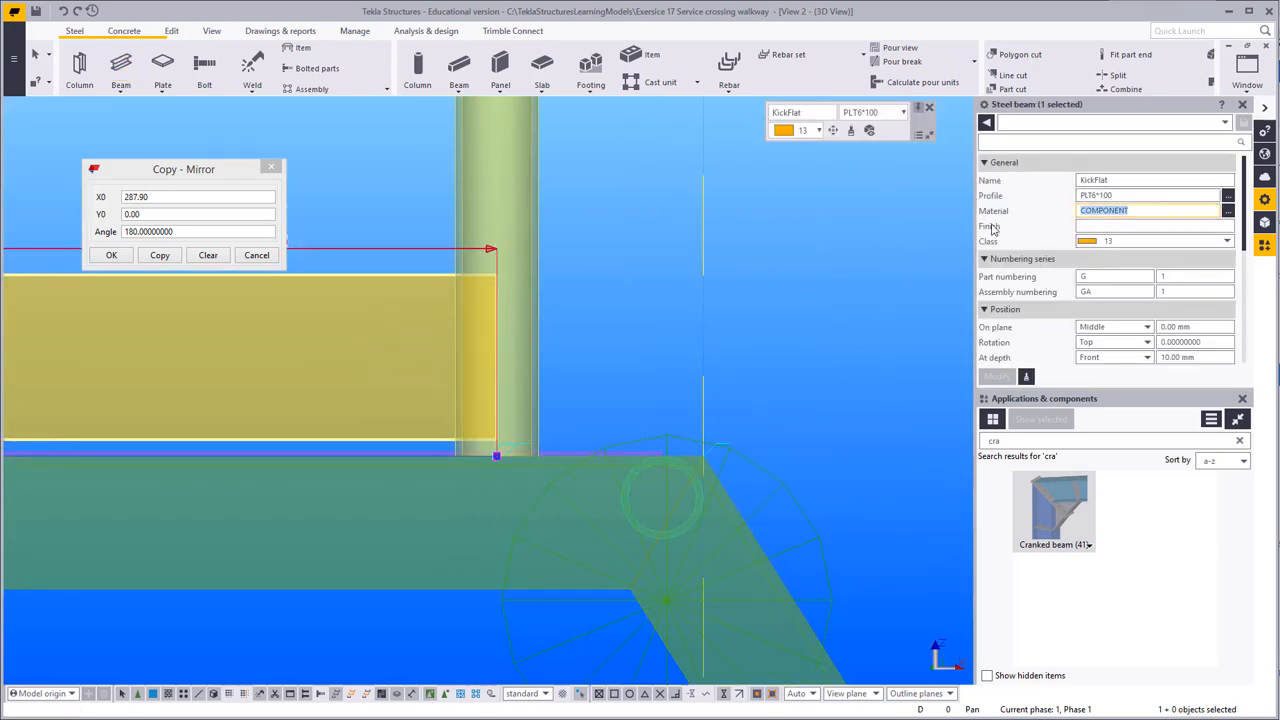
pyautogui.write('S355JR')
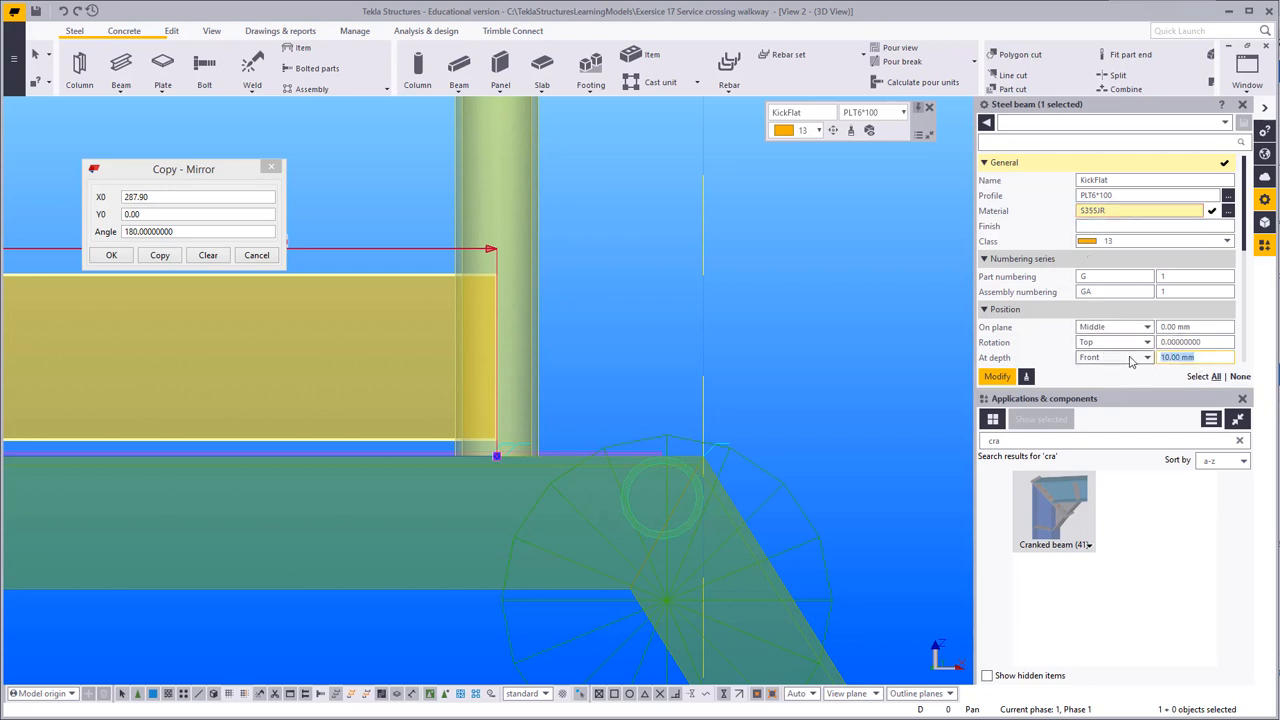
pyautogui.write('0')
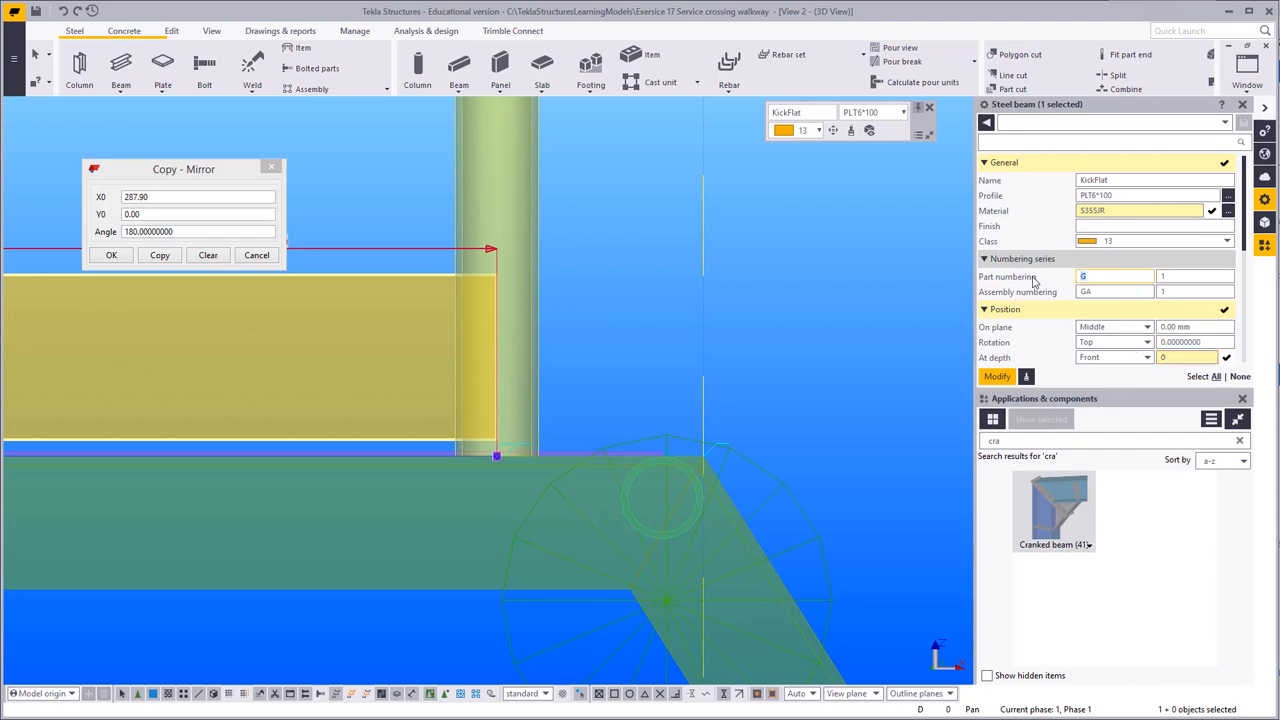
pyautogui.write('P')
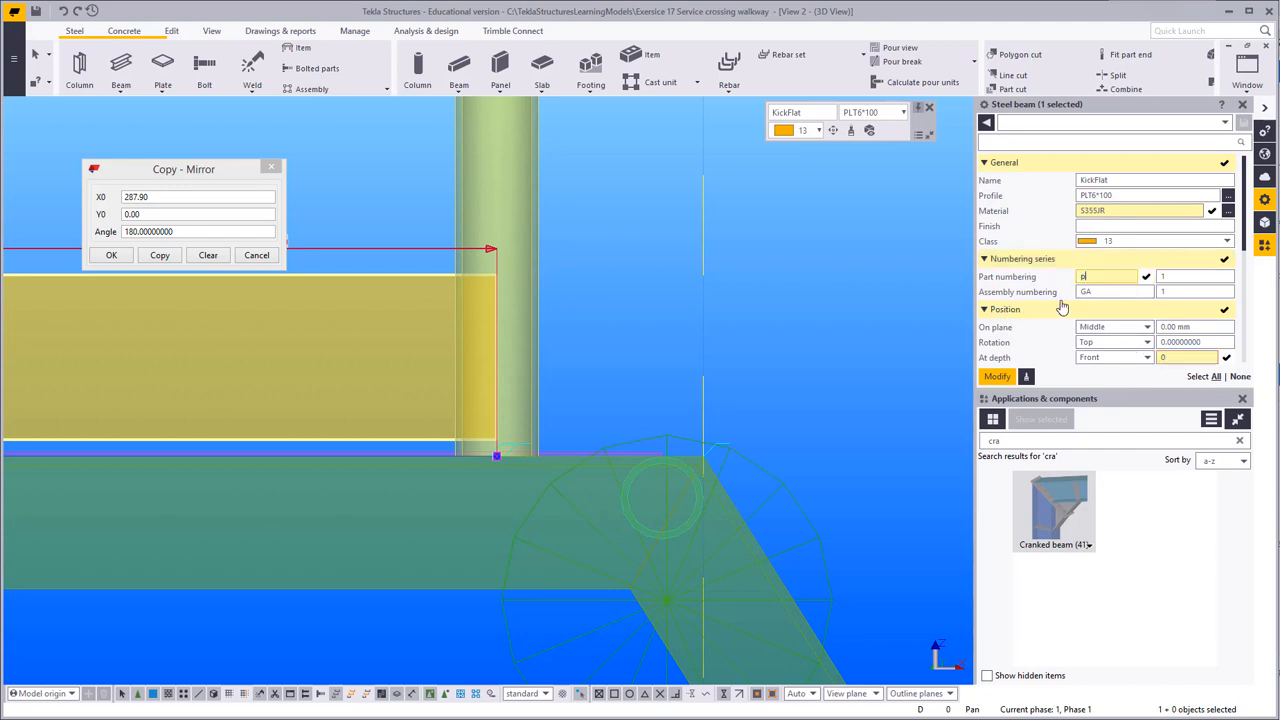
pyautogui.press('Return')
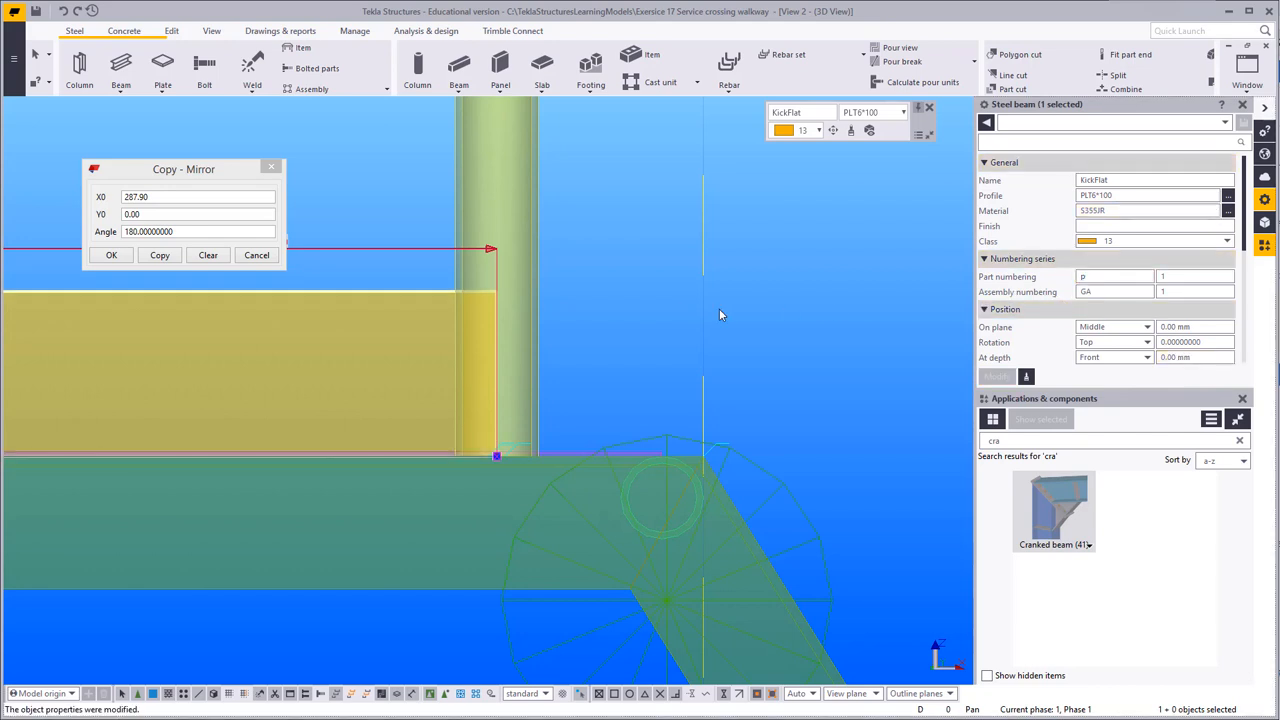
pyautogui.click(598, 283)
pyautogui.click(273, 167)
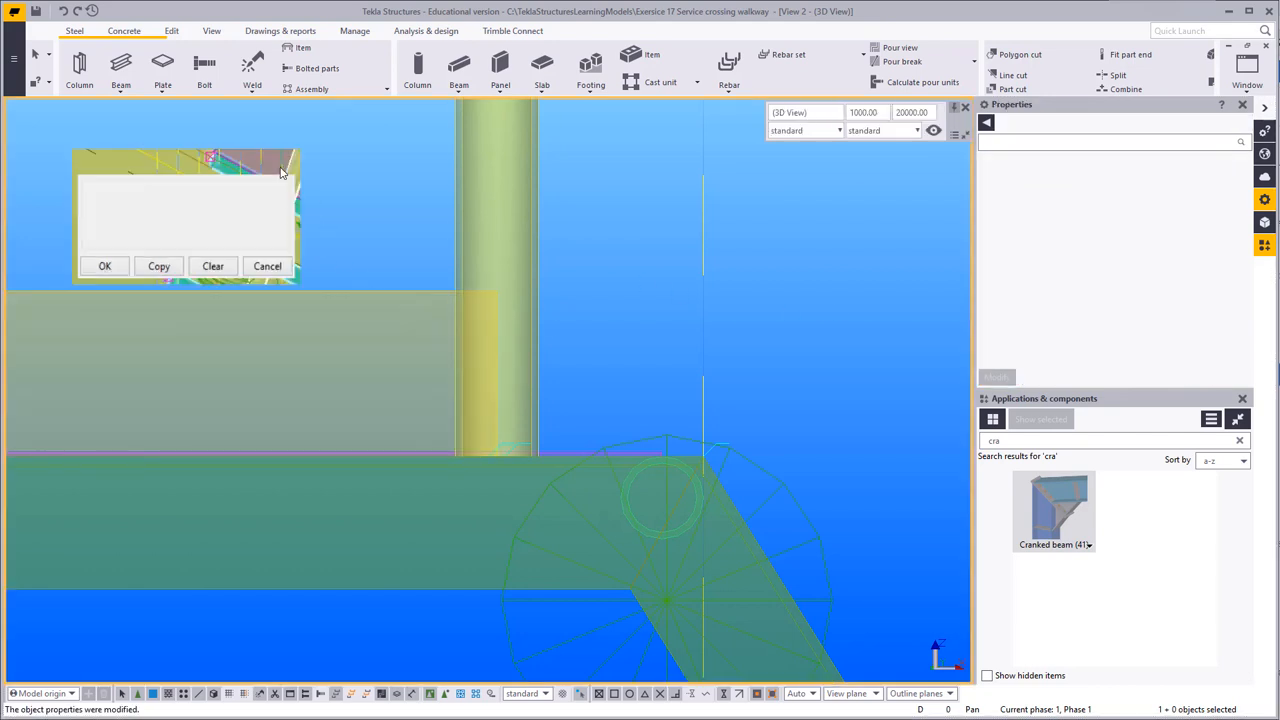
# Step: In the 3D view, set the kick flat's on-plane position to Right
pyautogui.click(353, 340)
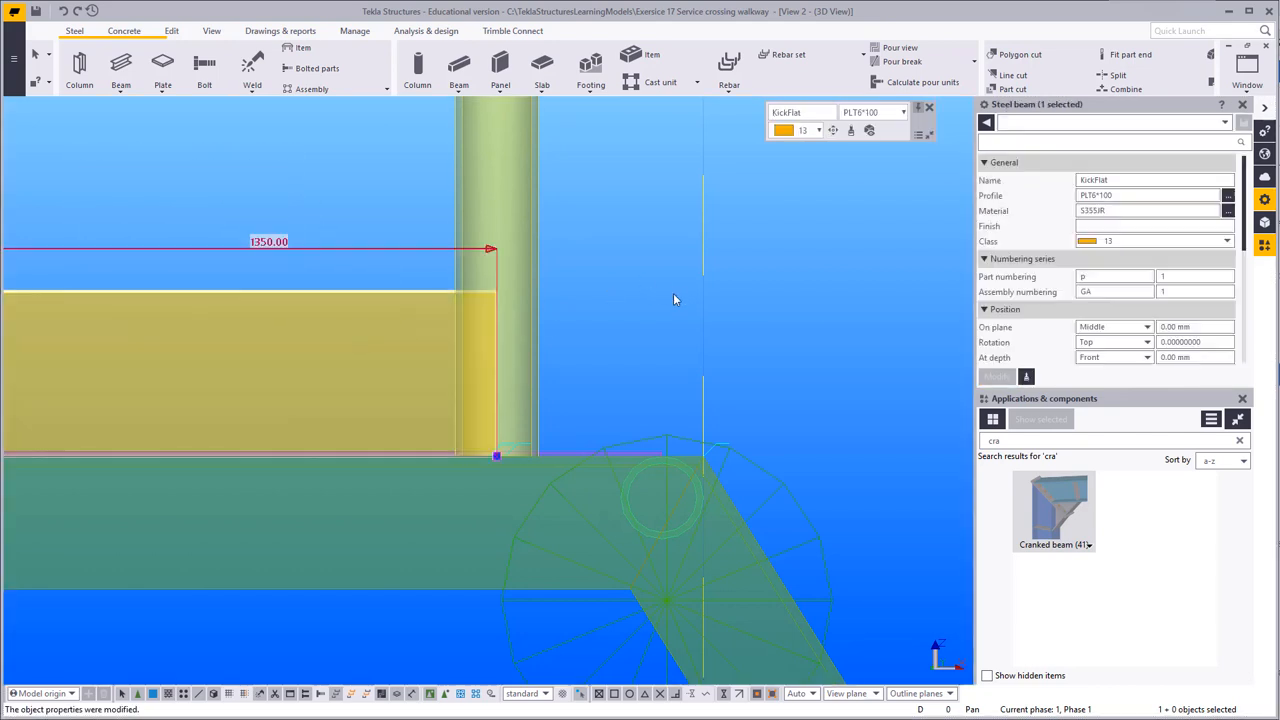
pyautogui.click(1240, 75)
pyautogui.click(1252, 188)
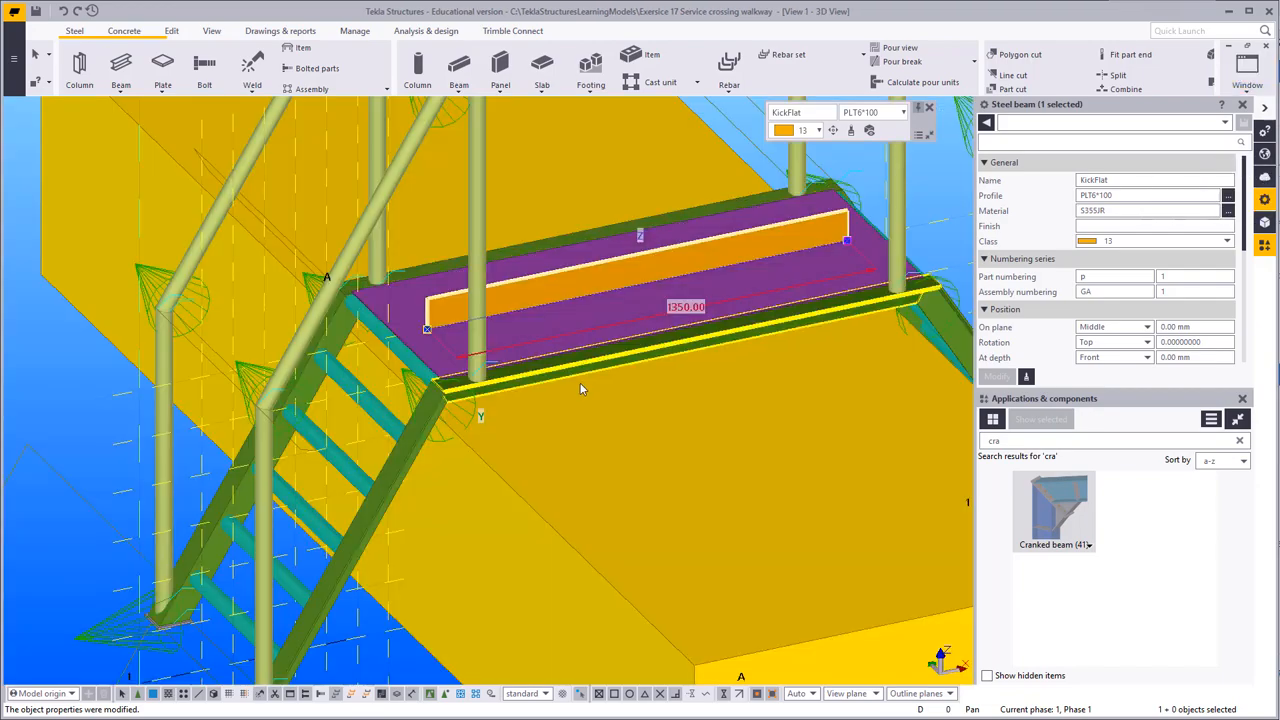
pyautogui.scroll(8, 546, 370)
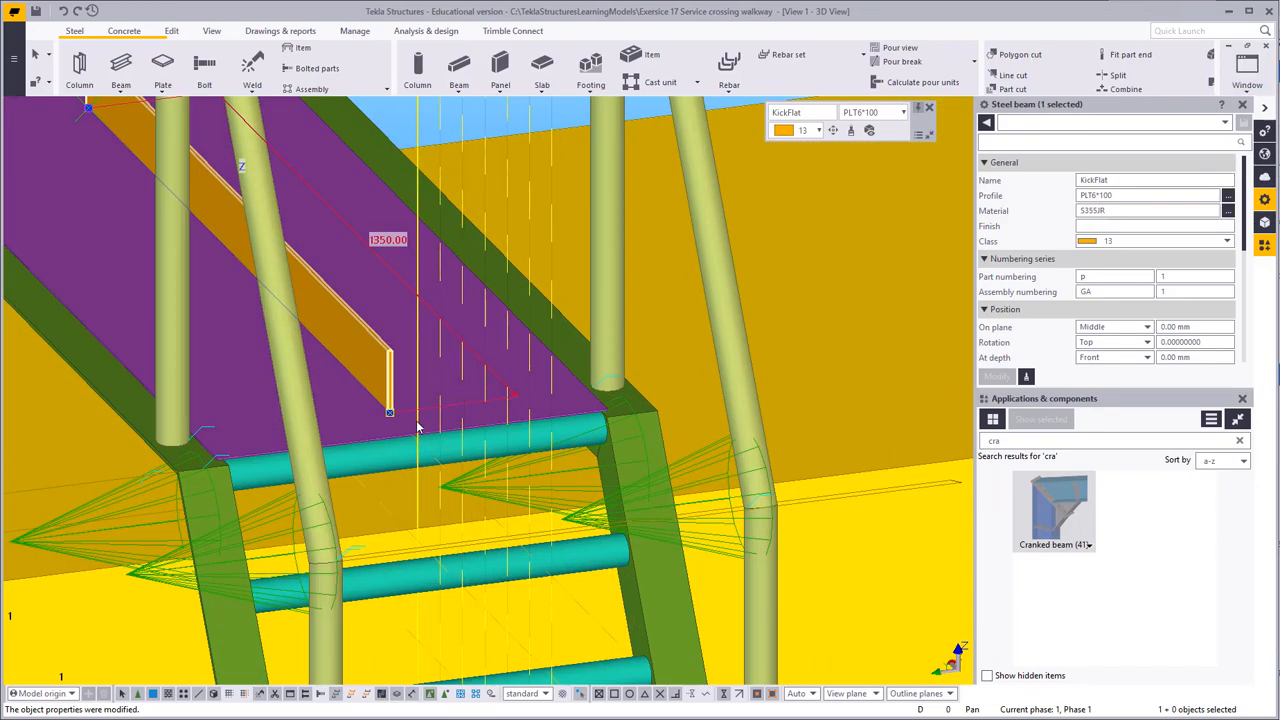
pyautogui.scroll(3, 386, 441)
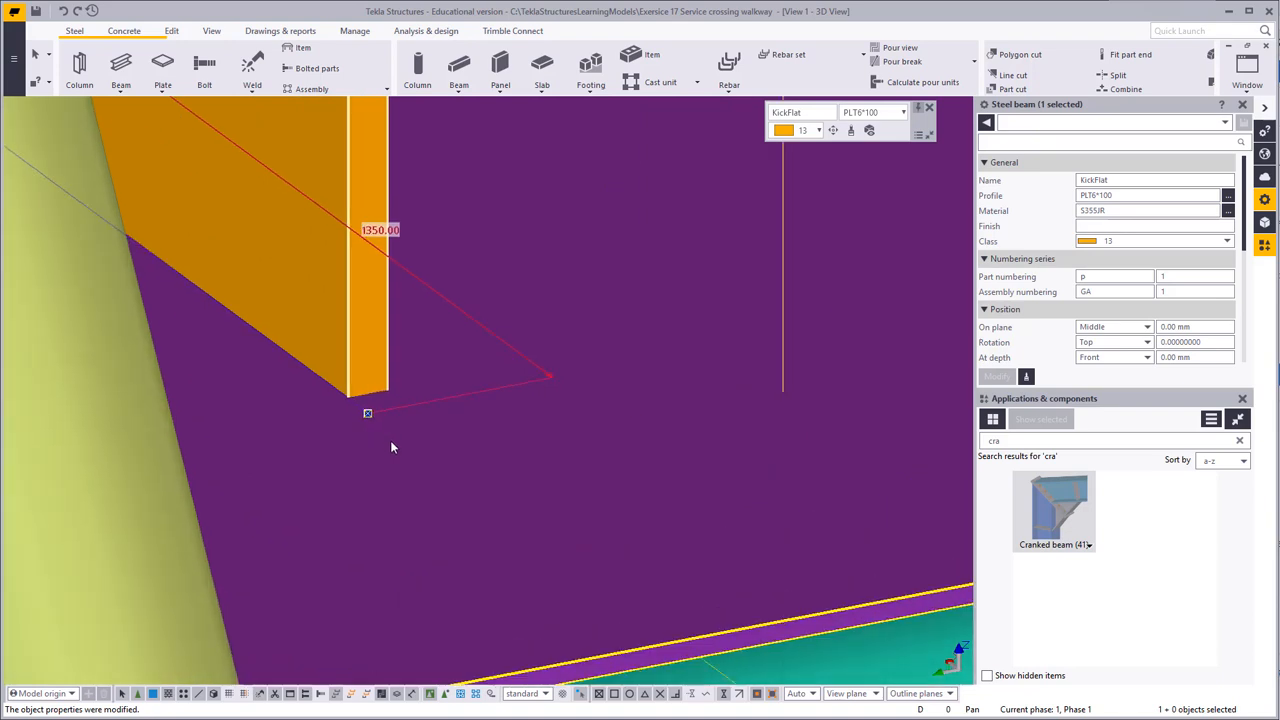
pyautogui.hotkey('ctrl', '2')
pyautogui.scroll(2, 391, 431)
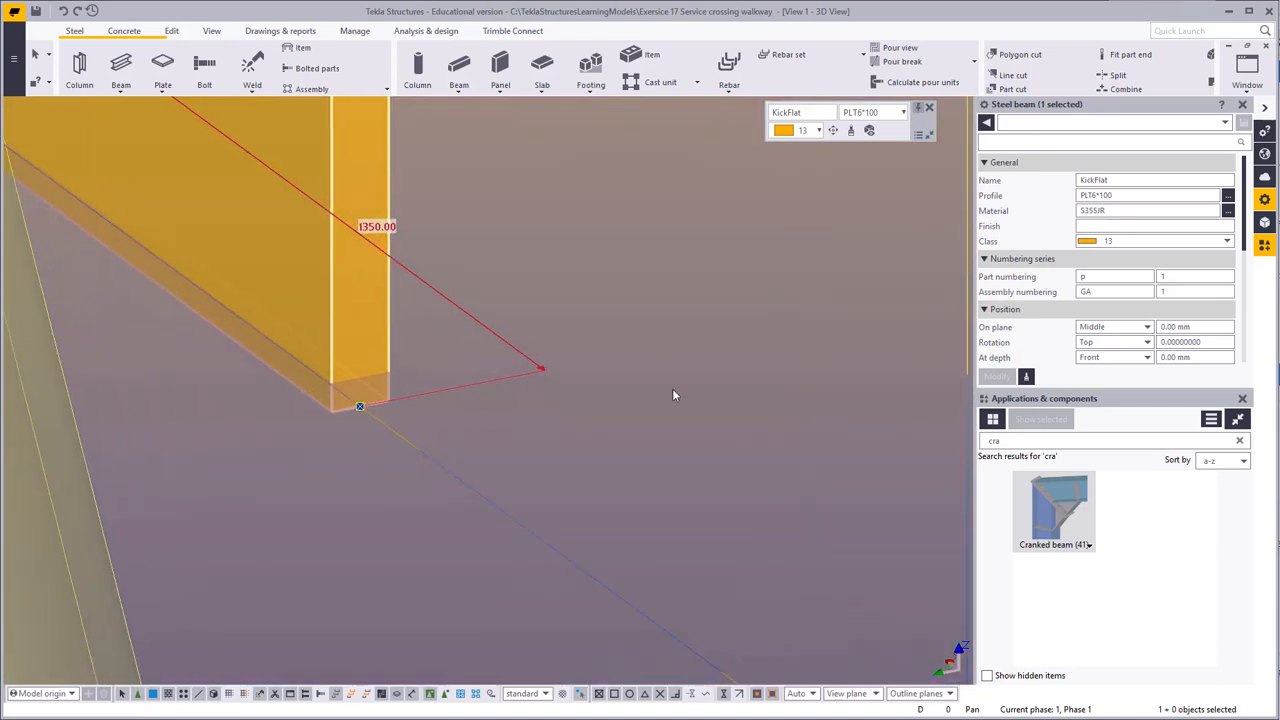
pyautogui.click(1110, 327)
pyautogui.click(1110, 356)
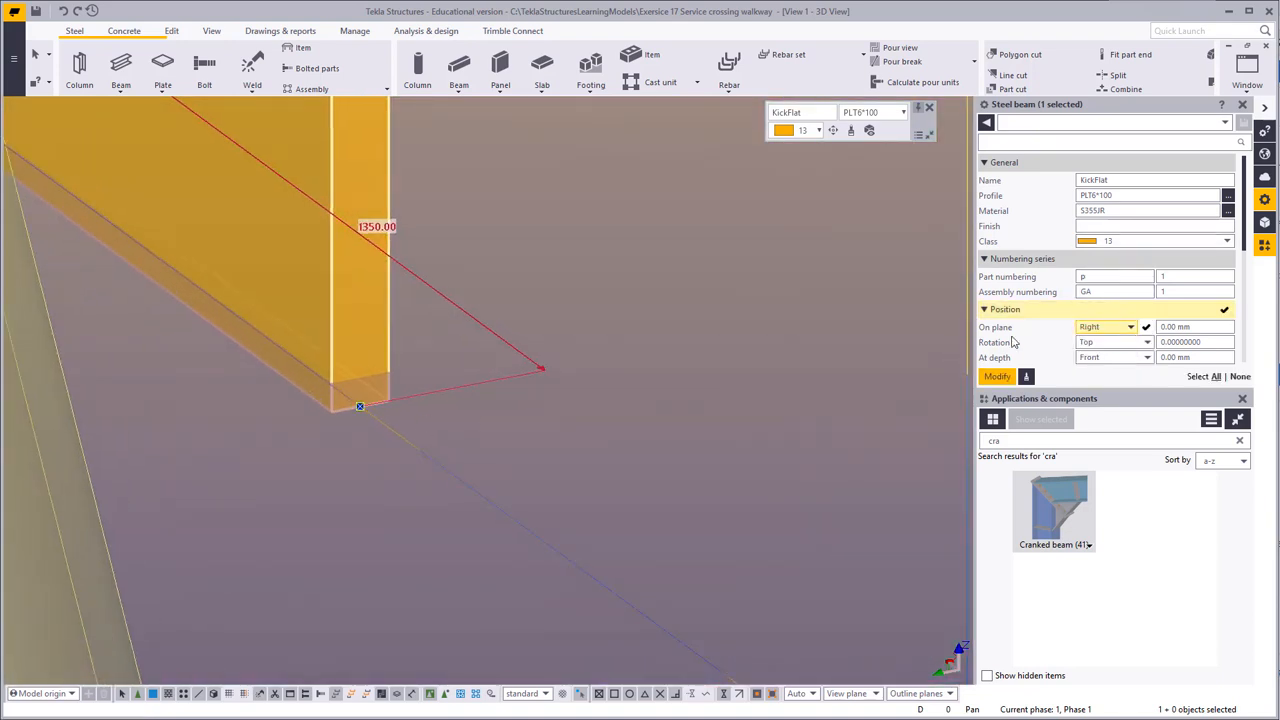
pyautogui.click(991, 379)
pyautogui.scroll(-6, 571, 360)
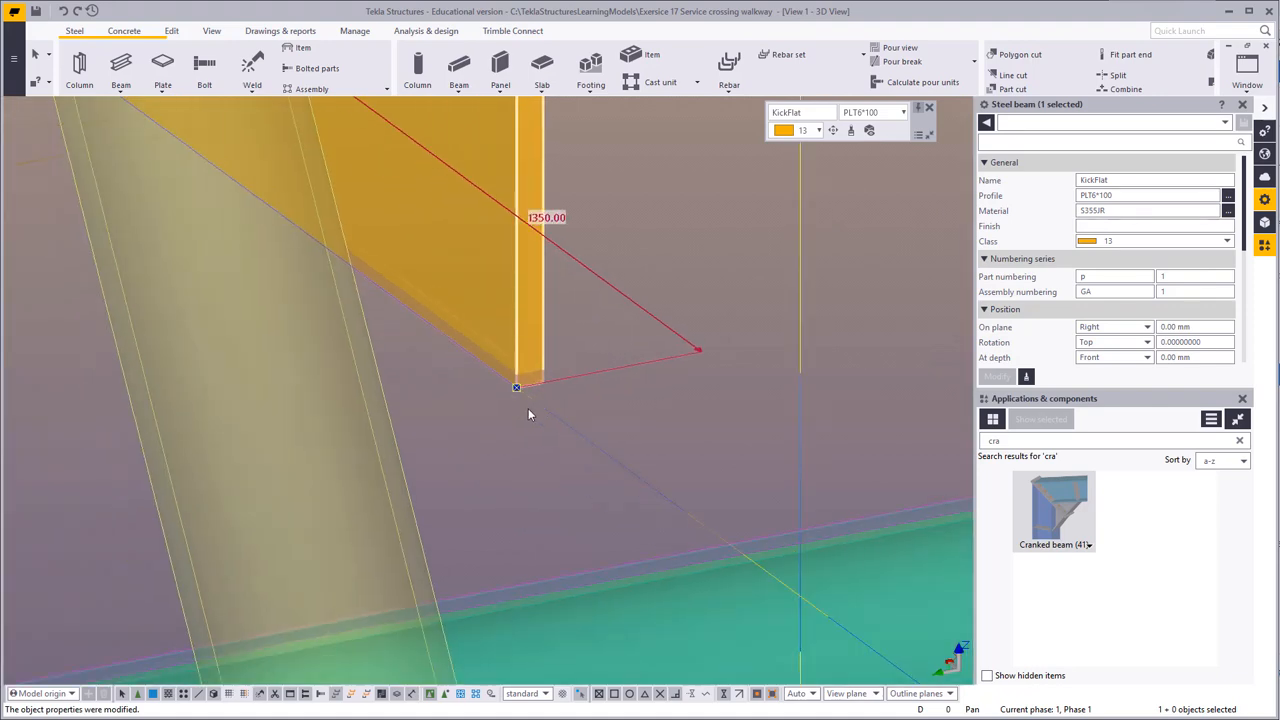
# Step: Move the kick flat linearly from its end point to the inner edge of the railing post base, with dY 320.00 and dZ 0.00
pyautogui.moveTo(408, 402); pyautogui.dragTo(457, 386, button='middle')
pyautogui.scroll(2, 556, 316)
pyautogui.rightClick(626, 222)
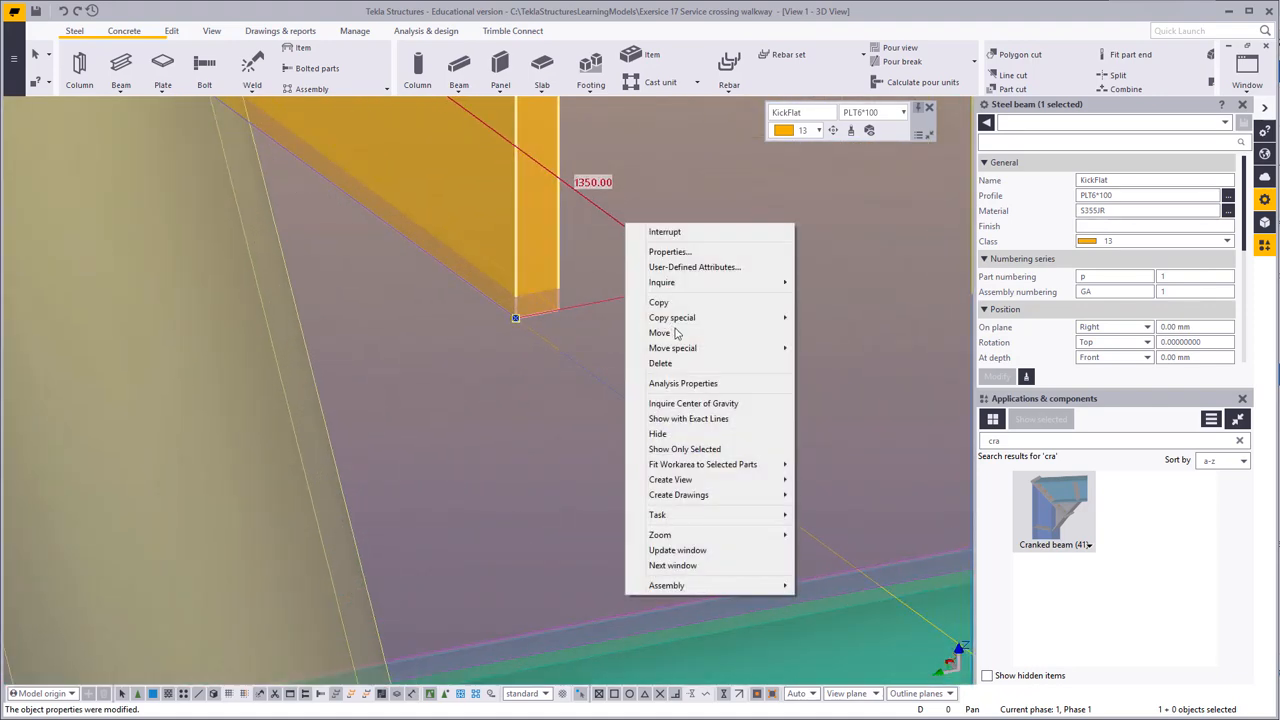
pyautogui.moveTo(694, 353)
pyautogui.click(808, 349)
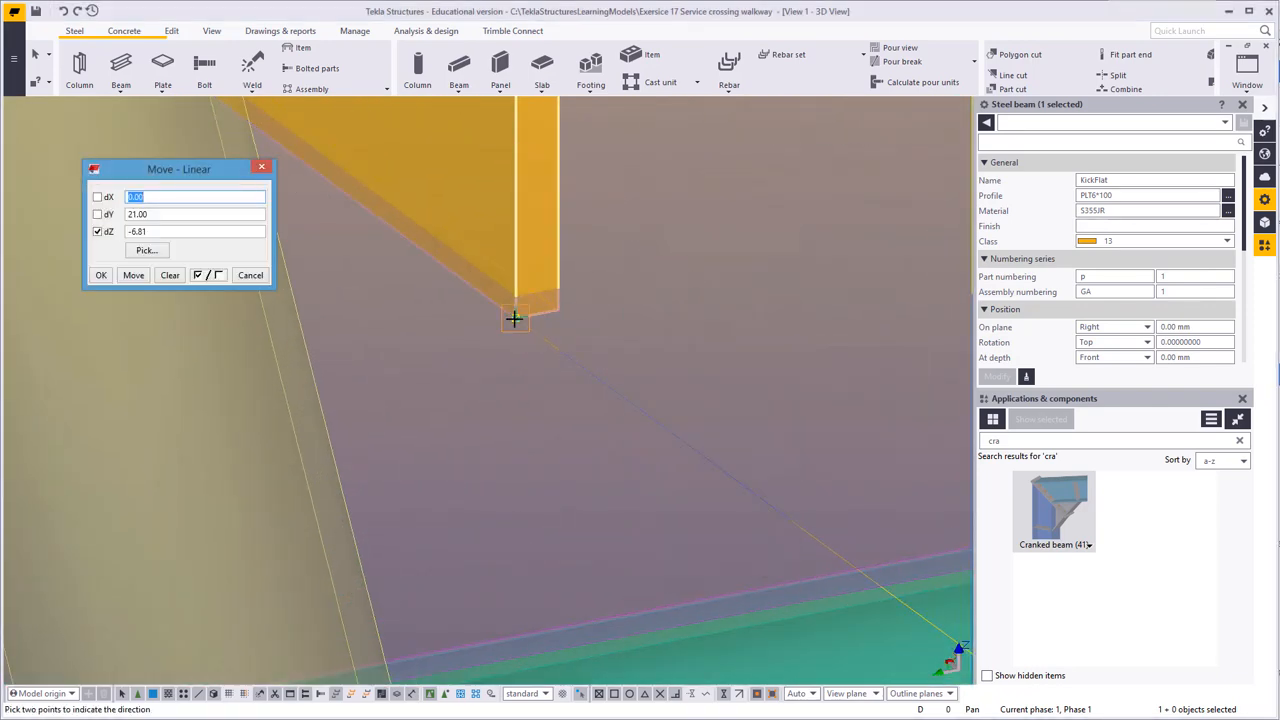
pyautogui.scroll(6, 416, 435)
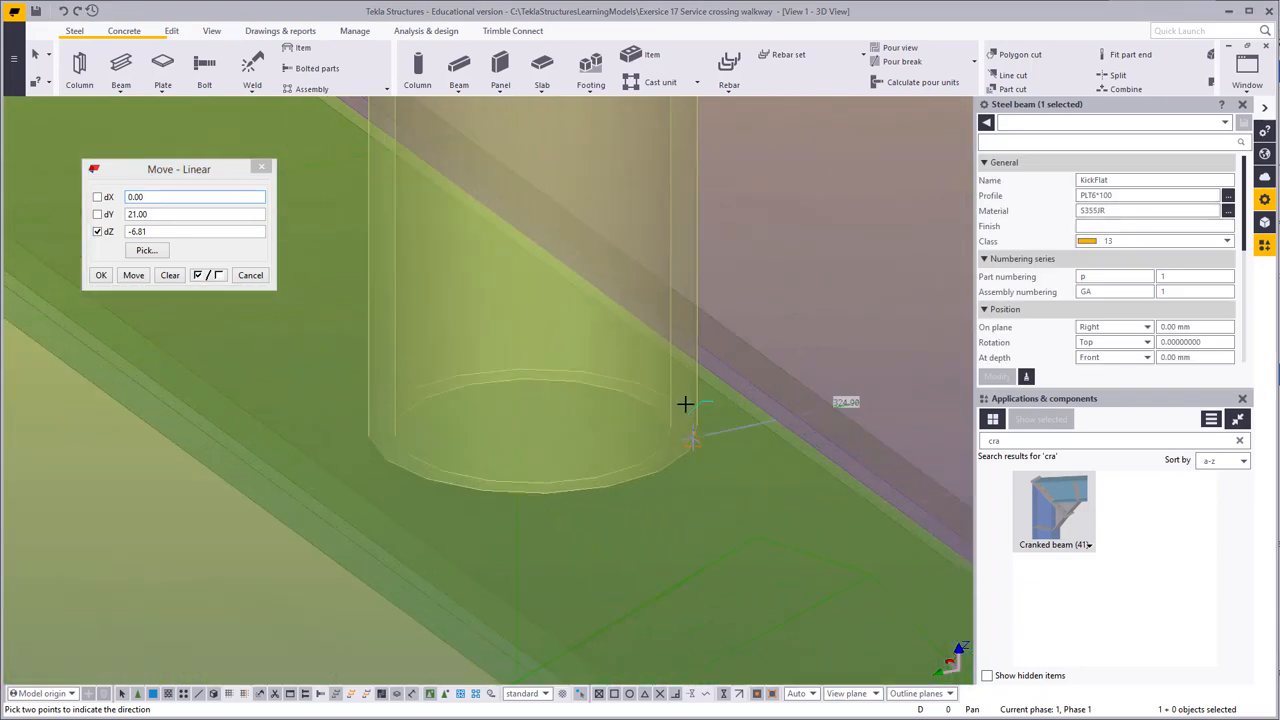
pyautogui.click(692, 409)
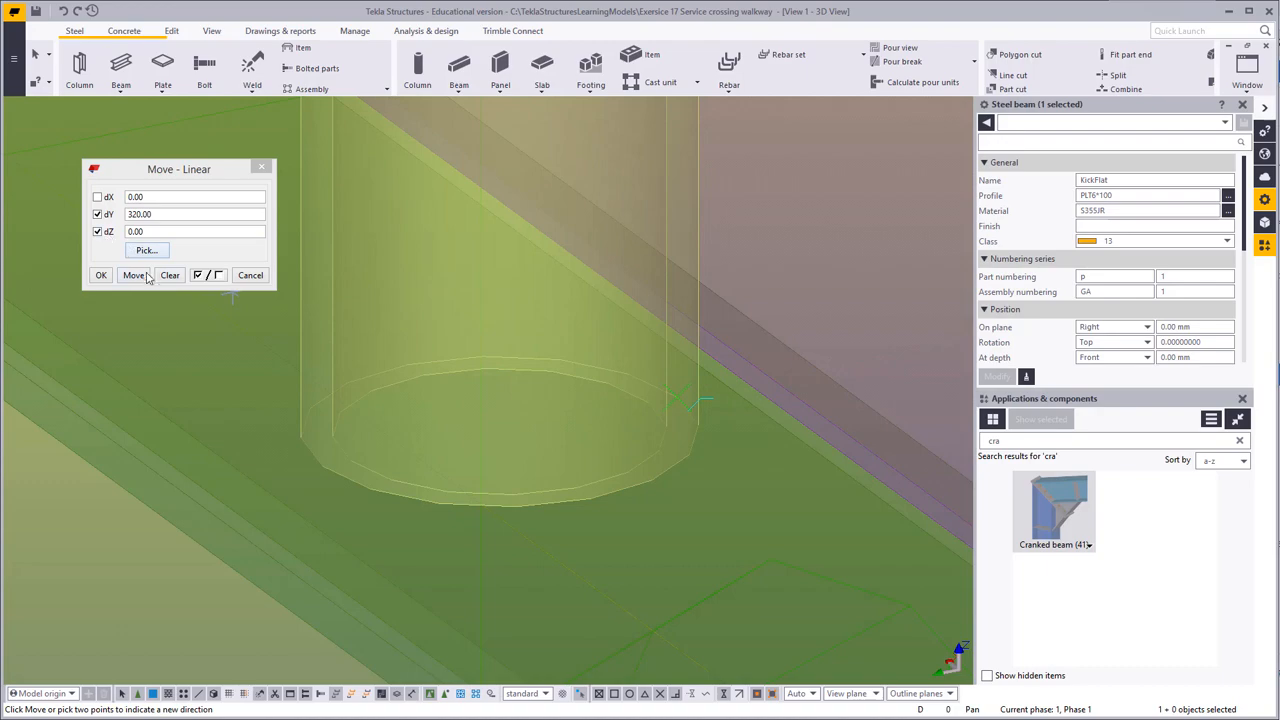
pyautogui.click(145, 276)
pyautogui.scroll(-4, 366, 400)
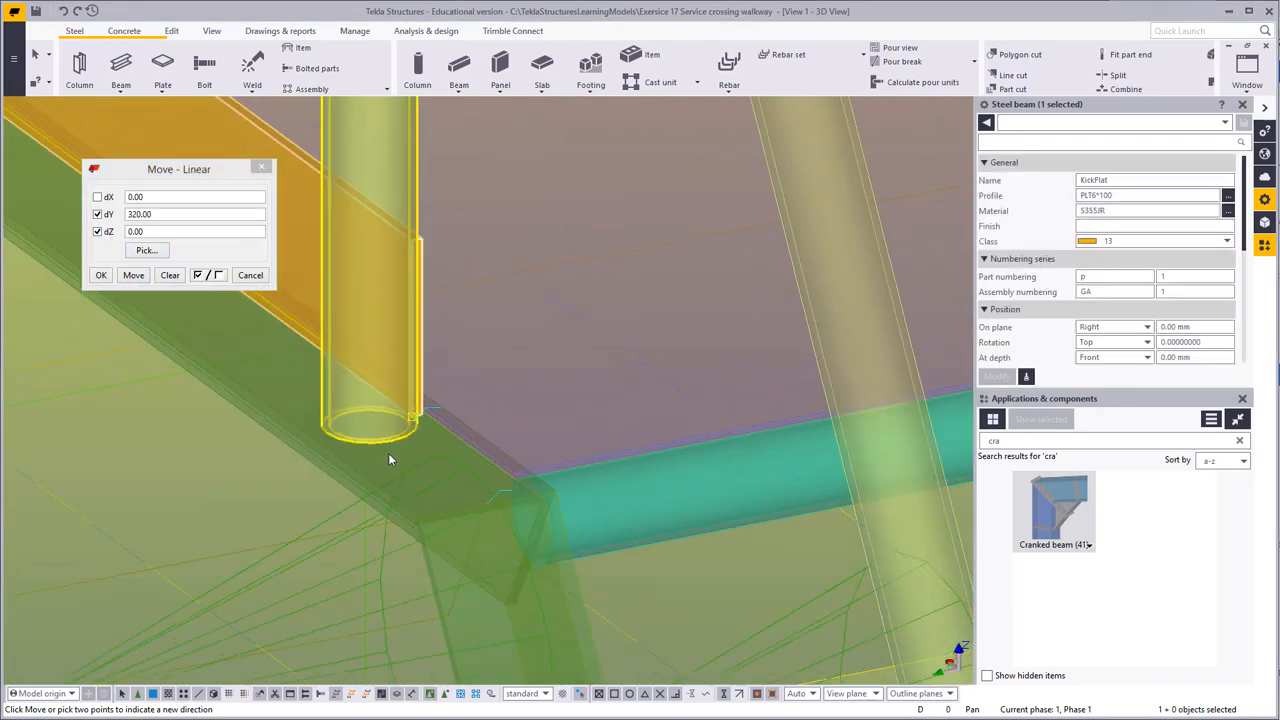
pyautogui.scroll(-6, 390, 460)
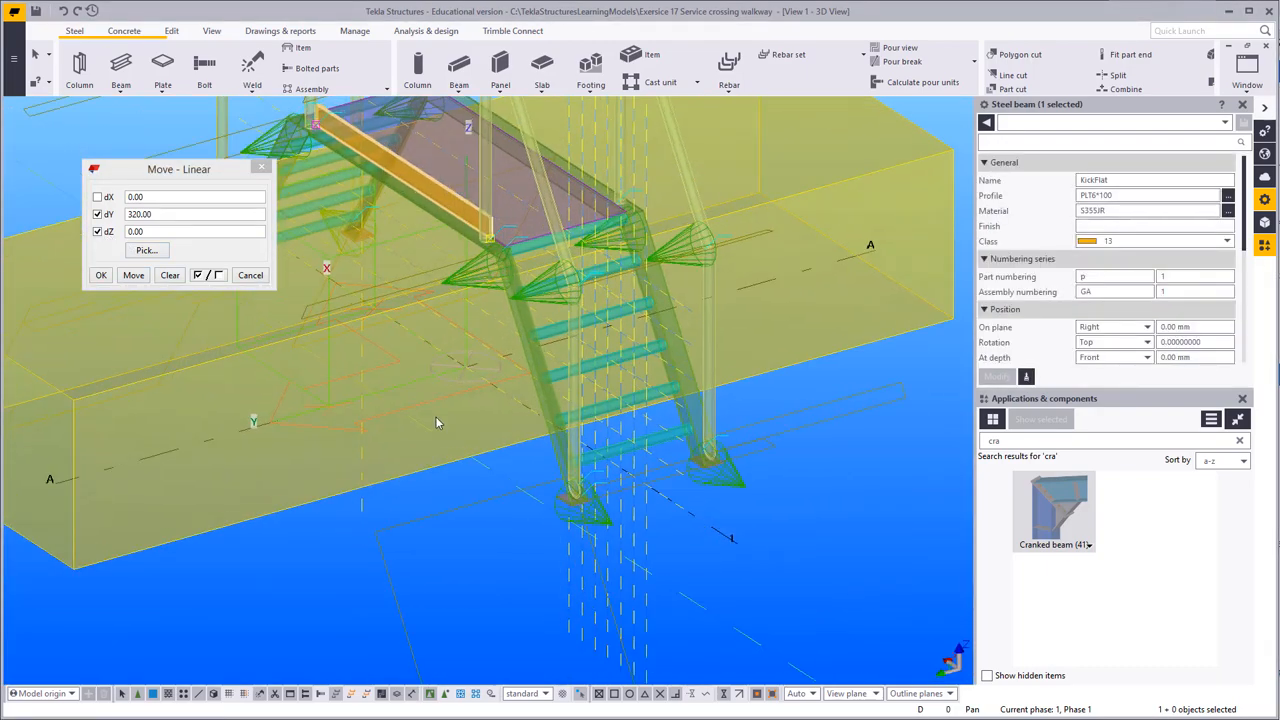
# Step: Mirror-copy the kick flat about gridline 1 to the walkway's other long side and close the copy and move dialogs
pyautogui.scroll(3, 486, 470)
pyautogui.rightClick(416, 318)
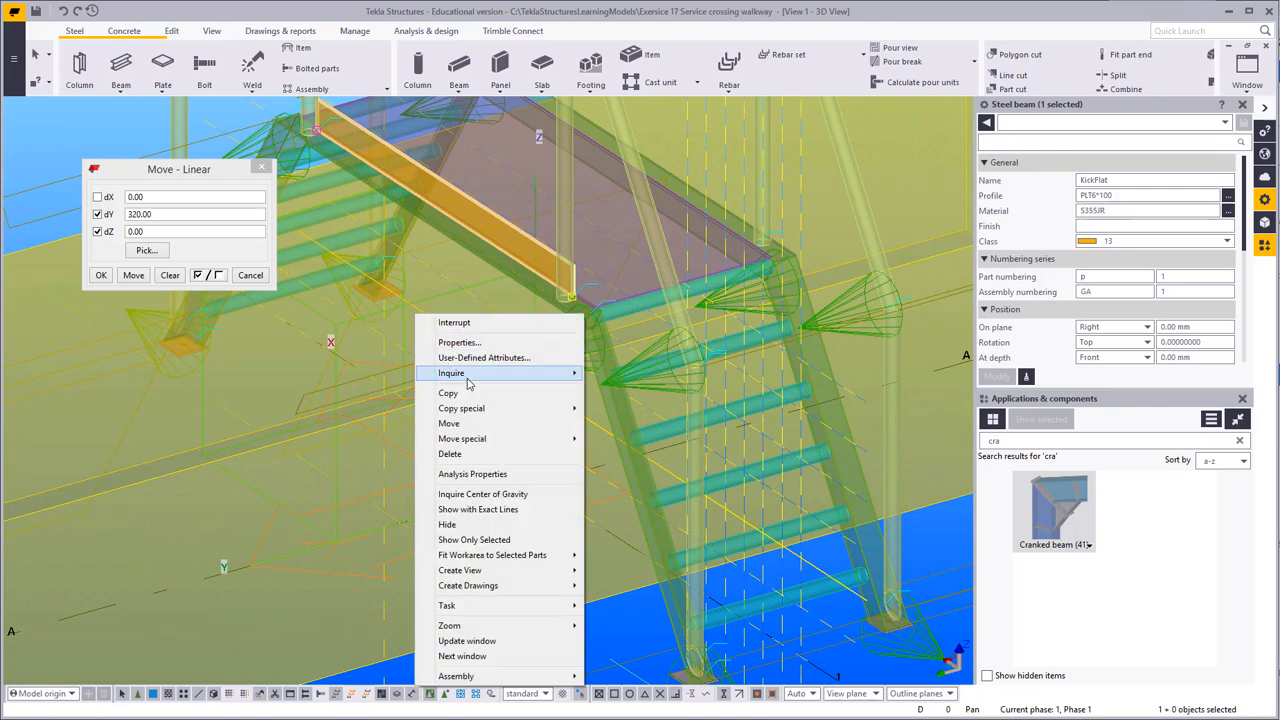
pyautogui.moveTo(520, 409)
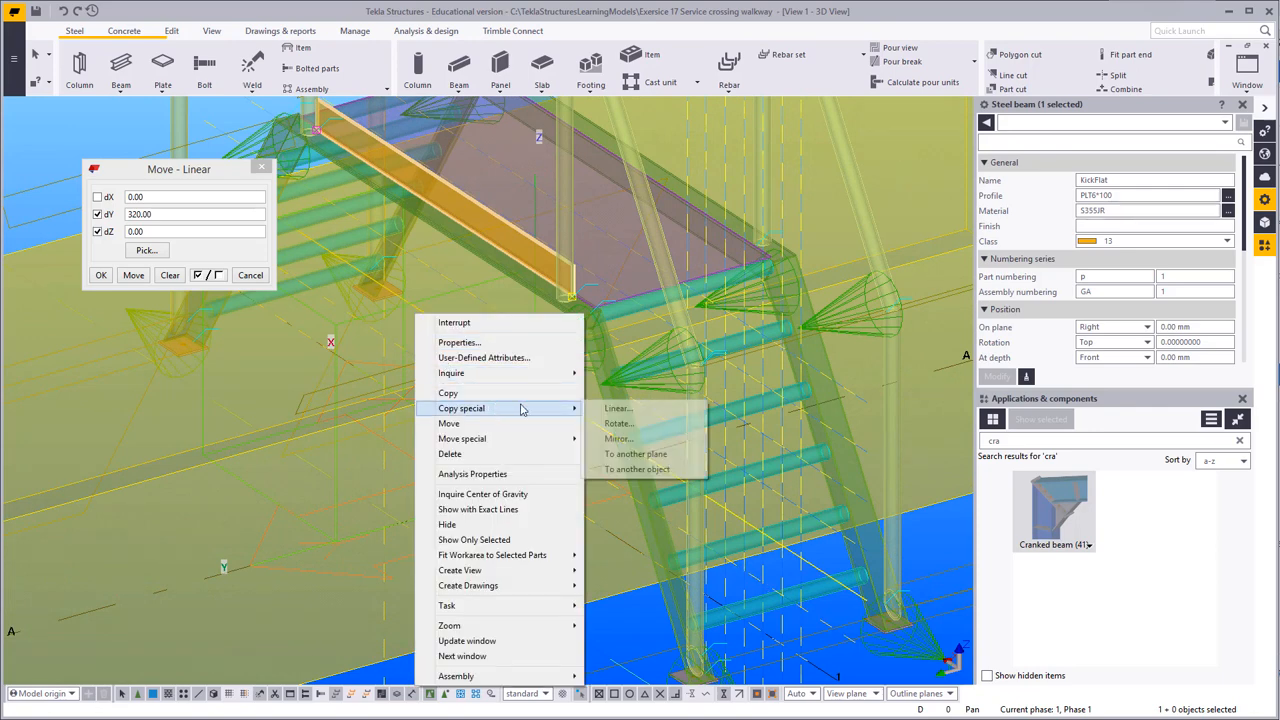
pyautogui.click(620, 438)
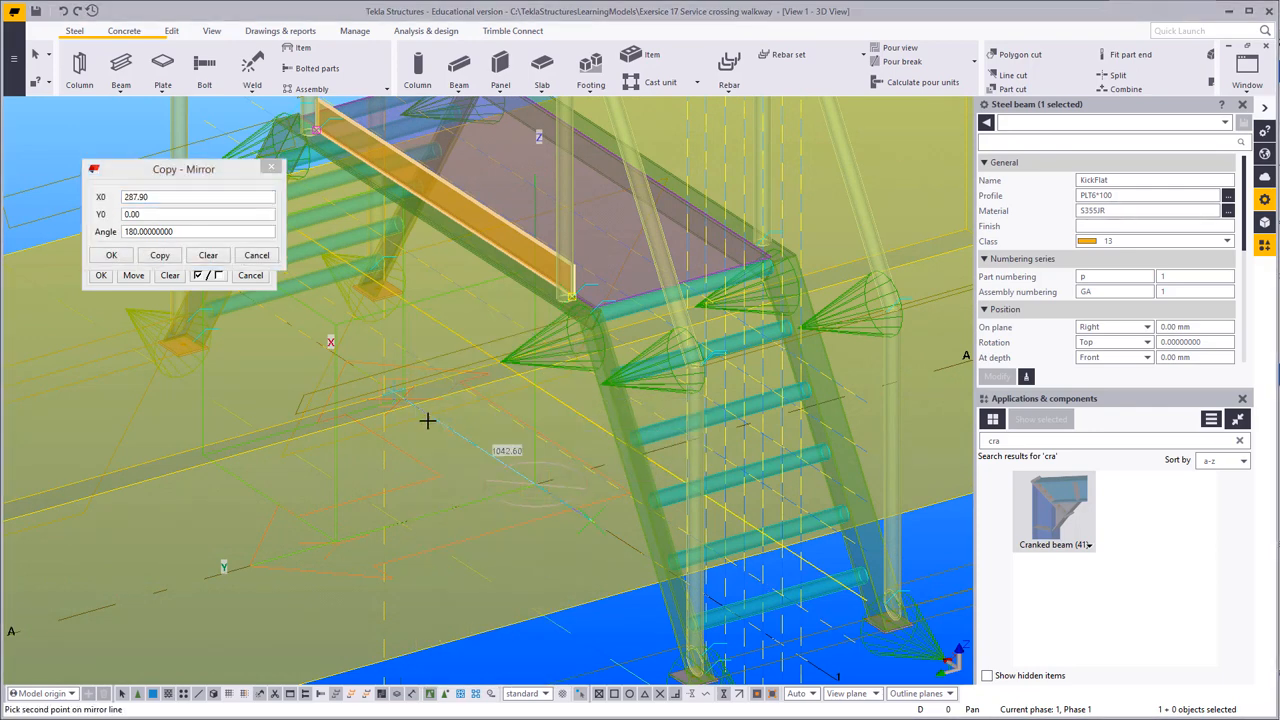
pyautogui.click(150, 258)
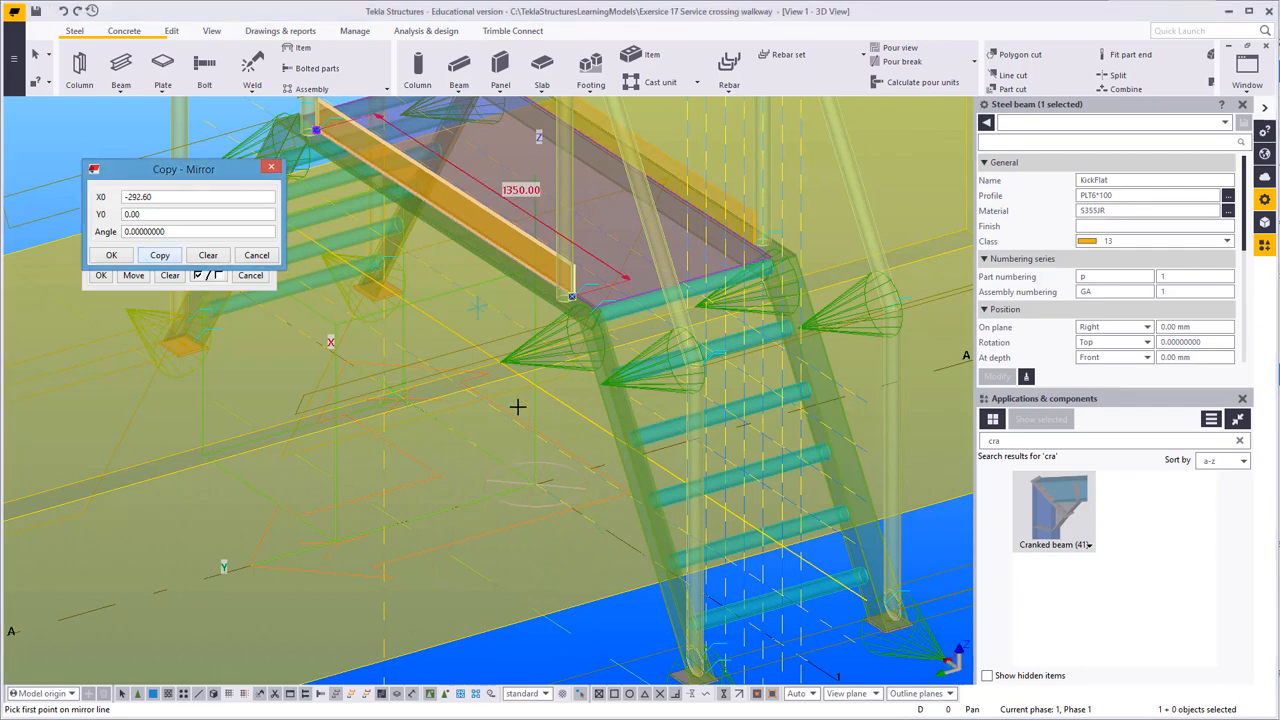
pyautogui.moveTo(517, 406); pyautogui.dragTo(572, 562, button='middle')
pyautogui.click(272, 168)
pyautogui.click(272, 168)
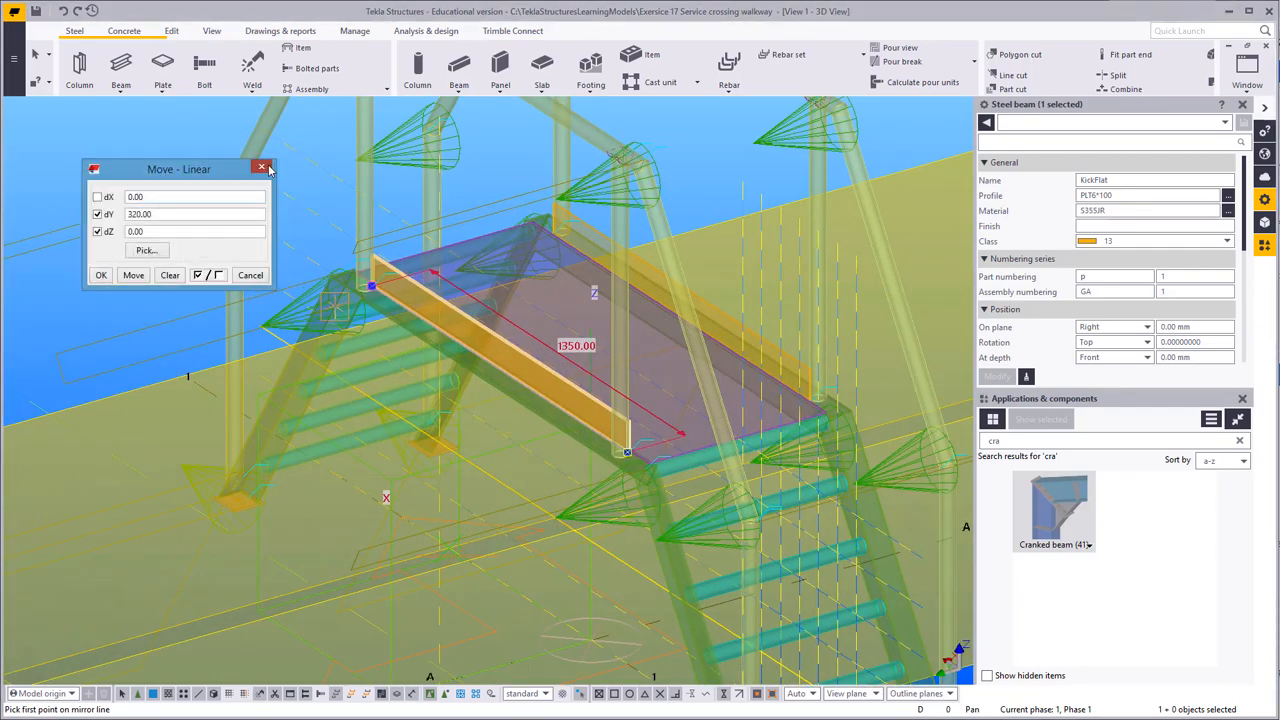
# Step: Weld each kick flat to the walkway side beam beneath it, end the weld command and redraw the 3D view
pyautogui.rightClick(285, 181)
pyautogui.click(290, 190)
pyautogui.click(312, 202)
pyautogui.moveTo(277, 244); pyautogui.dragTo(156, 255, button='middle')
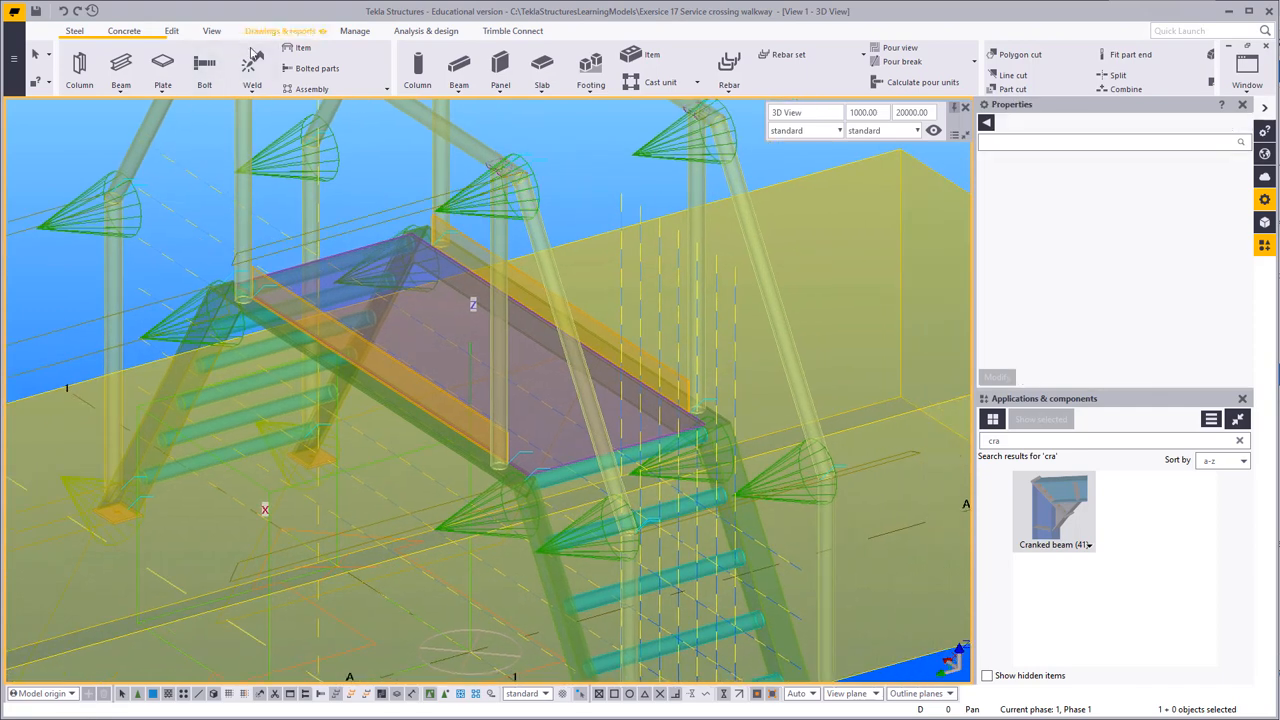
pyautogui.click(442, 395)
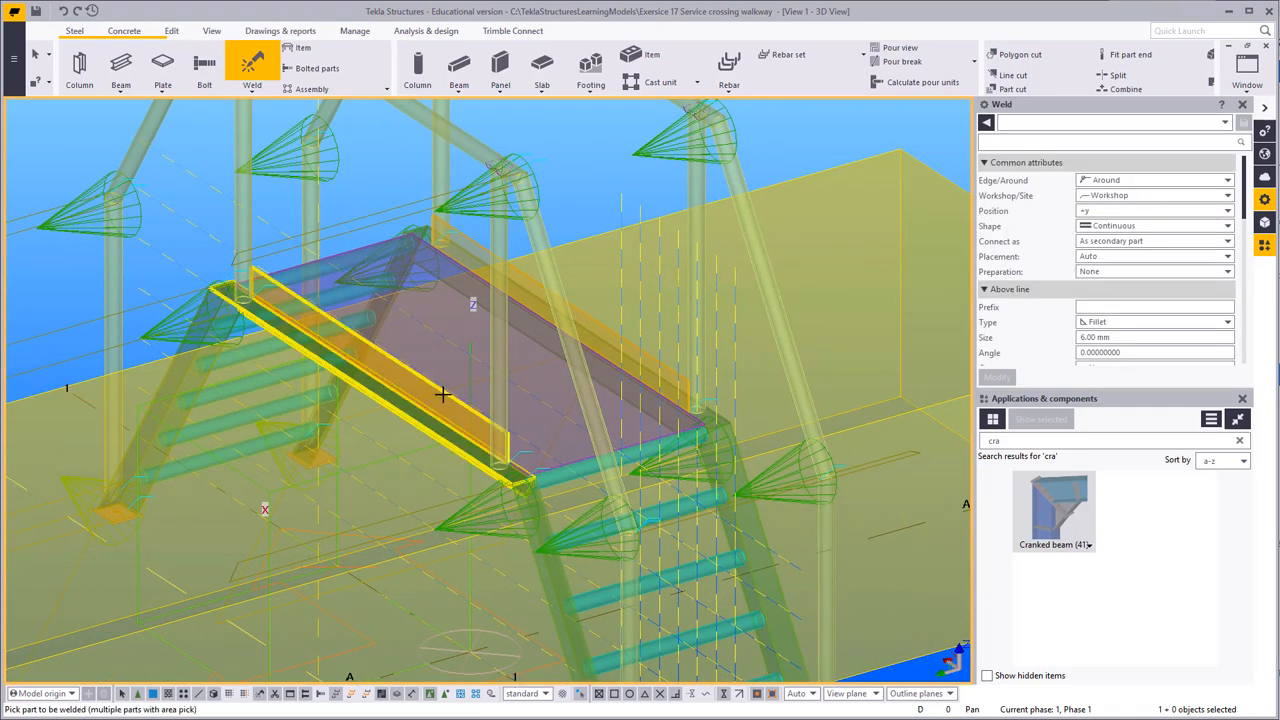
pyautogui.click(445, 400)
pyautogui.click(538, 347)
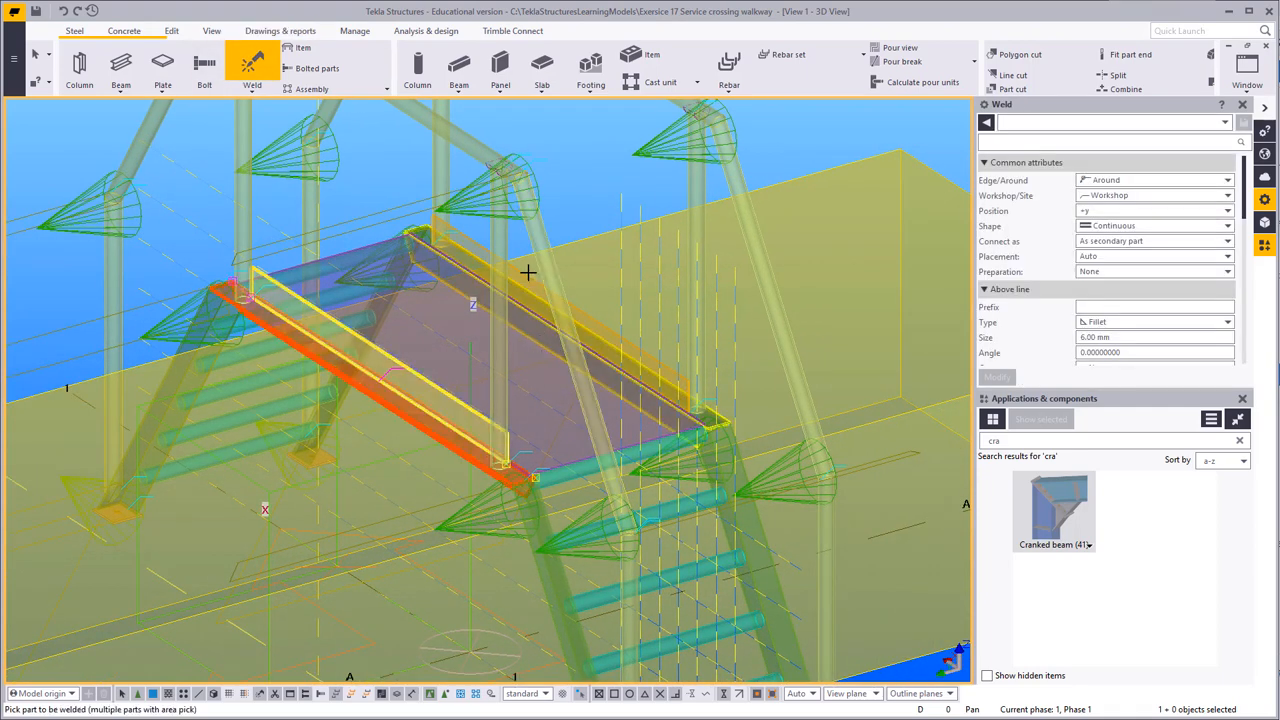
pyautogui.click(527, 271)
pyautogui.rightClick(558, 170)
pyautogui.click(582, 186)
pyautogui.rightClick(588, 180)
pyautogui.click(630, 259)
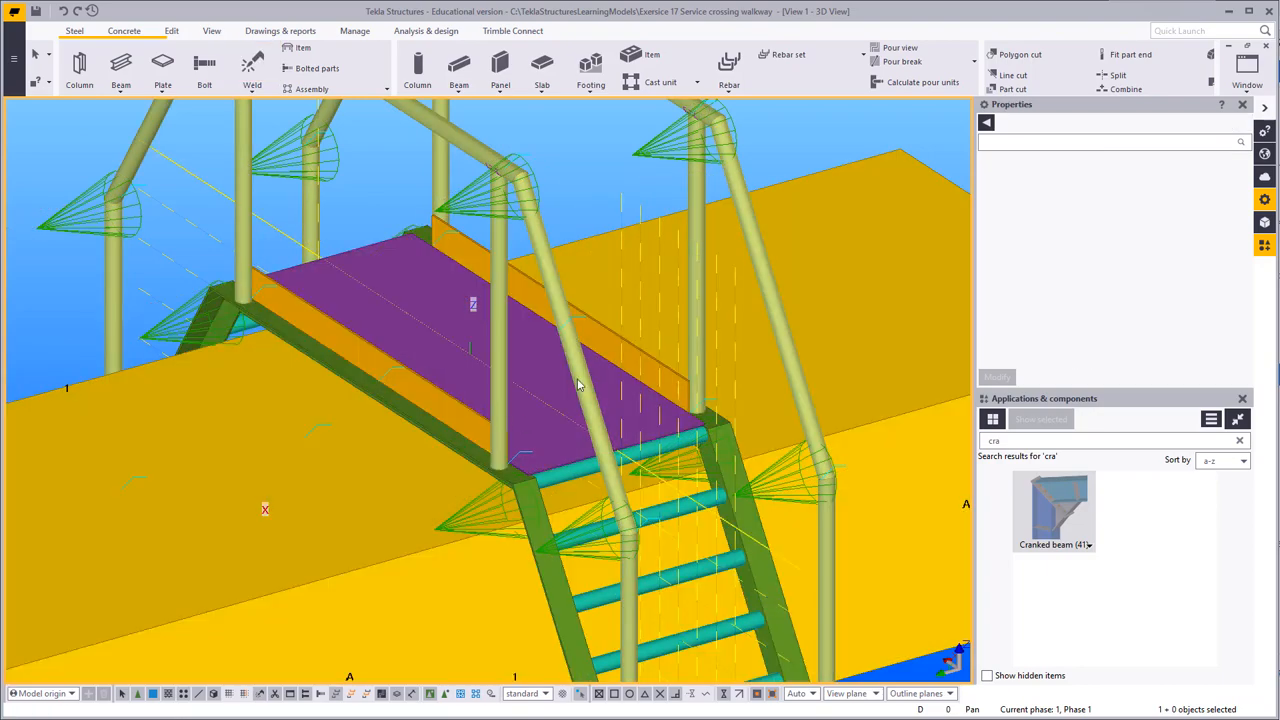
# Step: Delete the vertical construction lines beside the end railing posts, between the walkway and the sloped hand railings
pyautogui.keyDown('ctrl'); pyautogui.moveTo(577, 385); pyautogui.dragTo(686, 330, button='middle'); pyautogui.keyUp('ctrl')
pyautogui.scroll(4, 690, 330)
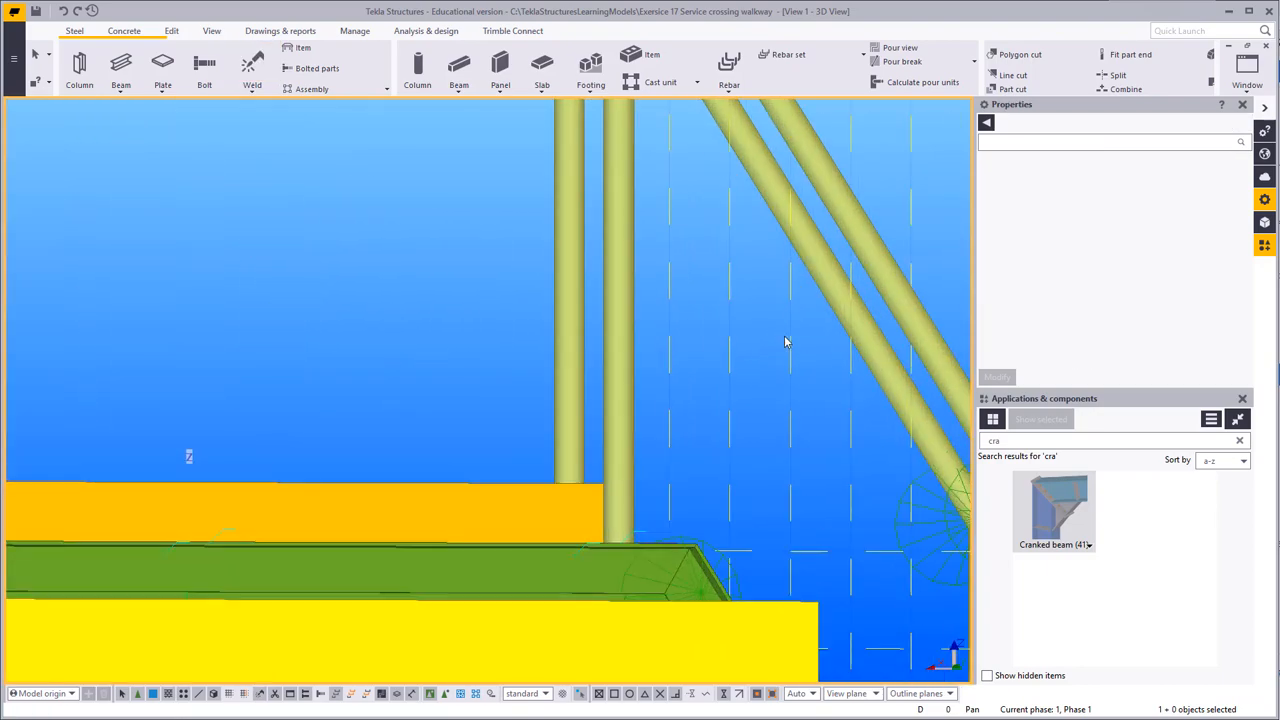
pyautogui.moveTo(787, 342); pyautogui.dragTo(660, 398)
pyautogui.press('Delete')
# Step: Examine the hand railing joints, stair stringers and base plates from the side, and the whole crossing in 3D
pyautogui.moveTo(724, 396); pyautogui.dragTo(611, 438, button='middle')
pyautogui.moveTo(729, 437); pyautogui.dragTo(614, 574, button='middle')
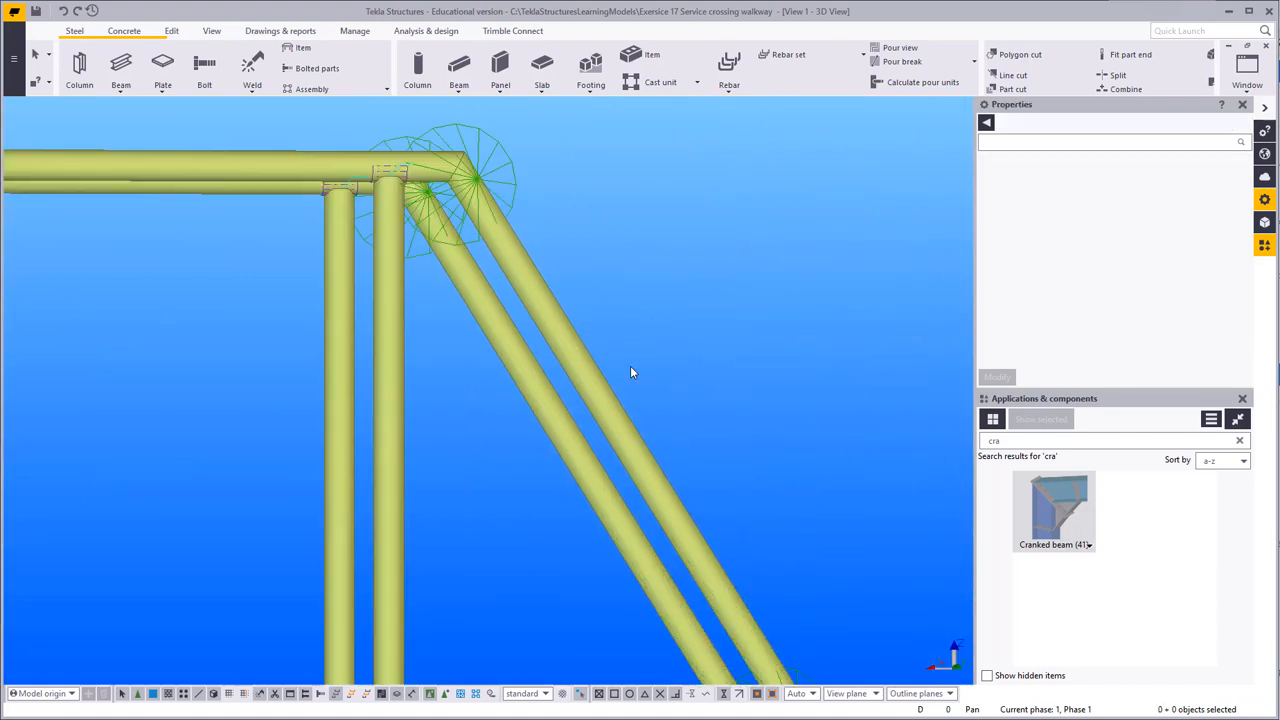
pyautogui.scroll(-5, 631, 371)
pyautogui.moveTo(788, 522); pyautogui.dragTo(686, 230, button='middle')
pyautogui.scroll(2, 686, 230)
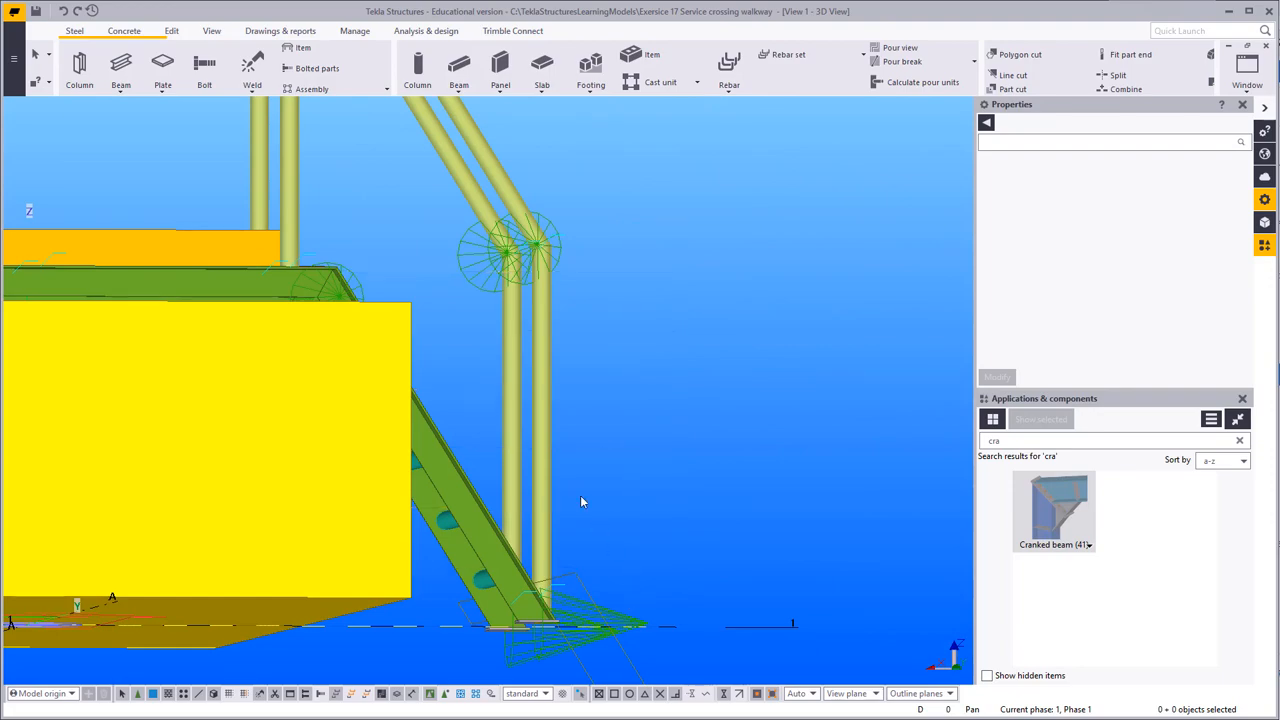
pyautogui.scroll(-3, 749, 442)
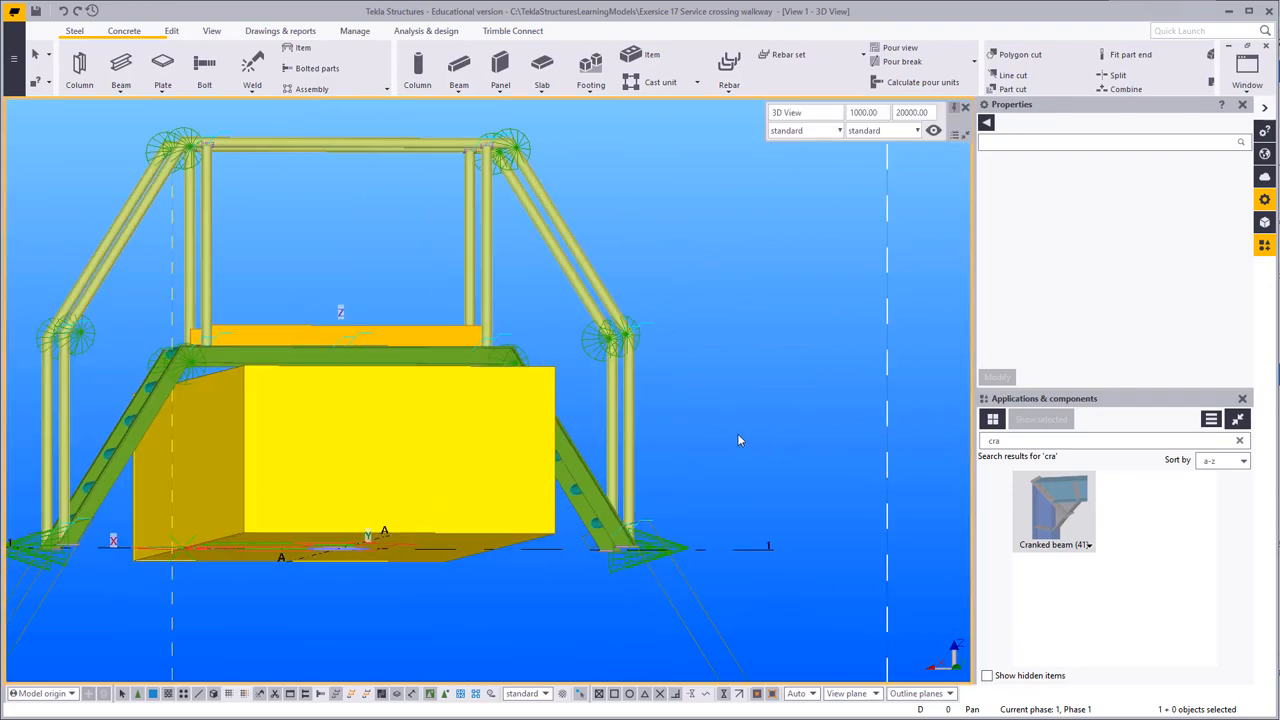
pyautogui.keyDown('ctrl'); pyautogui.moveTo(794, 411); pyautogui.dragTo(608, 466, button='middle'); pyautogui.keyUp('ctrl')
pyautogui.scroll(-3, 590, 464)
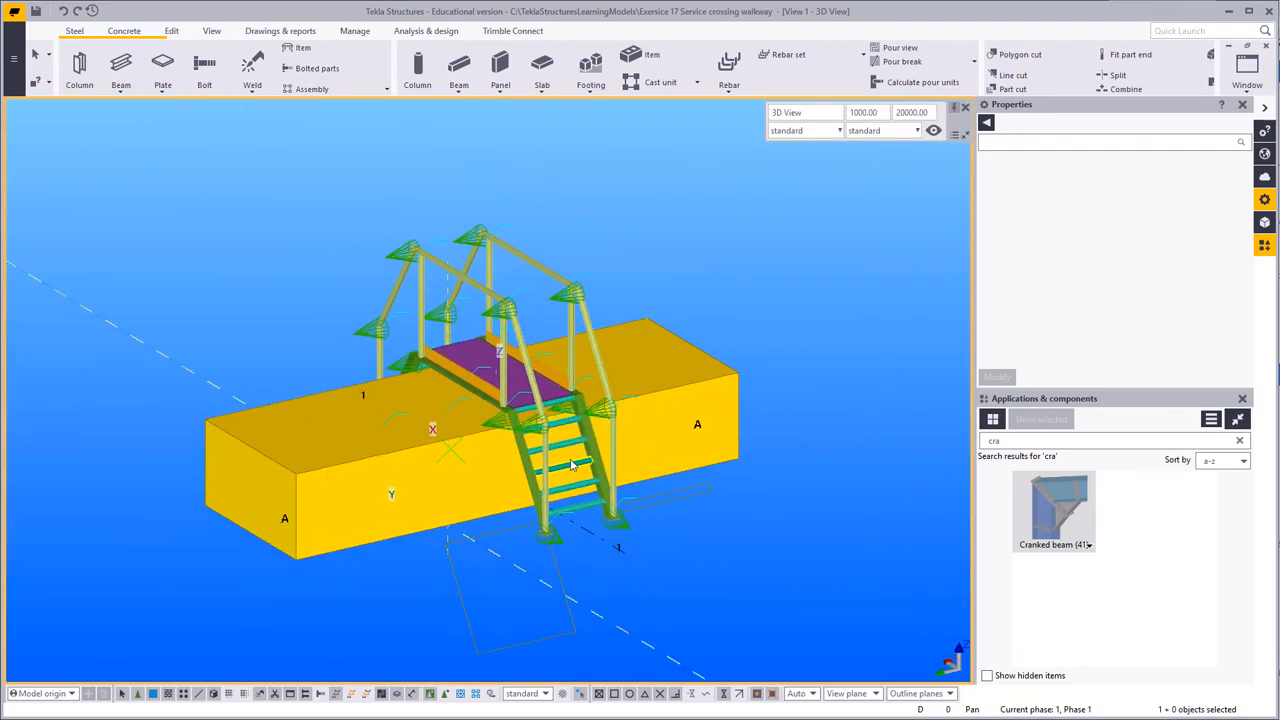
pyautogui.scroll(3, 573, 465)
# Step: Delete the 800*1500 concrete beam running under the walkway and redraw the 3D view
pyautogui.click(447, 455)
pyautogui.moveTo(214, 320); pyautogui.dragTo(494, 348, button='middle')
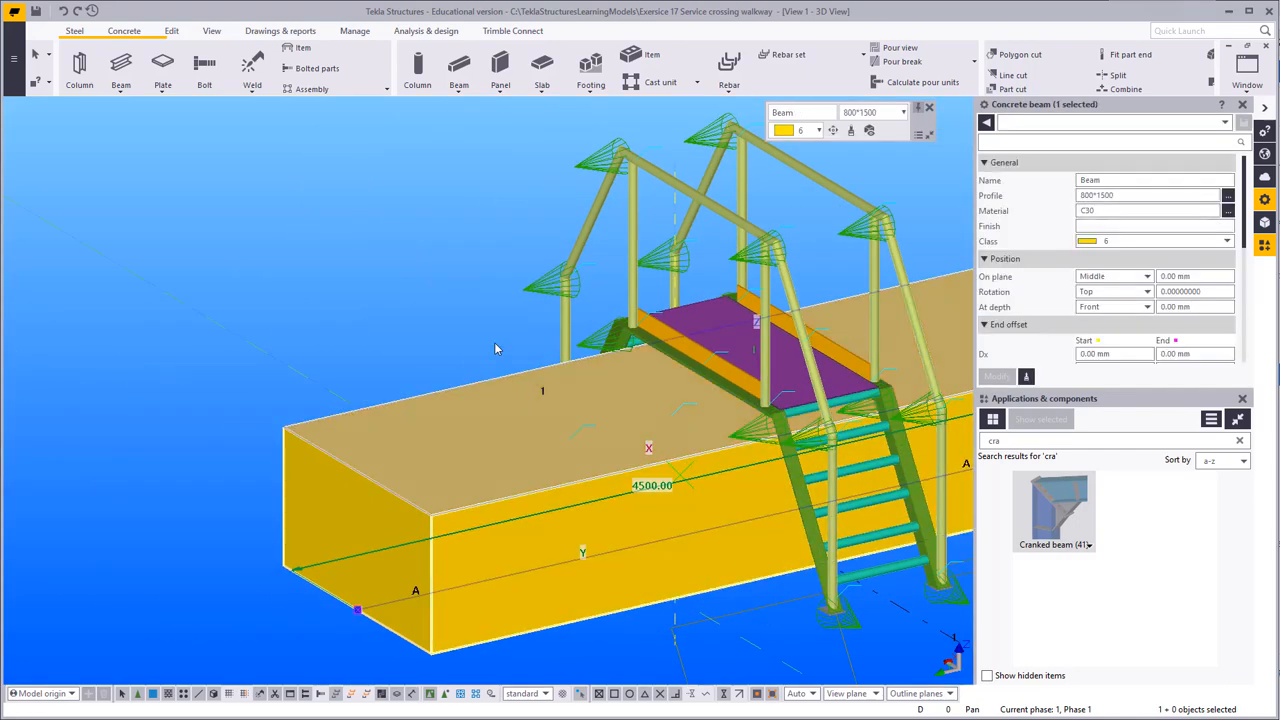
pyautogui.moveTo(661, 391); pyautogui.dragTo(471, 383, button='middle')
pyautogui.moveTo(543, 443); pyautogui.dragTo(457, 447, button='middle')
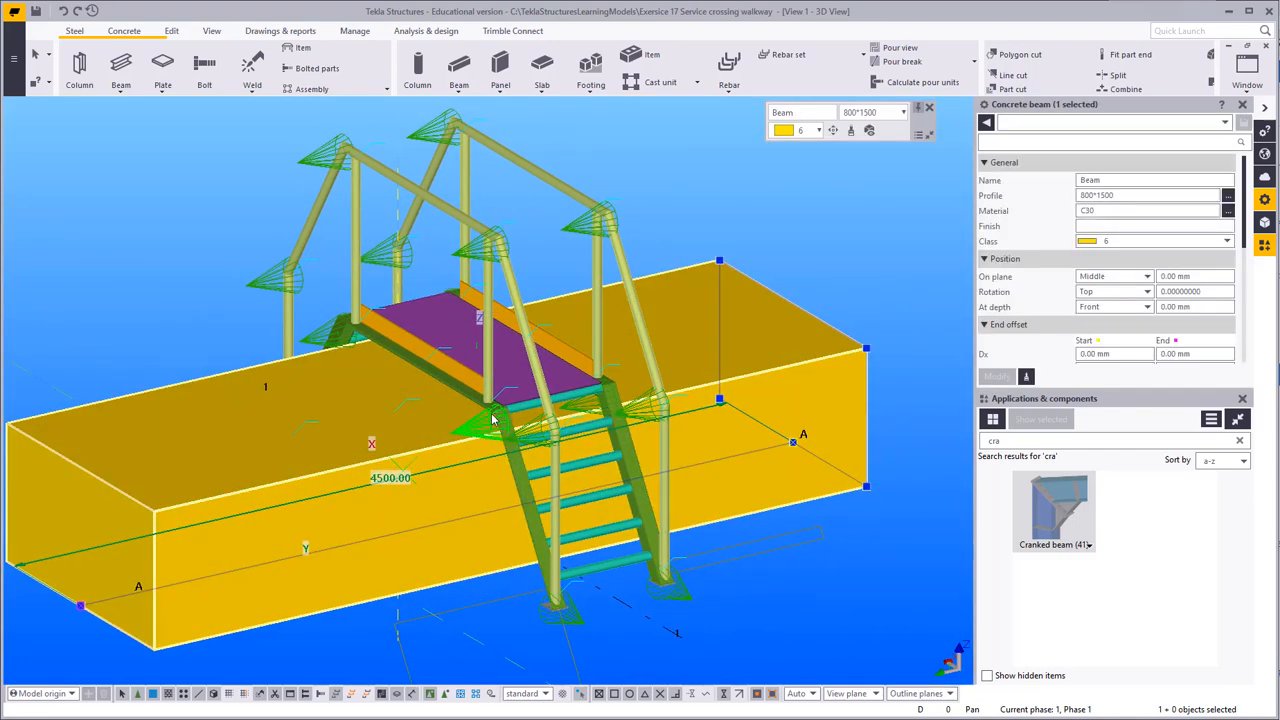
pyautogui.click(851, 224)
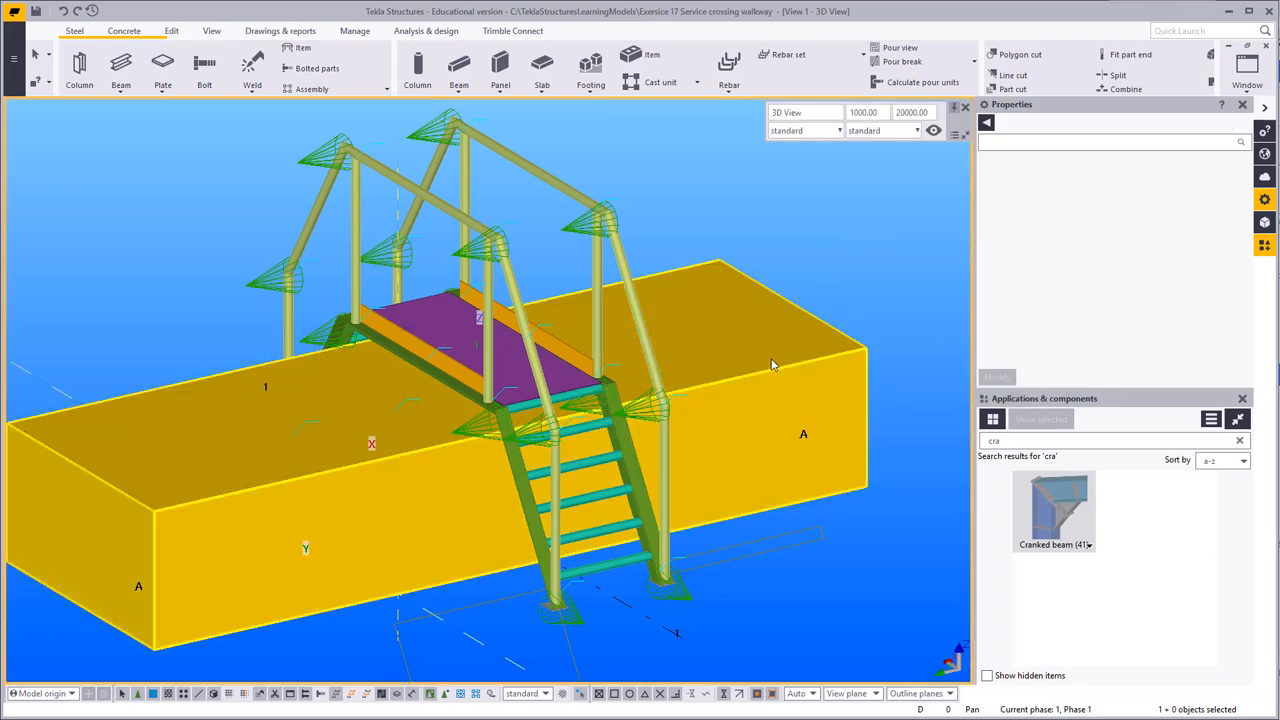
pyautogui.click(772, 364)
pyautogui.press('Delete')
pyautogui.moveTo(625, 407); pyautogui.dragTo(680, 418, button='middle')
pyautogui.scroll(2, 680, 418)
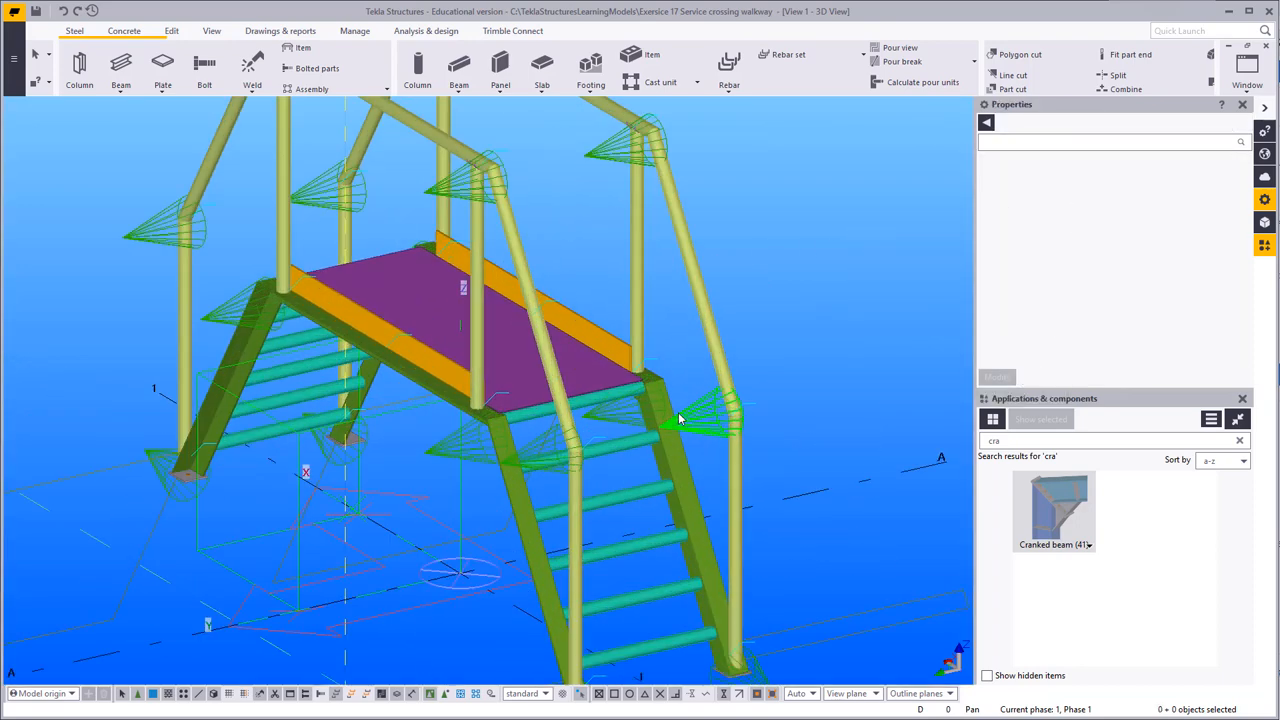
pyautogui.rightClick(775, 313)
pyautogui.click(826, 390)
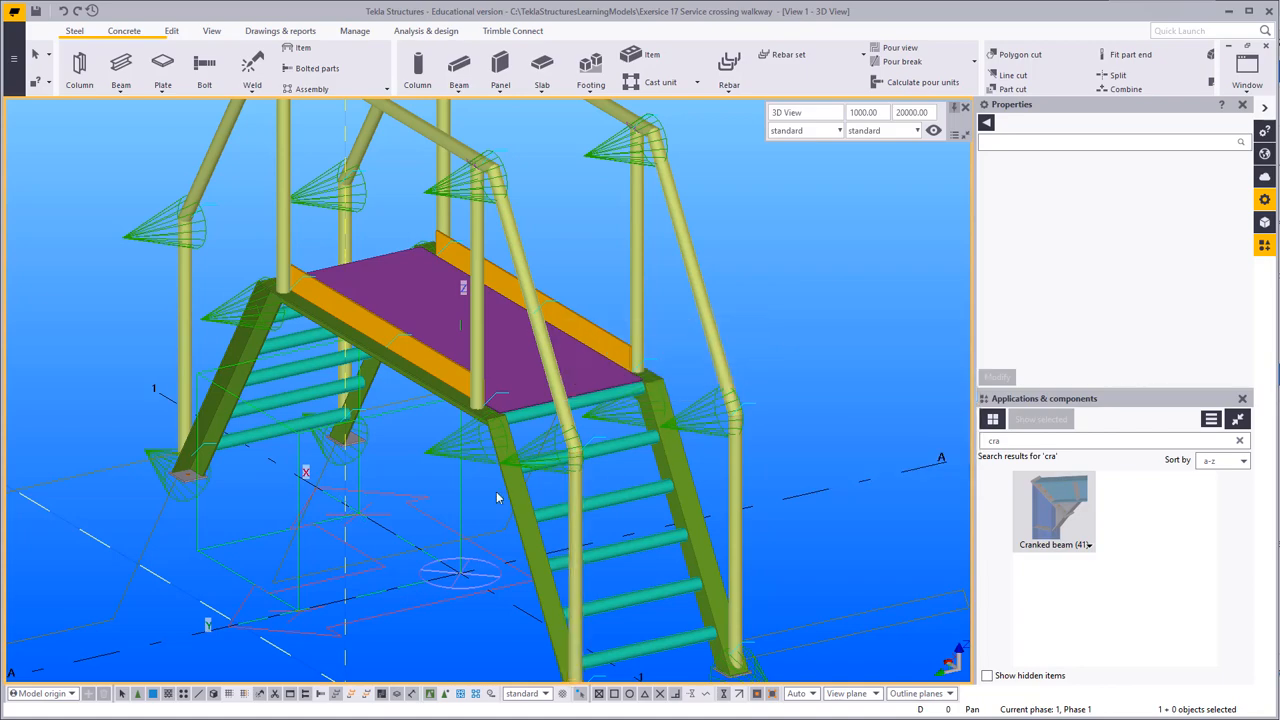
# Step: Close the Applications & components catalog and clear the selection of the whole crossing structure
pyautogui.keyDown('ctrl'); pyautogui.moveTo(438, 479); pyautogui.dragTo(505, 476, button='middle'); pyautogui.keyUp('ctrl')
pyautogui.scroll(-2, 510, 446)
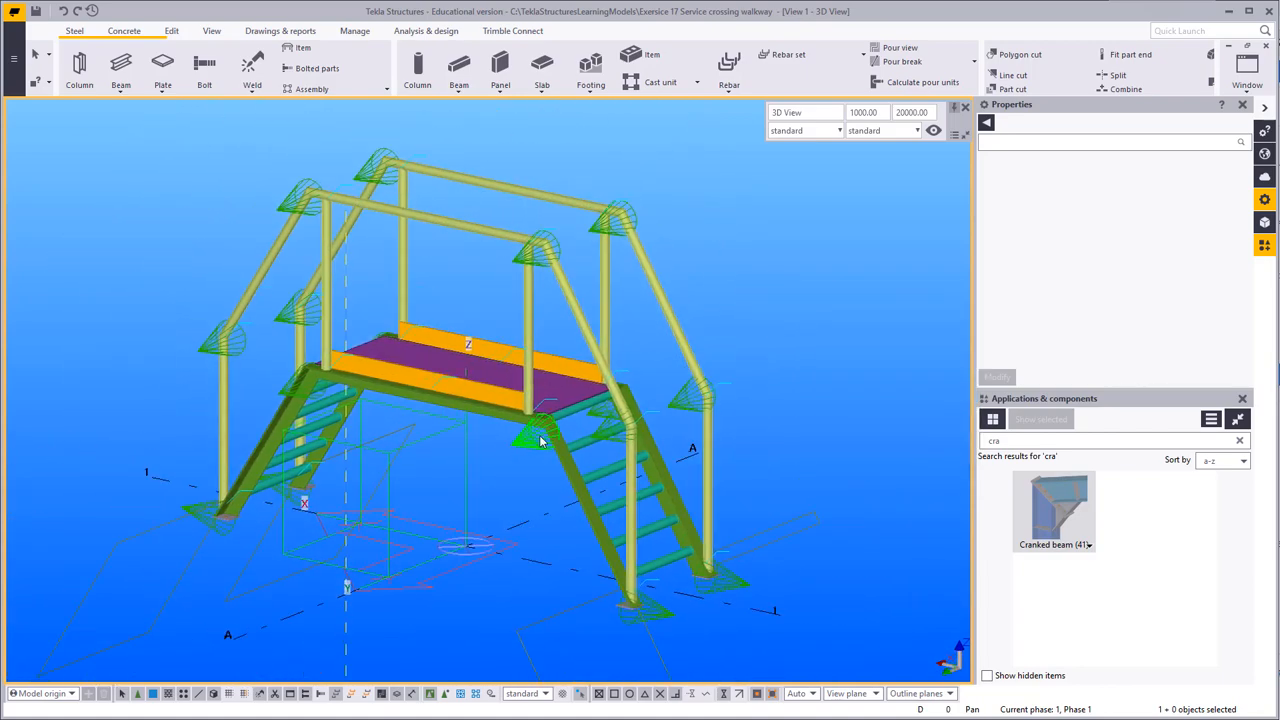
pyautogui.moveTo(641, 415); pyautogui.dragTo(652, 436, button='middle')
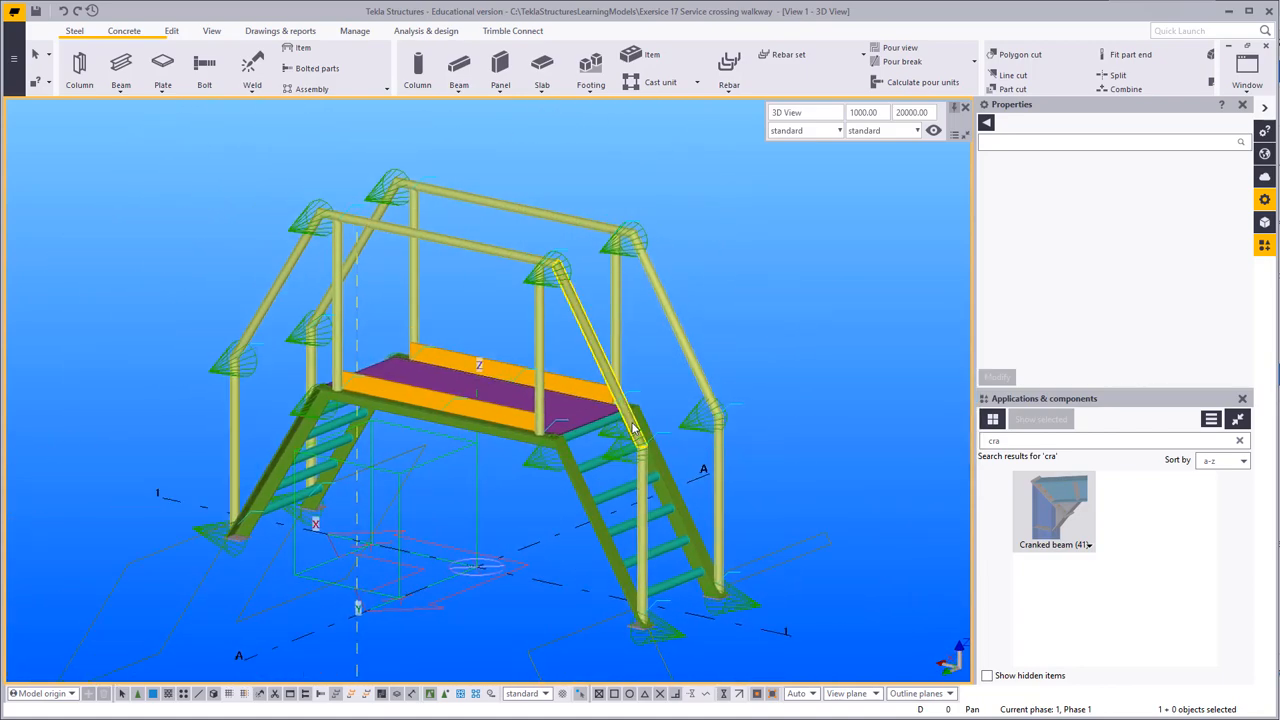
pyautogui.scroll(-3, 586, 364)
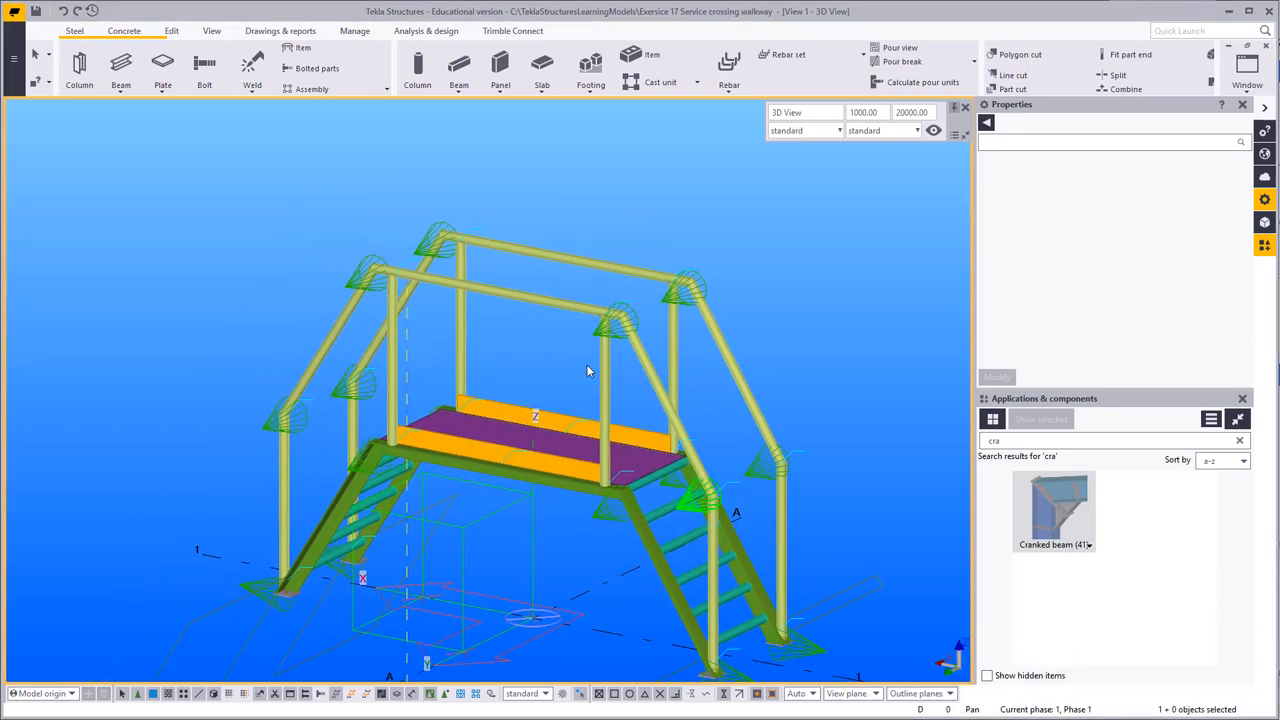
pyautogui.moveTo(817, 619); pyautogui.dragTo(817, 619)
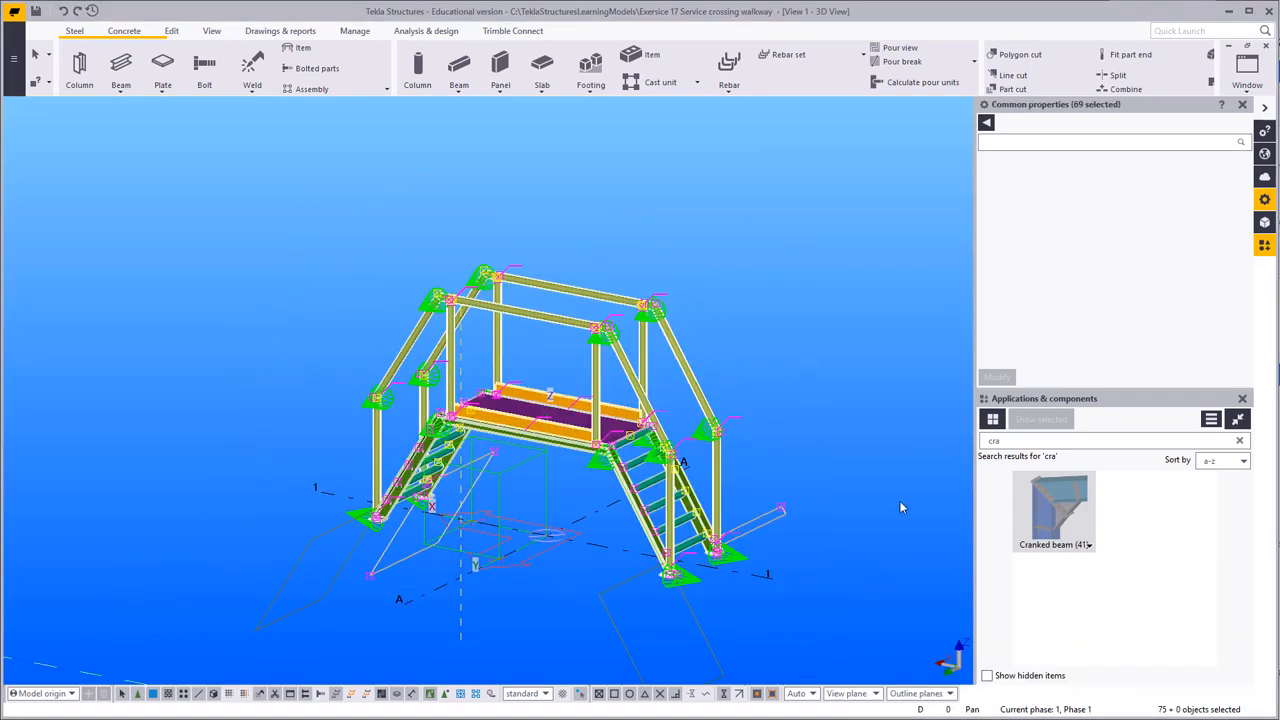
pyautogui.click(1241, 400)
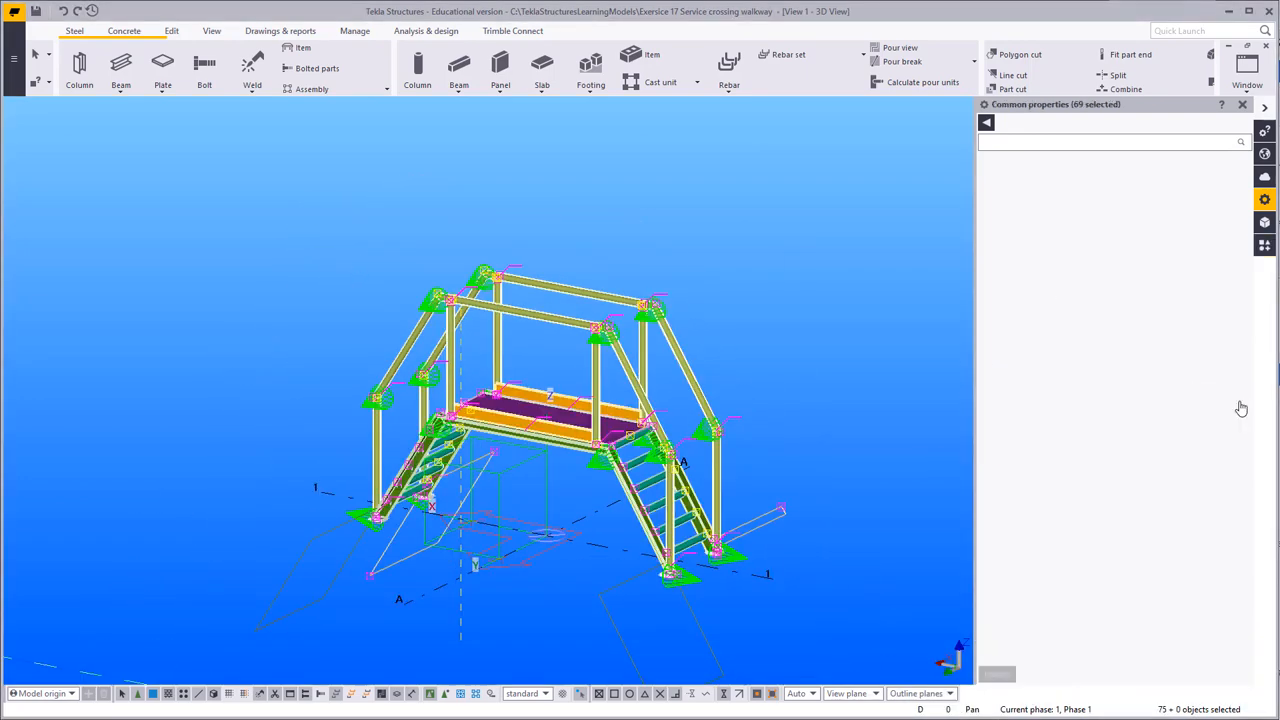
pyautogui.click(807, 249)
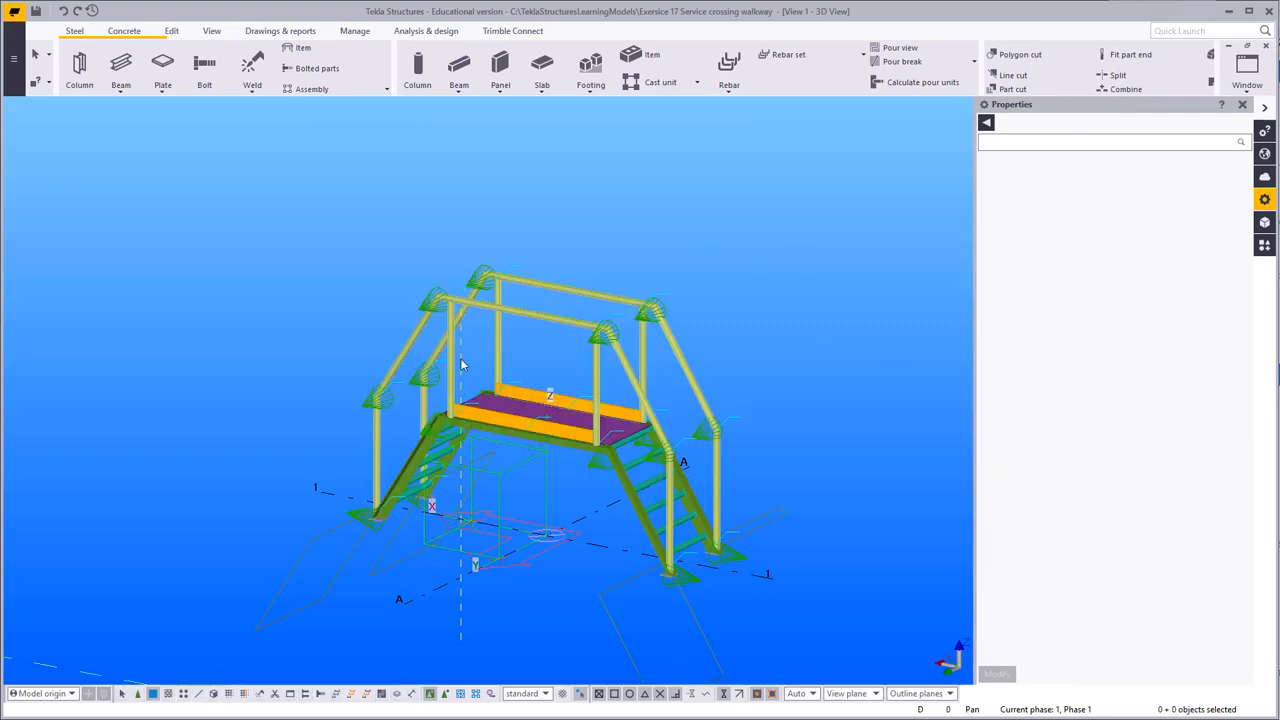
# Step: Set the part numbering prefix of all CHS50*4 hand railing posts, slopes and top rails to m
pyautogui.scroll(5, 430, 390)
pyautogui.scroll(3, 451, 391)
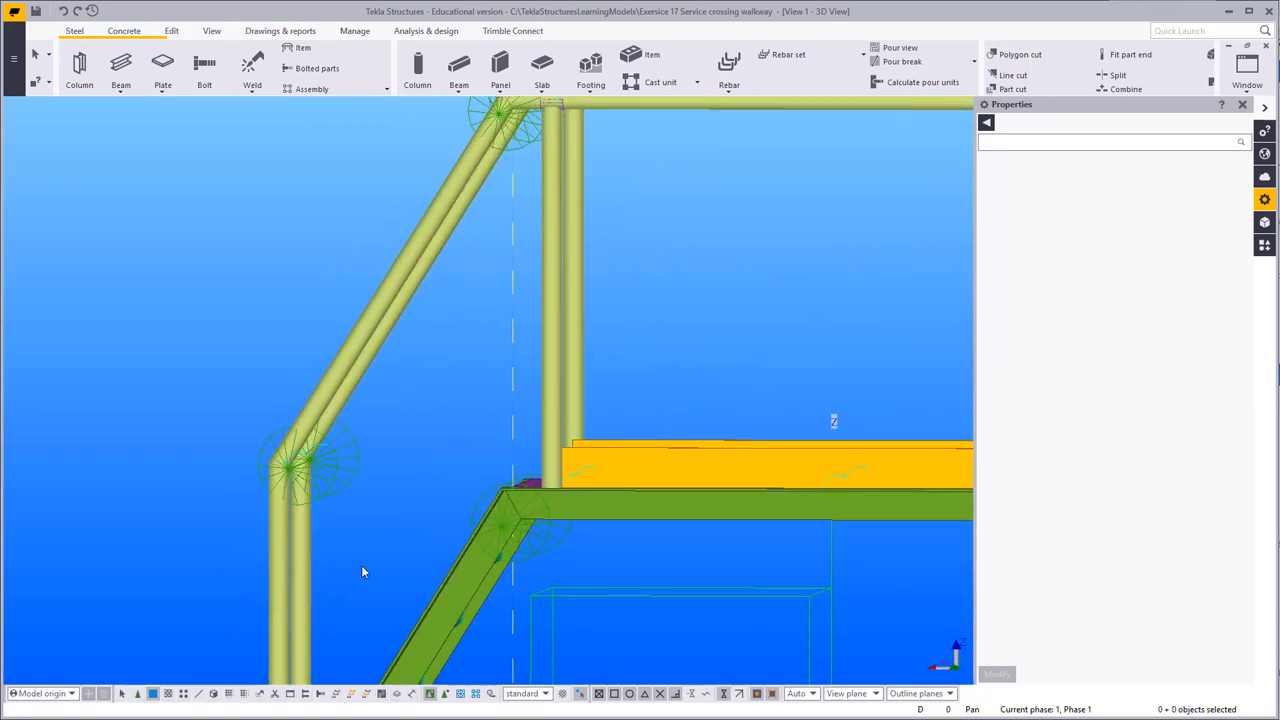
pyautogui.click(316, 557)
pyautogui.keyDown('ctrl'); pyautogui.moveTo(539, 315); pyautogui.dragTo(539, 314); pyautogui.keyUp('ctrl')
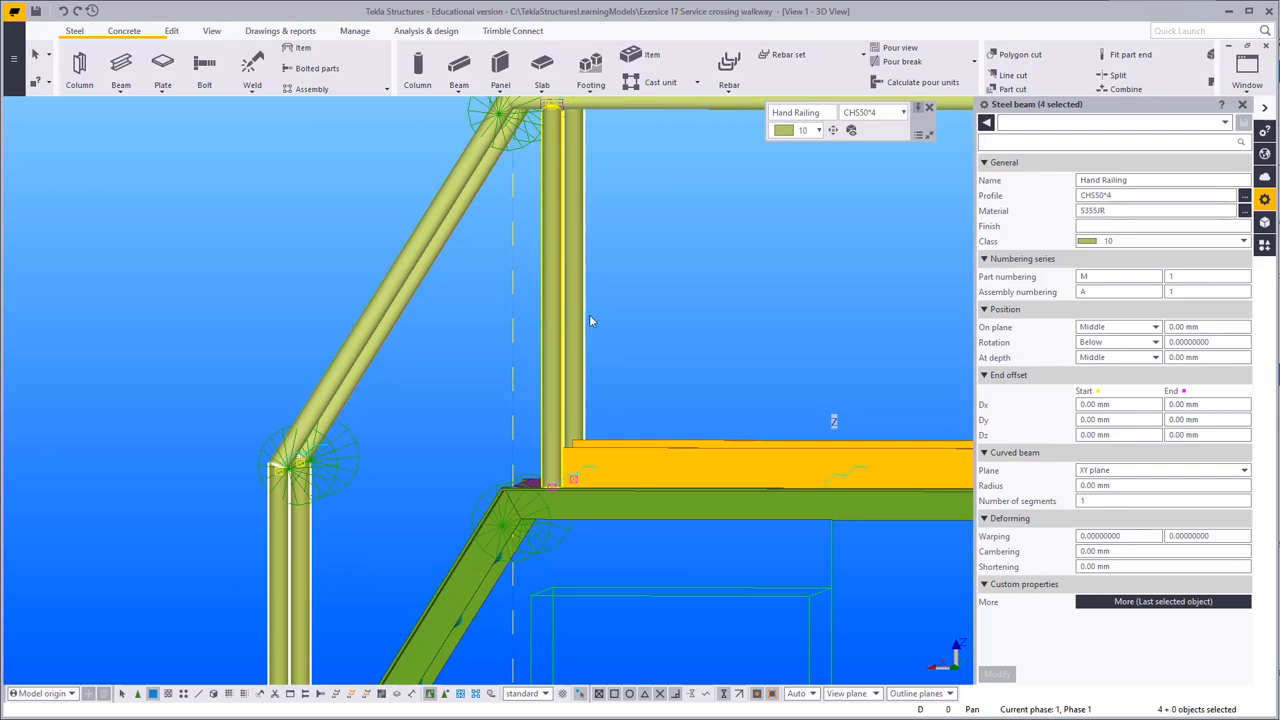
pyautogui.scroll(-3, 622, 314)
pyautogui.moveTo(622, 314); pyautogui.dragTo(284, 314, button='middle')
pyautogui.keyDown('shift'); pyautogui.moveTo(521, 303); pyautogui.dragTo(521, 304); pyautogui.keyUp('shift')
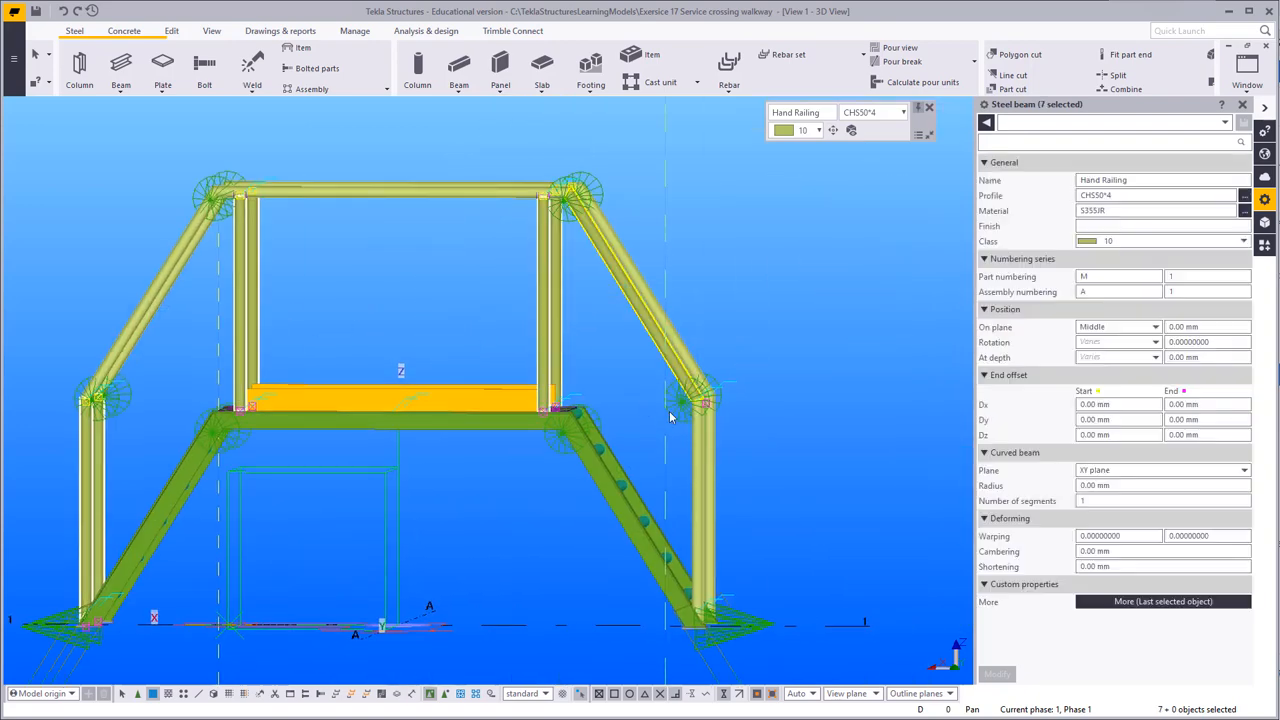
pyautogui.keyDown('shift'); pyautogui.click(698, 496); pyautogui.keyUp('shift')
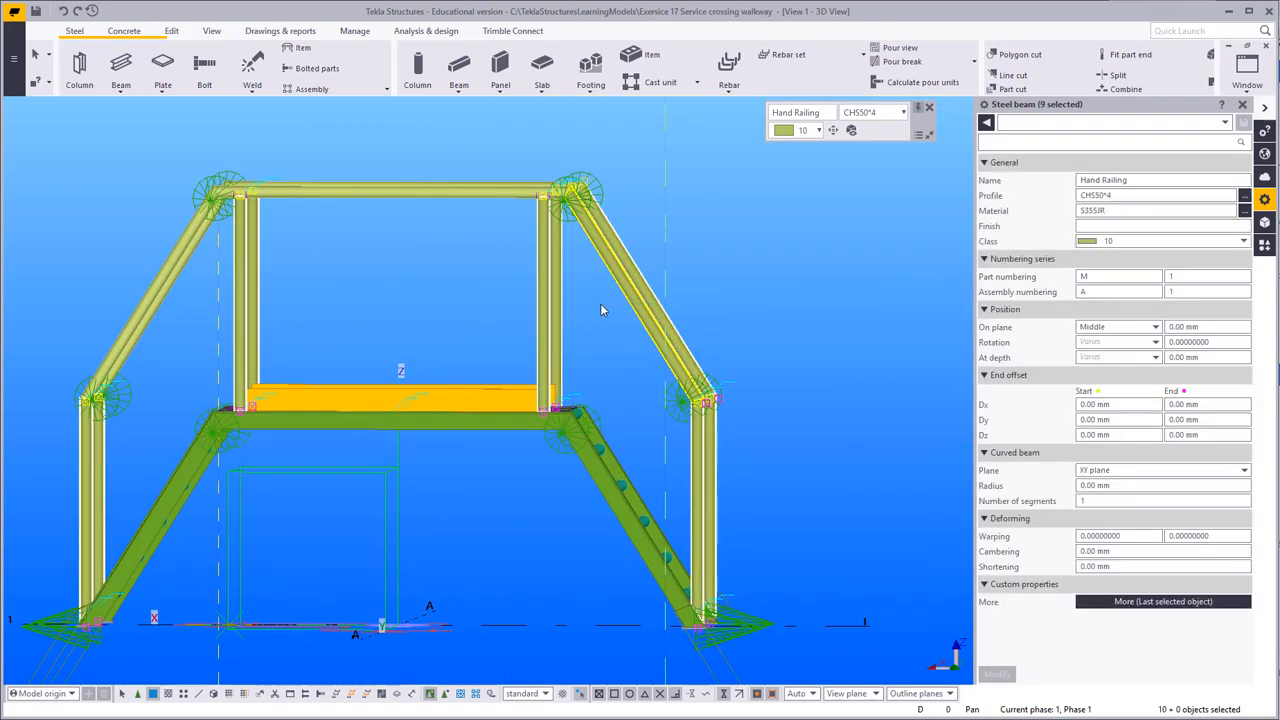
pyautogui.keyDown('shift'); pyautogui.moveTo(354, 224); pyautogui.dragTo(352, 226); pyautogui.keyUp('shift')
pyautogui.keyDown('shift'); pyautogui.moveTo(94, 323); pyautogui.dragTo(93, 324); pyautogui.keyUp('shift')
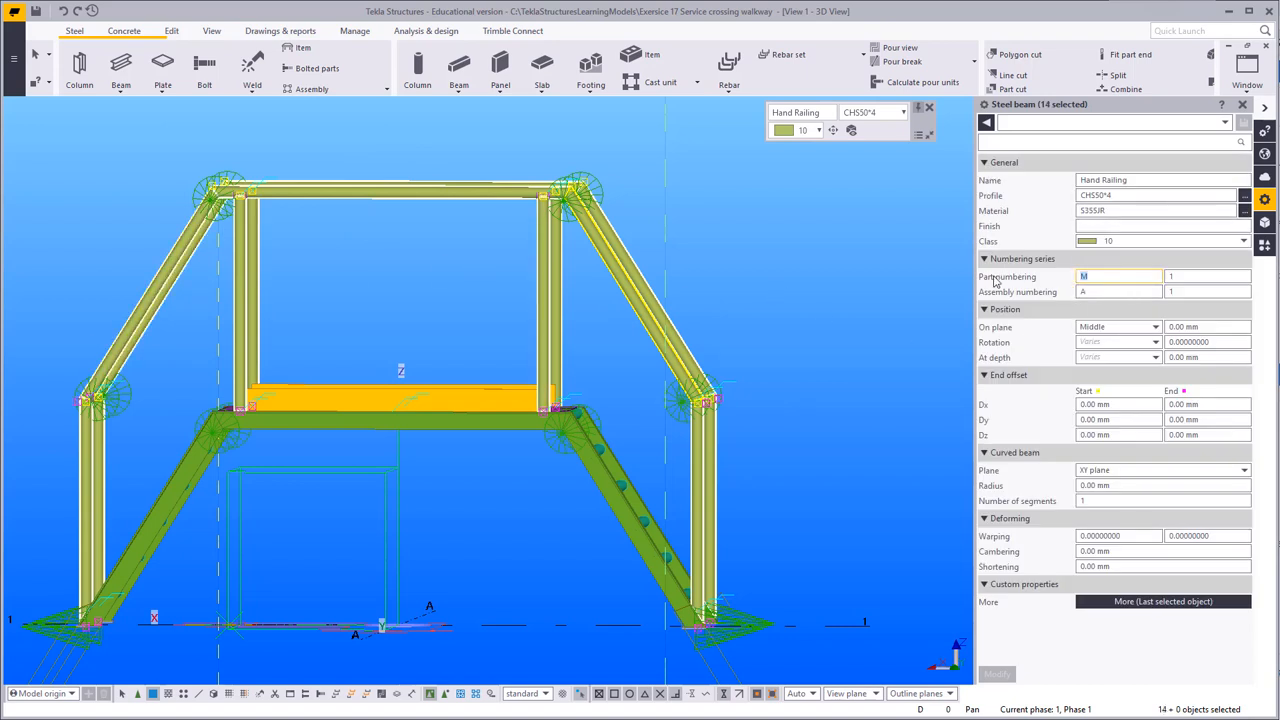
pyautogui.write('m')
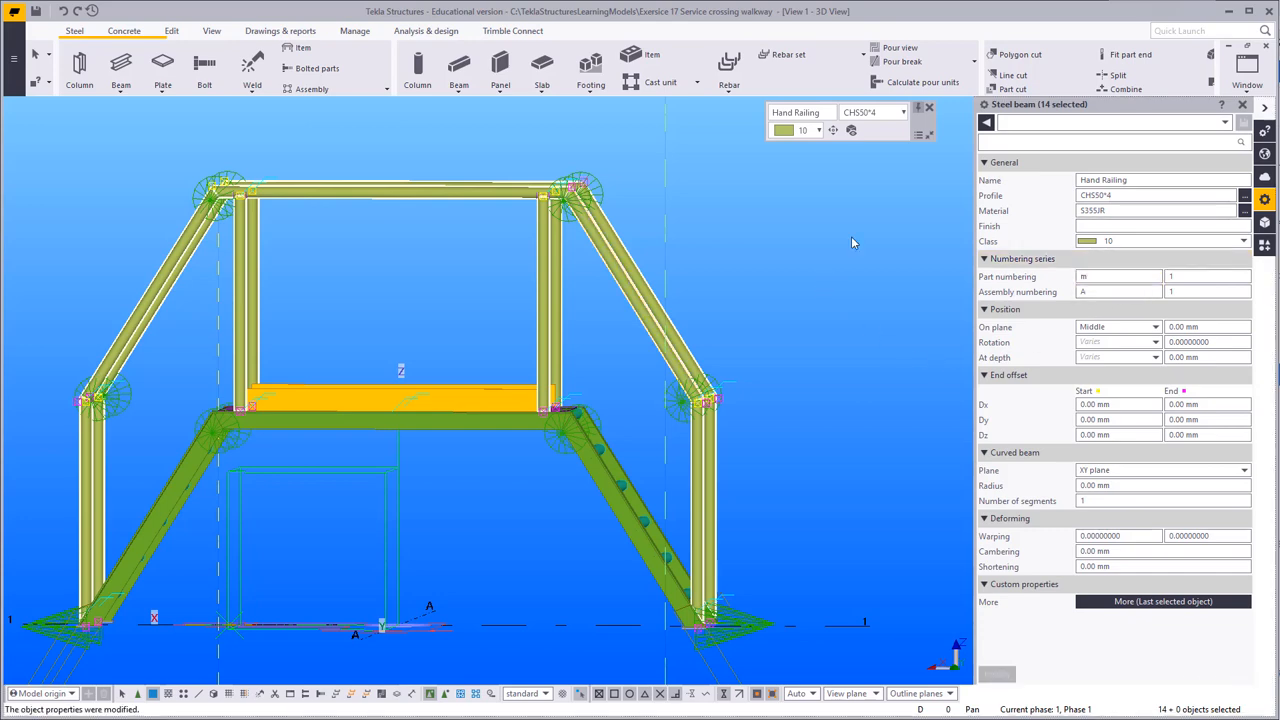
pyautogui.click(851, 275)
# Step: Check the numbering series of the two PLT6*100 kick flats
pyautogui.moveTo(382, 409); pyautogui.dragTo(493, 312, button='middle')
pyautogui.scroll(4, 493, 312)
pyautogui.click(708, 258)
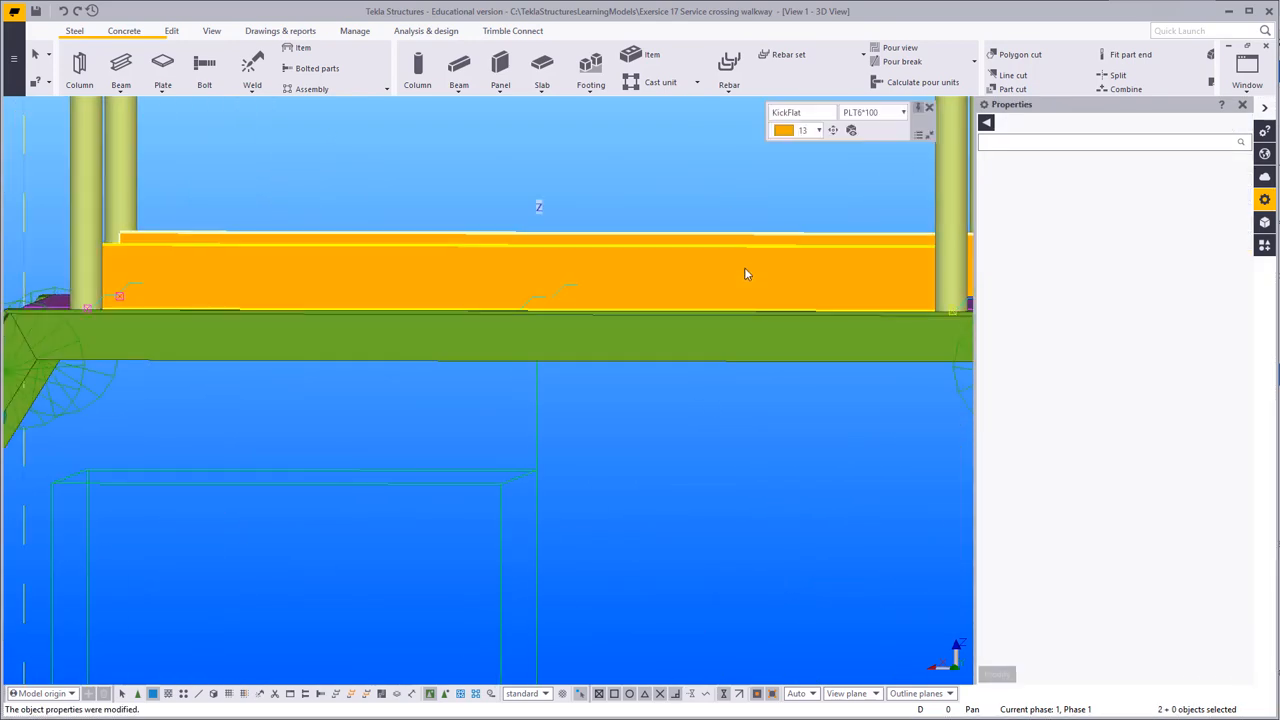
pyautogui.scroll(-3, 683, 371)
pyautogui.scroll(5, 683, 377)
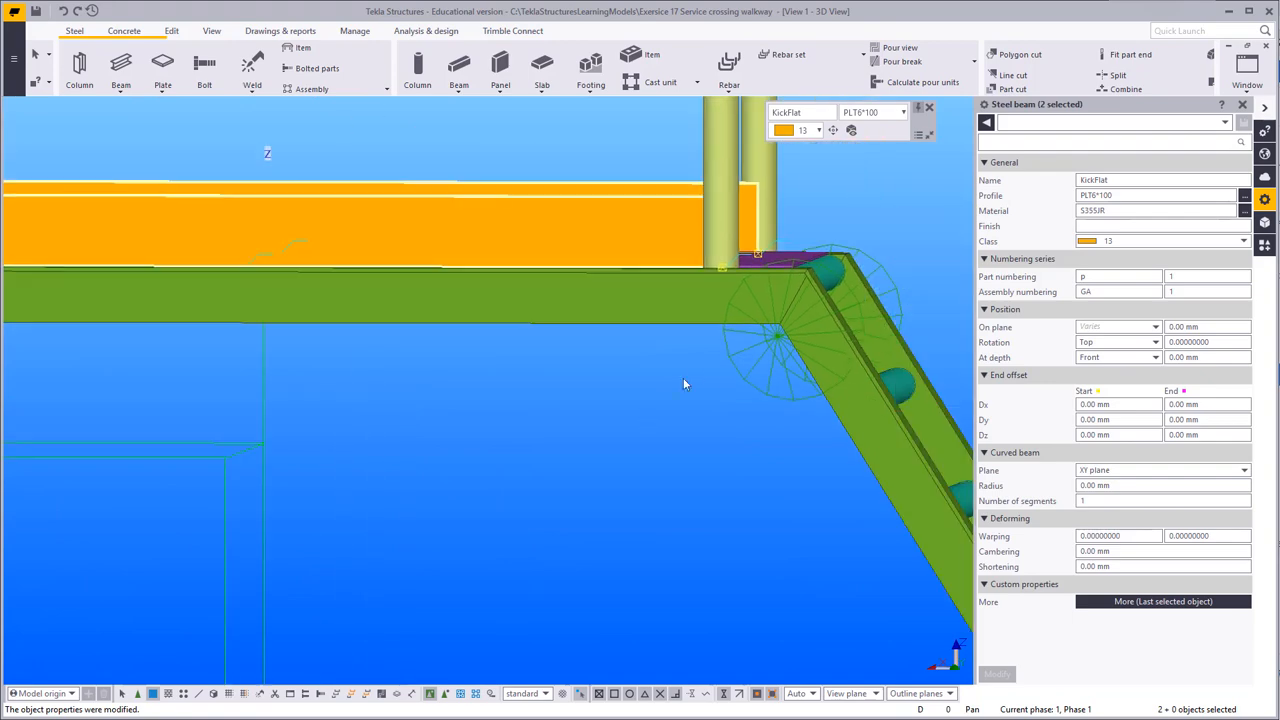
# Step: Set the part numbering prefix of the 620*3 walkway mesh plate to x
pyautogui.click(741, 255)
pyautogui.keyDown('ctrl'); pyautogui.moveTo(741, 255); pyautogui.dragTo(648, 350, button='middle'); pyautogui.keyUp('ctrl')
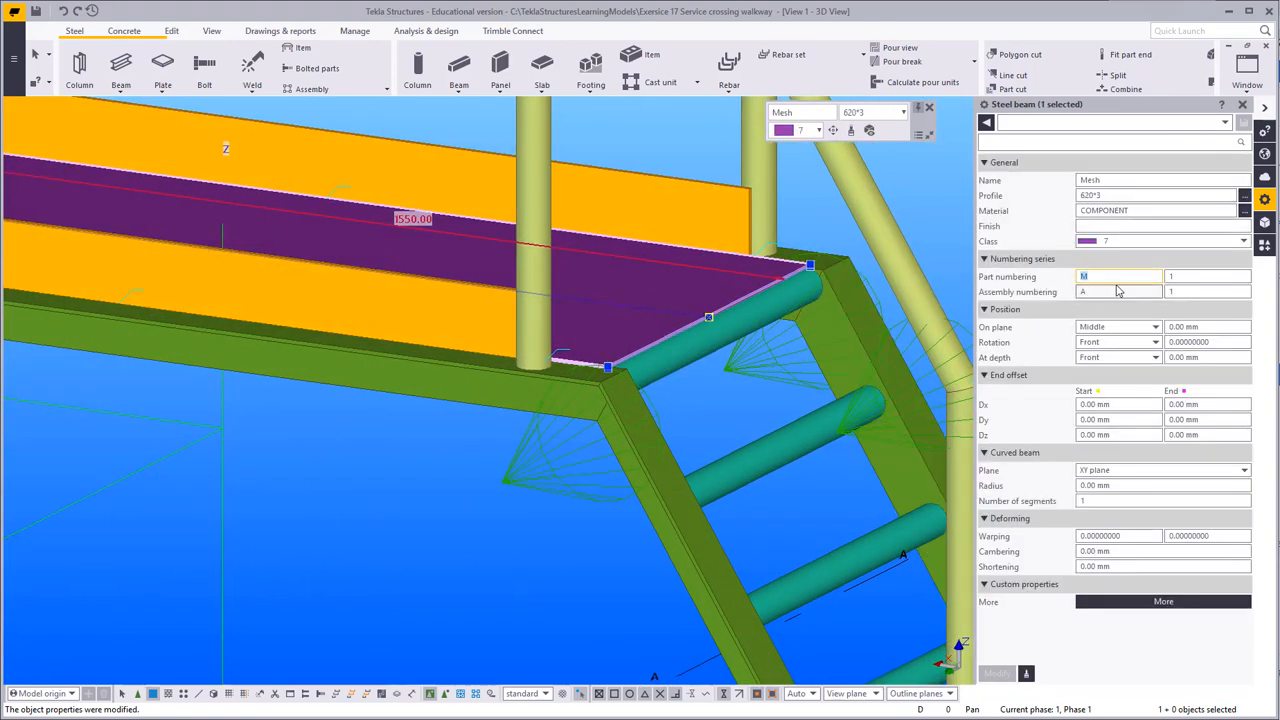
pyautogui.write('x')
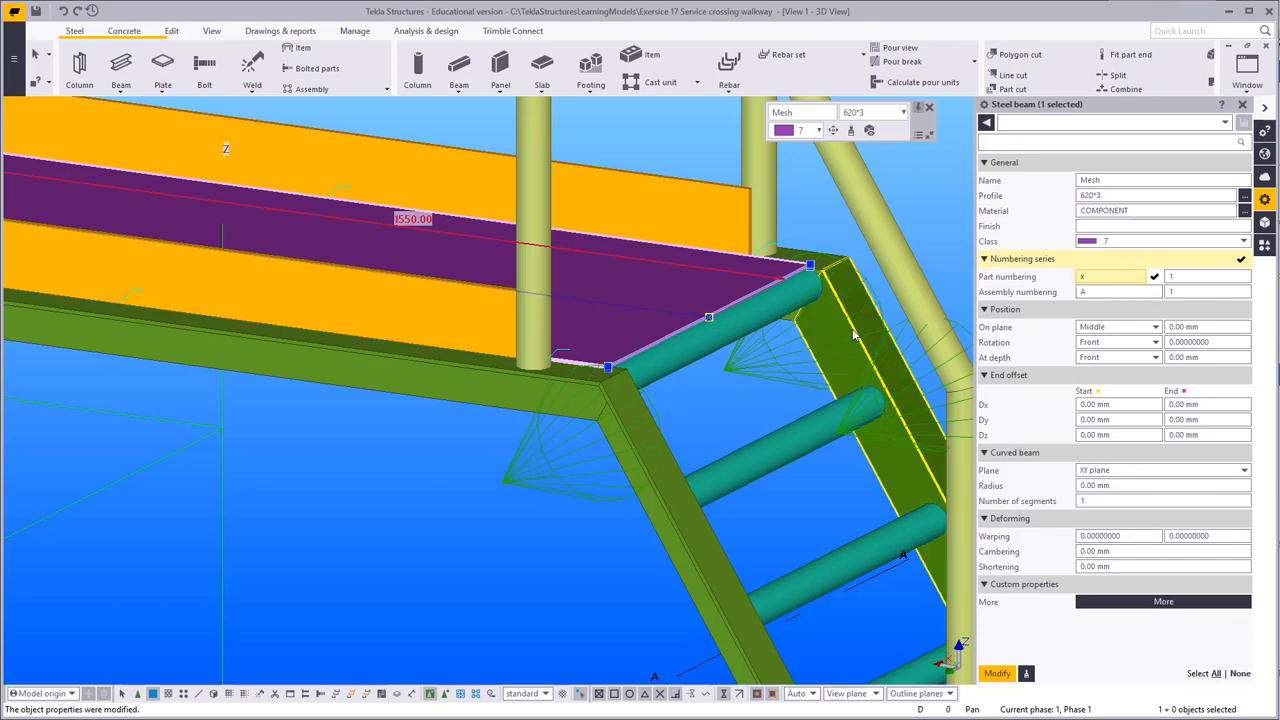
pyautogui.middleClick(675, 307)
# Step: Select the L80*80*6 stair stringers and walkway side beams to check their shared numbering properties, and clear the selection
pyautogui.click(302, 435)
pyautogui.click(697, 535)
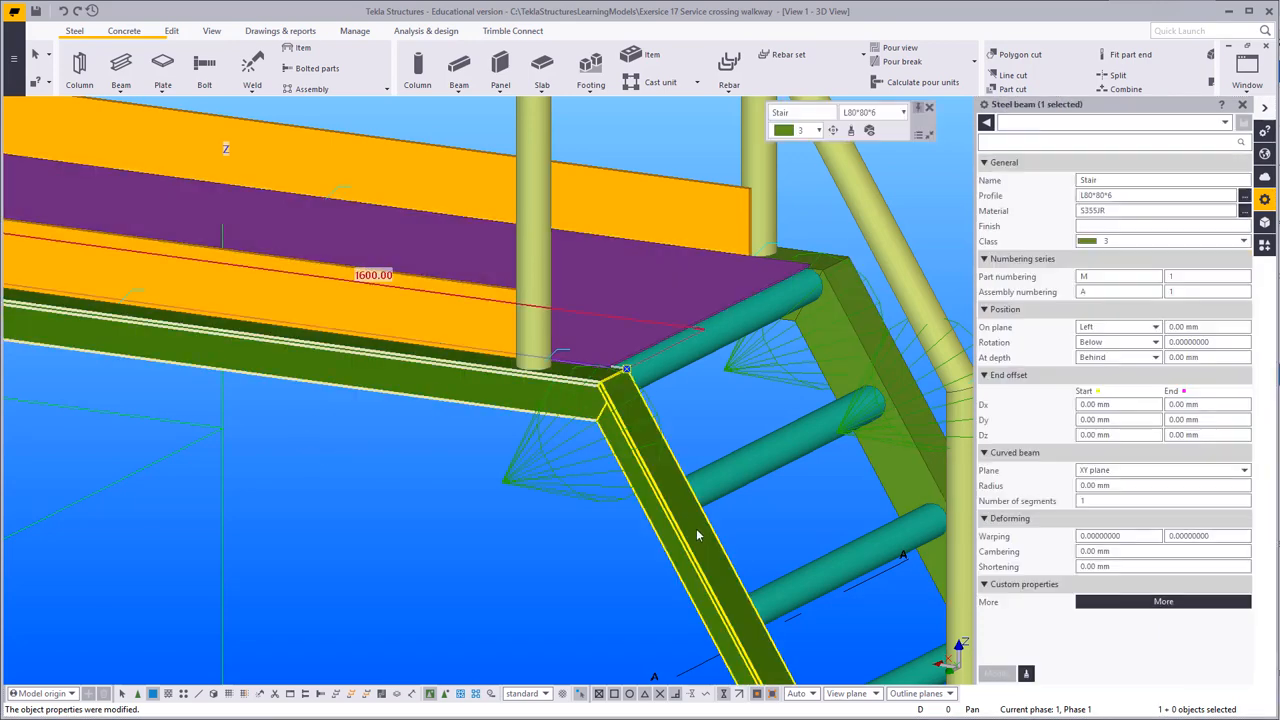
pyautogui.keyDown('ctrl'); pyautogui.click(822, 313); pyautogui.keyUp('ctrl')
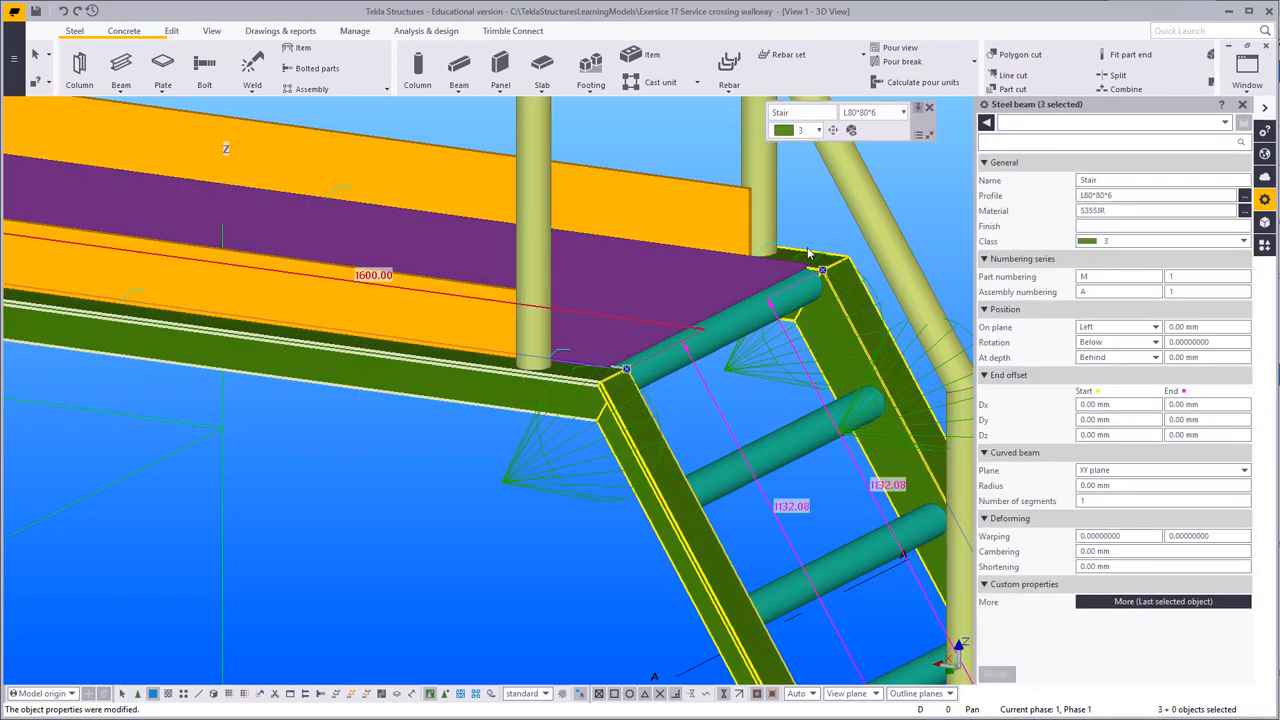
pyautogui.keyDown('ctrl'); pyautogui.click(808, 253); pyautogui.keyUp('ctrl')
pyautogui.scroll(-2, 738, 340)
pyautogui.keyDown('ctrl'); pyautogui.moveTo(728, 420); pyautogui.dragTo(670, 355, button='middle'); pyautogui.keyUp('ctrl')
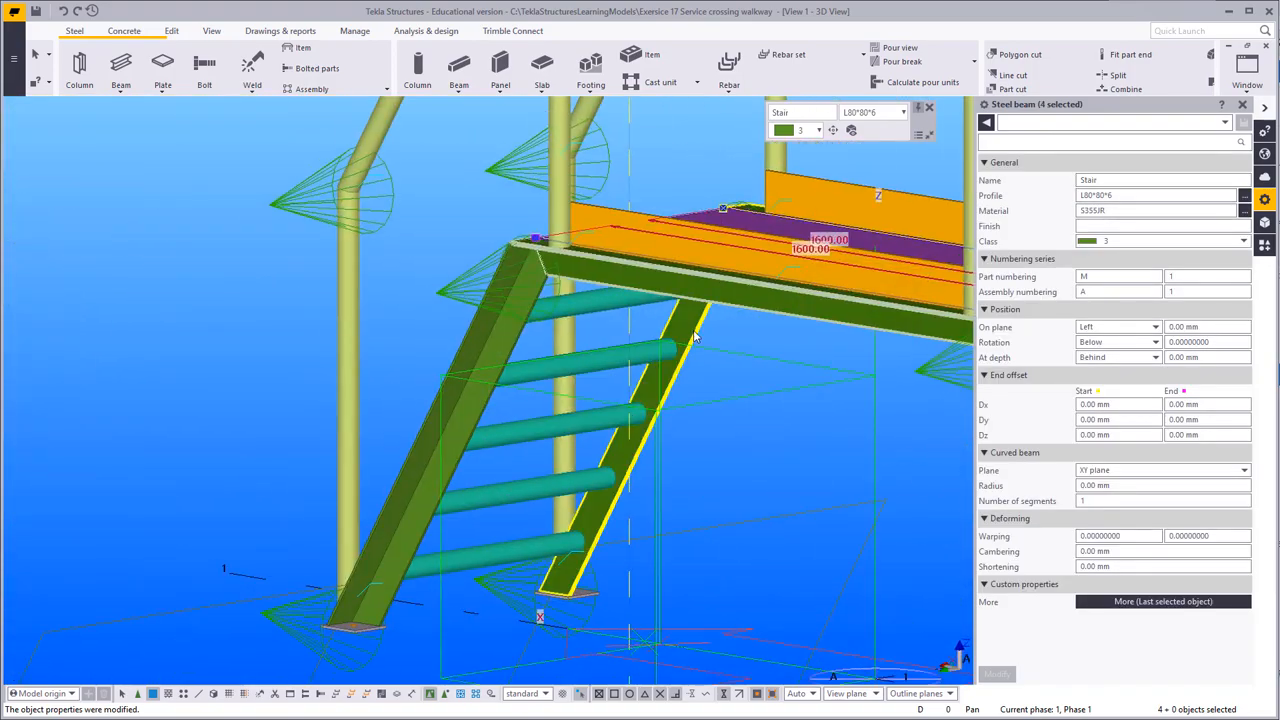
pyautogui.keyDown('ctrl'); pyautogui.click(487, 348); pyautogui.keyUp('ctrl')
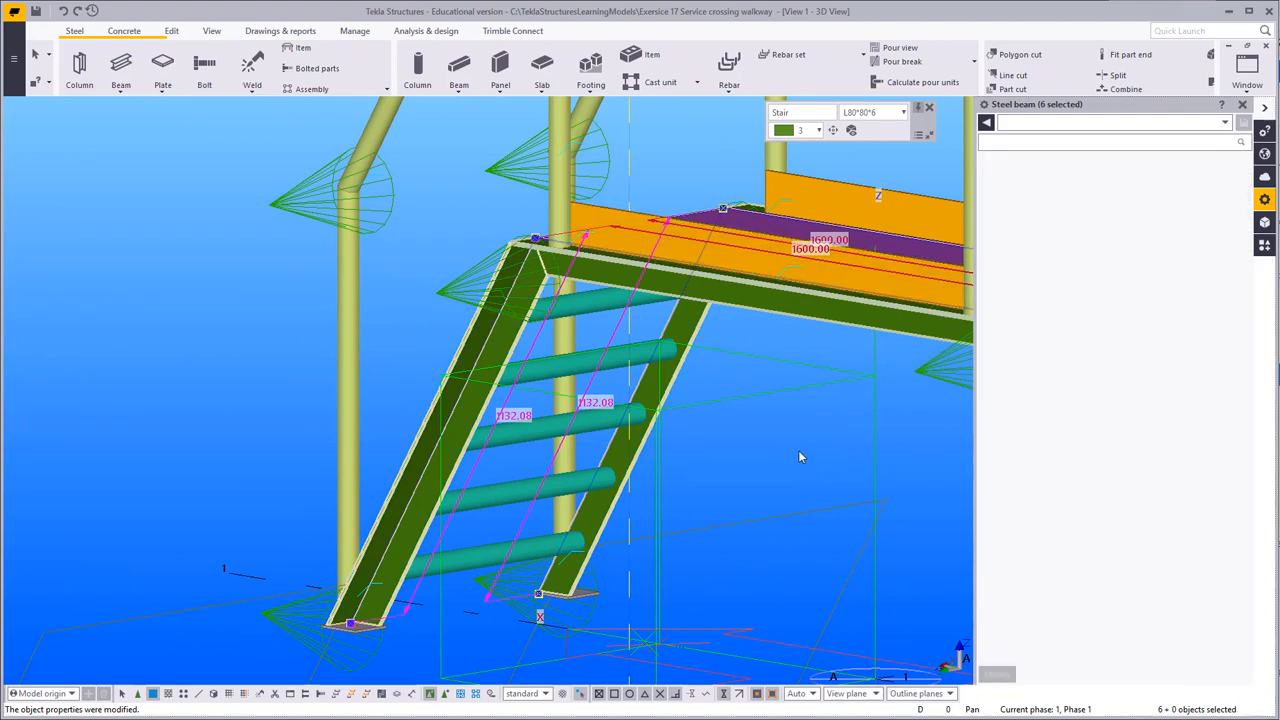
pyautogui.click(690, 470)
pyautogui.keyDown('ctrl'); pyautogui.moveTo(588, 505); pyautogui.dragTo(502, 540, button='middle'); pyautogui.keyUp('ctrl')
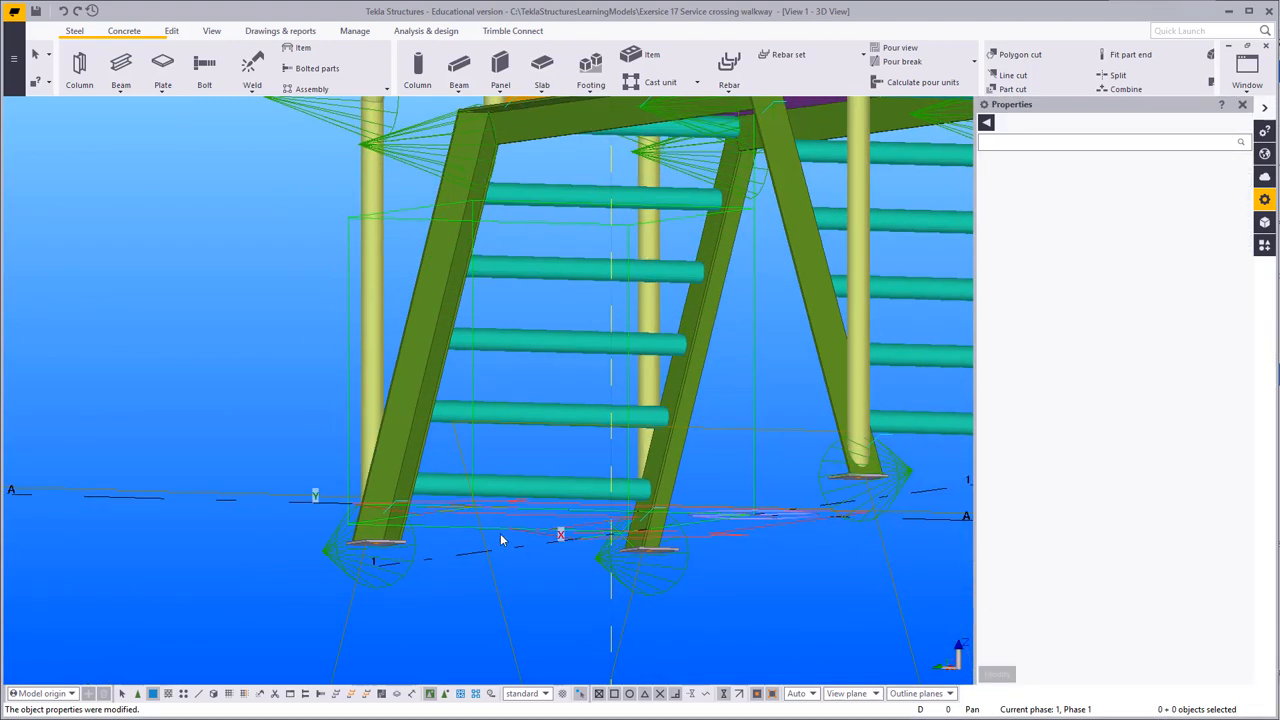
# Step: Set the part numbering prefix of all twelve CHS50*4 rungs on both stairs to m
pyautogui.moveTo(529, 167); pyautogui.dragTo(519, 168)
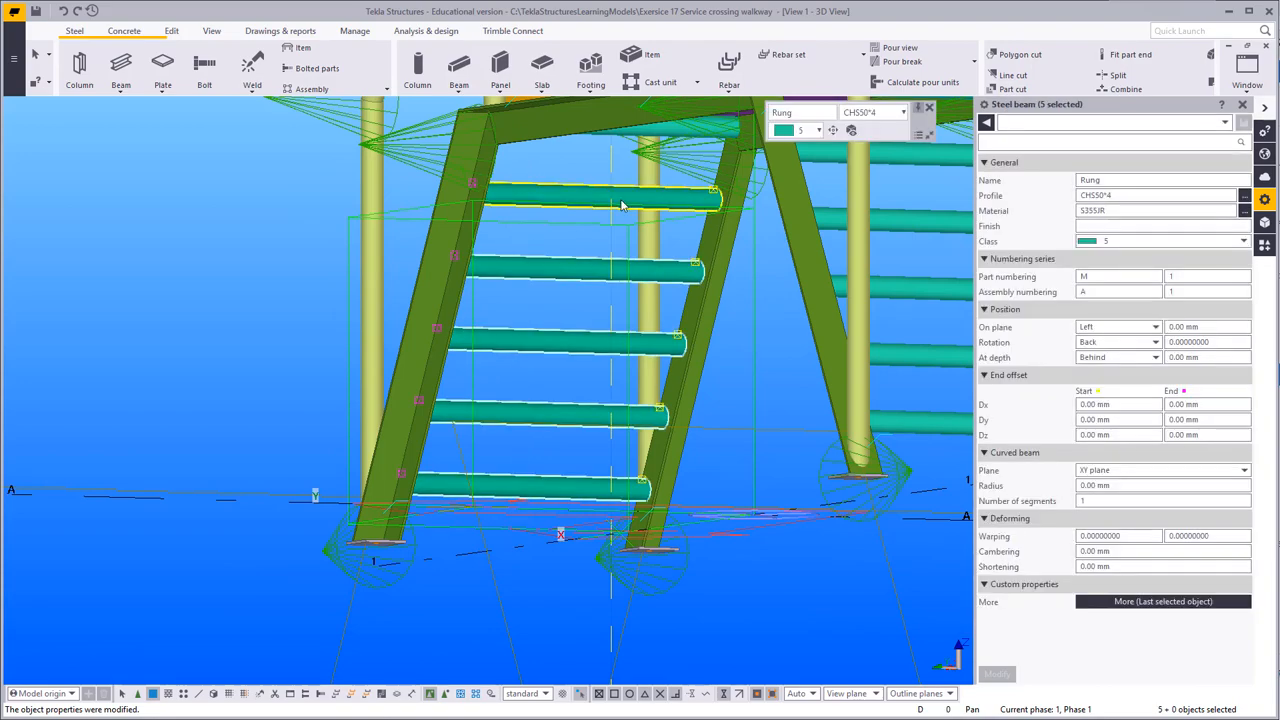
pyautogui.keyDown('ctrl'); pyautogui.moveTo(623, 206); pyautogui.dragTo(590, 182, button='middle'); pyautogui.keyUp('ctrl')
pyautogui.keyDown('ctrl'); pyautogui.click(798, 185); pyautogui.keyUp('ctrl')
pyautogui.keyDown('ctrl'); pyautogui.moveTo(798, 185); pyautogui.dragTo(802, 407, button='middle'); pyautogui.keyUp('ctrl')
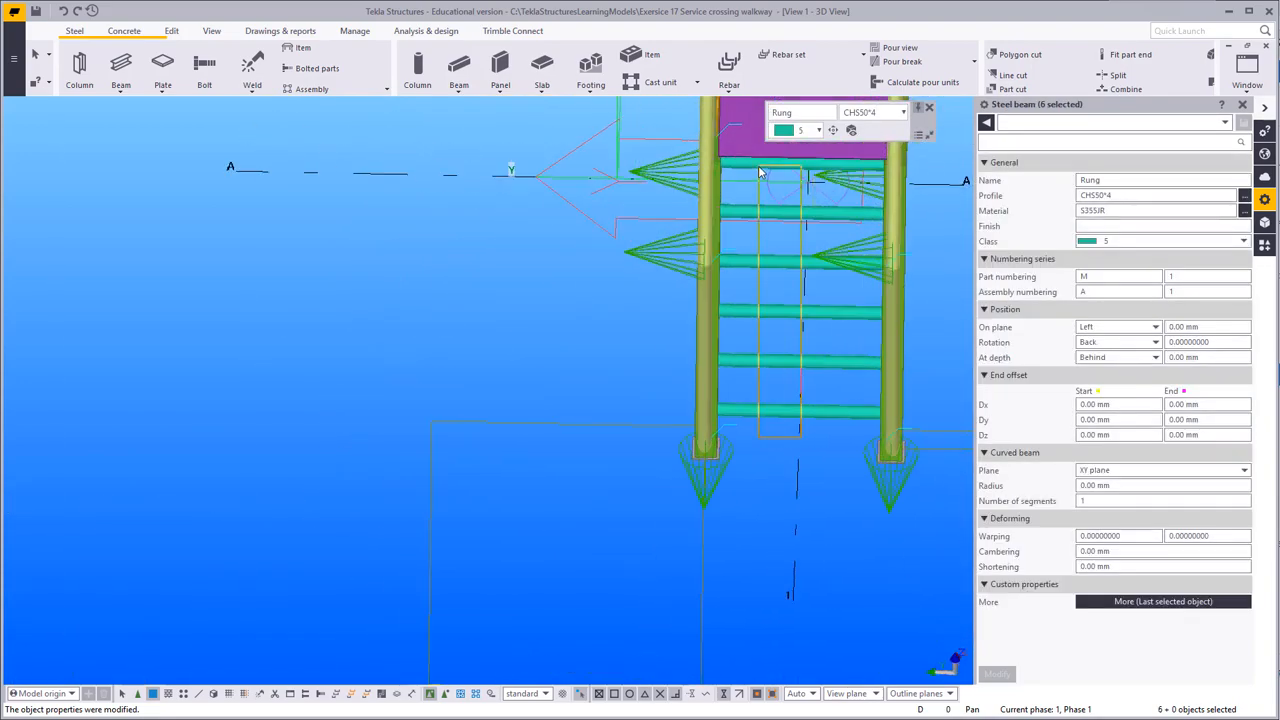
pyautogui.keyDown('ctrl'); pyautogui.moveTo(759, 167); pyautogui.dragTo(757, 161); pyautogui.keyUp('ctrl')
pyautogui.keyDown('ctrl'); pyautogui.moveTo(524, 264); pyautogui.dragTo(497, 387, button='middle'); pyautogui.keyUp('ctrl')
pyautogui.scroll(-2, 633, 198)
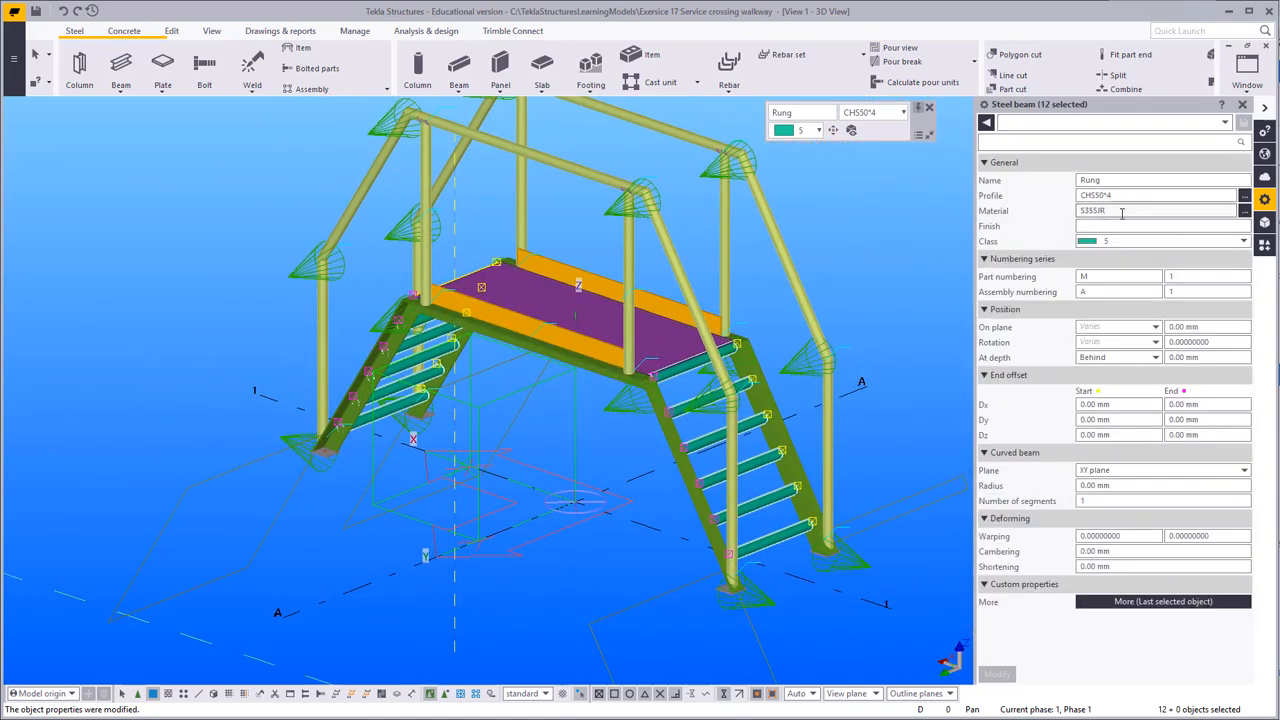
pyautogui.write('m')
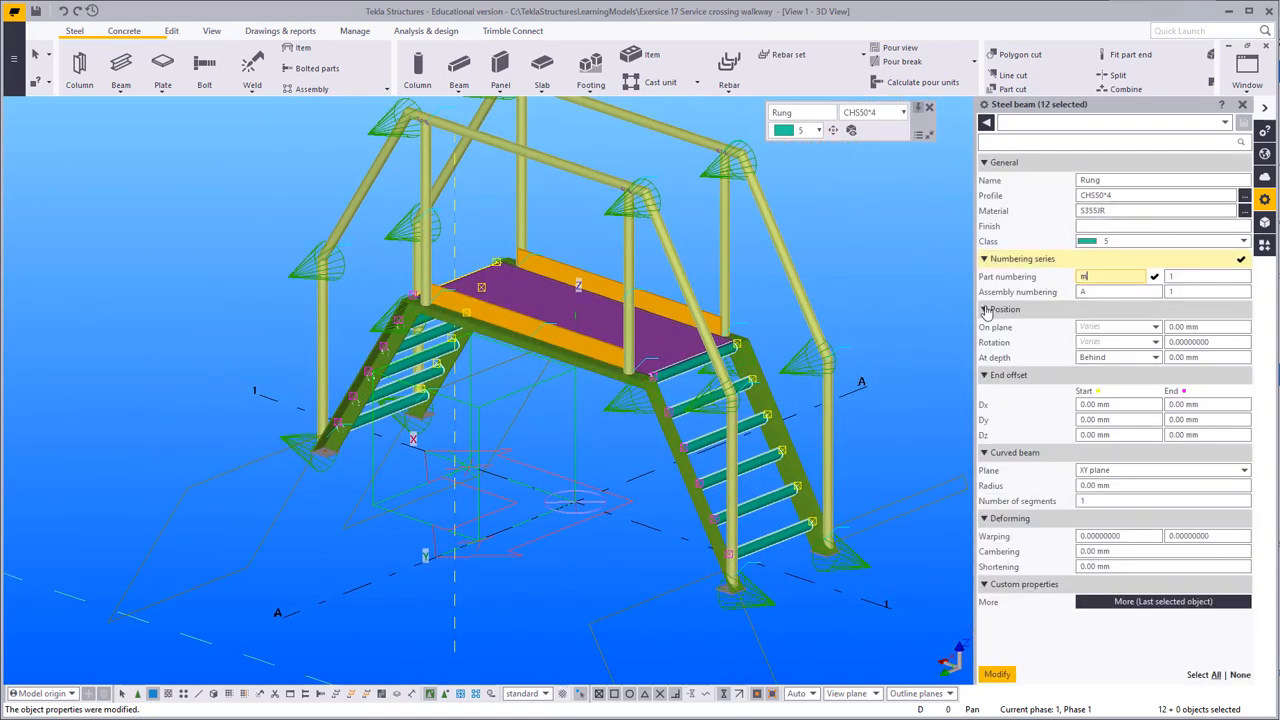
pyautogui.click(525, 374)
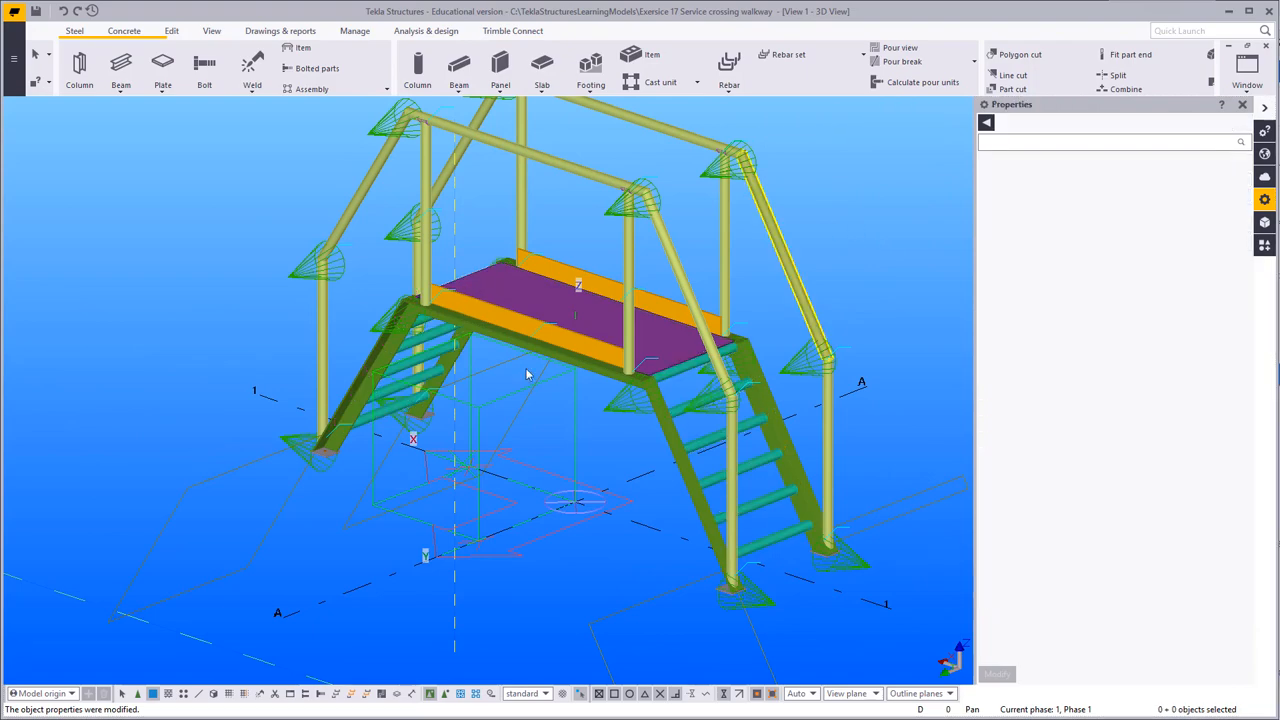
# Step: Set the front L80*80*6 walkway side beam as the new main part of its assembly
pyautogui.scroll(2, 519, 390)
pyautogui.scroll(-3, 443, 462)
pyautogui.keyDown('ctrl'); pyautogui.moveTo(443, 462); pyautogui.dragTo(510, 453, button='middle'); pyautogui.keyUp('ctrl')
pyautogui.click(510, 447)
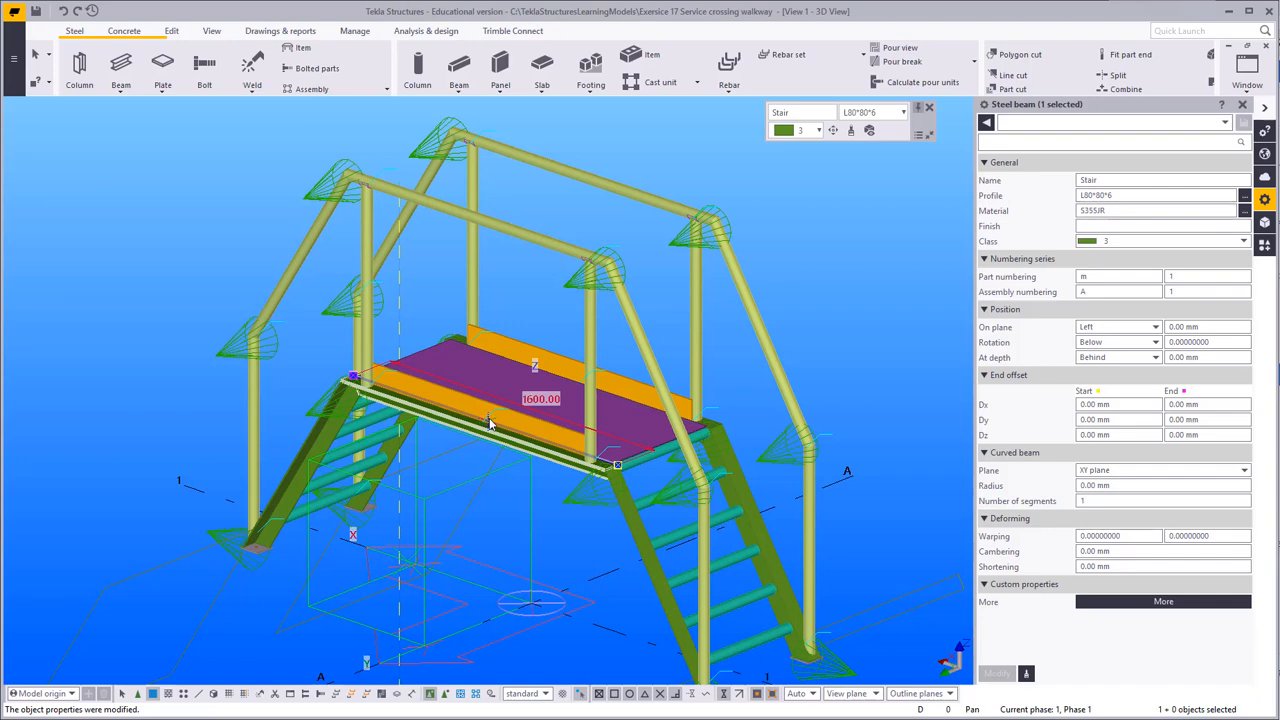
pyautogui.rightClick(530, 285)
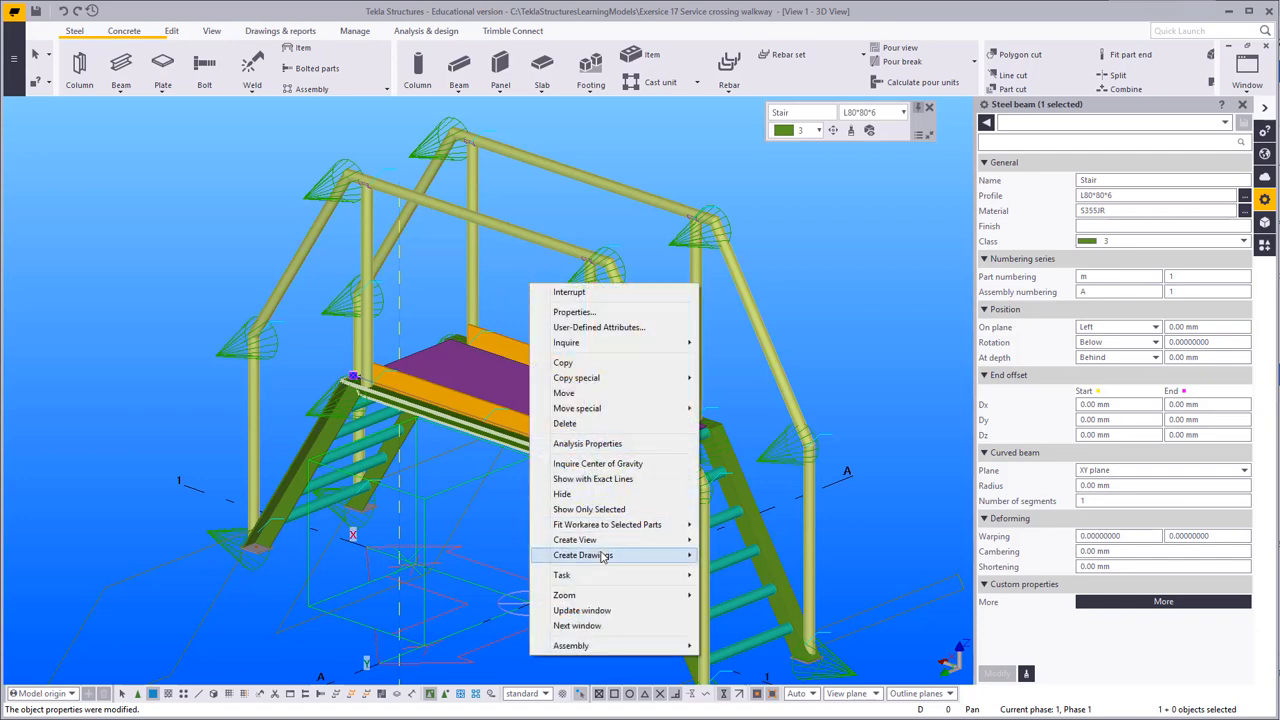
pyautogui.moveTo(604, 559)
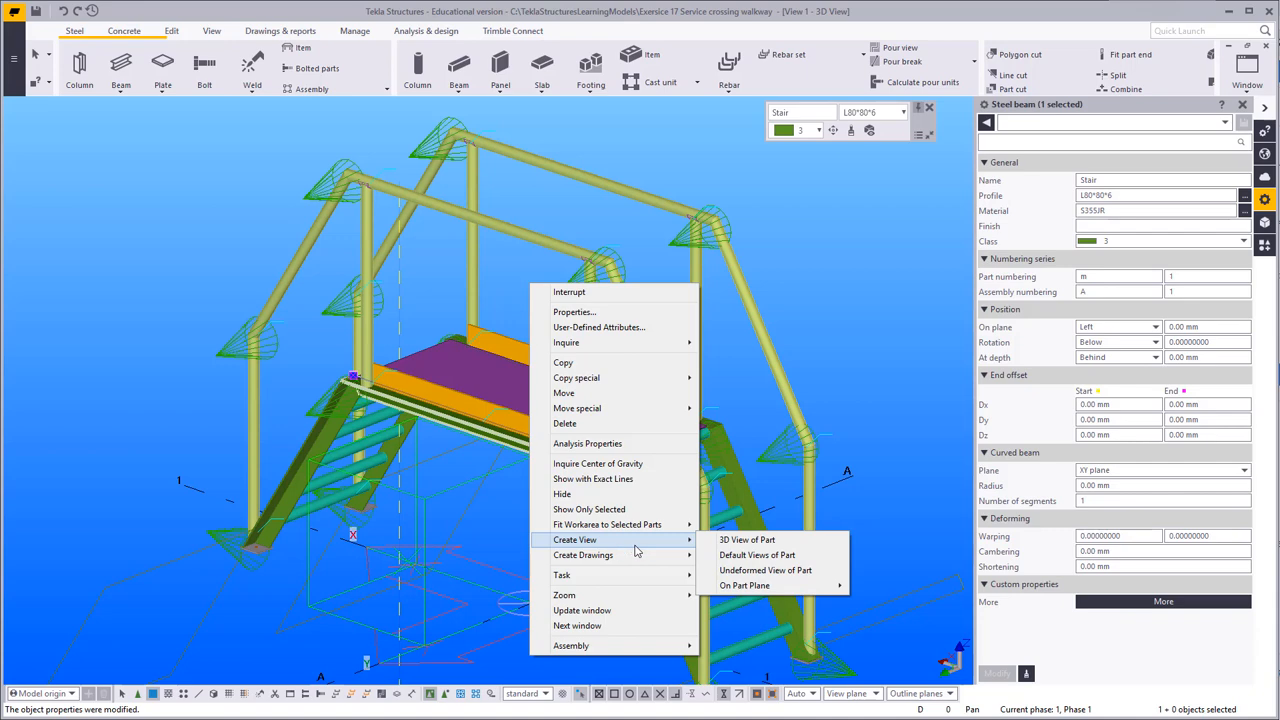
pyautogui.moveTo(633, 648)
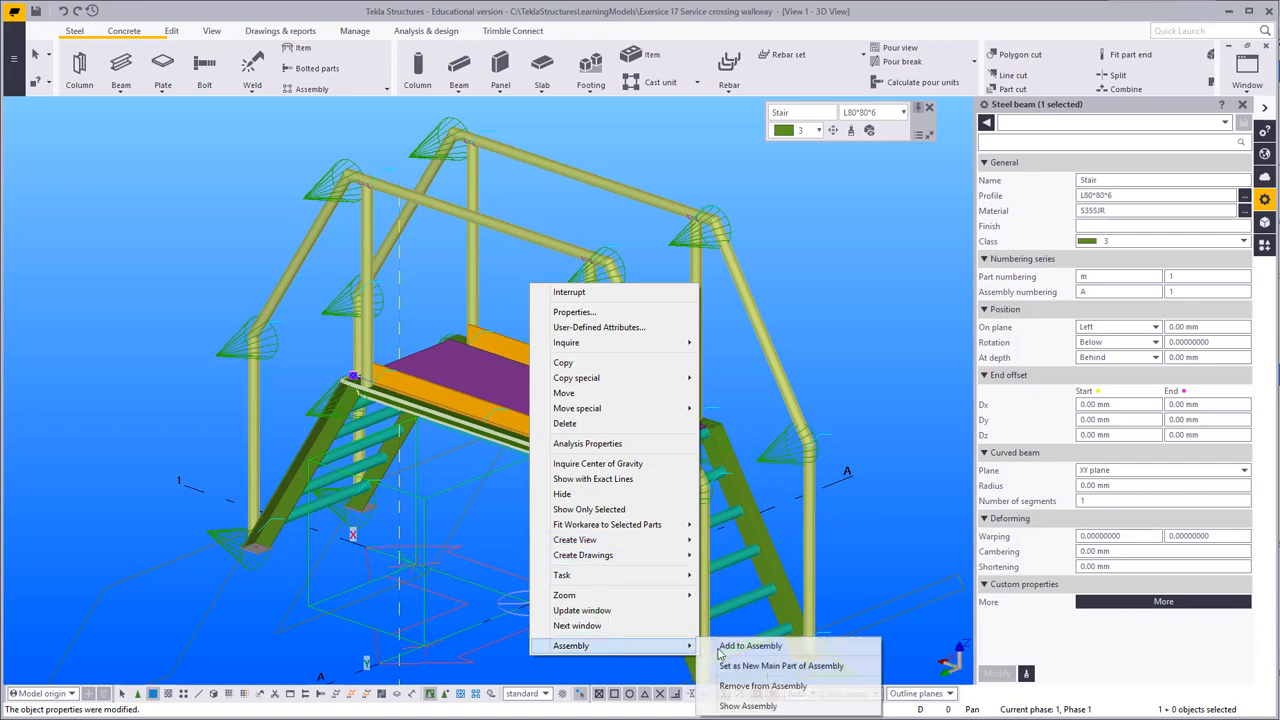
pyautogui.click(780, 664)
pyautogui.click(816, 224)
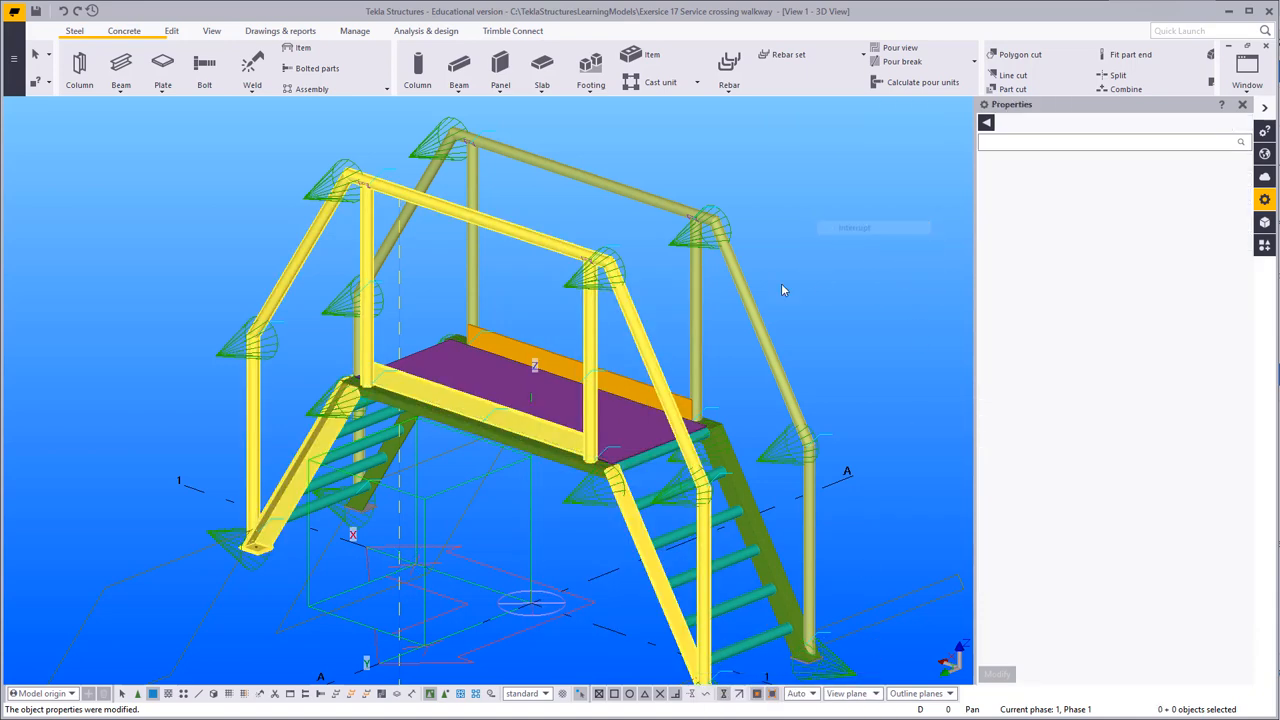
# Step: Weld the mesh plate and the rungs of both stairs to the side assembly that contains the new main part
pyautogui.scroll(-2, 664, 403)
pyautogui.keyDown('ctrl'); pyautogui.moveTo(664, 403); pyautogui.dragTo(616, 440, button='middle'); pyautogui.keyUp('ctrl')
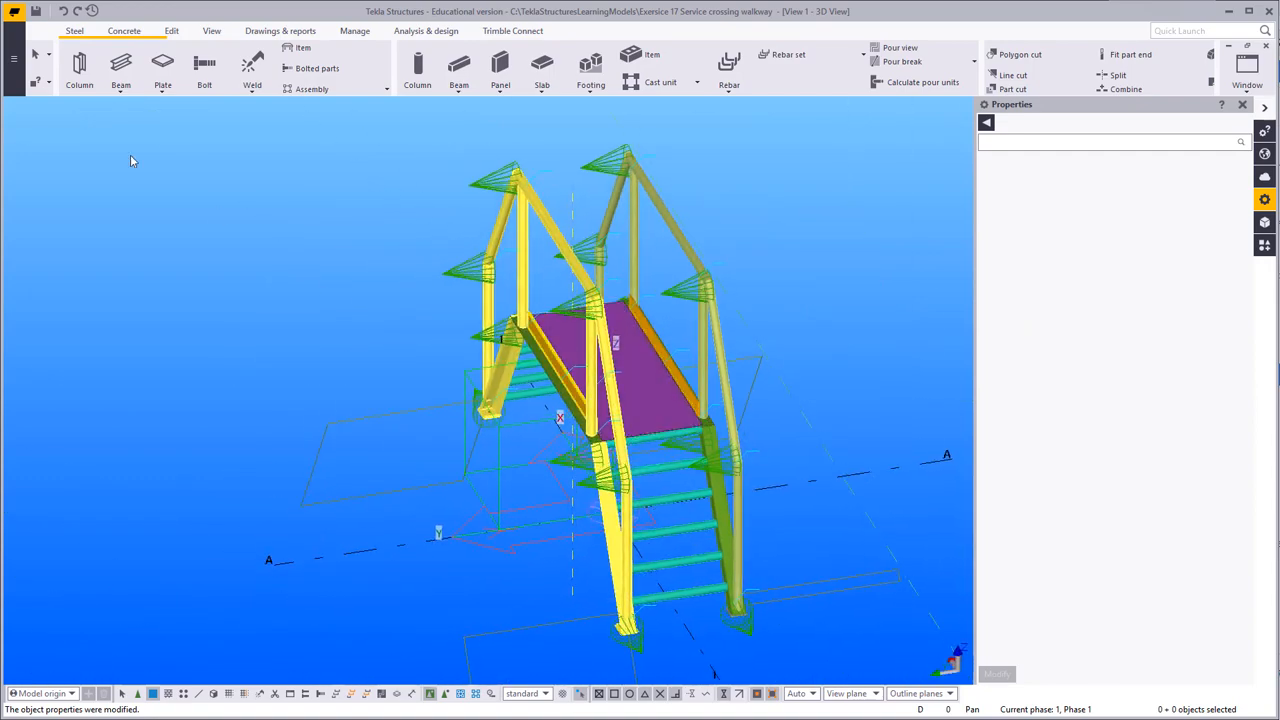
pyautogui.click(250, 65)
pyautogui.keyDown('ctrl'); pyautogui.moveTo(608, 567); pyautogui.dragTo(657, 631, button='middle'); pyautogui.keyUp('ctrl')
pyautogui.moveTo(613, 215); pyautogui.dragTo(619, 212)
pyautogui.rightClick(403, 211)
pyautogui.click(429, 220)
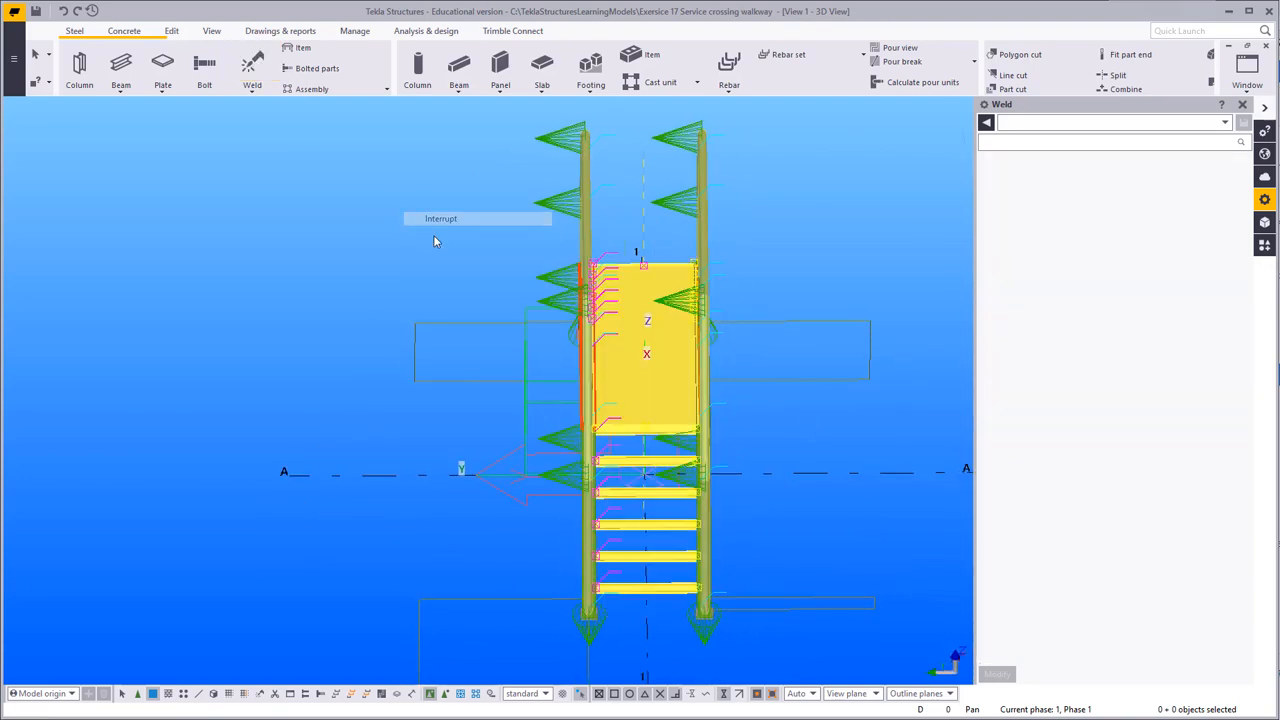
# Step: Select the whole assembly of the front side beam and examine from both sides which parts belong to it
pyautogui.keyDown('ctrl'); pyautogui.moveTo(385, 355); pyautogui.dragTo(456, 252, button='middle'); pyautogui.keyUp('ctrl')
pyautogui.click(390, 171)
pyautogui.scroll(4, 551, 455)
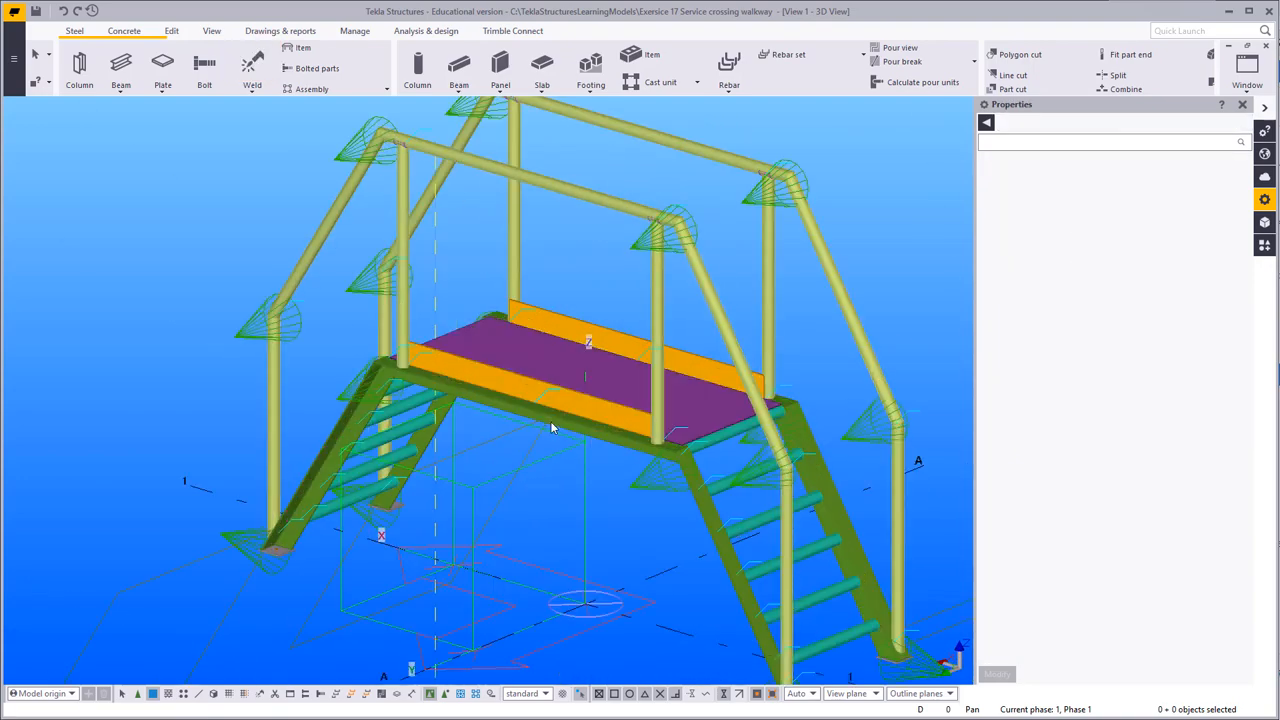
pyautogui.keyDown('alt'); pyautogui.click(551, 426); pyautogui.keyUp('alt')
pyautogui.scroll(-2, 528, 472)
pyautogui.keyDown('ctrl'); pyautogui.moveTo(603, 443); pyautogui.dragTo(488, 448, button='middle'); pyautogui.keyUp('ctrl')
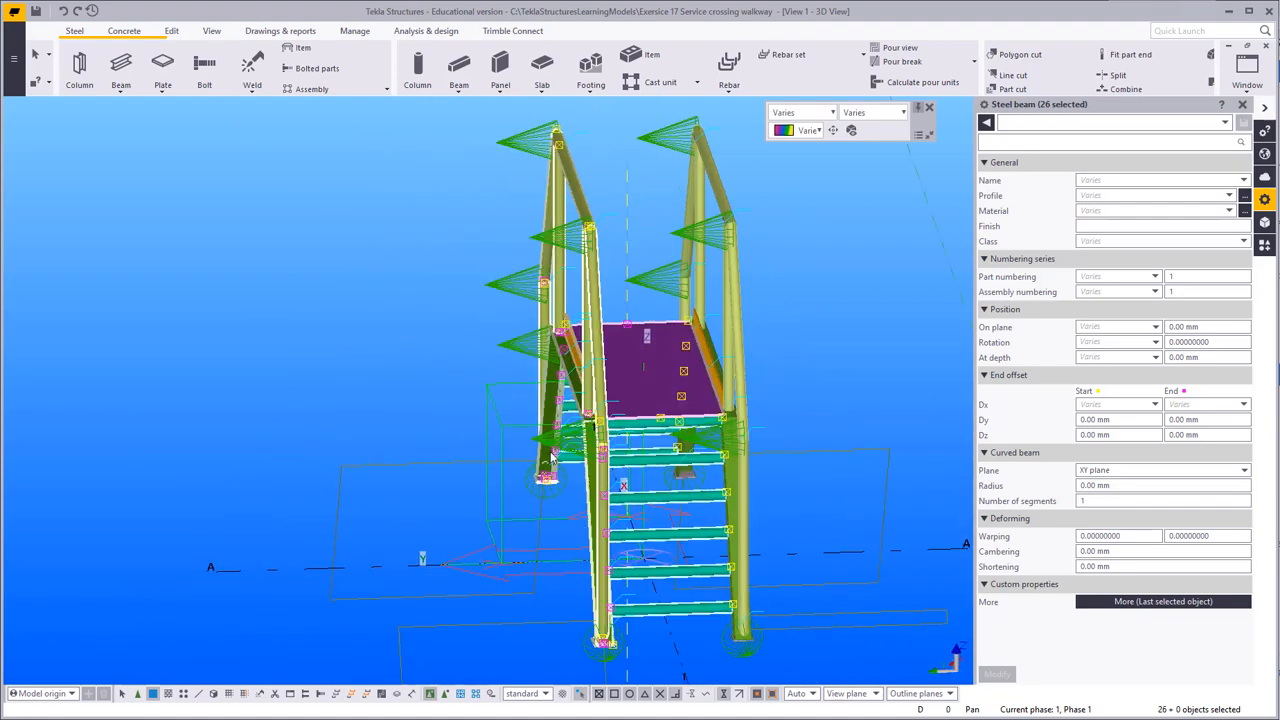
pyautogui.keyDown('ctrl'); pyautogui.moveTo(768, 516); pyautogui.dragTo(648, 517, button='middle'); pyautogui.keyUp('ctrl')
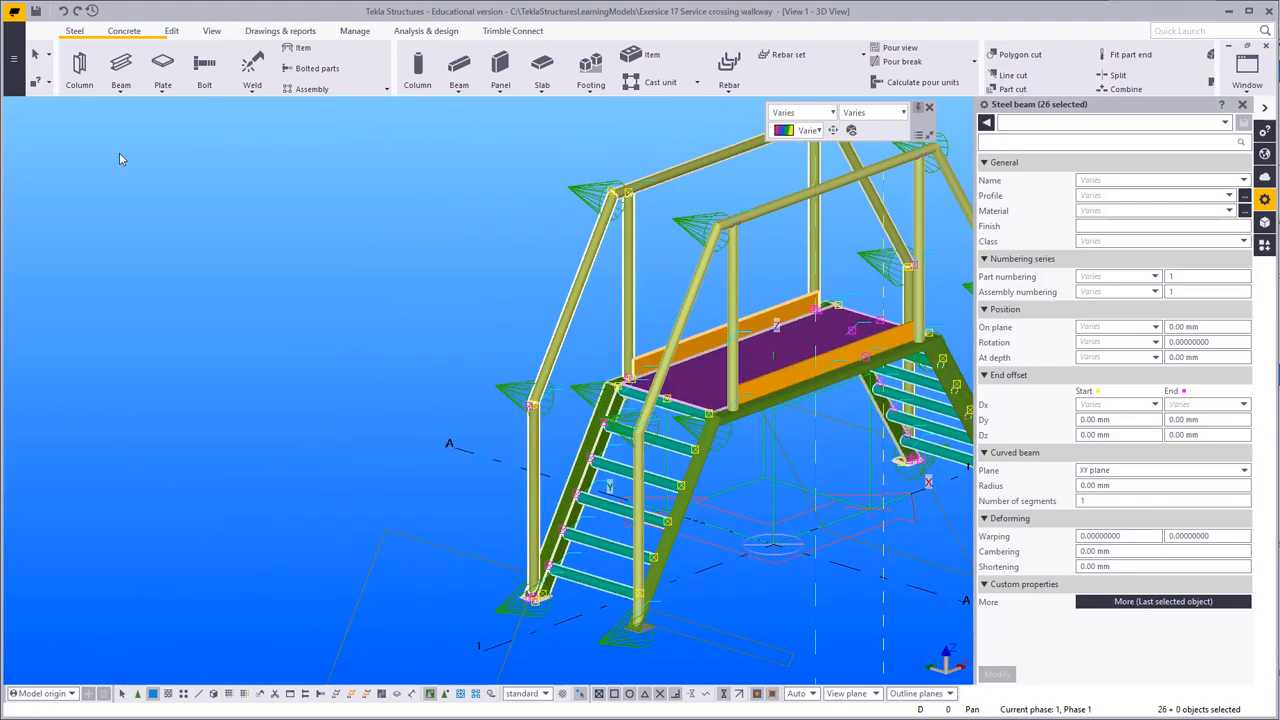
# Step: Weld the opposite side of the walkway to the assembly with the mesh plate and rungs
pyautogui.click(254, 65)
pyautogui.keyDown('ctrl'); pyautogui.moveTo(505, 487); pyautogui.dragTo(666, 333, button='middle'); pyautogui.keyUp('ctrl')
pyautogui.moveTo(638, 663); pyautogui.dragTo(640, 667)
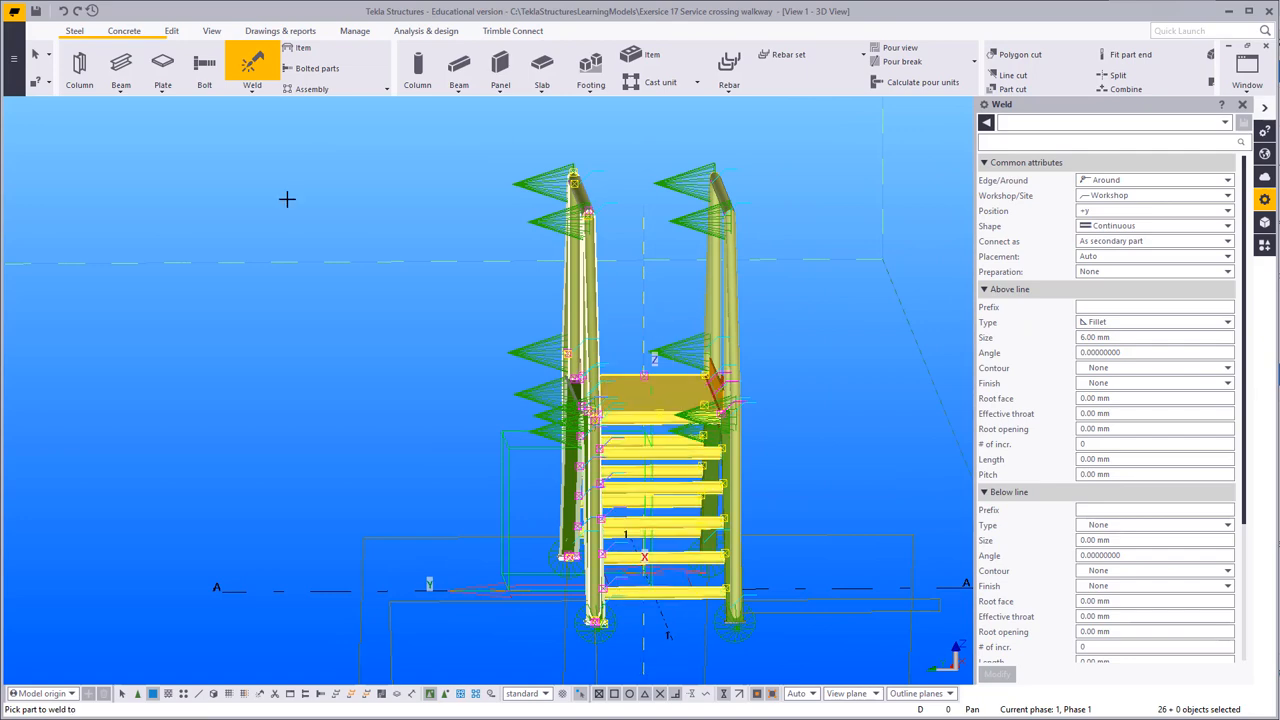
pyautogui.rightClick(286, 197)
pyautogui.click(345, 315)
pyautogui.click(347, 317)
pyautogui.scroll(-2, 360, 314)
pyautogui.keyDown('ctrl'); pyautogui.moveTo(363, 314); pyautogui.dragTo(470, 355, button='middle'); pyautogui.keyUp('ctrl')
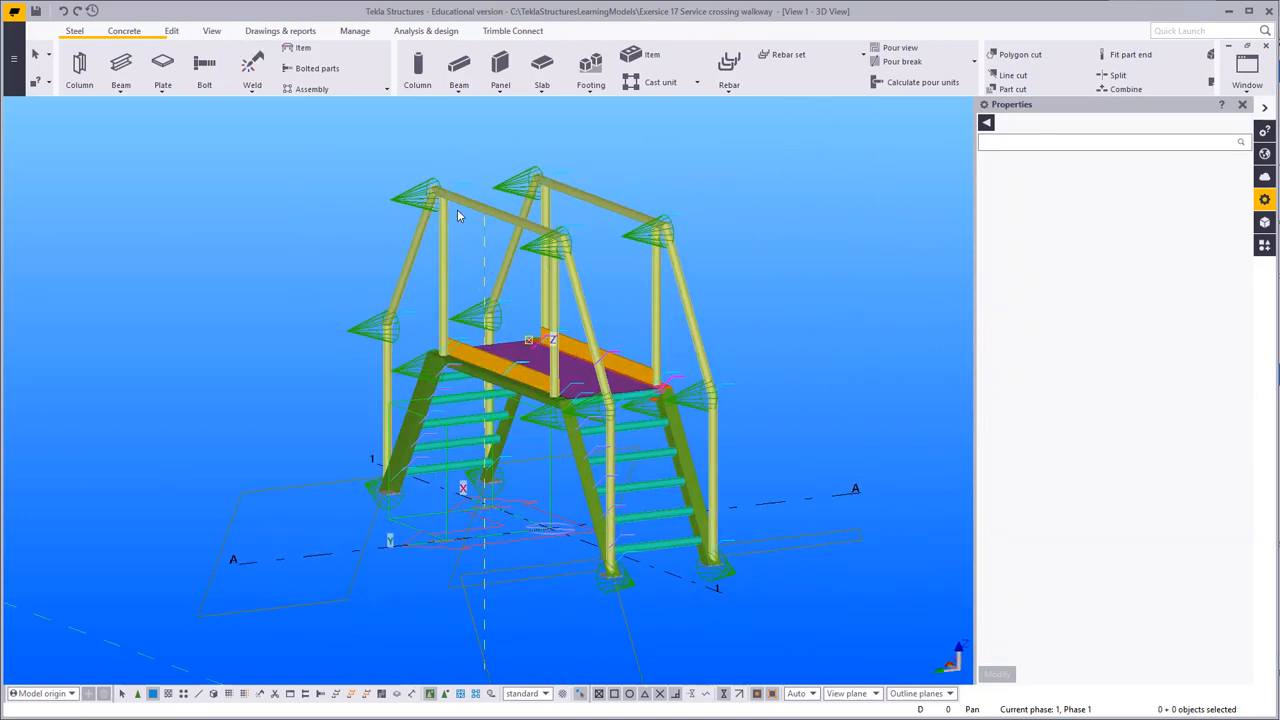
# Step: Select all the walkway parts and hide them to check for parts left out of the selection
pyautogui.hotkey('ctrl', 'a')
pyautogui.keyDown('ctrl'); pyautogui.moveTo(419, 293); pyautogui.dragTo(279, 273, button='middle'); pyautogui.keyUp('ctrl')
pyautogui.rightClick(243, 206)
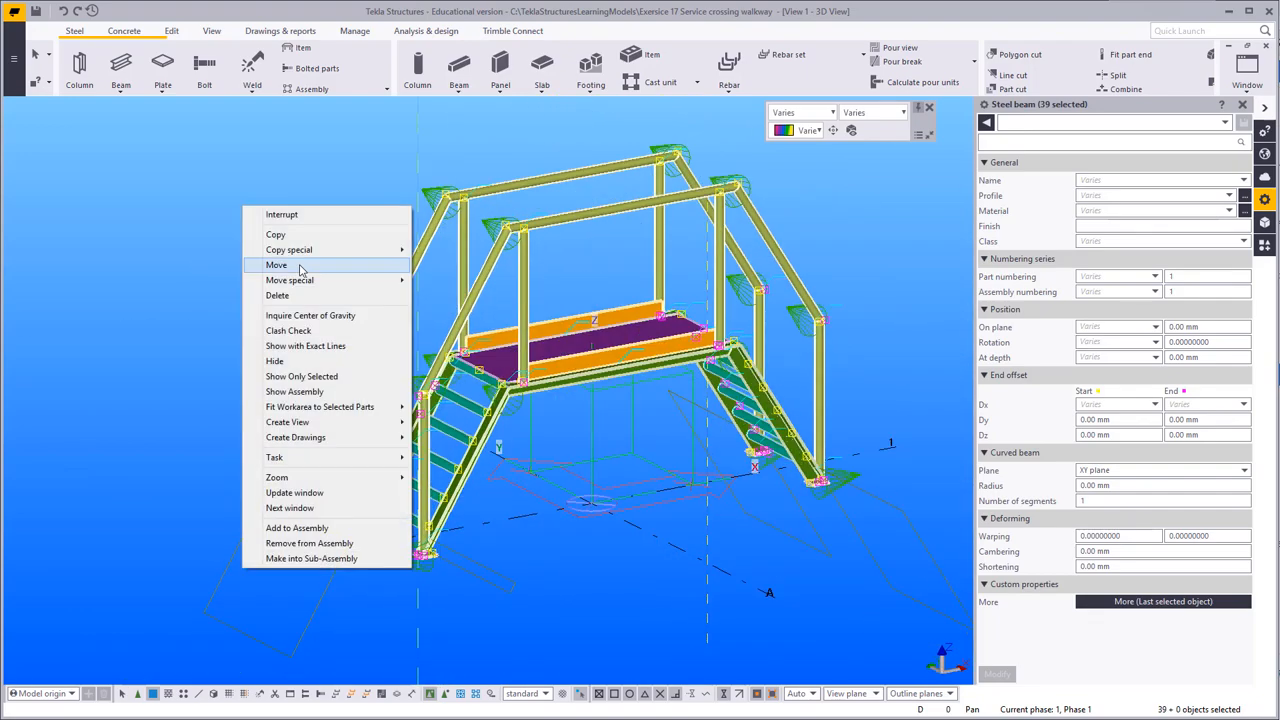
pyautogui.click(280, 361)
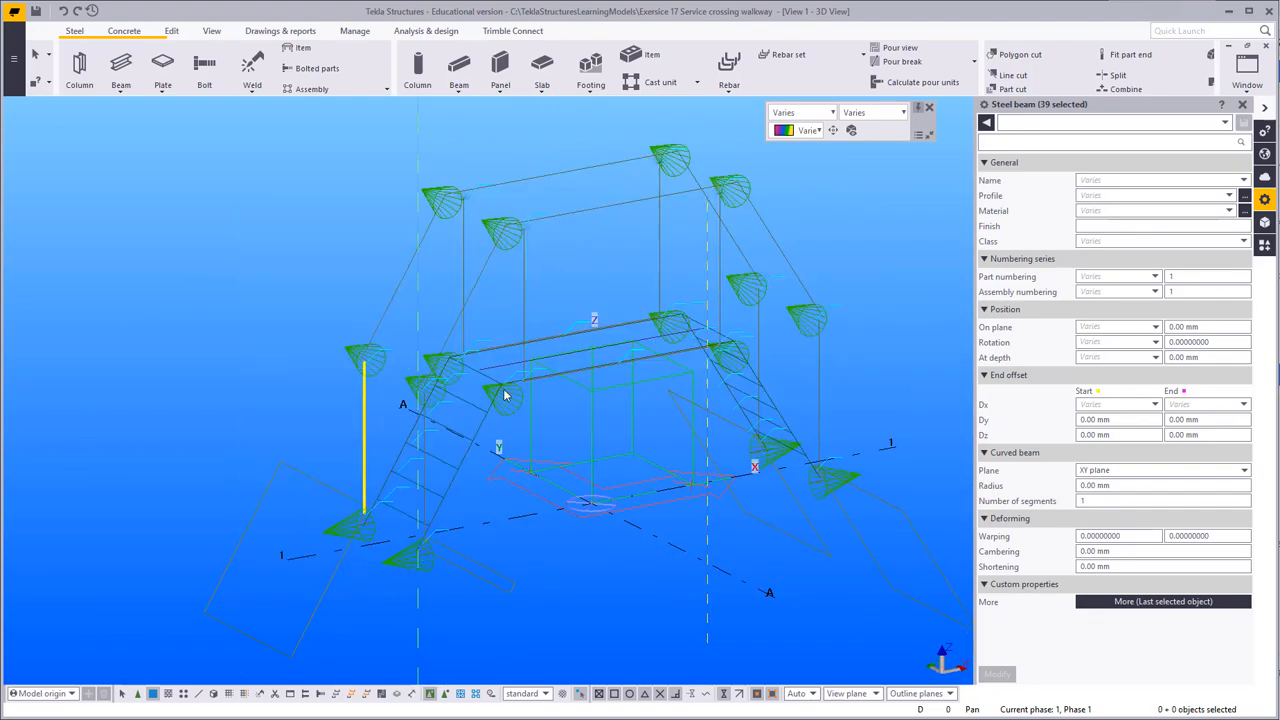
pyautogui.keyDown('ctrl'); pyautogui.moveTo(505, 395); pyautogui.dragTo(287, 437, button='middle'); pyautogui.keyUp('ctrl')
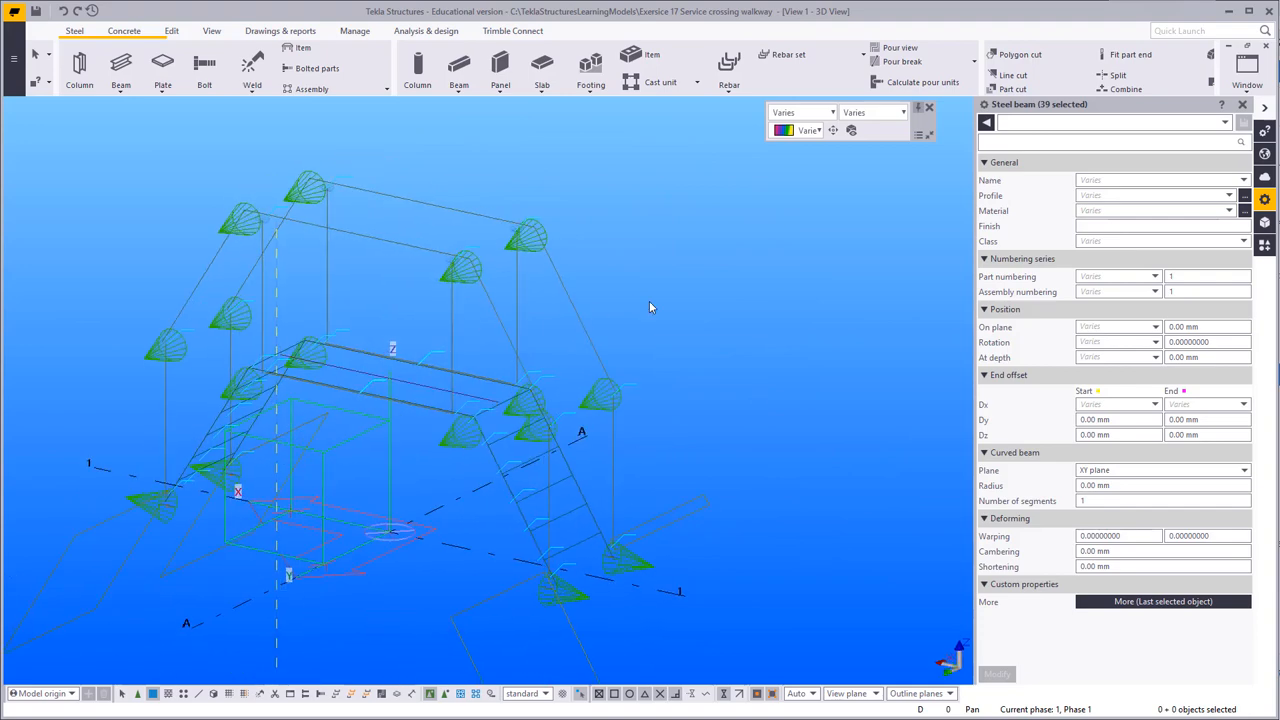
# Step: Make all object types selectable and redraw the view to show the hidden walkway parts
pyautogui.rightClick(662, 277)
pyautogui.click(701, 286)
pyautogui.rightClick(702, 287)
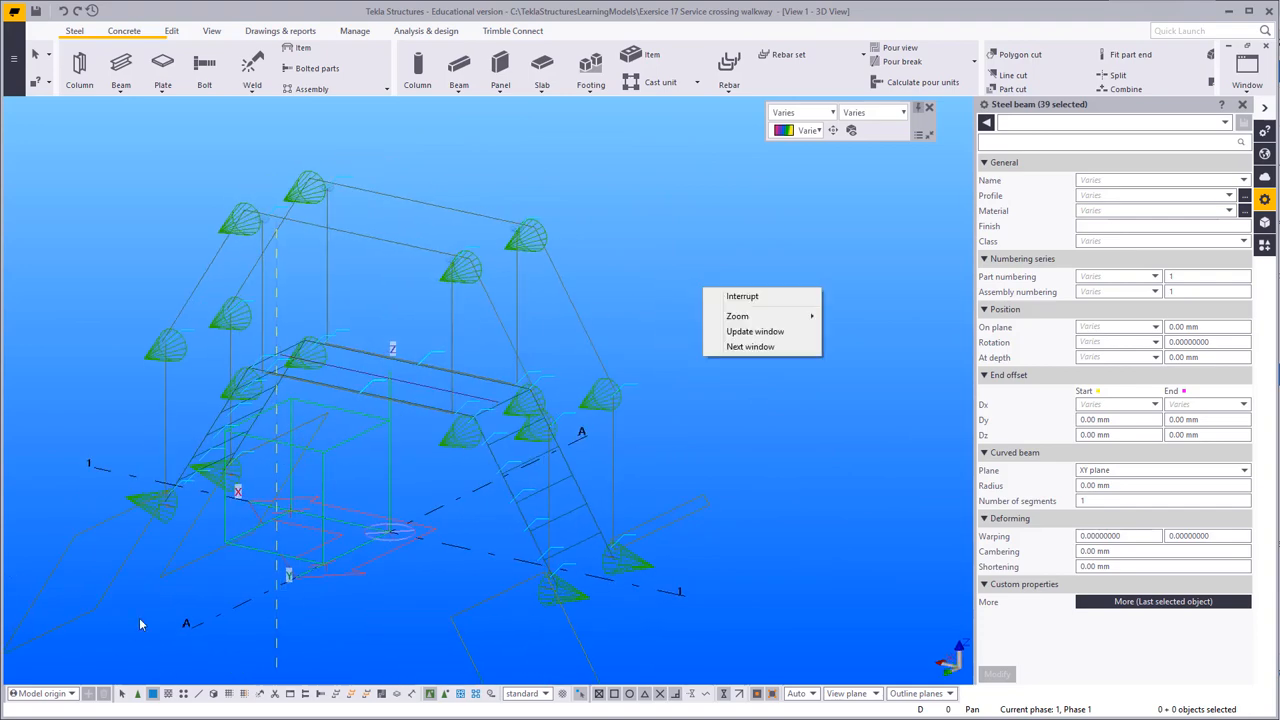
pyautogui.click(122, 694)
pyautogui.rightClick(686, 281)
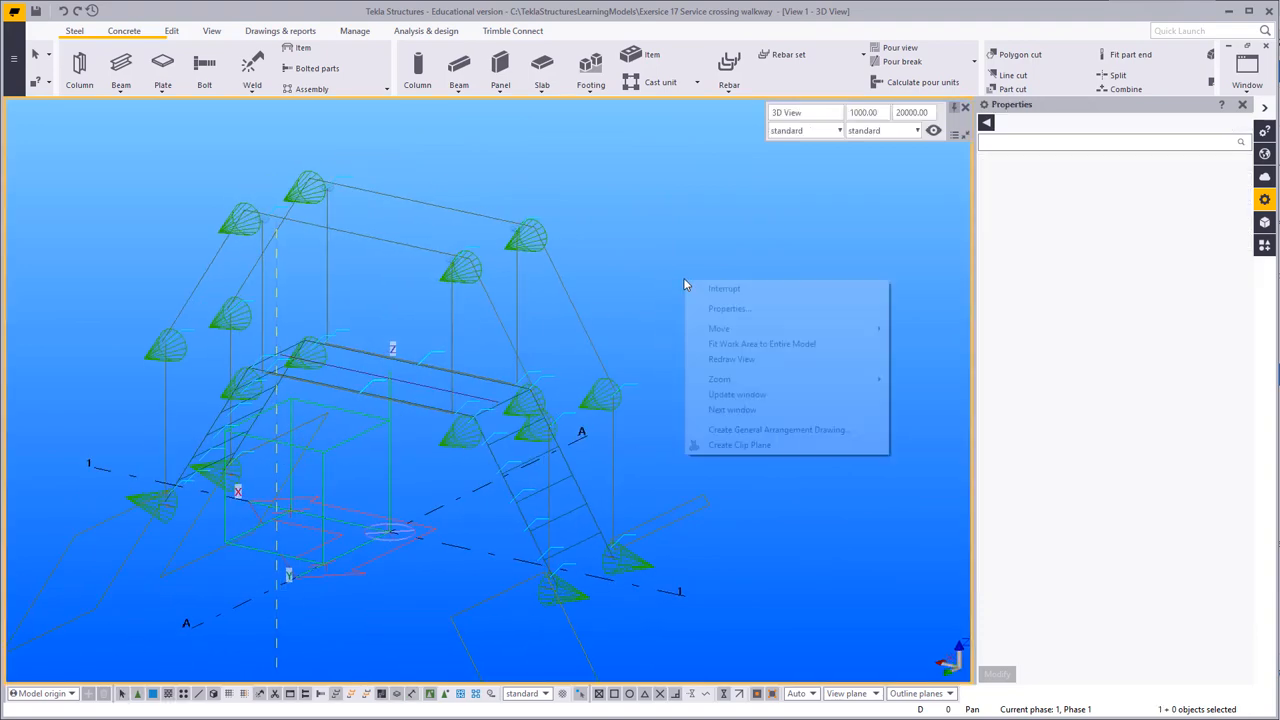
pyautogui.click(765, 359)
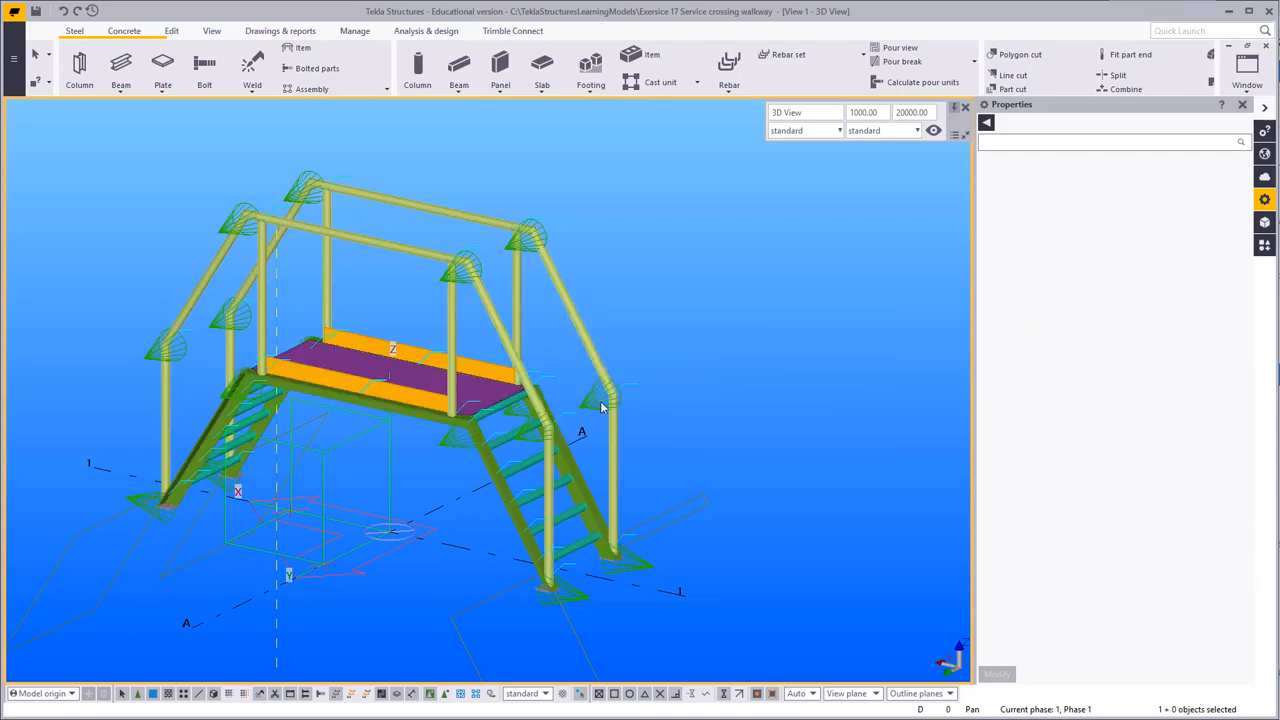
pyautogui.moveTo(220, 391); pyautogui.dragTo(499, 396, button='middle')
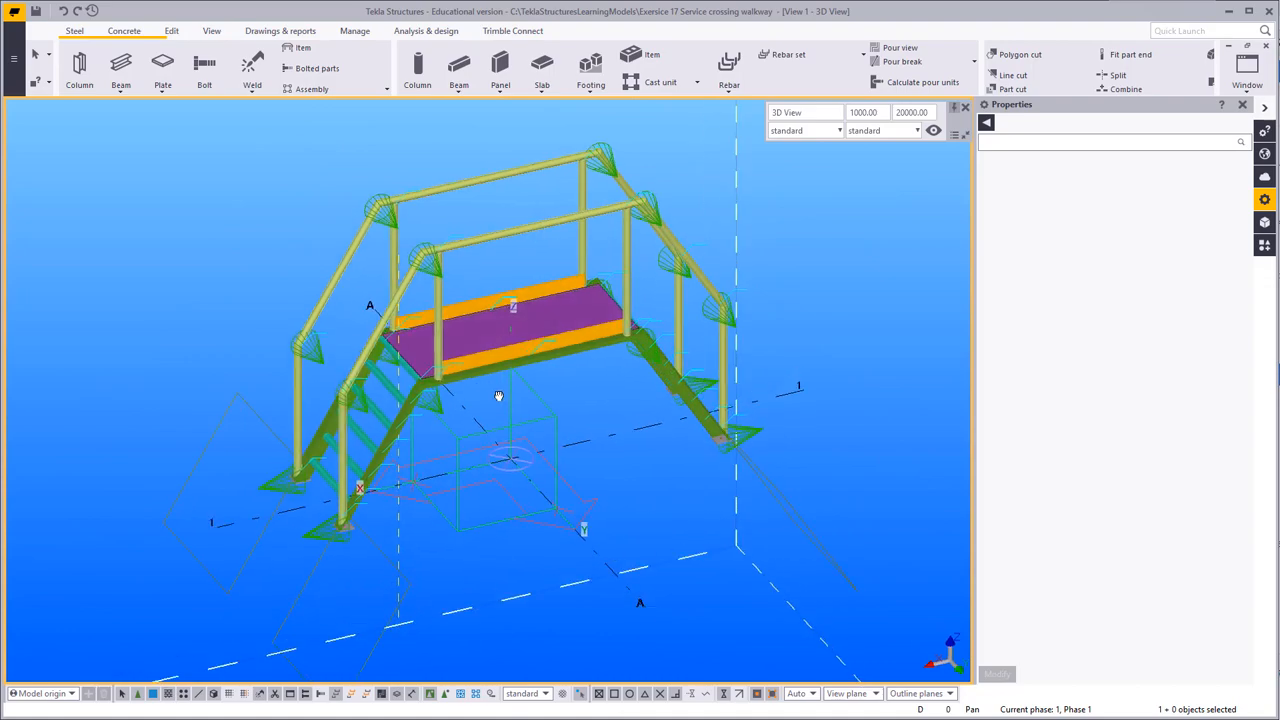